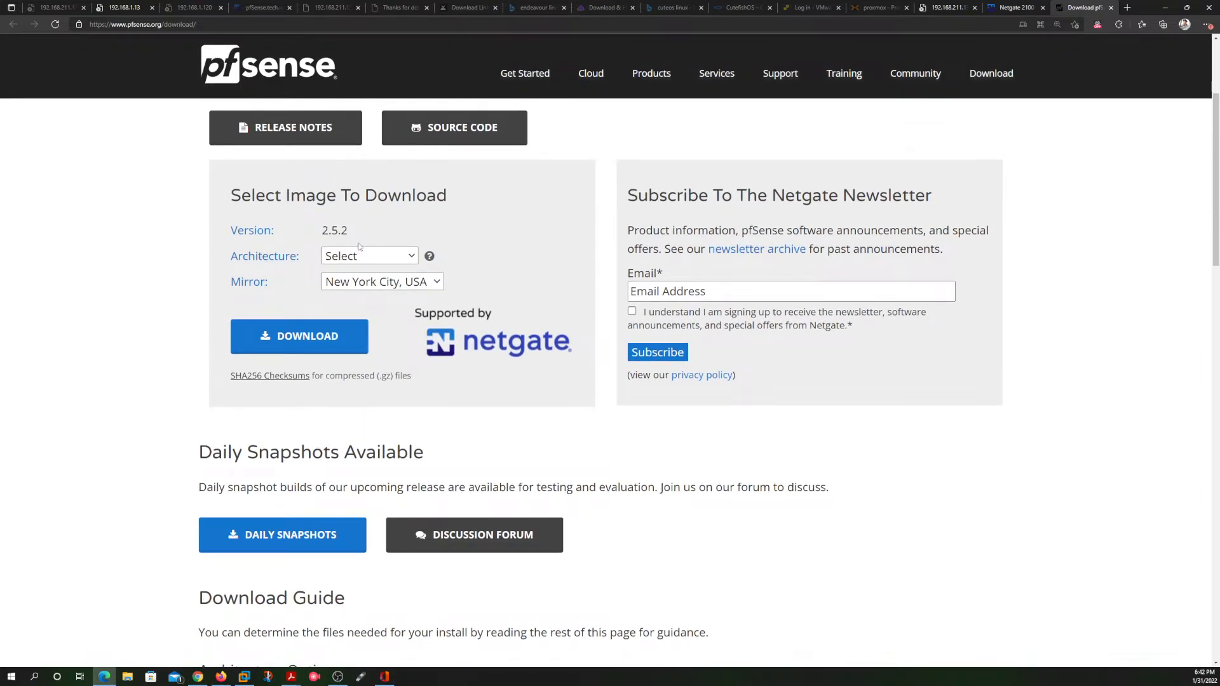
Step: Configure the pfSense download for AMD64 (64-bit) architecture, DVD Image (ISO) Installer and the New York City, USA mirror
click(411, 257)
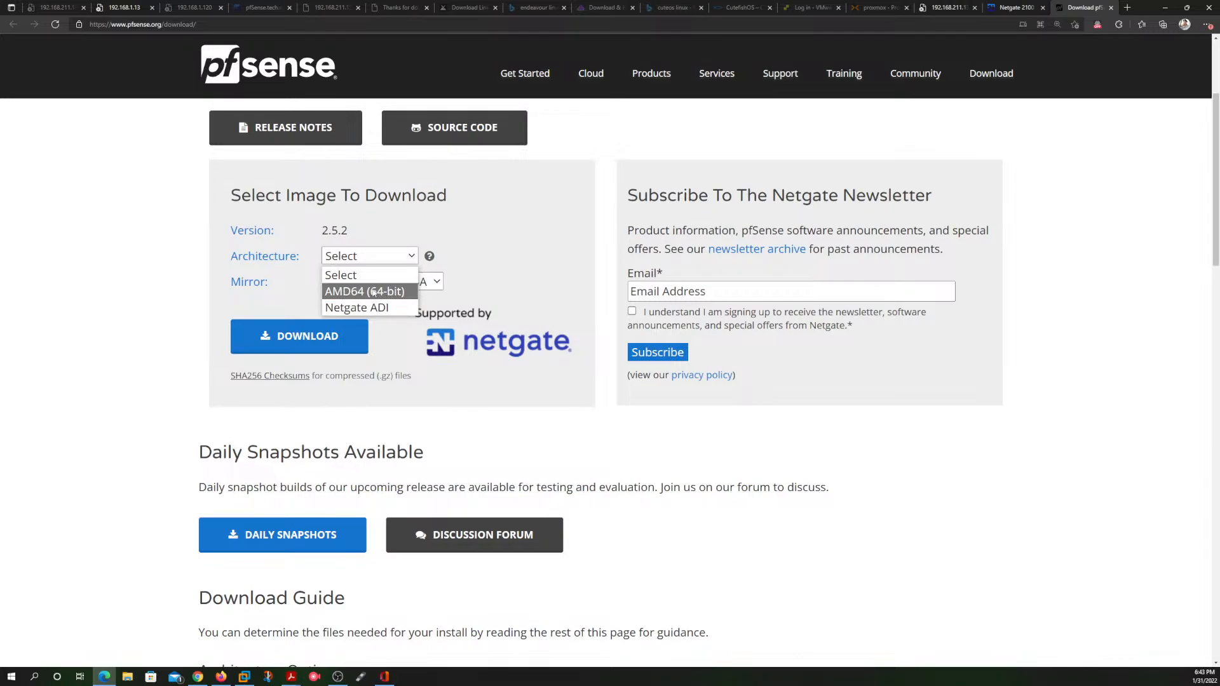
click(371, 293)
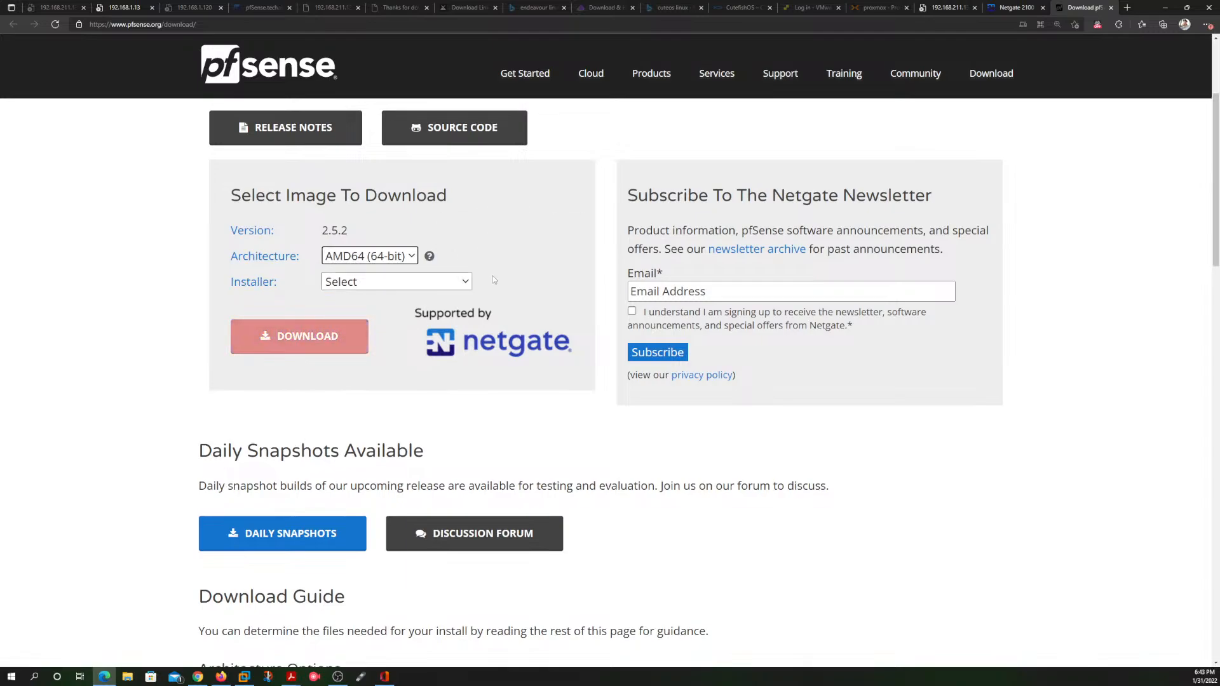
click(466, 284)
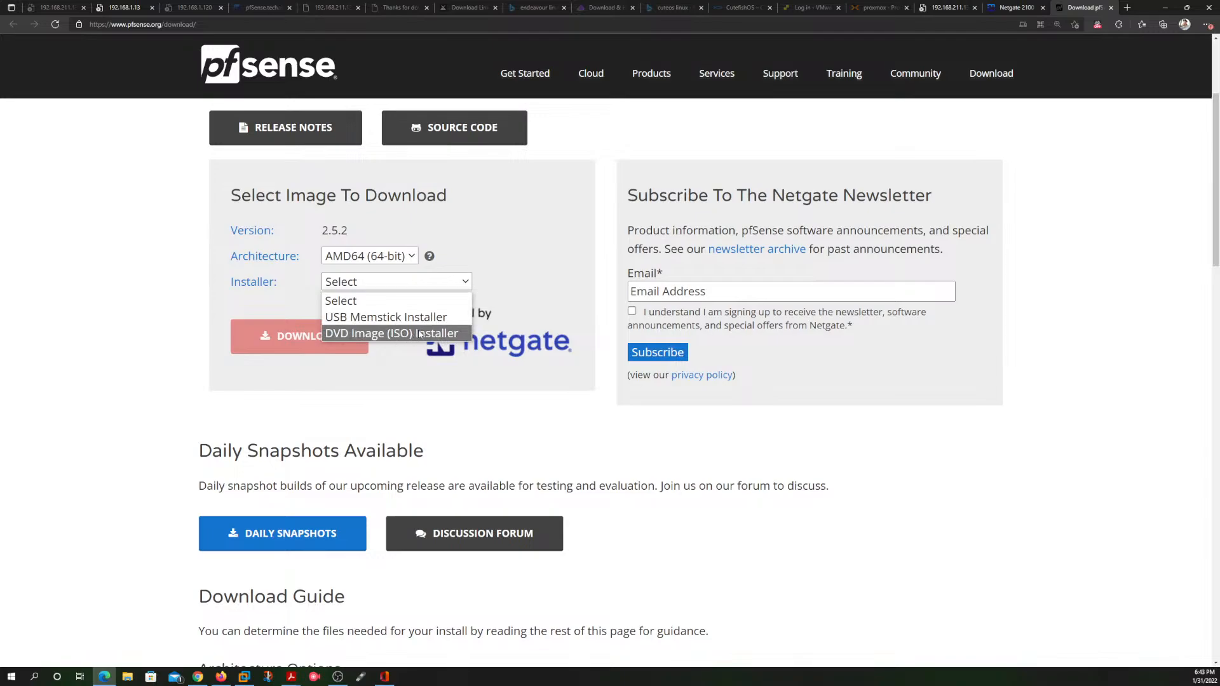
click(417, 335)
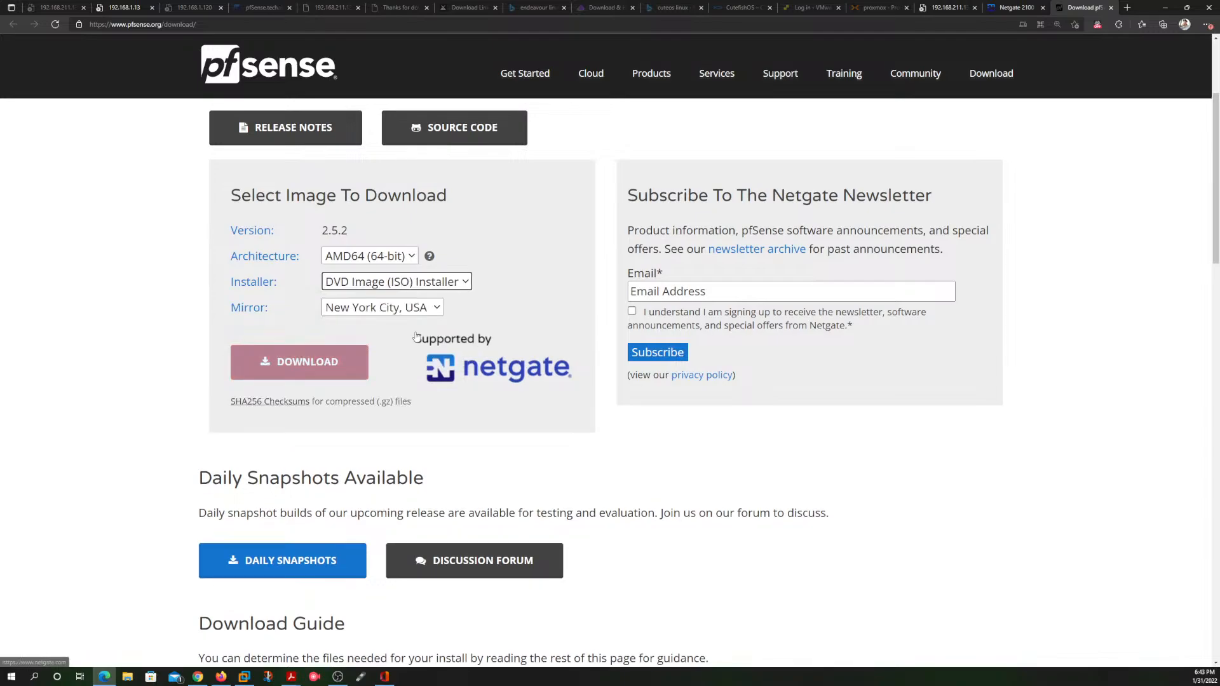
click(439, 310)
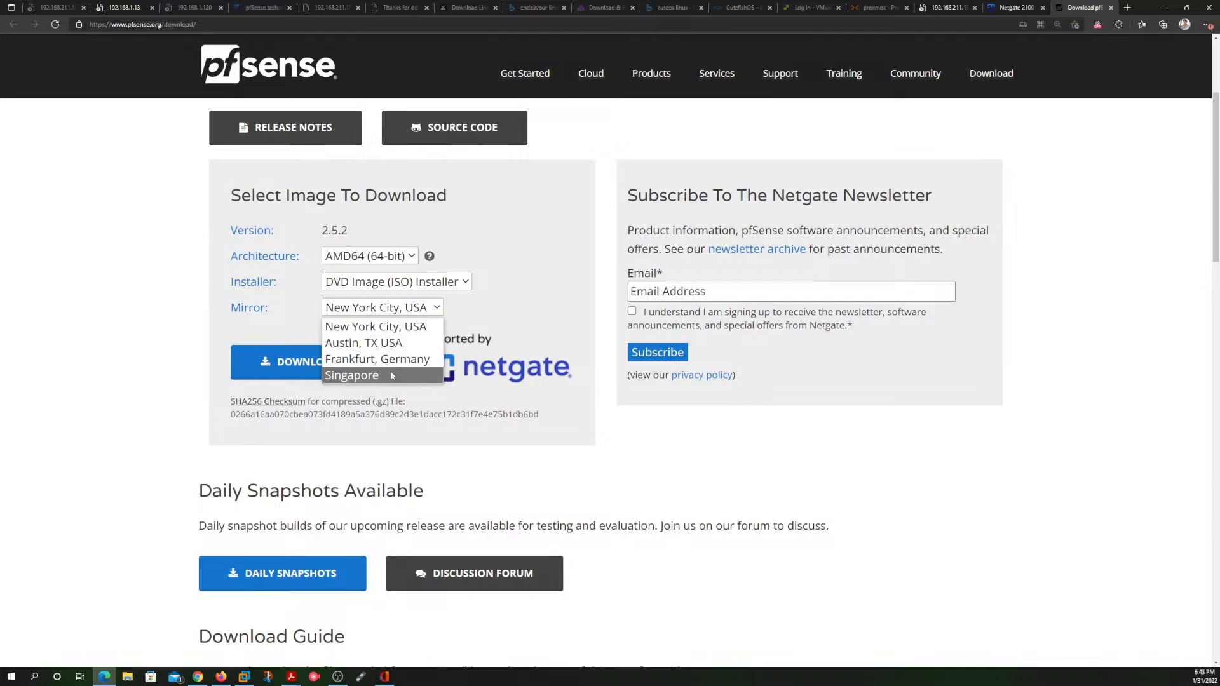
click(404, 328)
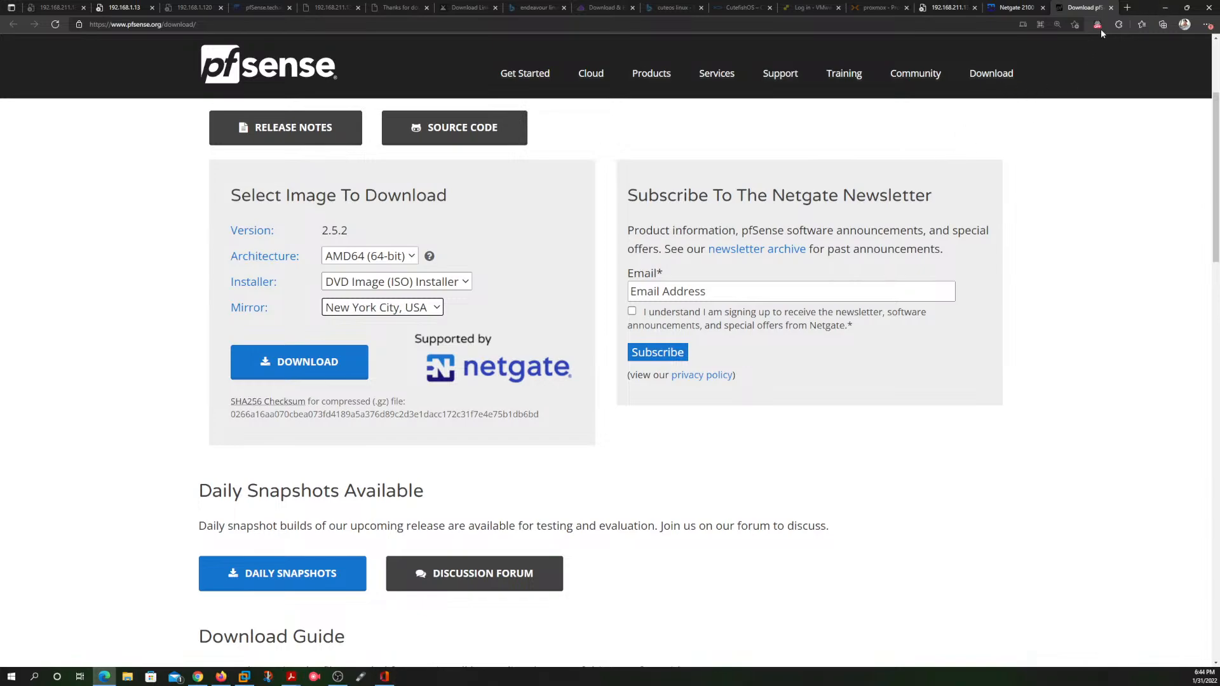
Step: Minimize the browser, switch to VMware Workstation and maximize its window
click(1165, 8)
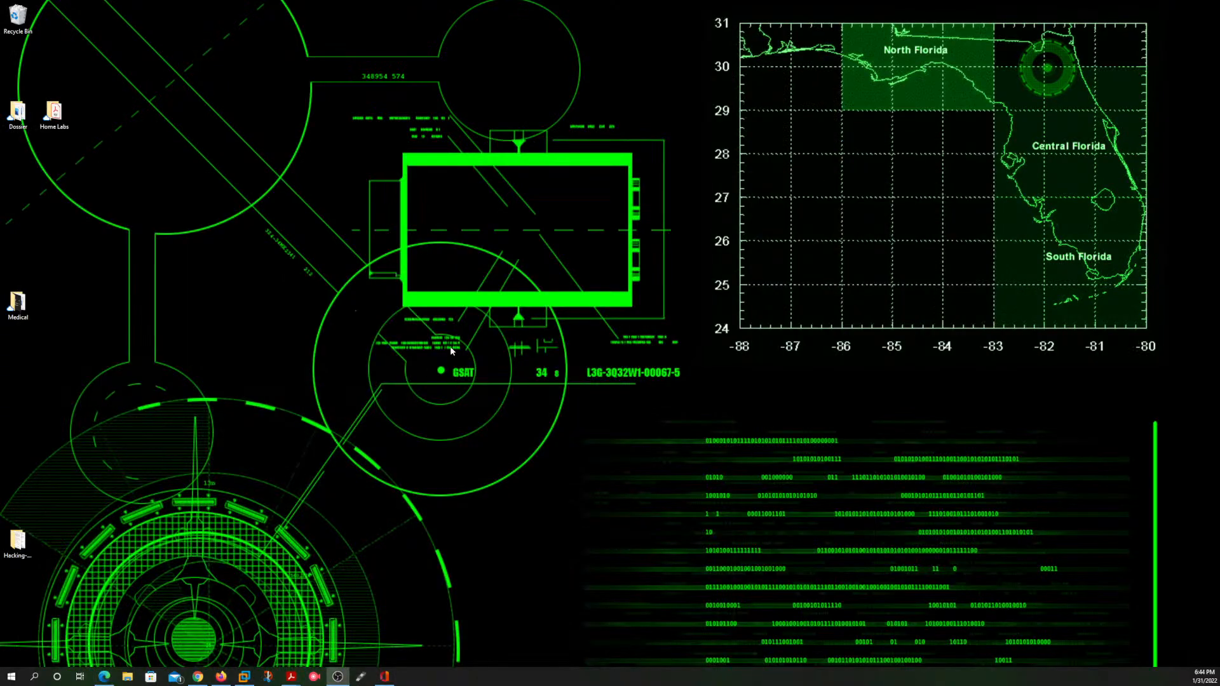
click(245, 677)
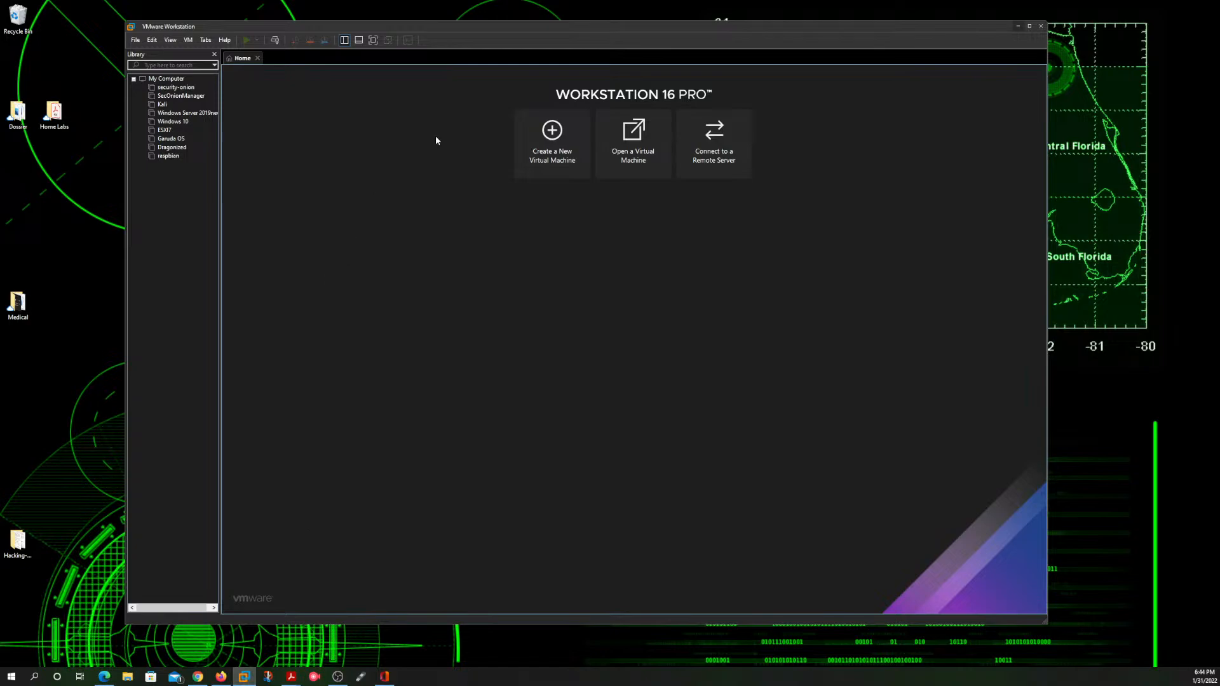
drag(445, 28, 458, 25)
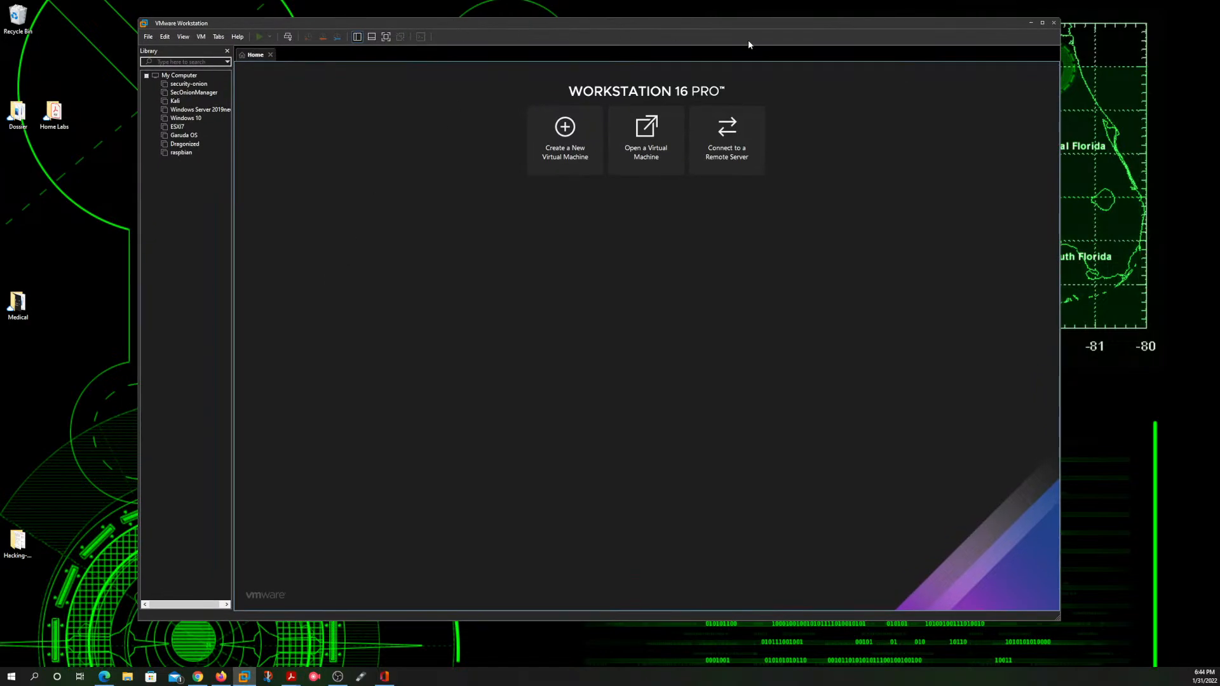
click(1043, 23)
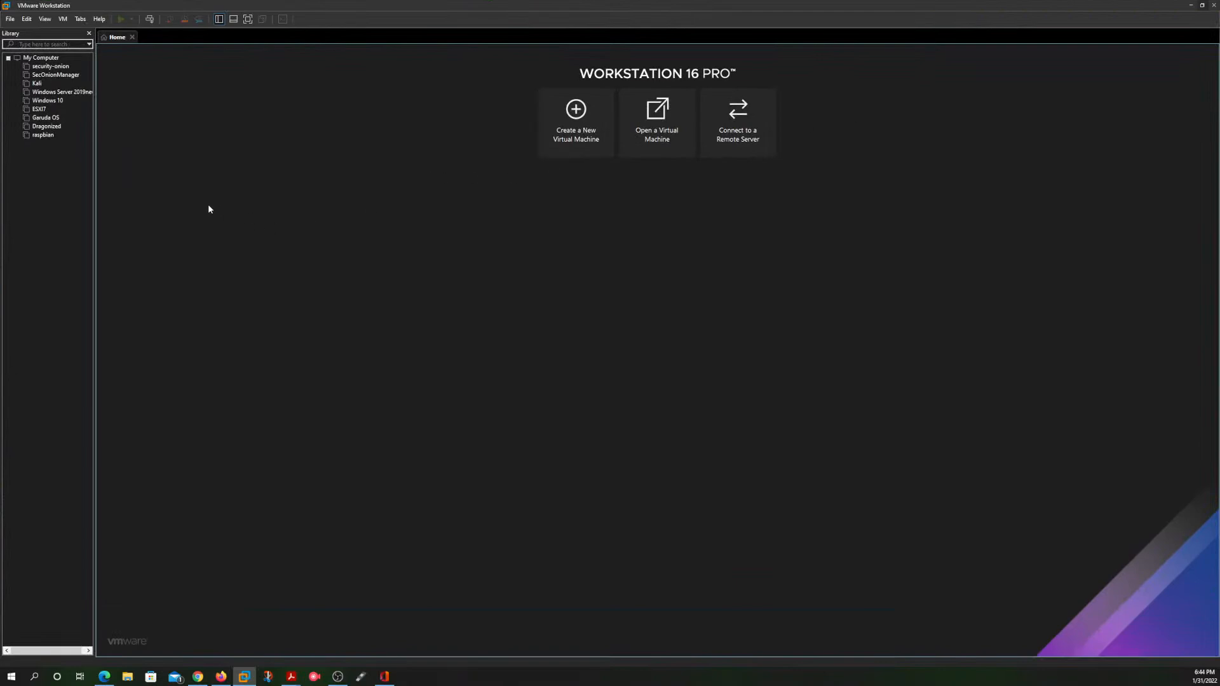
Step: Start creating a new virtual machine with the Typical configuration and a blank hard disk without installer media
click(576, 117)
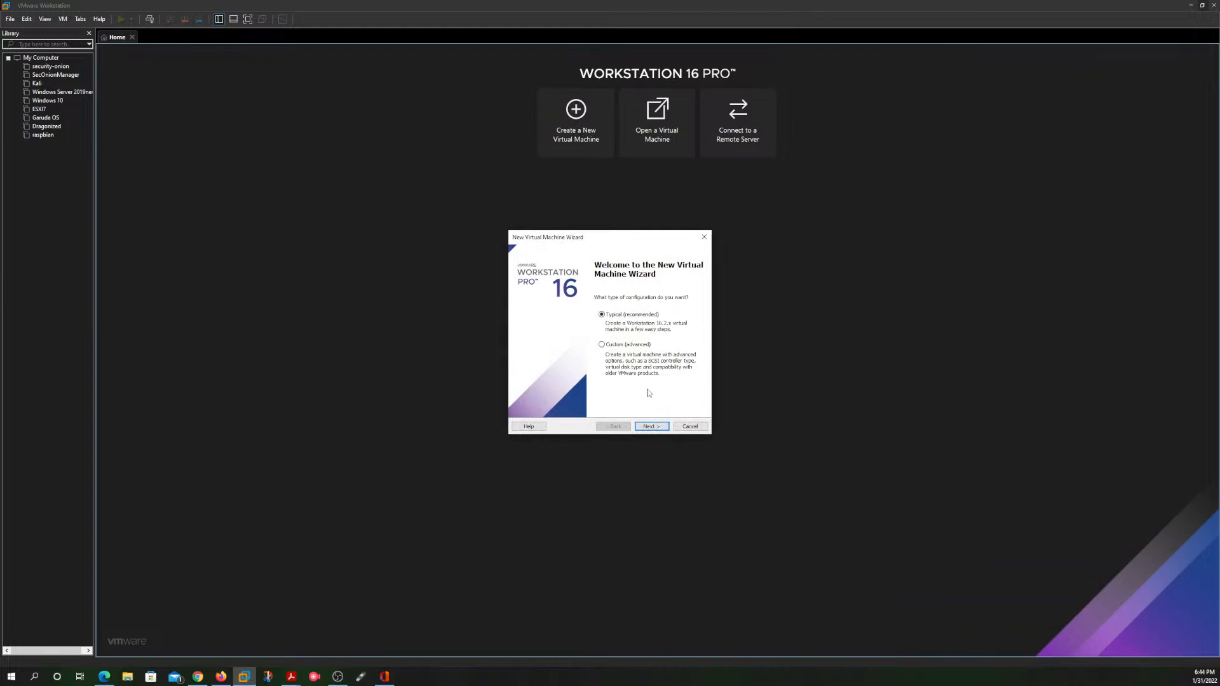
click(652, 427)
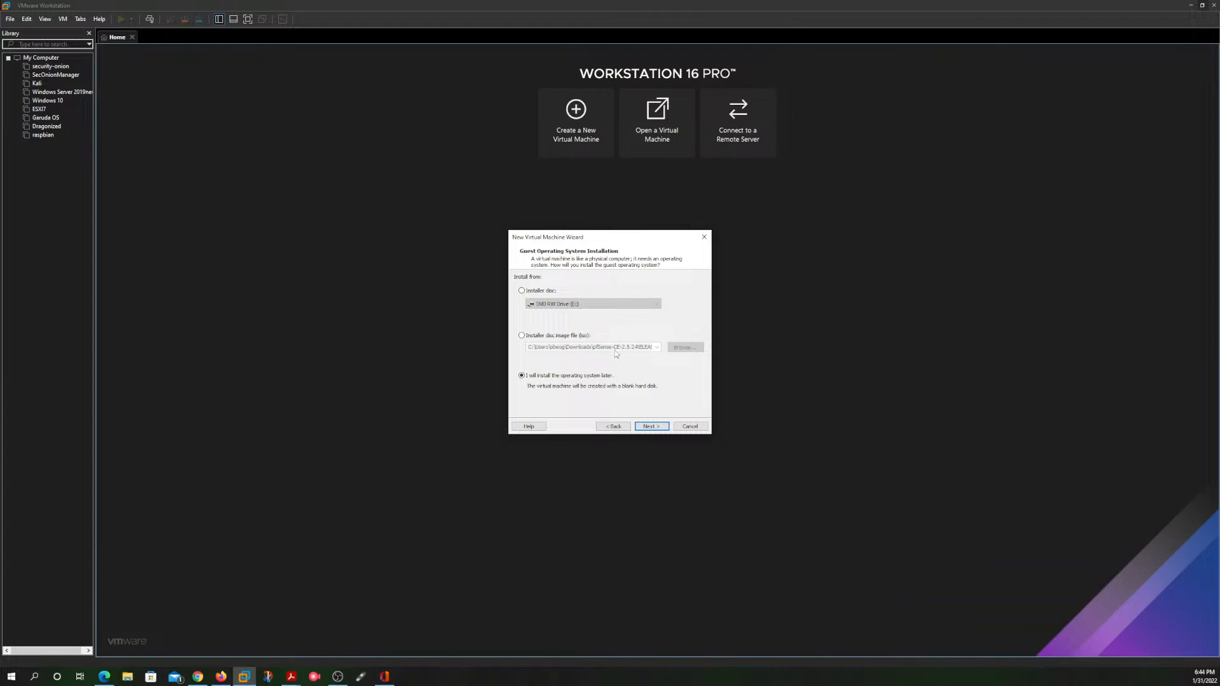
click(648, 426)
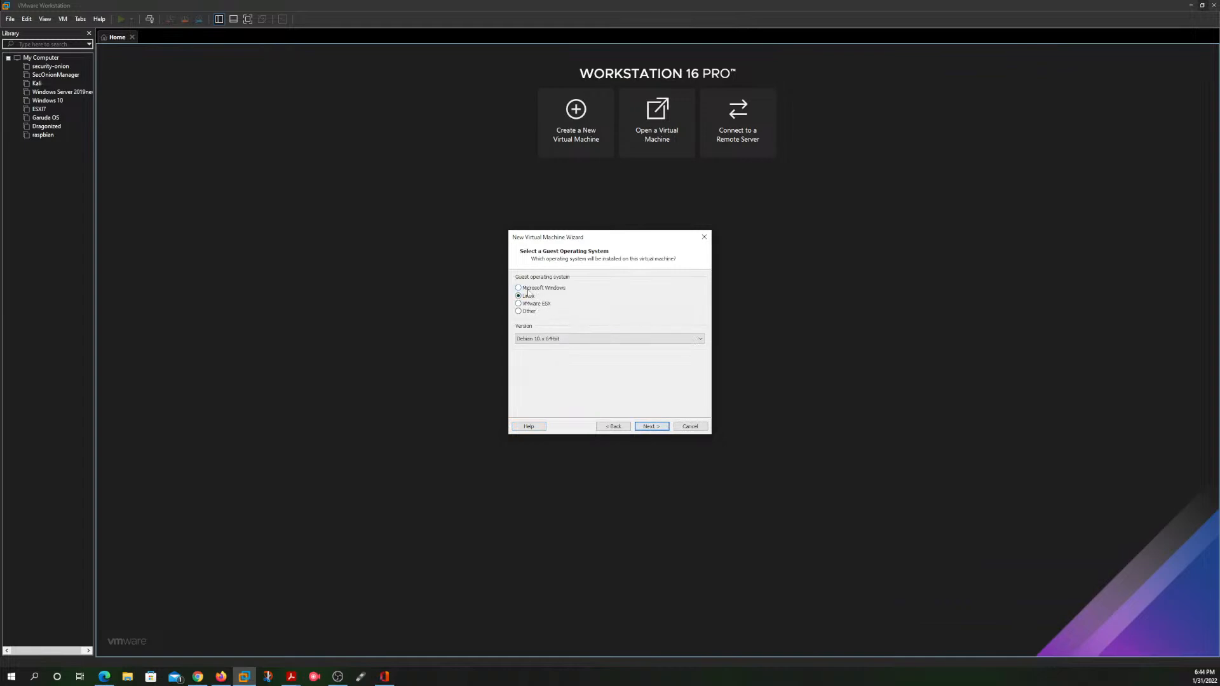
Step: Choose Other as the guest operating system with version FreeBSD 11 64-bit
click(521, 312)
click(598, 339)
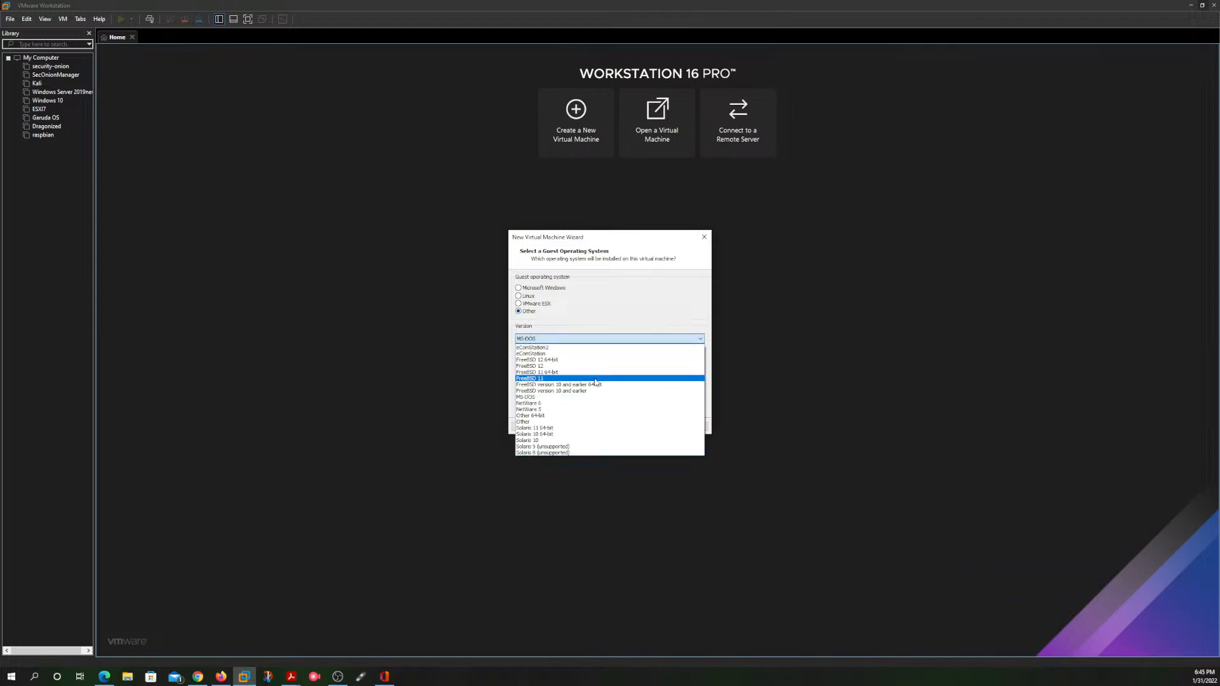
click(593, 372)
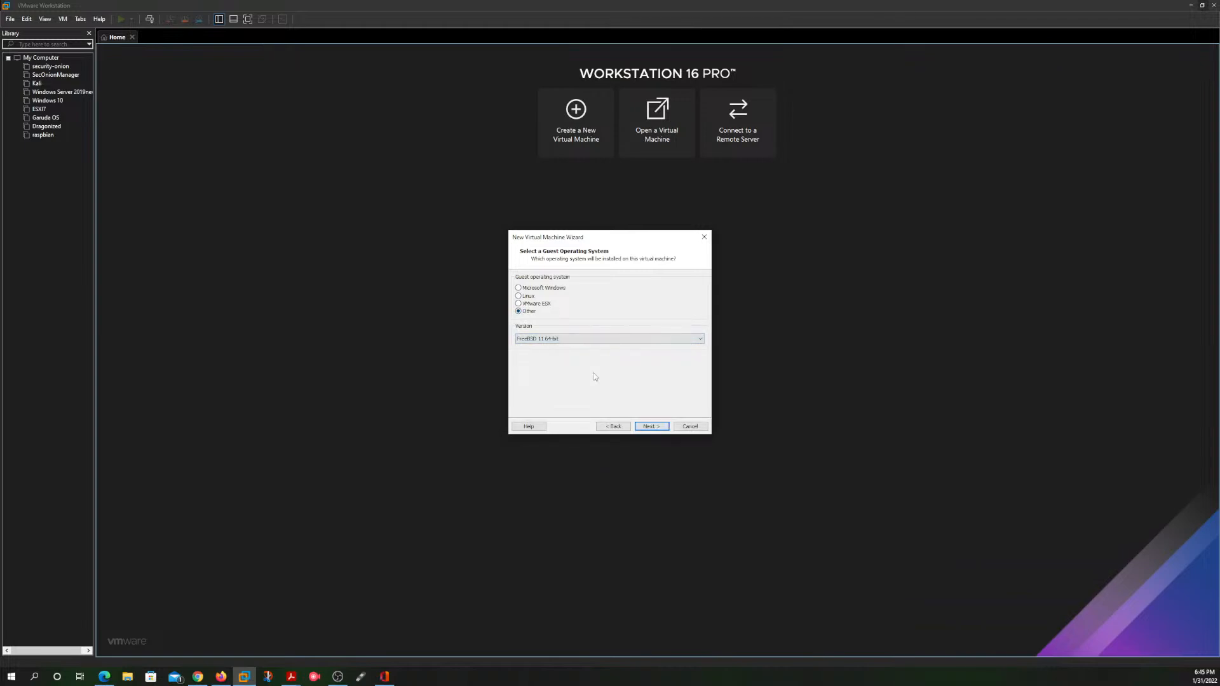
click(651, 427)
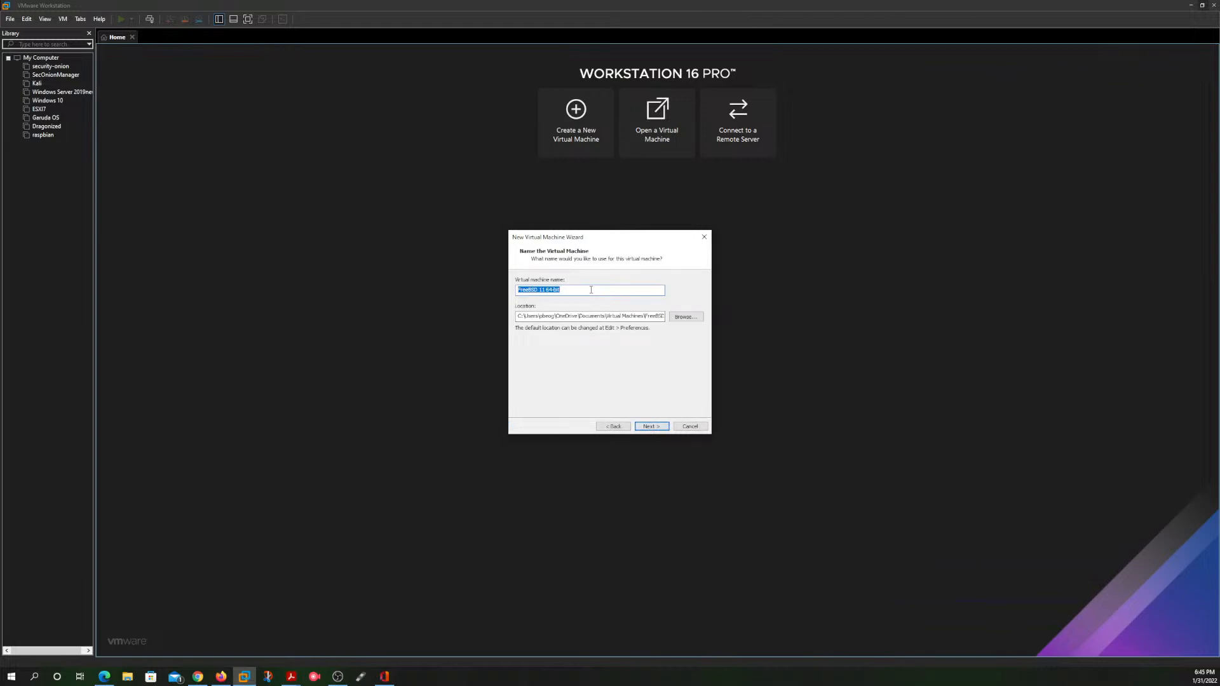
Step: Name the virtual machine pfsense and try to continue with the default location
text(pfsense)
click(651, 426)
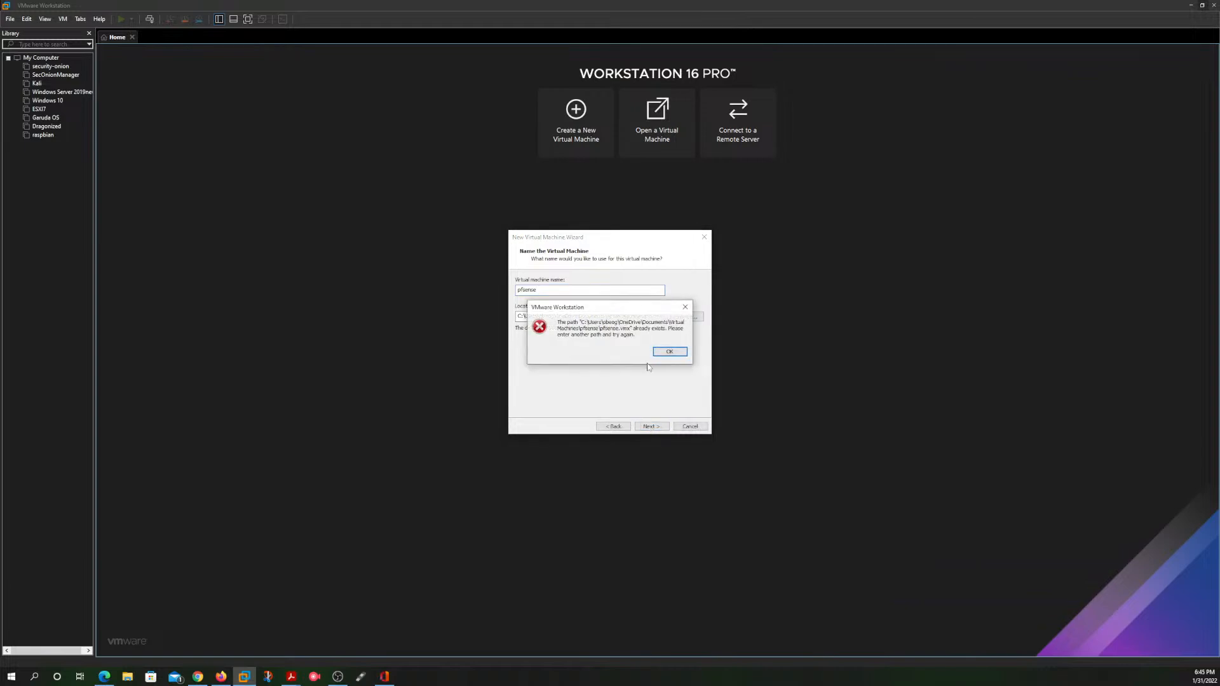
click(669, 351)
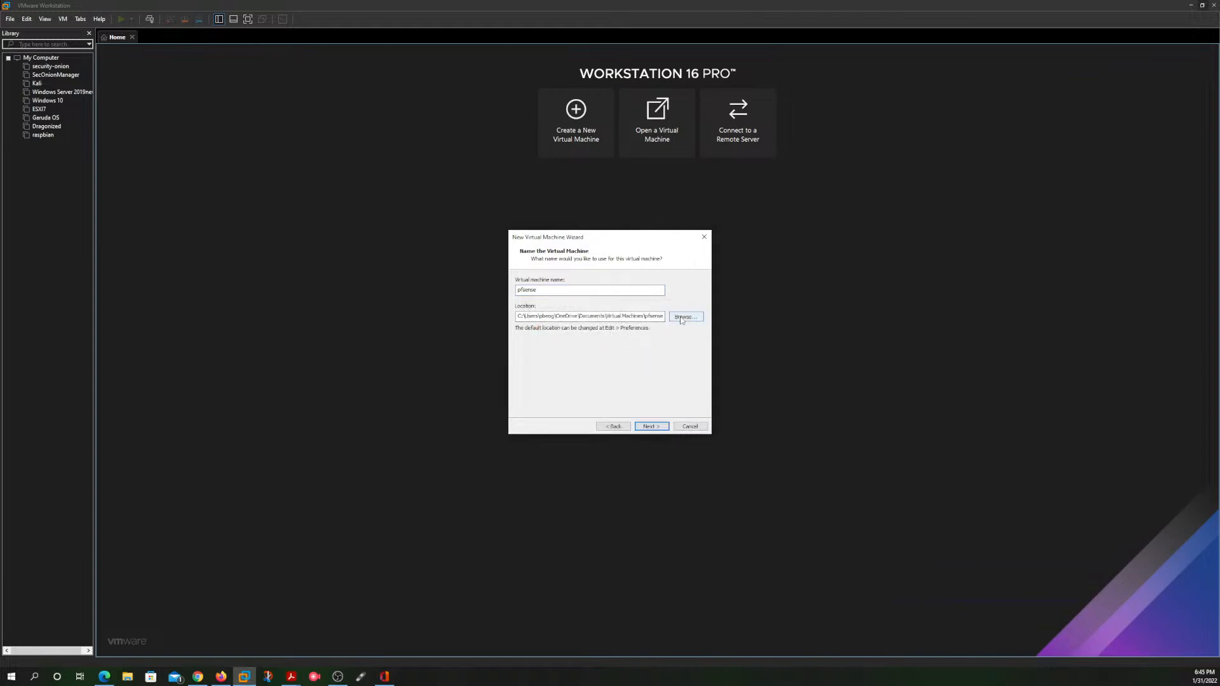
Step: Try to use the existing pfsense folder under Virtual Machines as the virtual machine's location
click(681, 320)
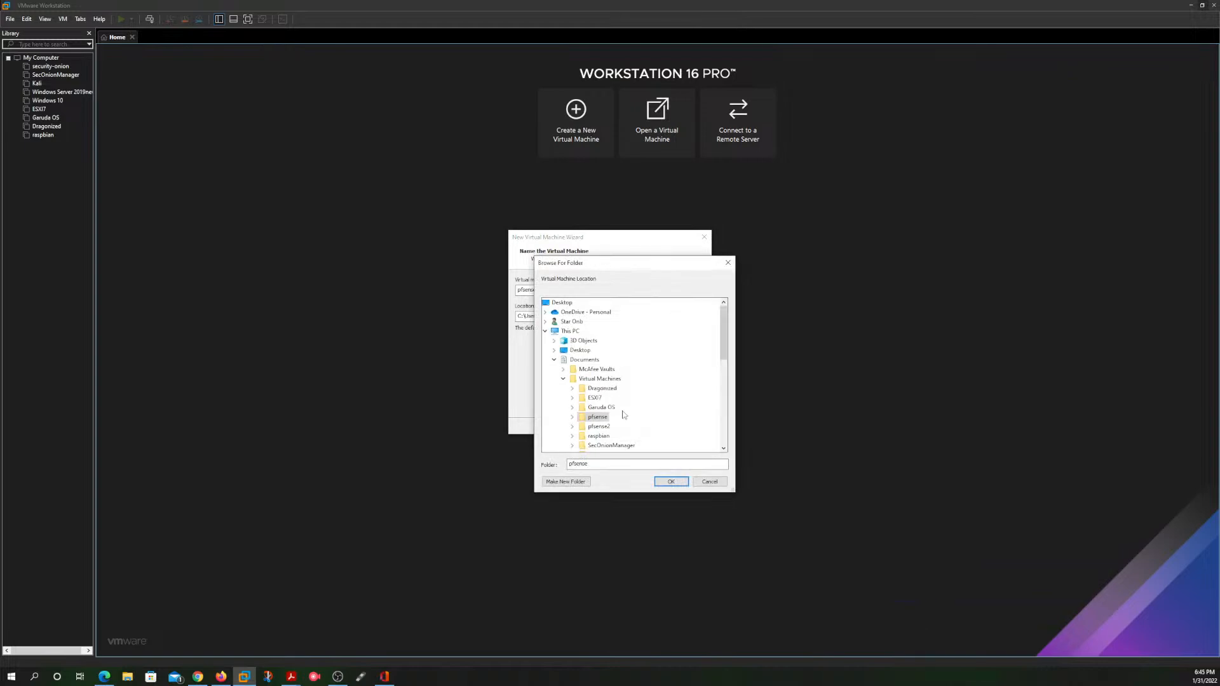
click(600, 417)
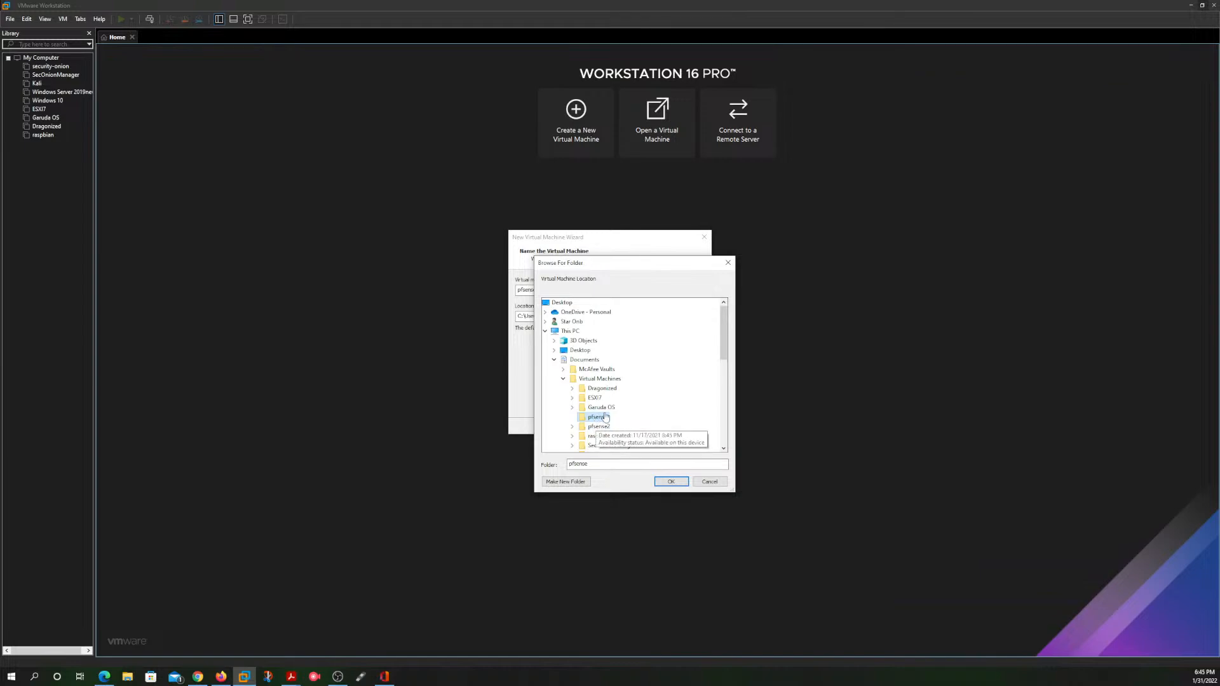
click(667, 482)
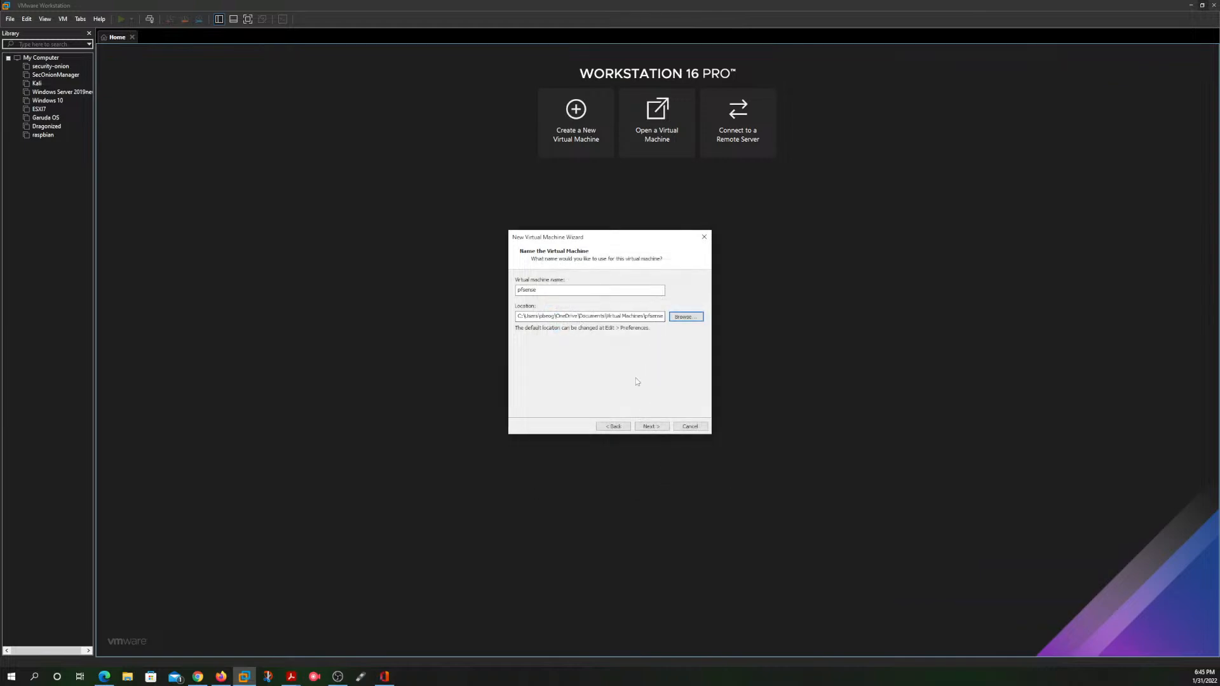
click(651, 426)
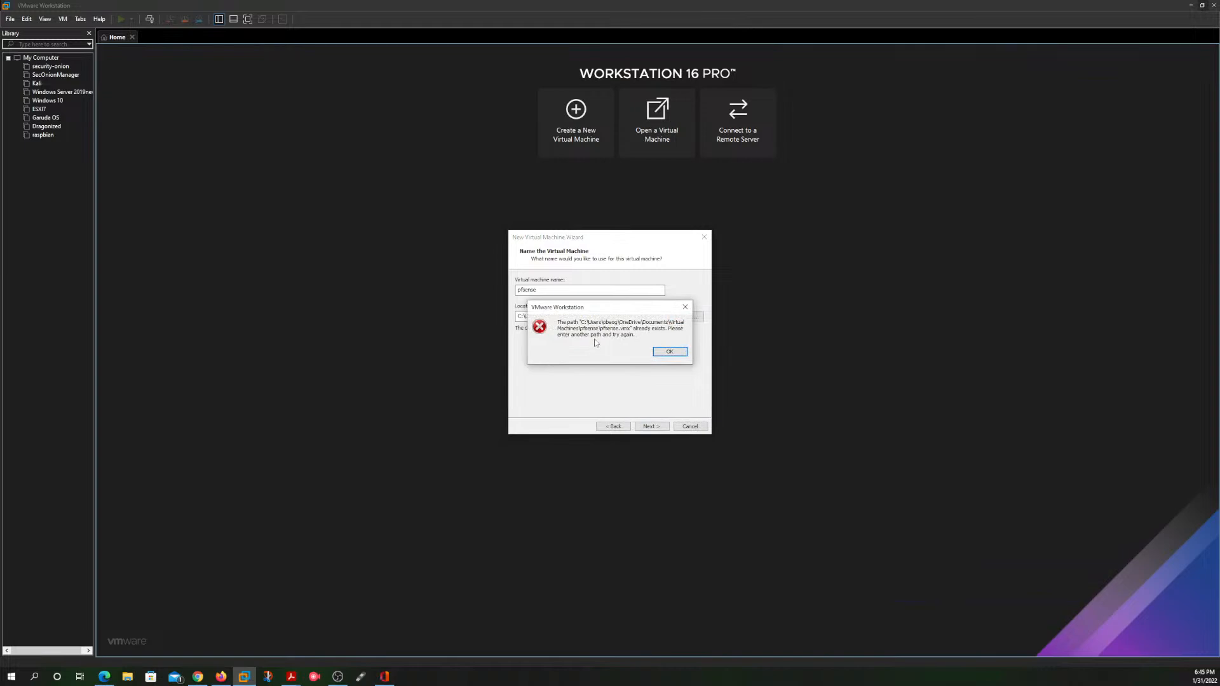
click(669, 352)
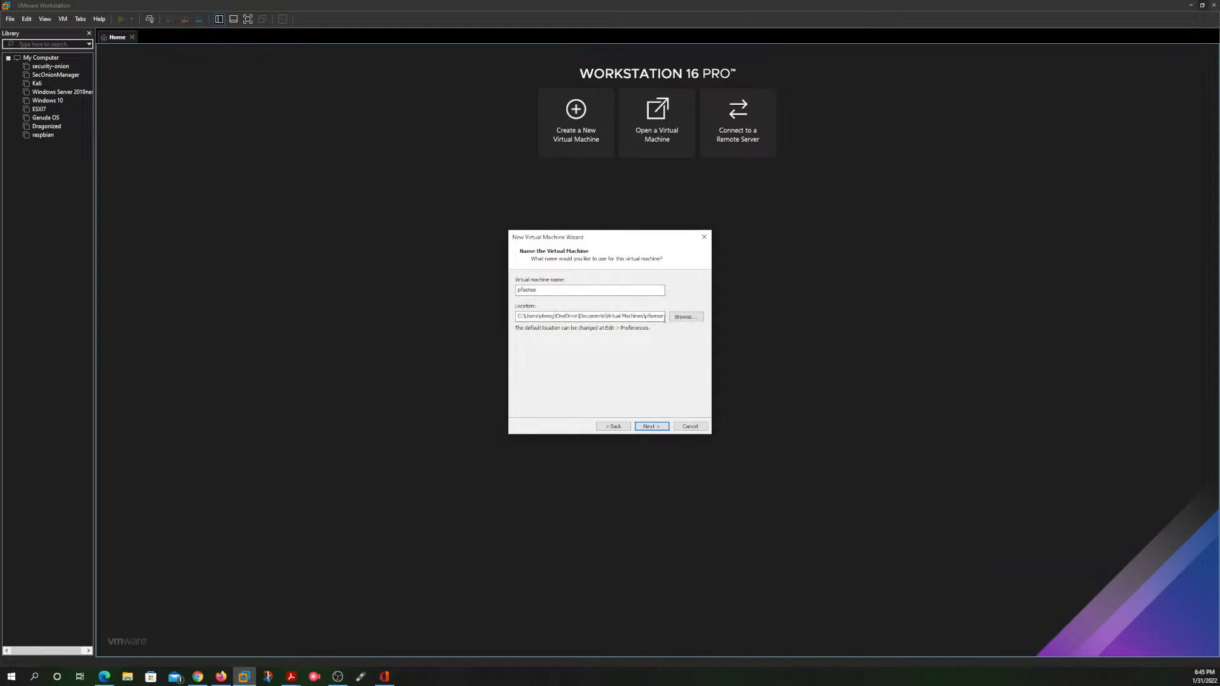
Step: Try to use an altered pfsense folder name as the virtual machine's location
click(685, 317)
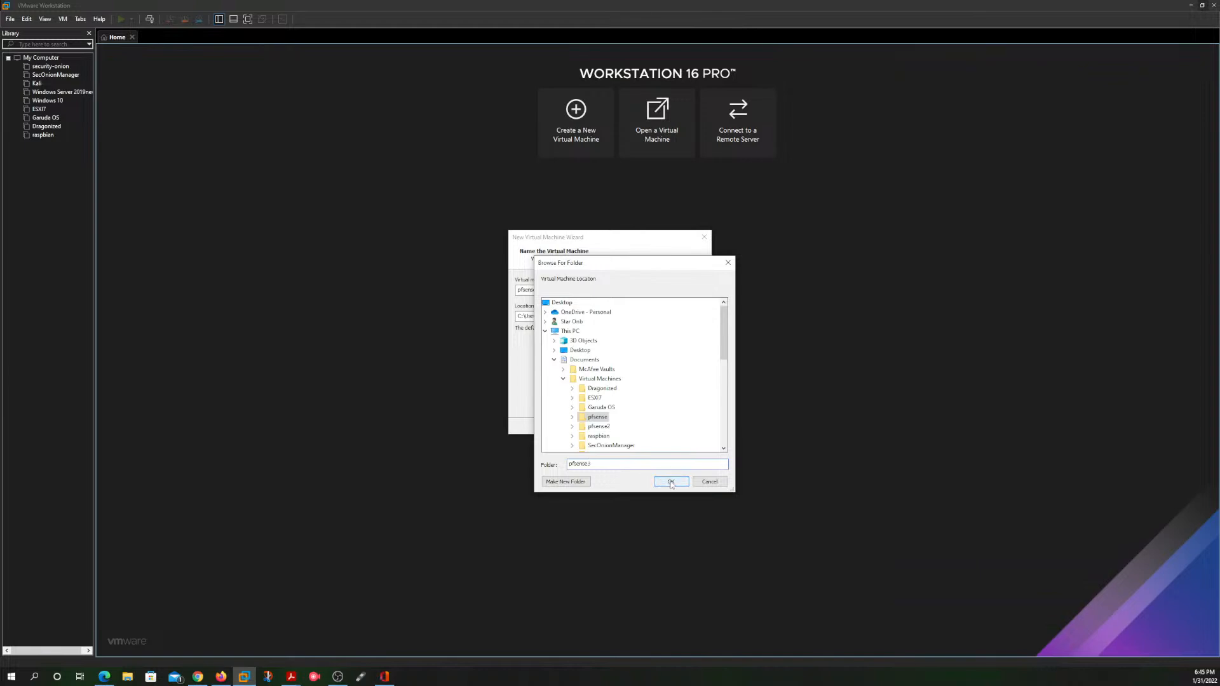
click(671, 483)
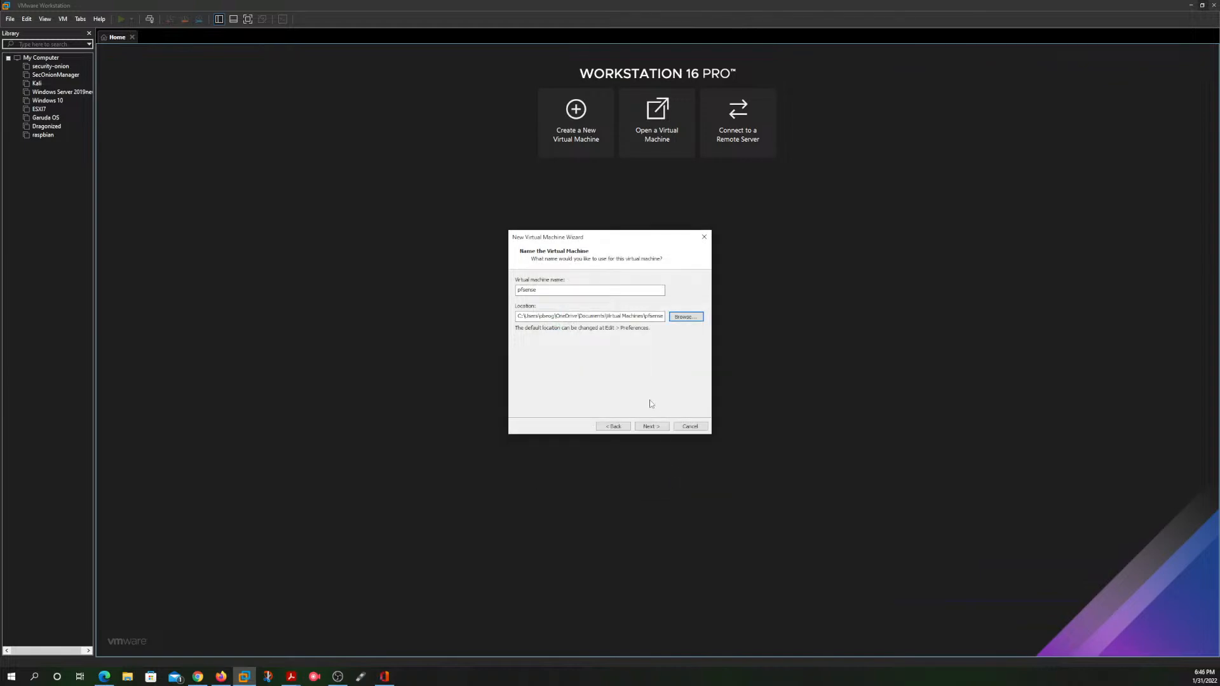
click(654, 428)
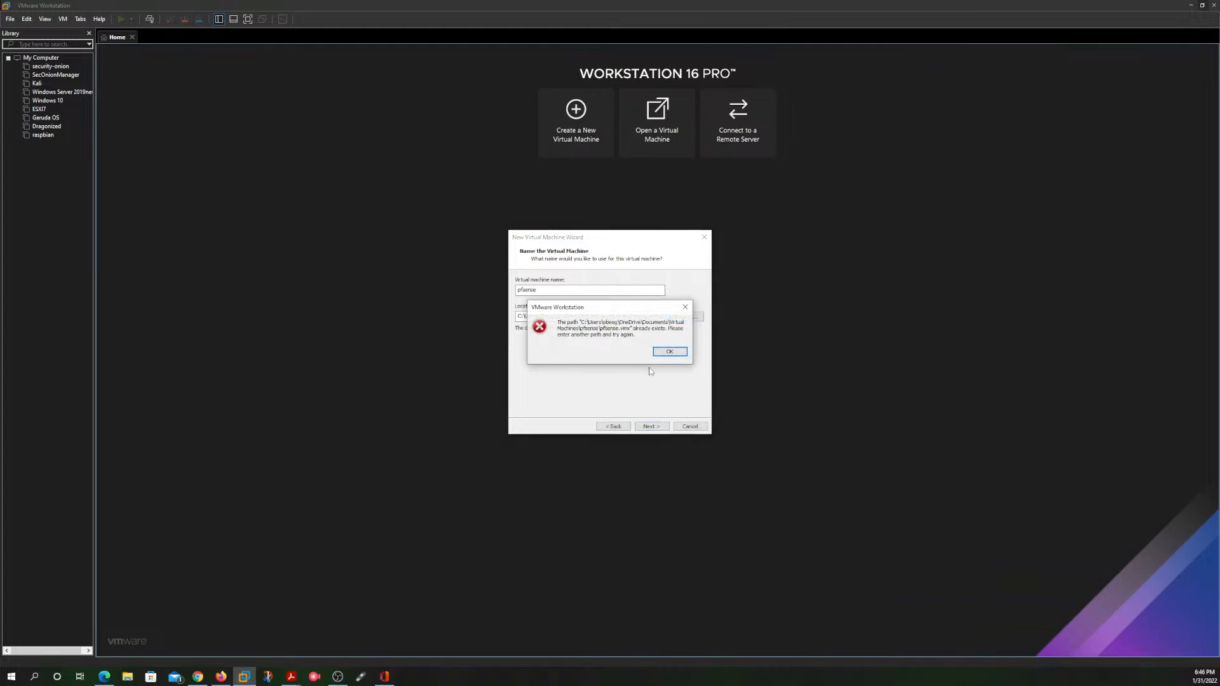
click(672, 351)
Step: Create a folder named pfs inside the existing pfsense folder while browsing for the location
click(684, 318)
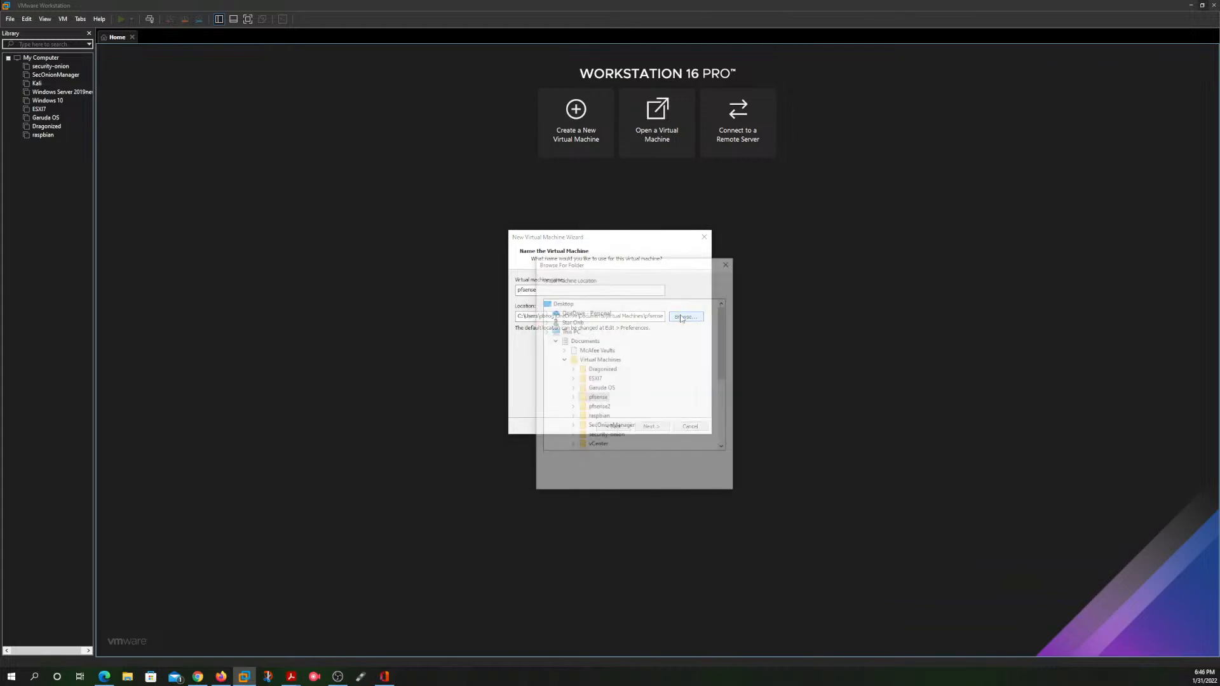
click(562, 482)
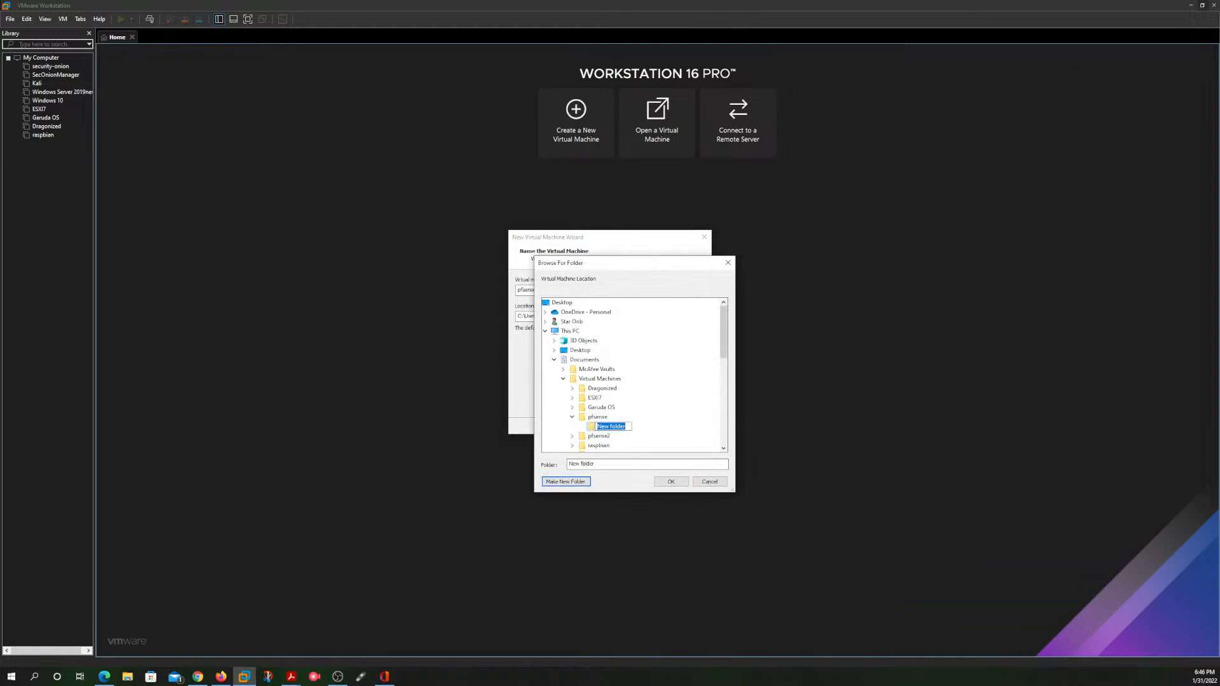
text(pfs)
key(Return)
Step: Create a folder named pfsense3 inside the ESXI7 folder and accept it as the virtual machine's location
click(565, 481)
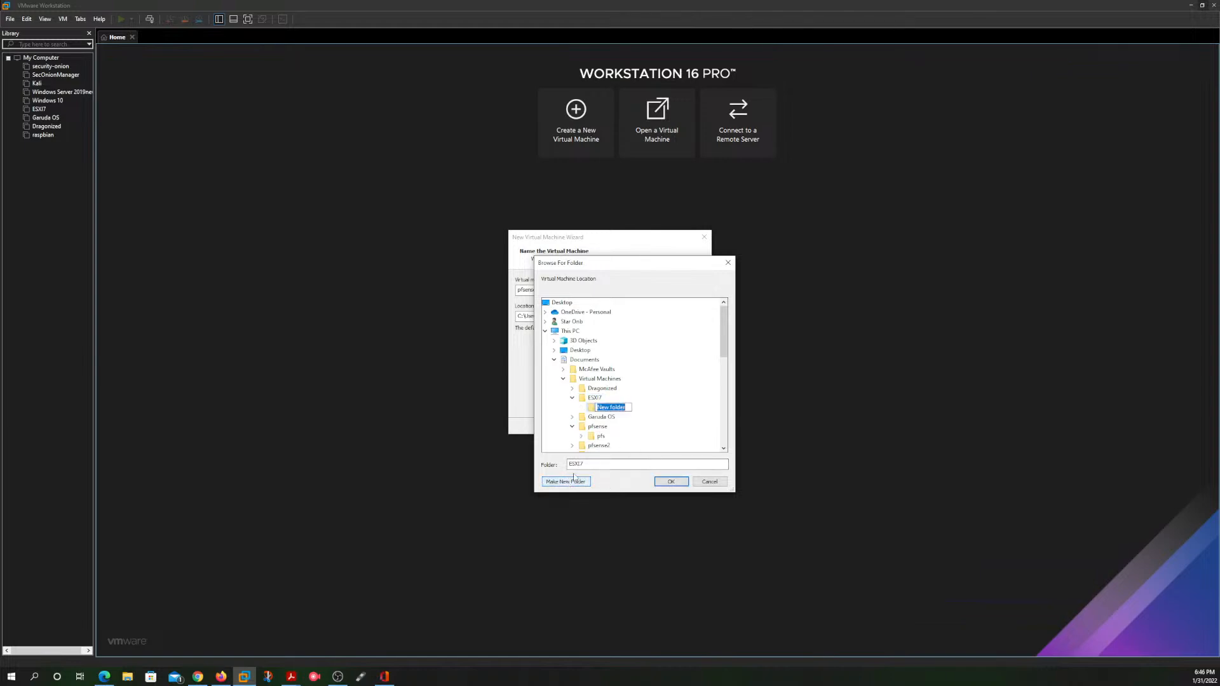
click(627, 406)
key(ctrl+a)
click(626, 408)
key(BackSpace)
key(BackSpace)
key(BackSpace)
key(BackSpace)
key(BackSpace)
key(BackSpace)
key(BackSpace)
key(BackSpace)
key(BackSpace)
key(BackSpace)
text(pfs)
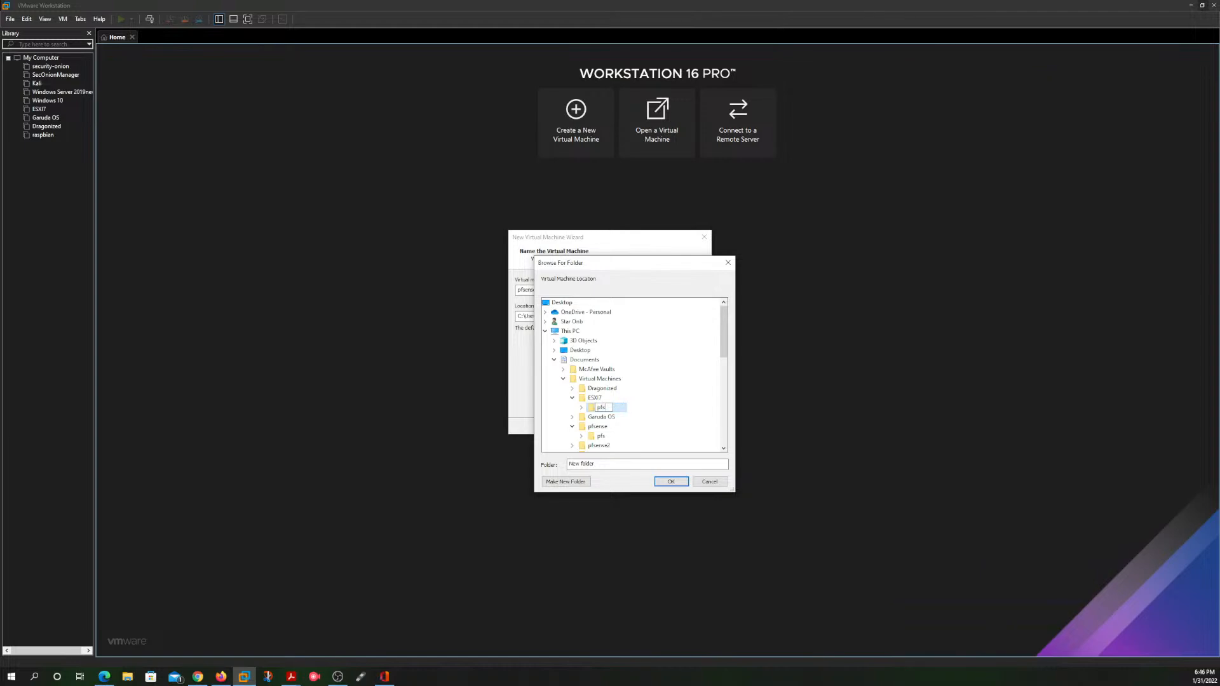
text(nes)
key(BackSpace)
key(BackSpace)
text(en)
click(671, 481)
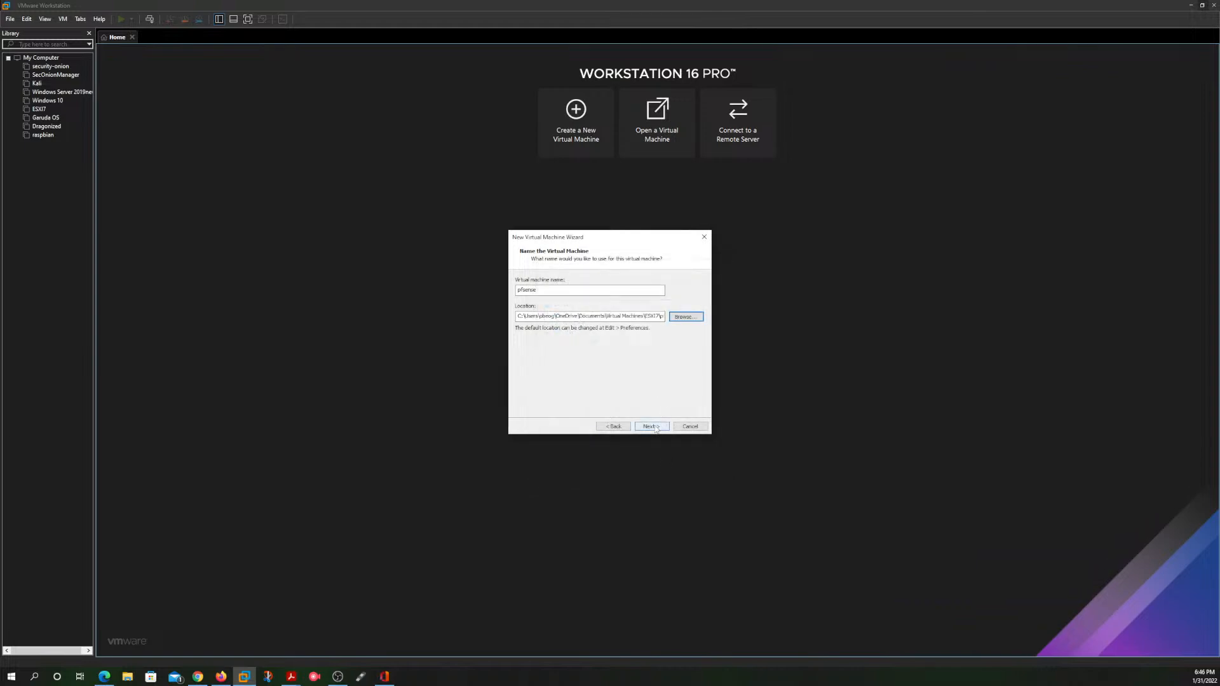
click(651, 427)
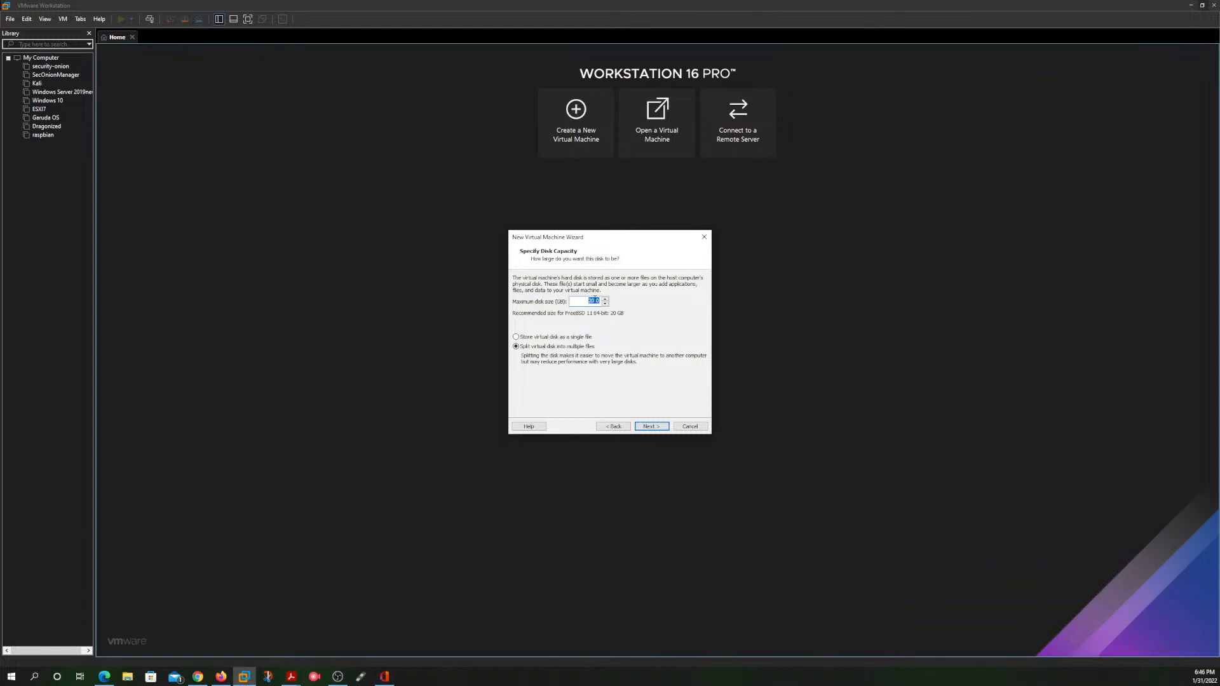
Step: Set the maximum disk size to 32 GB, stored as a single file, and create the virtual machine
click(594, 300)
click(515, 337)
click(641, 427)
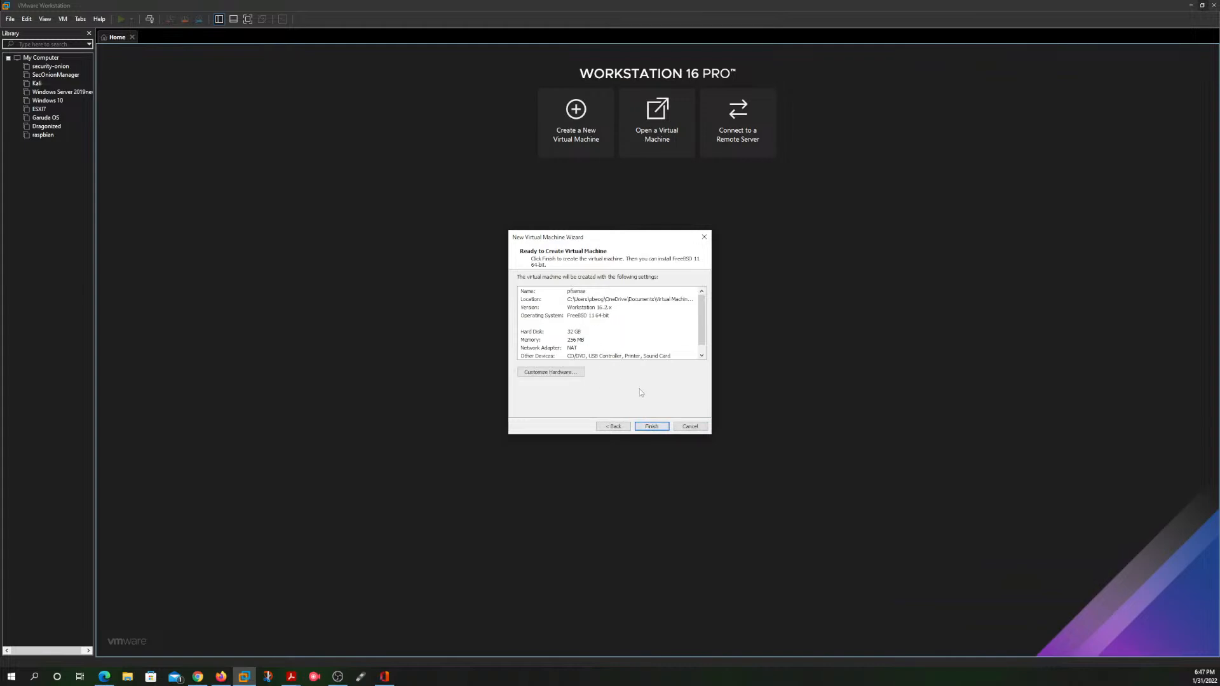
click(649, 427)
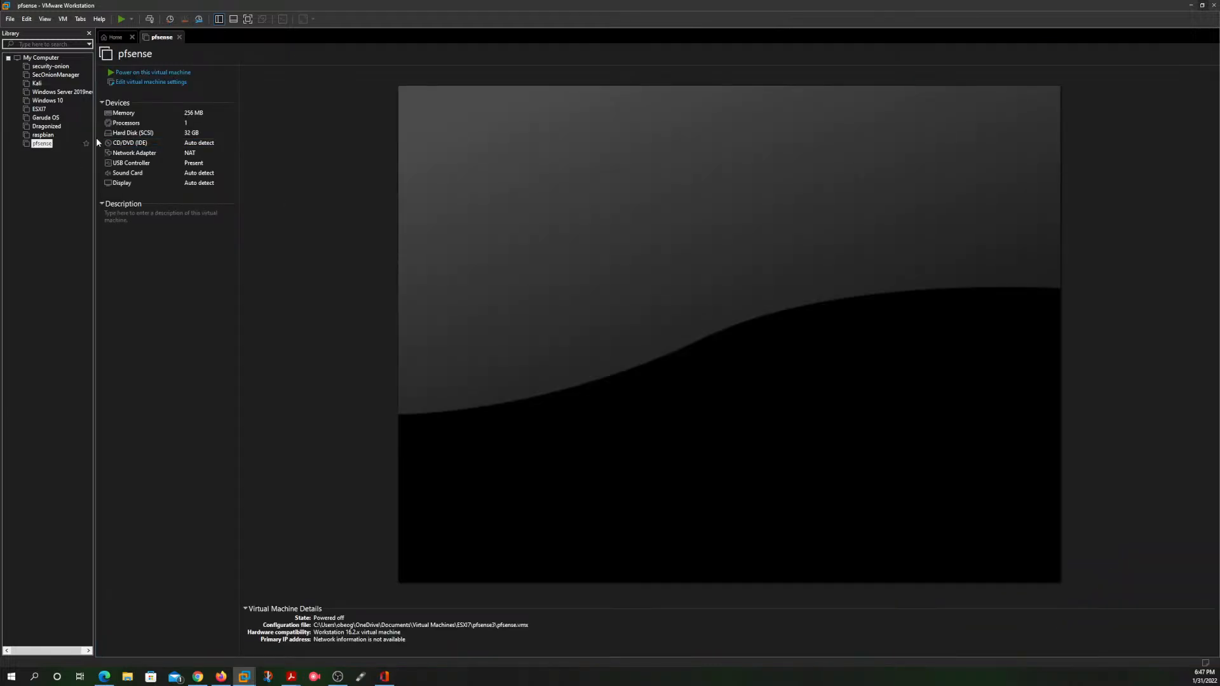
Step: Set the pfsense virtual machine's memory to 2 GB and its number of cores per processor to 2
click(136, 81)
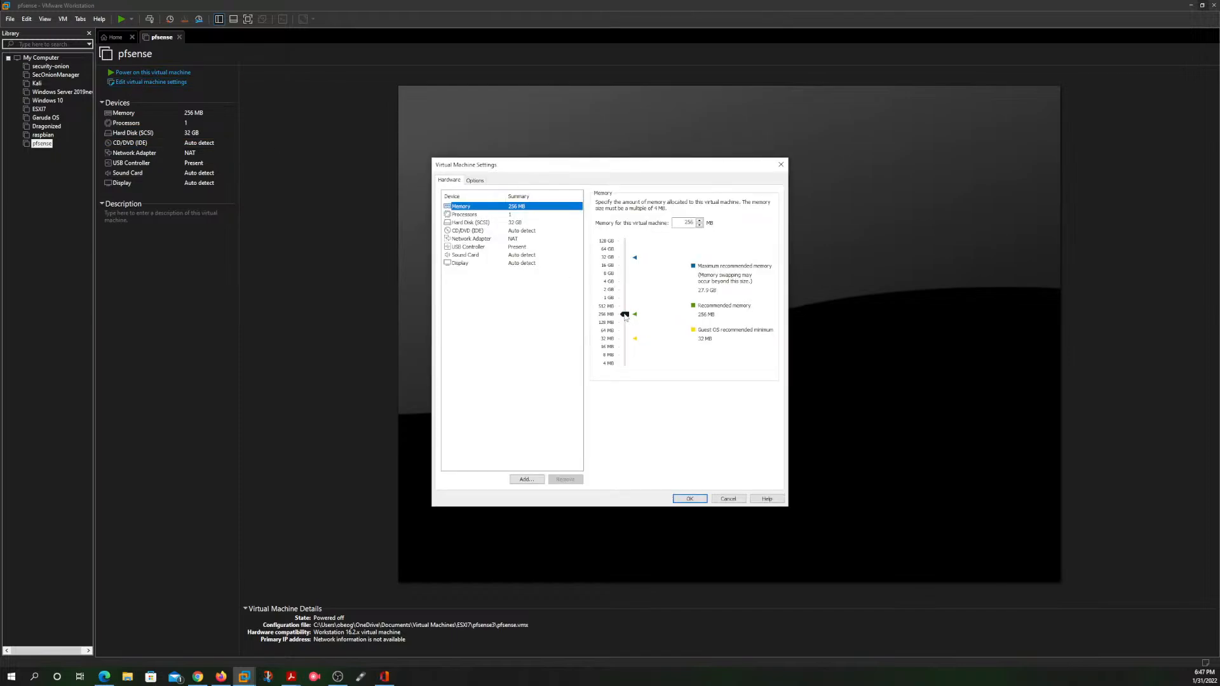
drag(623, 316, 626, 289)
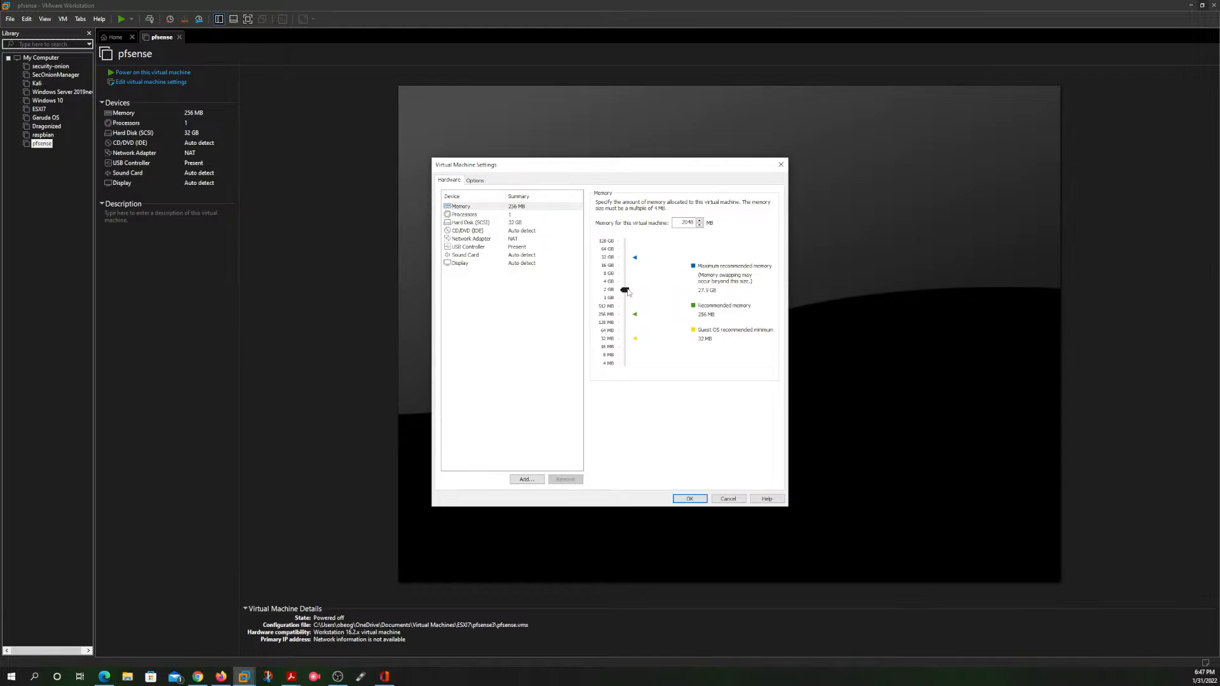
click(479, 216)
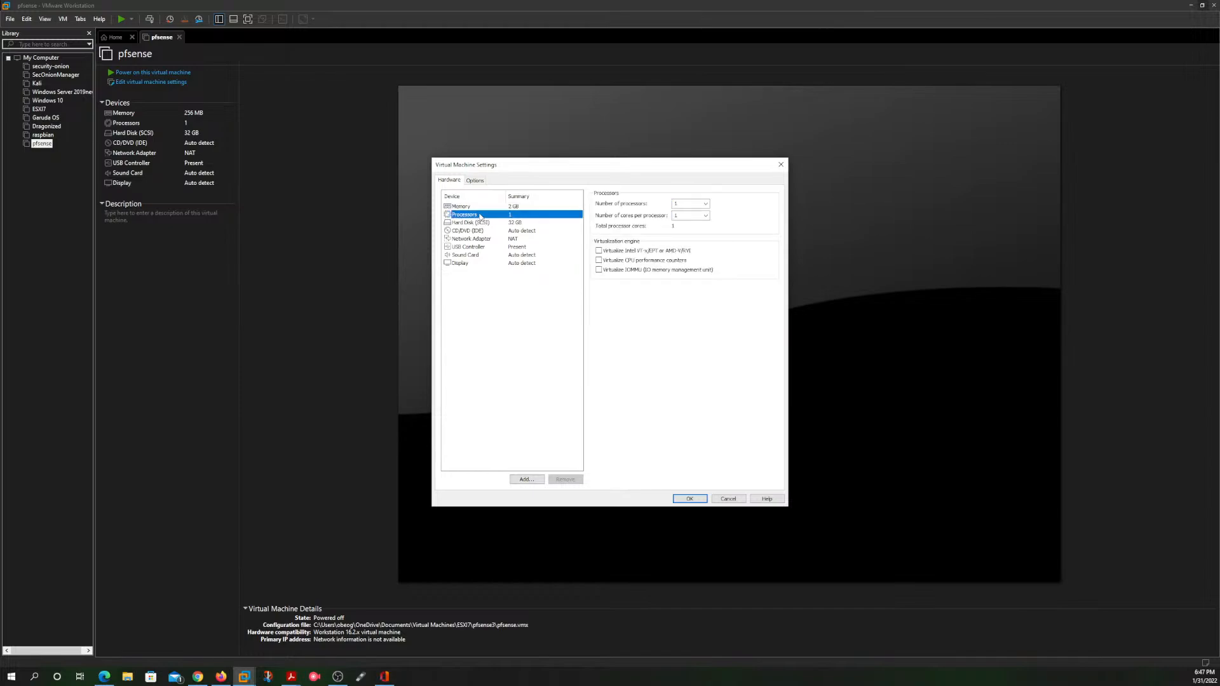
click(705, 217)
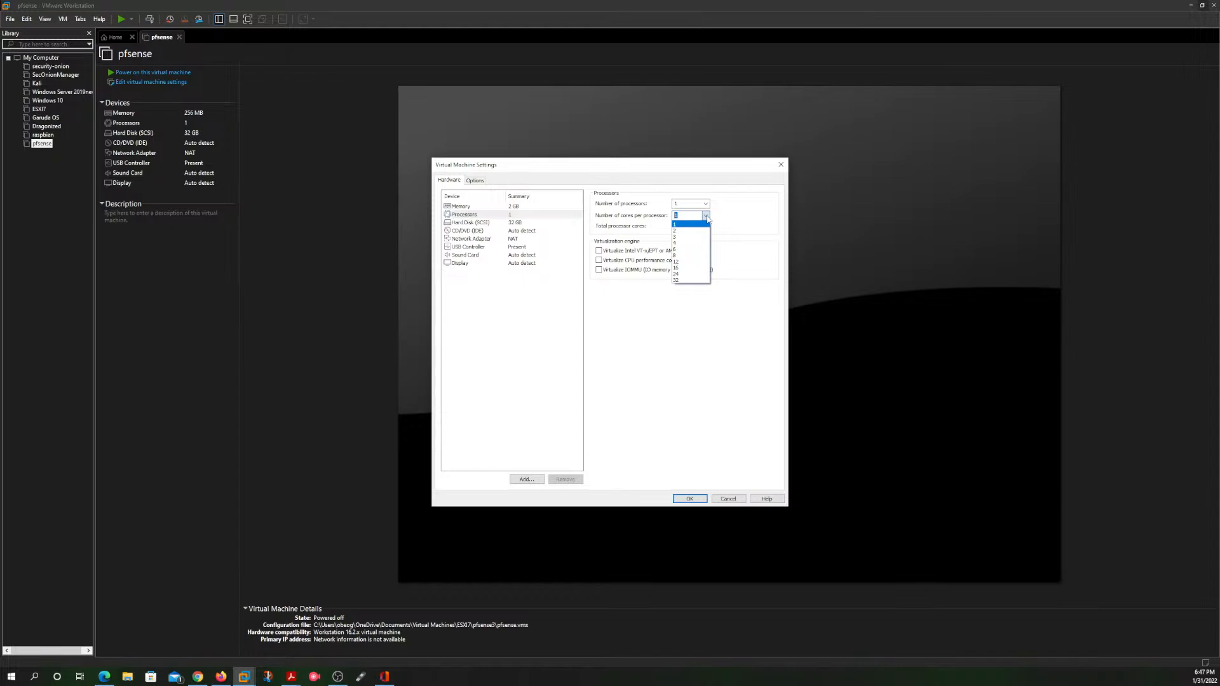
click(694, 230)
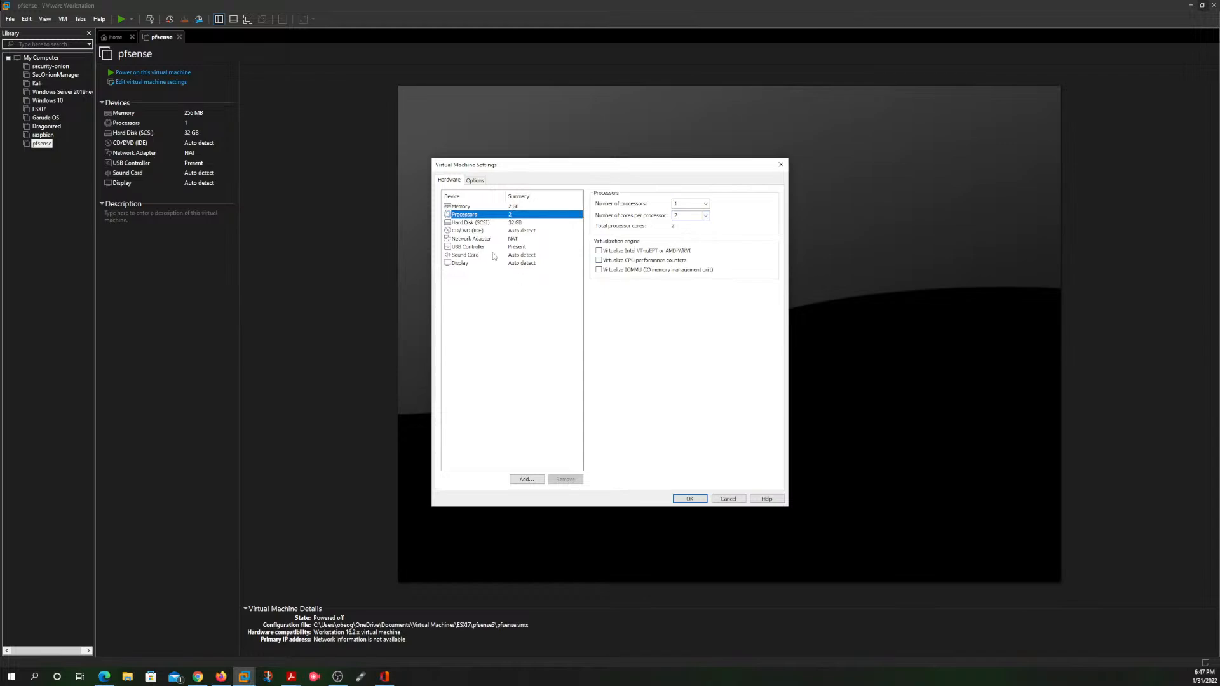
Step: Remove the sound card and the USB controller from the virtual machine's hardware
click(499, 224)
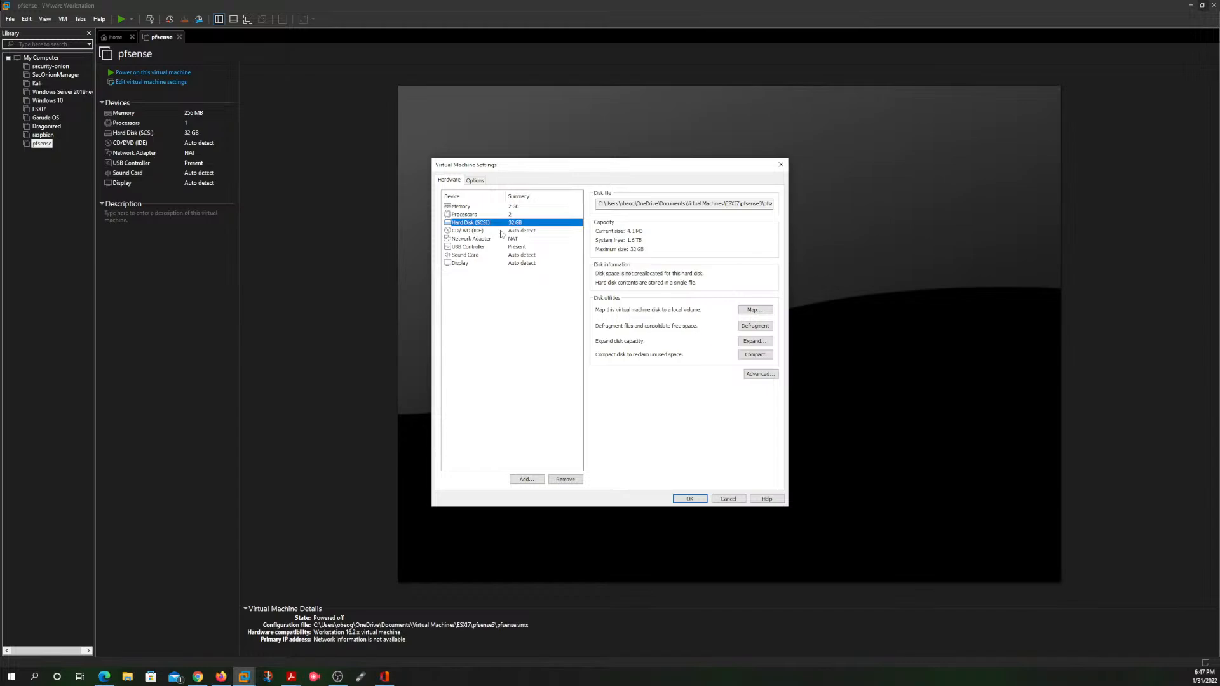
click(499, 240)
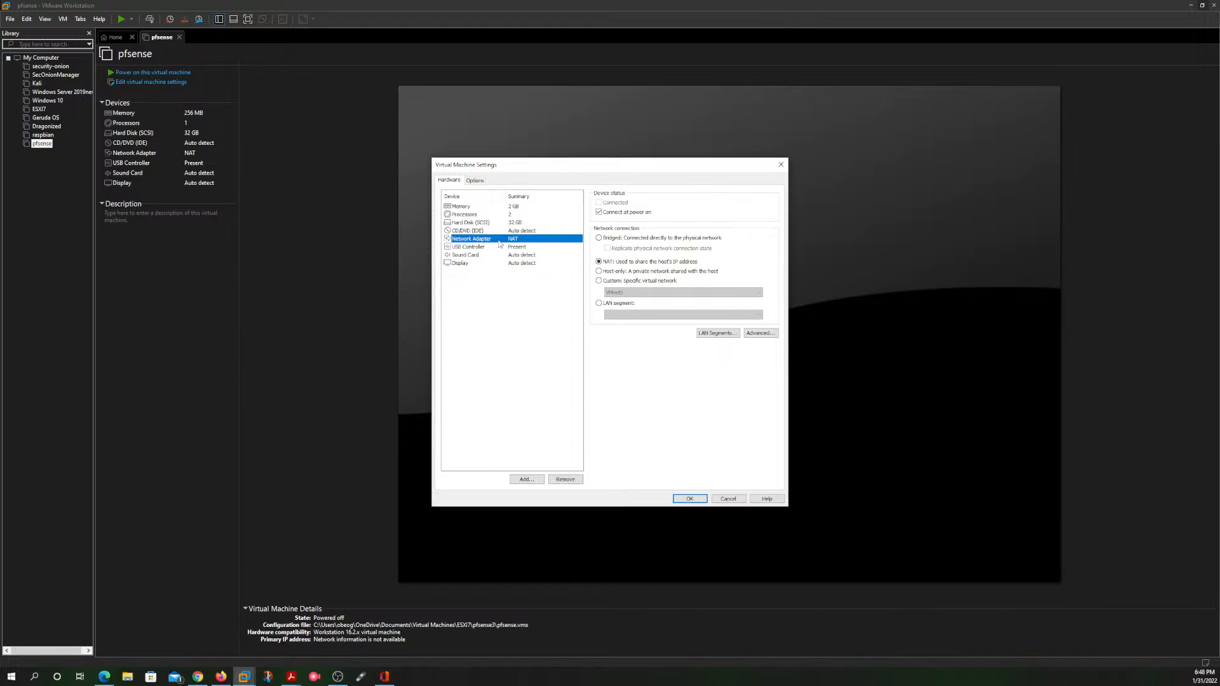
click(467, 263)
click(481, 255)
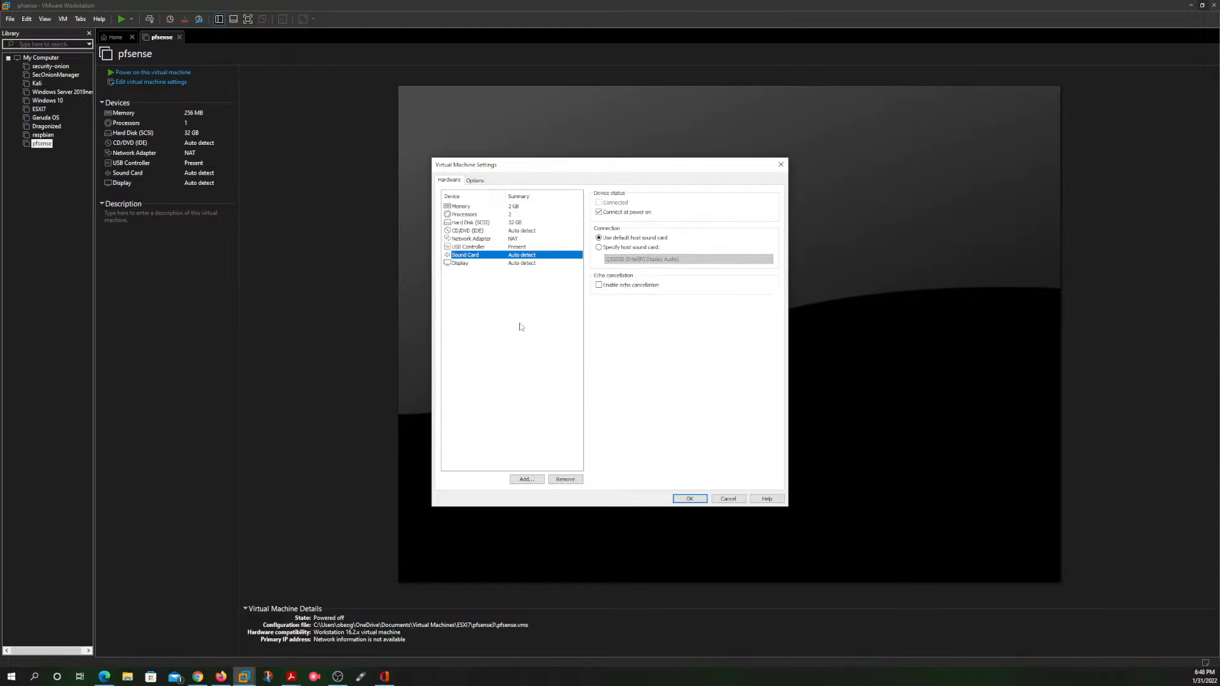
click(564, 480)
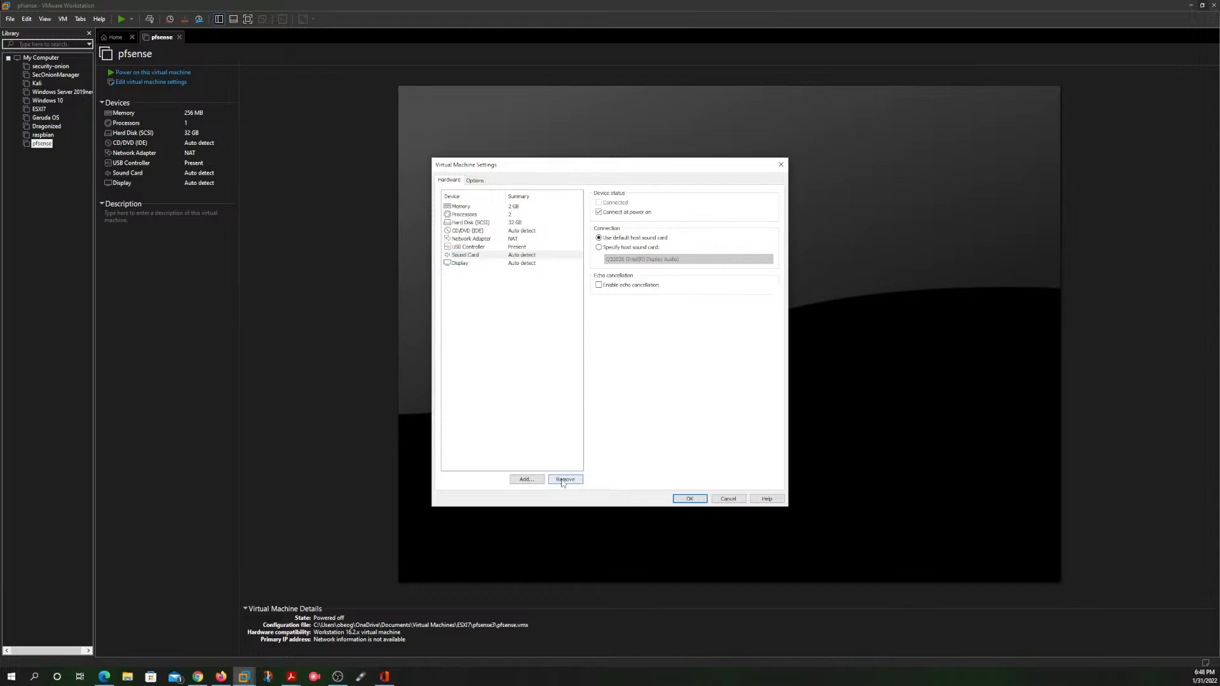
click(489, 248)
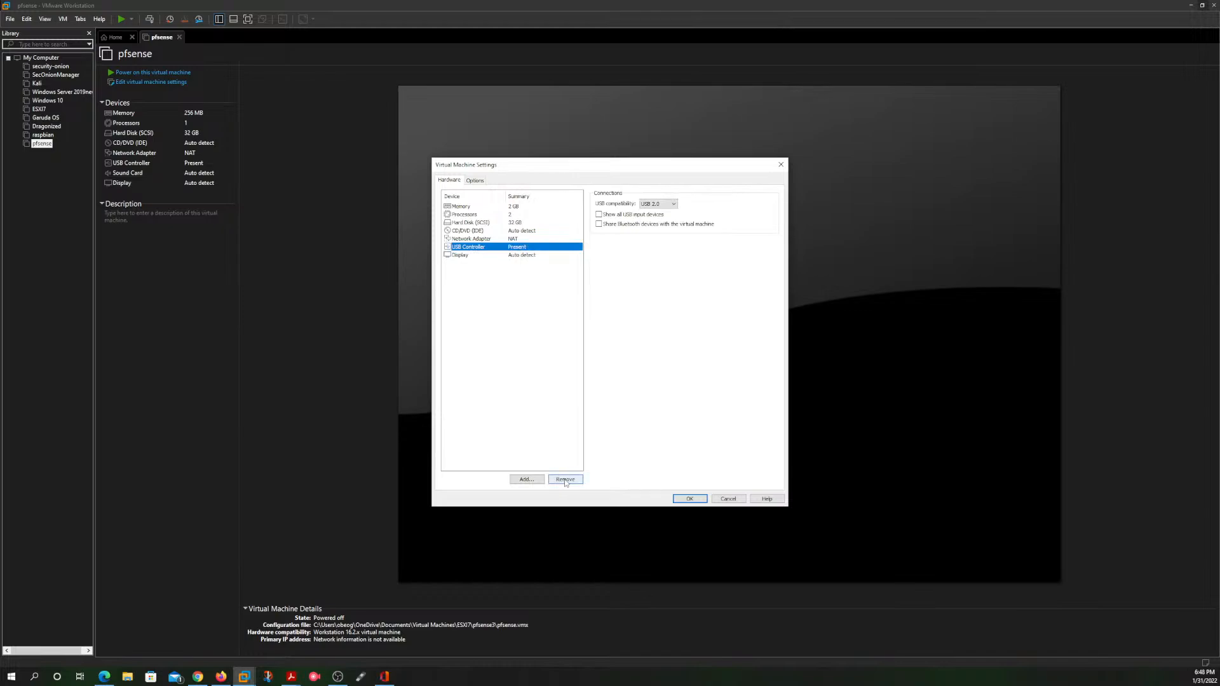
click(565, 480)
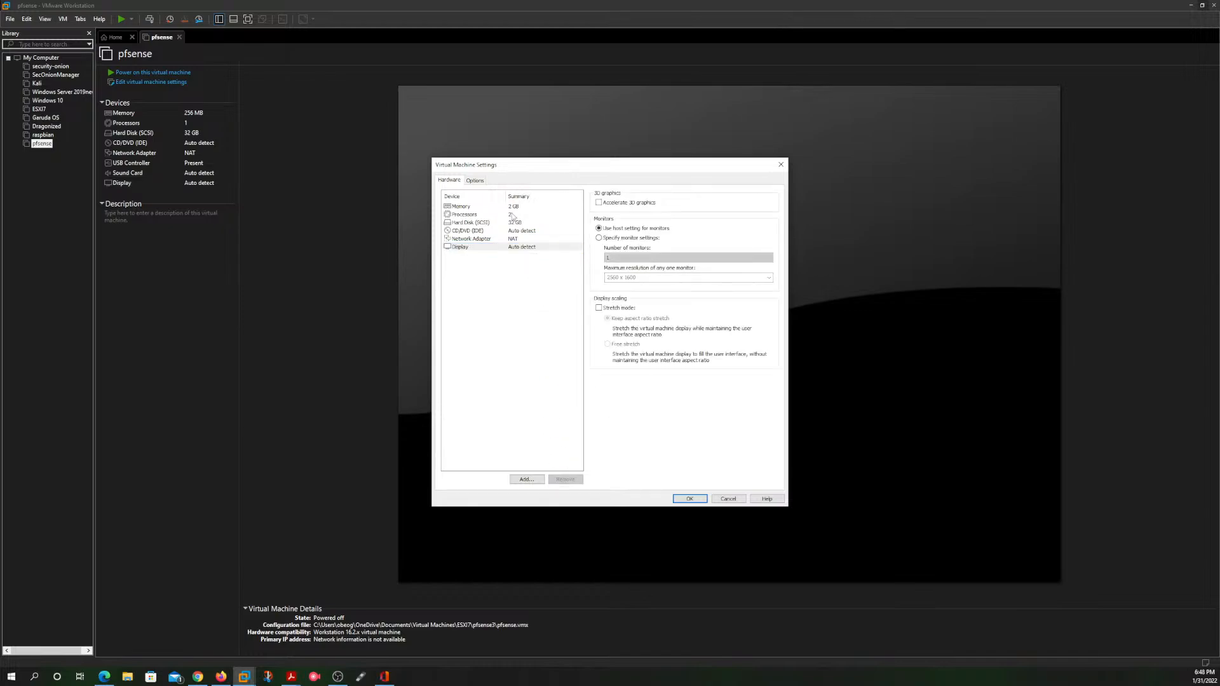
Step: Add three more network adapters to the virtual machine and save the hardware settings
click(504, 238)
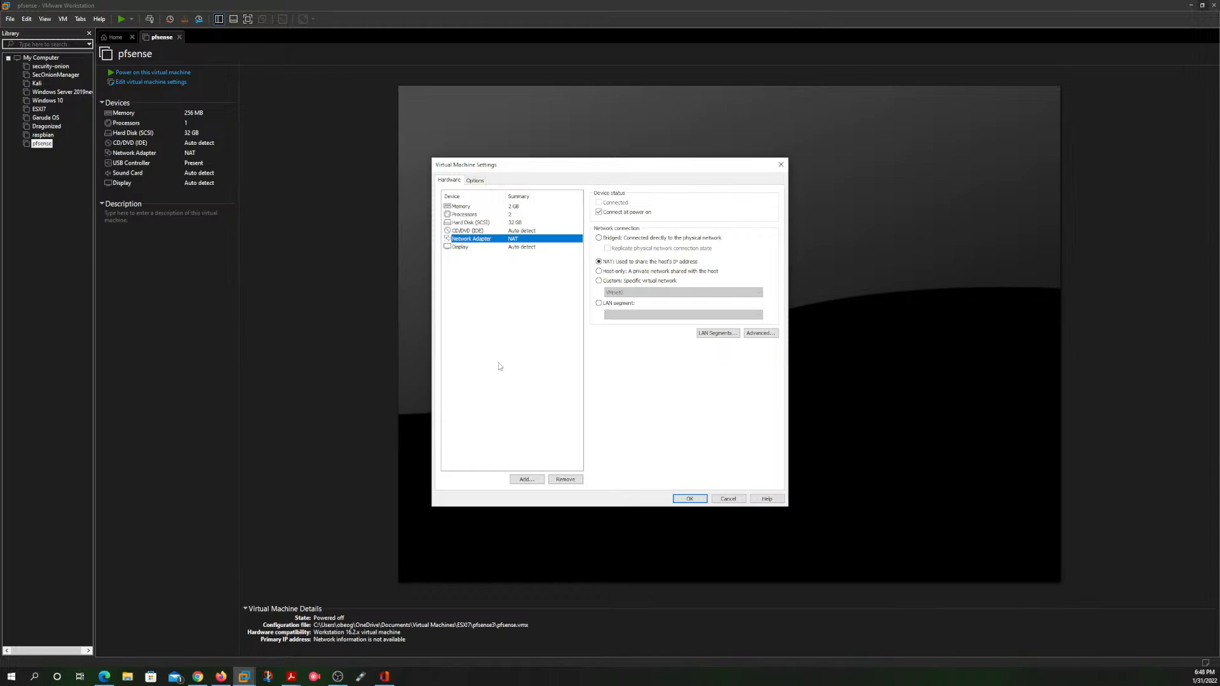
click(526, 479)
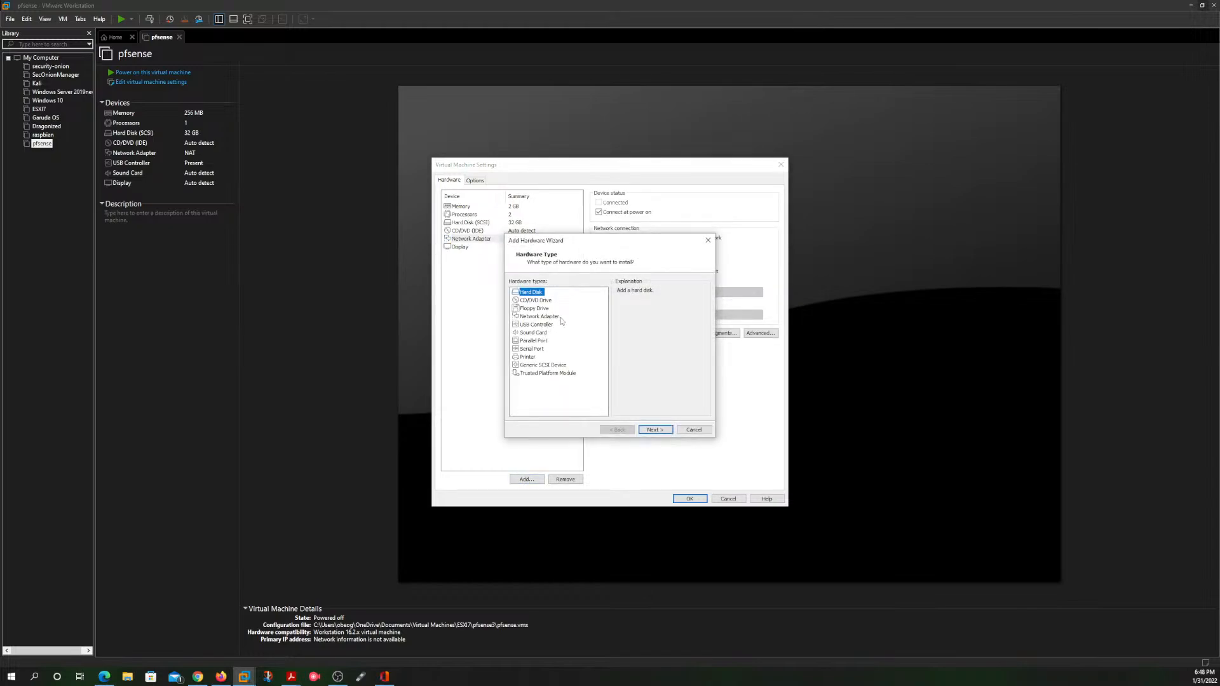
click(549, 317)
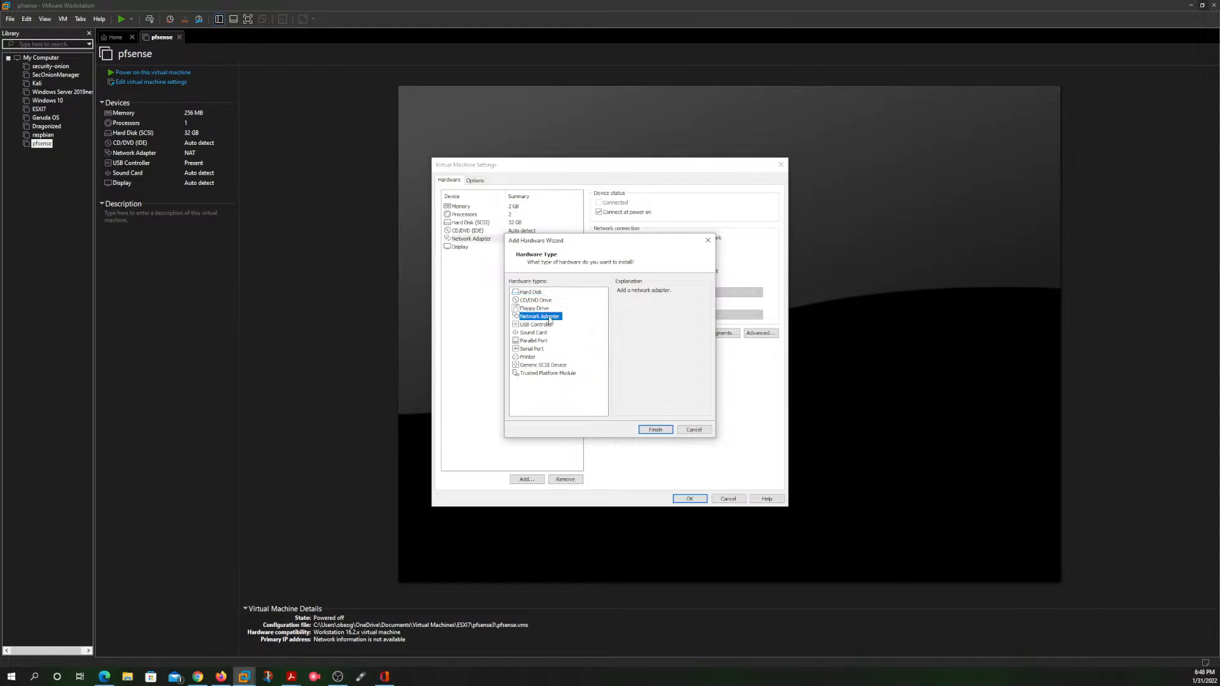
click(655, 430)
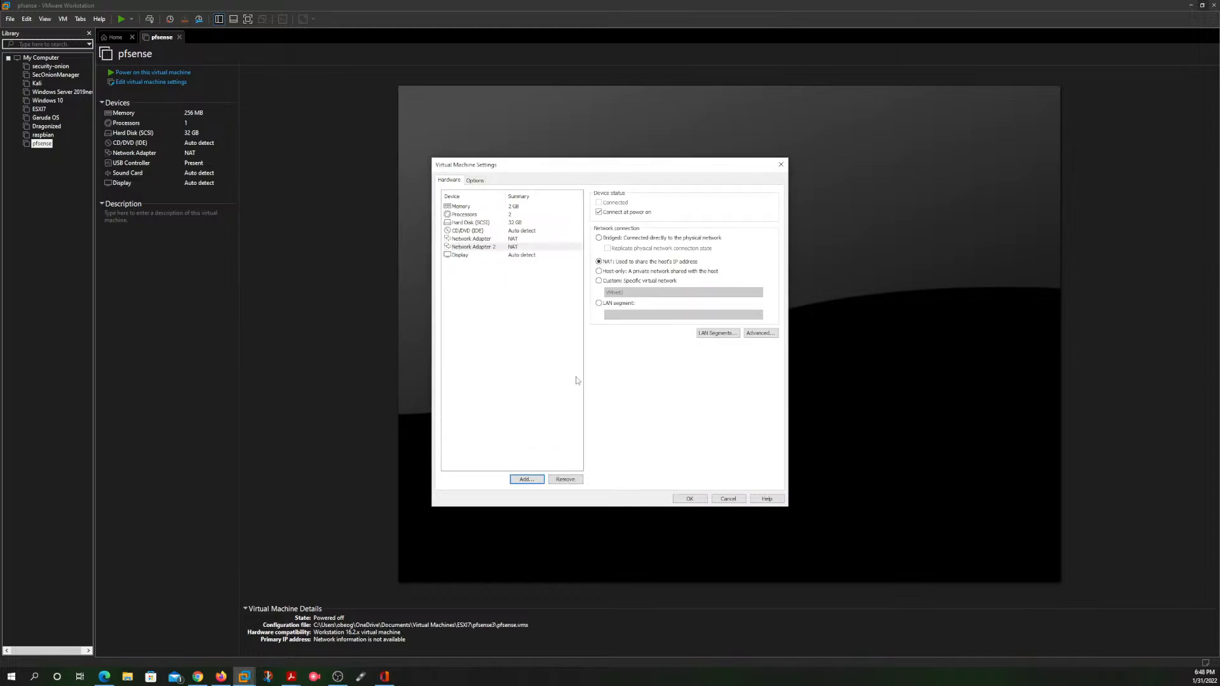
click(524, 479)
click(550, 317)
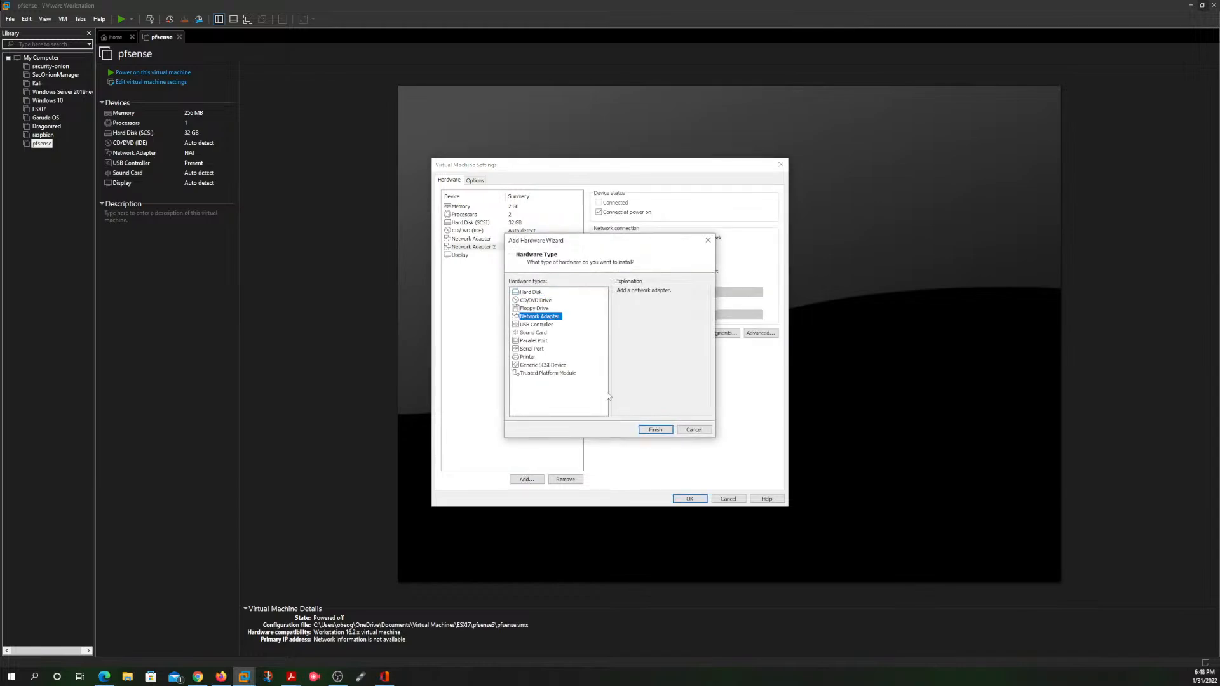
click(654, 430)
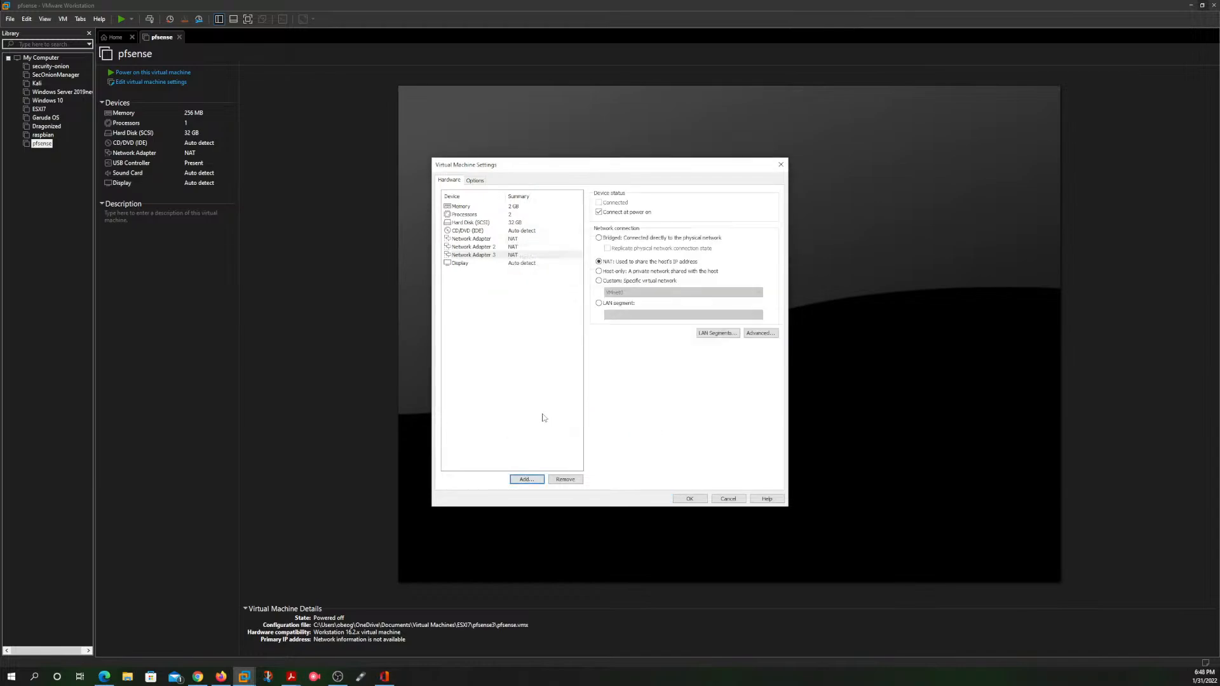
click(521, 478)
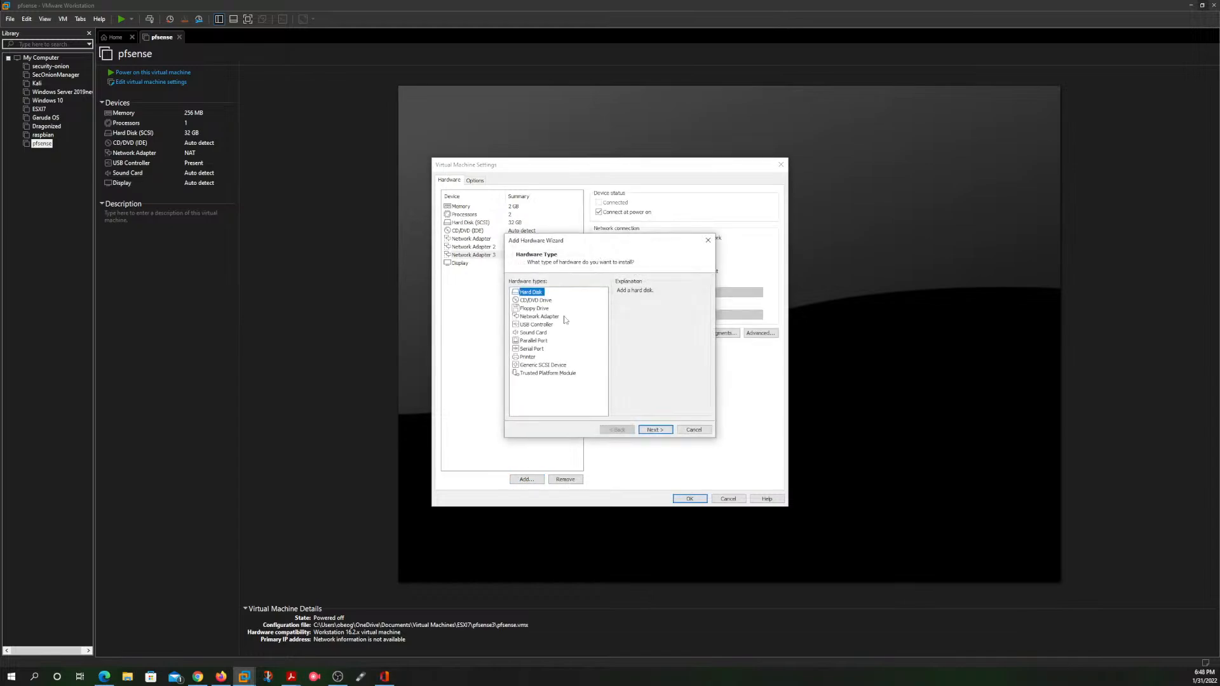
click(550, 317)
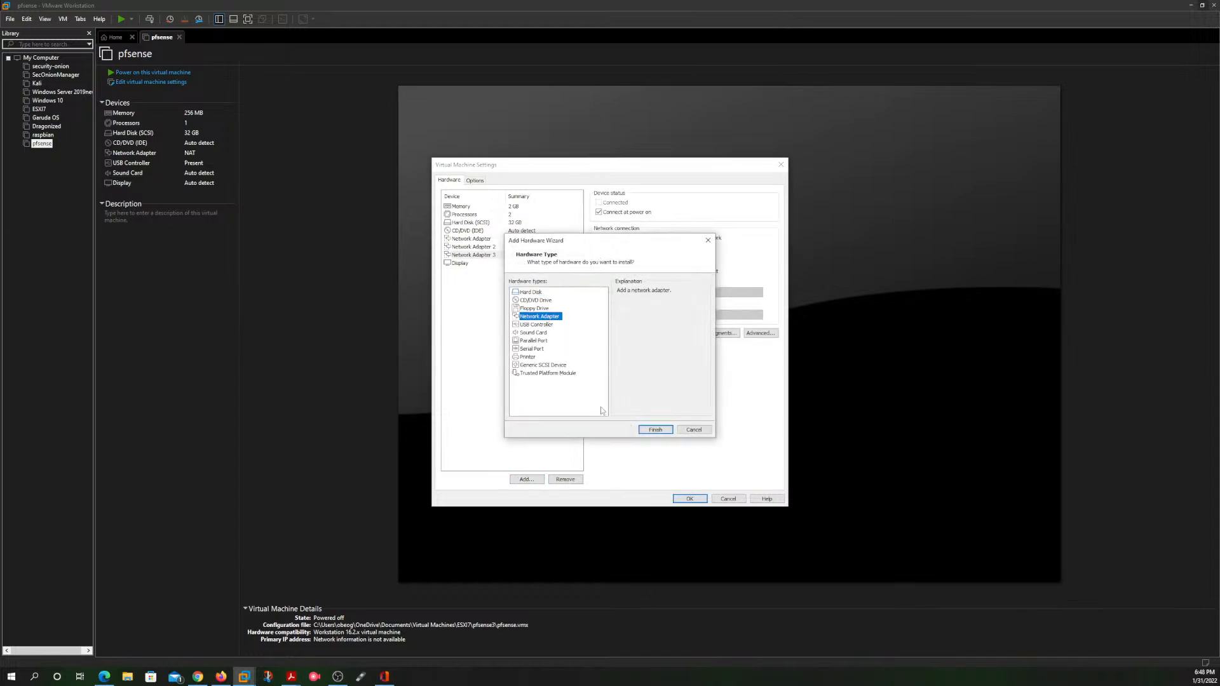
click(654, 428)
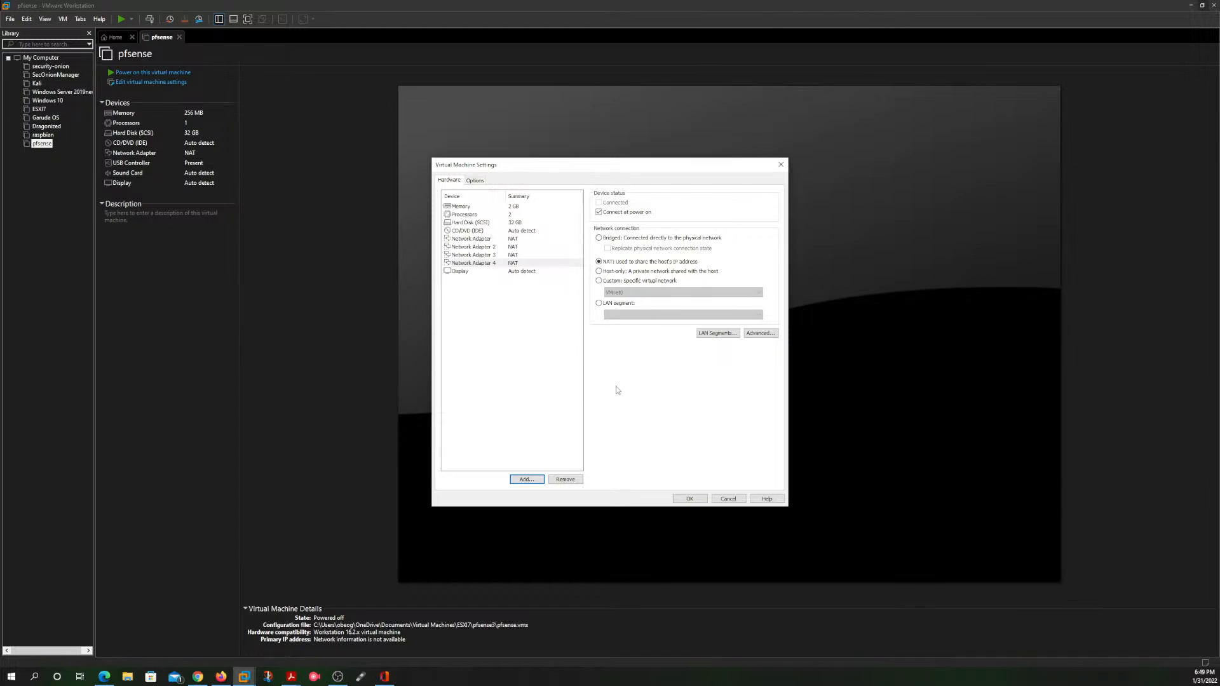
click(690, 498)
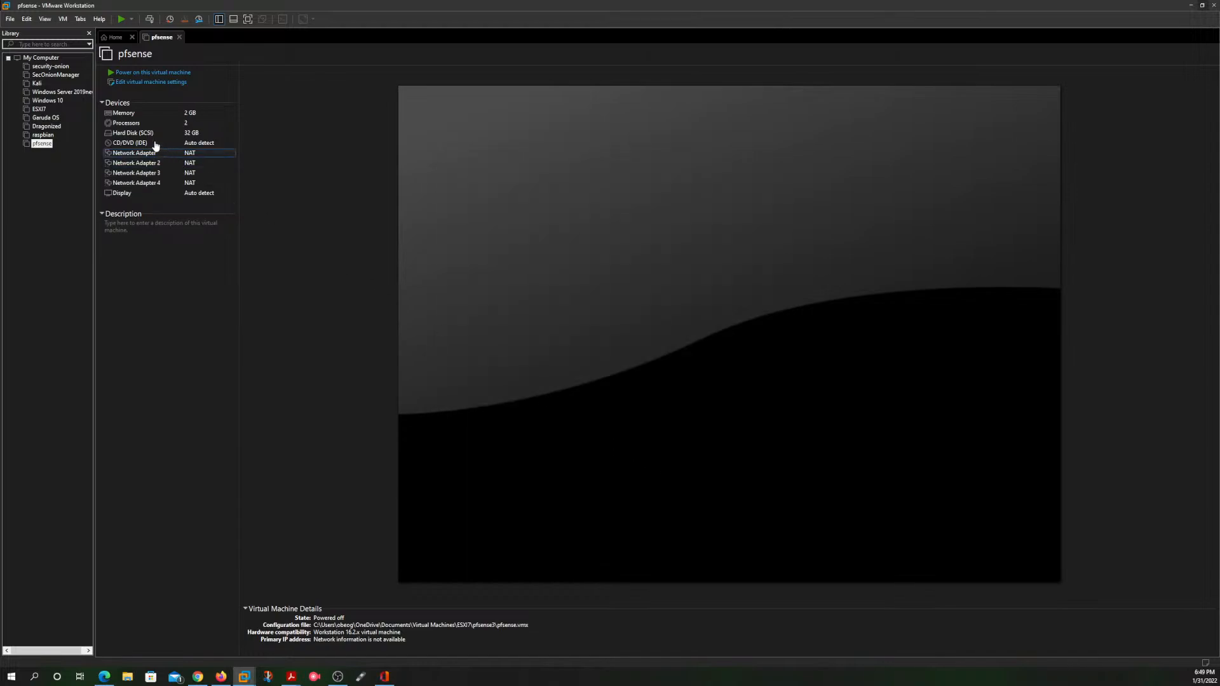
Step: Open the Virtual Network Editor and bring its window fully into view
click(9, 19)
mouse_move(27, 19)
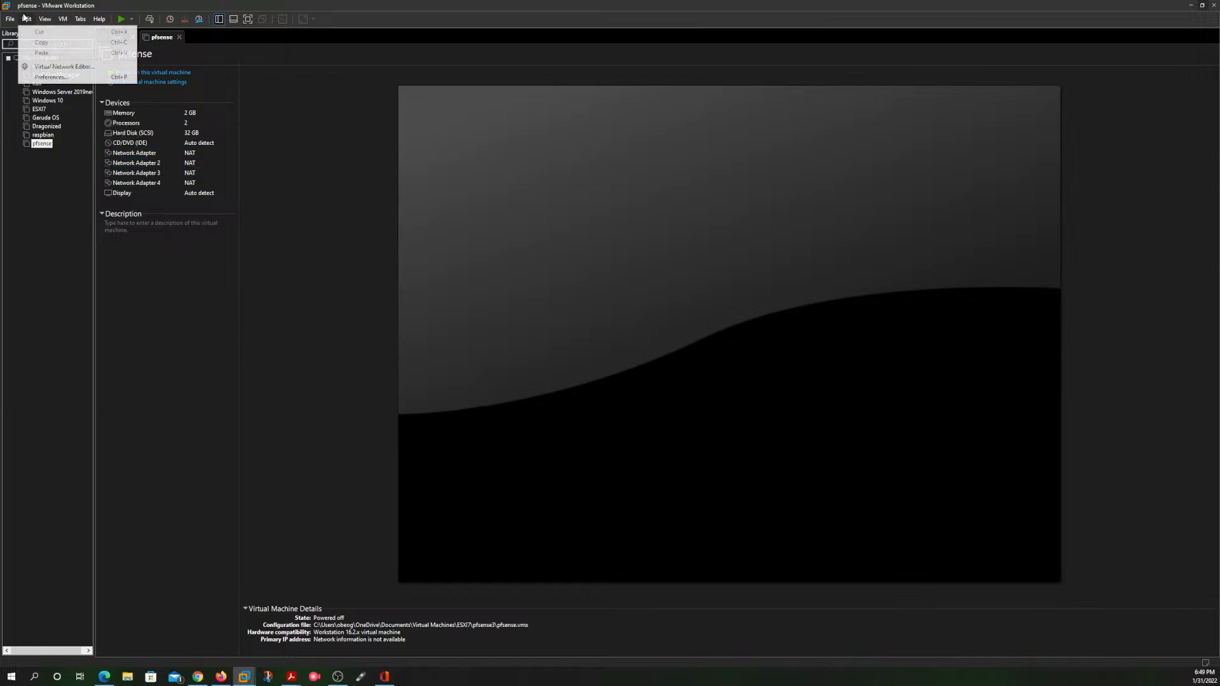
click(48, 67)
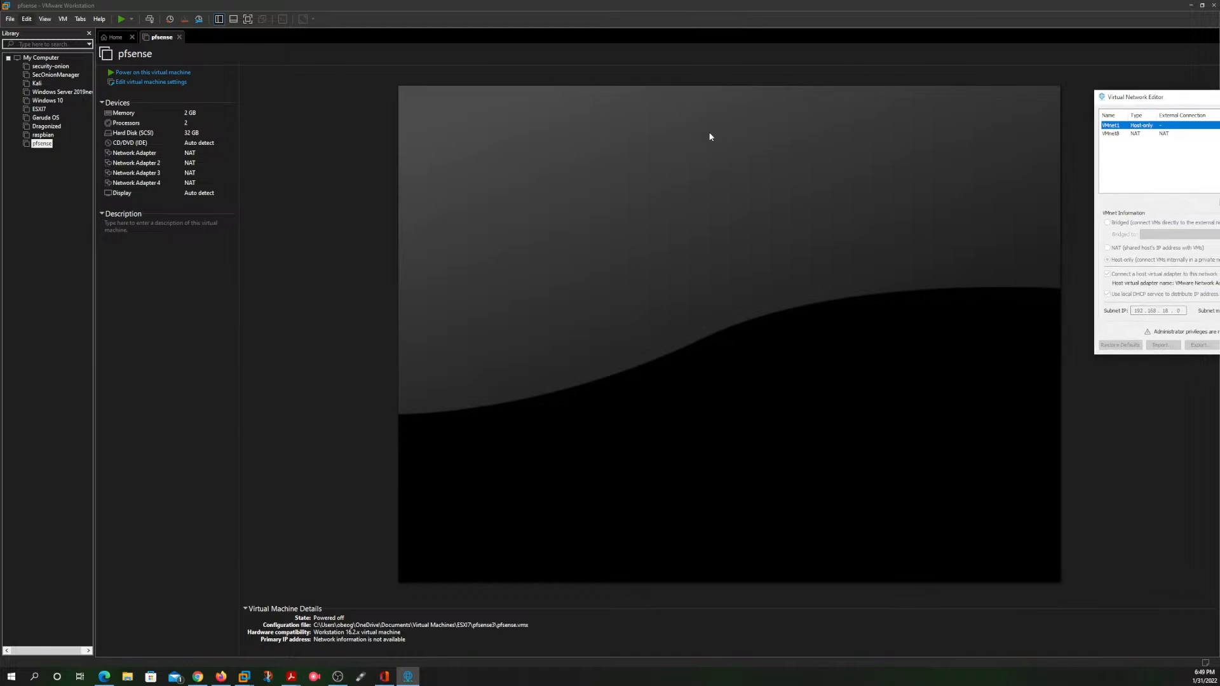
drag(1201, 97, 637, 185)
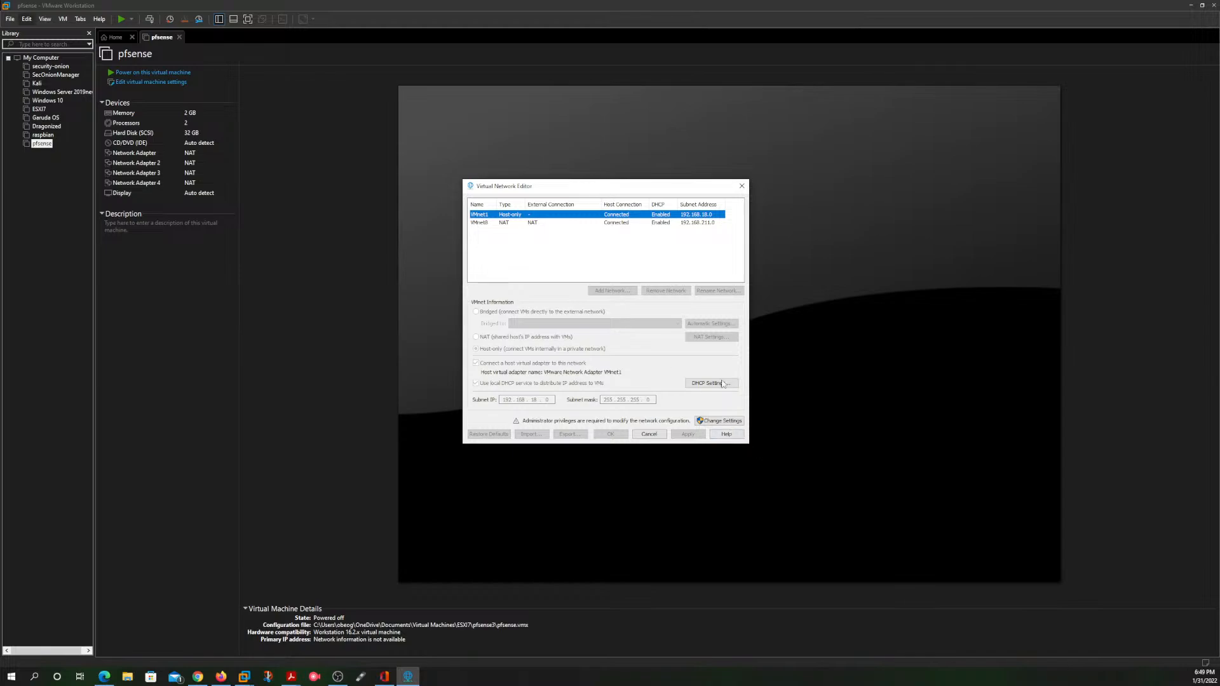
drag(563, 183, 519, 183)
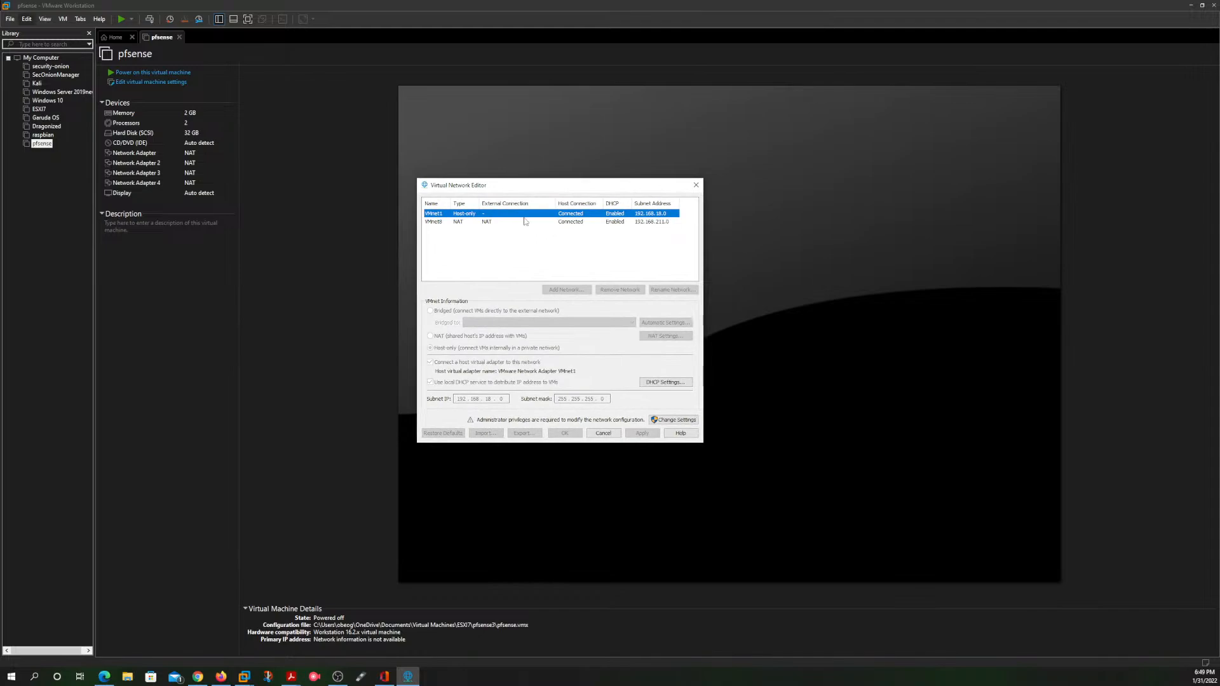
Step: Compare the settings of the host-only VMnet1 network and the NAT VMnet8 network
click(493, 222)
click(504, 215)
click(499, 224)
click(506, 216)
click(501, 223)
click(508, 213)
click(505, 224)
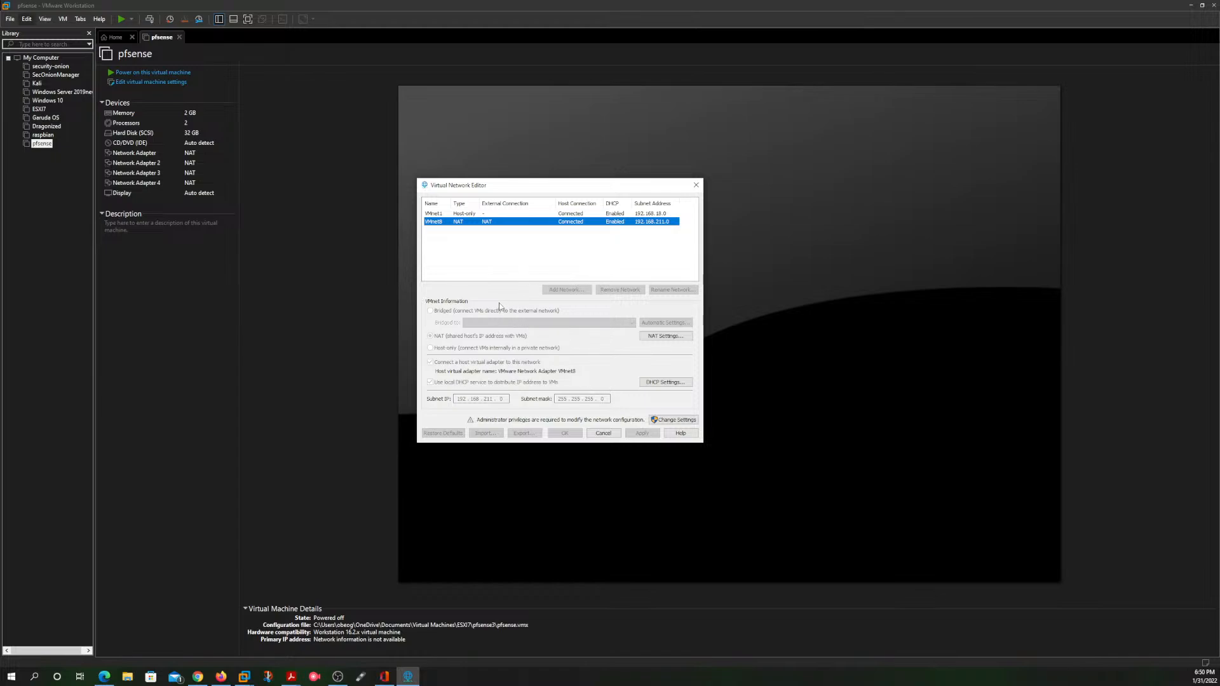
Step: Unlock the network configuration with administrator privileges and add the virtual network VMnet11
click(673, 420)
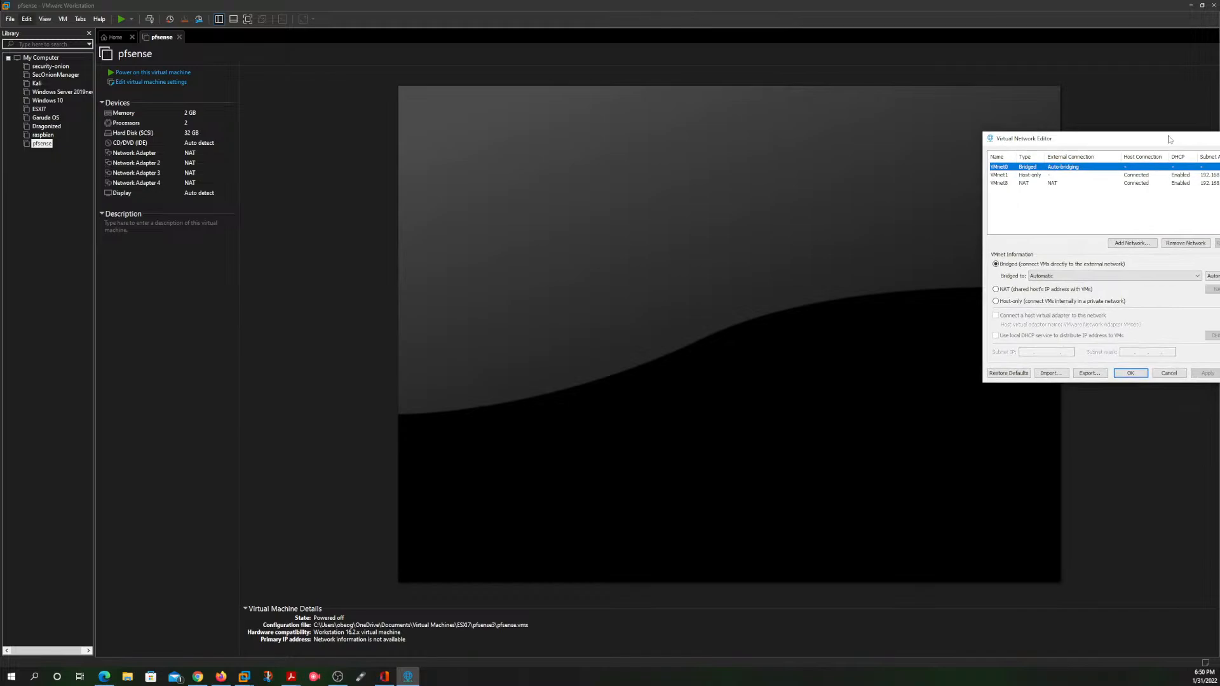
drag(1170, 139, 655, 190)
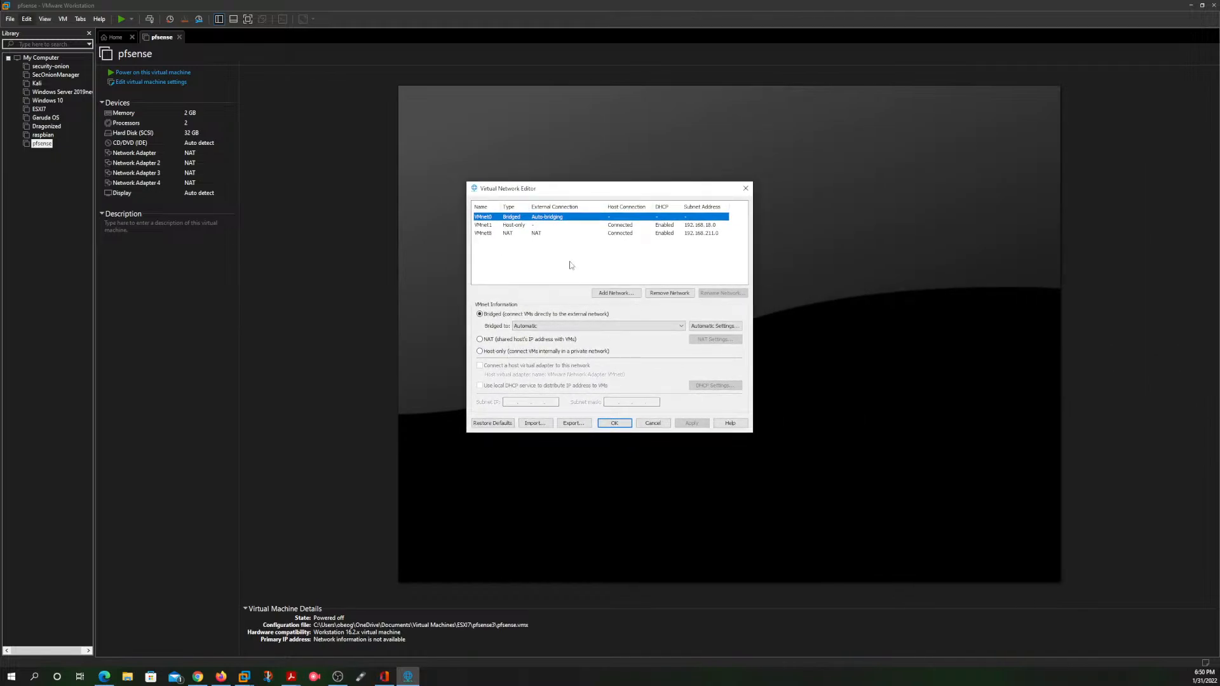
click(614, 293)
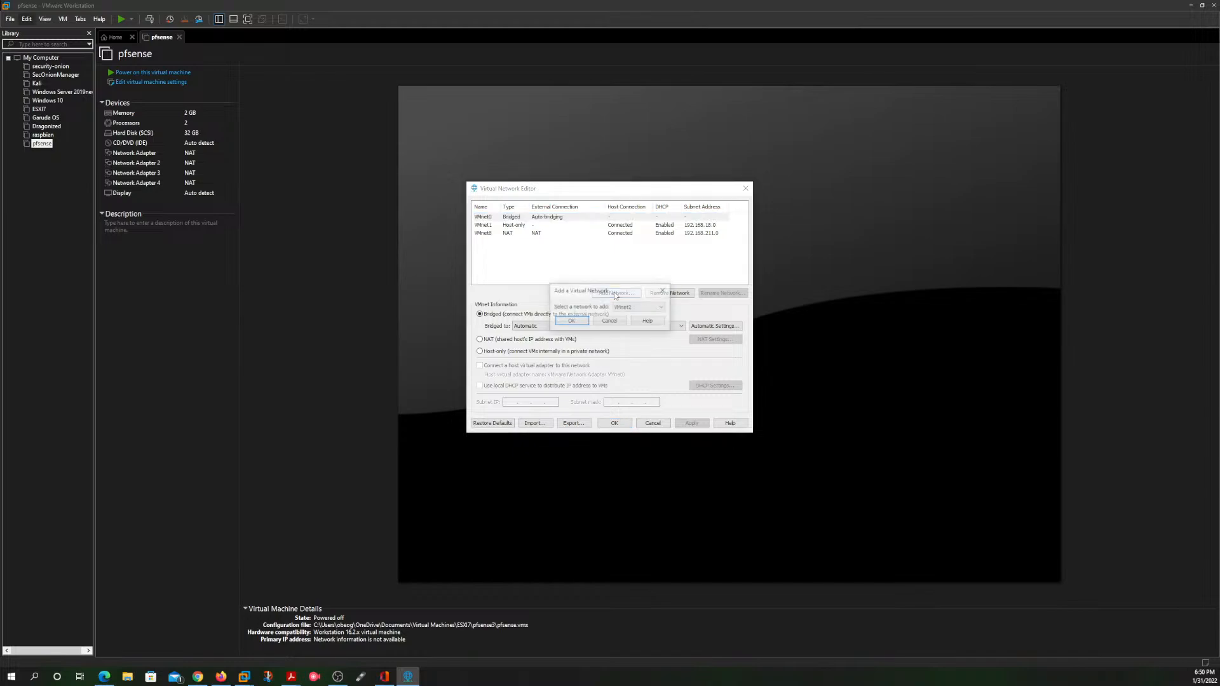
click(661, 309)
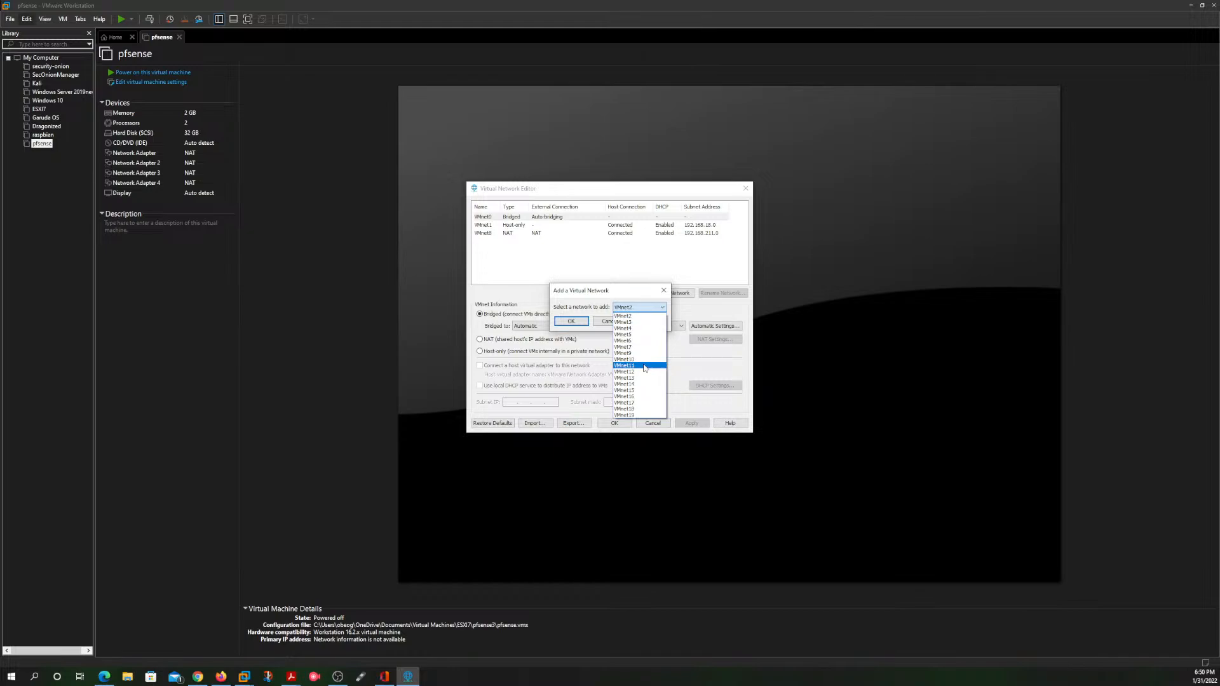
click(644, 366)
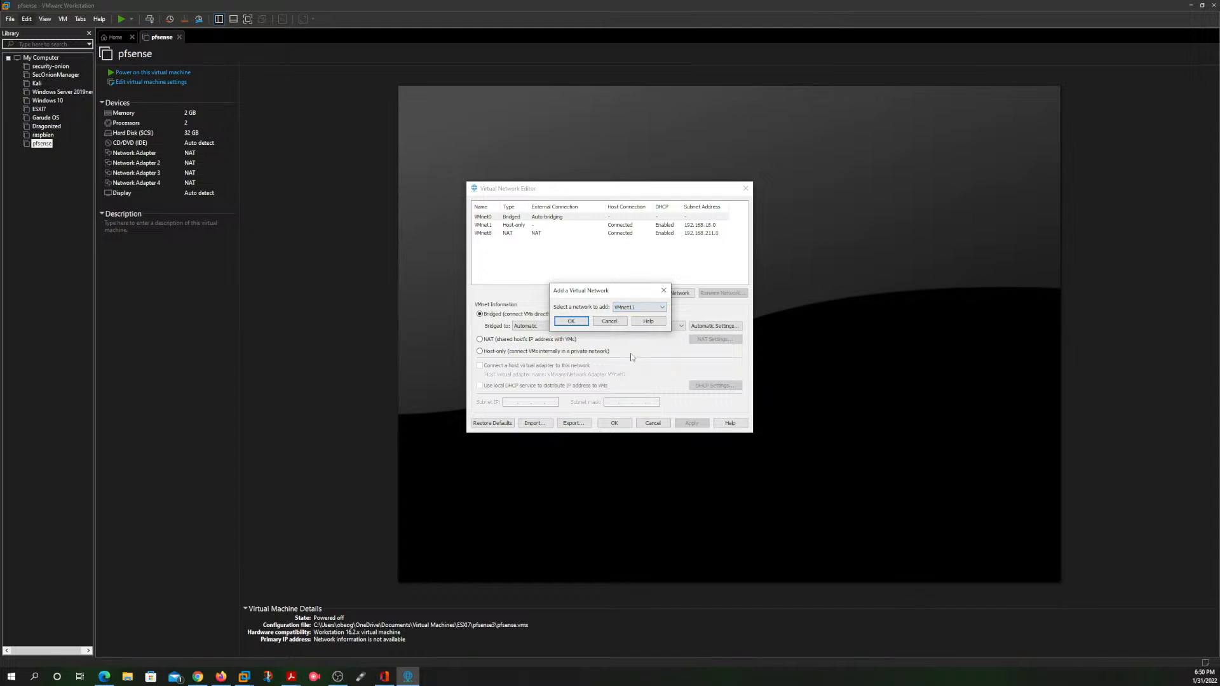
click(570, 322)
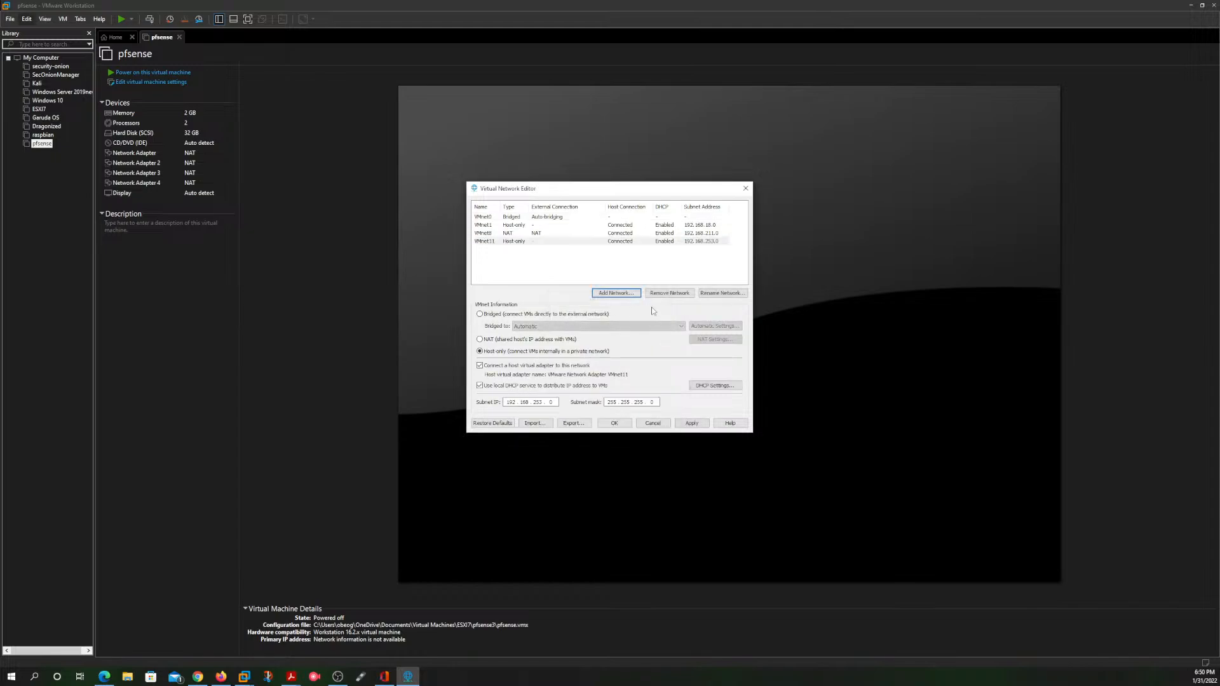
Step: Rename the VMnet11 virtual network to LAN
click(716, 294)
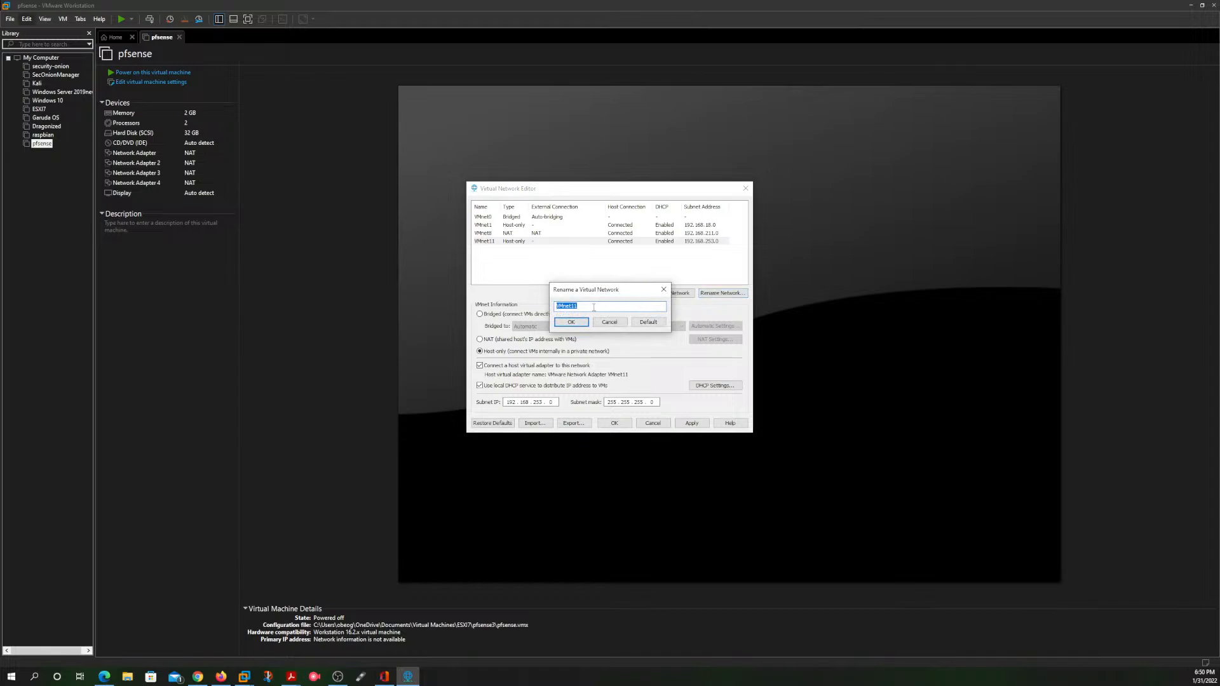
text(LAN)
click(571, 322)
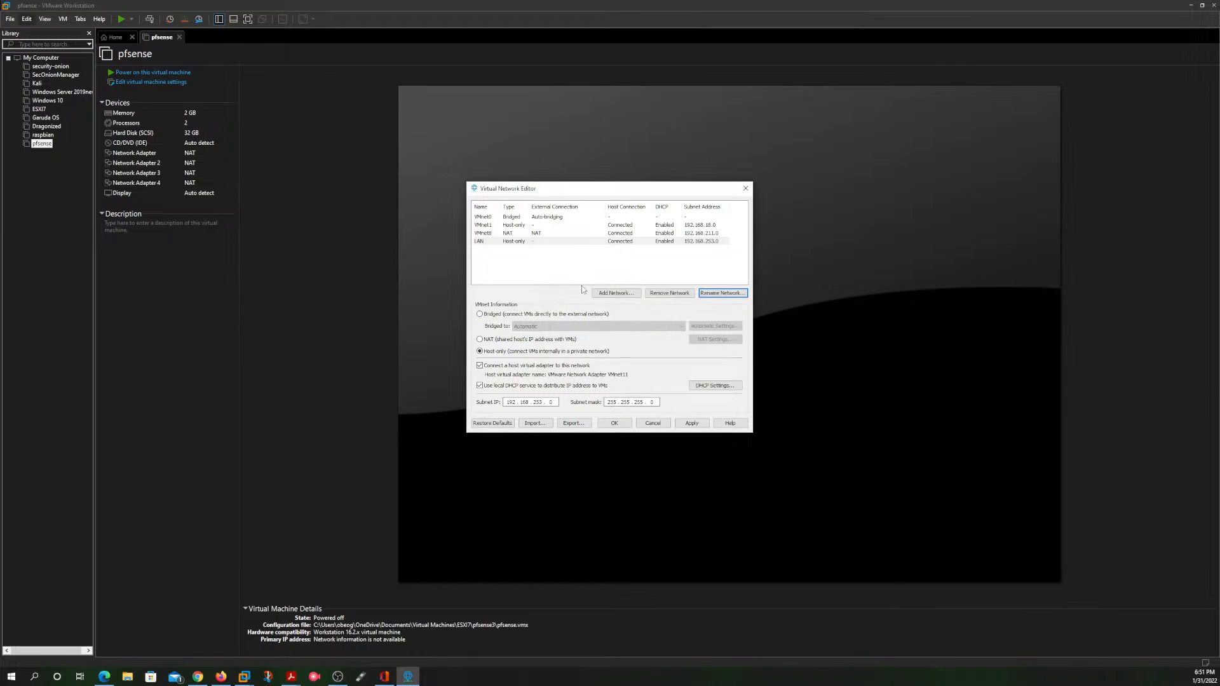
Step: Add the virtual network VMnet12 and rename it to LAN 2
click(611, 293)
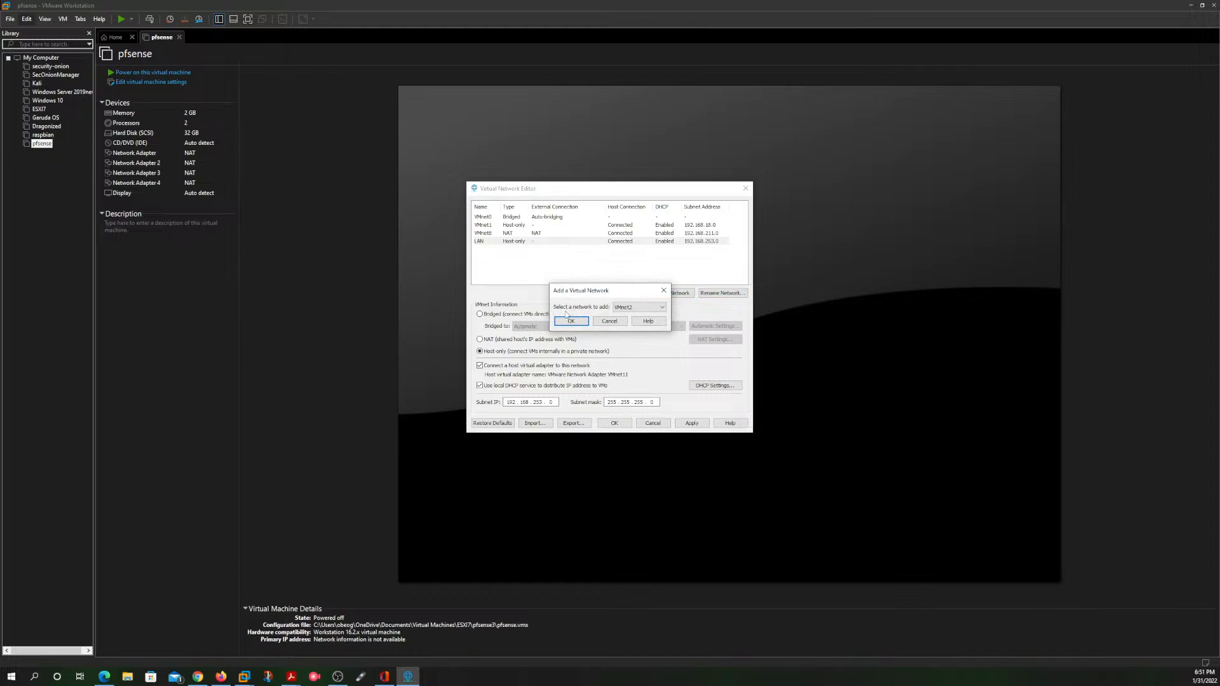
click(648, 308)
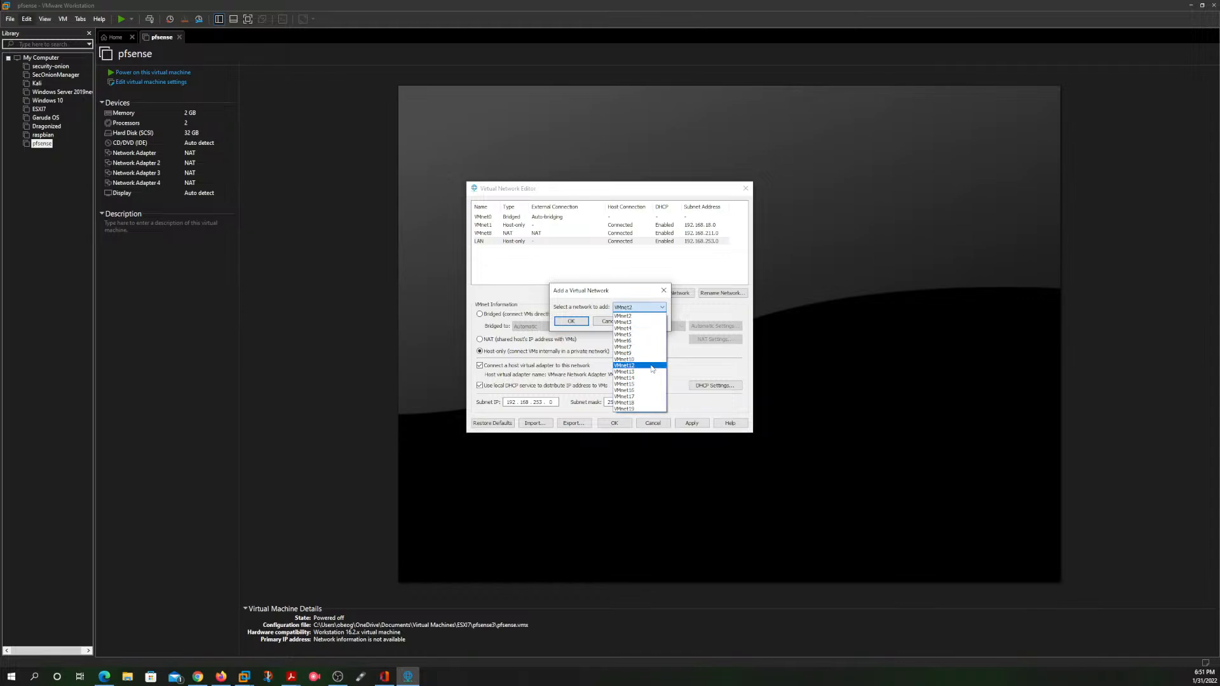
click(651, 366)
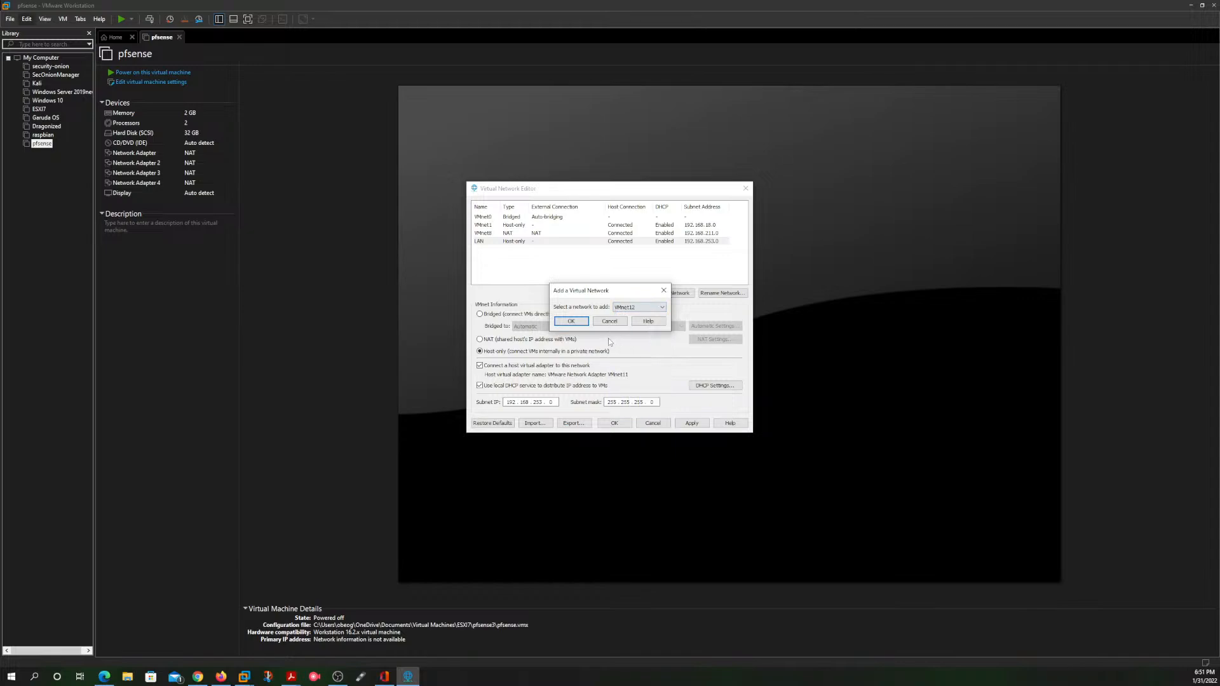
click(572, 321)
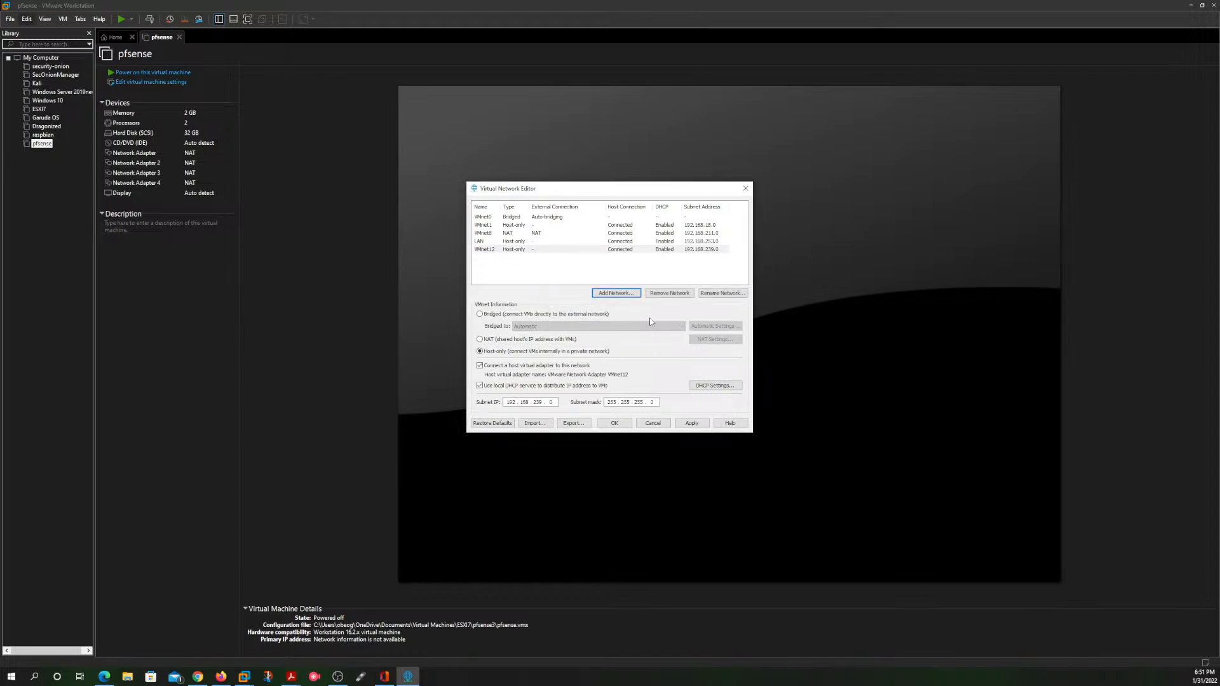
click(722, 293)
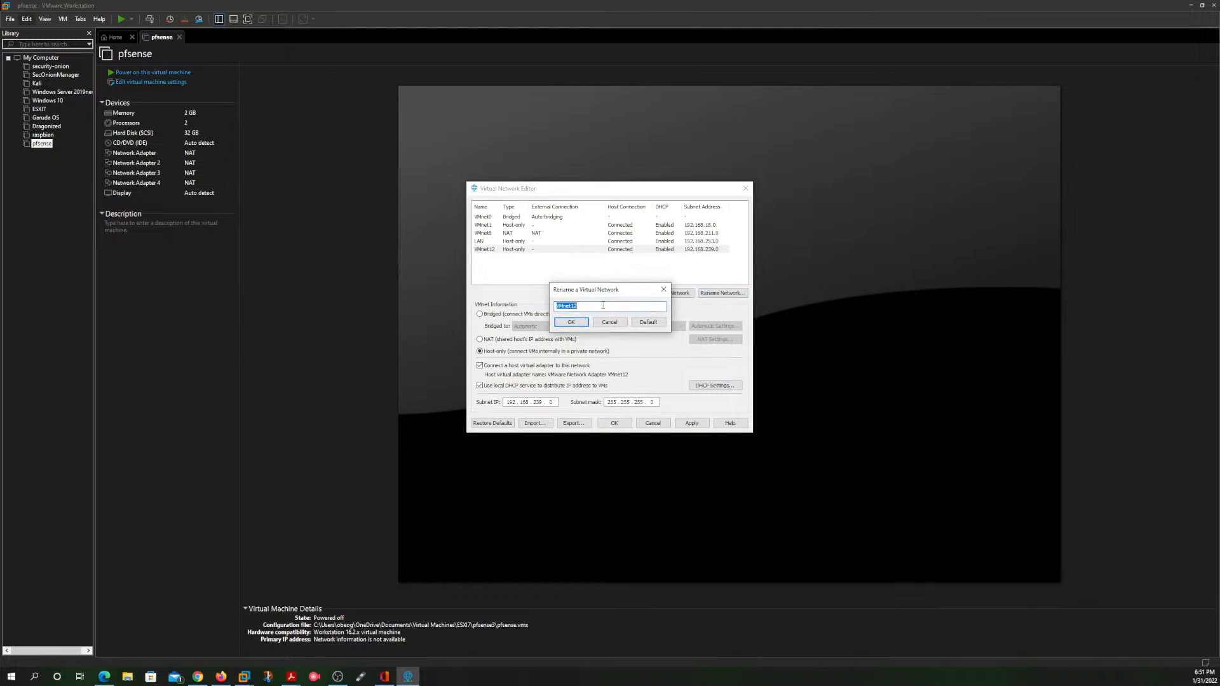
text(LAN 2)
click(571, 323)
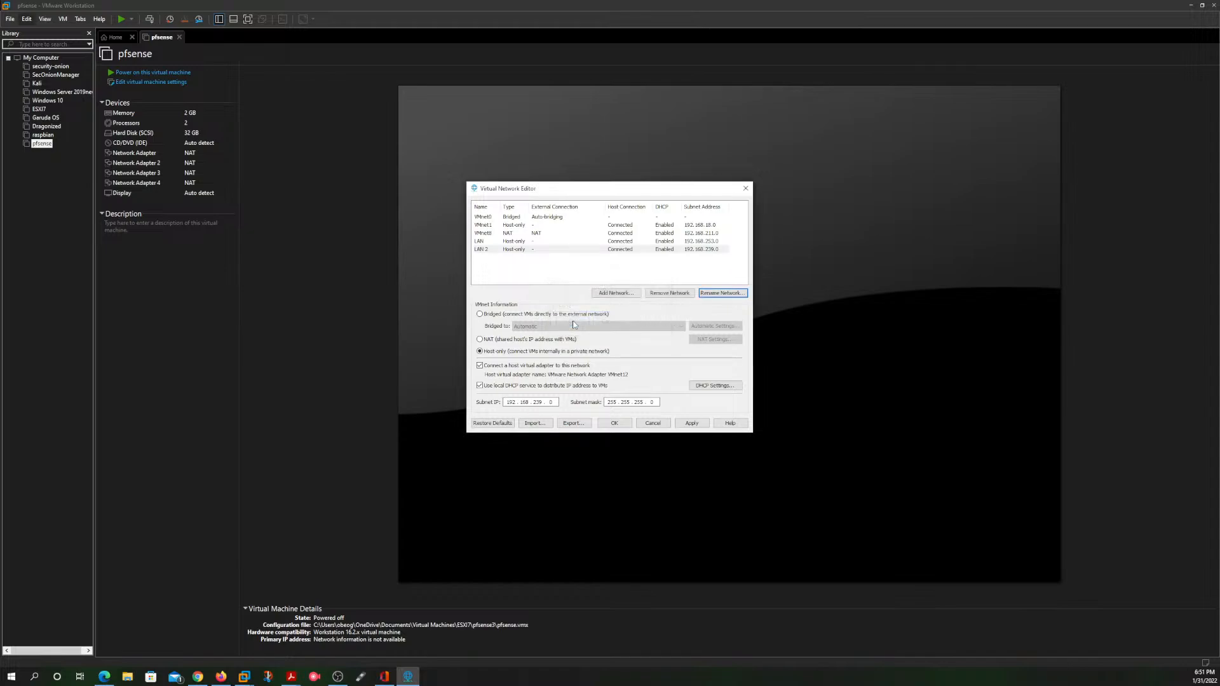
Step: Add the virtual network VMnet13 and rename it to DMZ
click(614, 293)
click(633, 314)
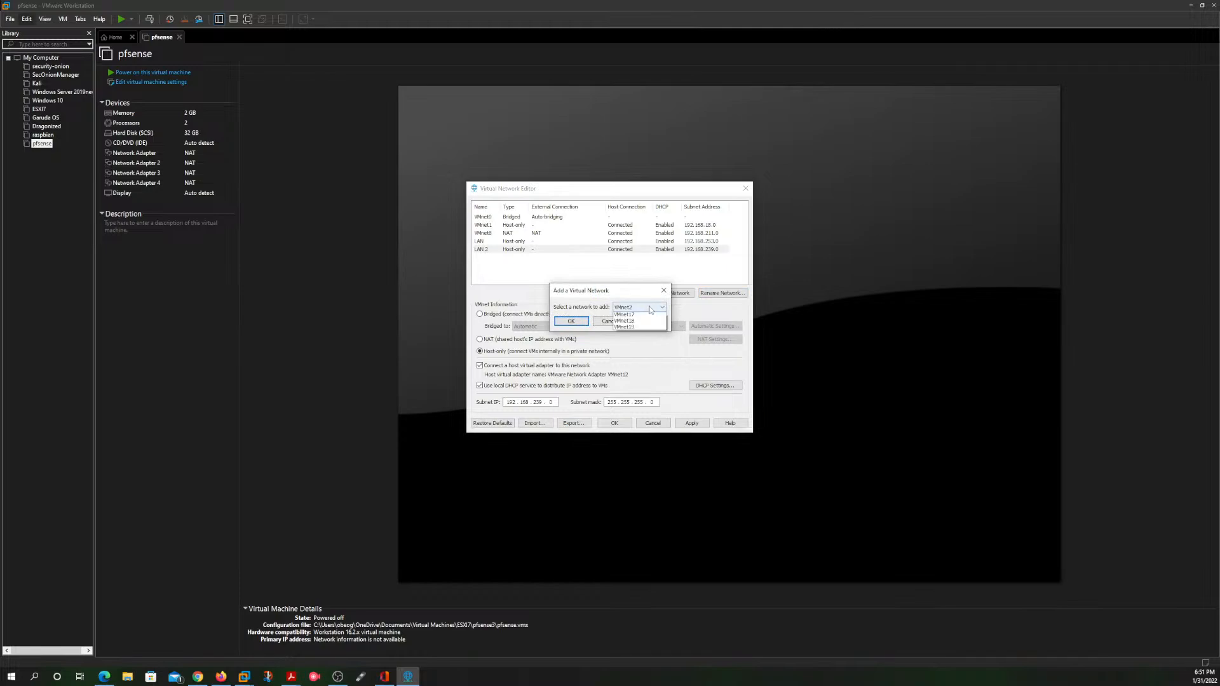
click(639, 367)
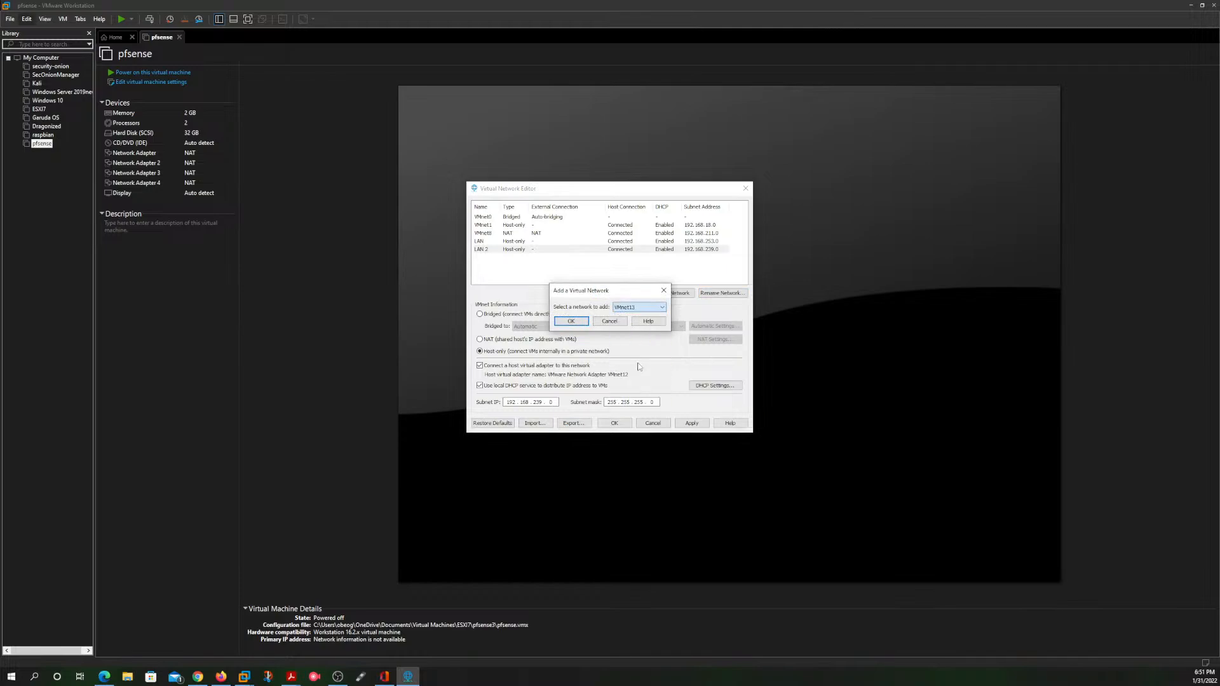
click(571, 321)
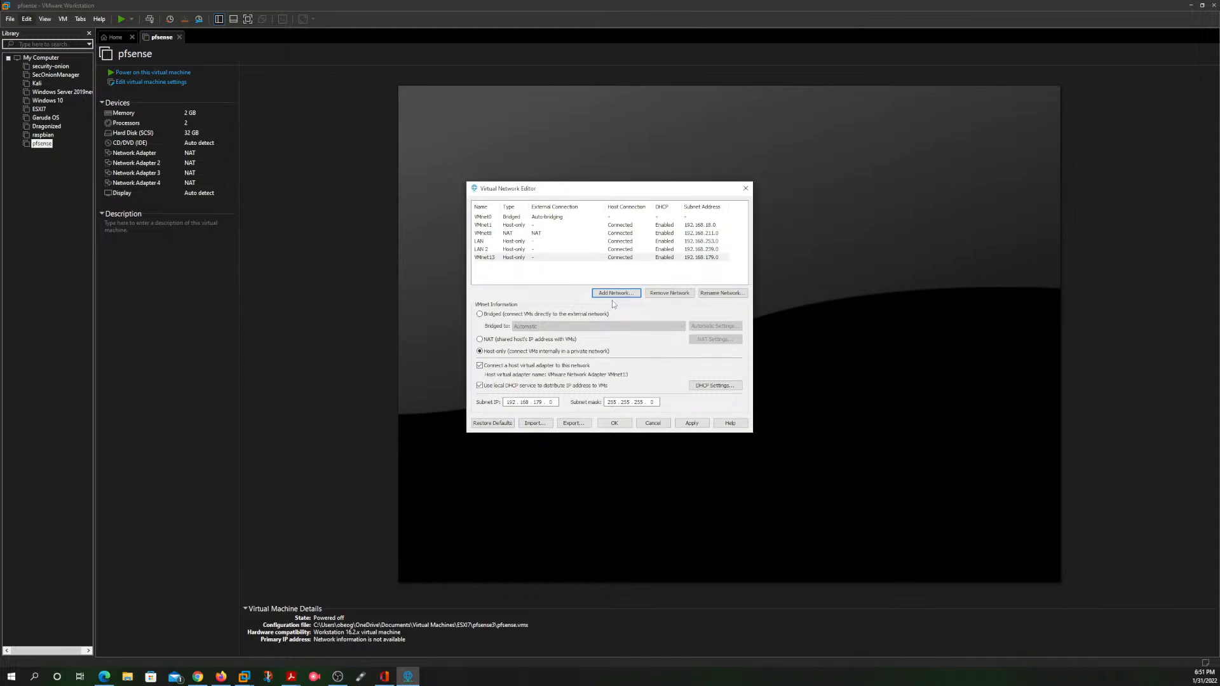
click(720, 294)
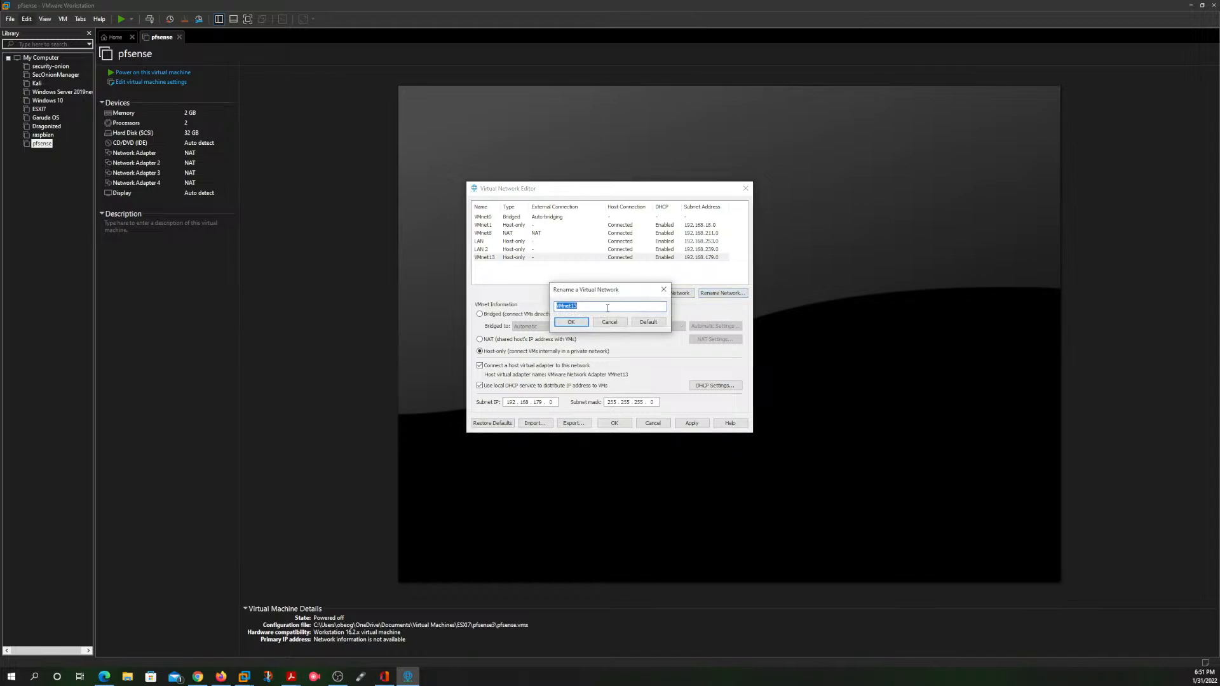
text(DMZ)
click(571, 323)
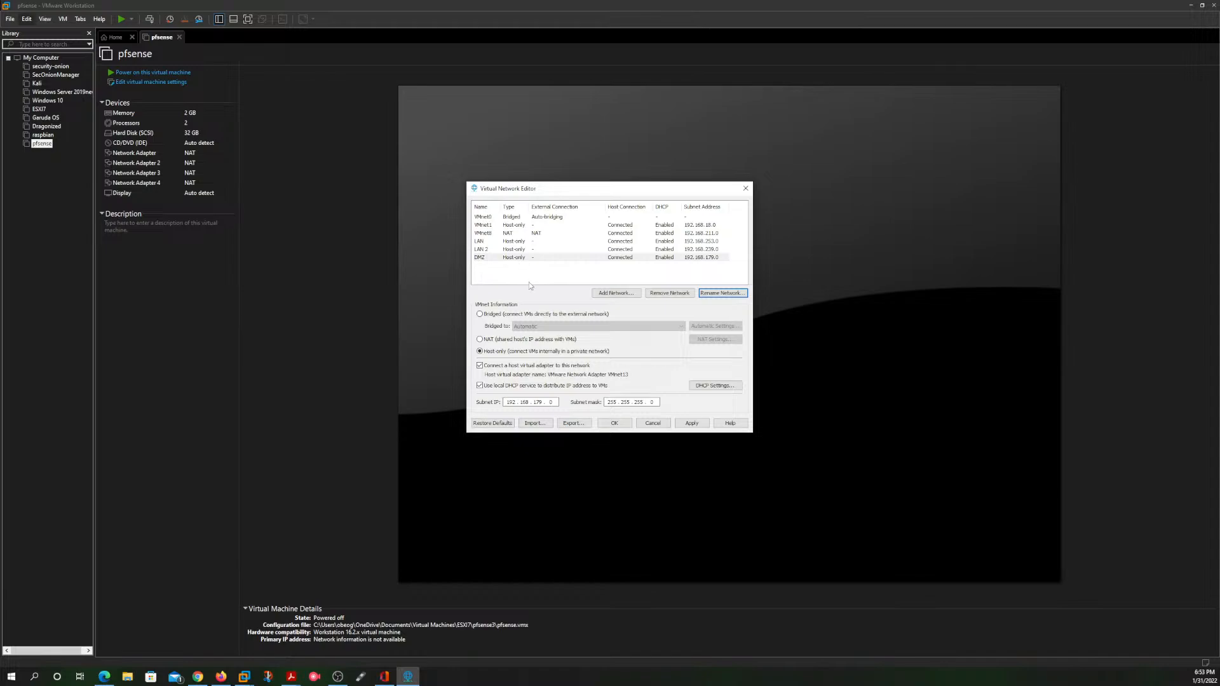
Step: Disable the local DHCP service for the LAN network, set its subnet IP to 10.0.0.0, and apply the changes
click(521, 243)
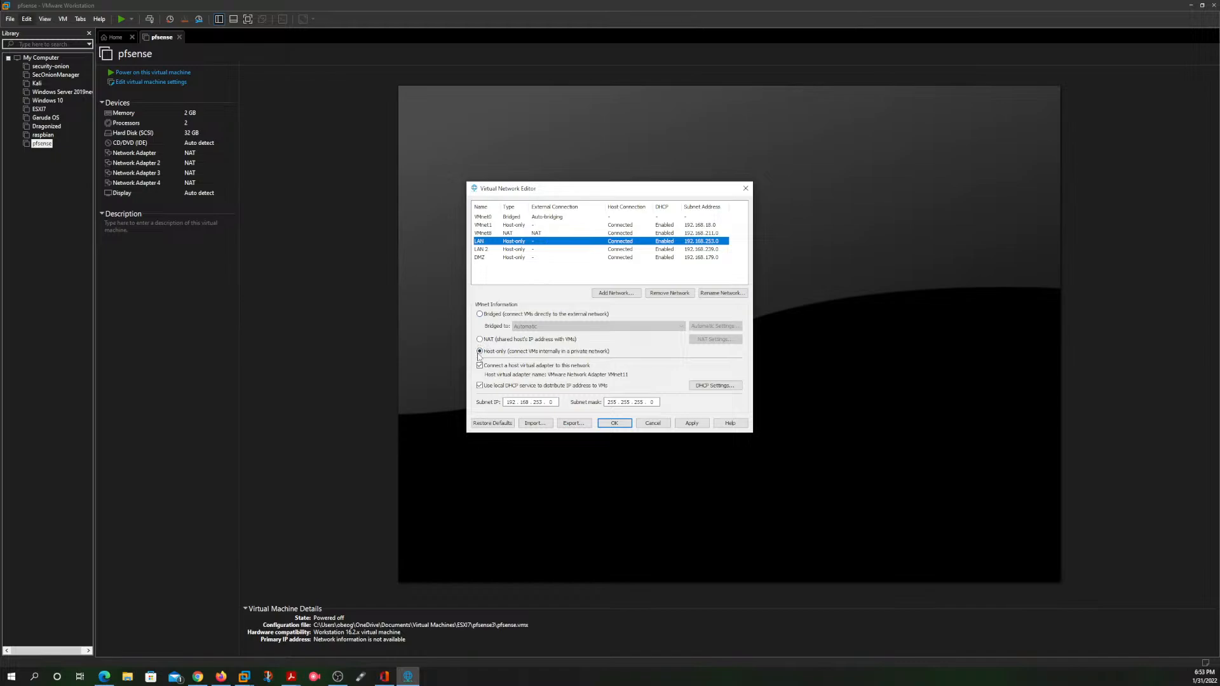
click(479, 385)
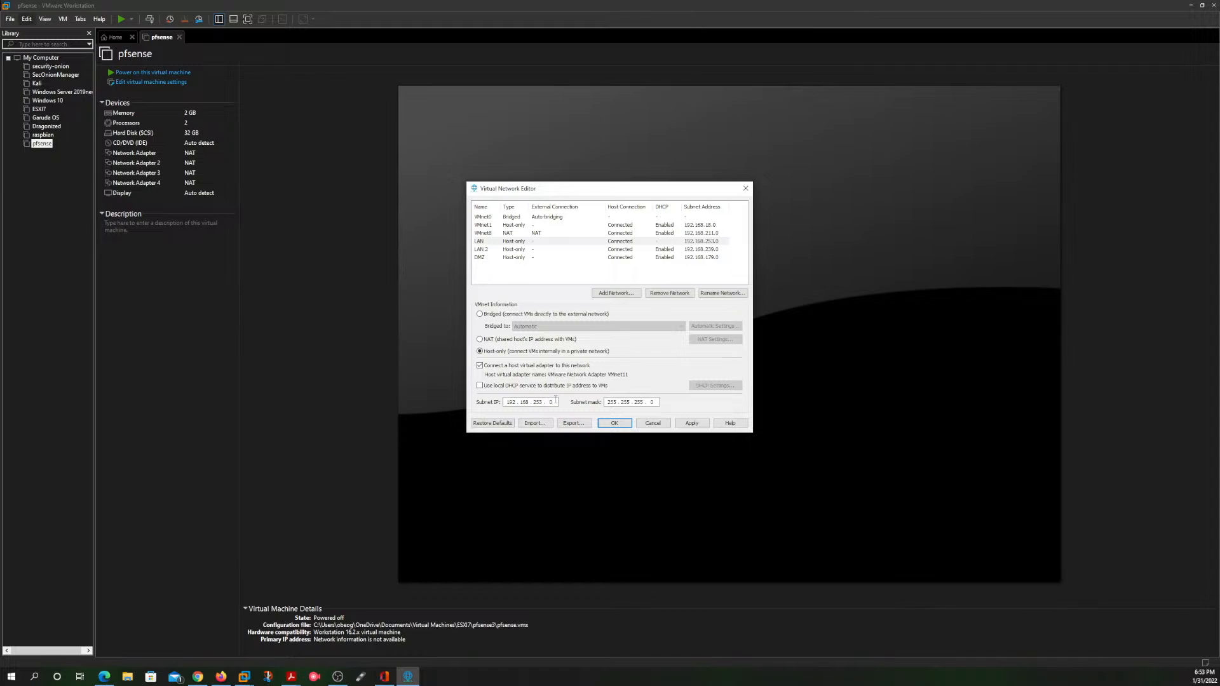
key(BackSpace)
key(BackSpace)
key(BackSpace)
key(BackSpace)
key(BackSpace)
text(0)
key(Tab)
click(527, 401)
text(0)
click(626, 422)
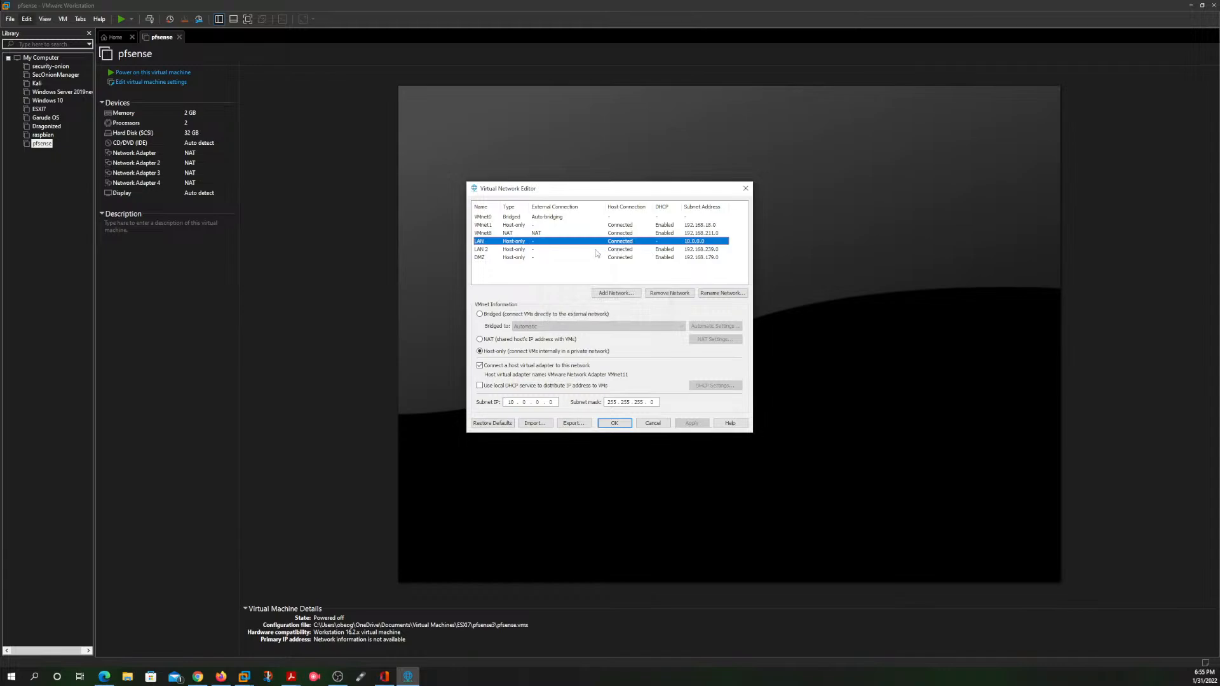
Step: Disable the local DHCP service for the LAN 2 network, set its subnet IP to 192.168.3.0, and apply the changes
click(587, 251)
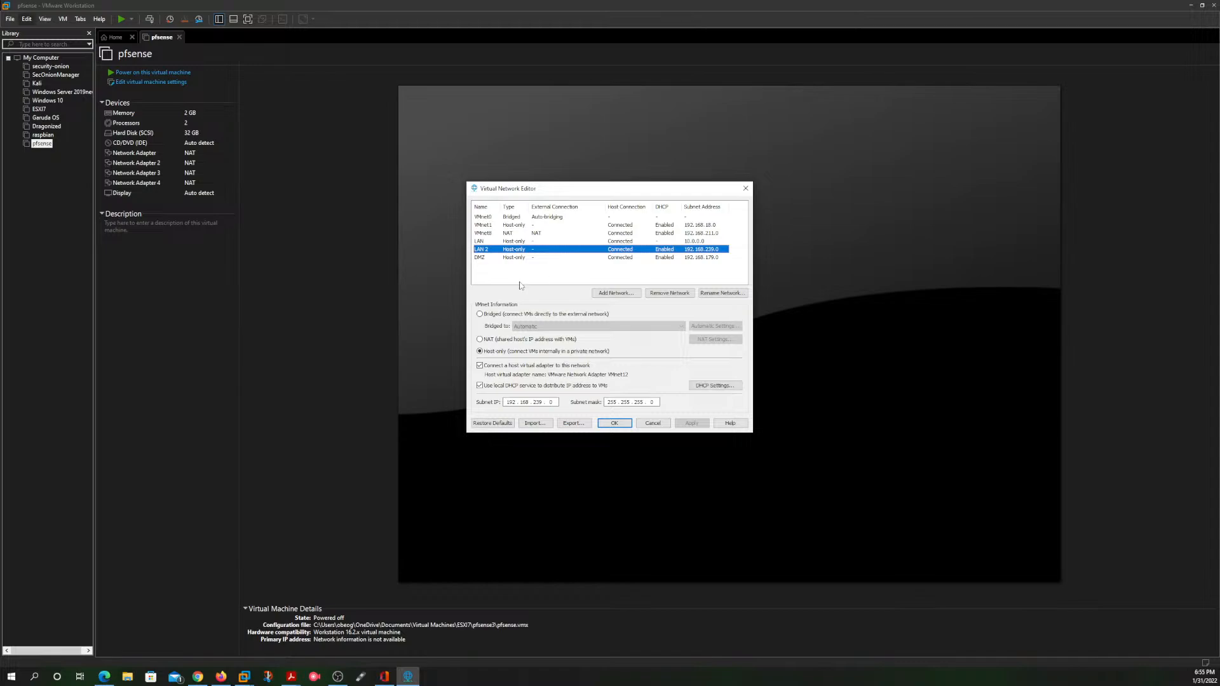
click(480, 386)
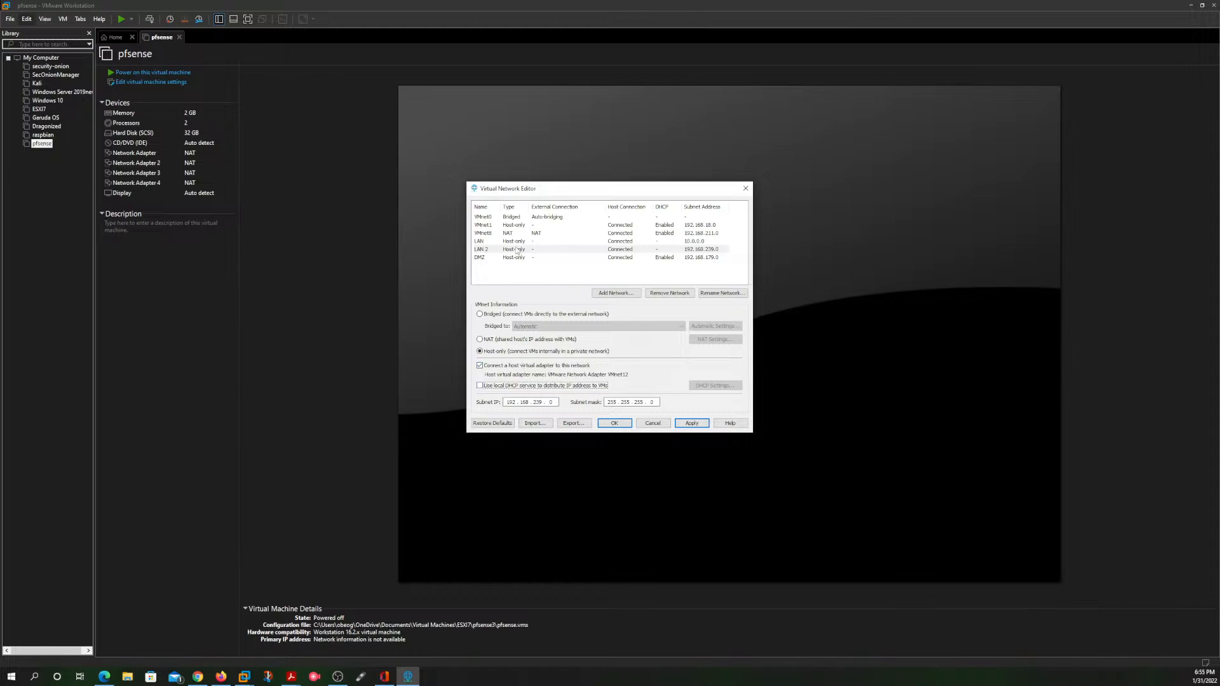
click(553, 401)
key(BackSpace)
key(BackSpace)
click(690, 424)
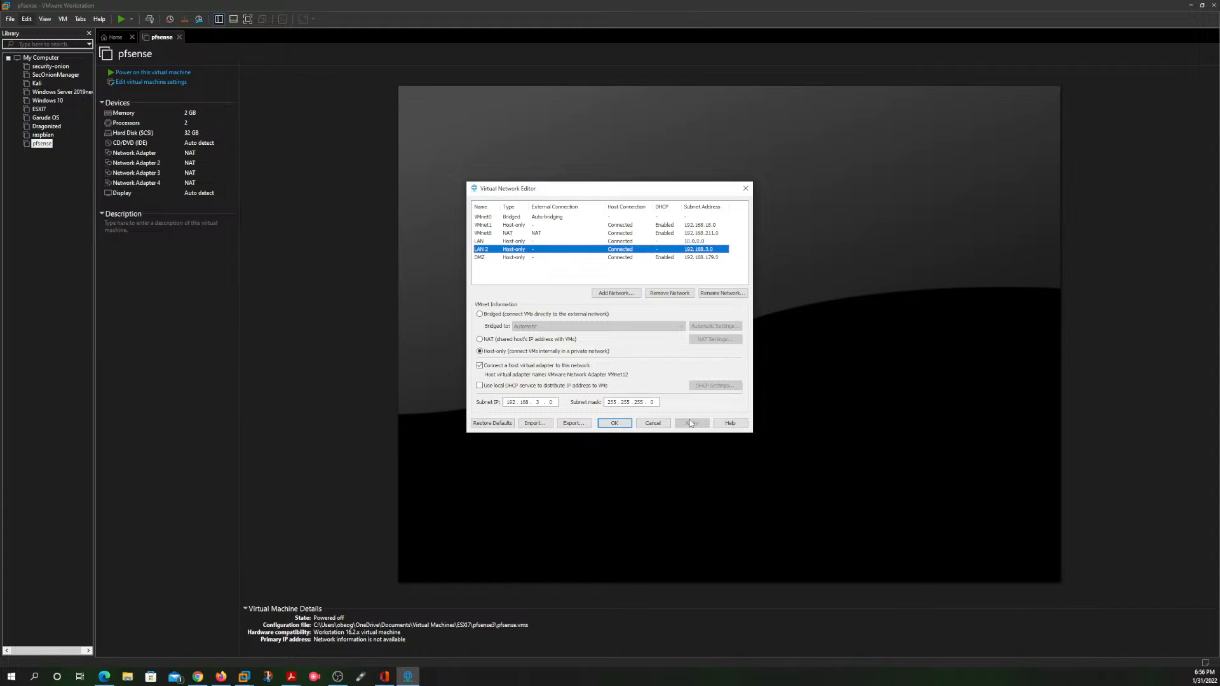
Step: Disable the local DHCP service for the DMZ network, set its subnet IP to 172.16.0.0, and apply the changes
click(586, 258)
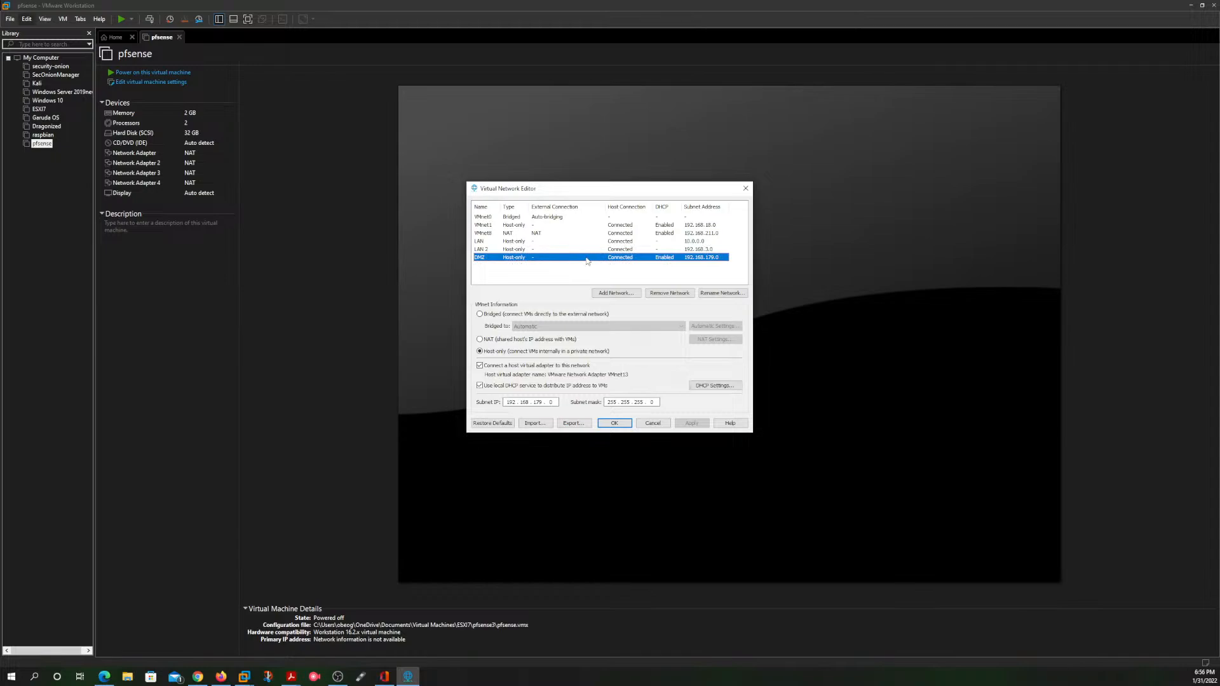
click(481, 385)
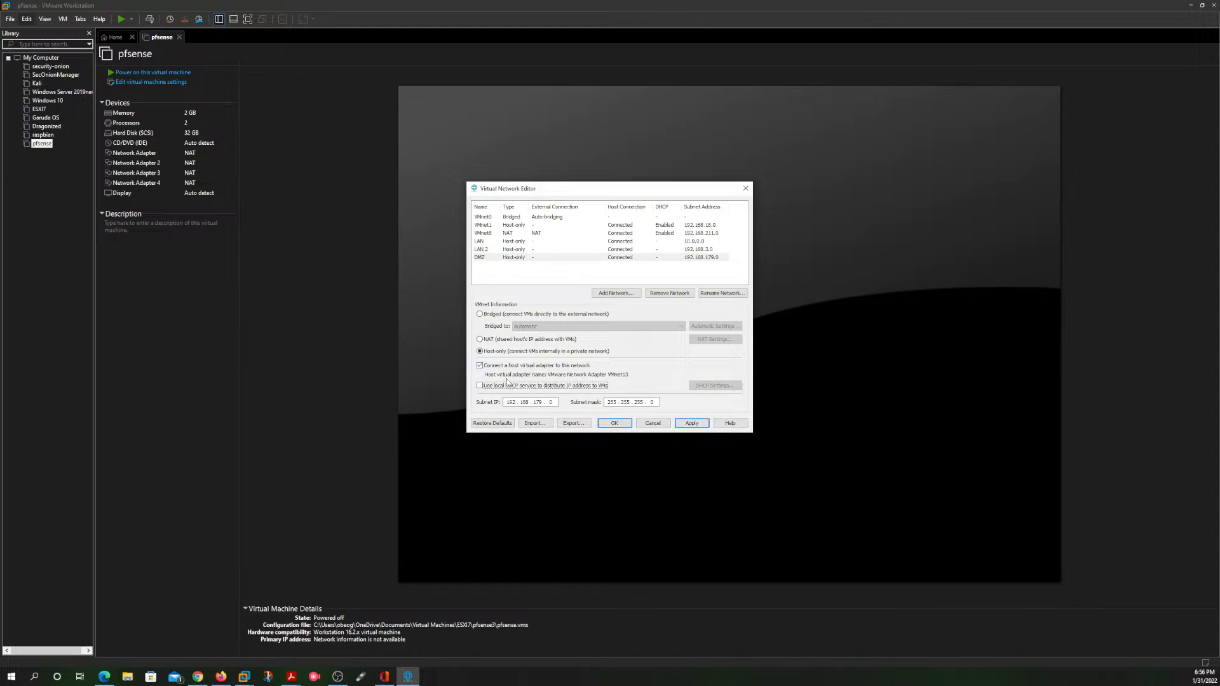
click(541, 402)
key(BackSpace)
key(BackSpace)
key(BackSpace)
key(BackSpace)
key(BackSpace)
text(72 . 16)
text(0)
click(692, 424)
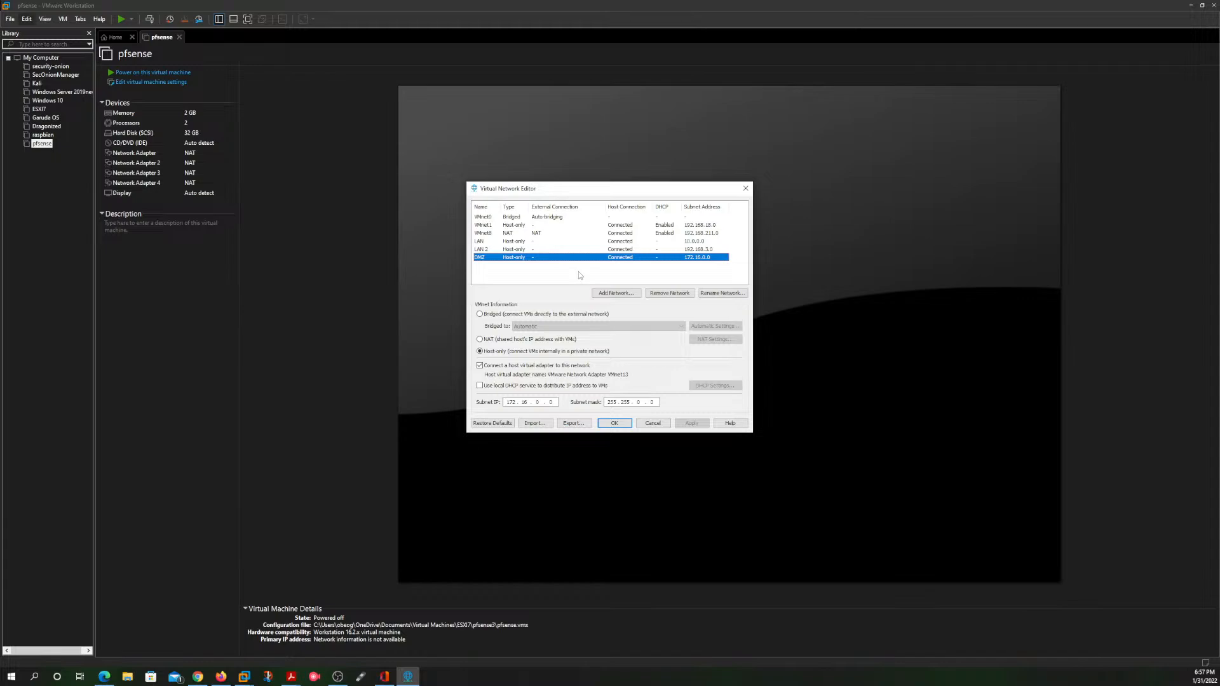
Step: Review the settings of the bridged, LAN, LAN 2 and DMZ networks, then accept the configuration and close the Virtual Network Editor
click(563, 217)
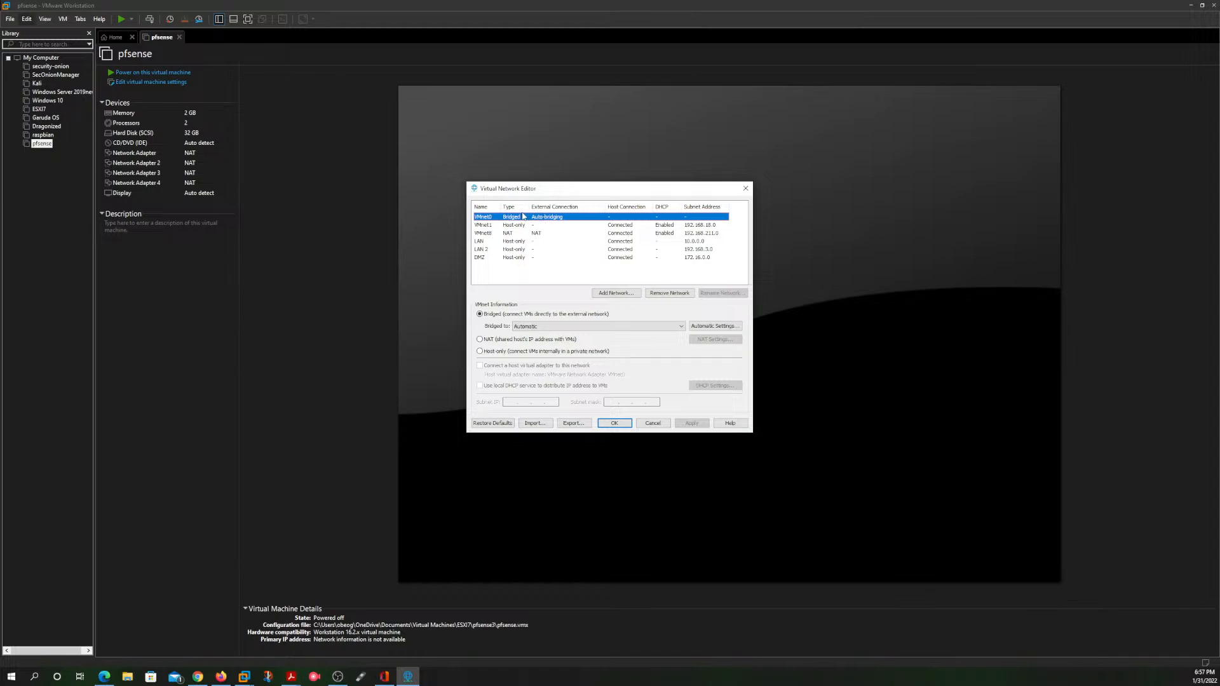
click(508, 242)
click(524, 249)
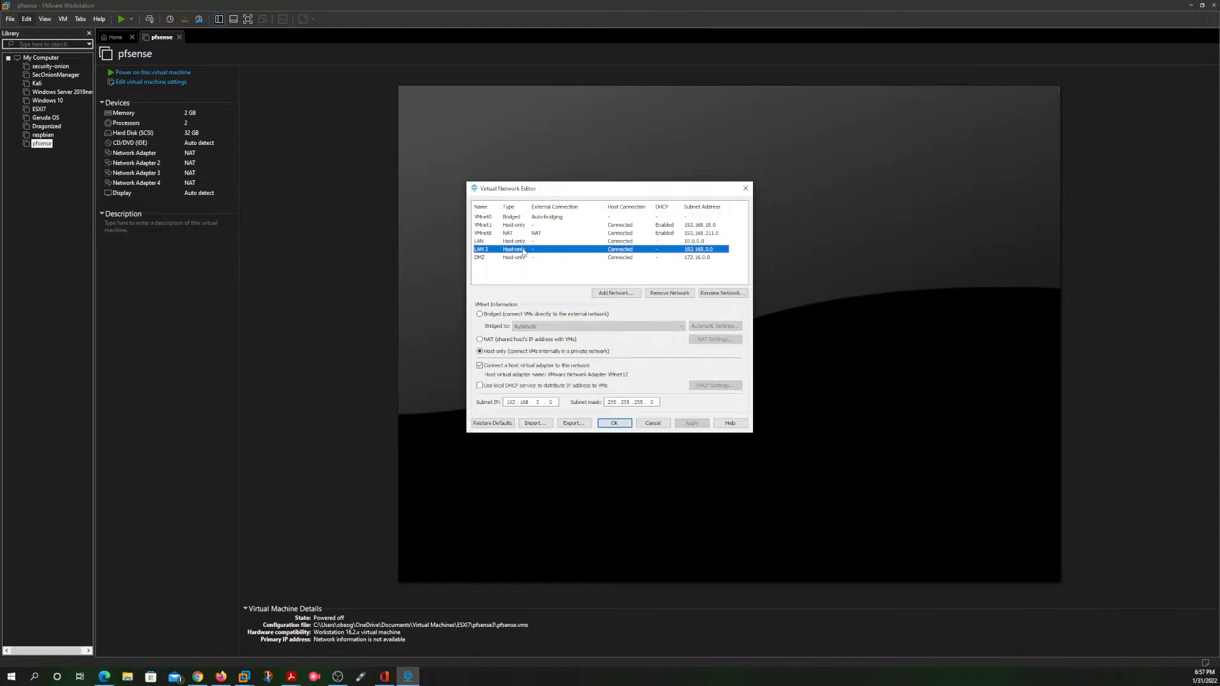
click(526, 258)
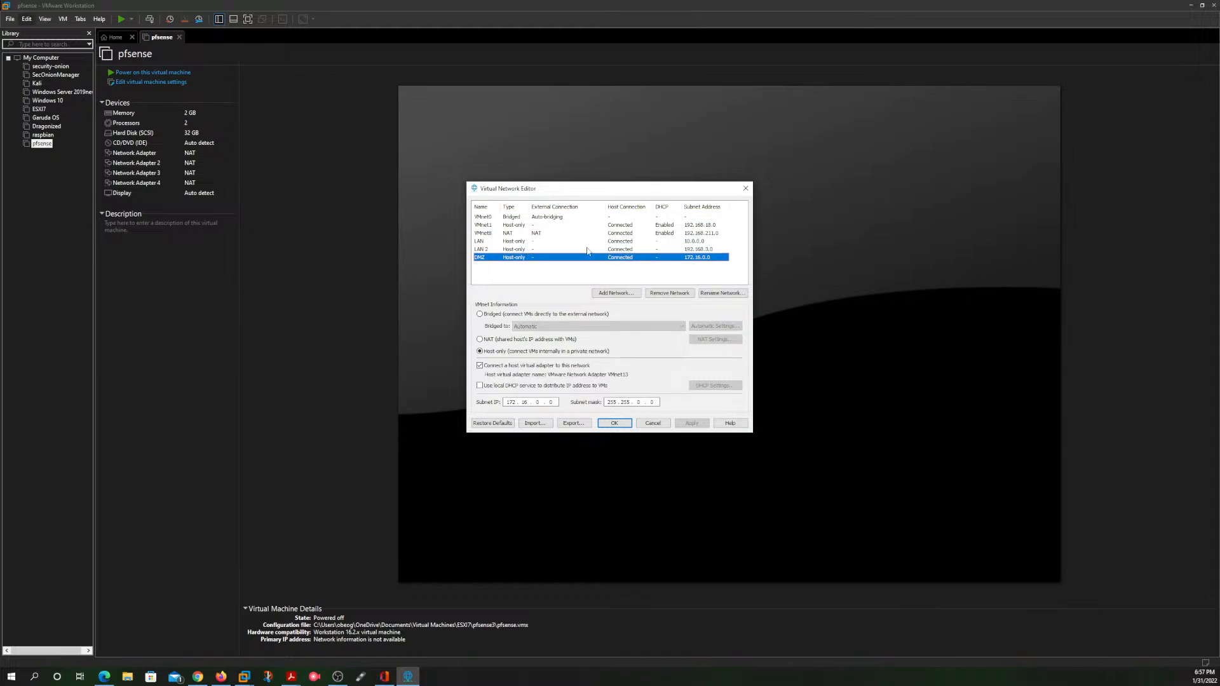
click(703, 242)
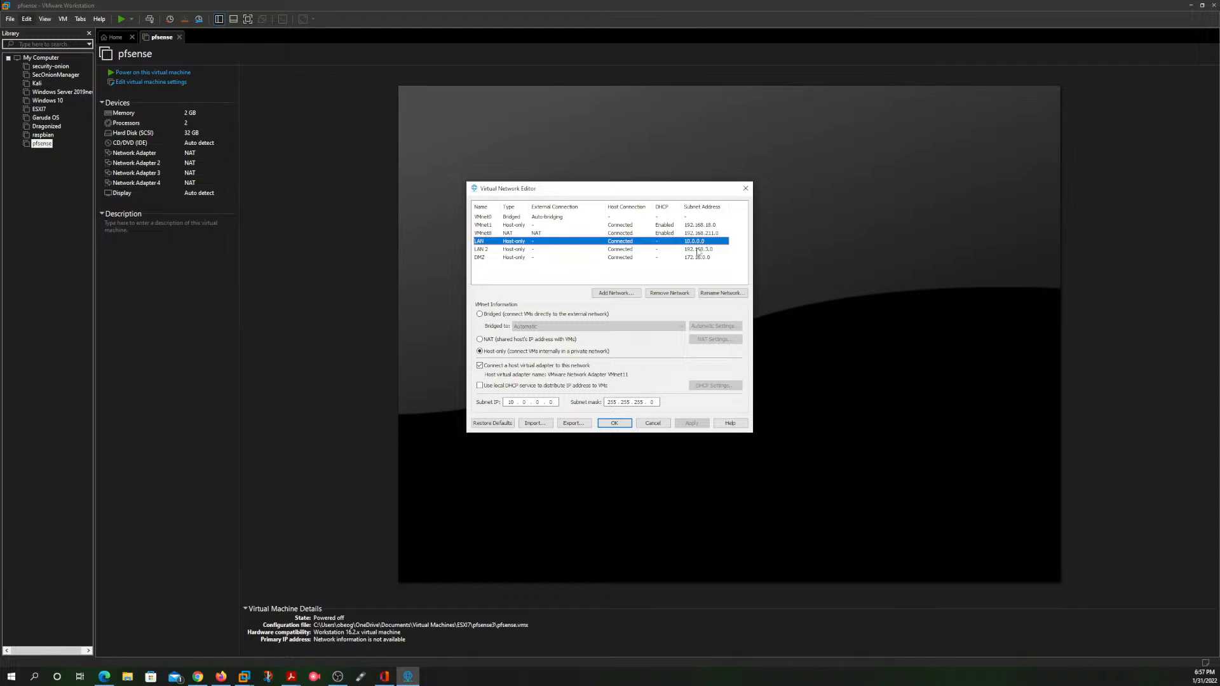
click(698, 250)
click(699, 257)
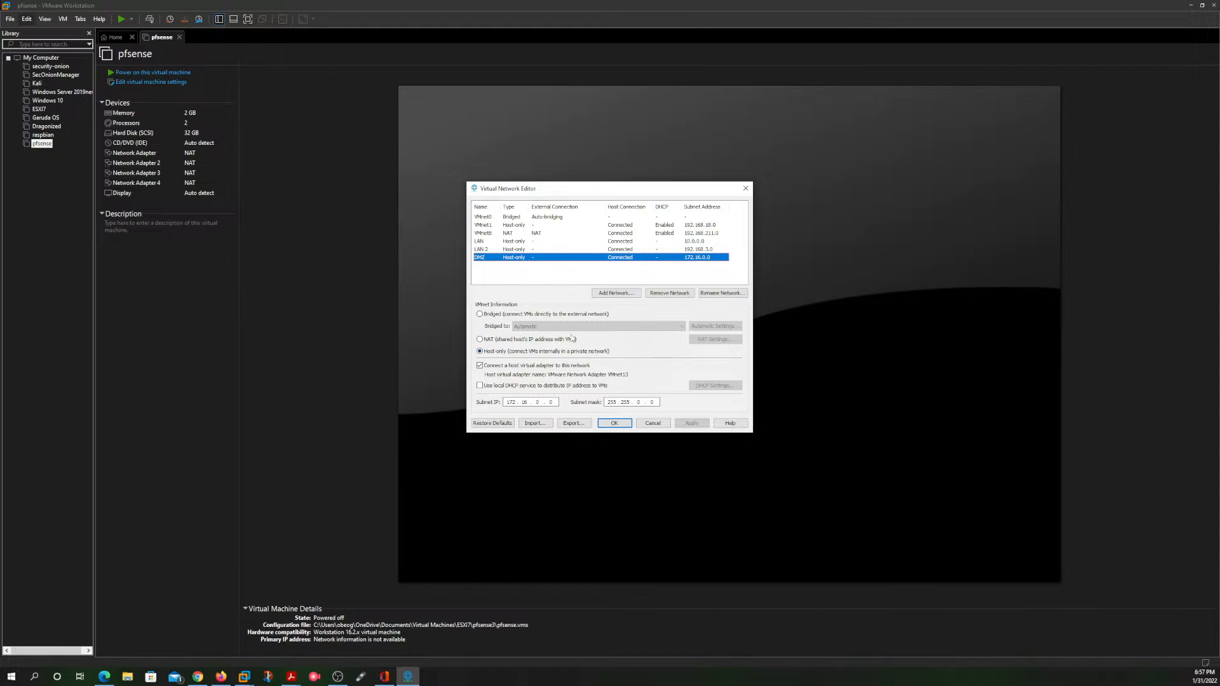
click(615, 423)
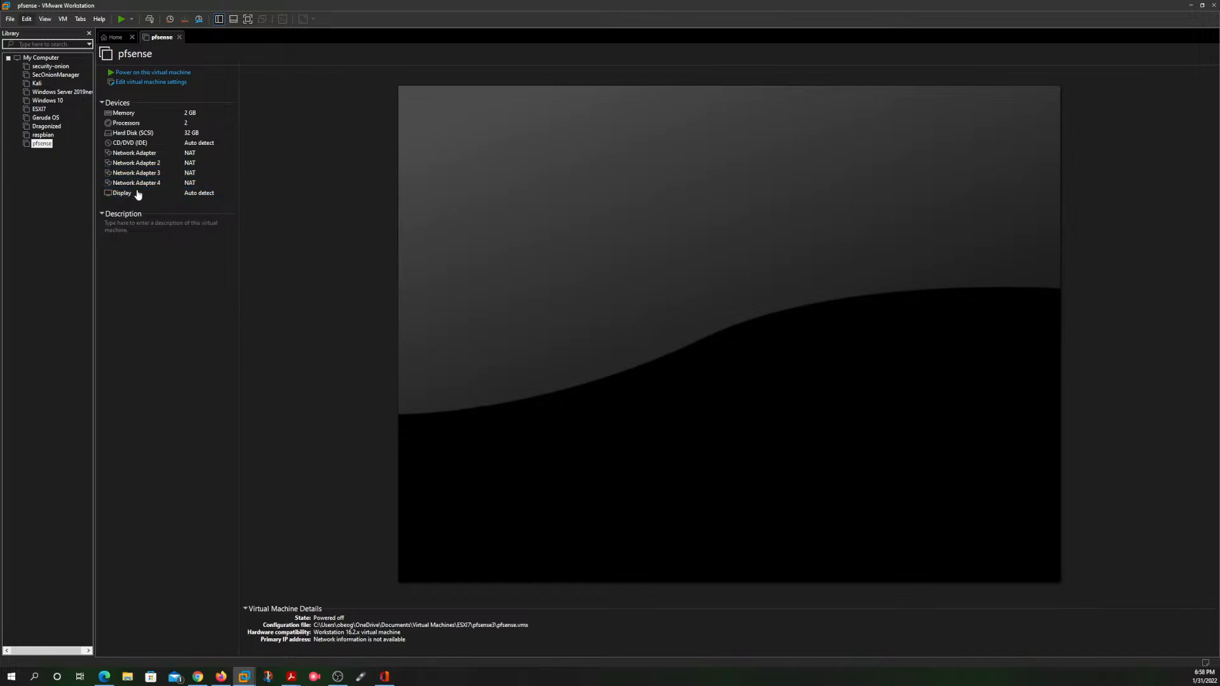
Step: Connect Network Adapter 2 of the pfsense virtual machine to the custom virtual network LAN (Host-only)
click(140, 82)
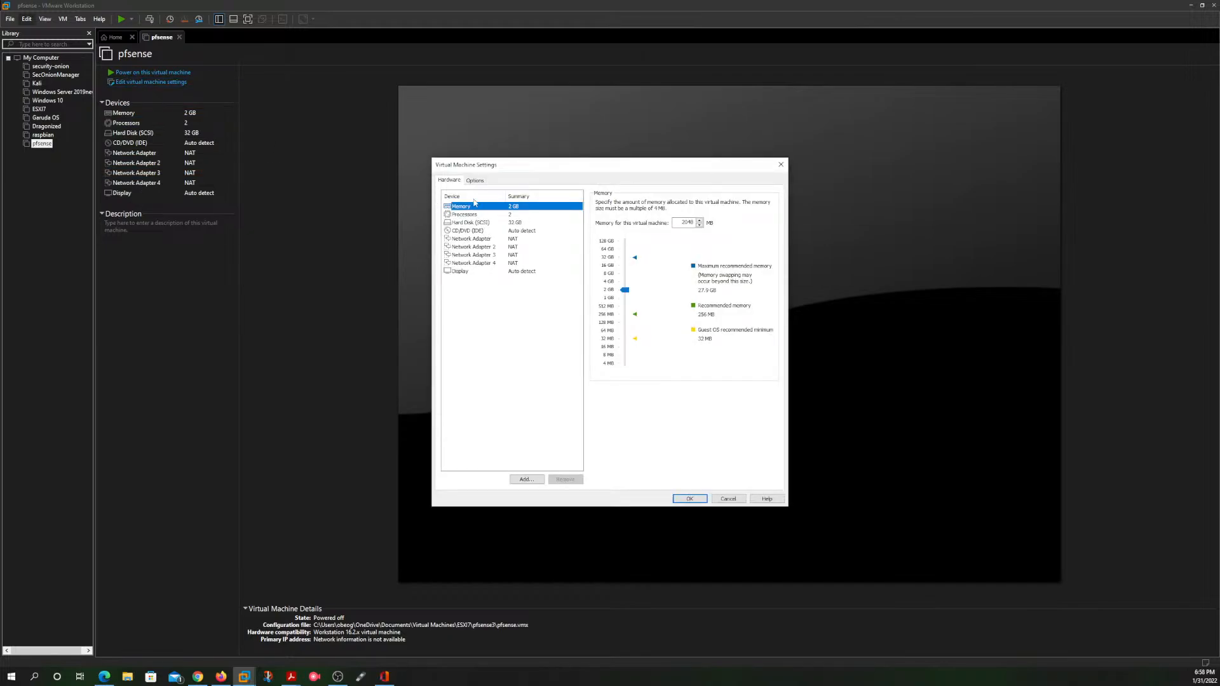
click(493, 240)
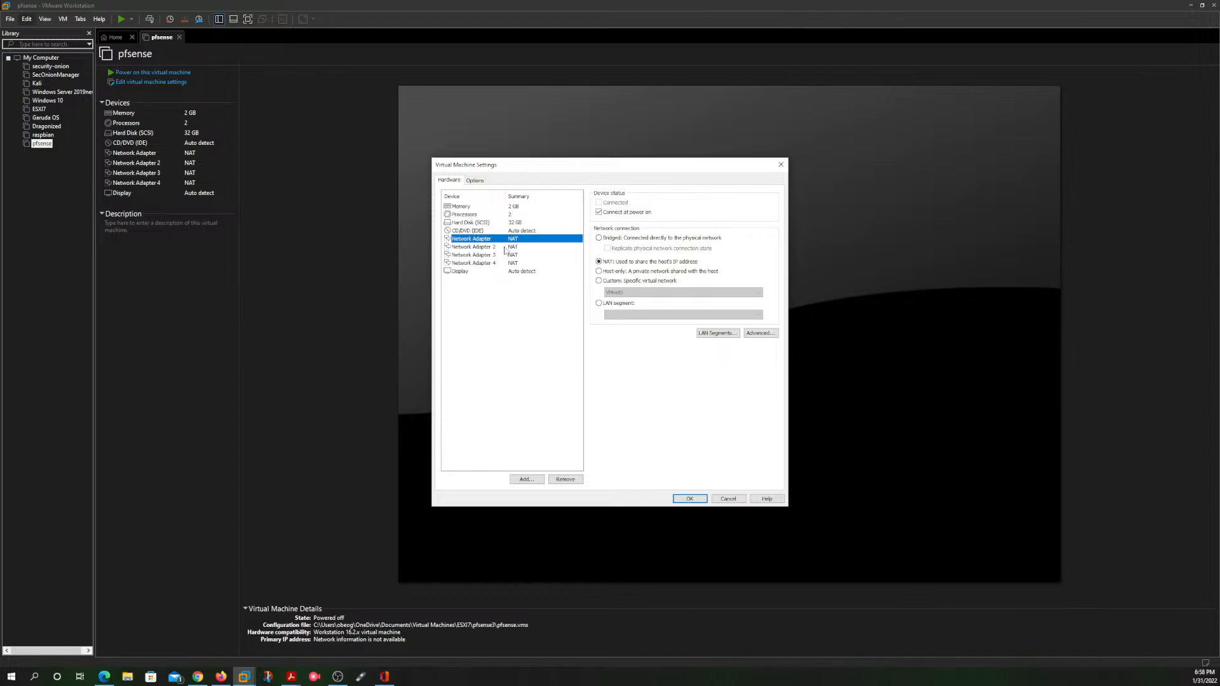
click(496, 248)
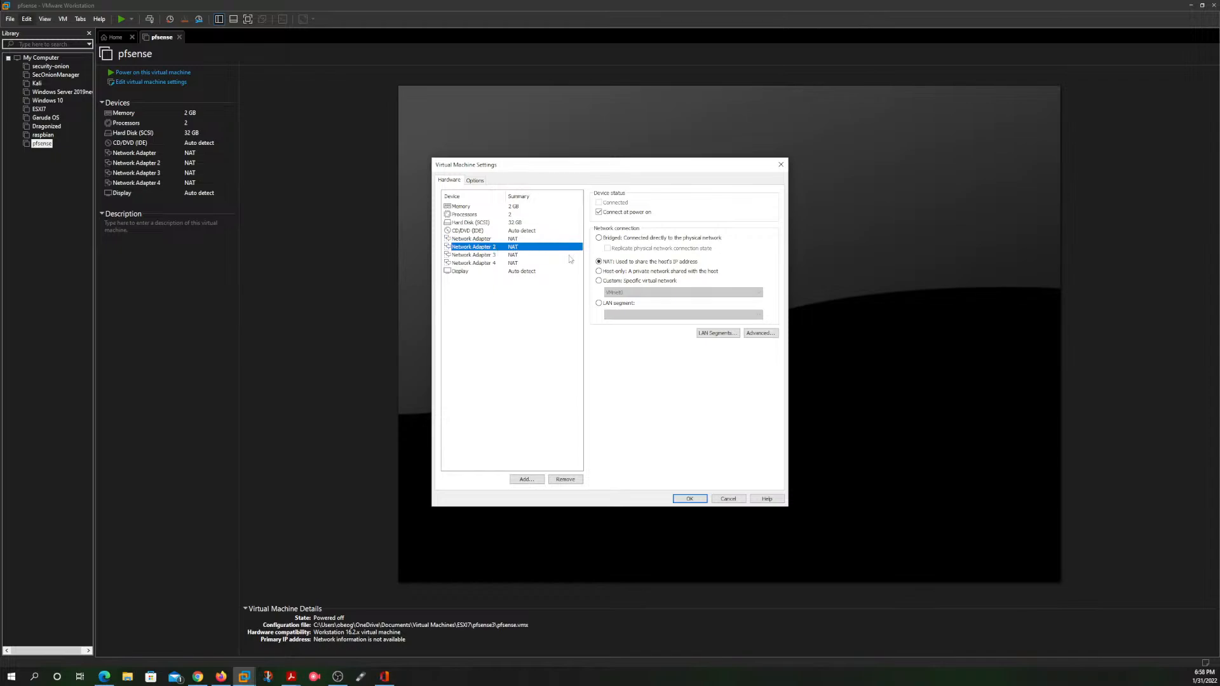
click(599, 280)
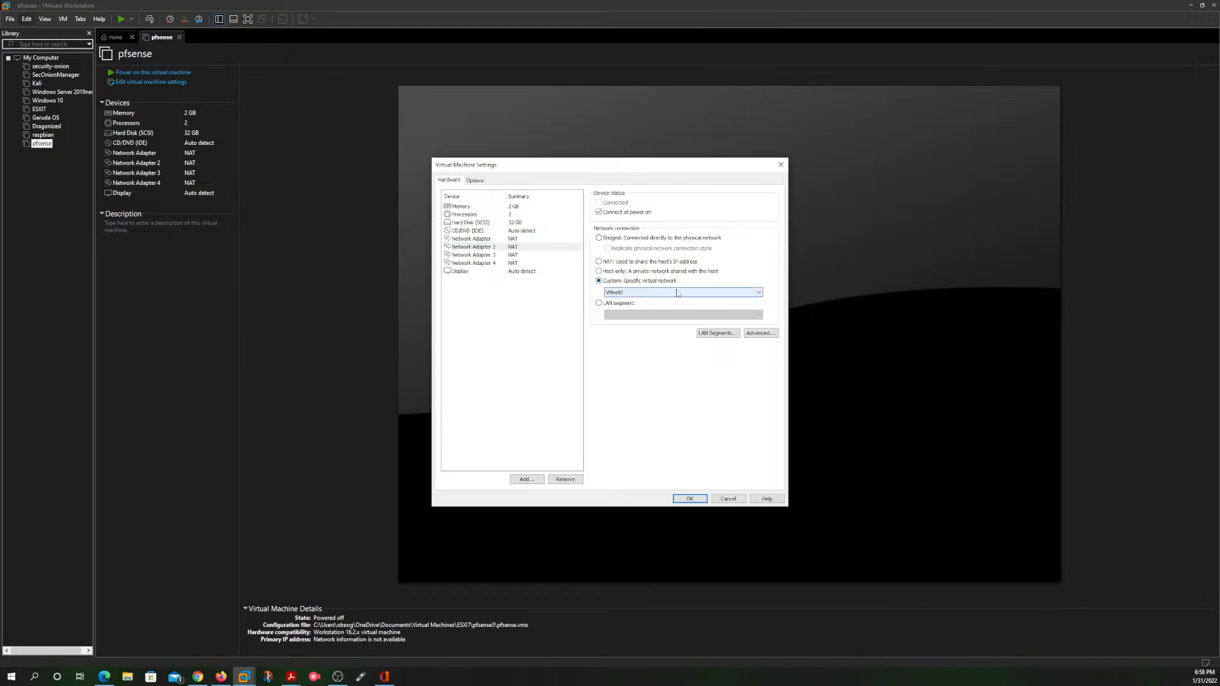
click(677, 293)
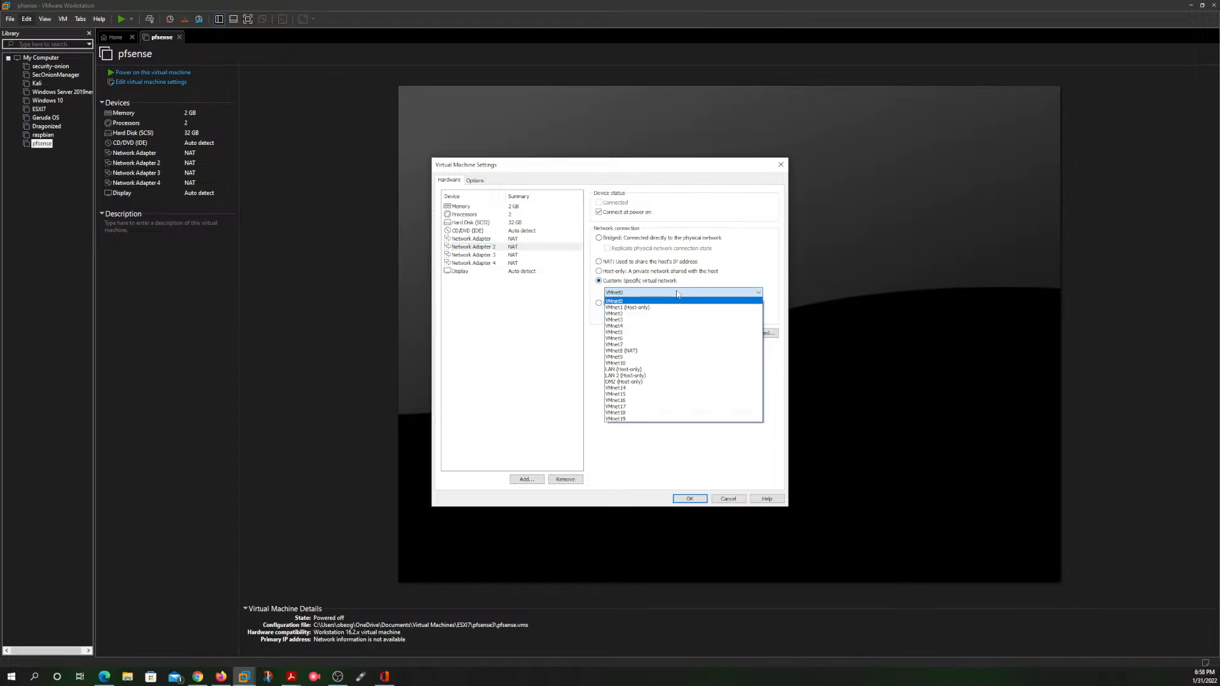
click(662, 370)
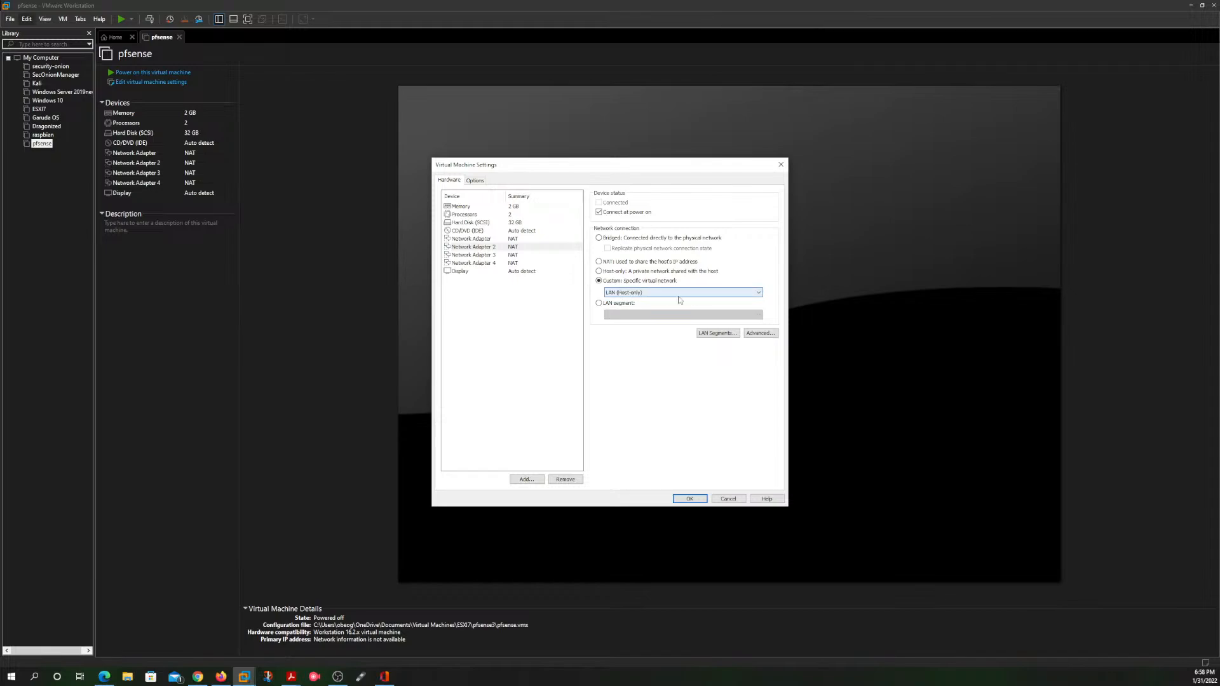
Step: Connect Network Adapter 3 of the pfsense virtual machine to the custom virtual network LAN 2 (Host-only)
click(491, 256)
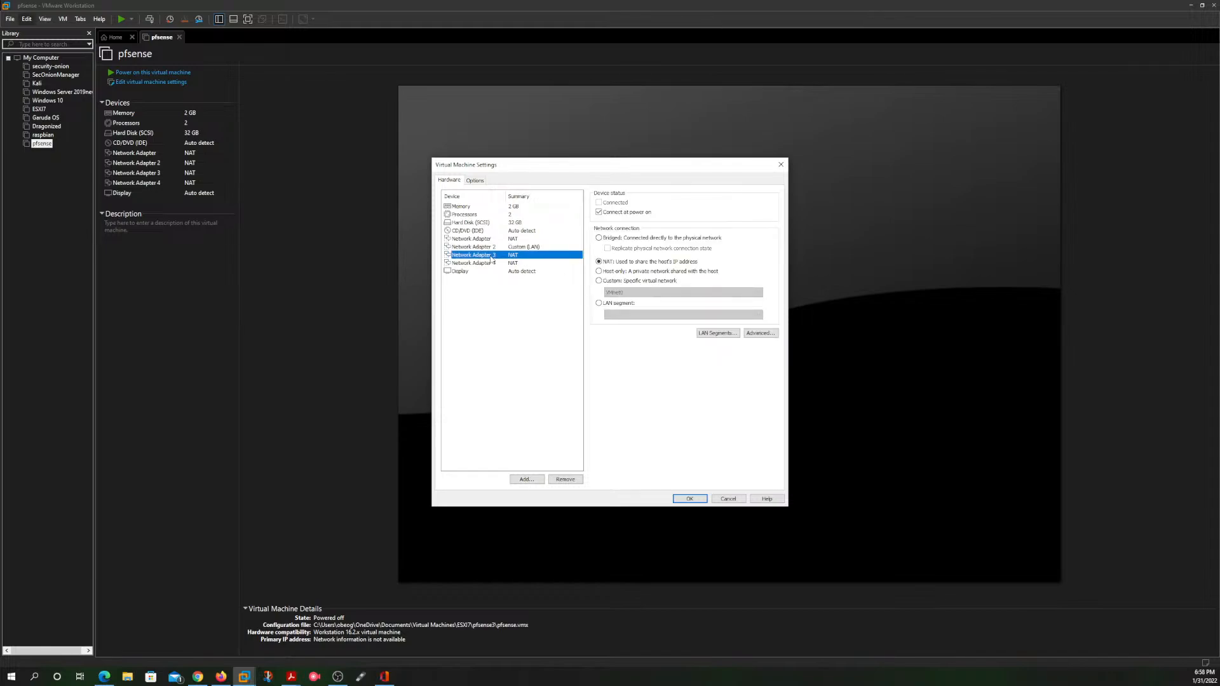
click(599, 281)
click(642, 292)
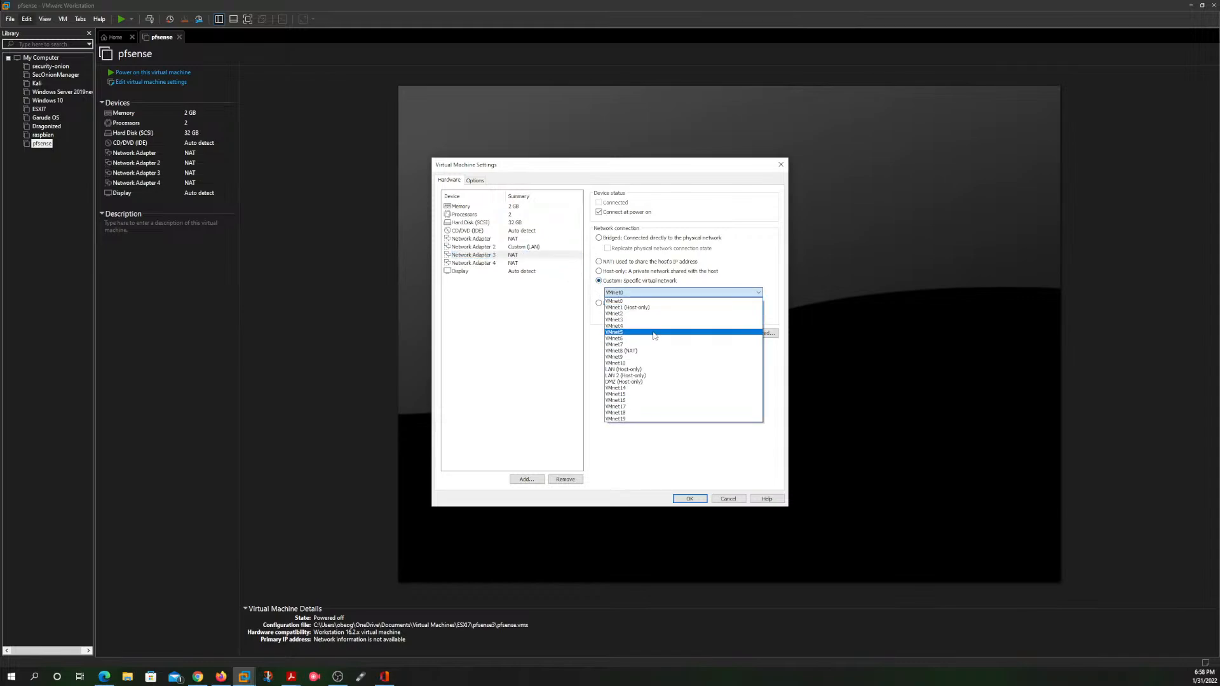
click(660, 375)
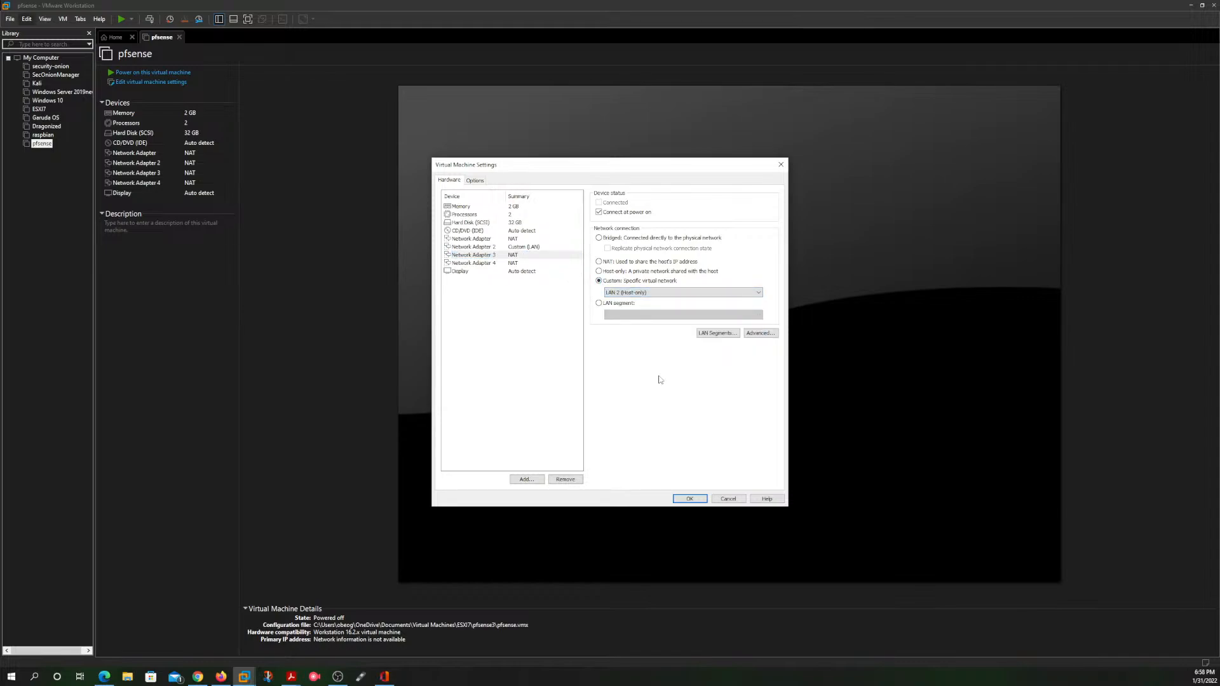
Step: Connect Network Adapter 4 to the custom virtual network DMZ (Host-only) and accept the virtual machine settings
click(488, 265)
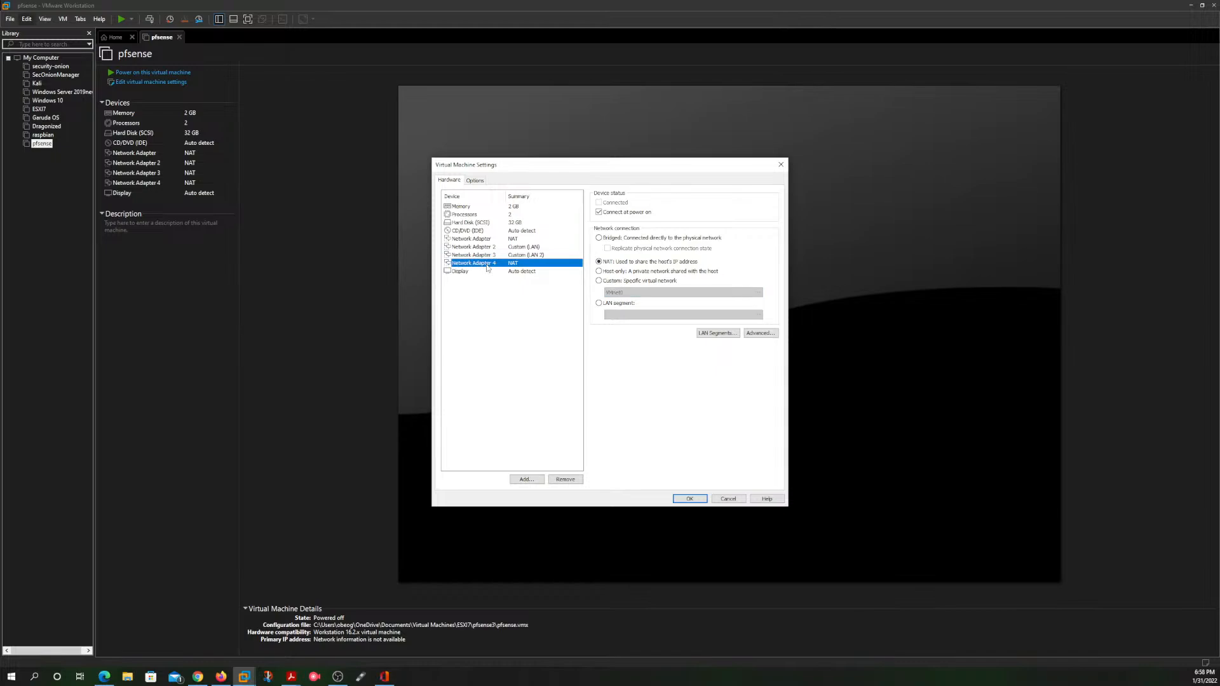
click(598, 281)
click(662, 293)
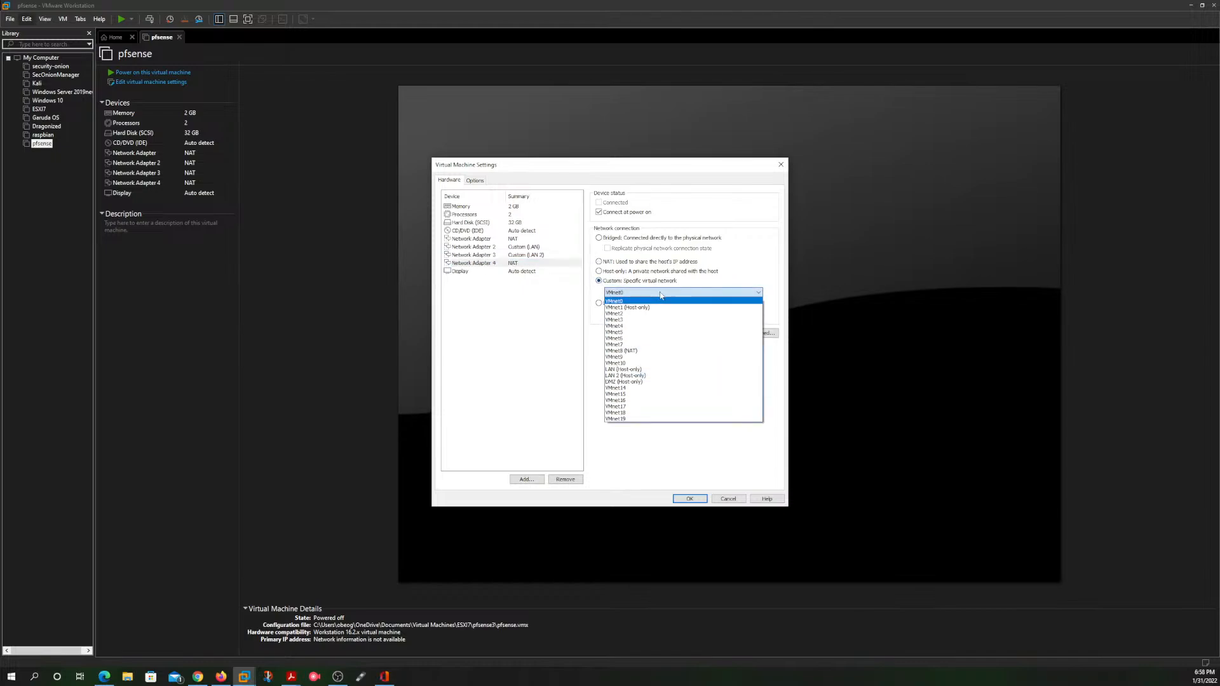
click(653, 383)
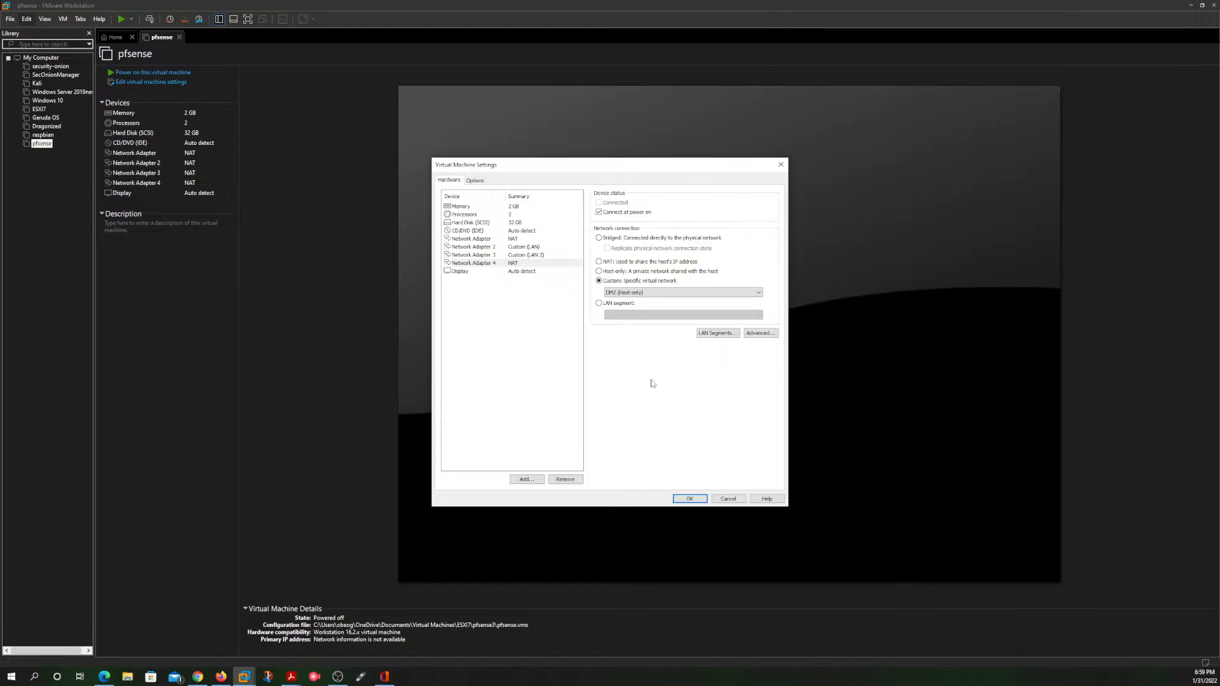
click(690, 498)
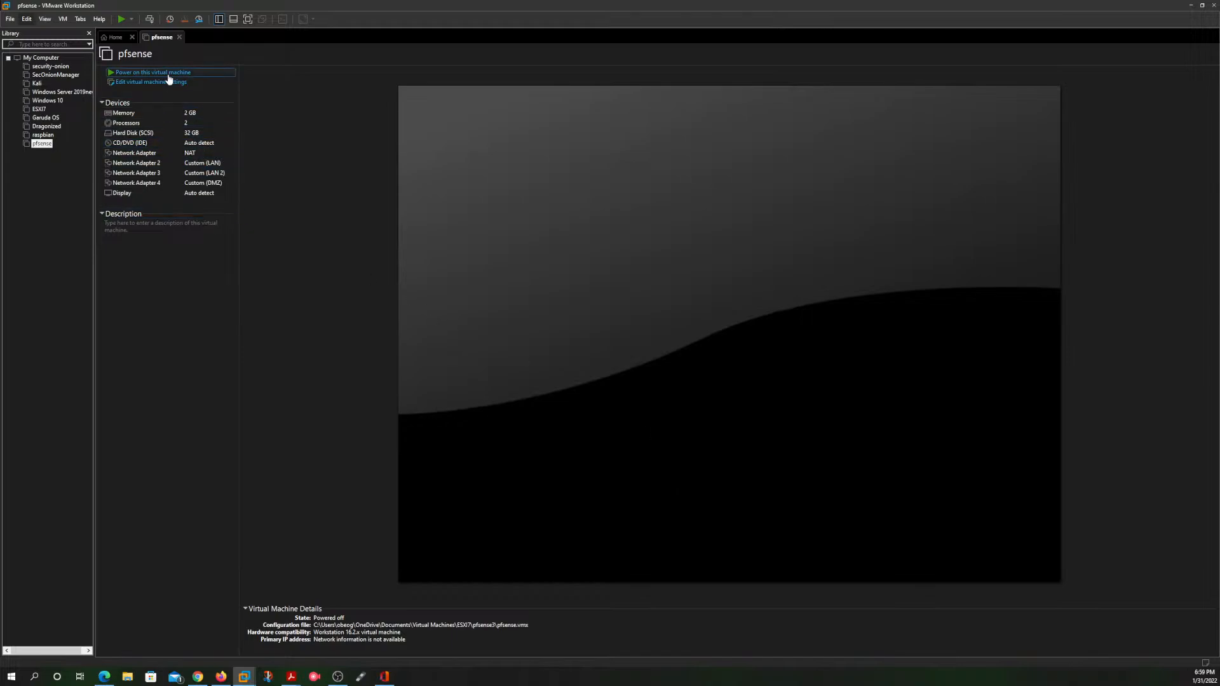
Step: Try to boot the pfsense virtual machine, then release input from its console
click(142, 73)
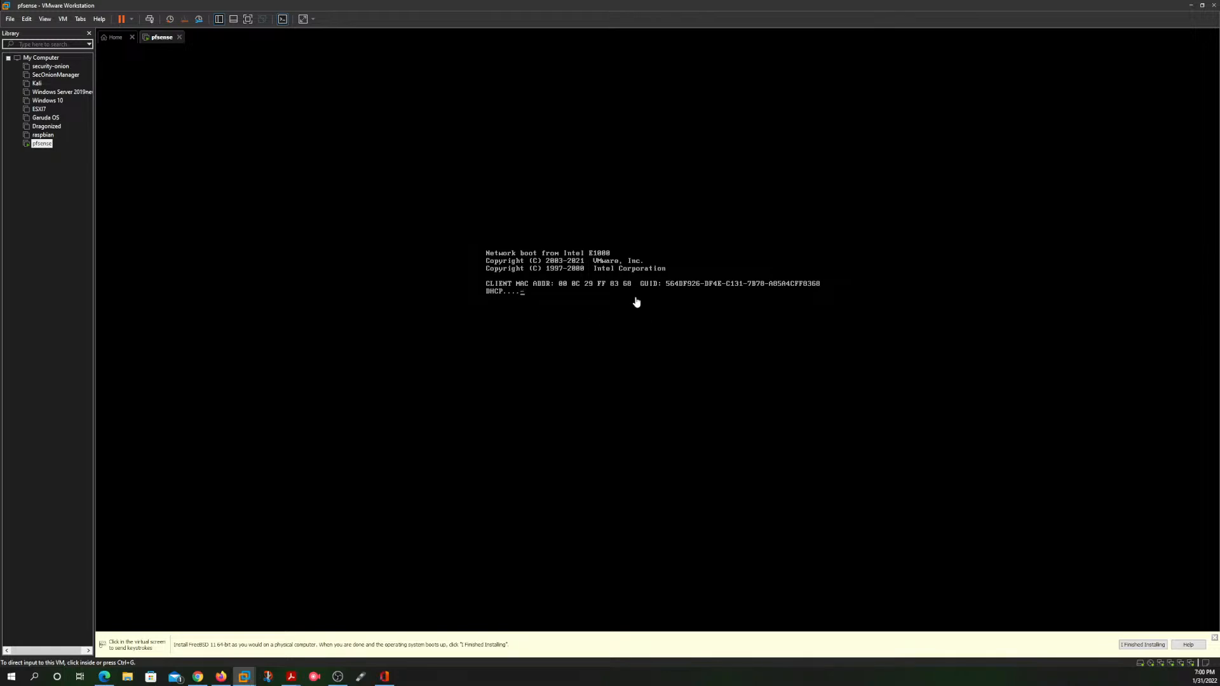
click(741, 354)
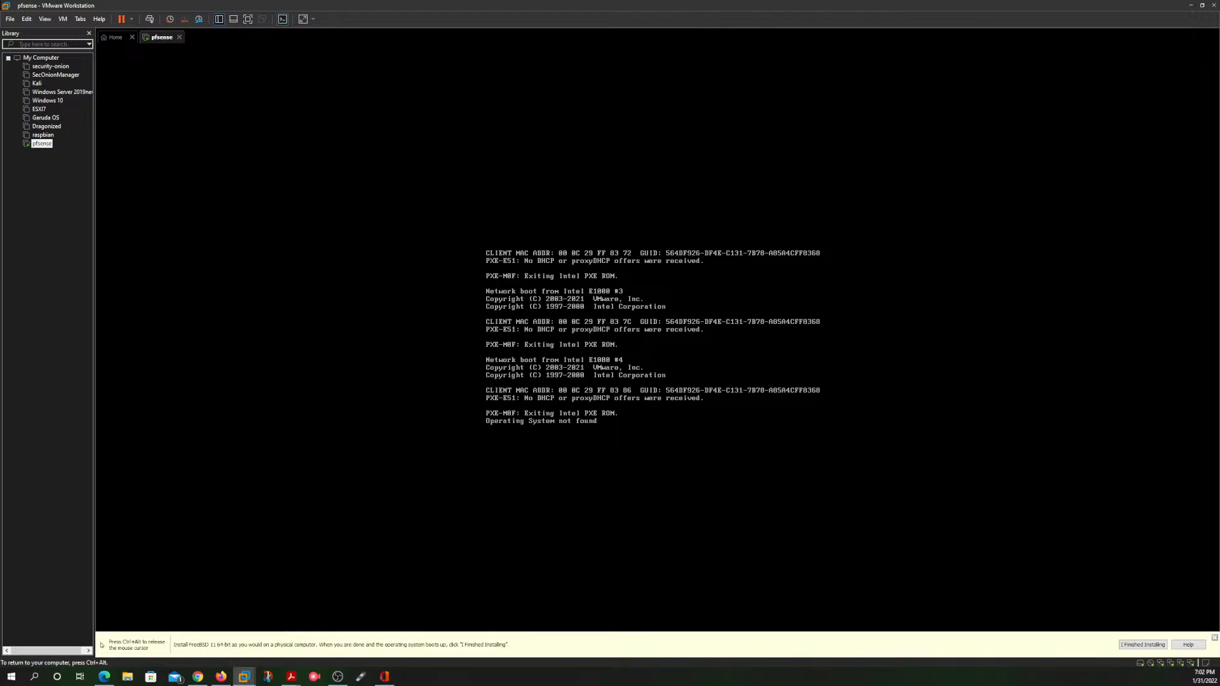
key(ctrl+alt)
Step: Shut down the guest of the running pfsense virtual machine and confirm the shutdown
right_click(39, 146)
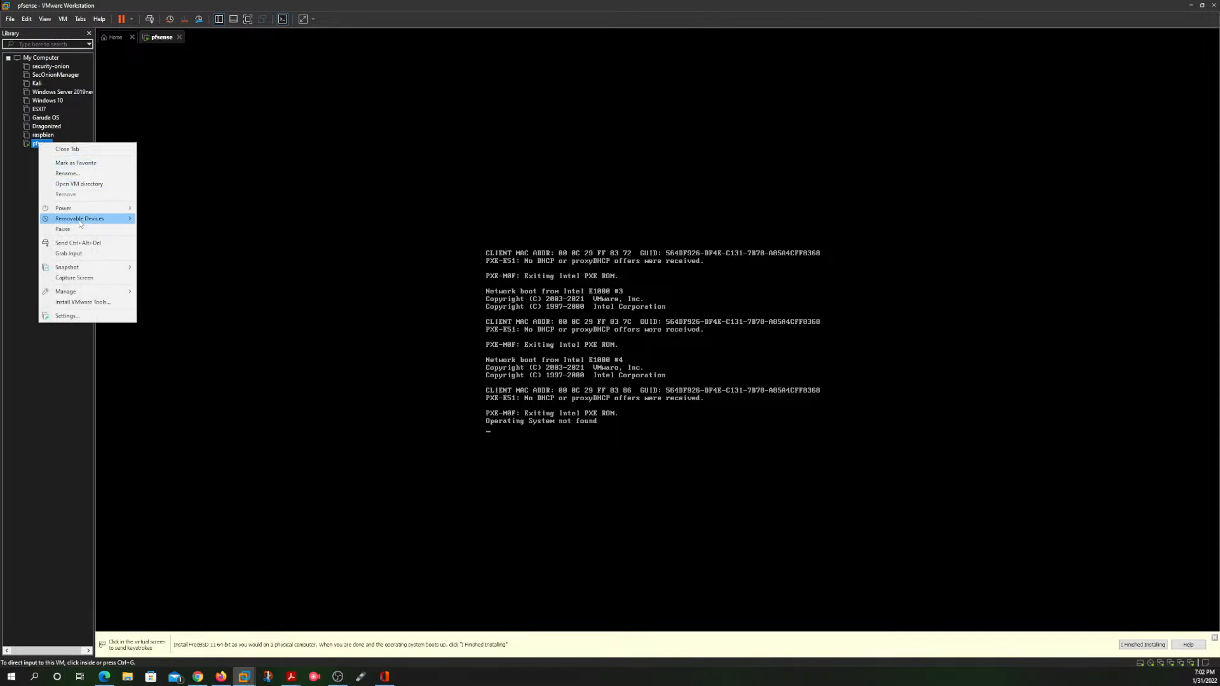
mouse_move(91, 210)
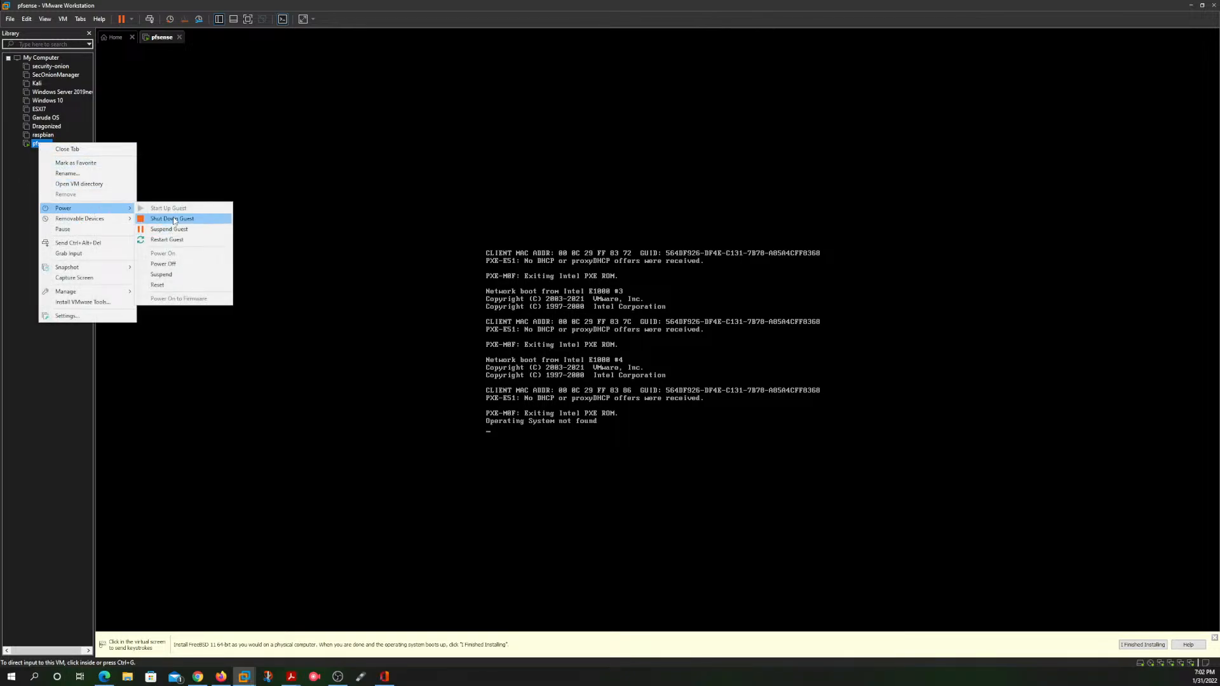
click(172, 218)
click(633, 355)
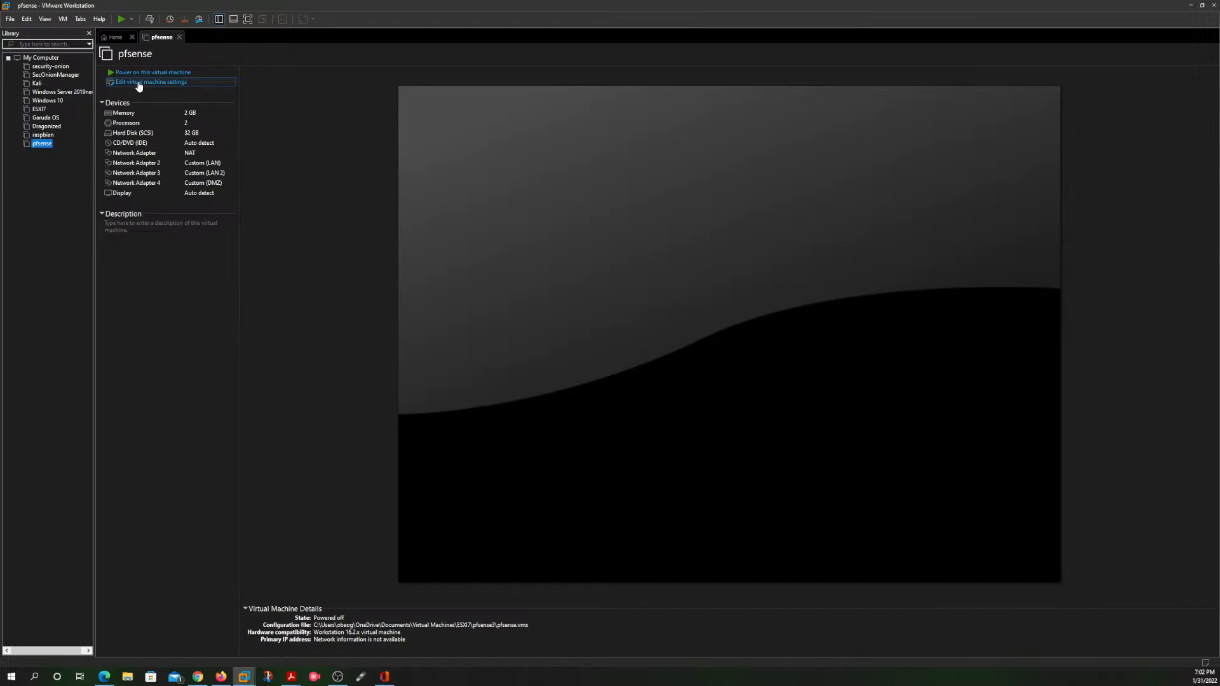
Step: Set the CD/DVD (IDE) drive of the pfsense virtual machine to use an ISO image file
click(139, 83)
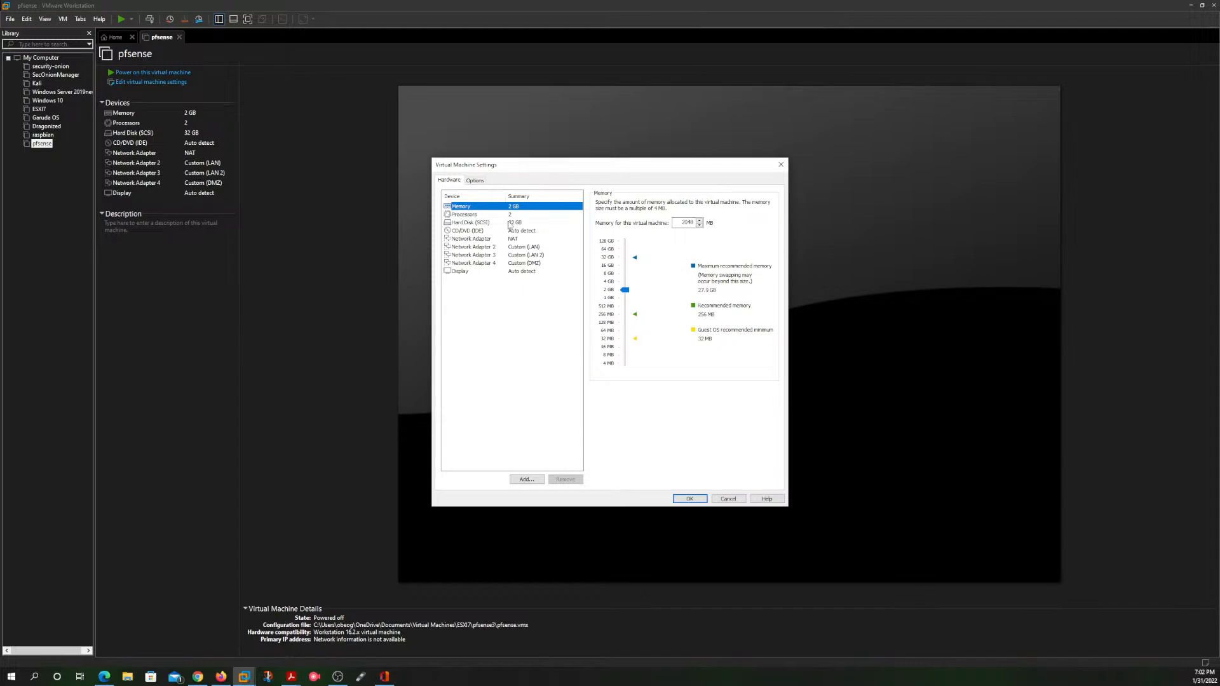
click(475, 181)
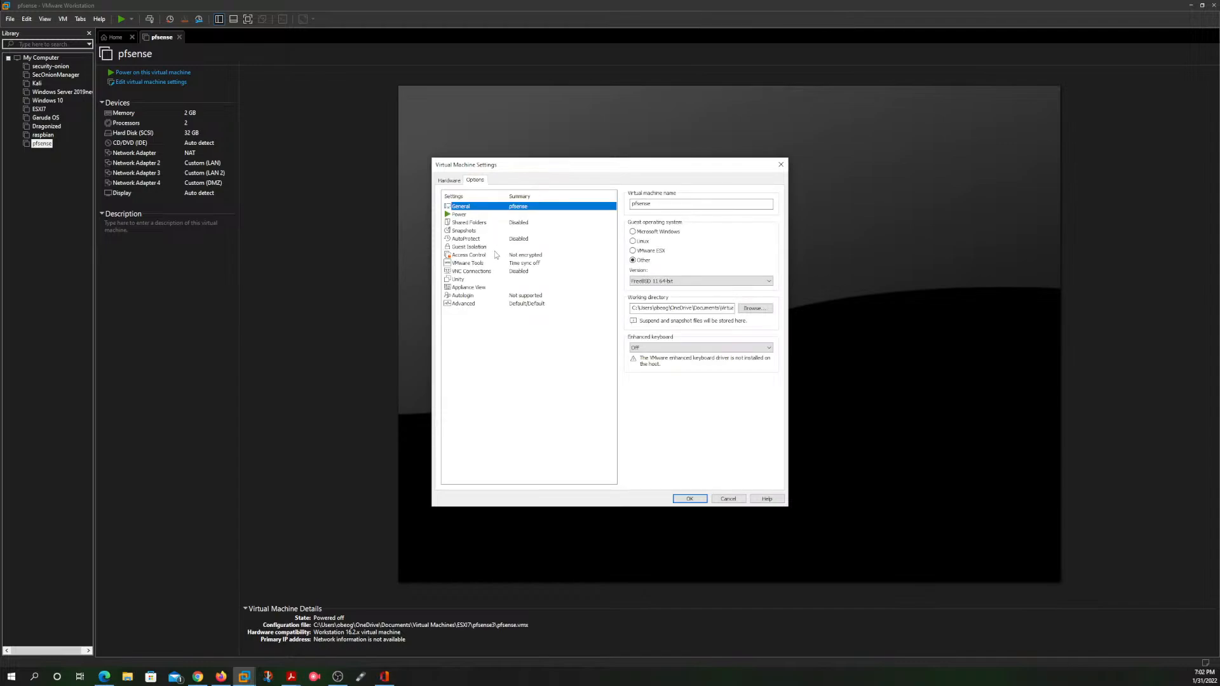
click(449, 181)
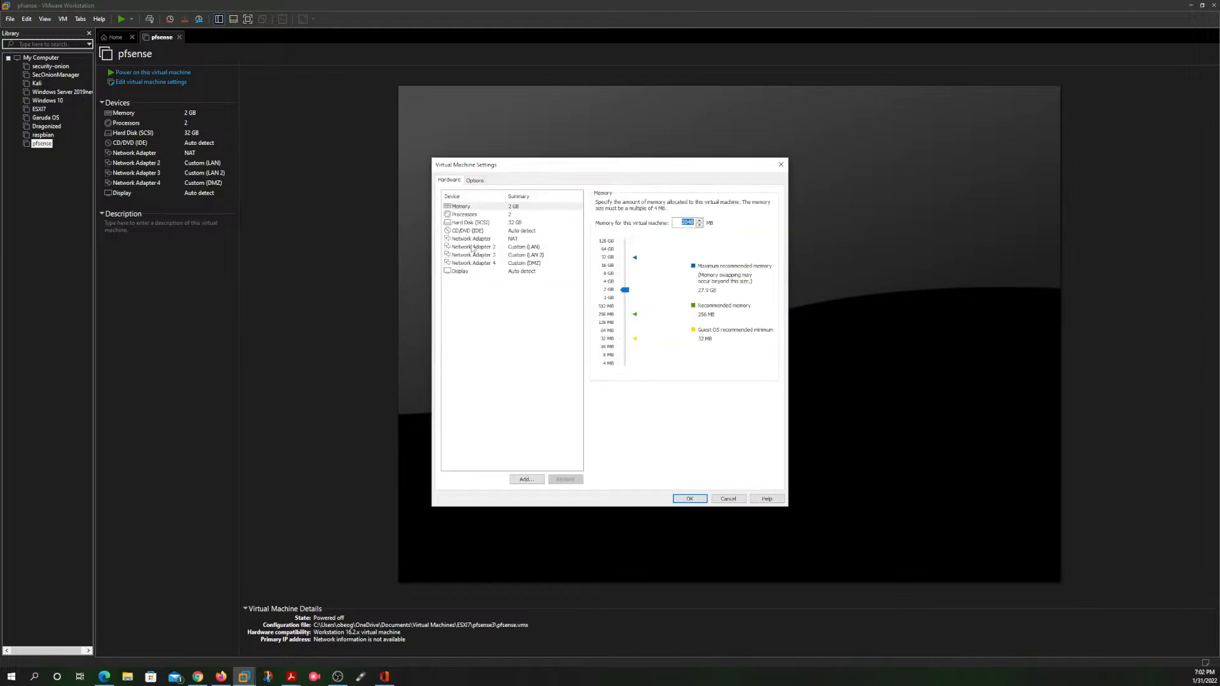
click(481, 231)
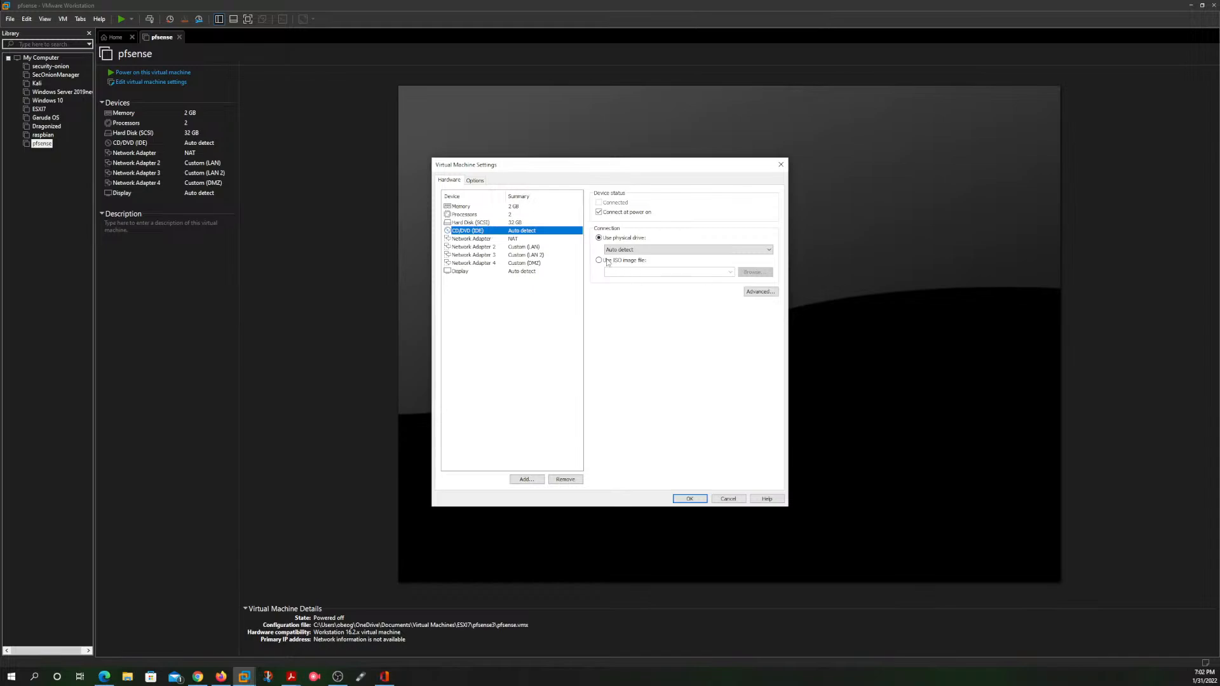
click(599, 261)
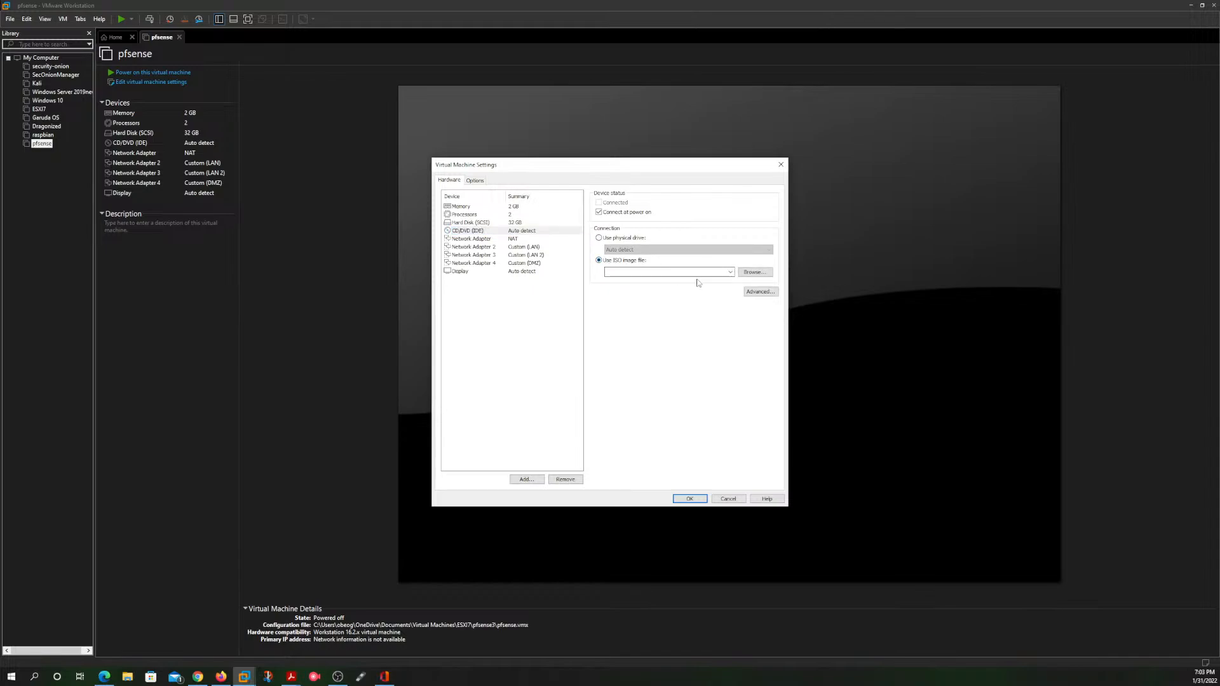
Step: Choose pfSense-CE-2.5.2-RELEASE-amd64 from the ISO folder in Downloads as the drive's image and accept the virtual machine settings
click(755, 273)
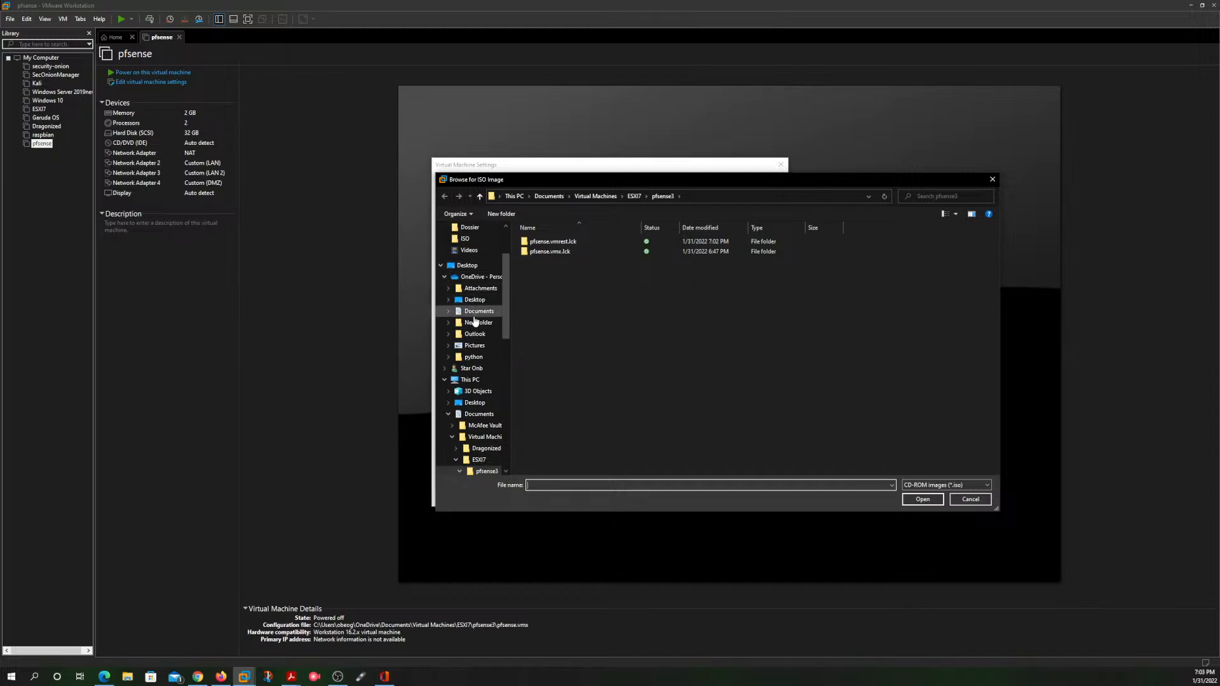
scroll(473, 324, down, 7)
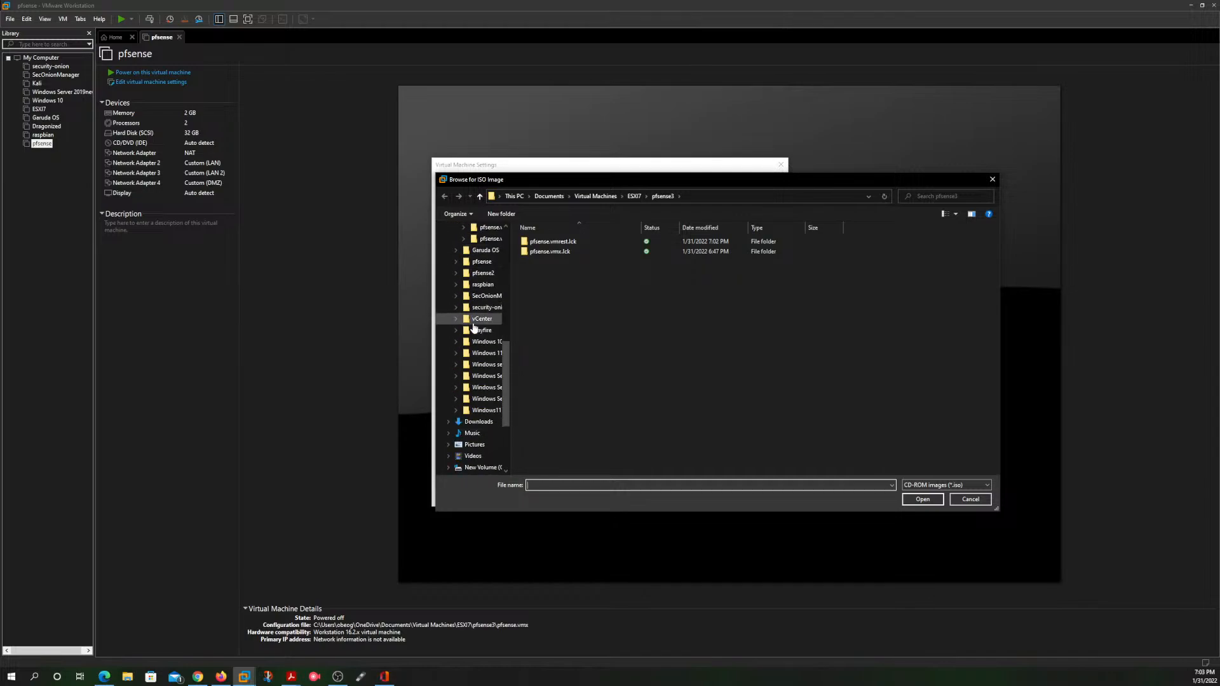
scroll(473, 327, down, 4)
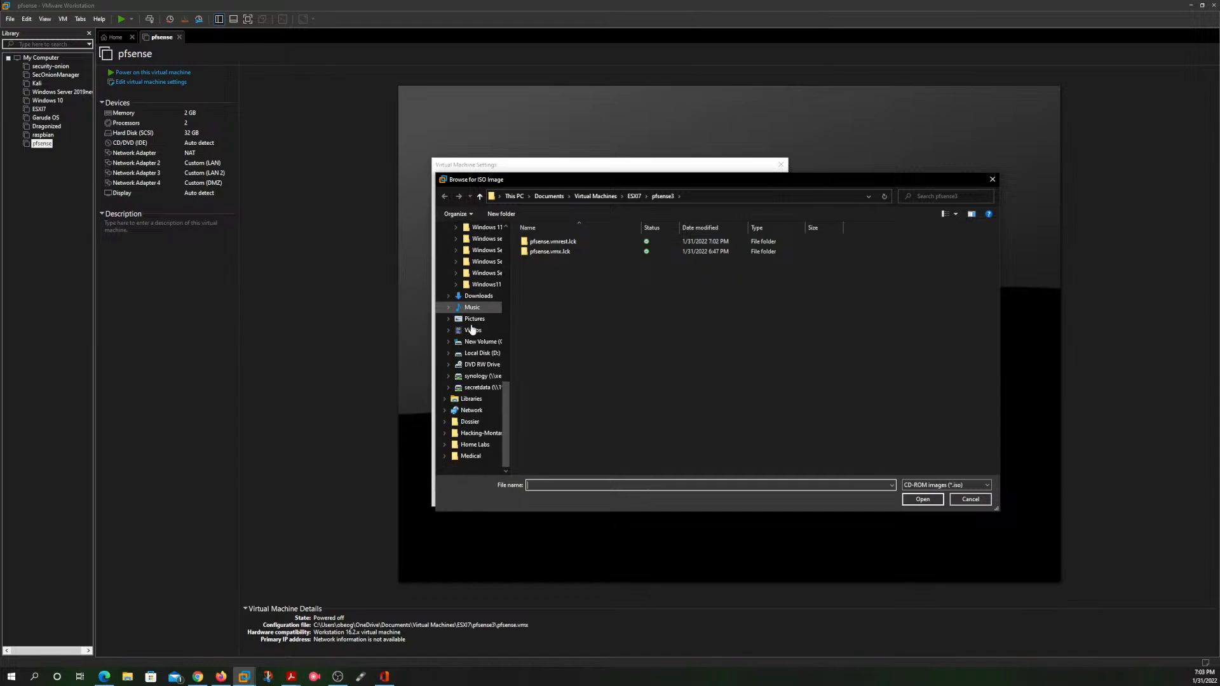
scroll(470, 329, up, 6)
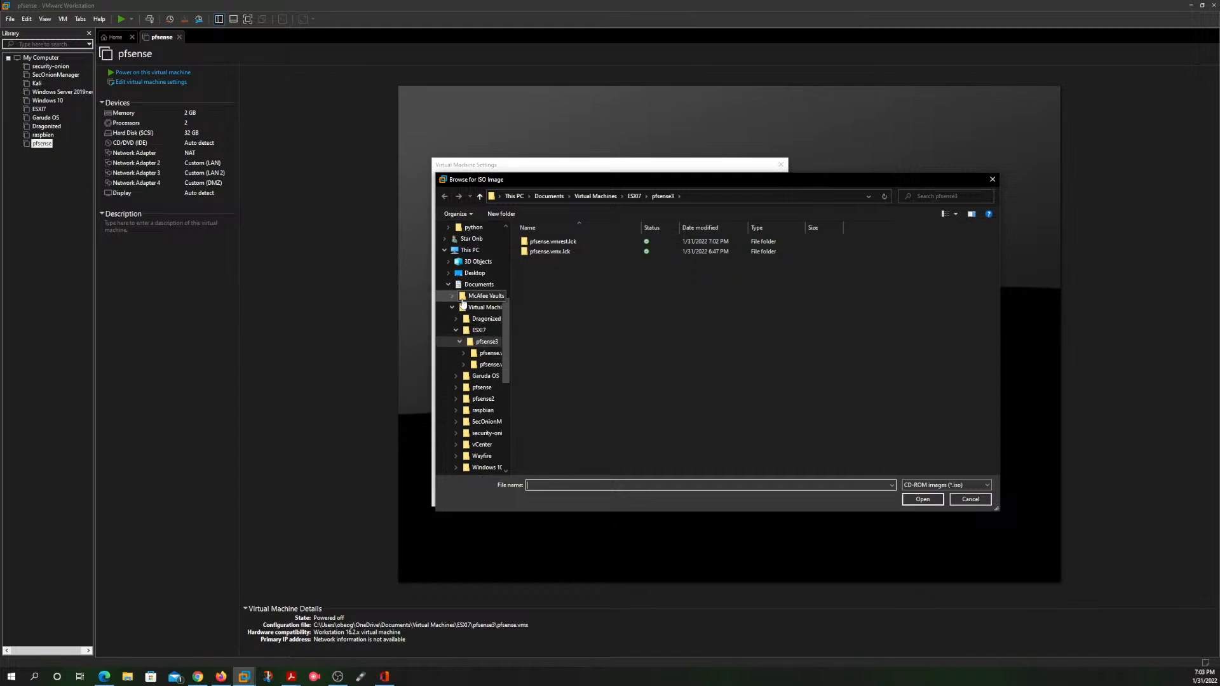
scroll(469, 289, up, 2)
scroll(470, 285, up, 2)
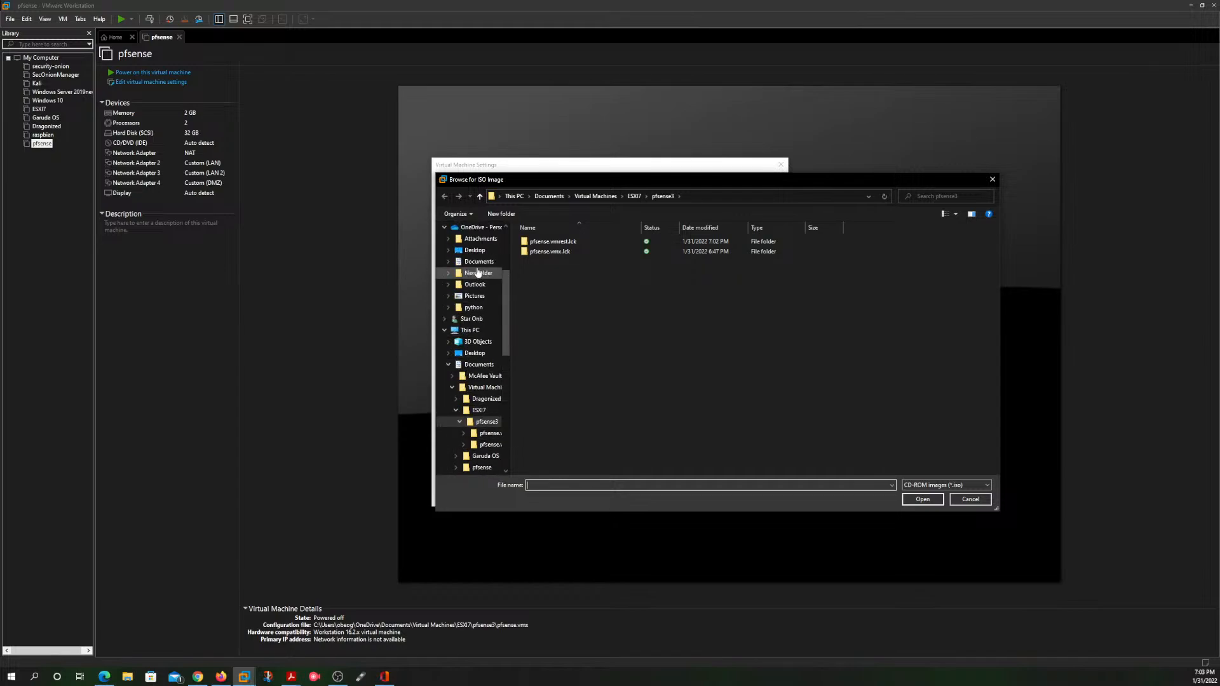
click(469, 329)
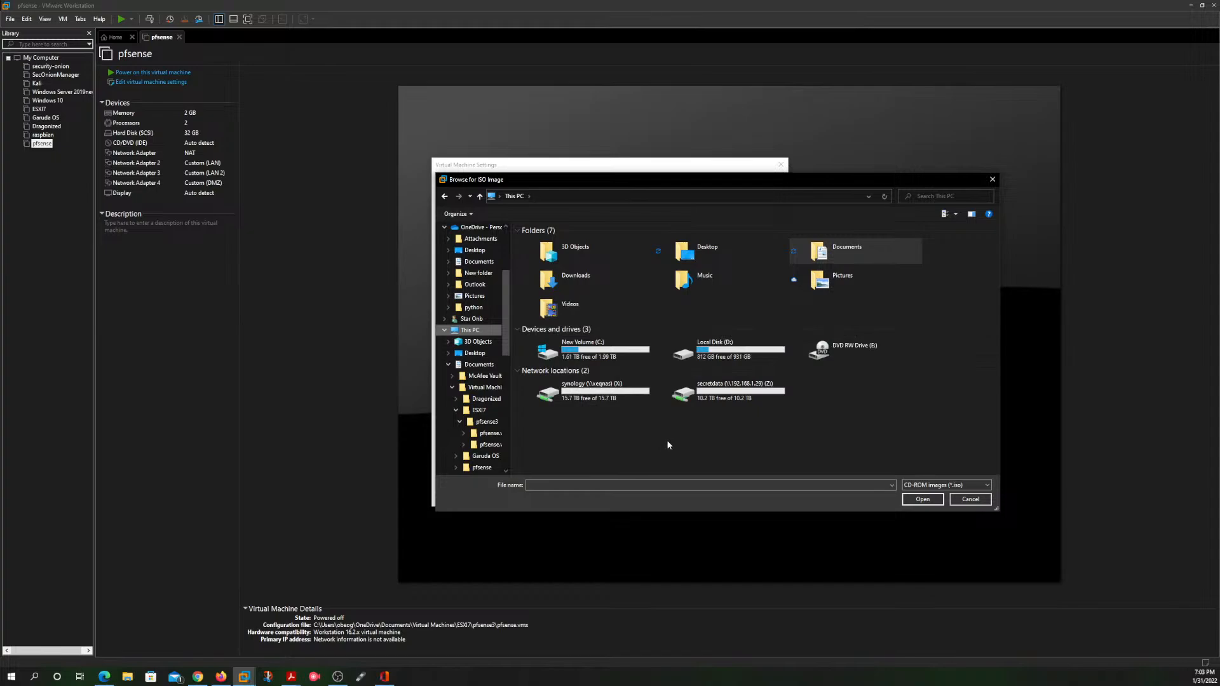
click(599, 289)
double_click(600, 289)
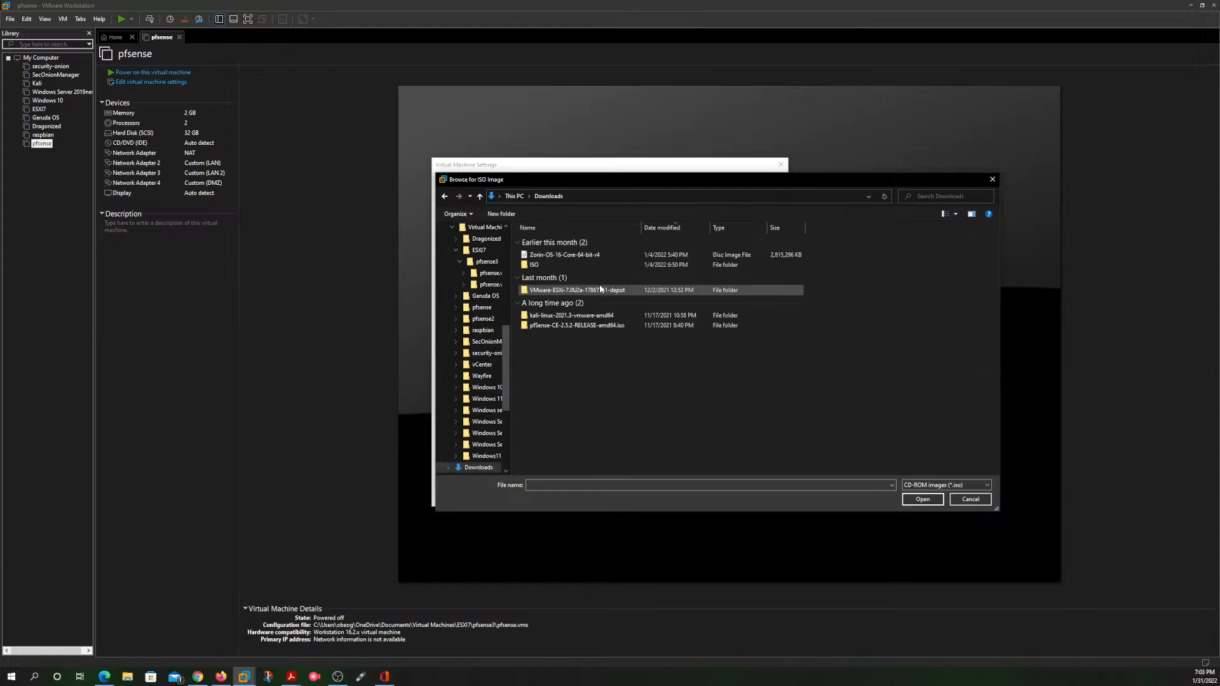
double_click(563, 266)
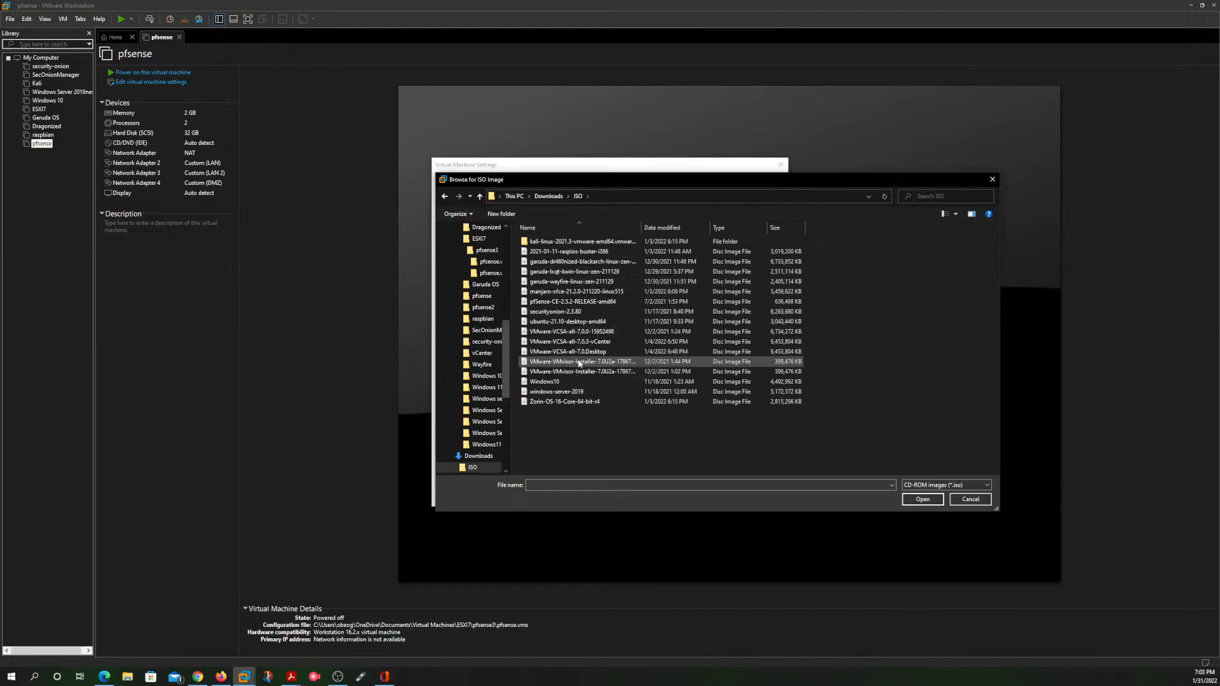
click(580, 303)
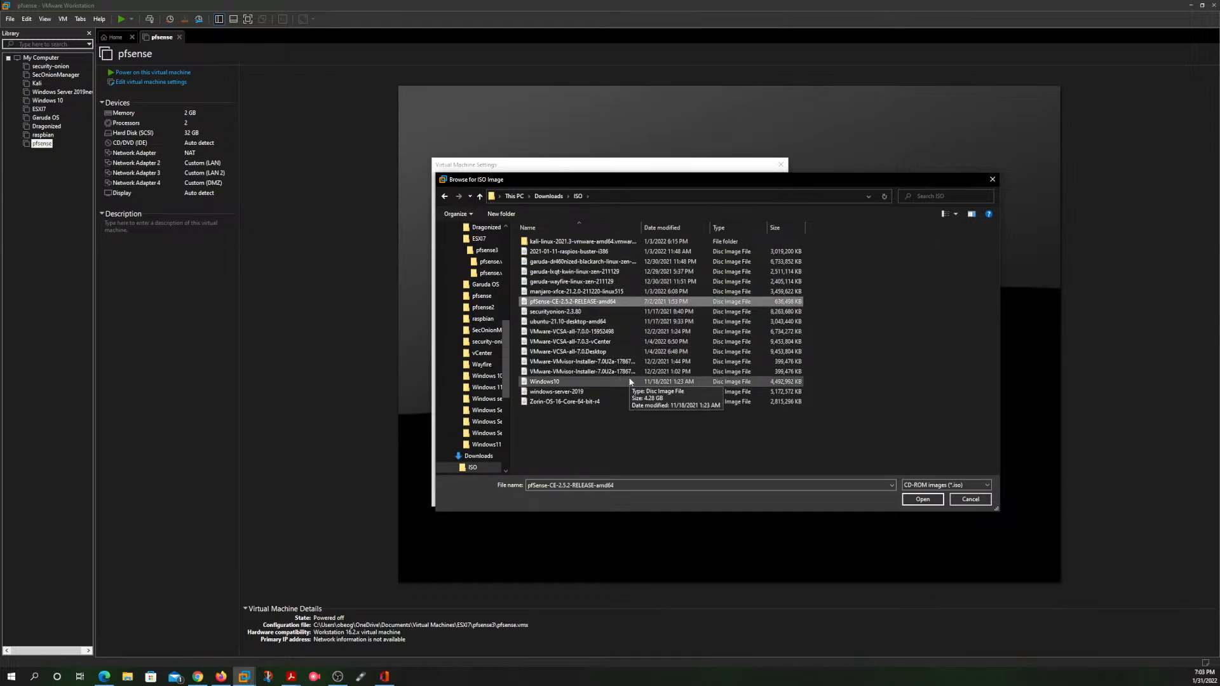
click(922, 500)
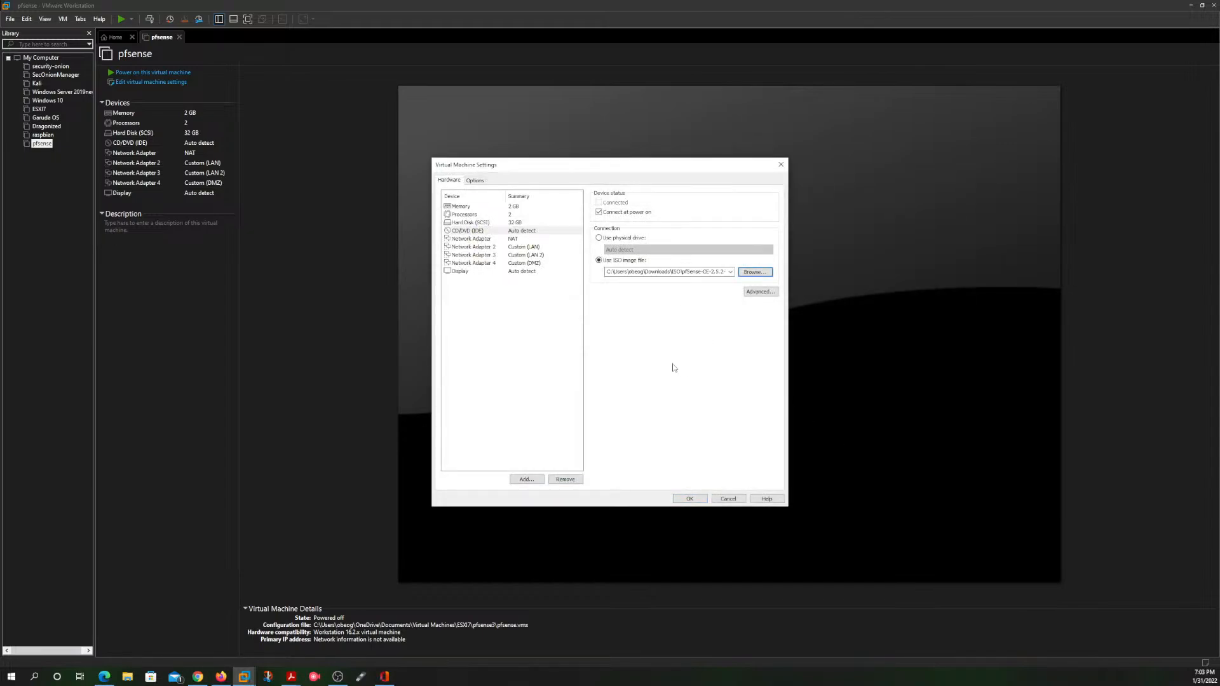
click(689, 499)
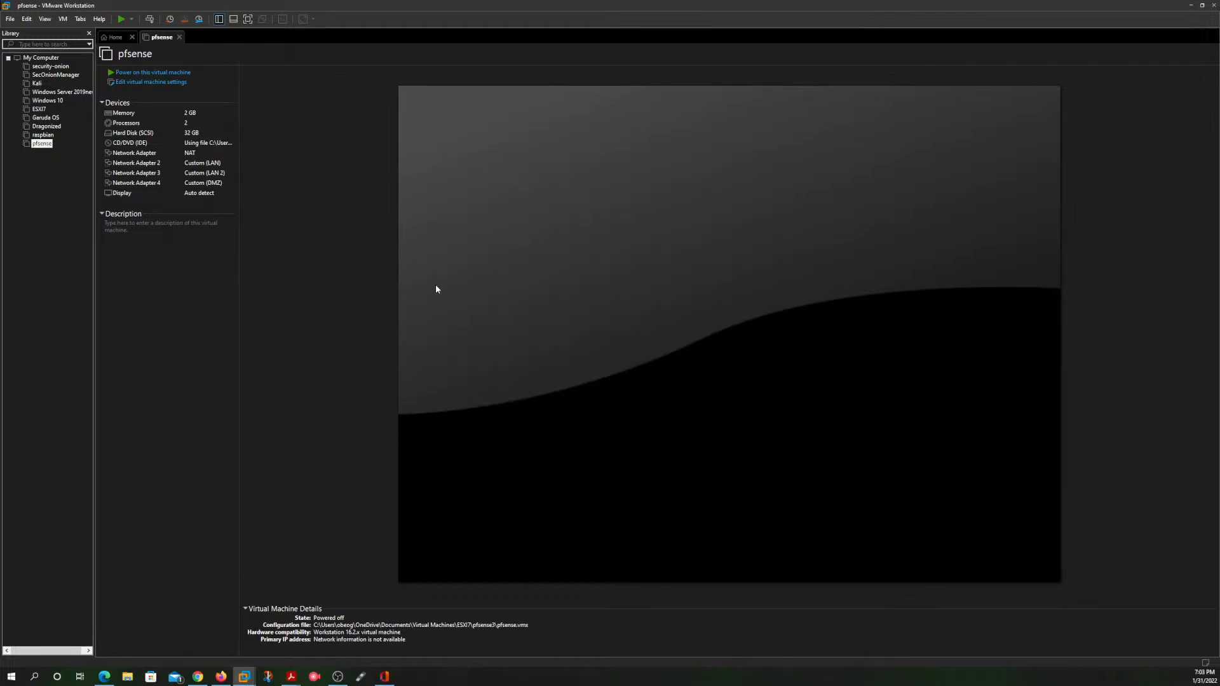
Step: Power on the pfsense virtual machine and accept the installer's copyright and distribution notice, then release input from the console
click(144, 72)
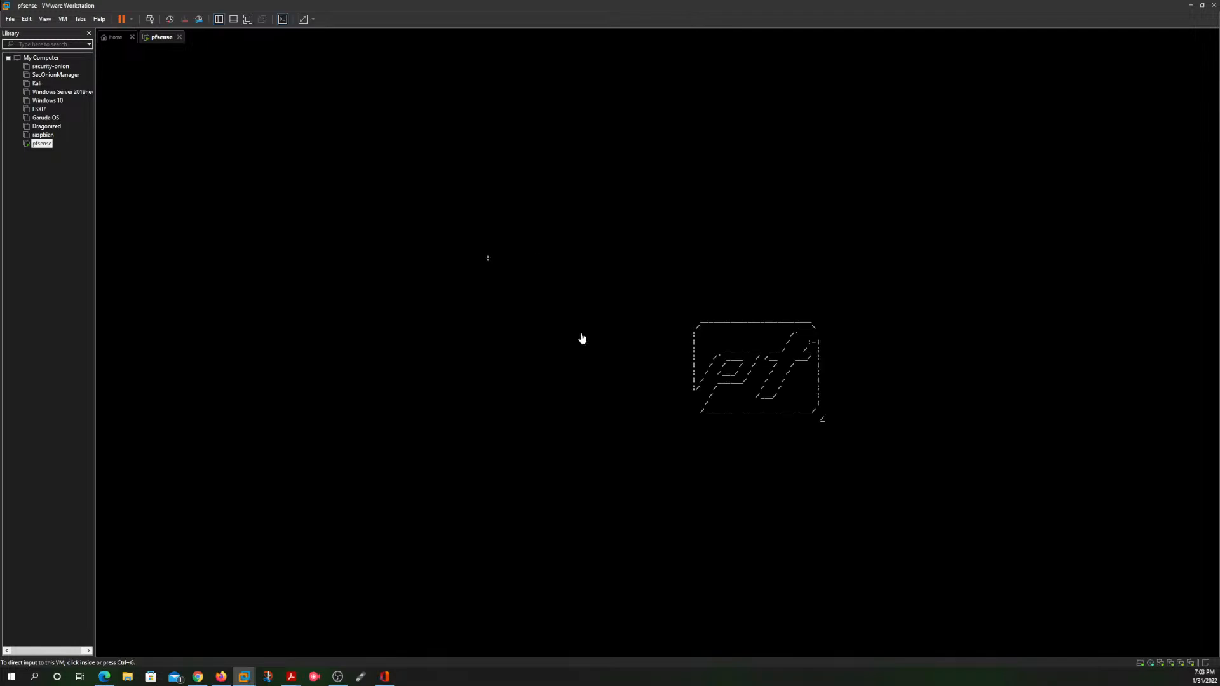
click(627, 435)
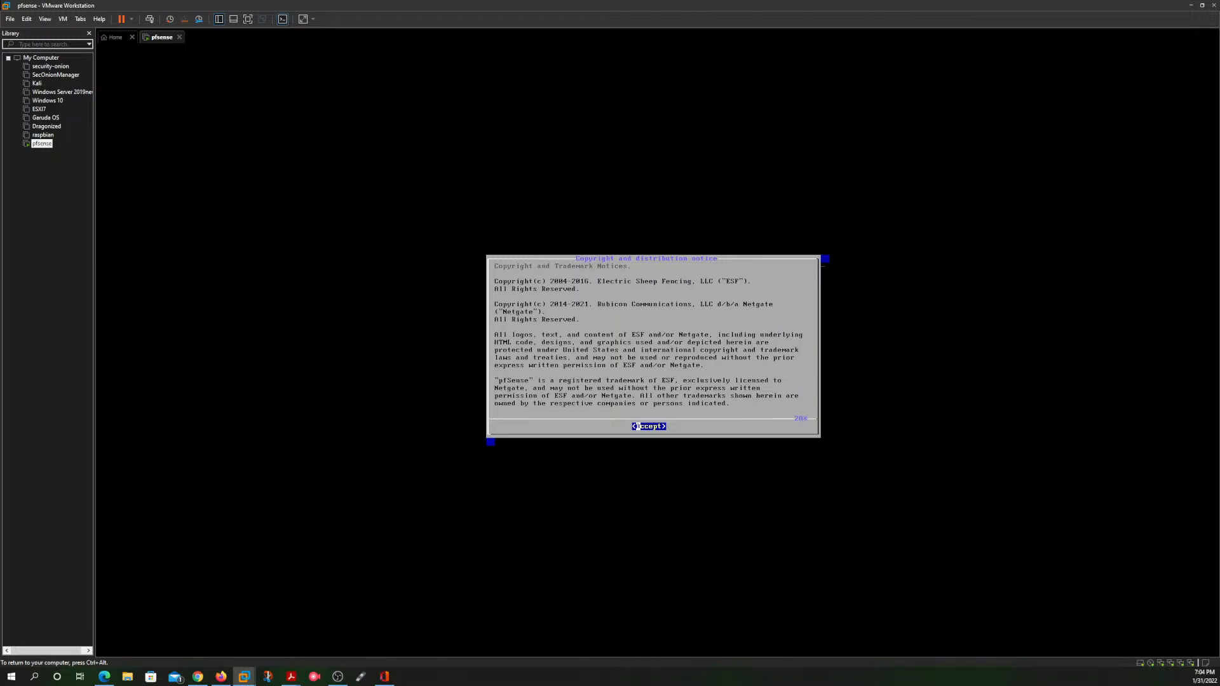
key(Return)
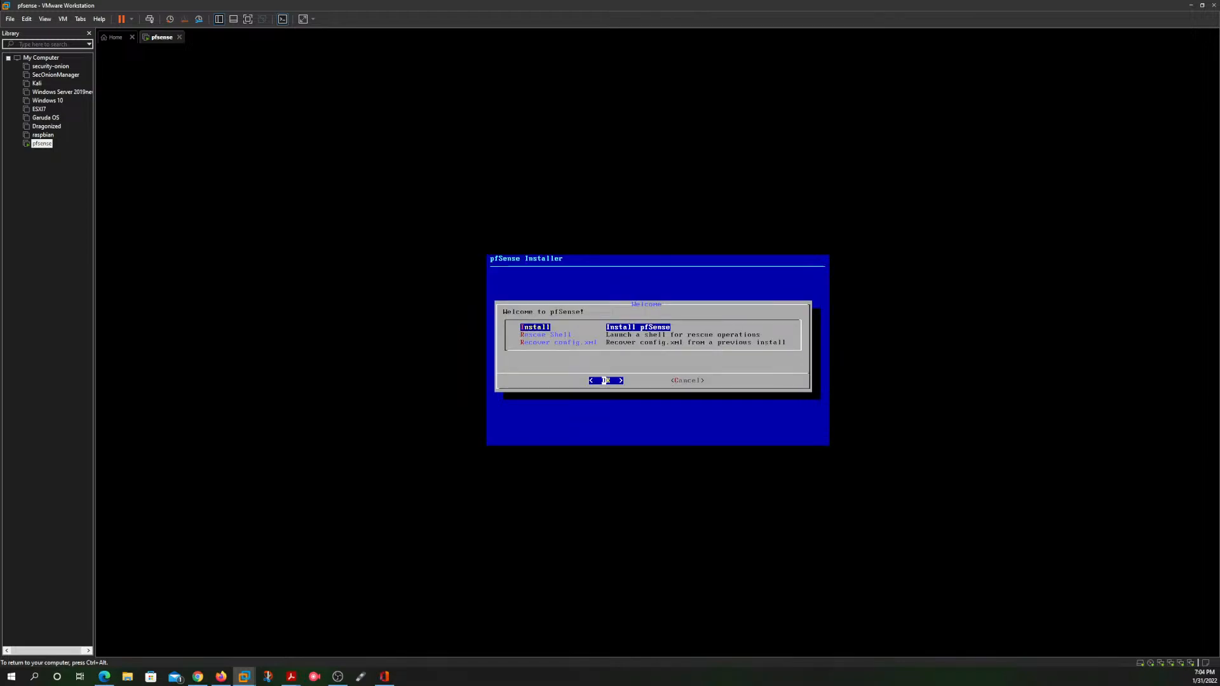
key(ctrl+alt)
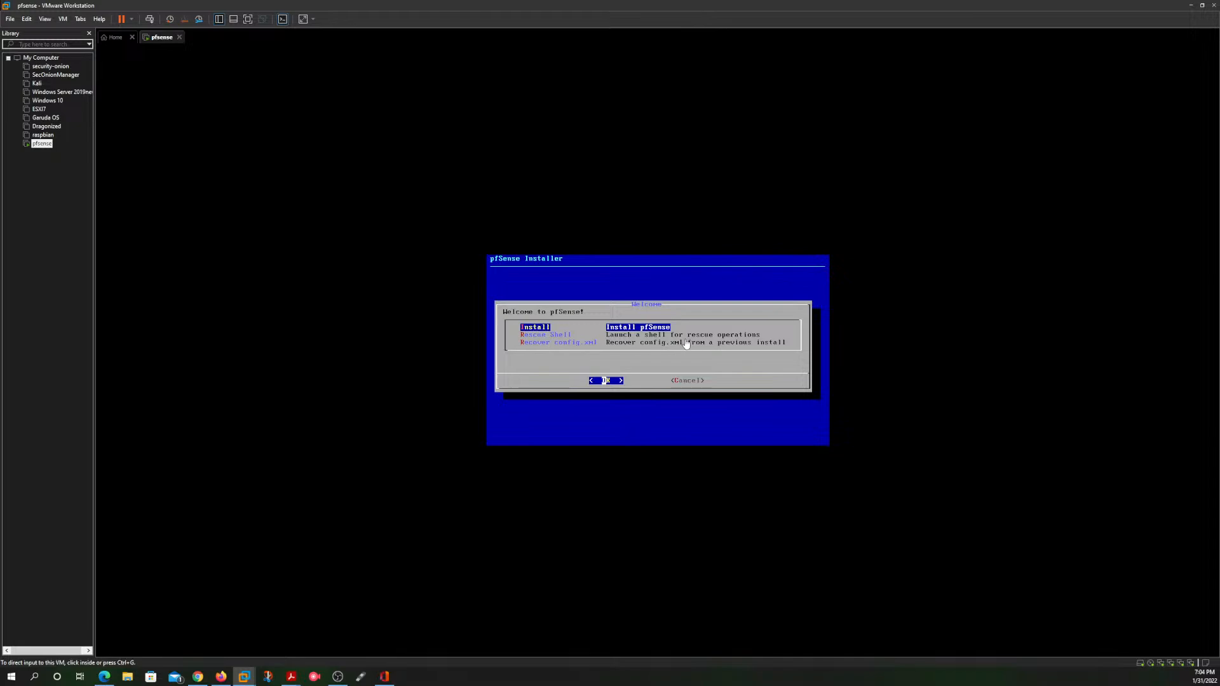
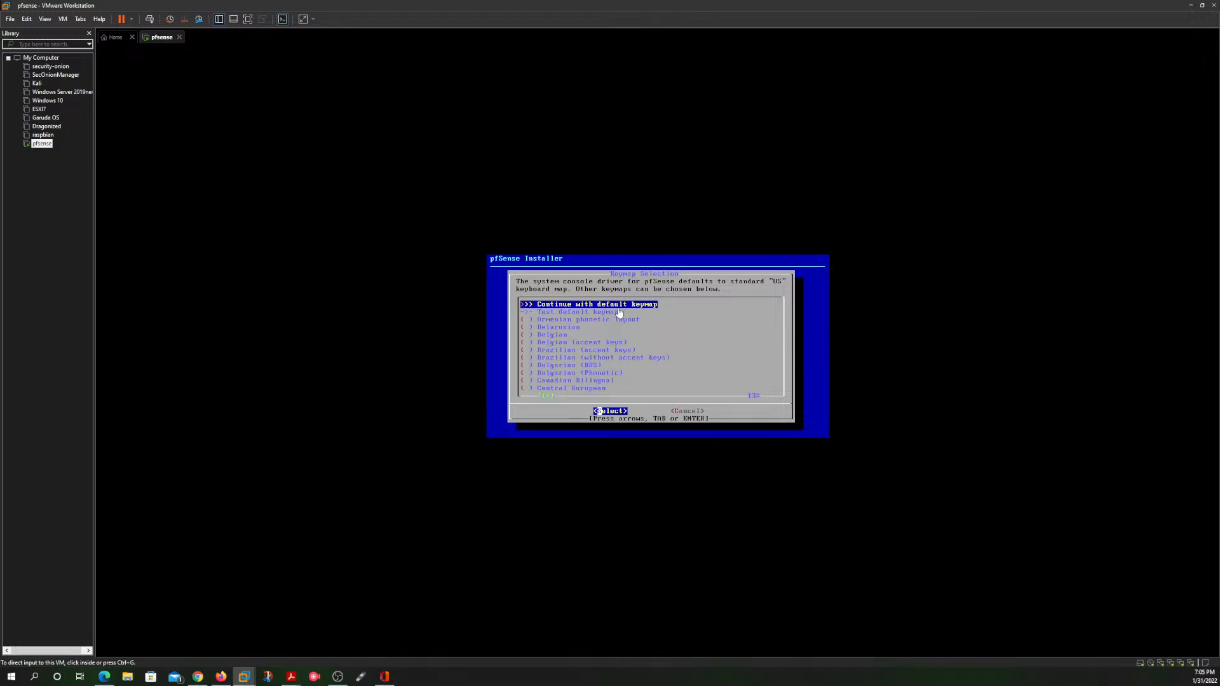
Step: Continue with the default keymap and choose Auto (ZFS) guided partitioning for the disk
click(702, 354)
key(Return)
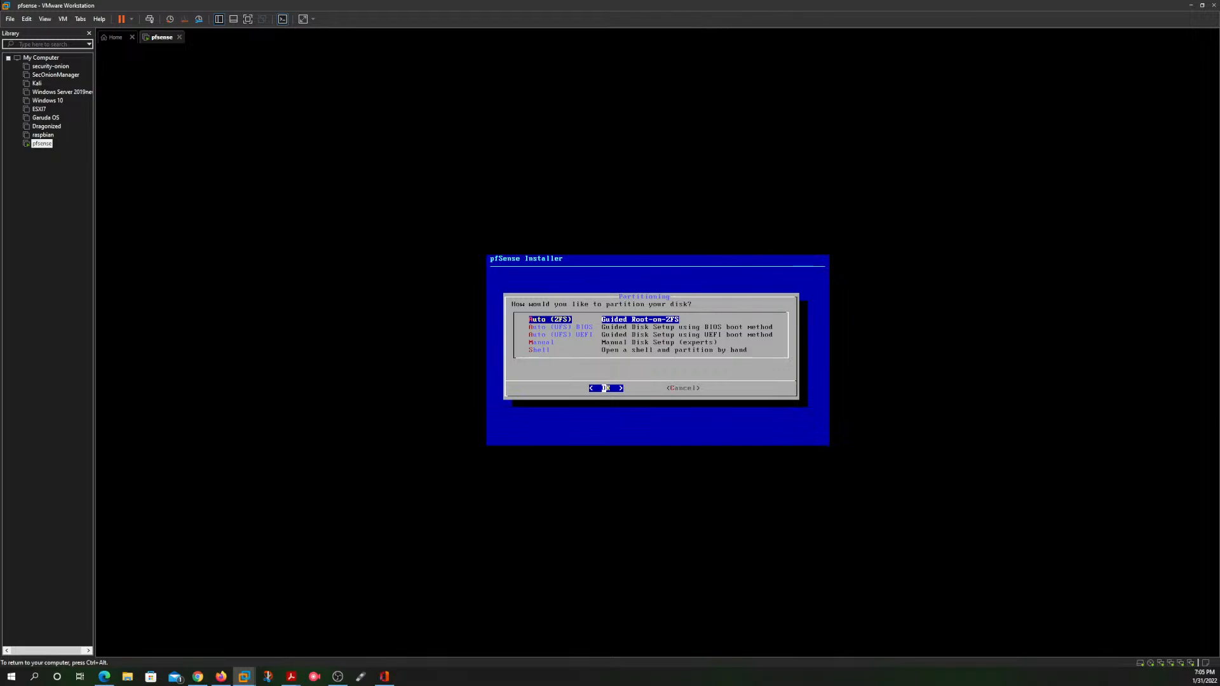
key(Return)
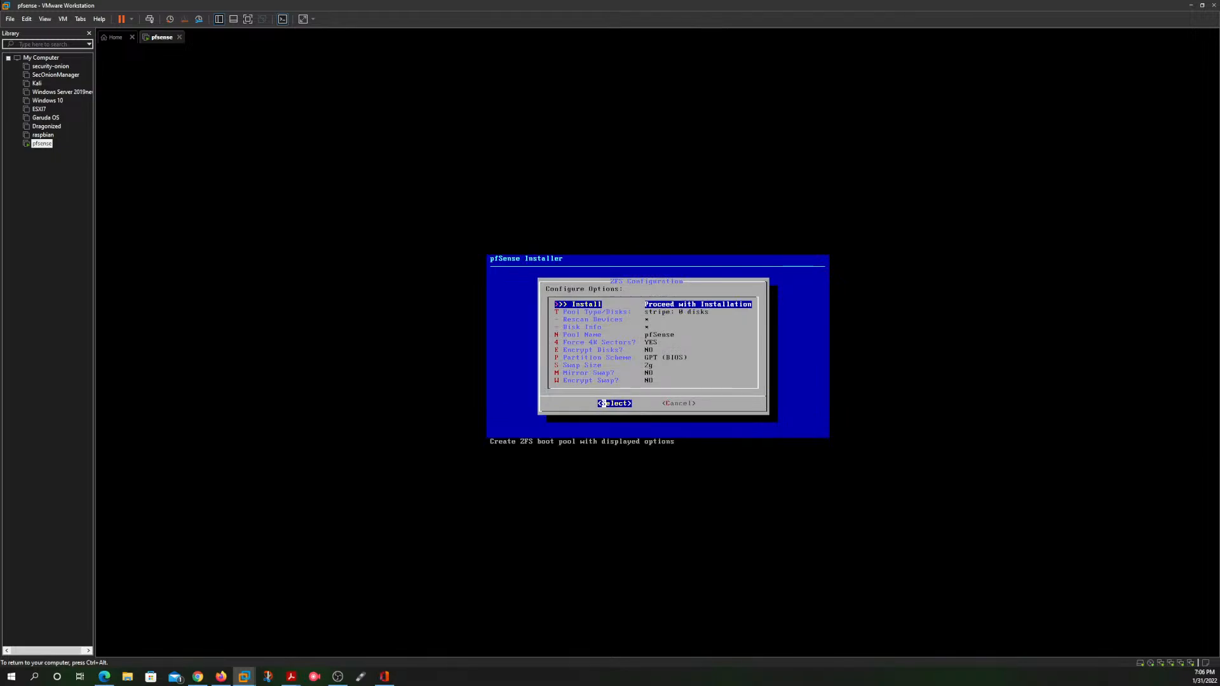
Step: Set the ZFS pool type to stripe with no redundancy, select the VMware virtual disk da0 and proceed with the installation
key(Down)
key(Return)
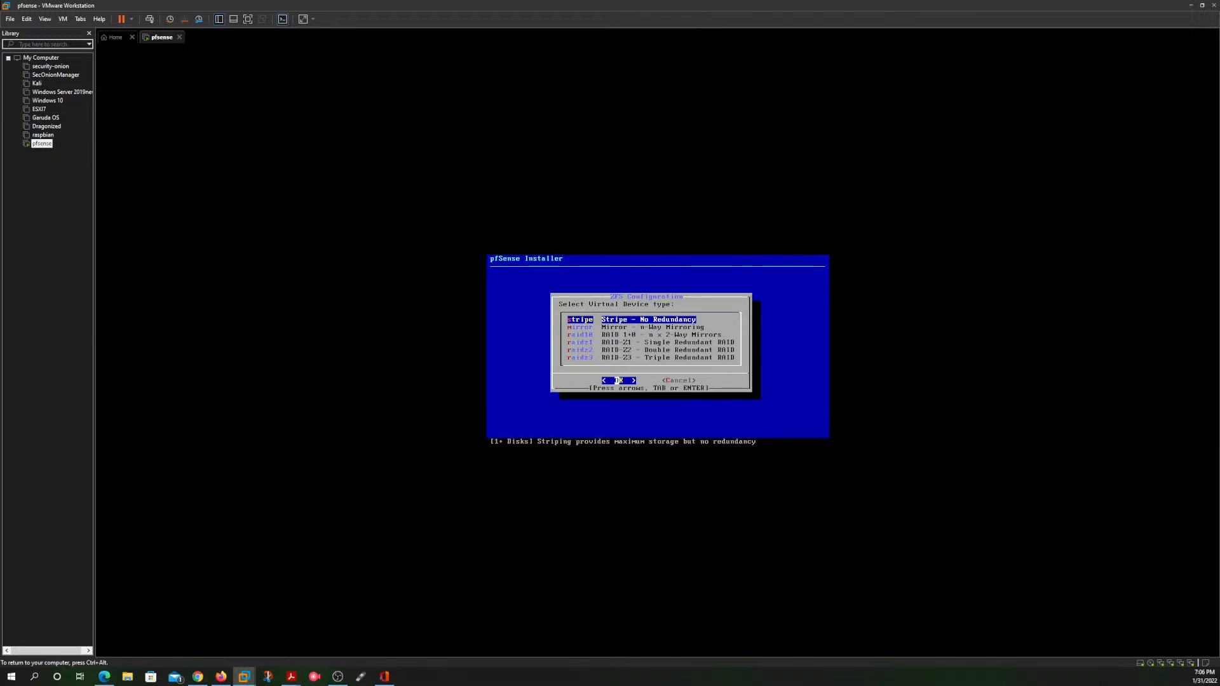
key(Return)
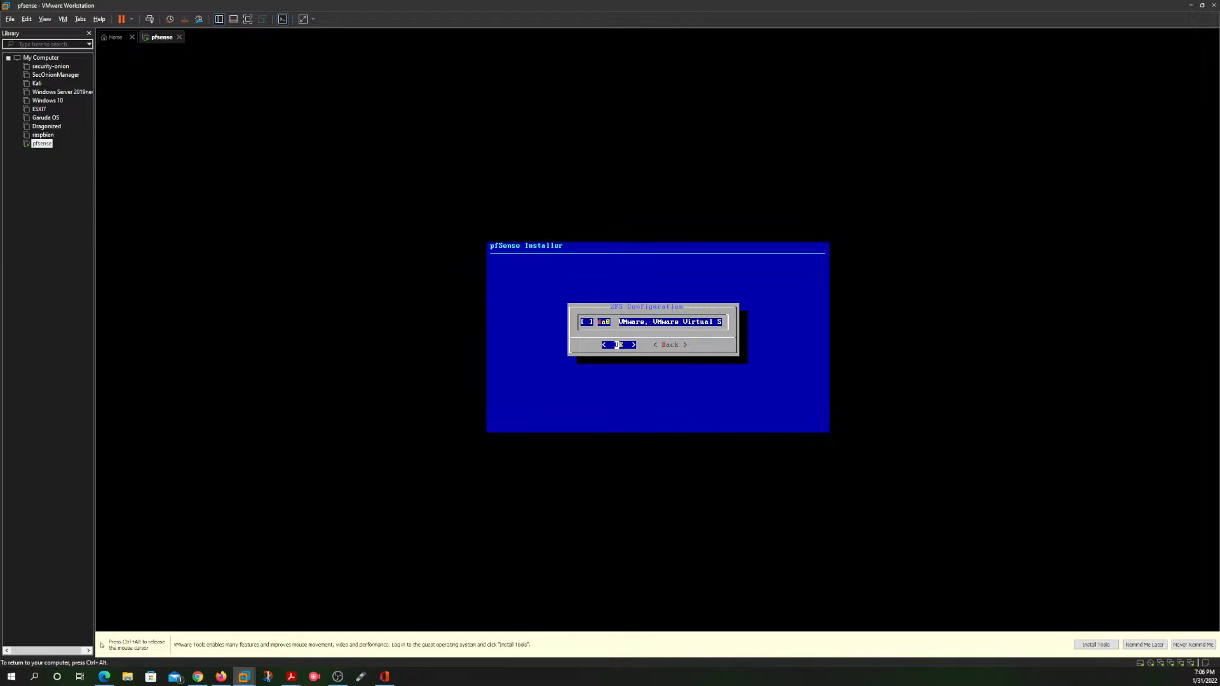
key(space)
key(Return)
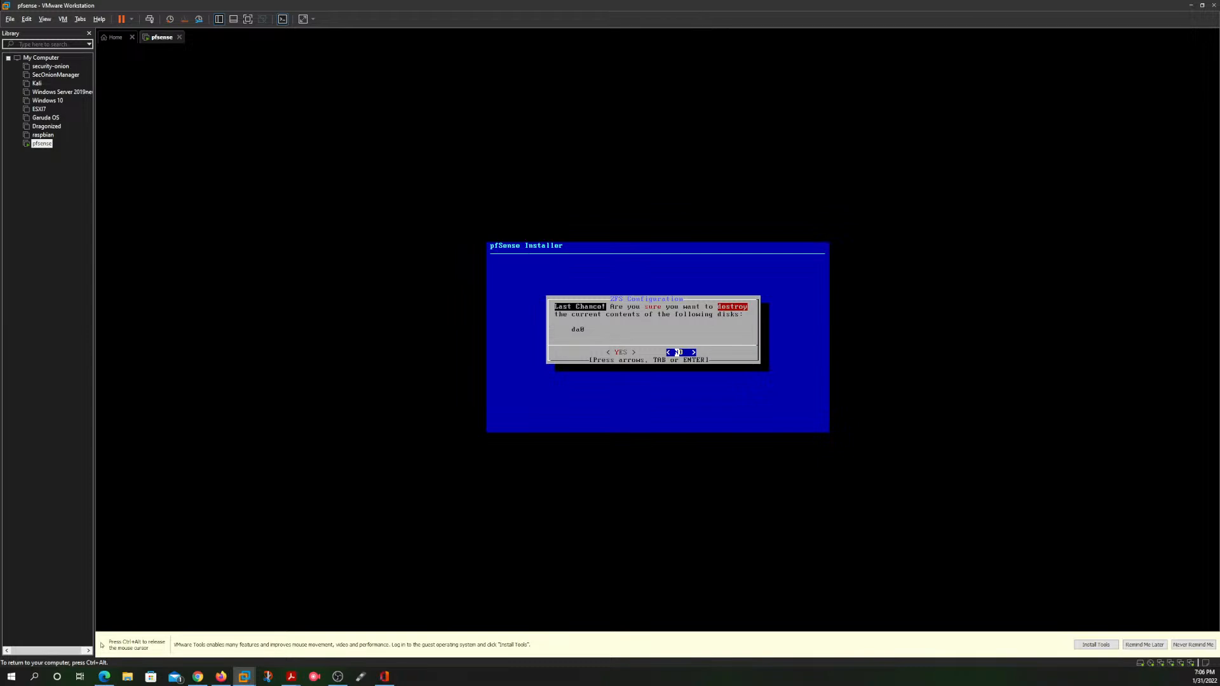
Step: Back out of the last-chance disk erase confirmation to the ZFS configuration options
key(Tab)
key(Tab)
key(Tab)
key(Tab)
key(Tab)
key(Tab)
key(Return)
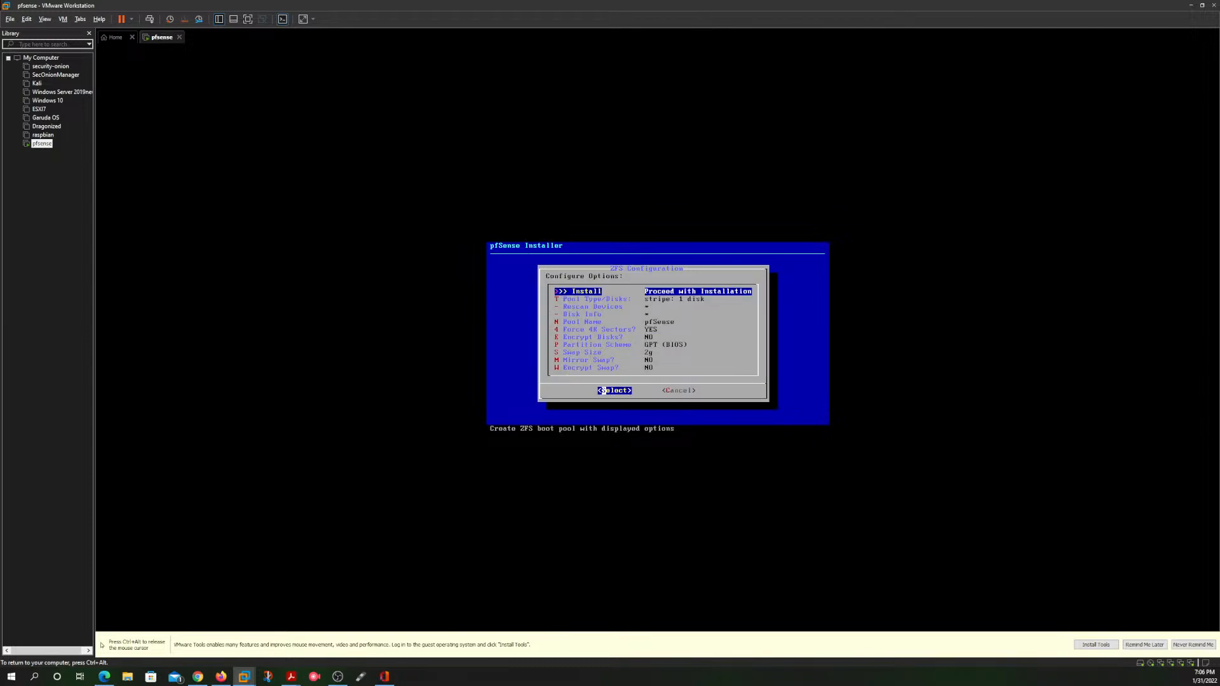
Step: Reconfigure the pool as a stripe with disk da0 selected, proceed with the installation and decline erasing the disk
key(Down)
key(Return)
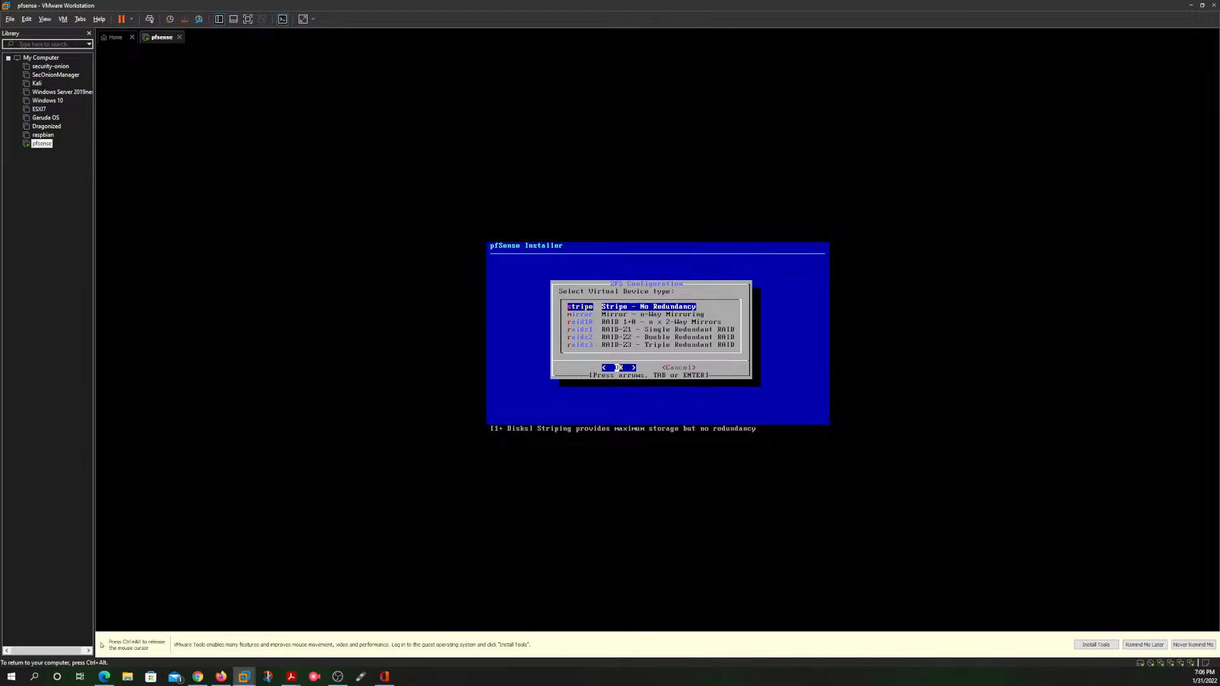
key(Return)
key(Return)
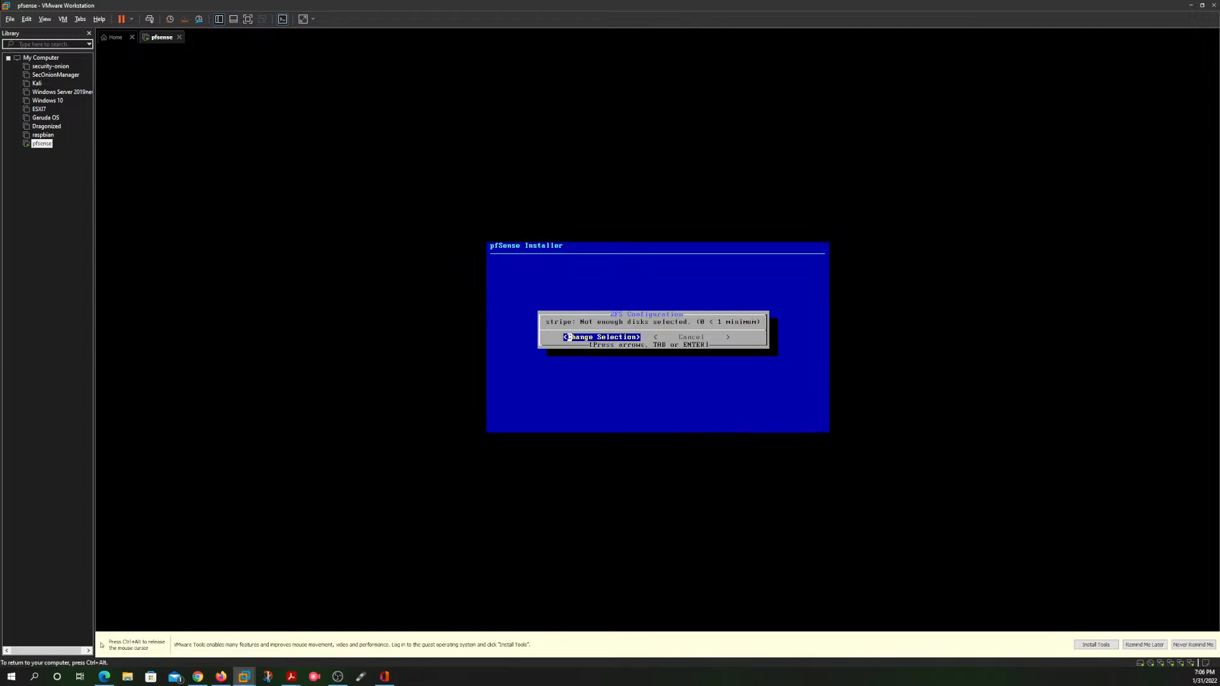
key(Return)
key(space)
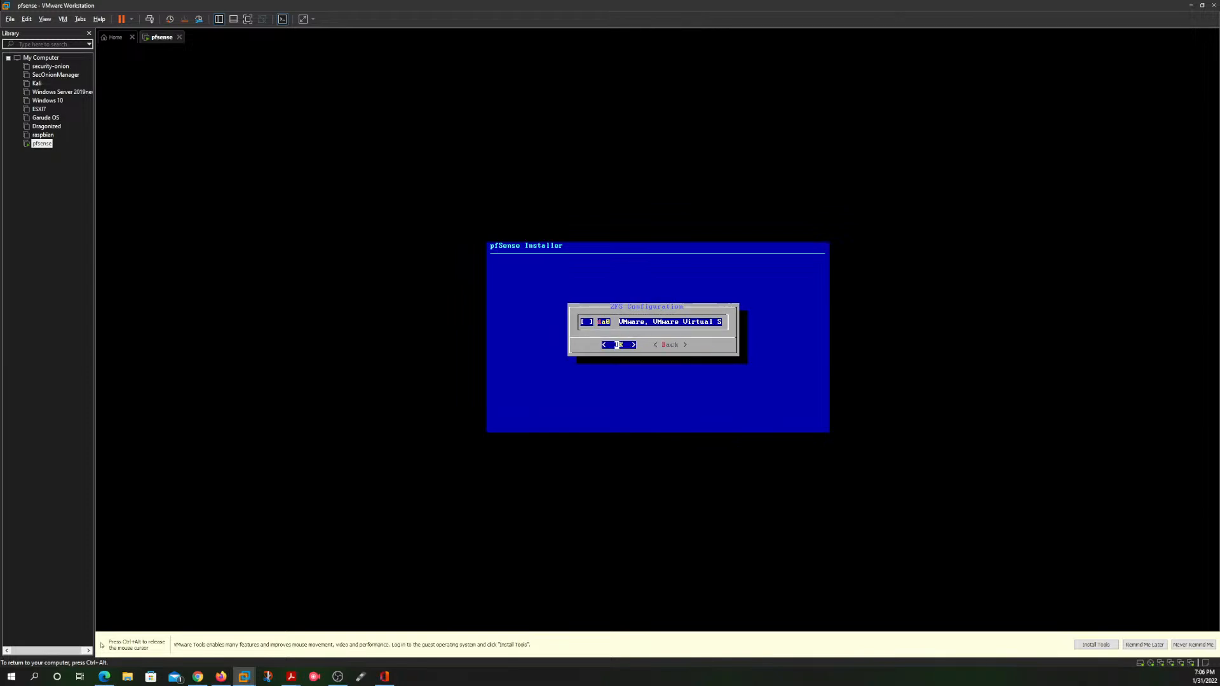
key(Return)
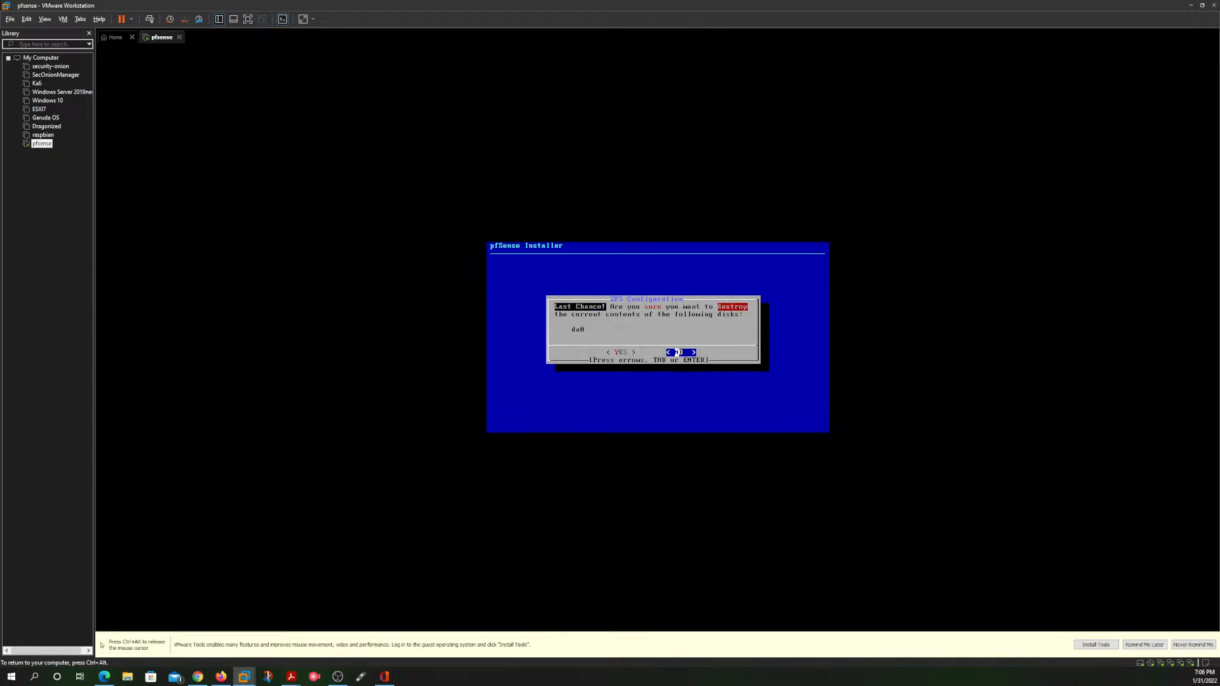
key(Return)
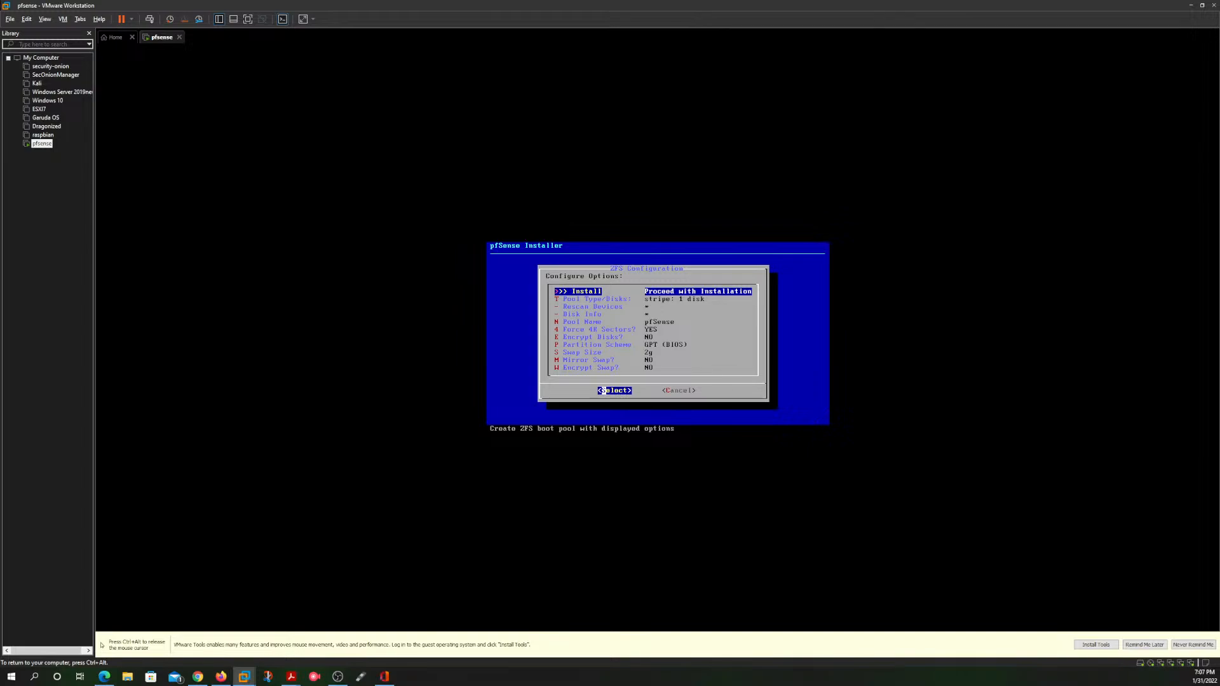
Step: Look through the virtual device types, try to configure the pool as an n-way mirror on disk da0, and cancel the disk selection
key(Return)
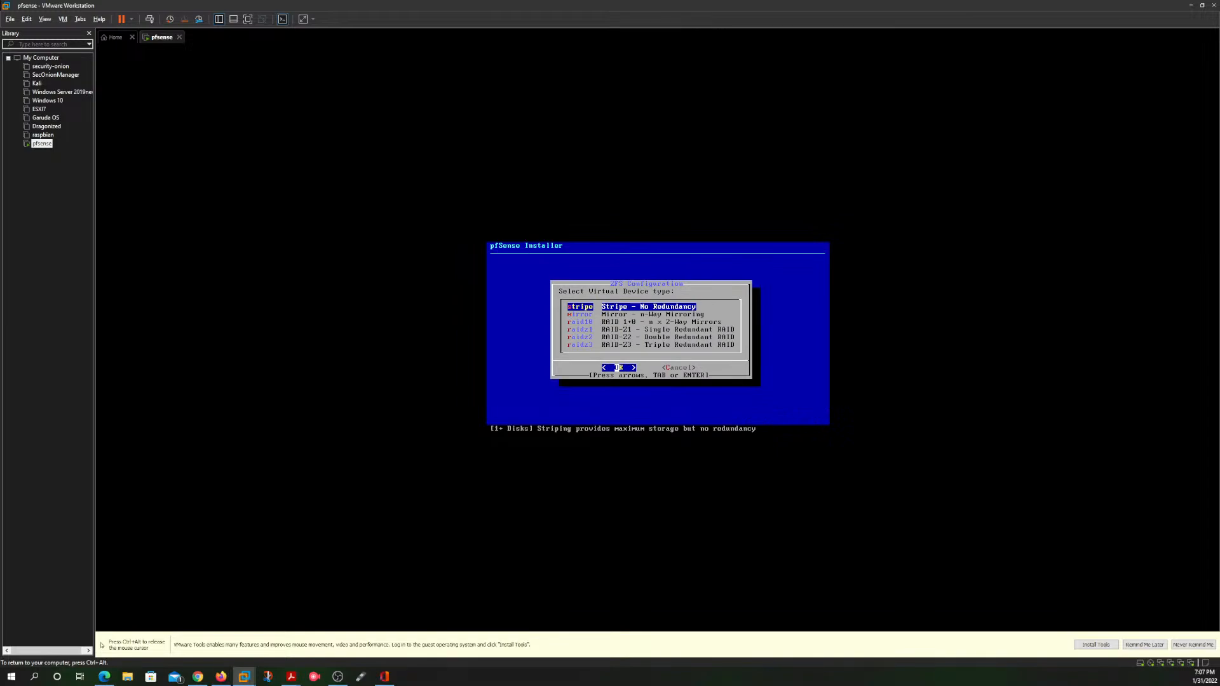
key(Down)
key(Down)
key(Down)
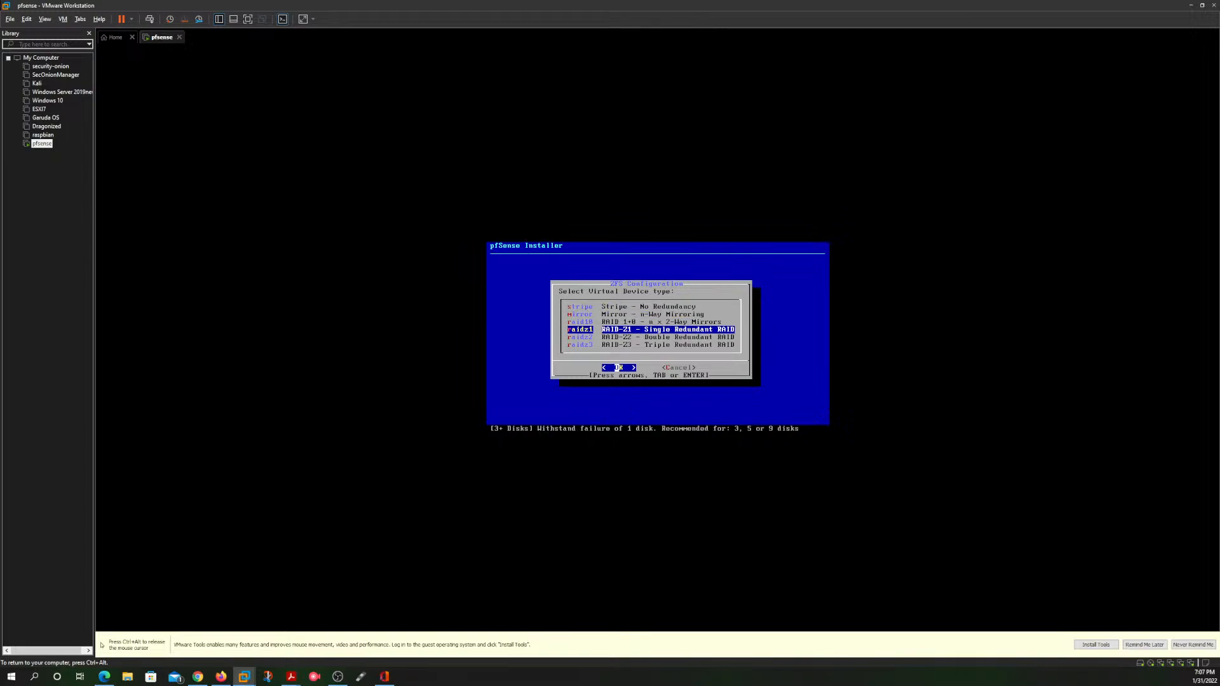
key(Down)
key(Down)
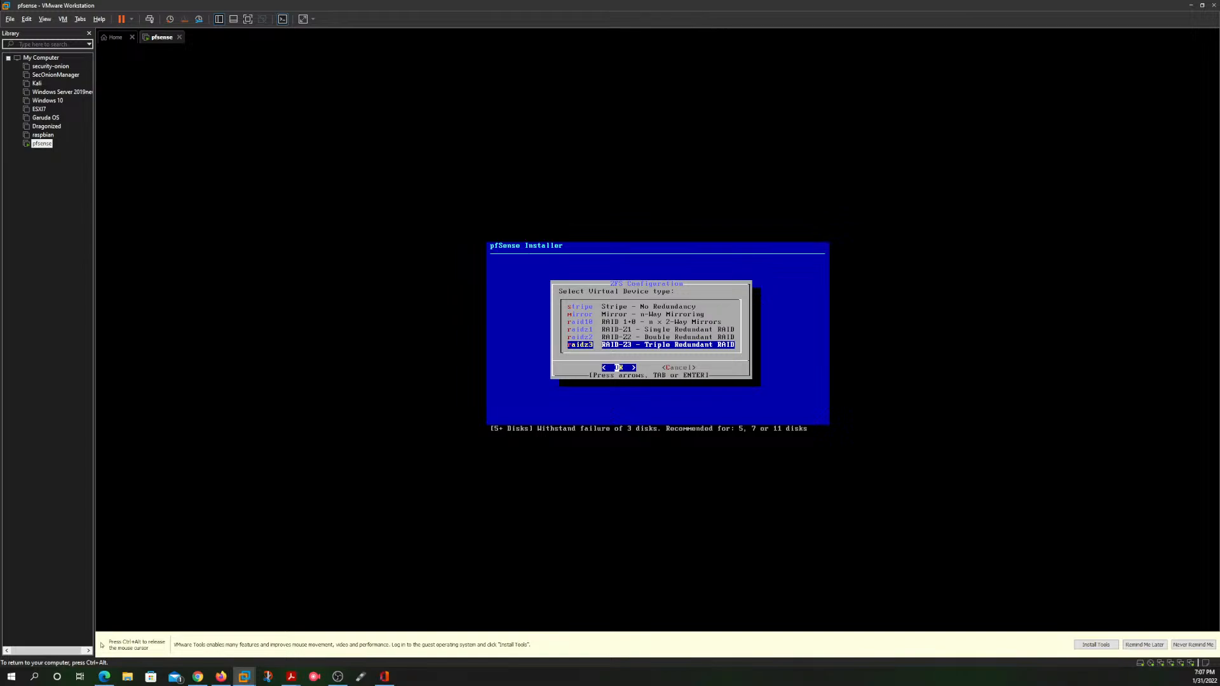
key(Up)
key(Up)
key(Up)
key(Up)
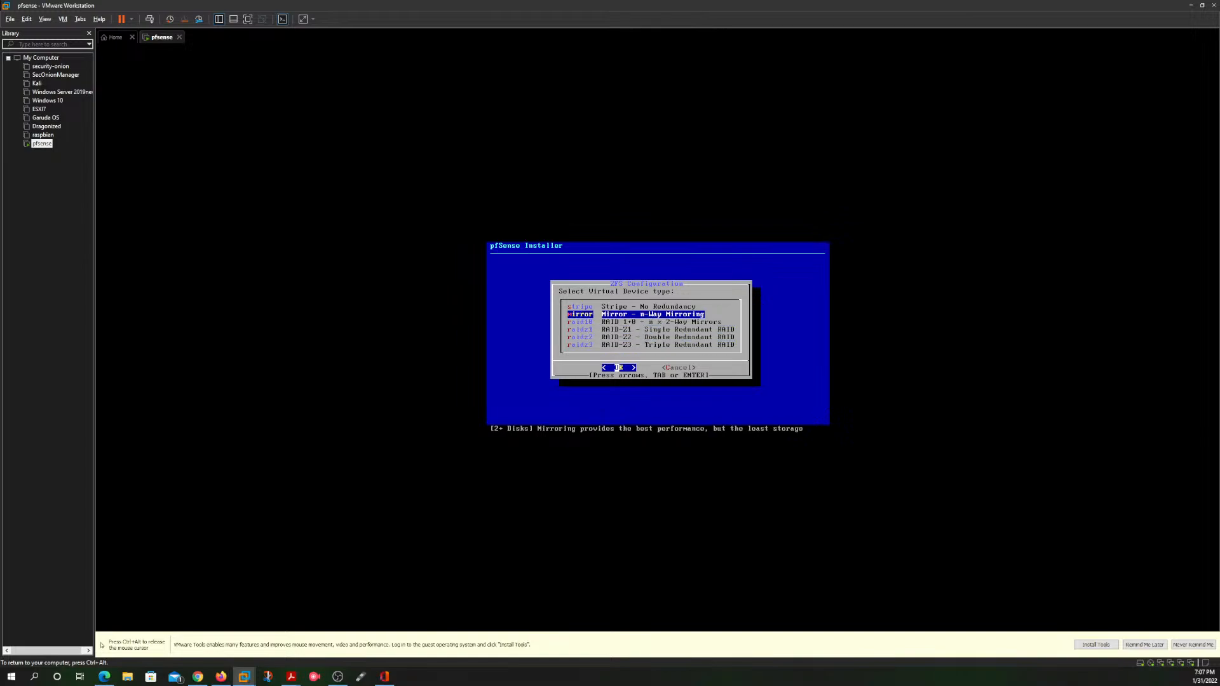
key(Return)
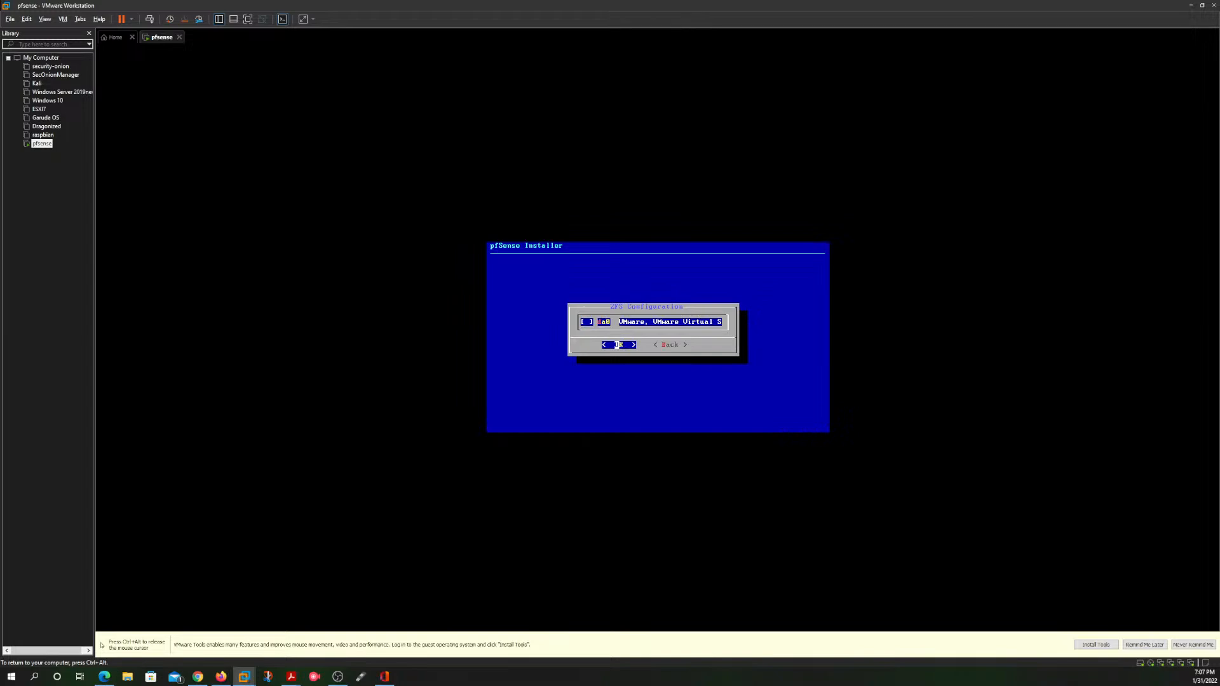
key(Return)
key(Return)
key(Return)
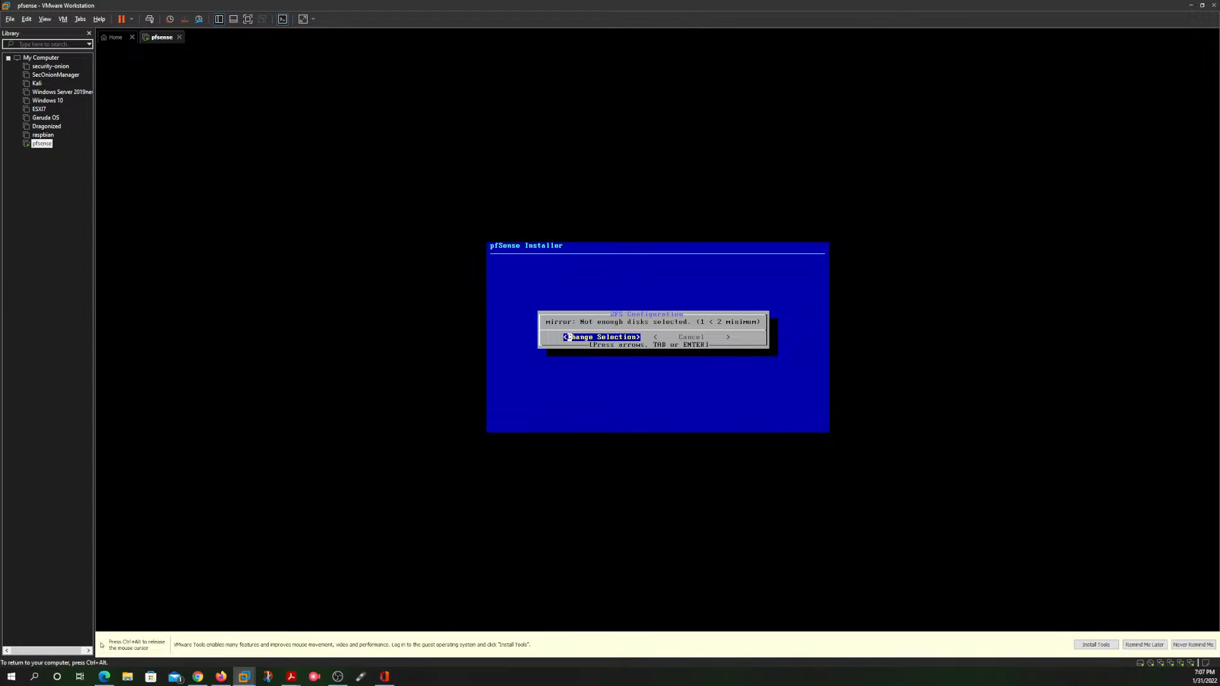
key(Right)
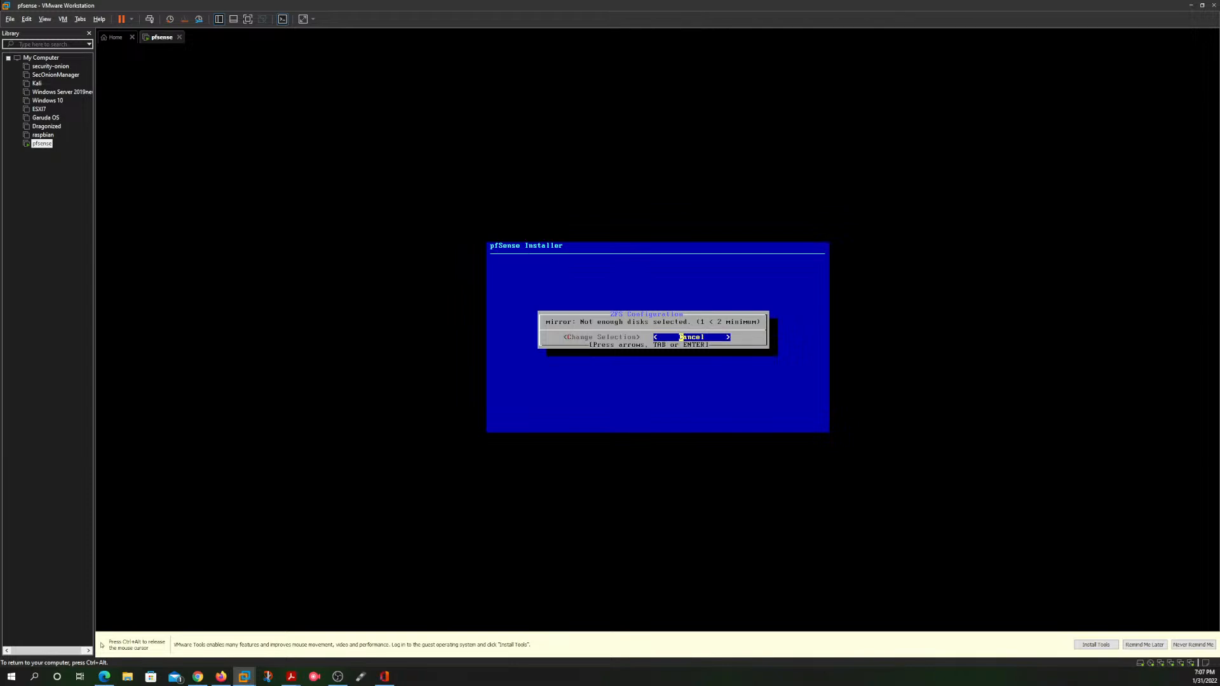
key(Return)
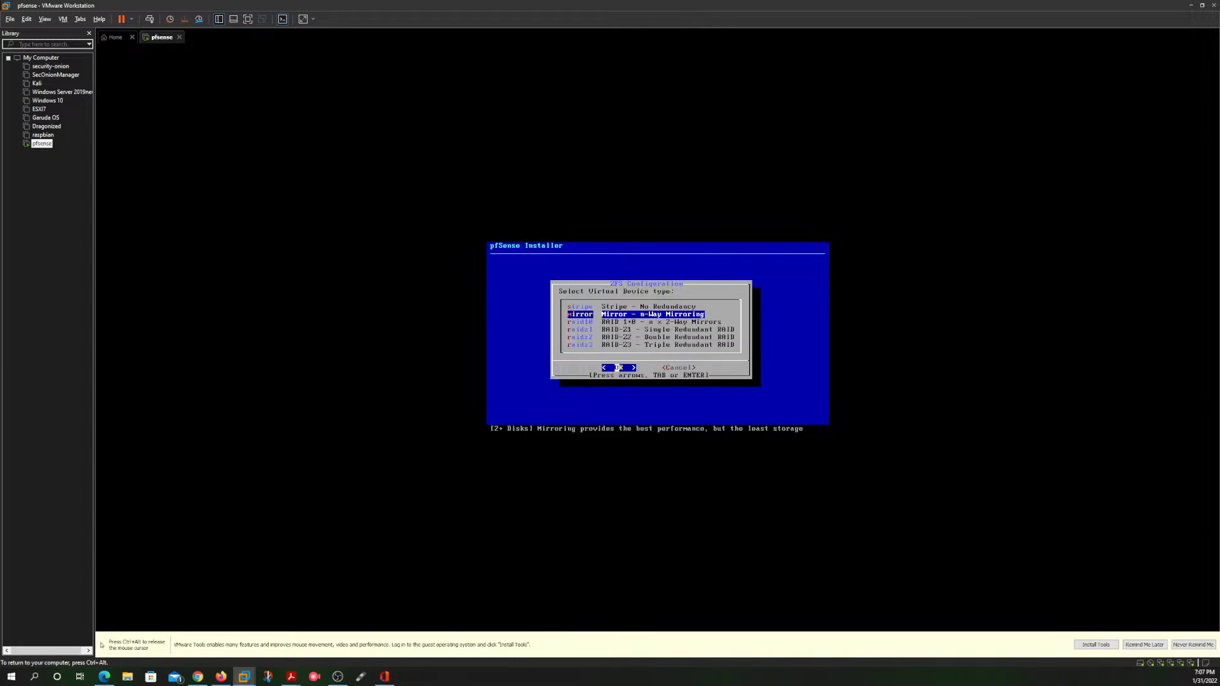
Step: Try to configure the pool as raidz1 (single redundant RAID) on disk da0, and cancel back to the virtual device types
key(Down)
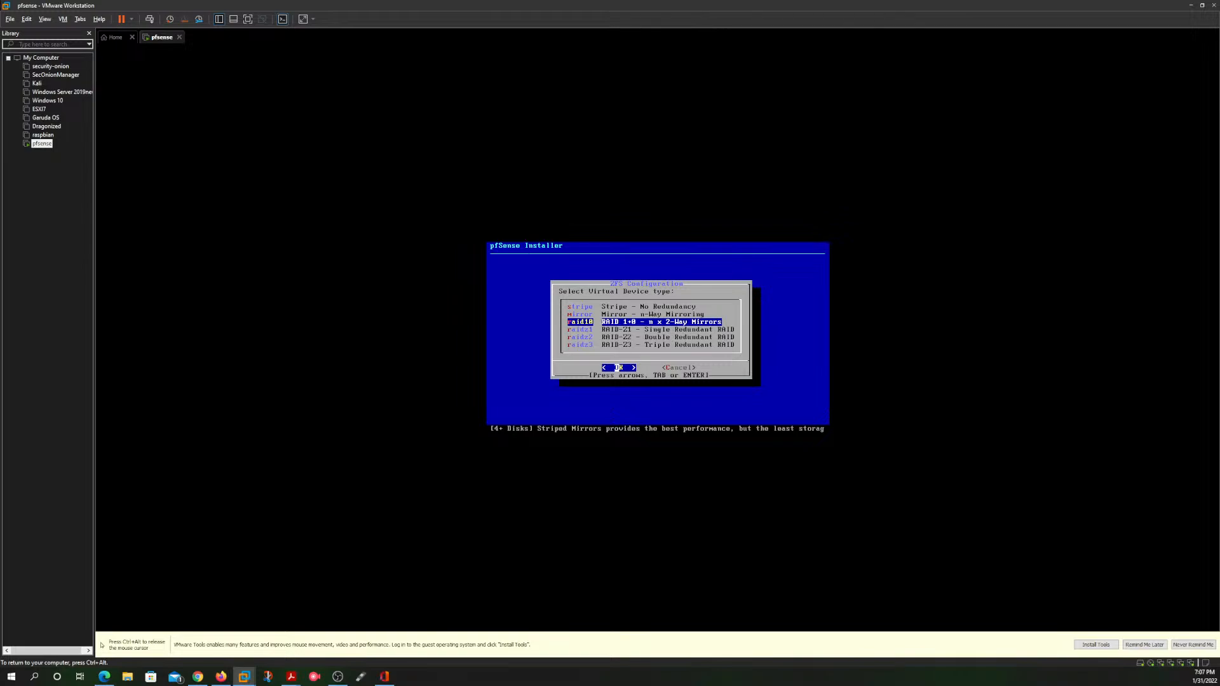
key(Down)
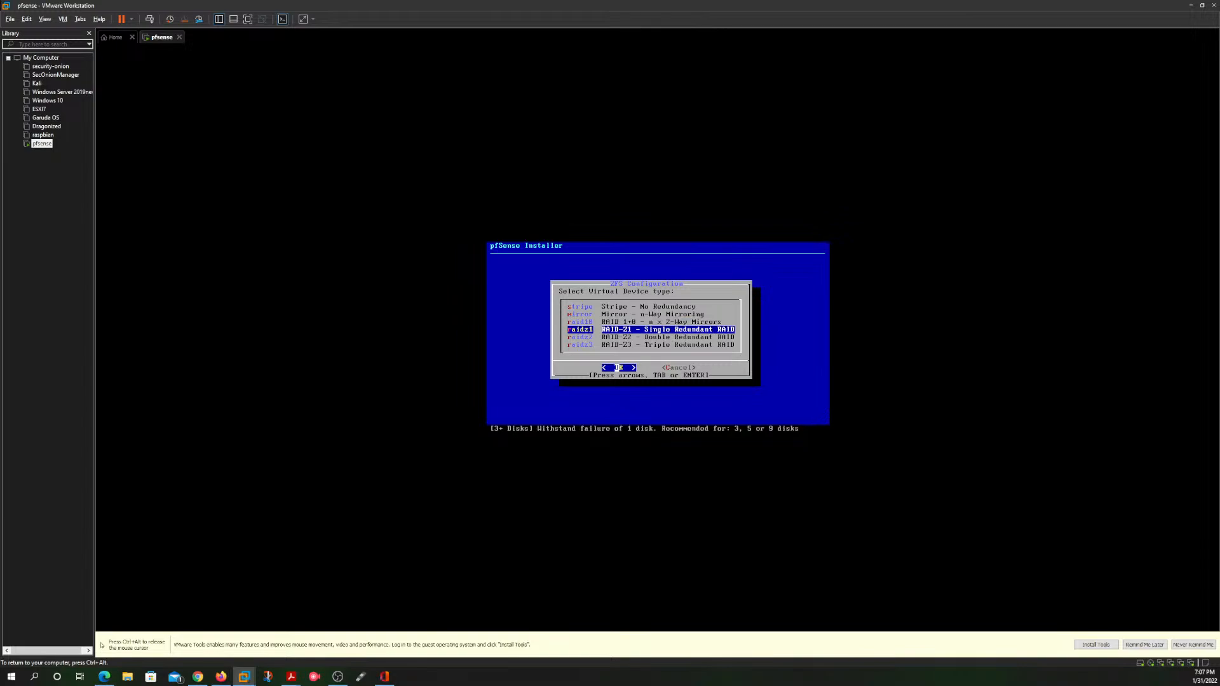
key(Return)
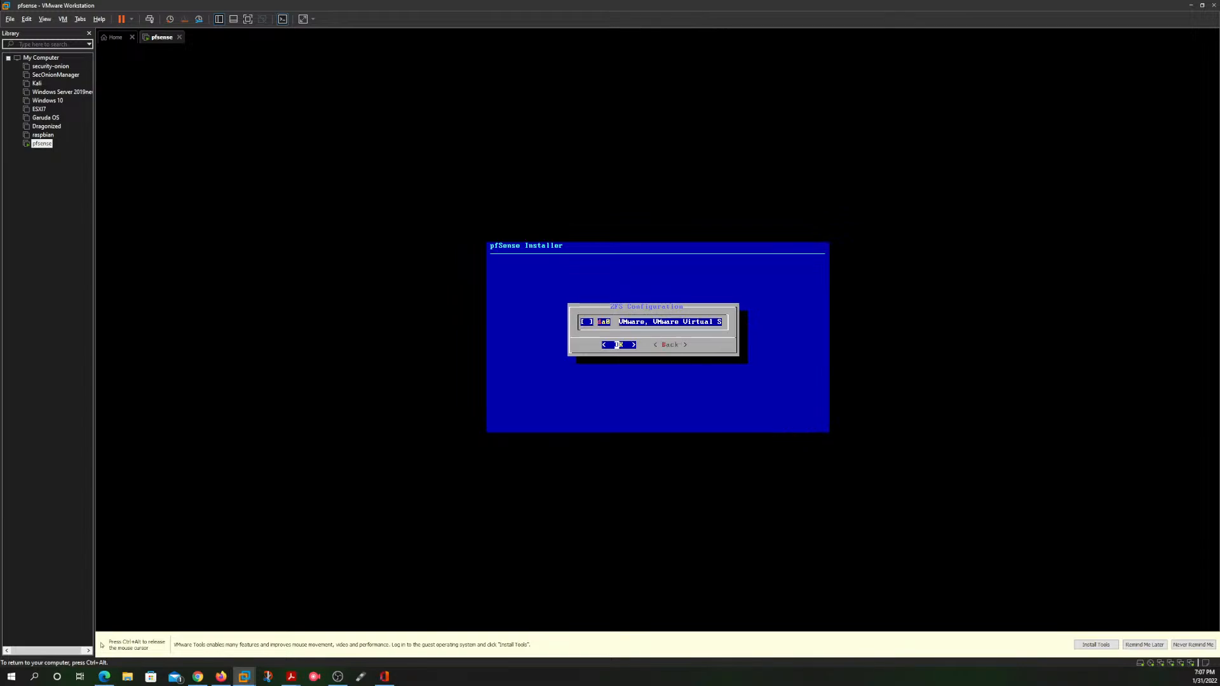
key(Return)
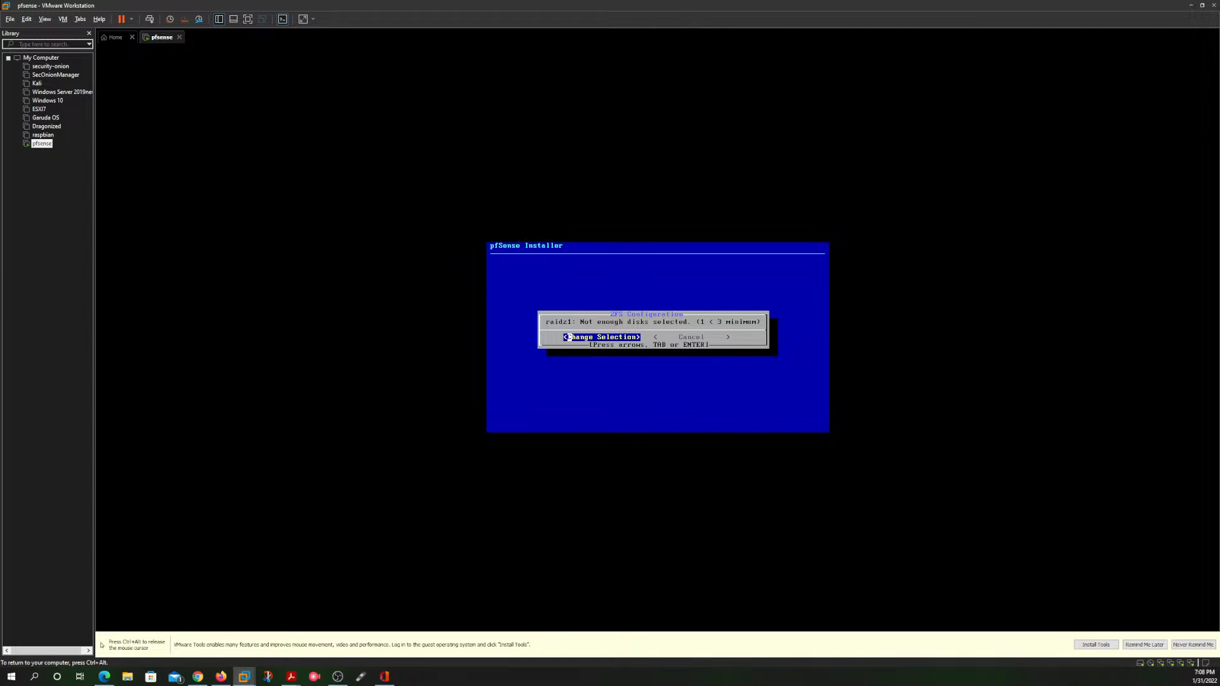
key(Return)
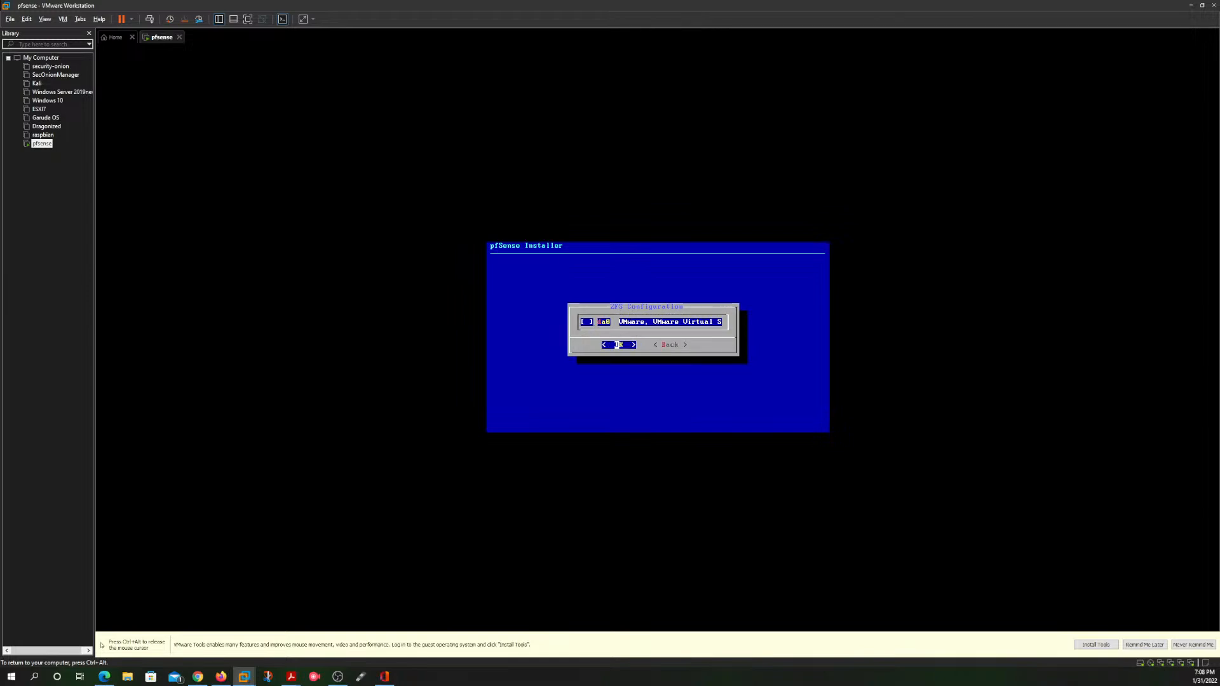
key(Return)
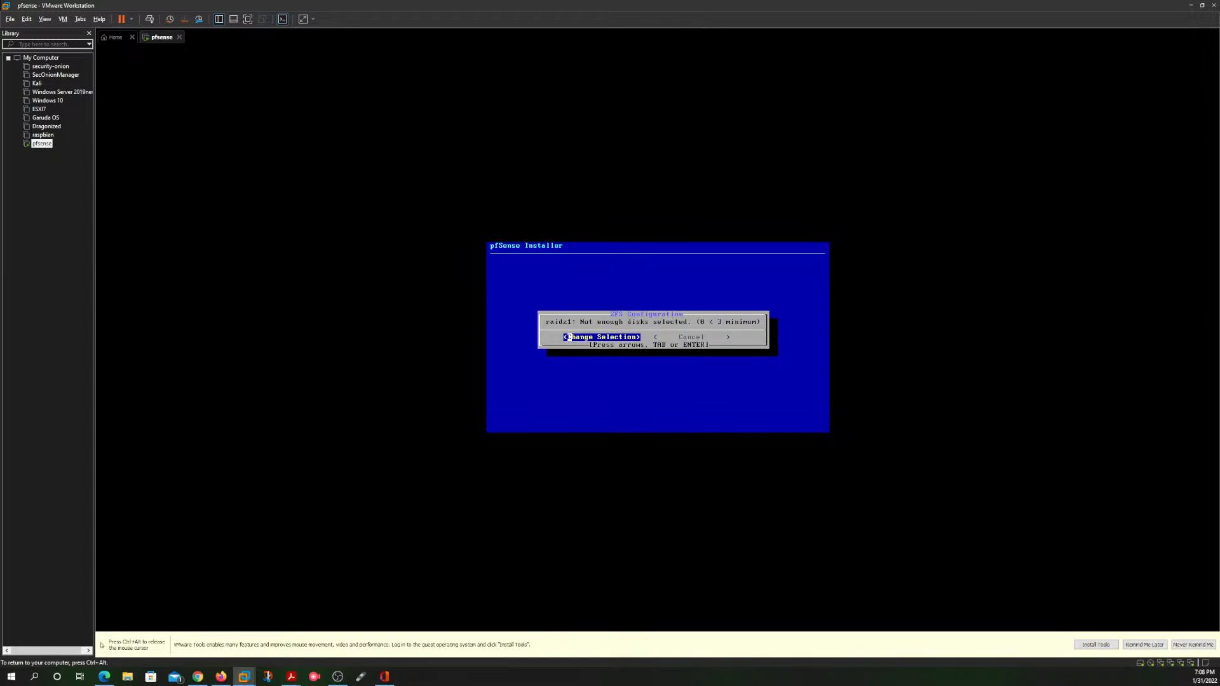
key(Return)
key(Return)
key(Return)
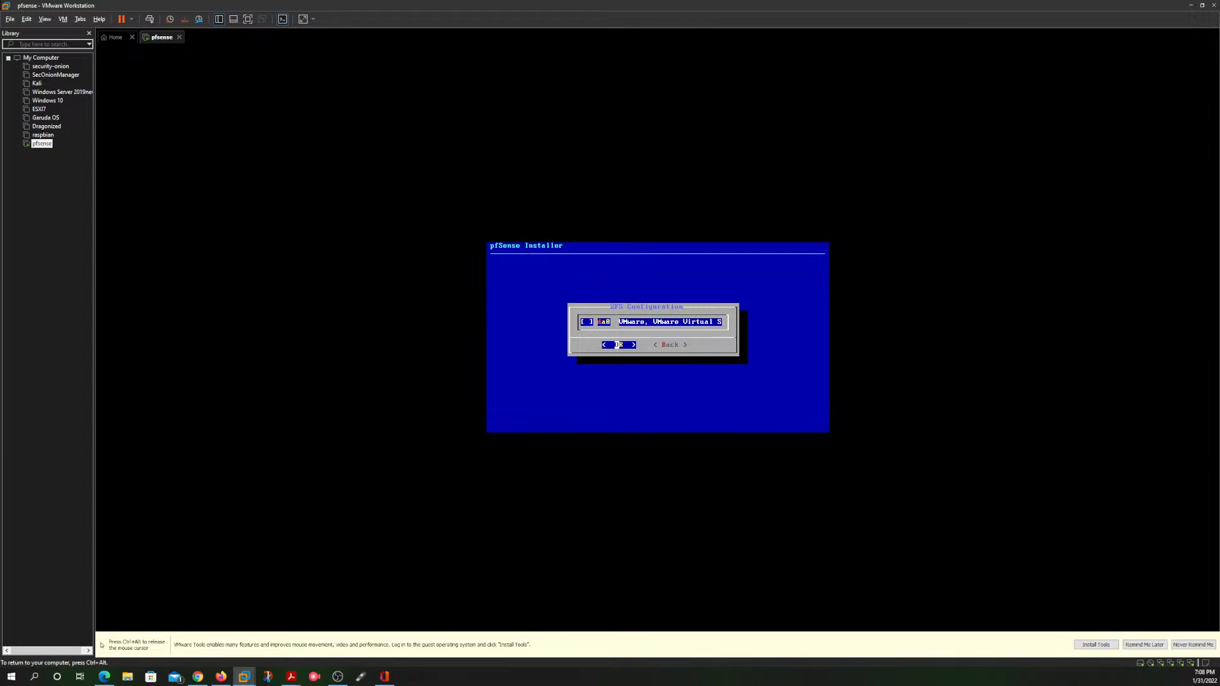
key(Return)
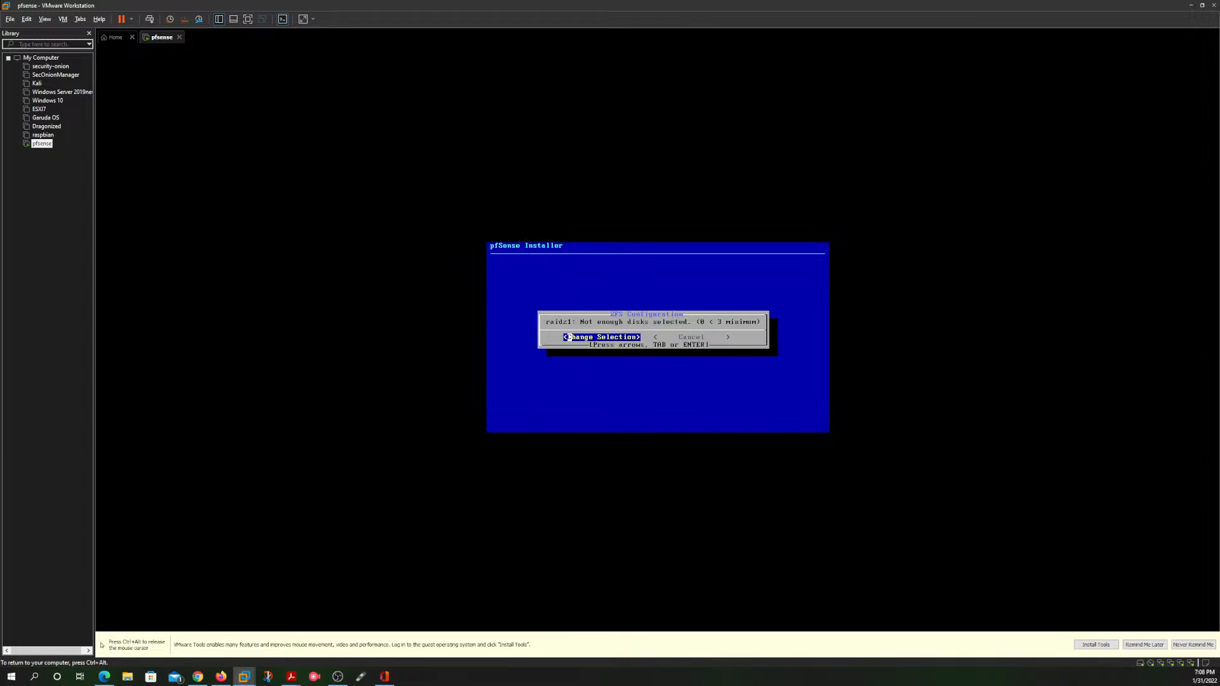
key(Right)
key(Left)
key(Right)
key(Return)
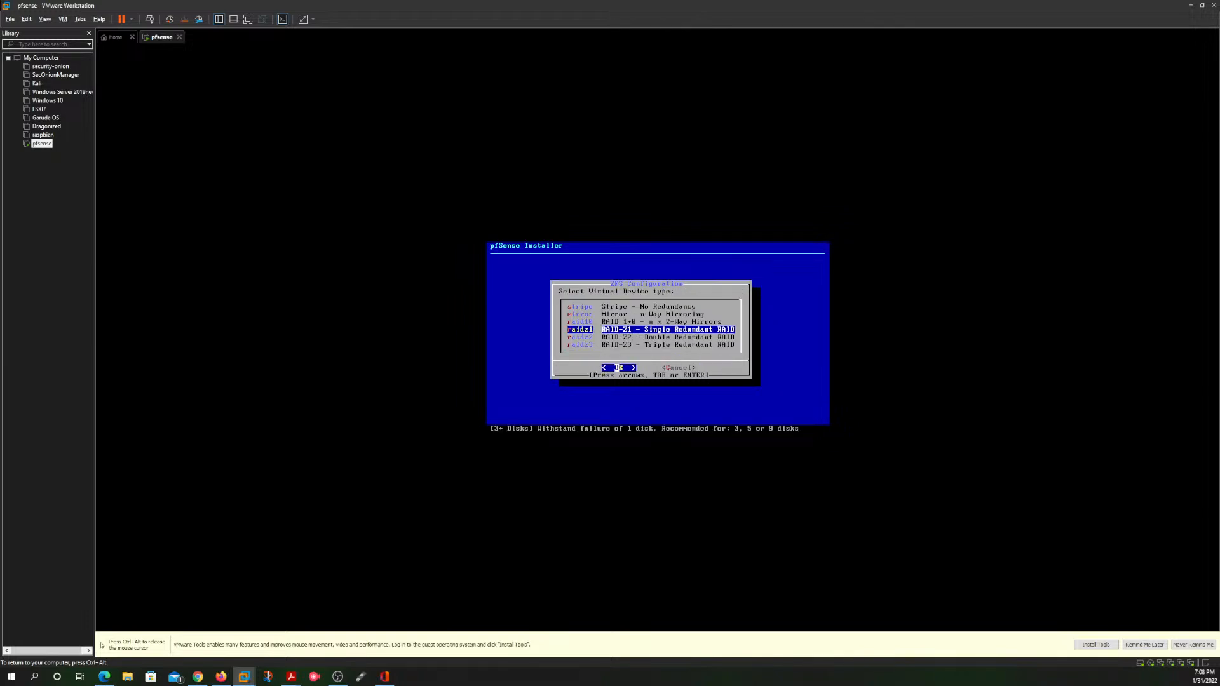
Step: Retry the raidz1 pool with disk da0 selected, and go back from the disk selection to the virtual device types
key(Return)
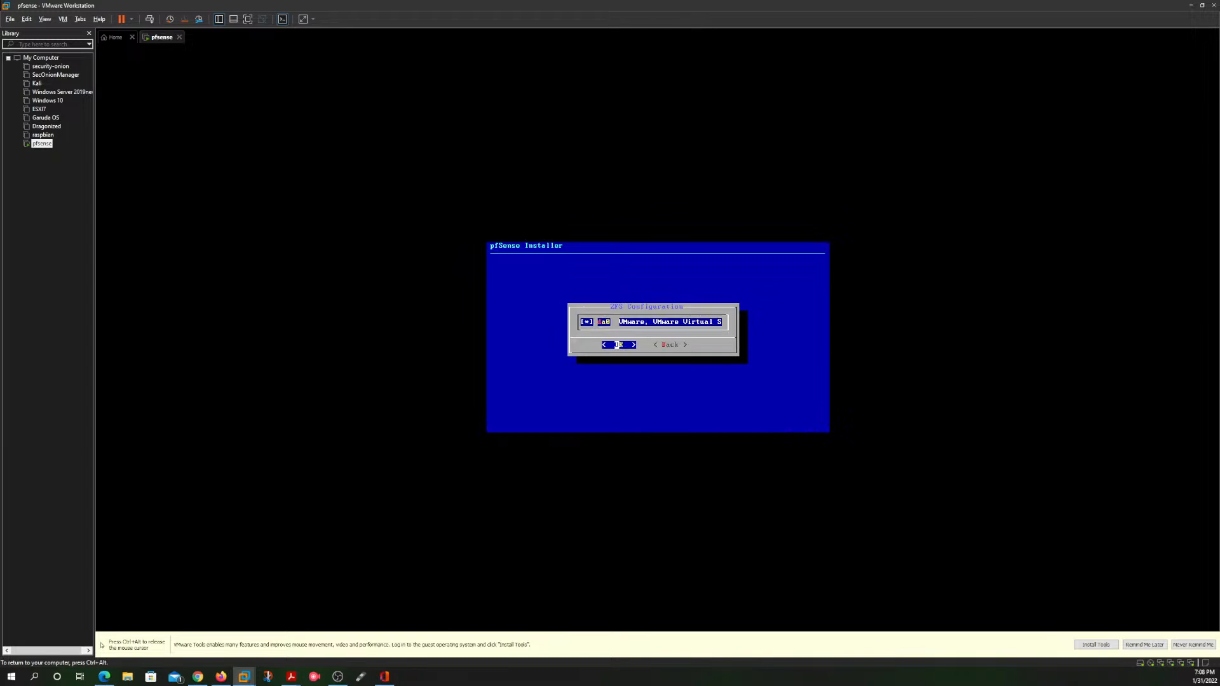
key(Return)
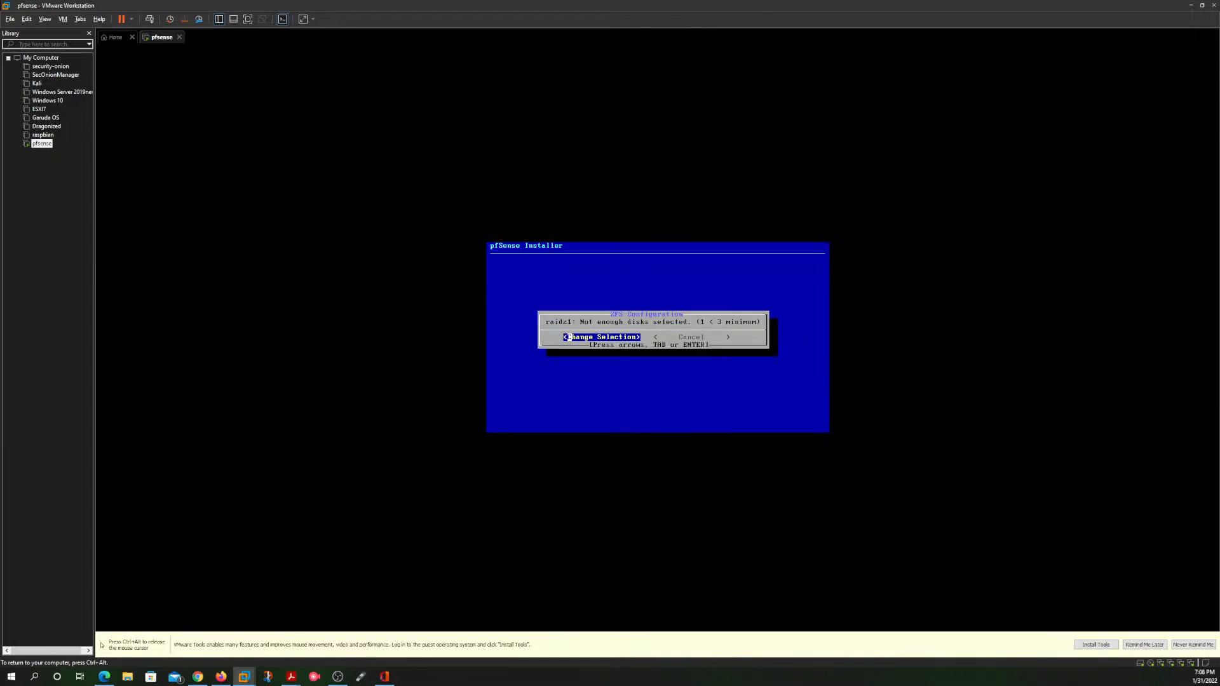
key(Return)
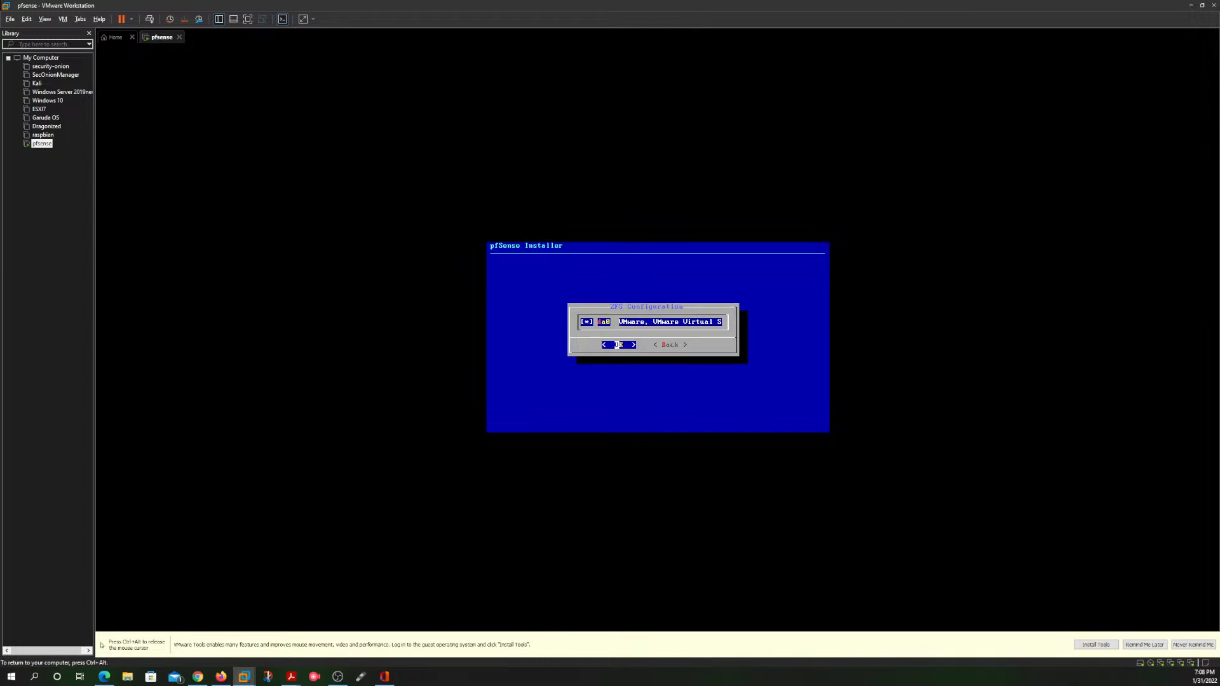
key(Return)
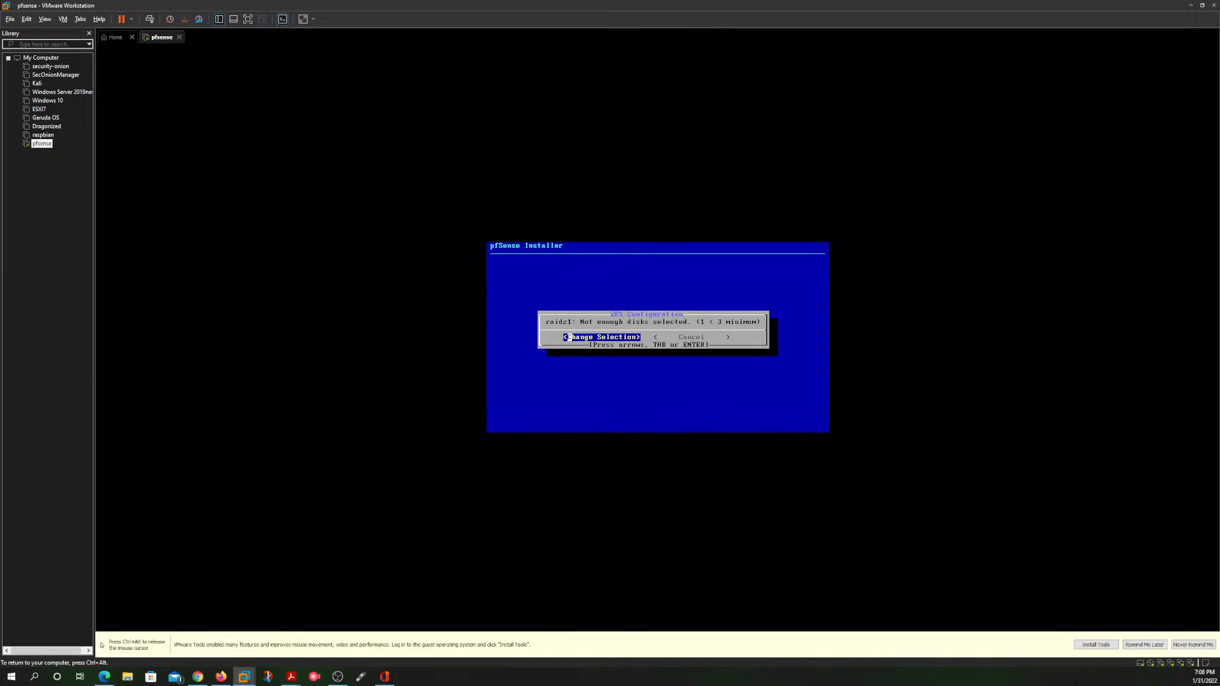
key(Return)
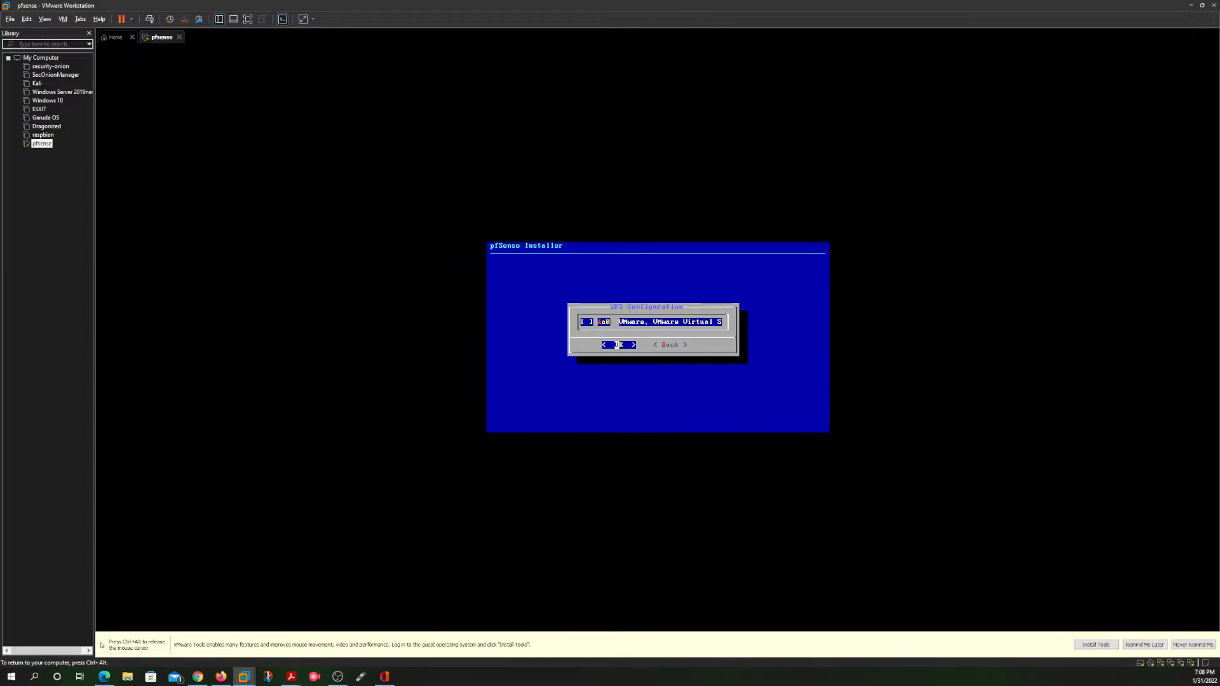
key(Tab)
key(Return)
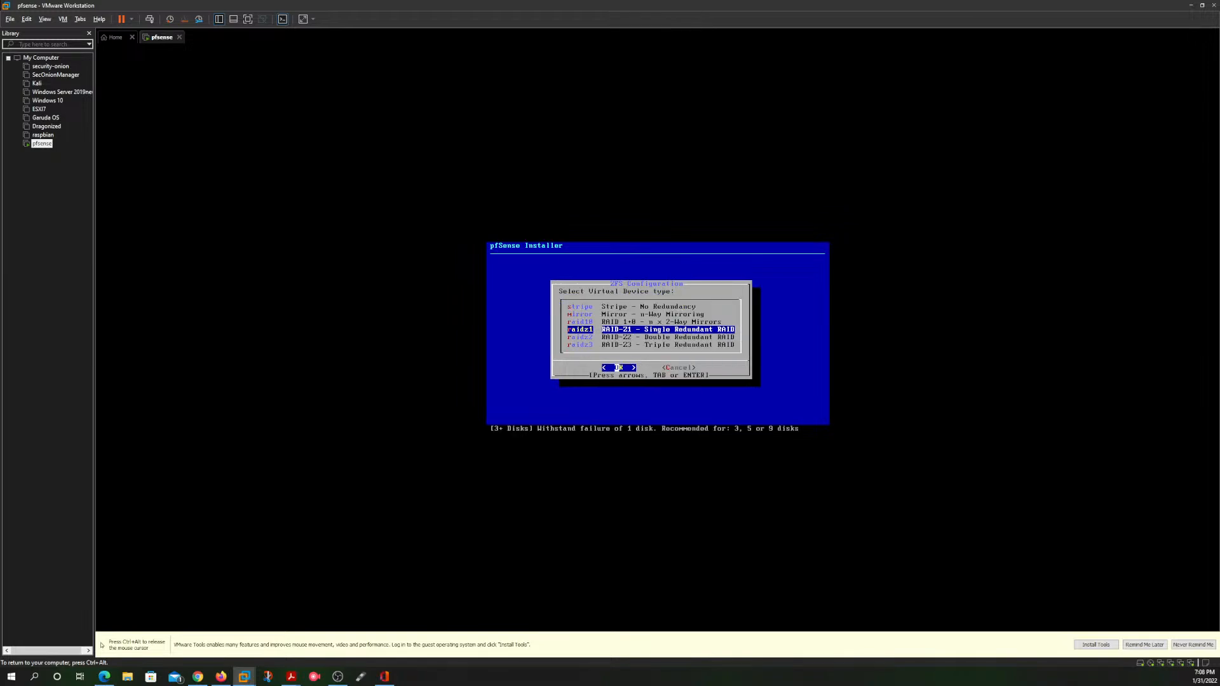
Step: Try to configure the pool as a stripe without a disk selected, and cancel back to the virtual device types
key(Up)
key(Up)
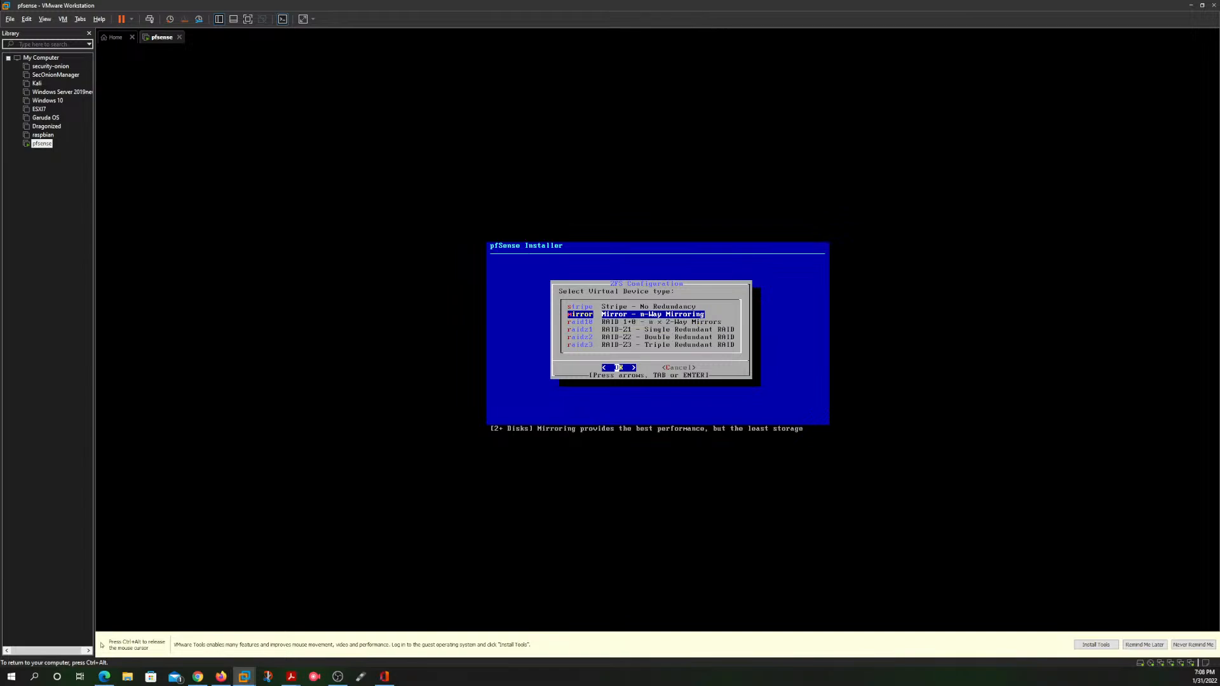
key(Up)
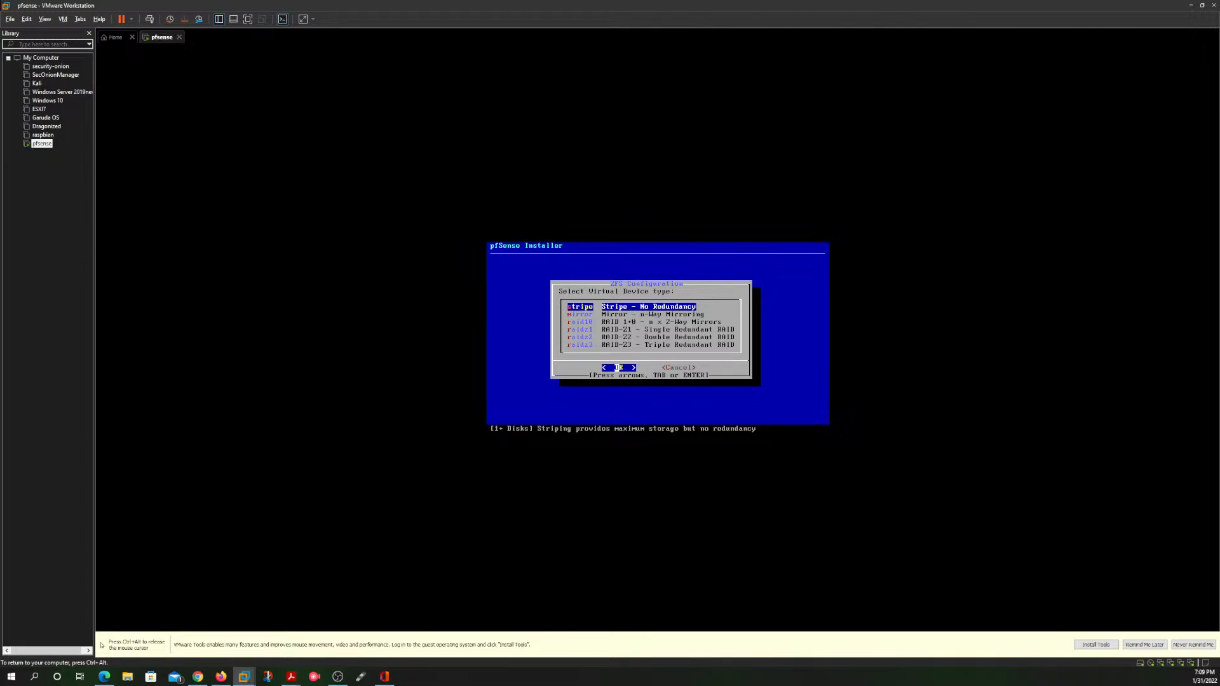
key(Return)
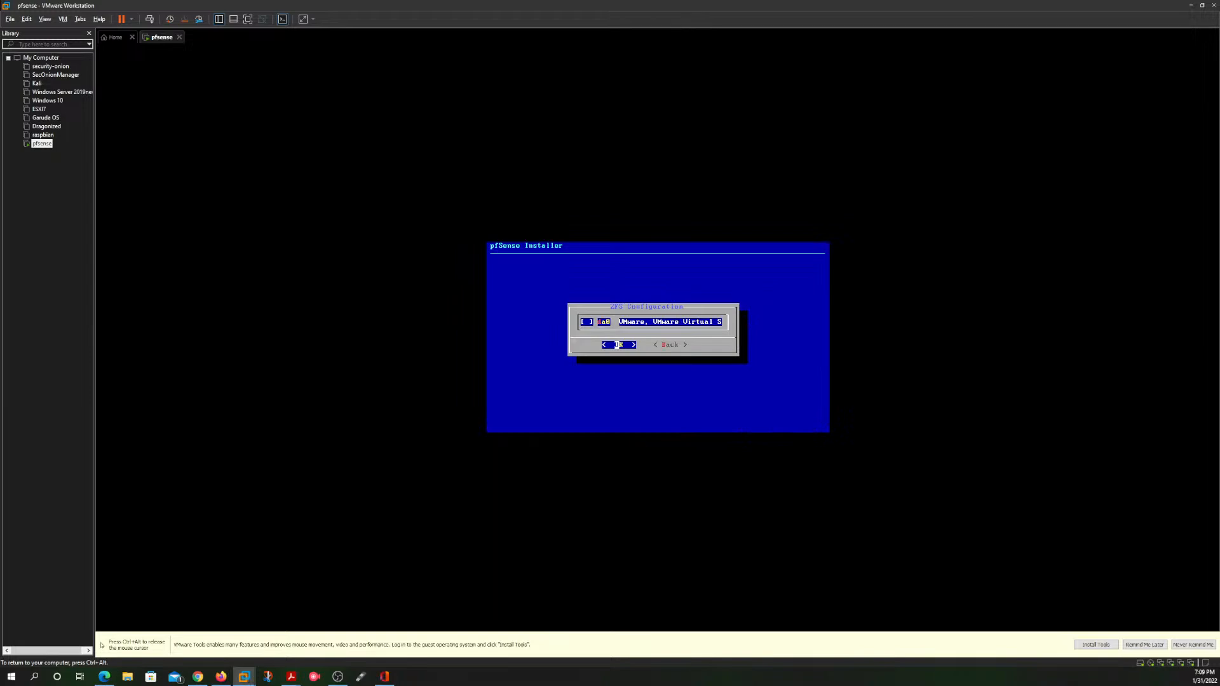
key(Return)
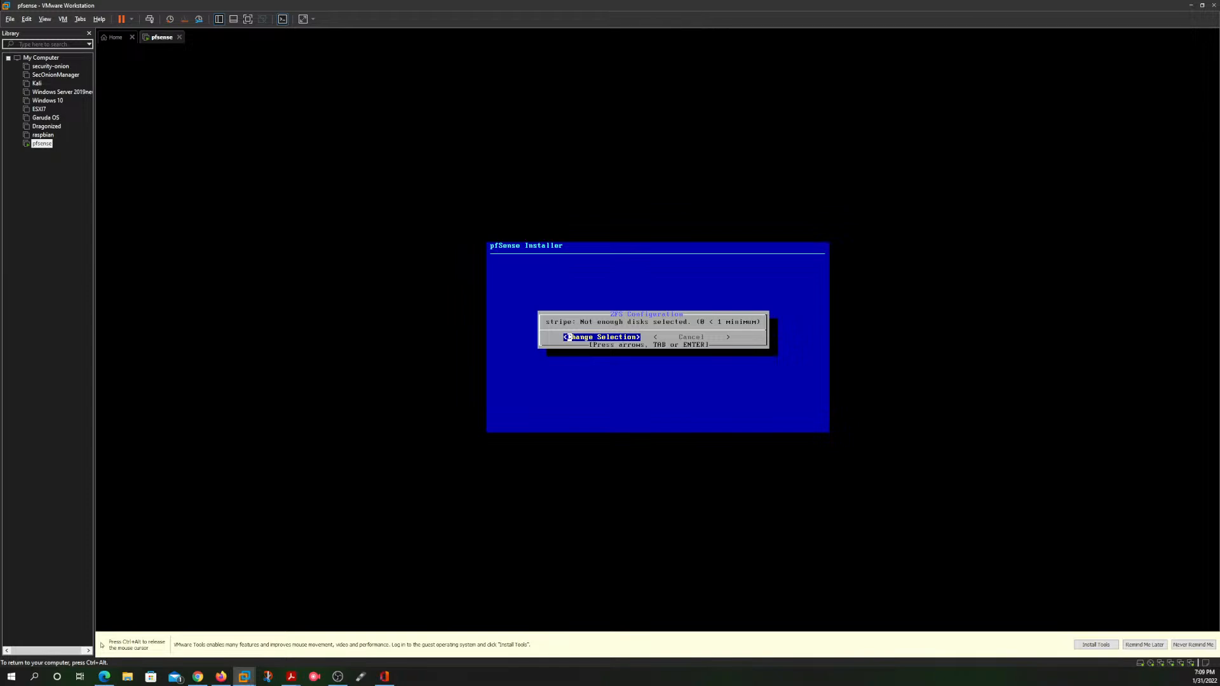
key(Return)
key(Return)
key(Right)
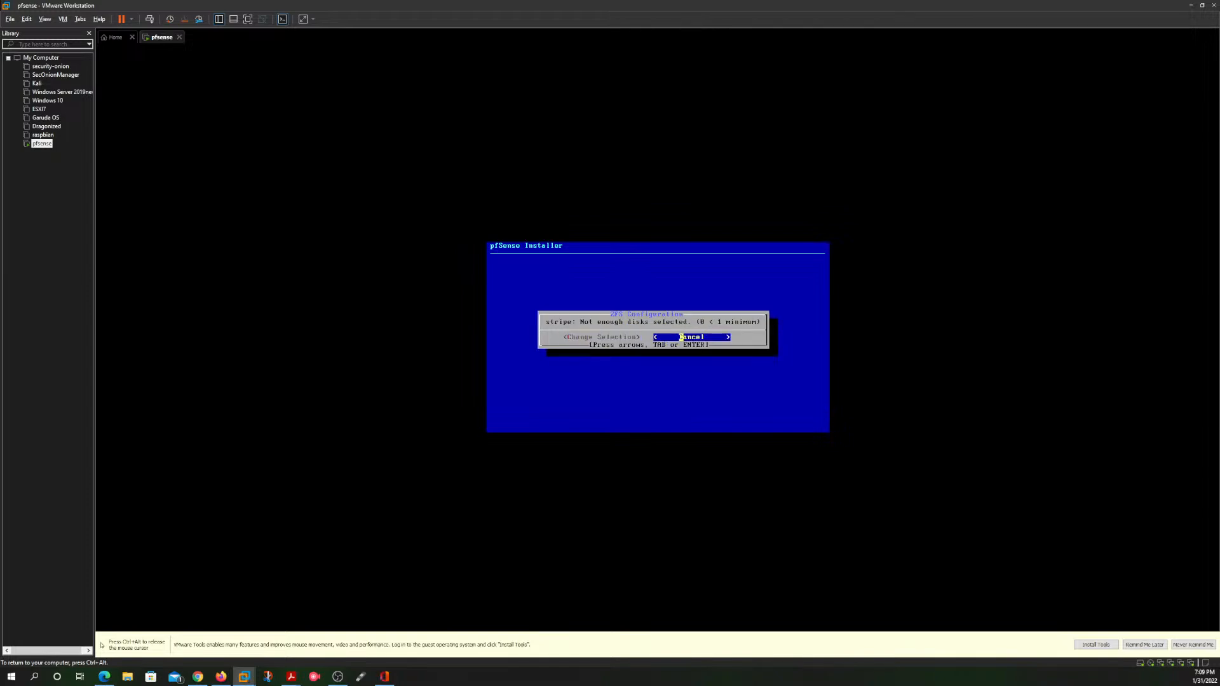
key(Return)
Step: Try to configure the pool as raid10 (n x 2-way mirrors) on disk da0, and go back to the virtual device types
key(Down)
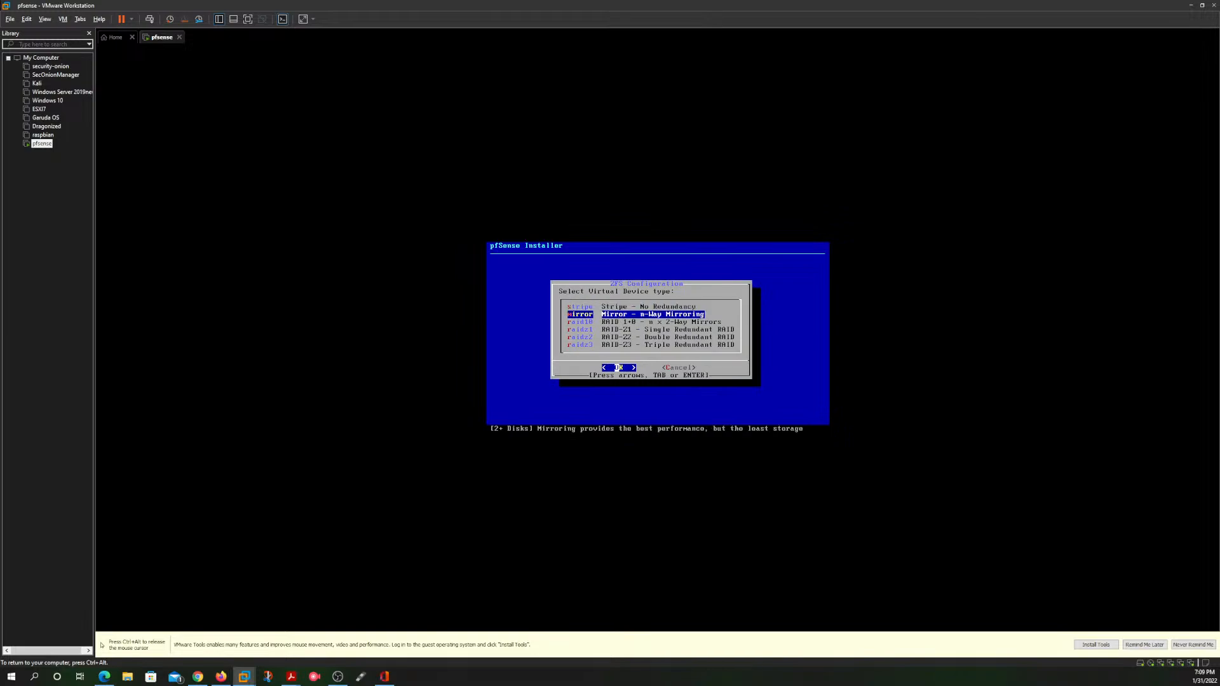
key(Down)
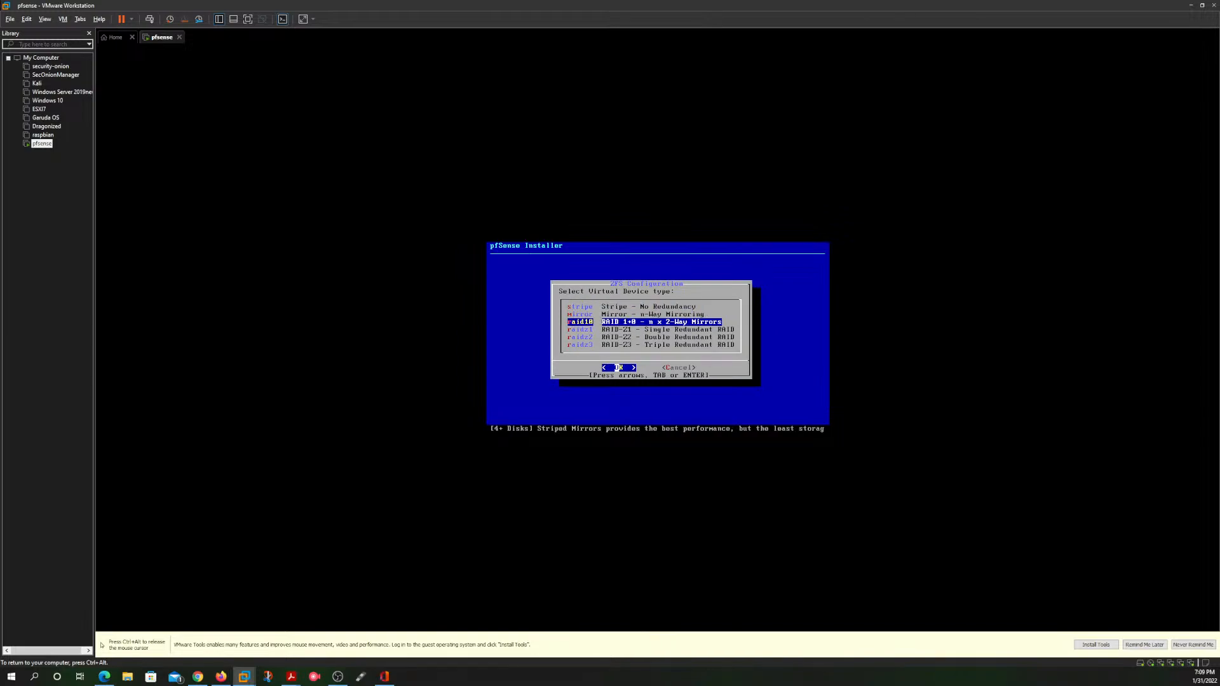
key(Return)
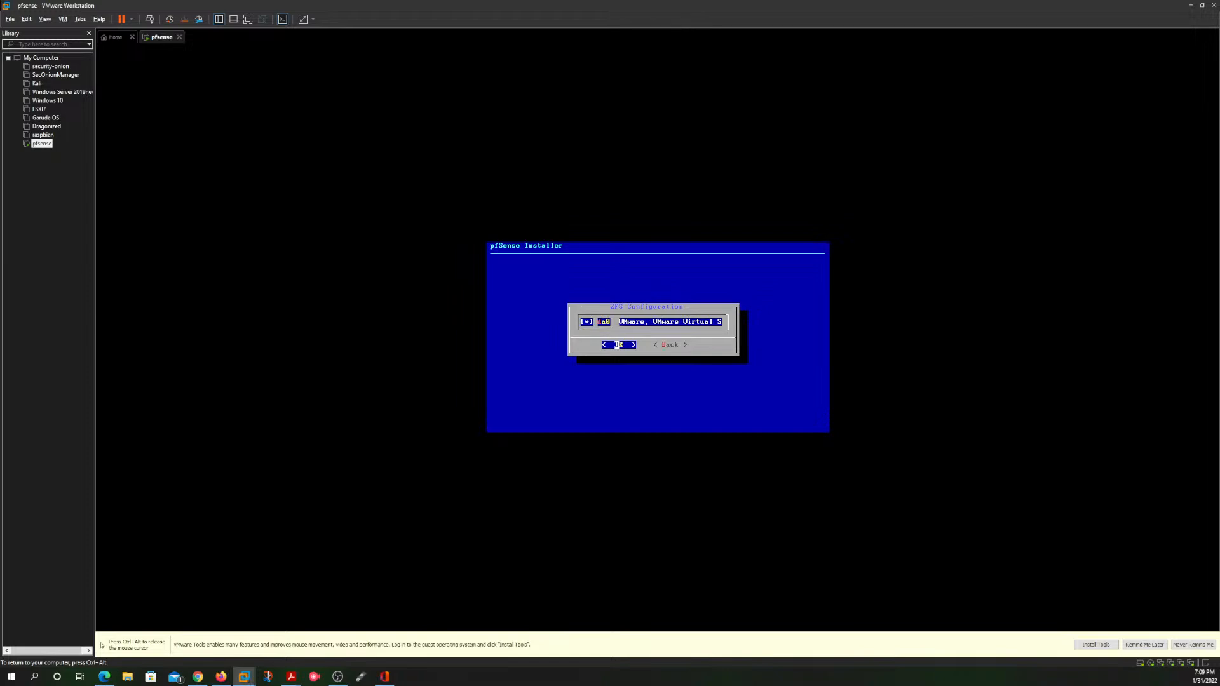
key(Return)
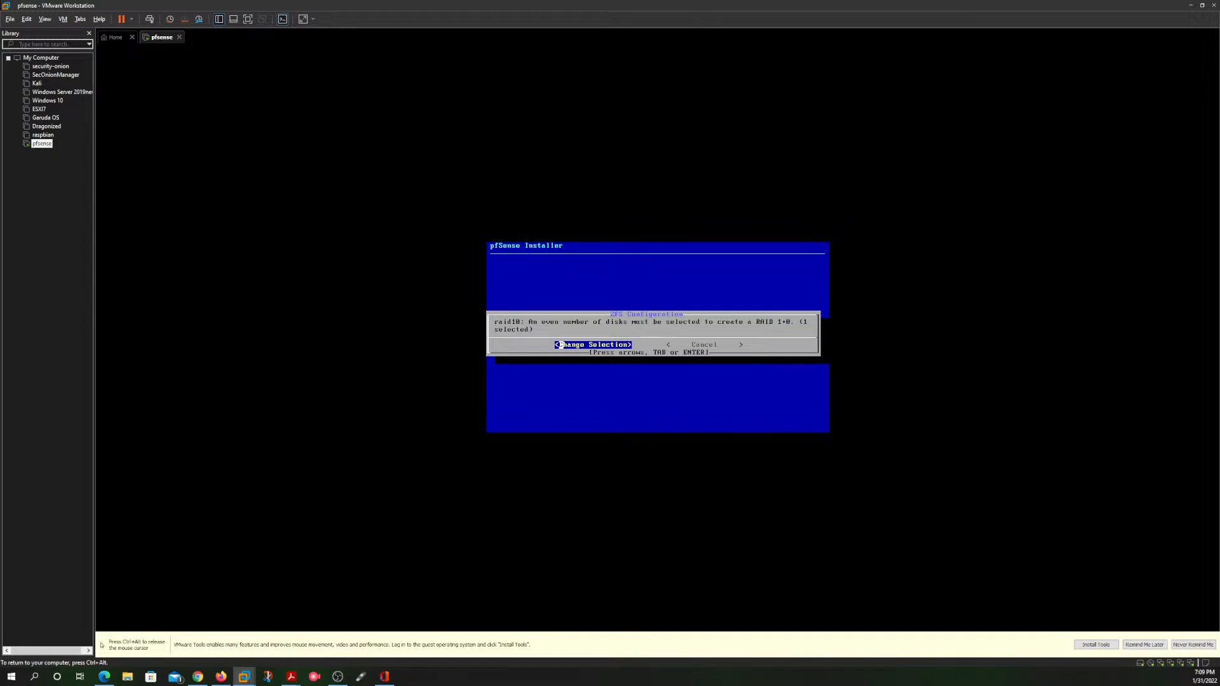
key(Return)
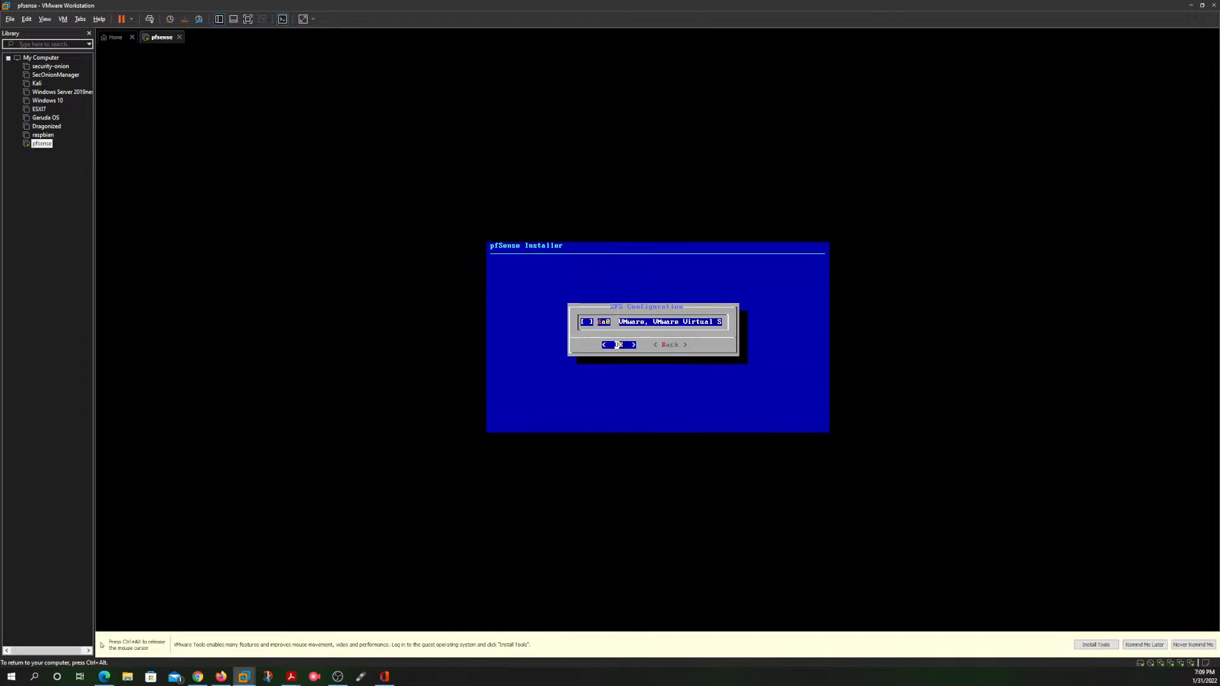
key(Tab)
key(Return)
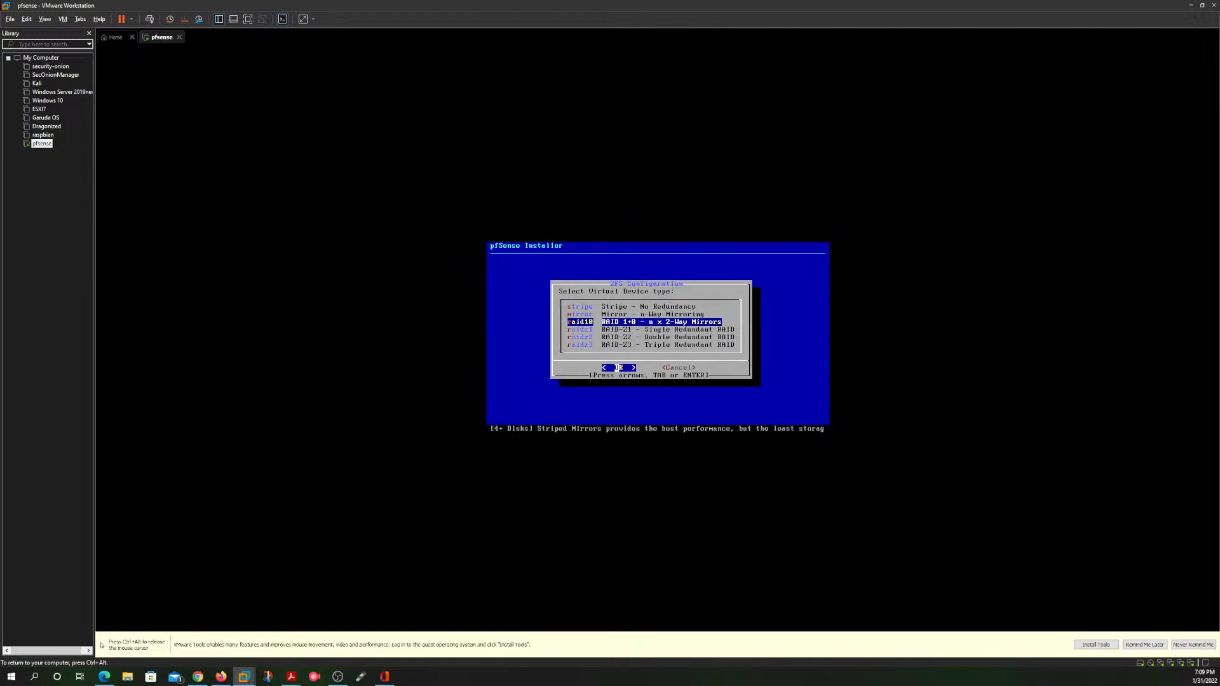
Step: Try to configure the pool as raidz2 (double redundant RAID) without a disk selected, and go back to the virtual device types
key(Tab)
key(Tab)
key(Down)
key(Tab)
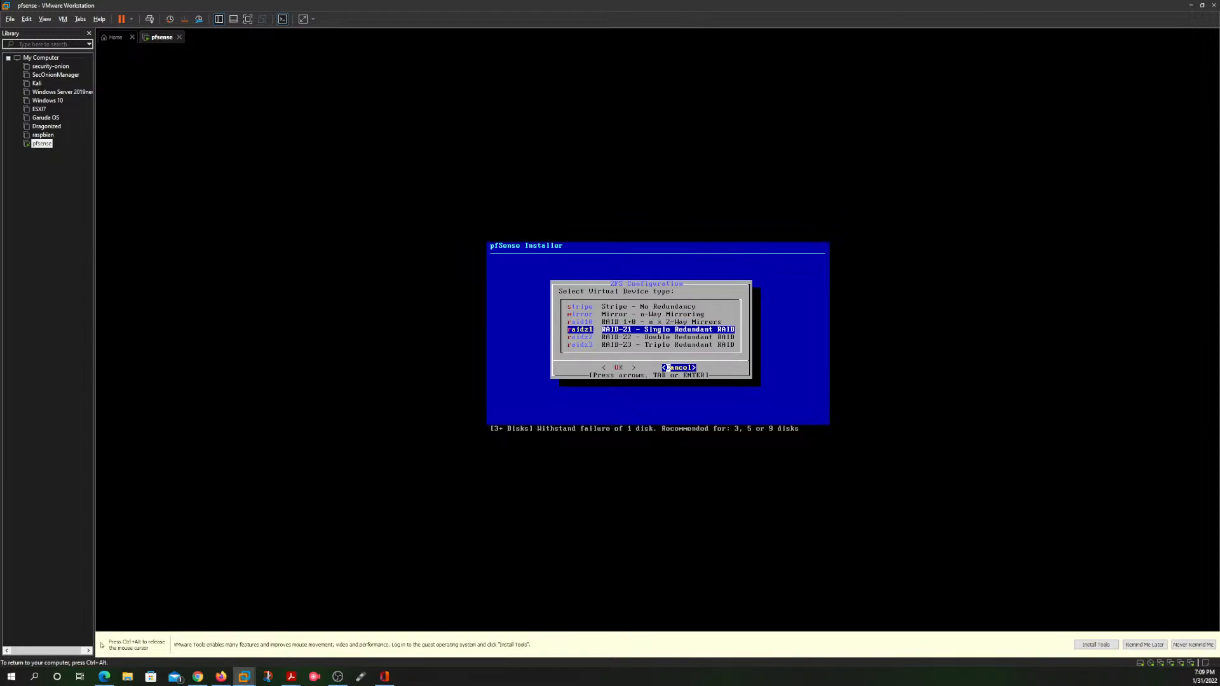
key(Tab)
key(Down)
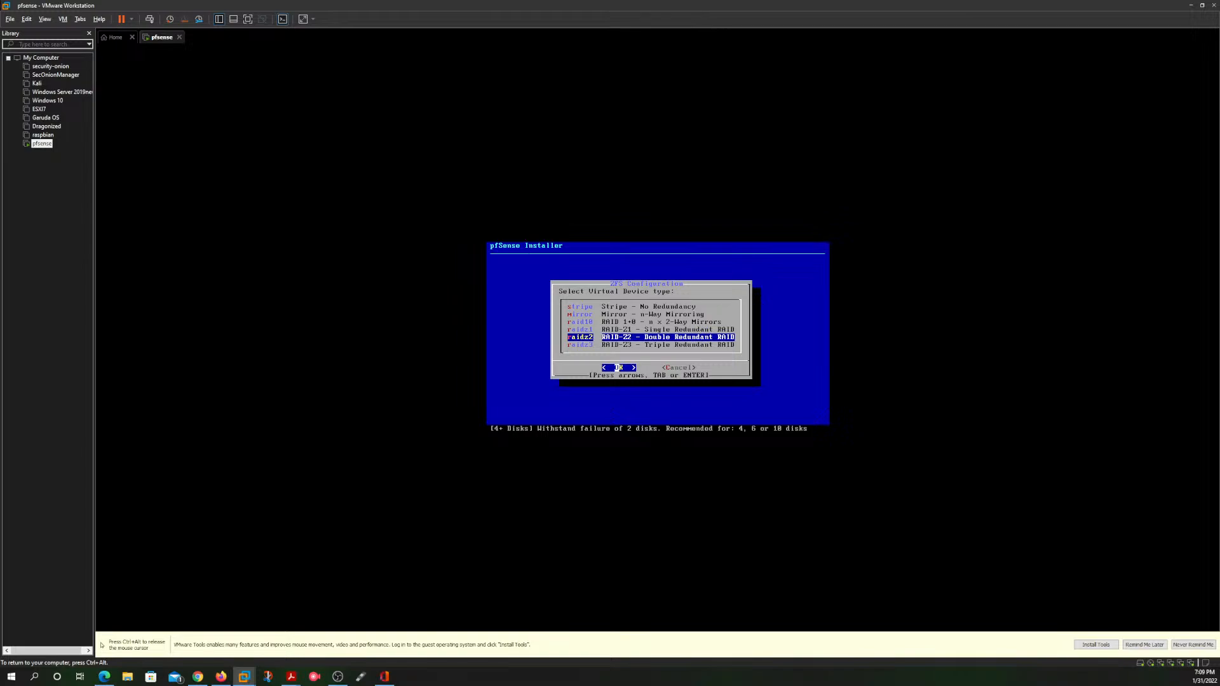
key(Return)
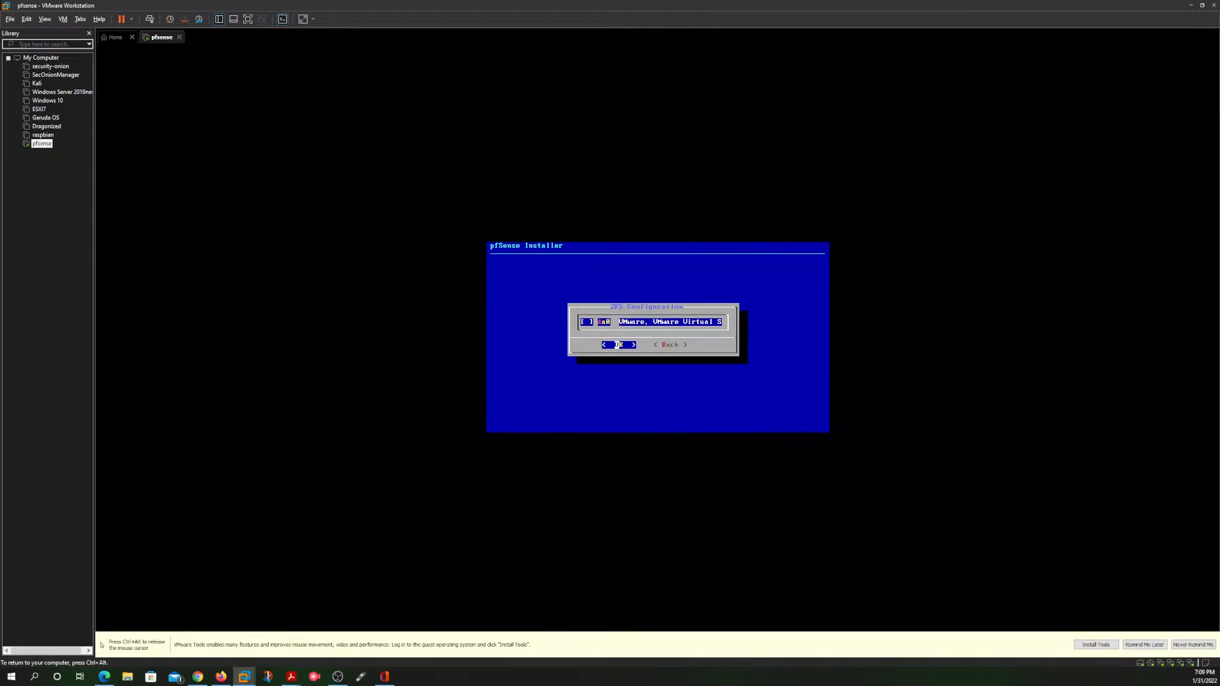
key(Return)
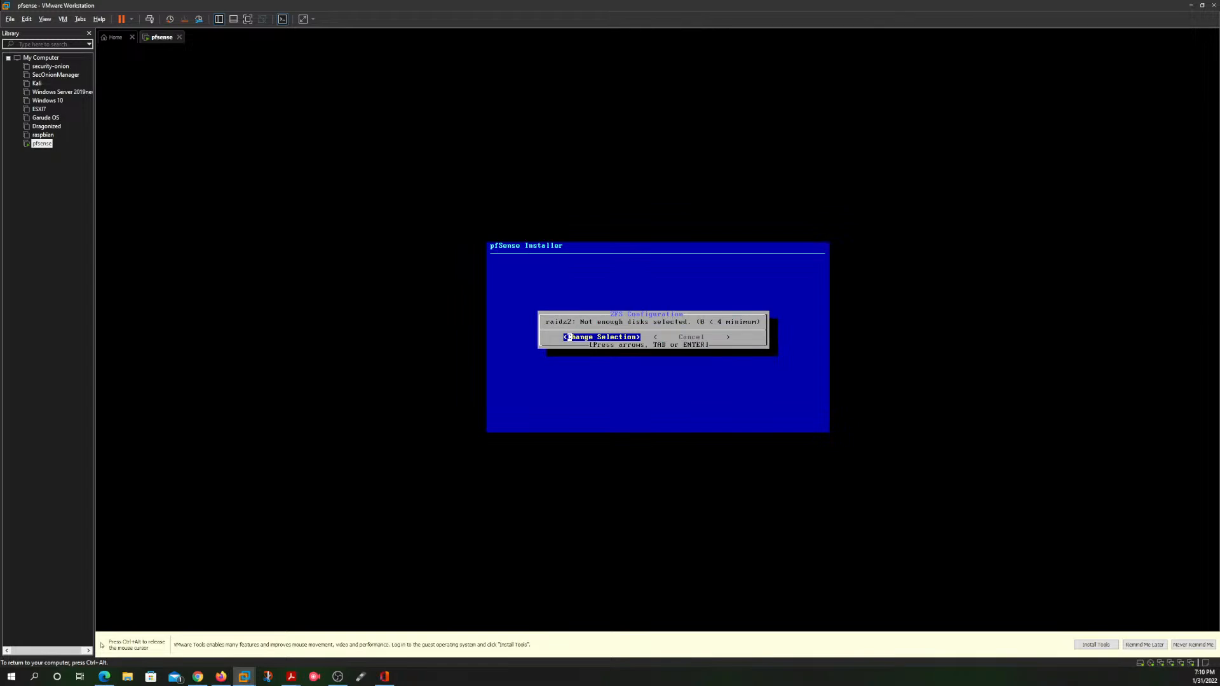
key(Return)
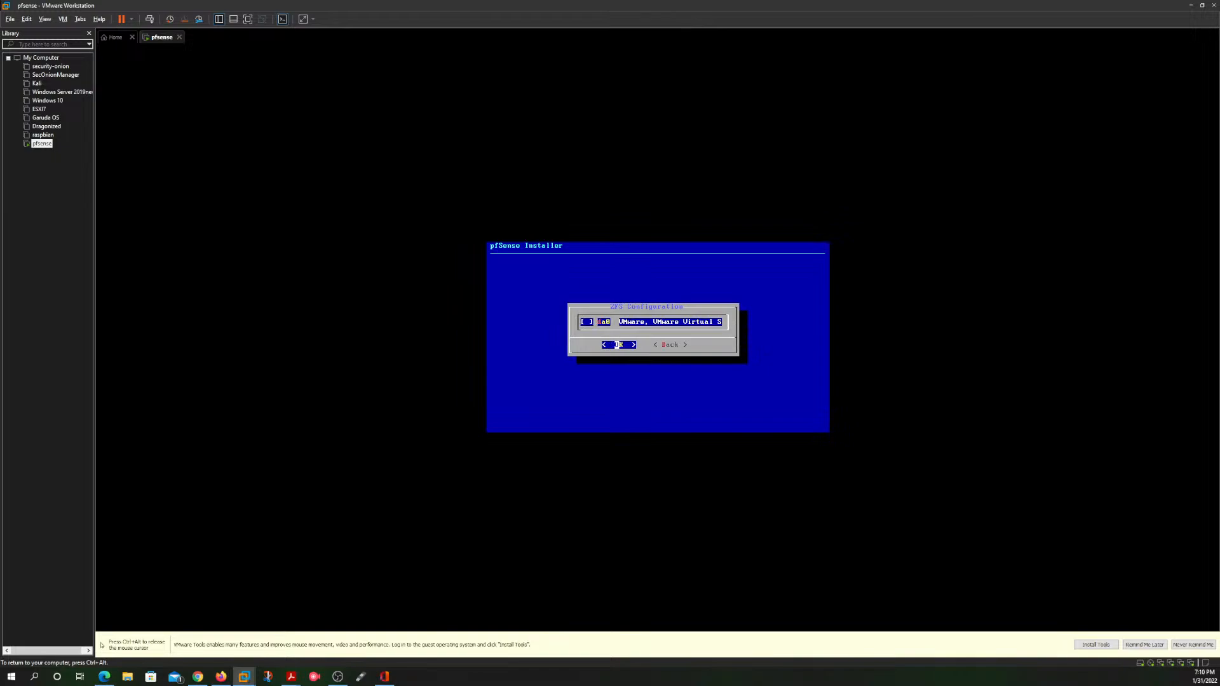
key(Tab)
key(Return)
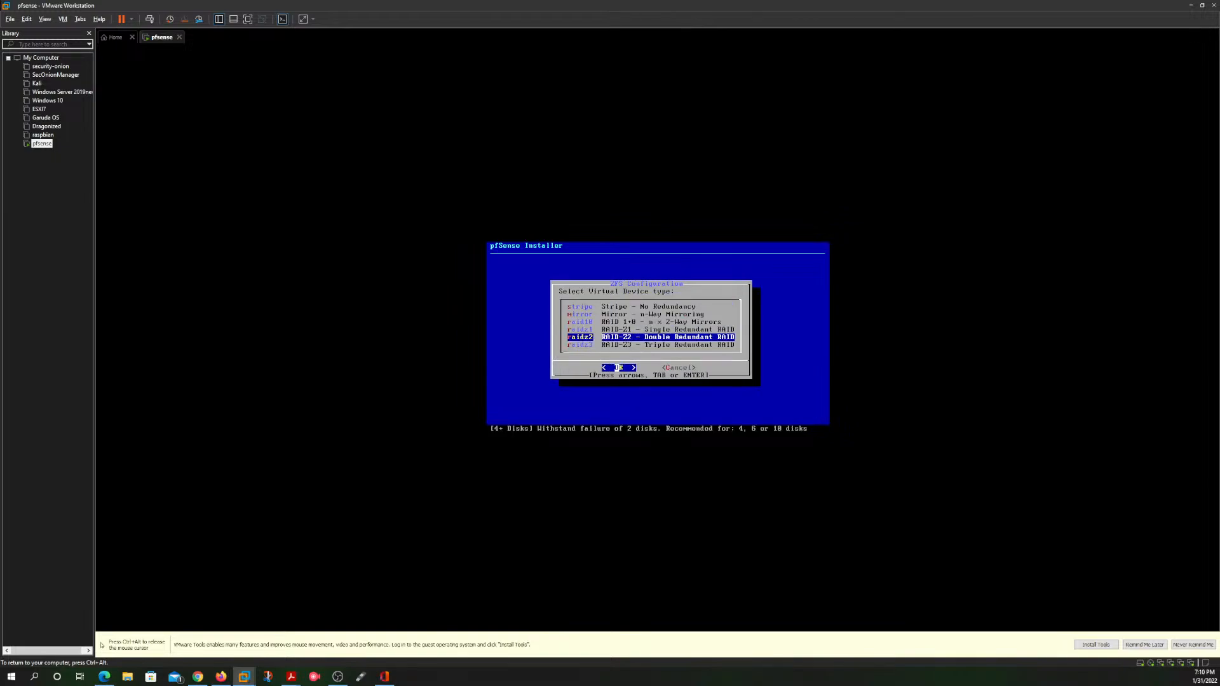
Step: Try to configure the pool as an n-way mirror with disk da0 selected, and go back to the virtual device types
key(Up)
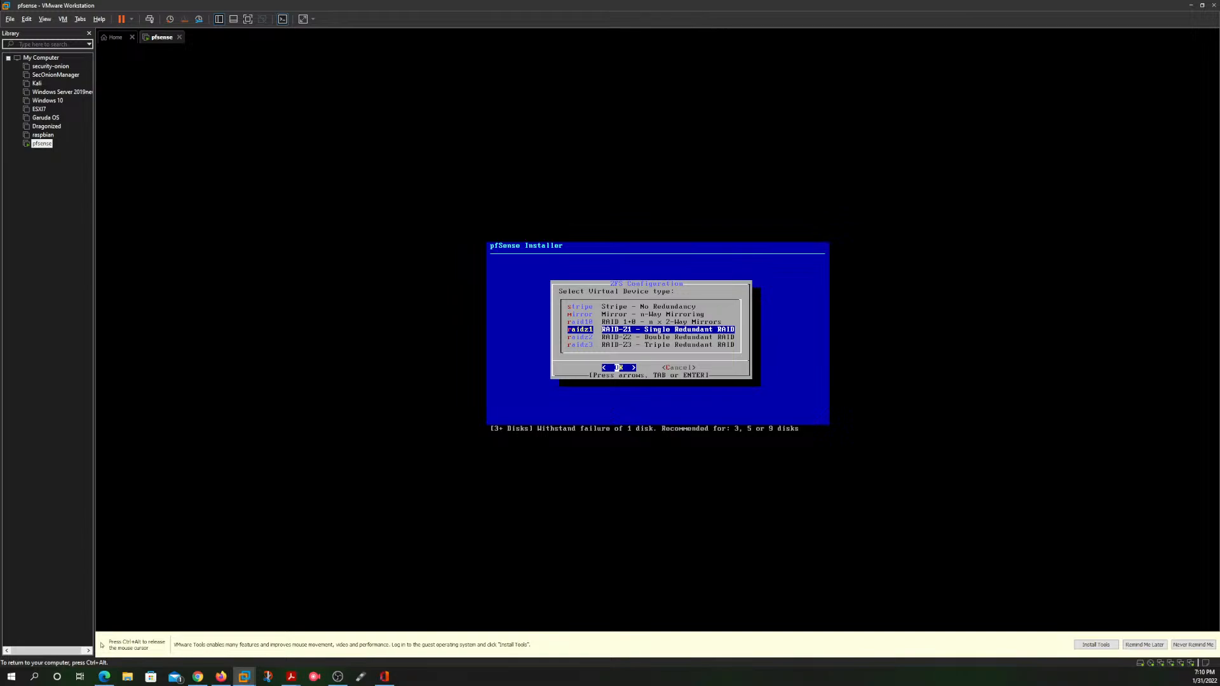
key(Up)
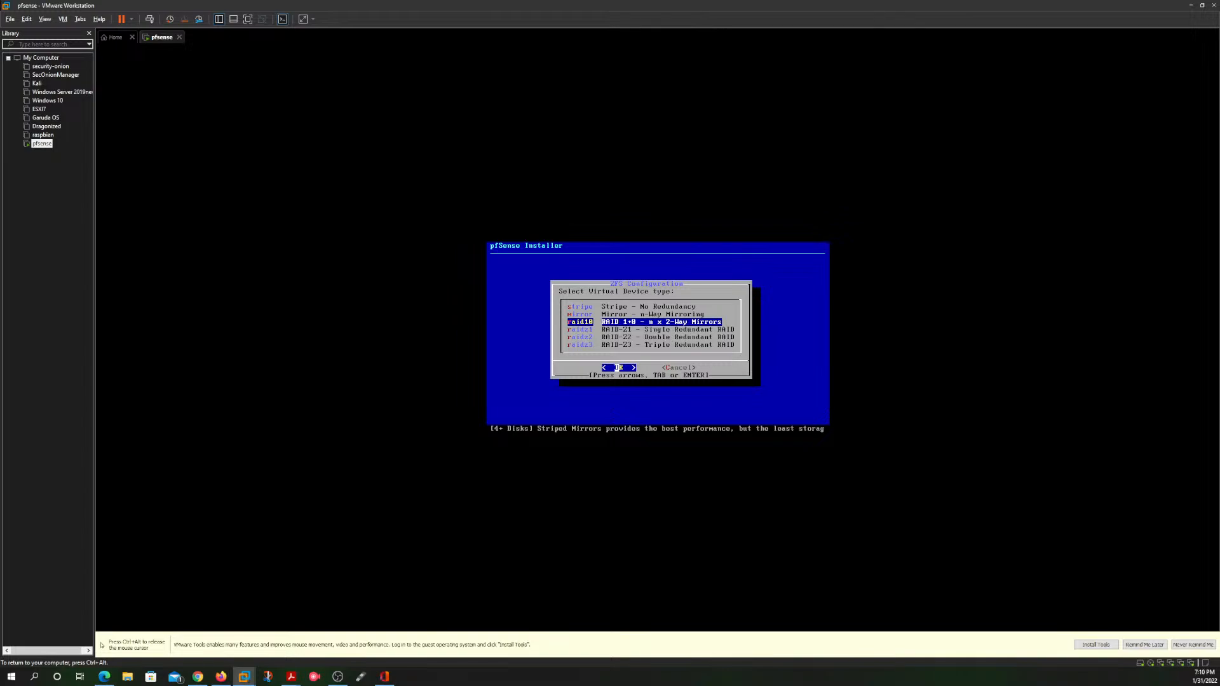
key(Up)
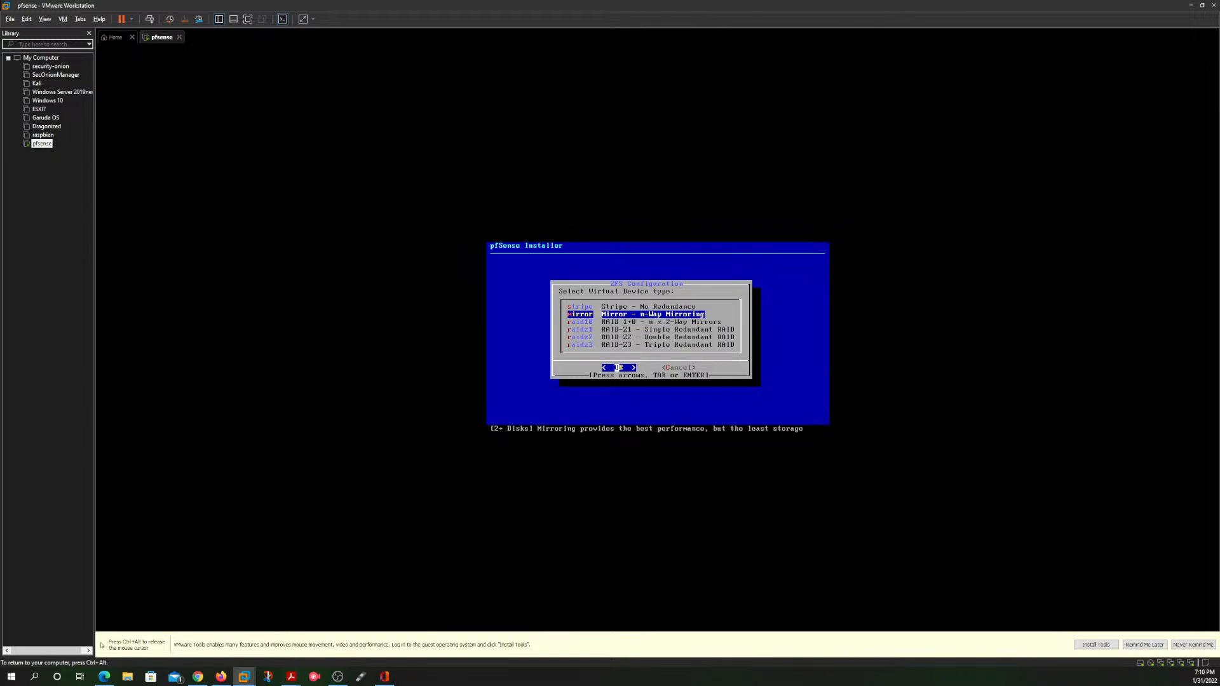
key(Tab)
key(Tab)
key(Return)
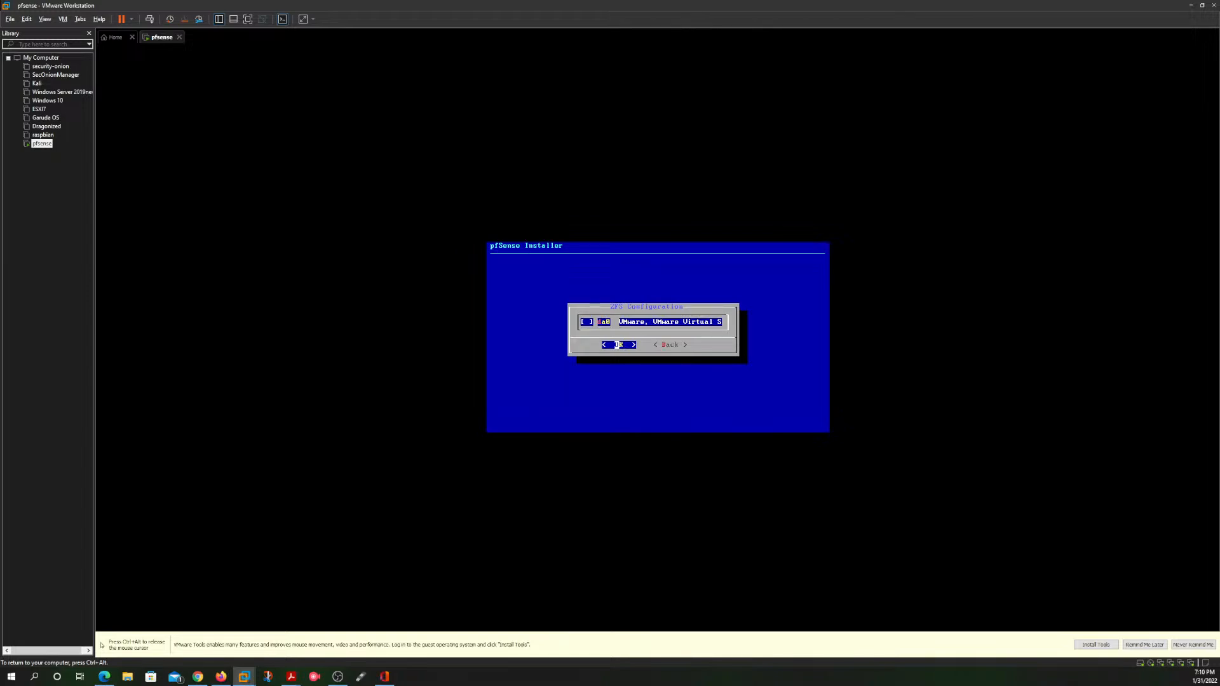
key(Tab)
key(Left)
key(space)
key(Right)
key(Left)
key(Return)
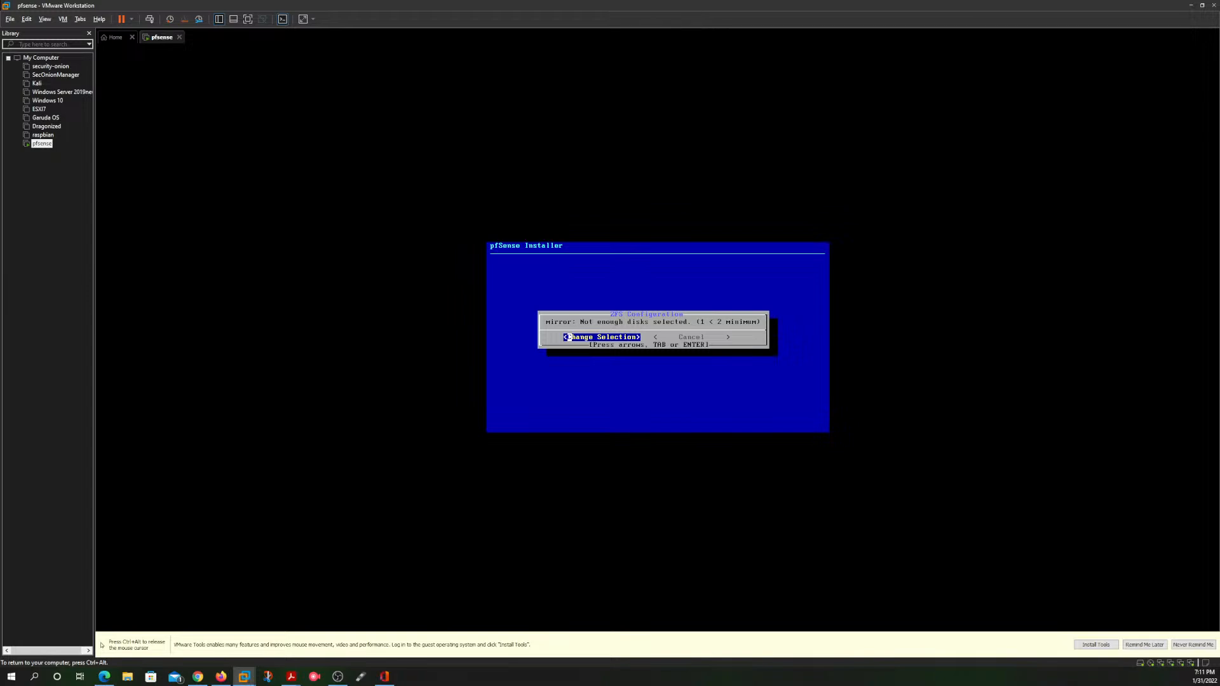
key(Return)
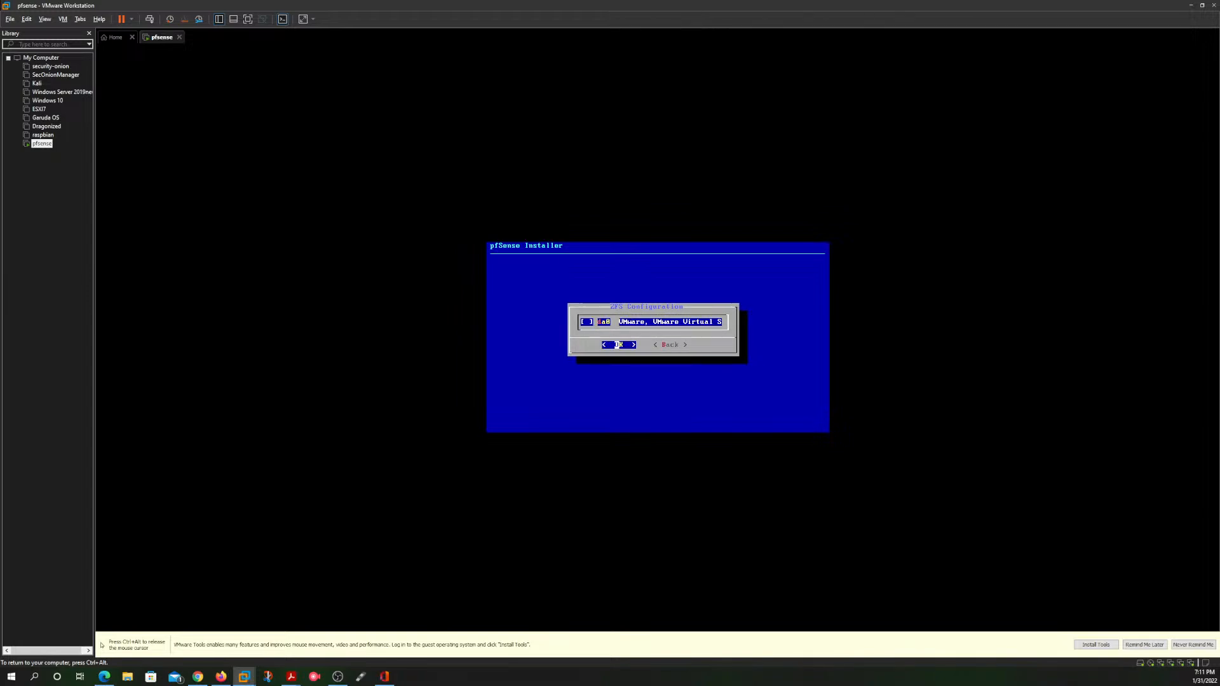
key(Tab)
key(Return)
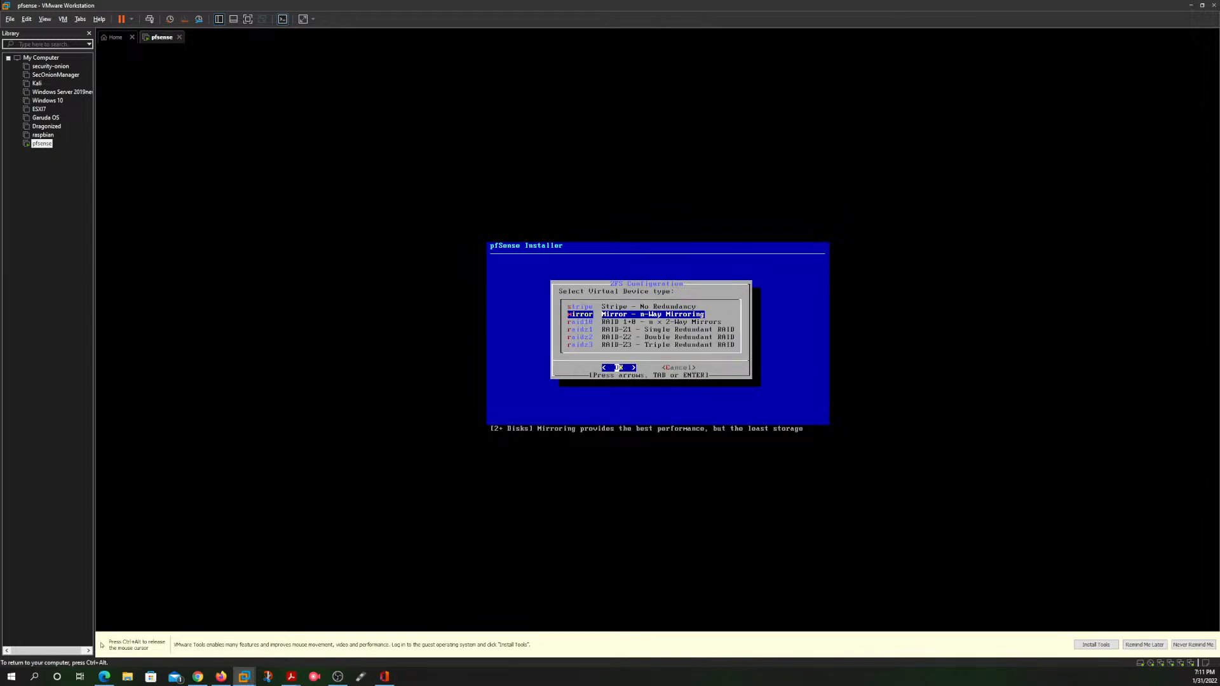
Step: Retry the stripe pool with no disk selected, and cancel the disk selection
key(Up)
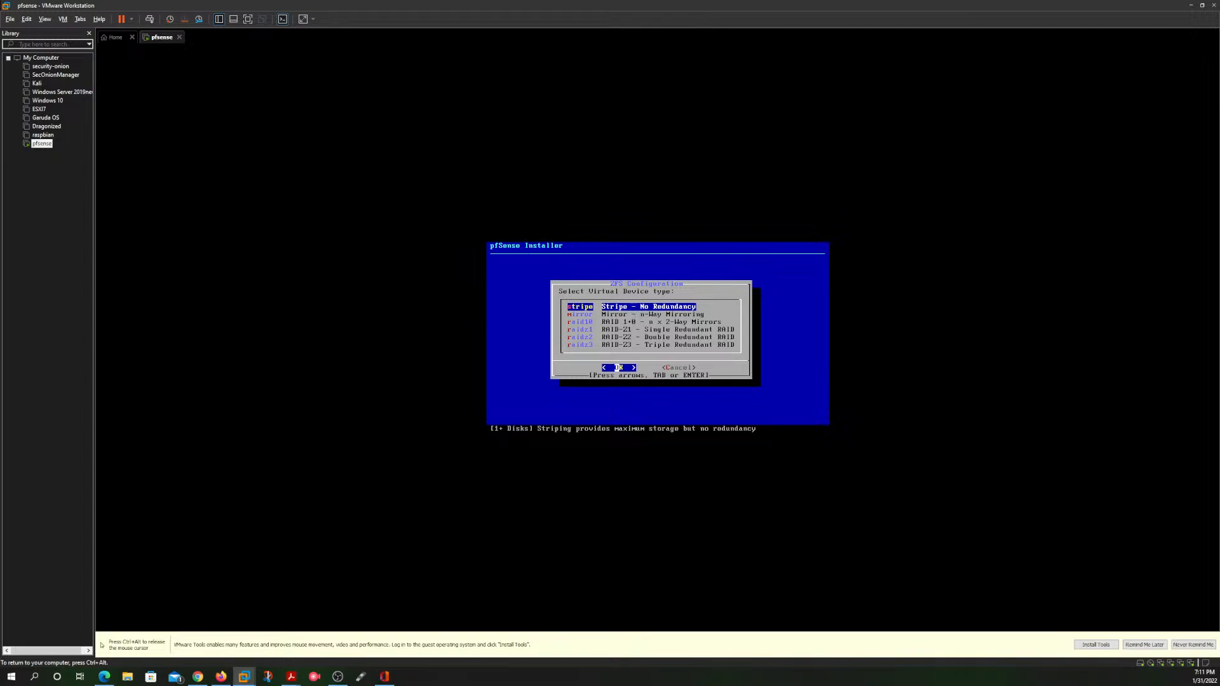
key(Return)
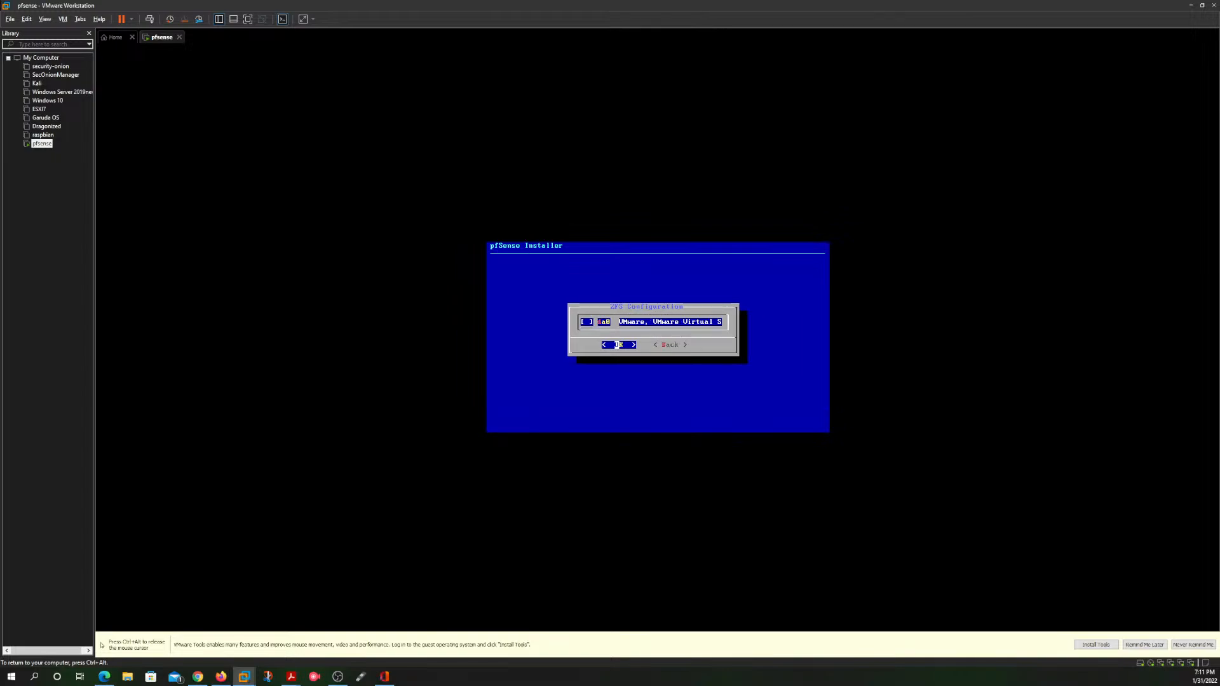
key(Return)
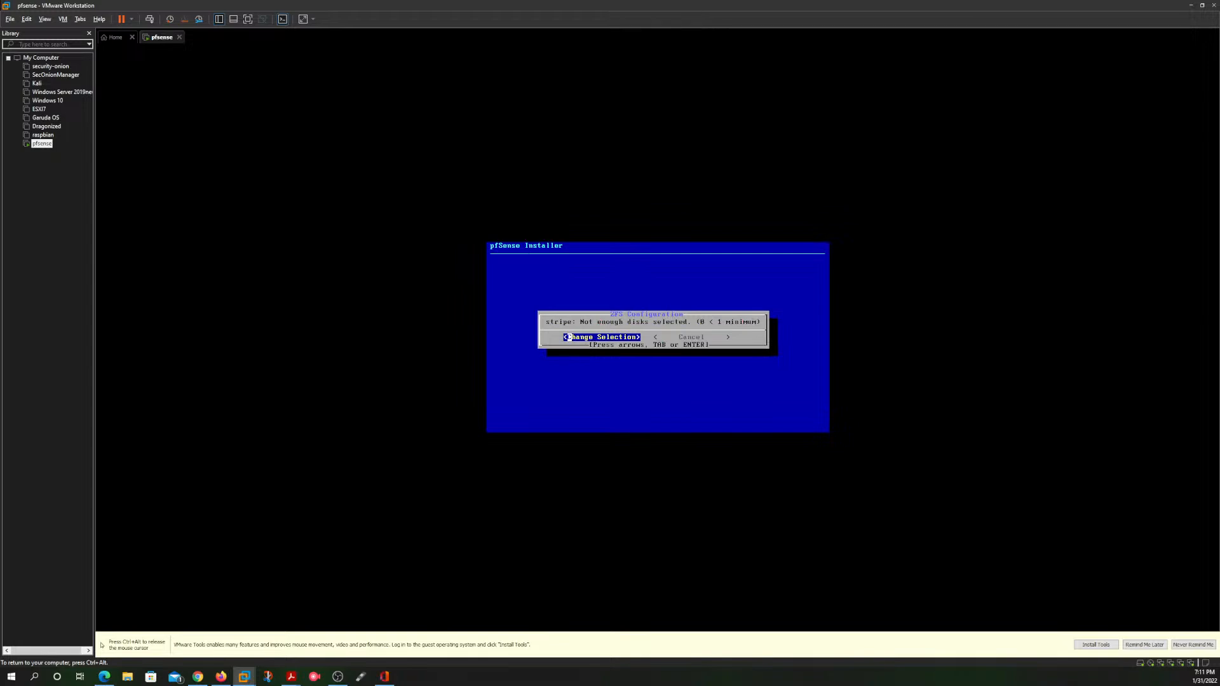
key(Right)
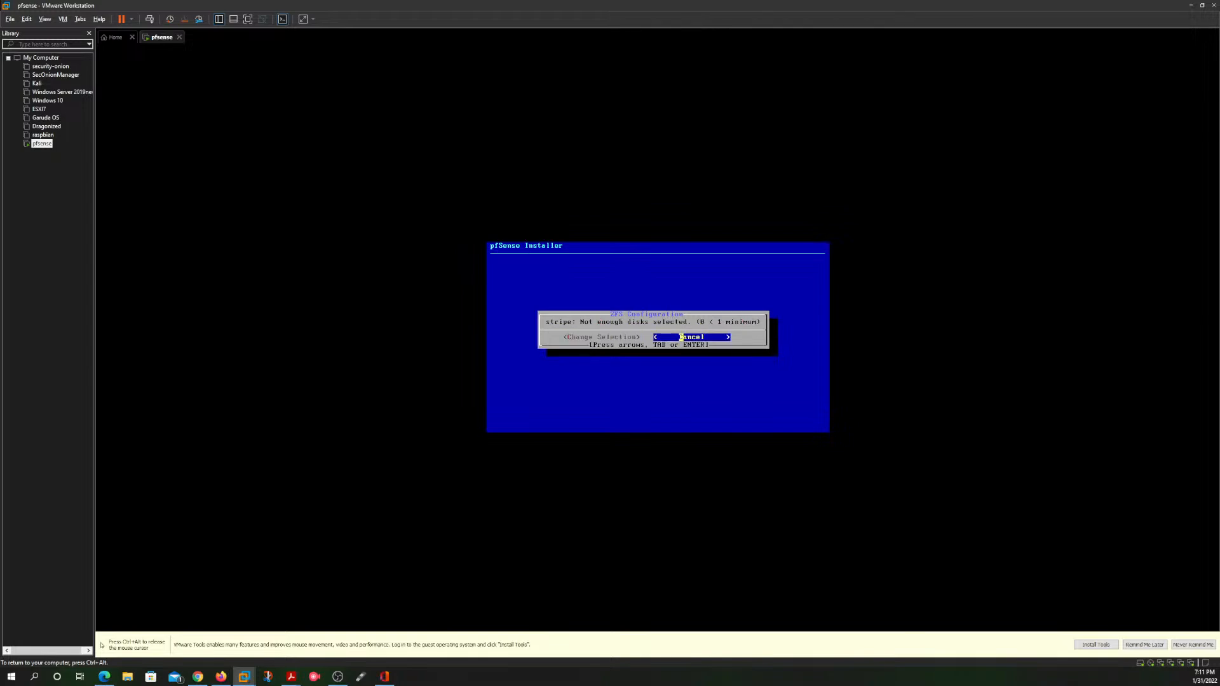
key(Return)
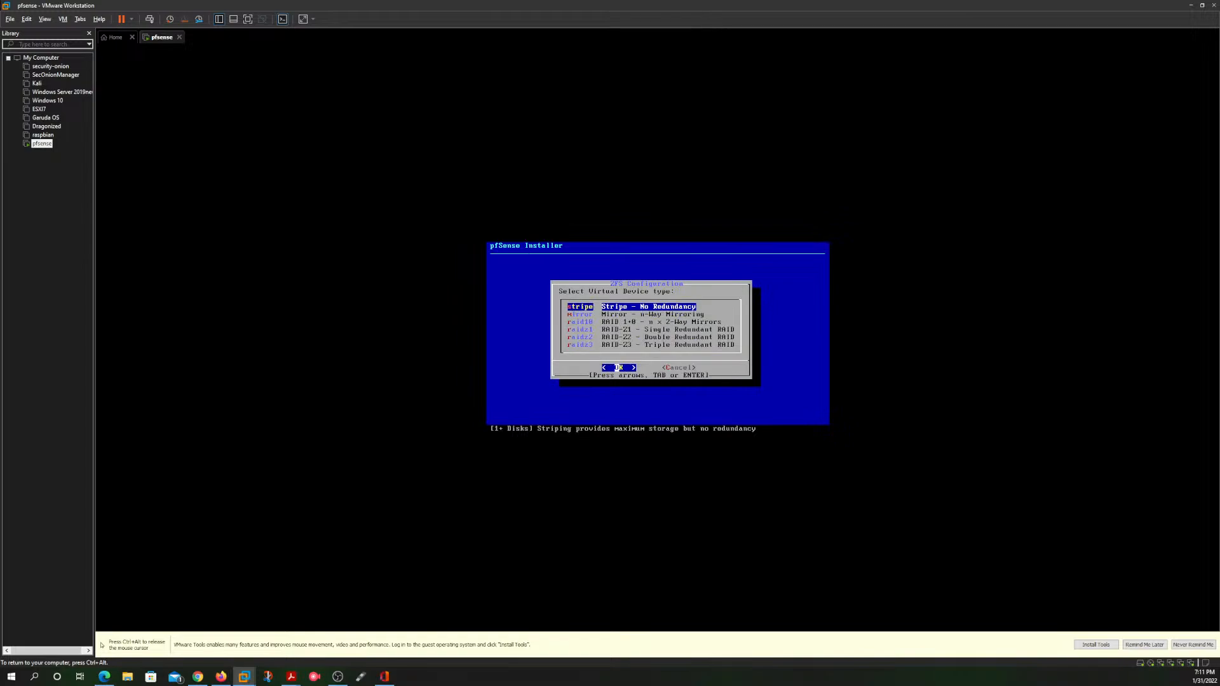
Step: Retry the raid10 pool with disk da0 selected, and cancel the disk selection
key(Down)
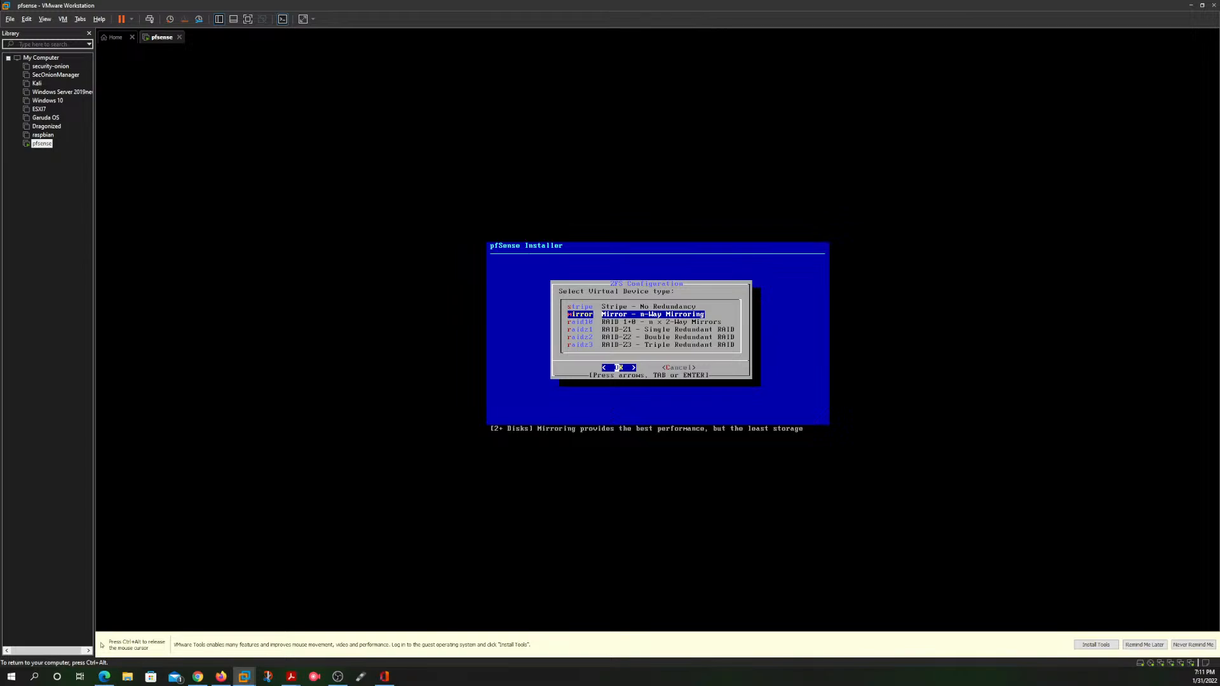
key(Down)
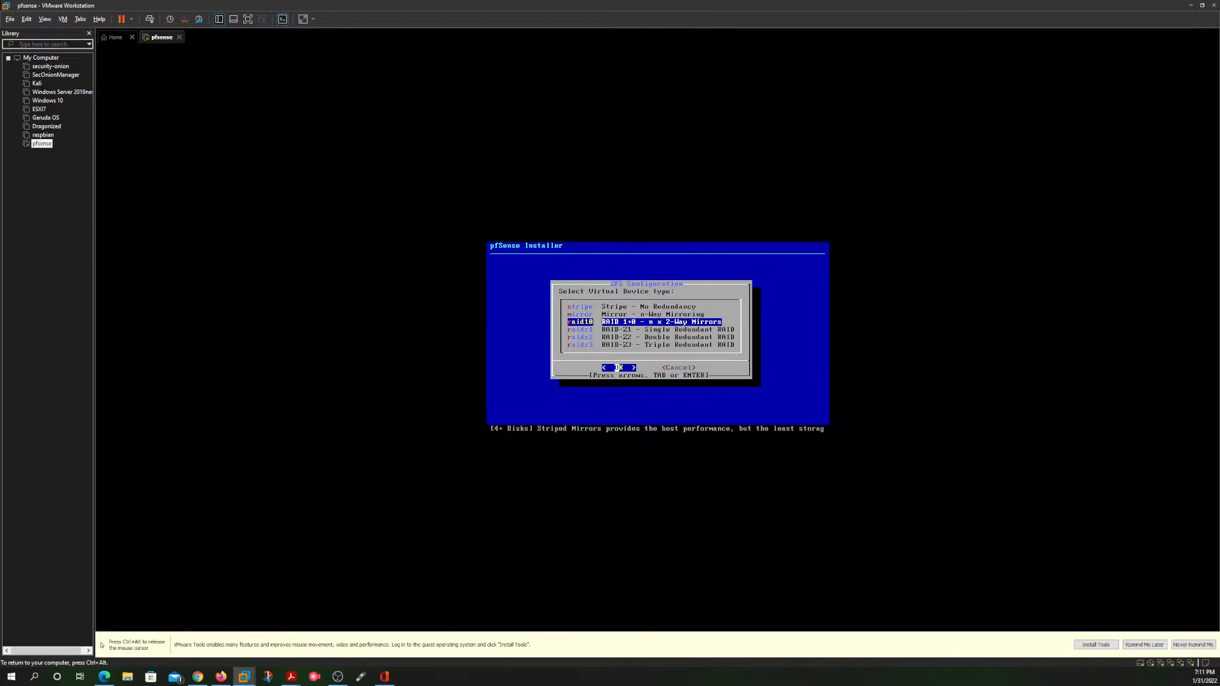
key(Return)
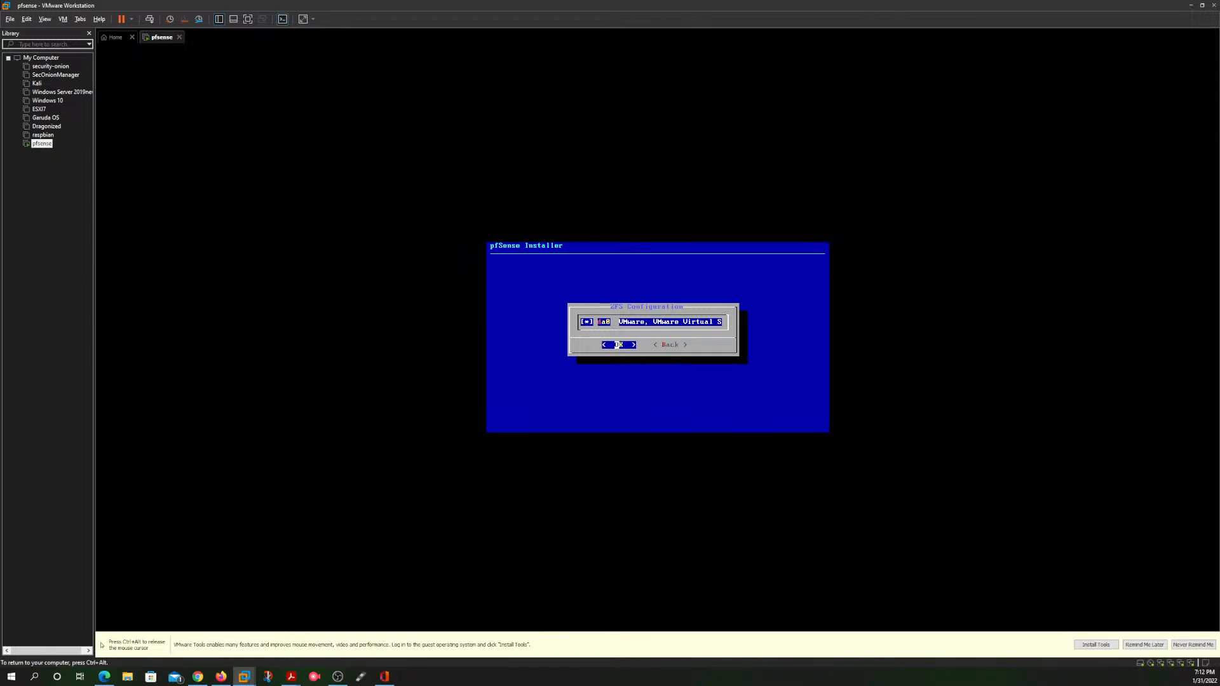
key(Return)
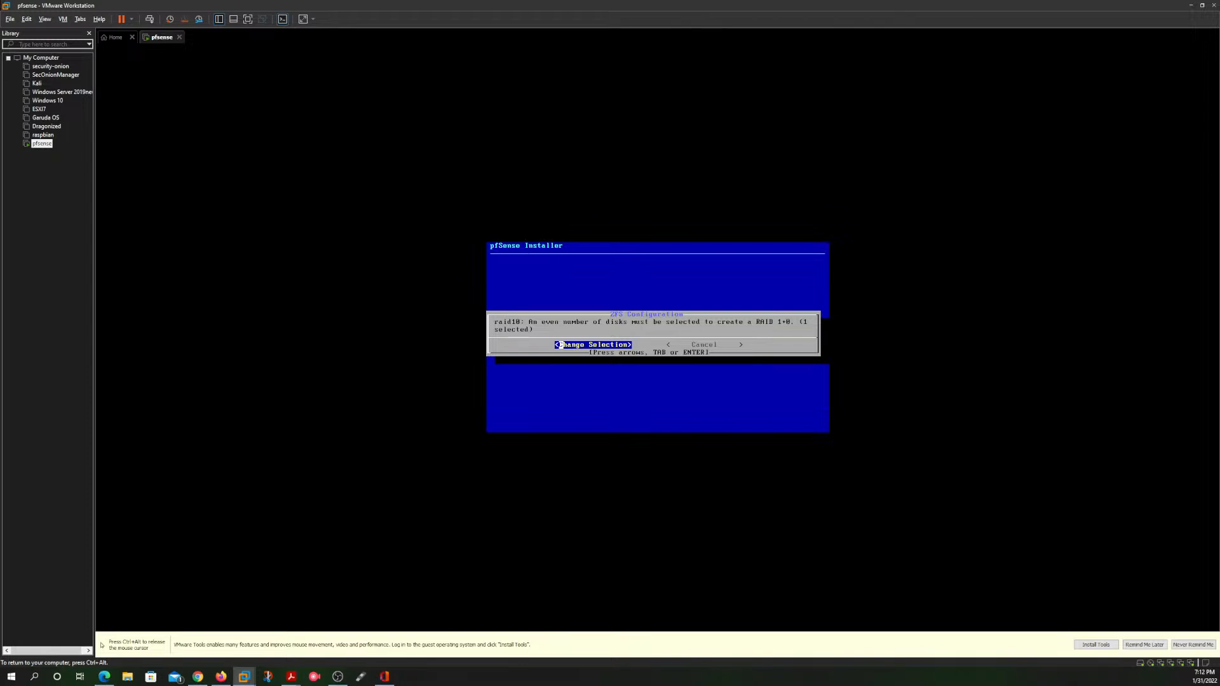
key(Right)
key(Return)
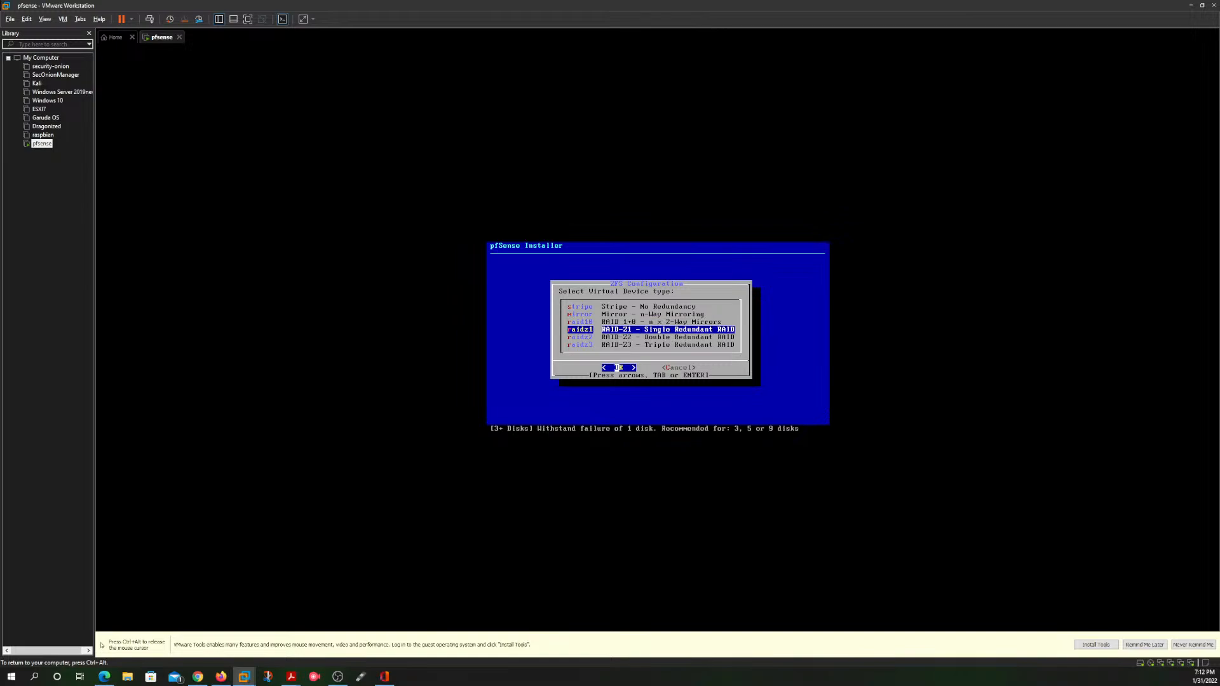
Step: Try to configure the pool as raidz1 (single redundant RAID) with disk da0 selected, and return to the ZFS configuration options
key(Return)
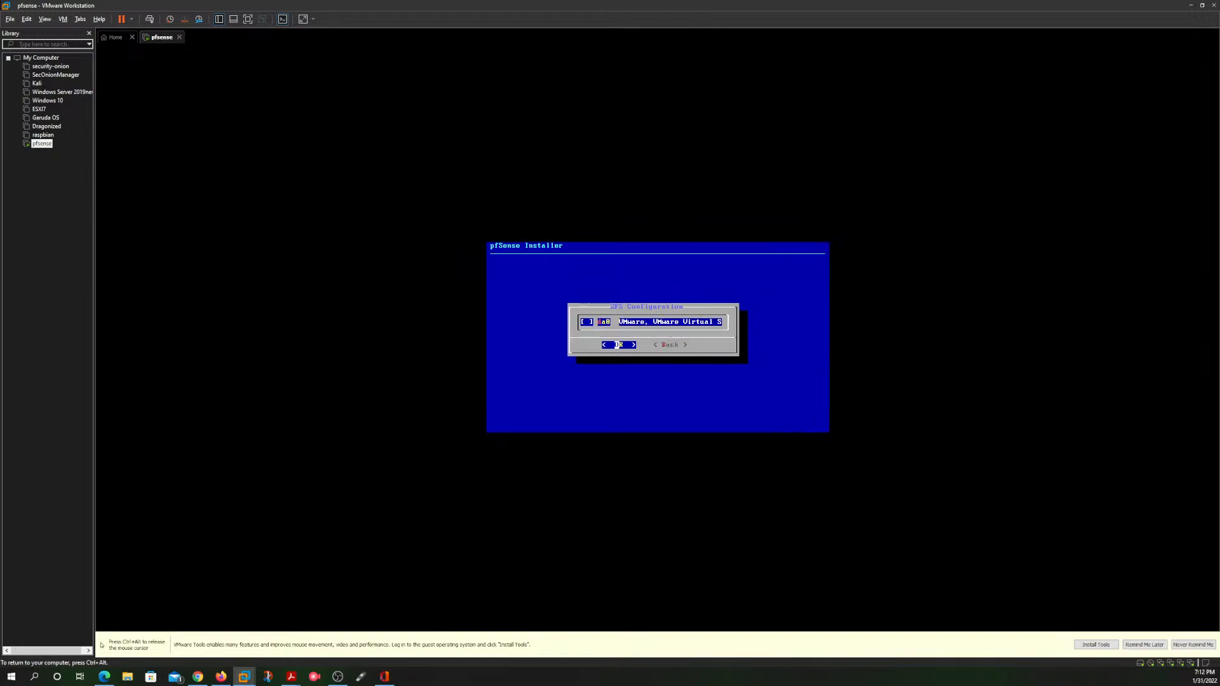
key(Return)
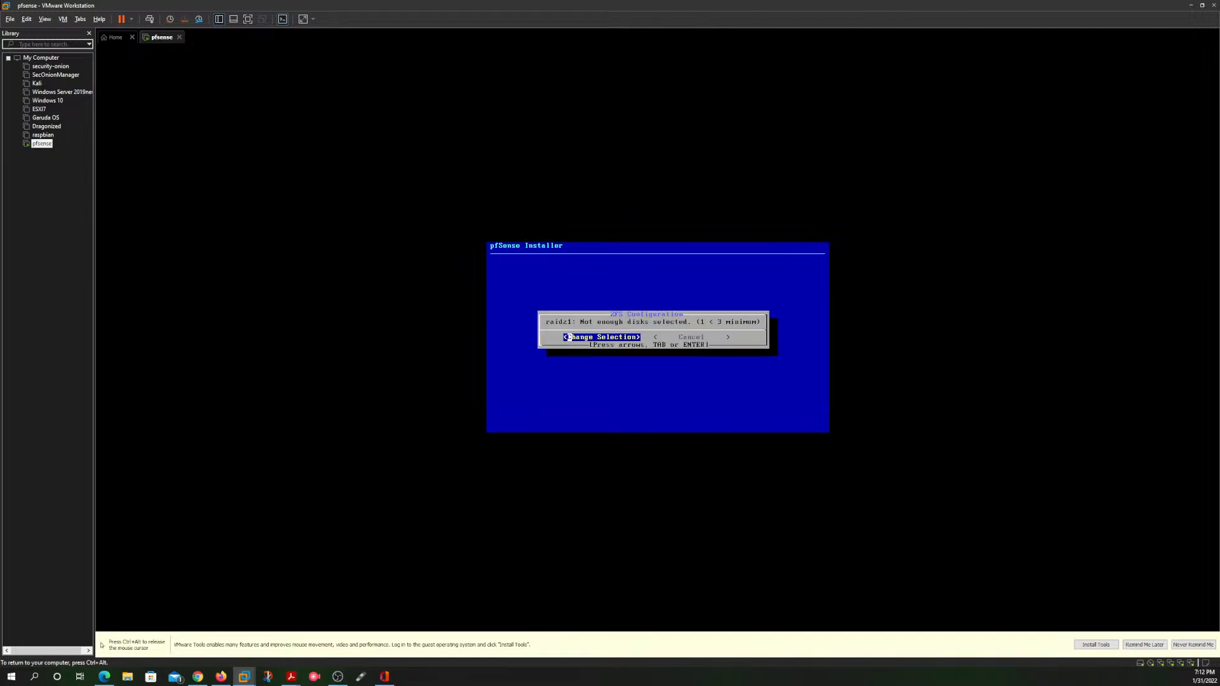
key(Return)
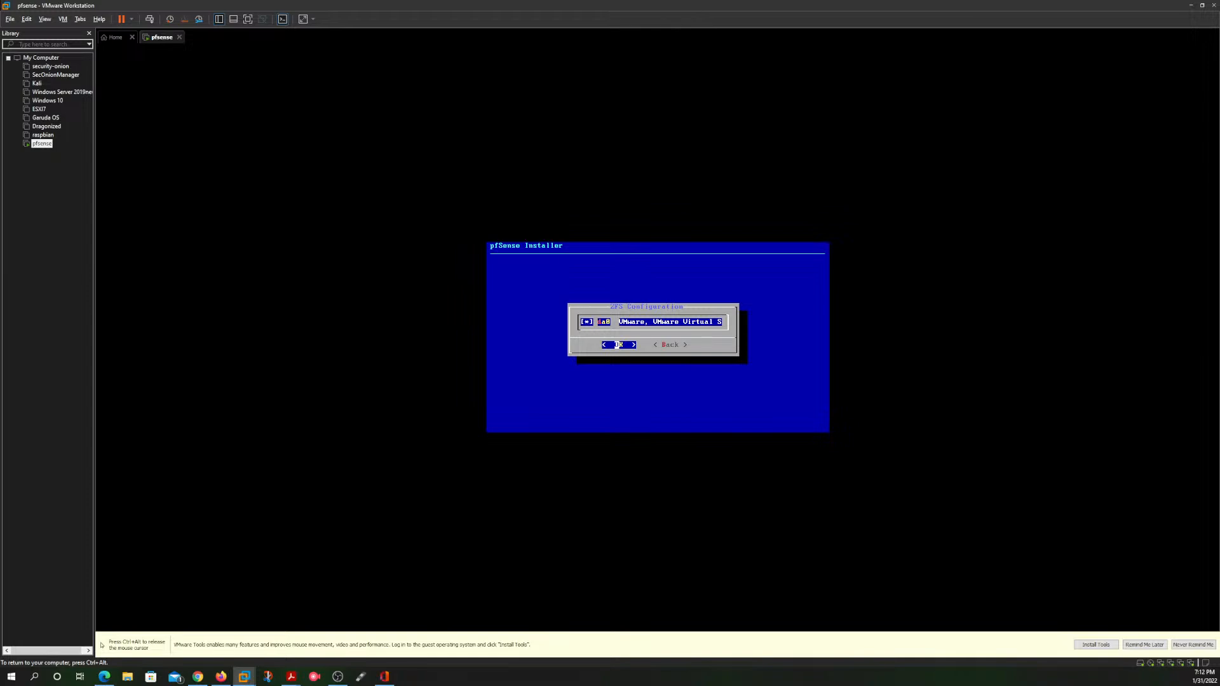
key(Return)
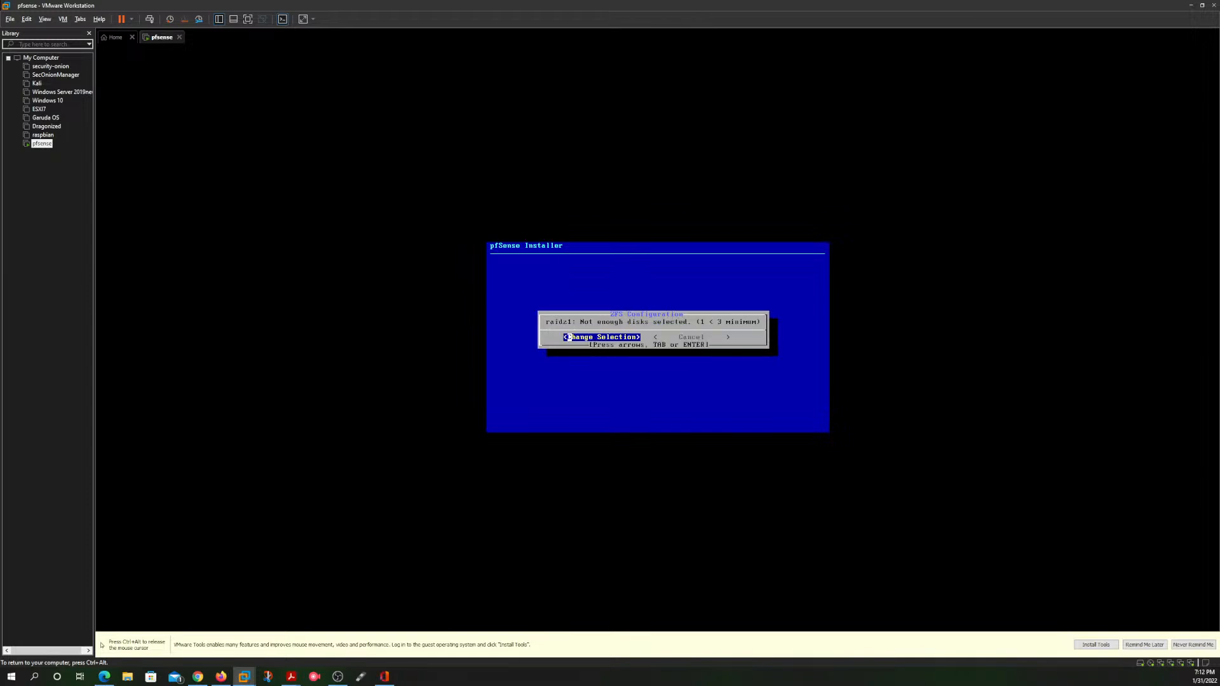
key(Right)
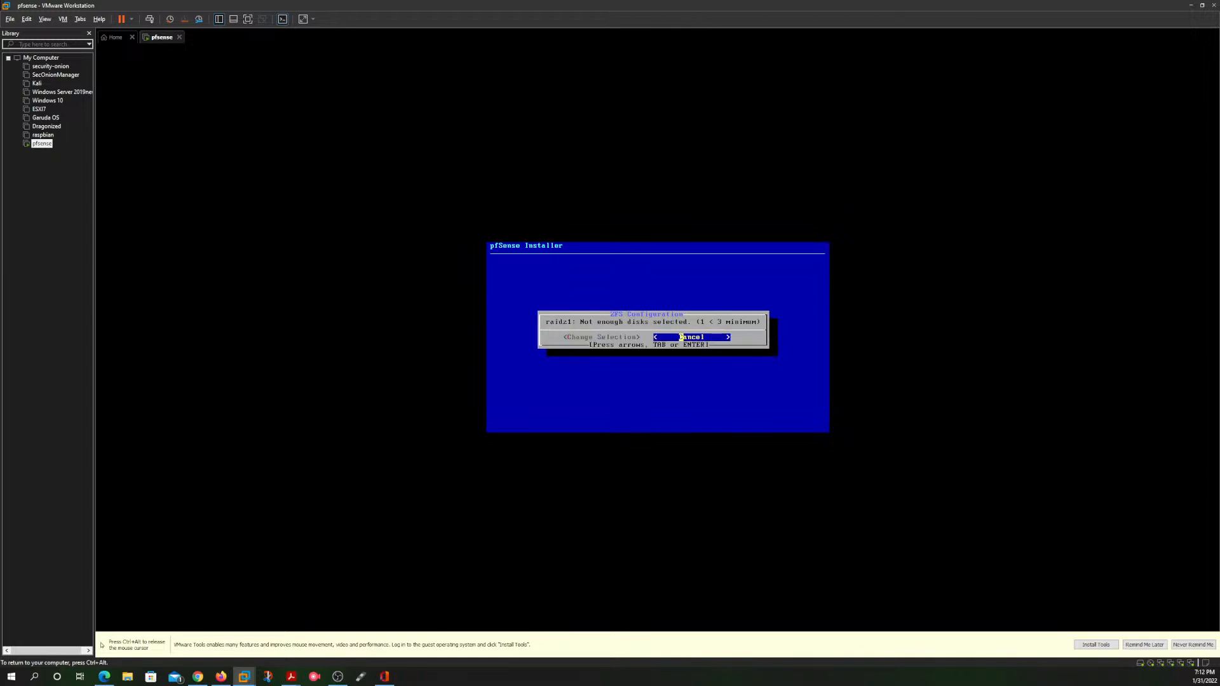
key(Return)
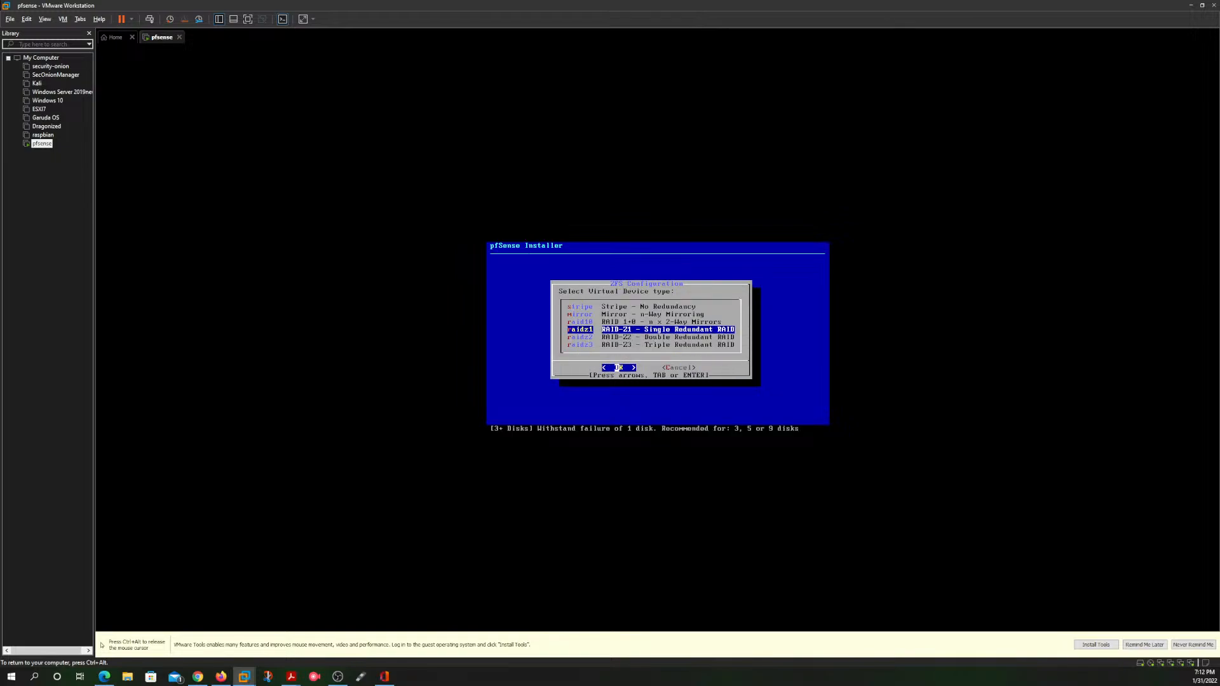
key(Right)
key(Return)
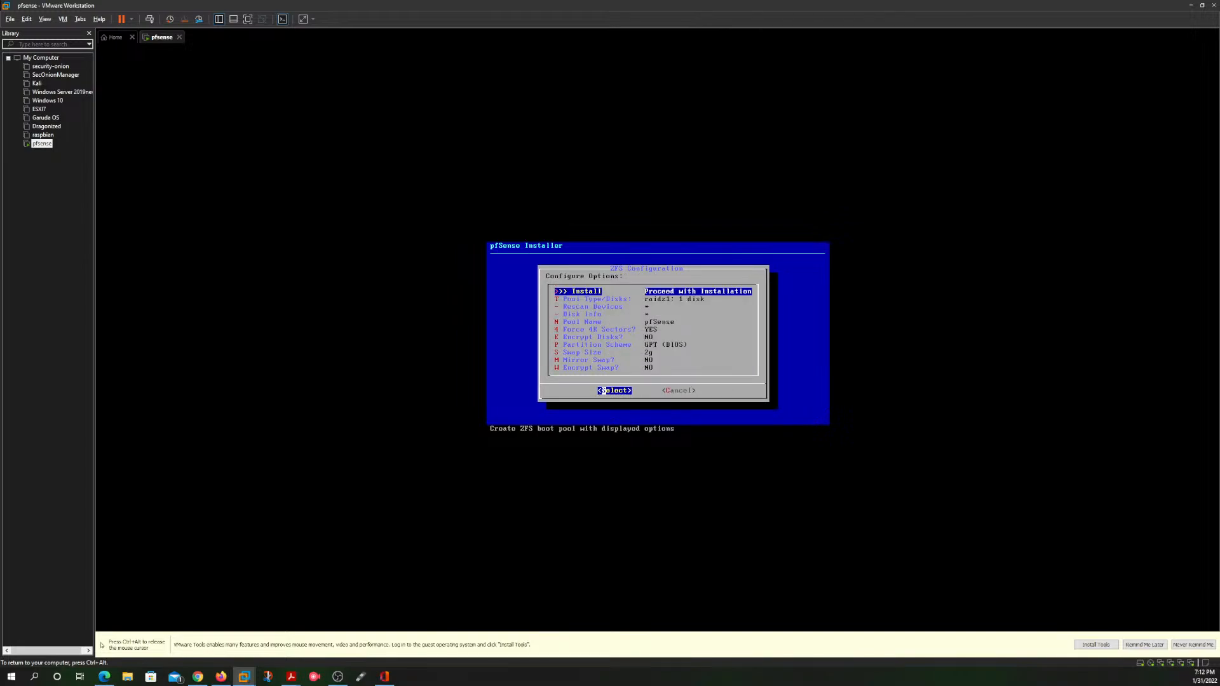
Step: Look through the ZFS configuration options, including device rescanning, disk info and swap size
key(Down)
key(Down)
key(Down)
key(Up)
key(Up)
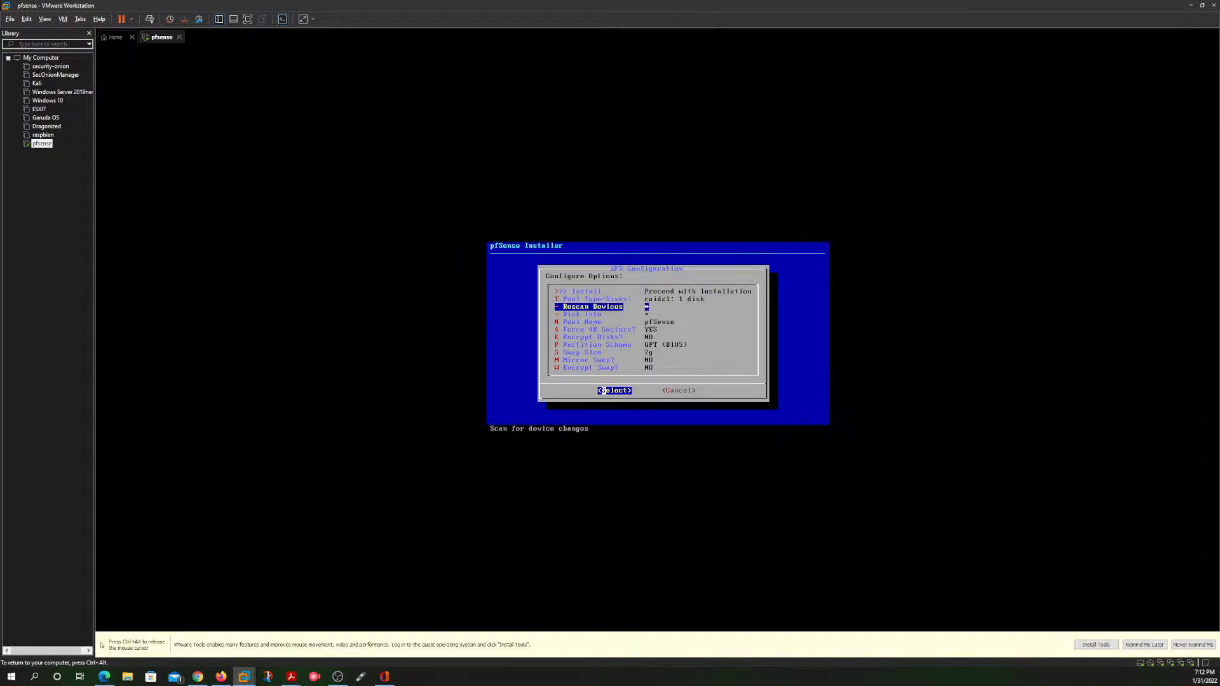
key(Down)
key(Down)
key(Down)
key(Down)
key(Down)
key(Down)
key(Down)
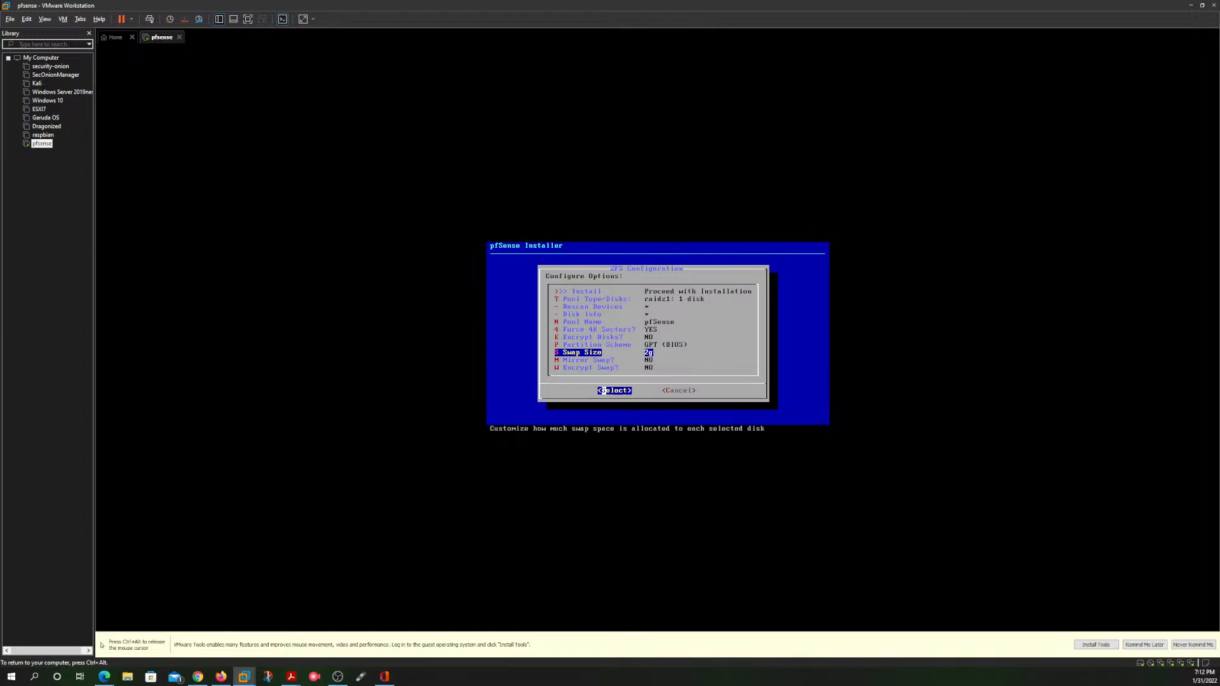
key(Down)
key(Down)
key(Up)
key(Up)
key(Up)
key(Up)
key(Up)
key(Up)
key(Up)
key(Up)
key(Up)
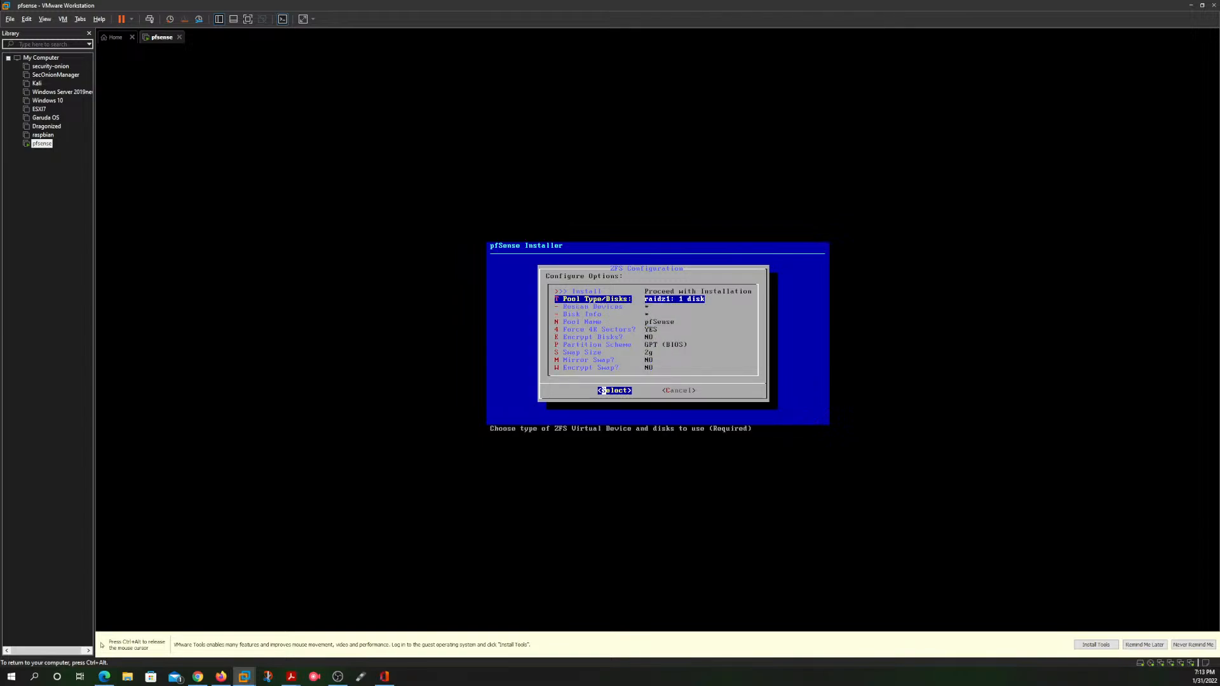
Step: Set the ZFS pool type to stripe (no redundancy) with disk da0 selected
key(Return)
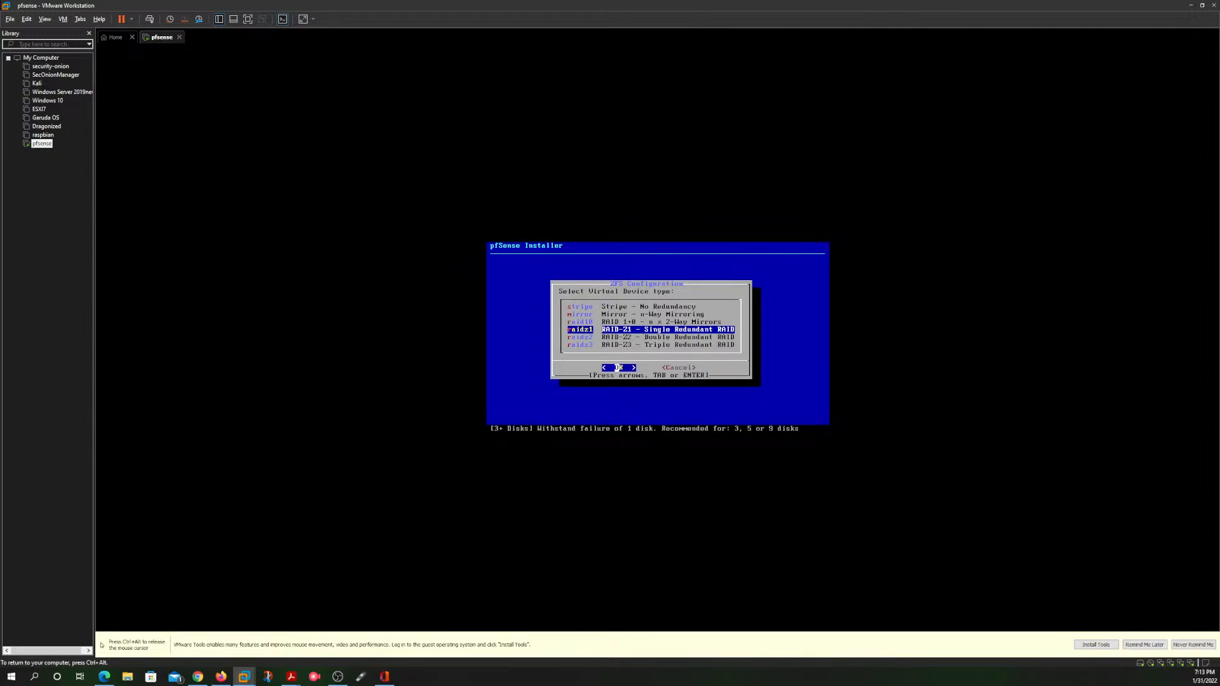
key(Up)
key(Up)
key(Up)
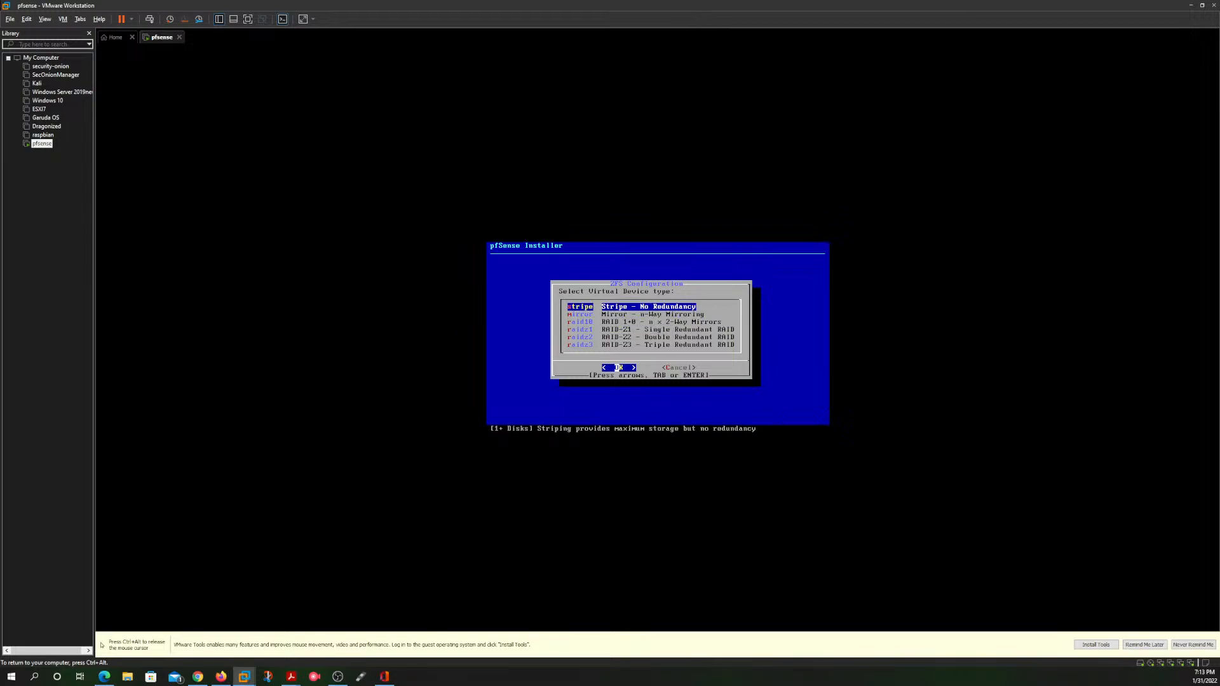
key(Return)
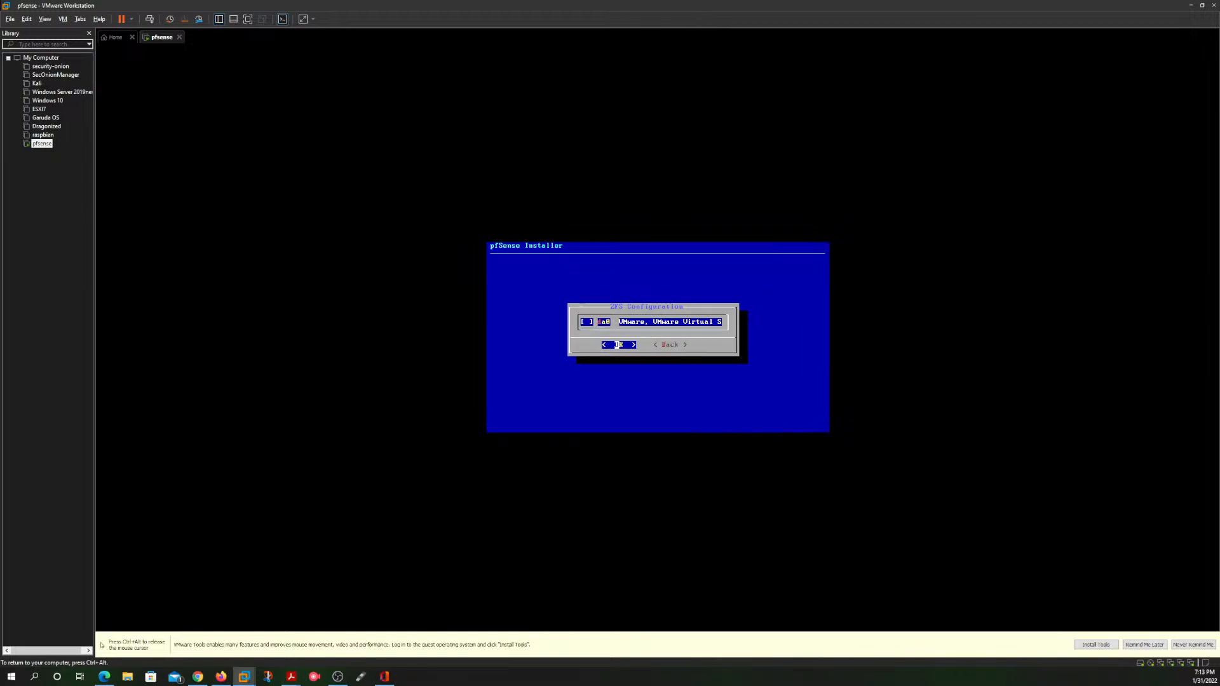
key(space)
key(Return)
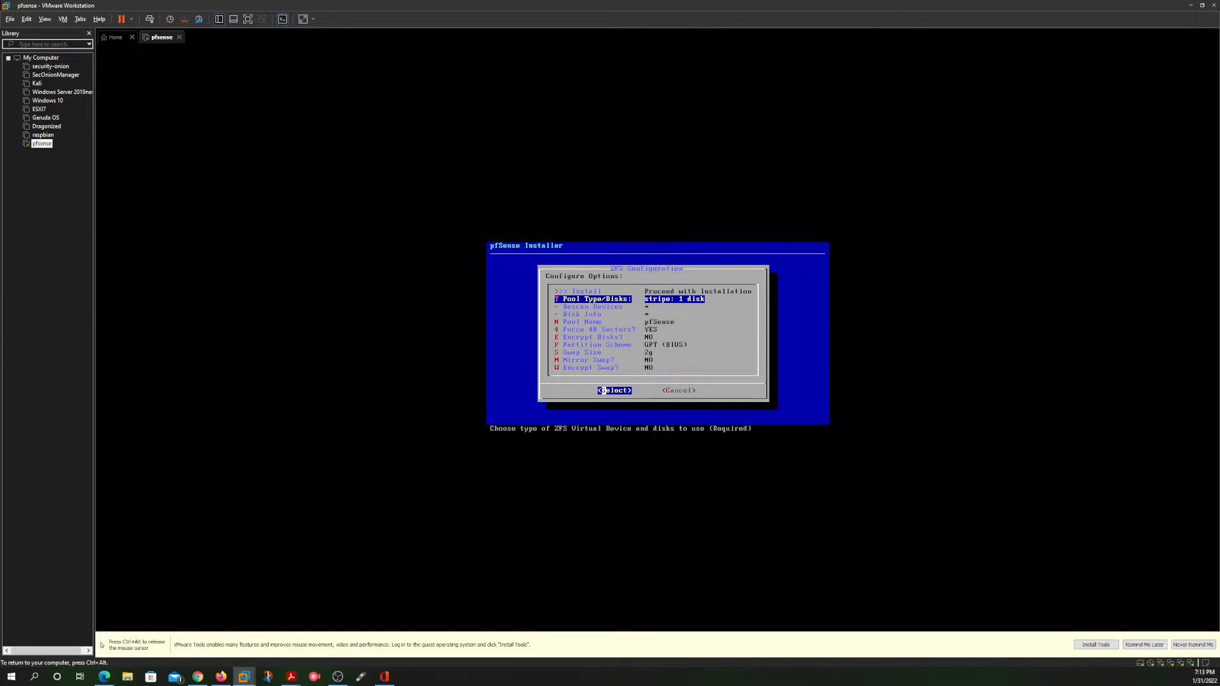
Step: Cancel the ZFS configuration and restart the installation with the default keymap and Auto (ZFS) partitioning
key(Down)
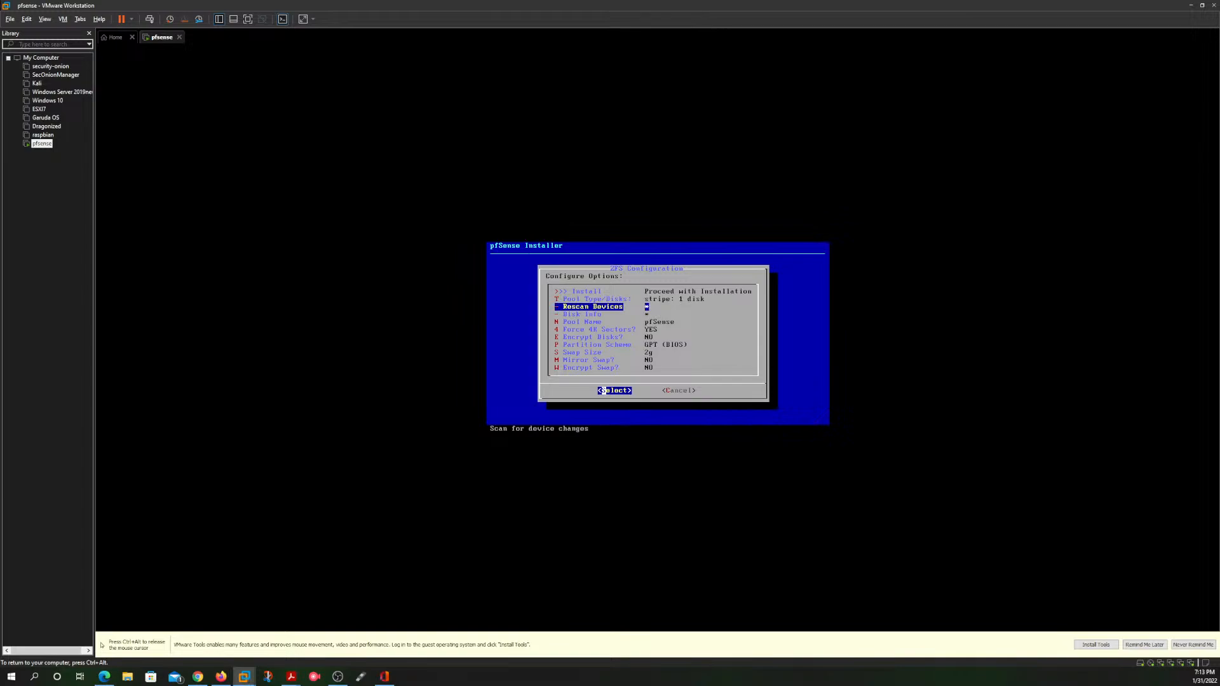
key(Down)
key(Right)
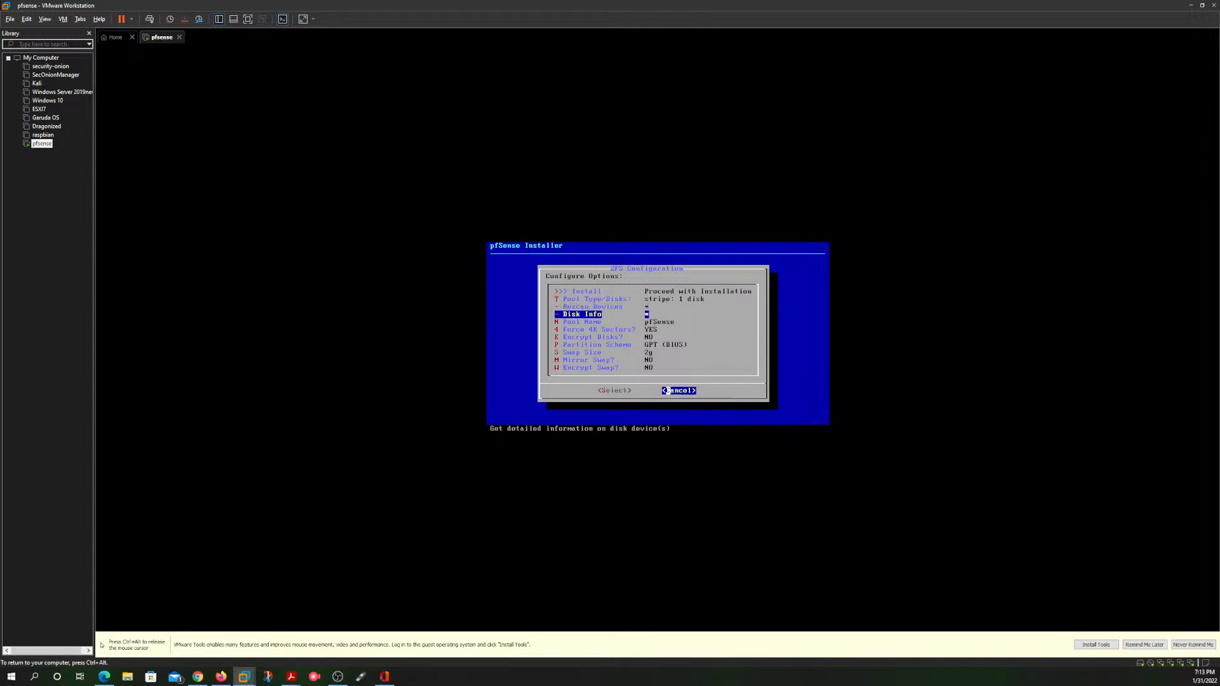
key(Return)
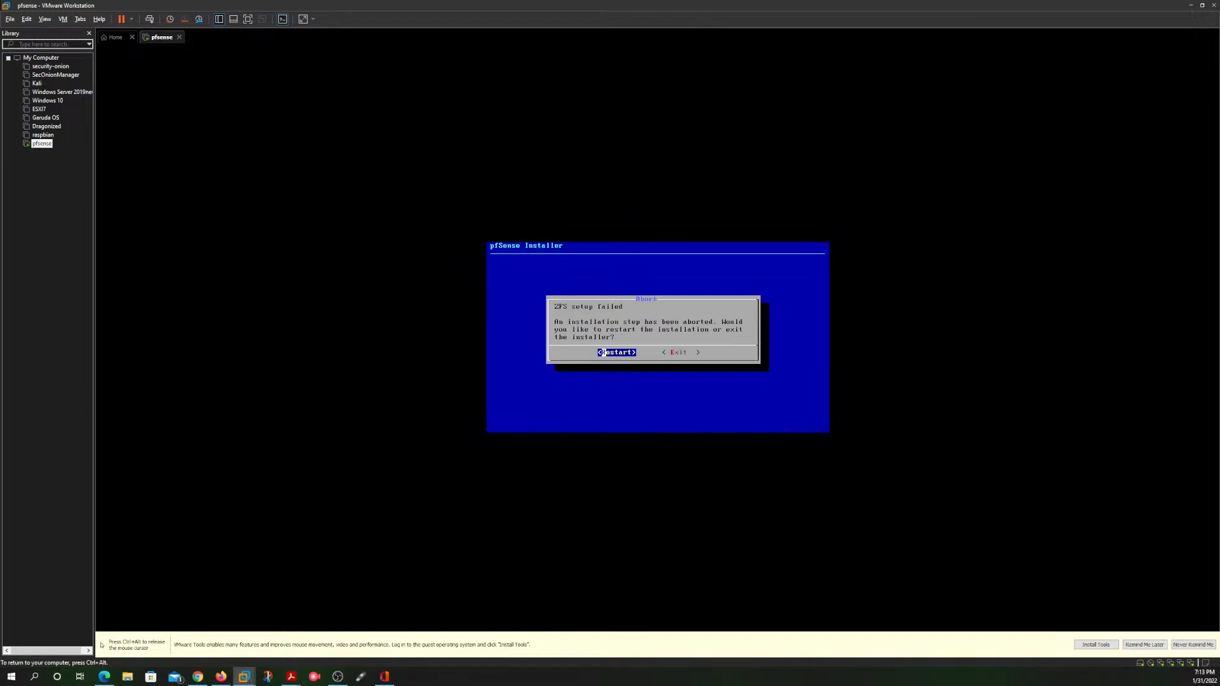
key(Return)
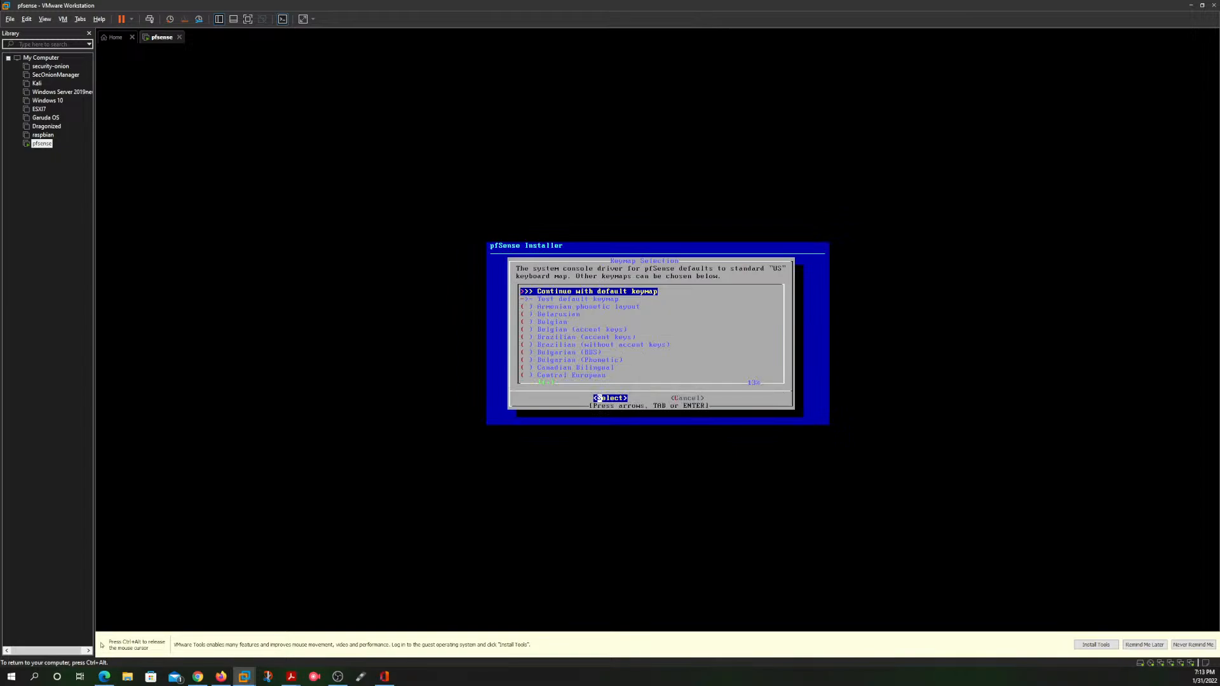
key(Return)
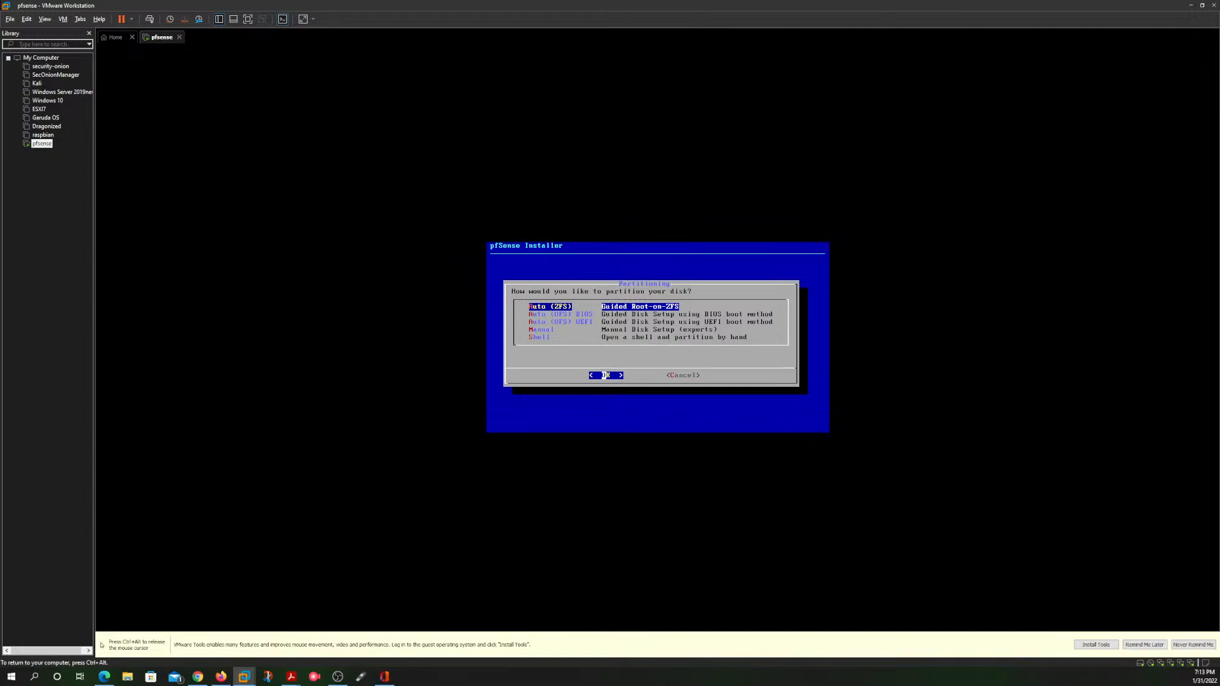
key(Return)
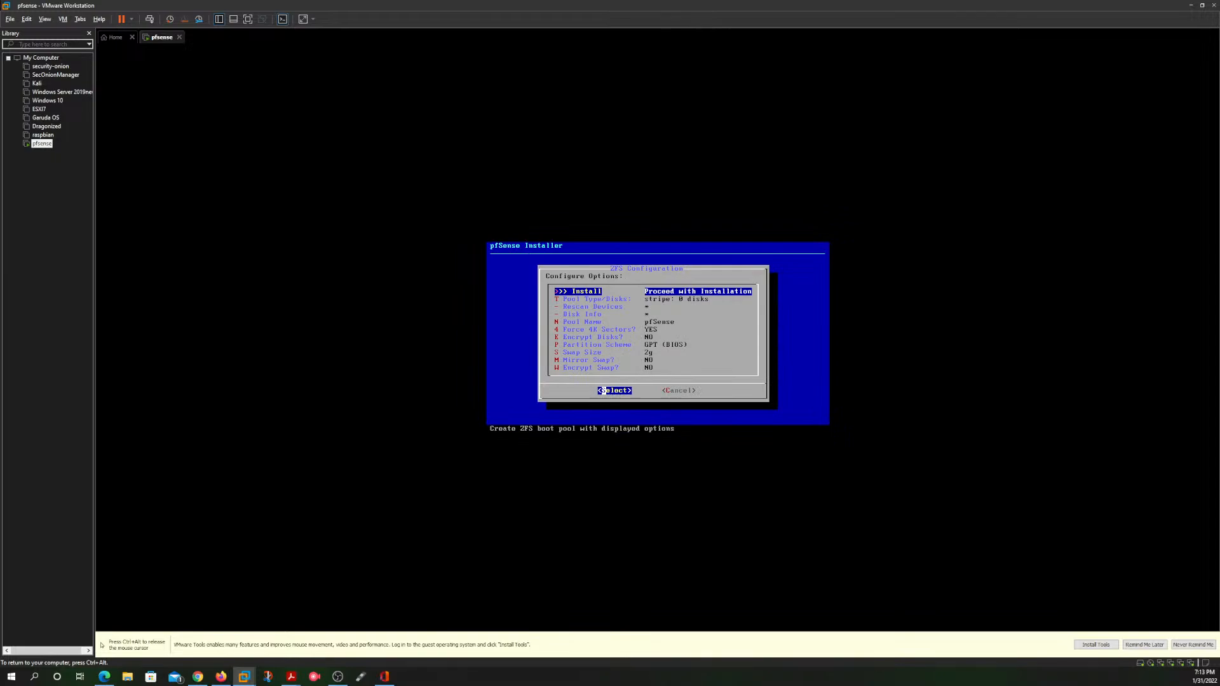
Step: Configure the ZFS pool as a stripe on disk da0 and proceed with the installation
key(Down)
key(Return)
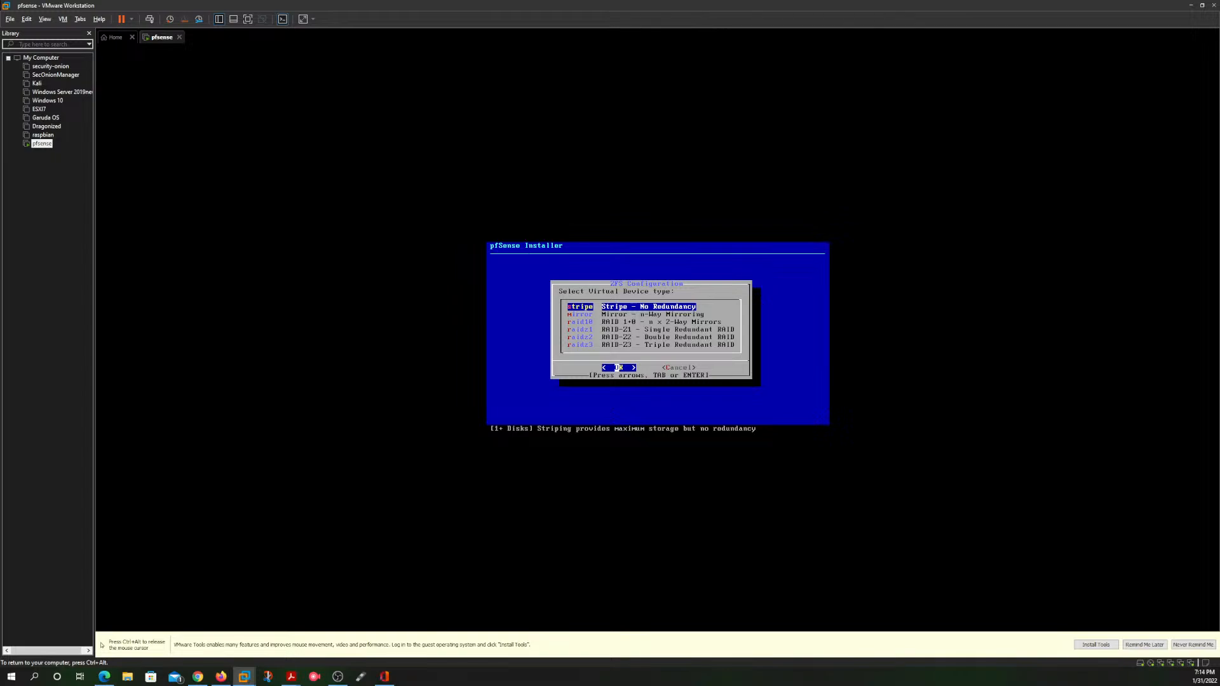
key(Return)
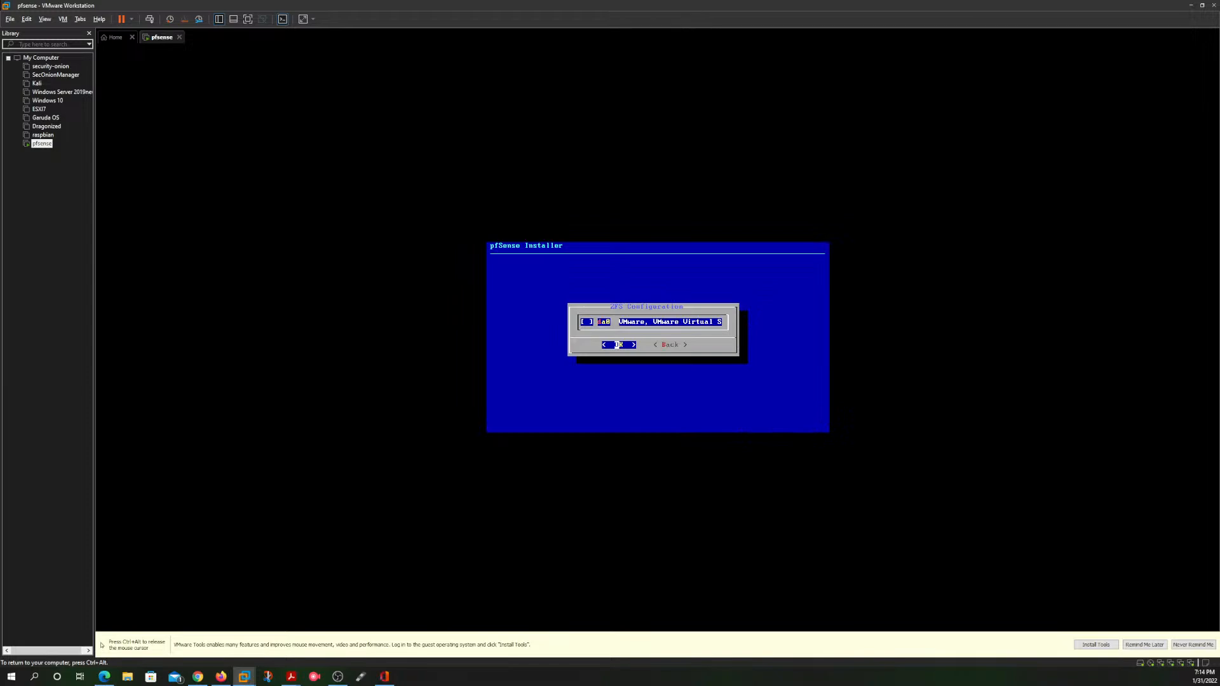
key(Return)
key(Return)
key(space)
key(Return)
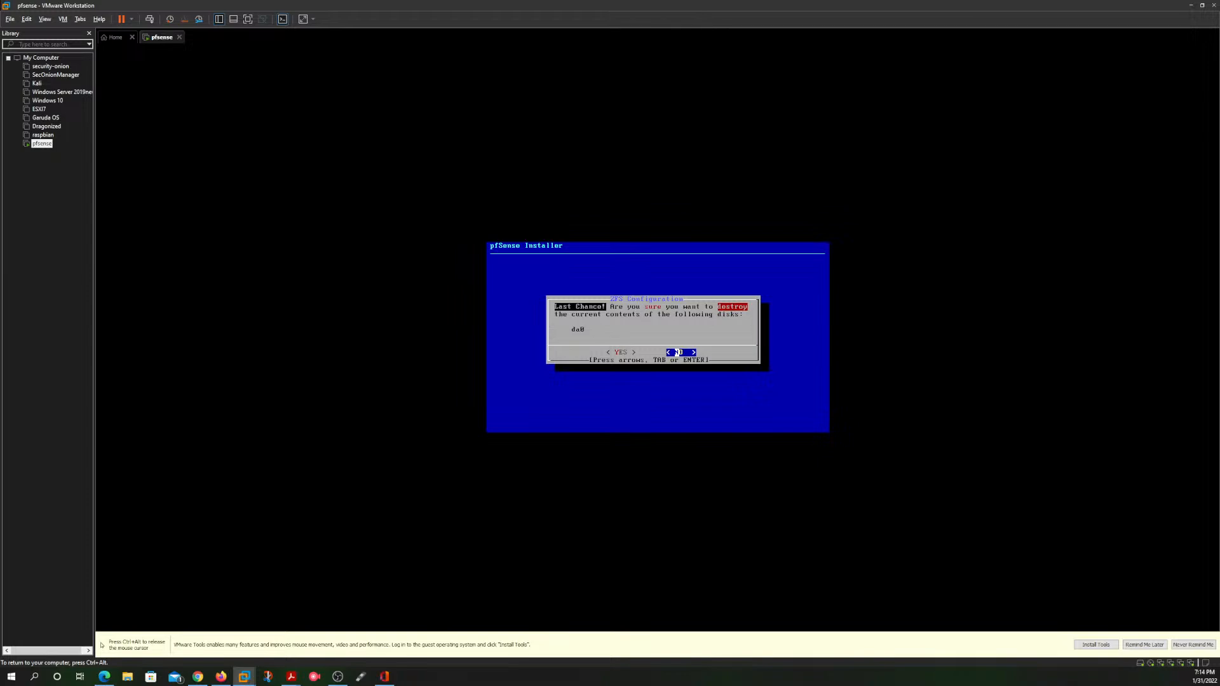
Step: Confirm destroying the current contents of disk da0 to start installing pfSense
key(Left)
key(Right)
key(Left)
key(Return)
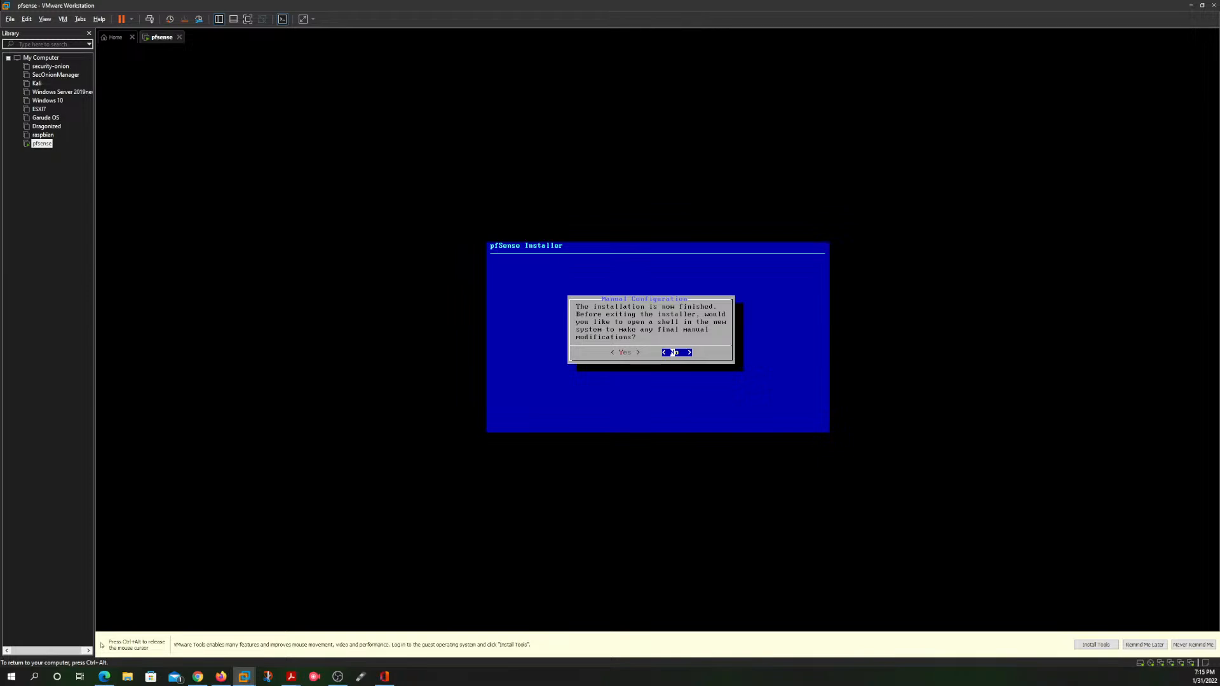
Step: Decline the shell for final manual modifications and reboot into the installed pfSense system
key(Return)
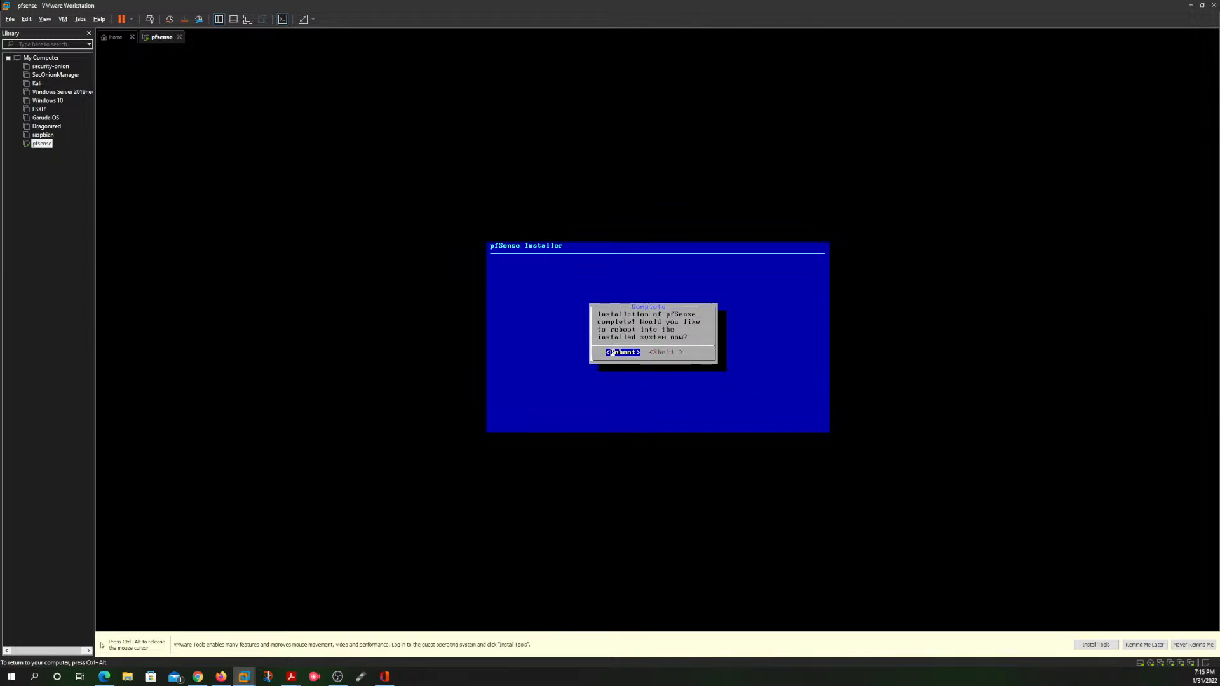
key(Return)
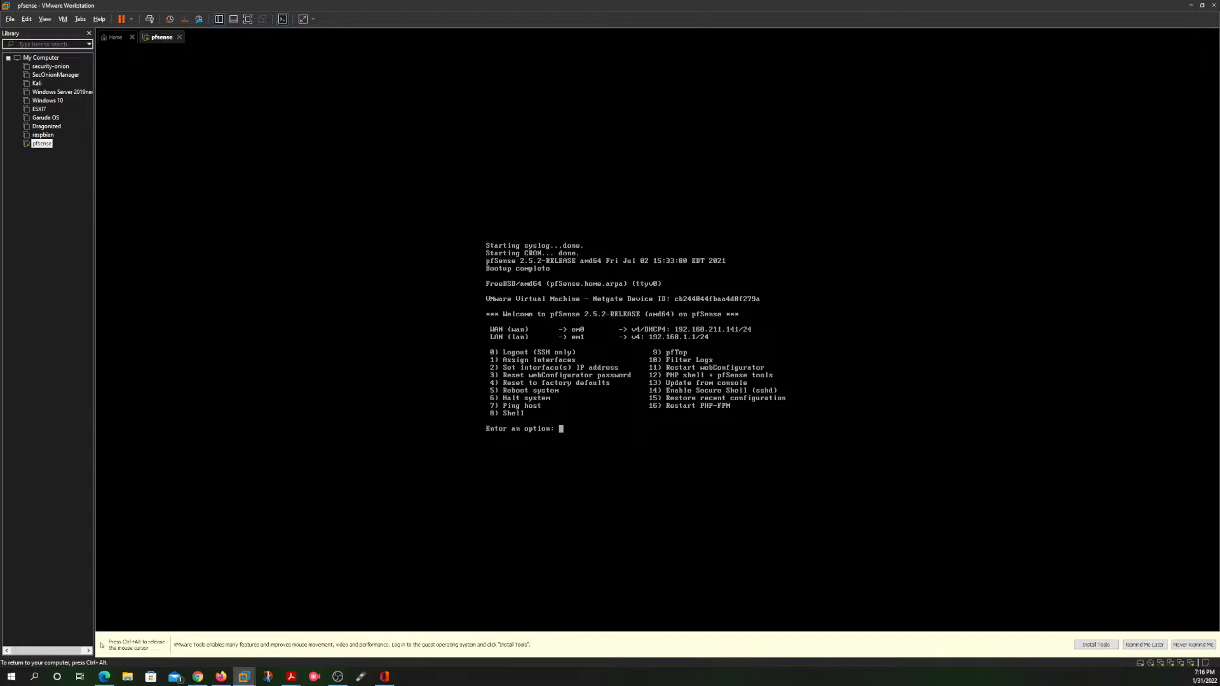
key(ctrl+alt)
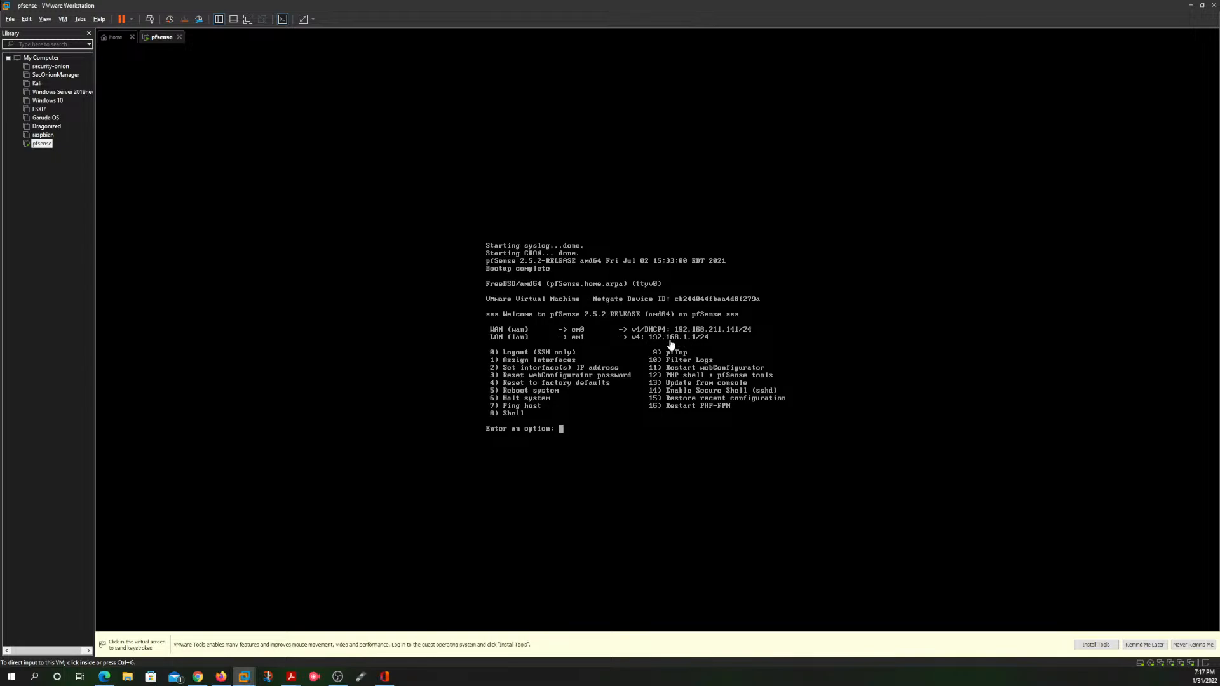
Step: Start setting an interface IP address from the pfSense console and choose the LAN interface (em1)
click(607, 443)
text(2)
key(Return)
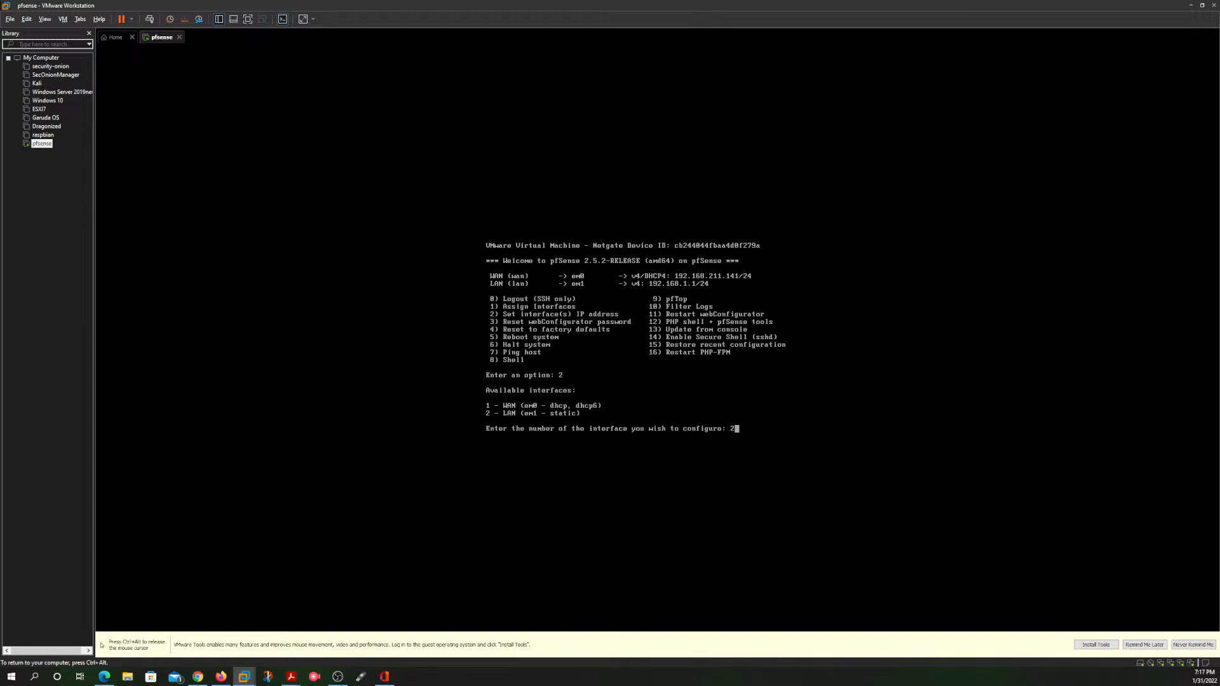
key(Return)
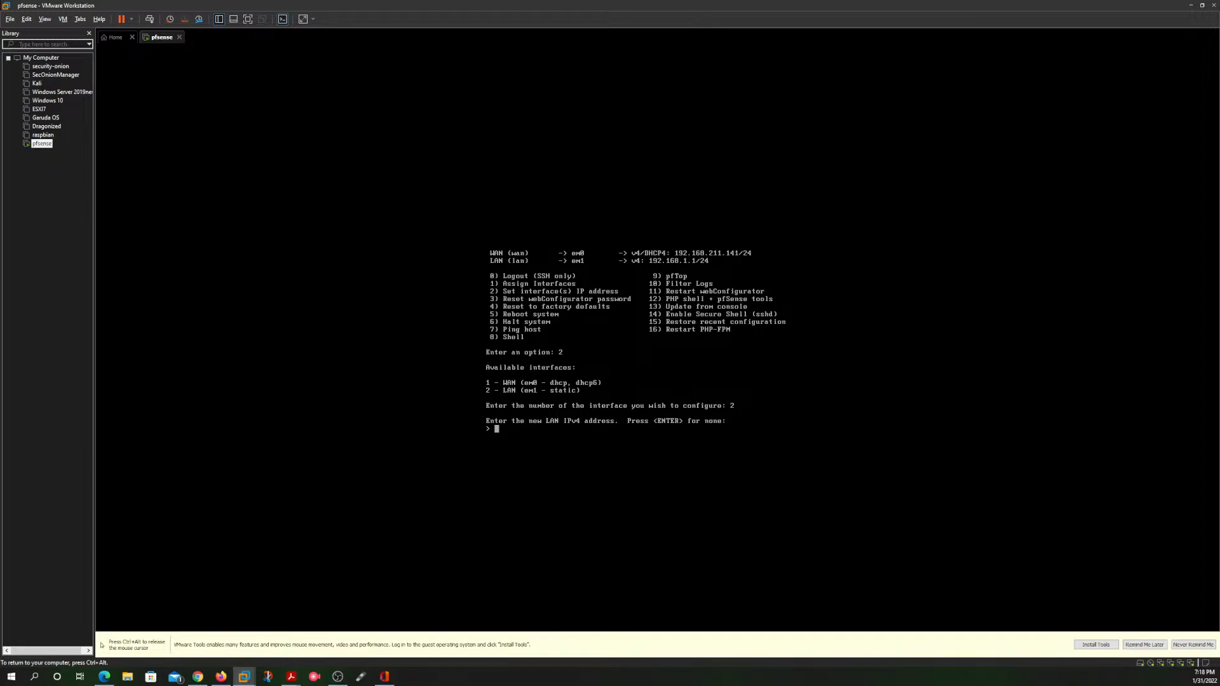
Step: Set the new LAN IPv4 address to 10.0.0.254
text(10.0.0.1)
text(00)
key(BackSpace)
key(BackSpace)
text(54)
key(Return)
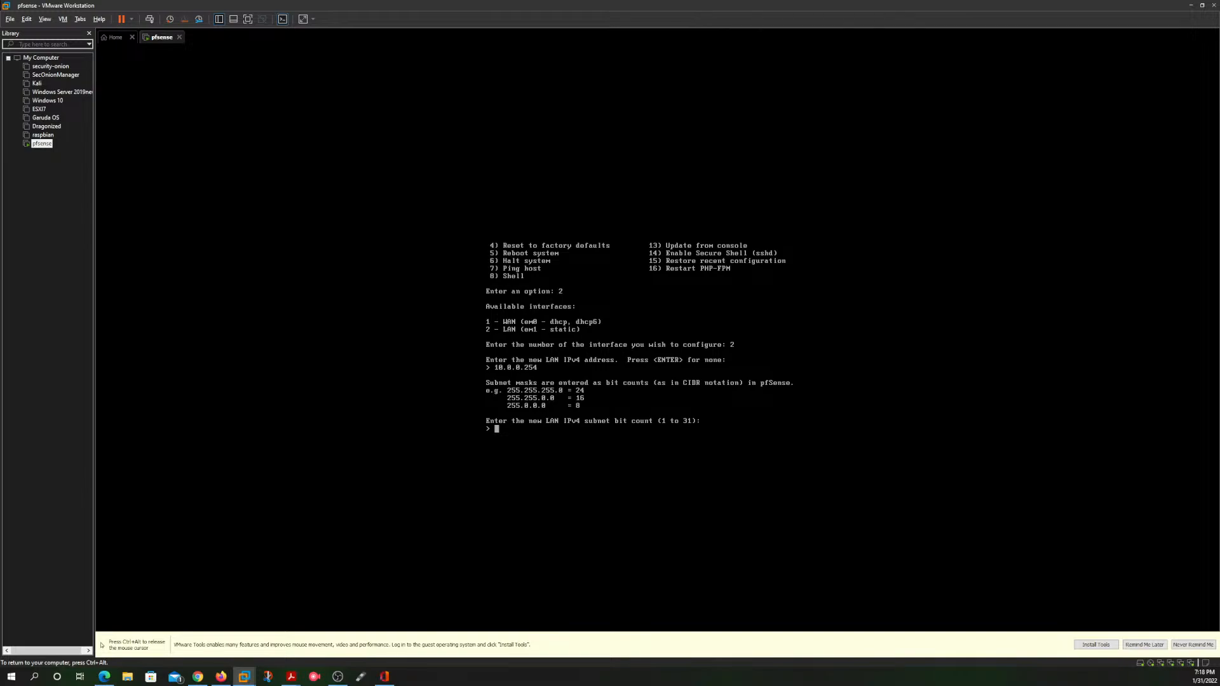
Step: Set the LAN subnet bit count to 24, leaving the upstream gateway and IPv6 address empty
key(ctrl+alt)
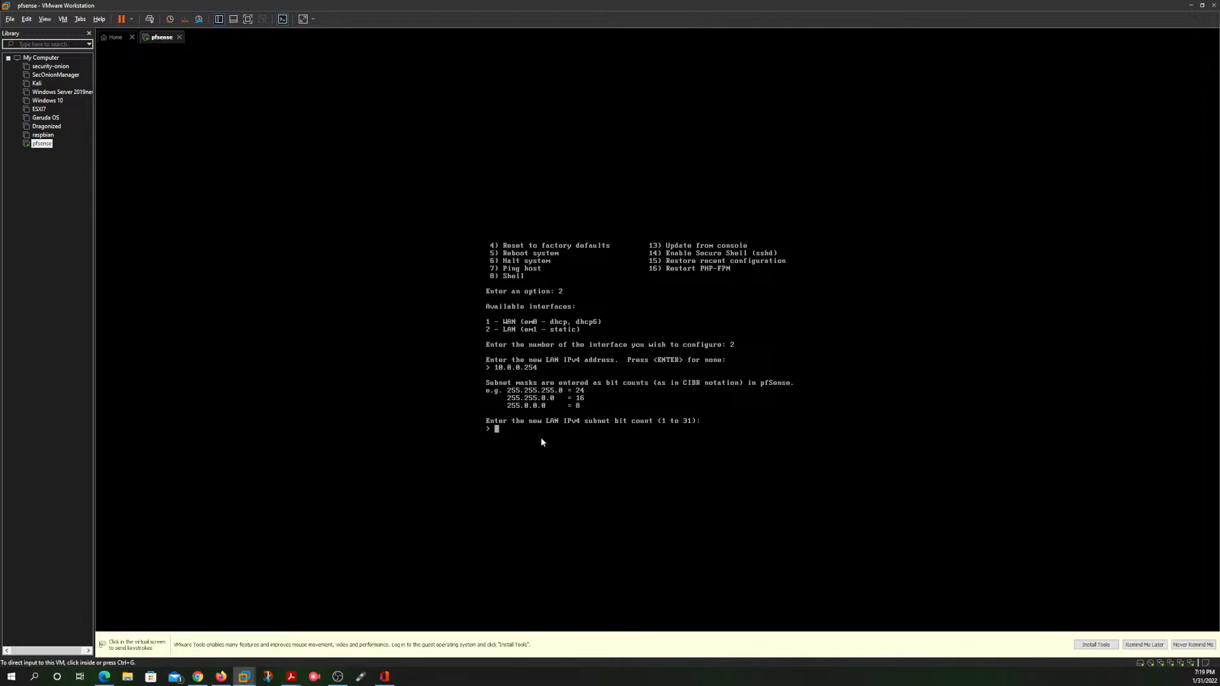
click(569, 432)
text(24)
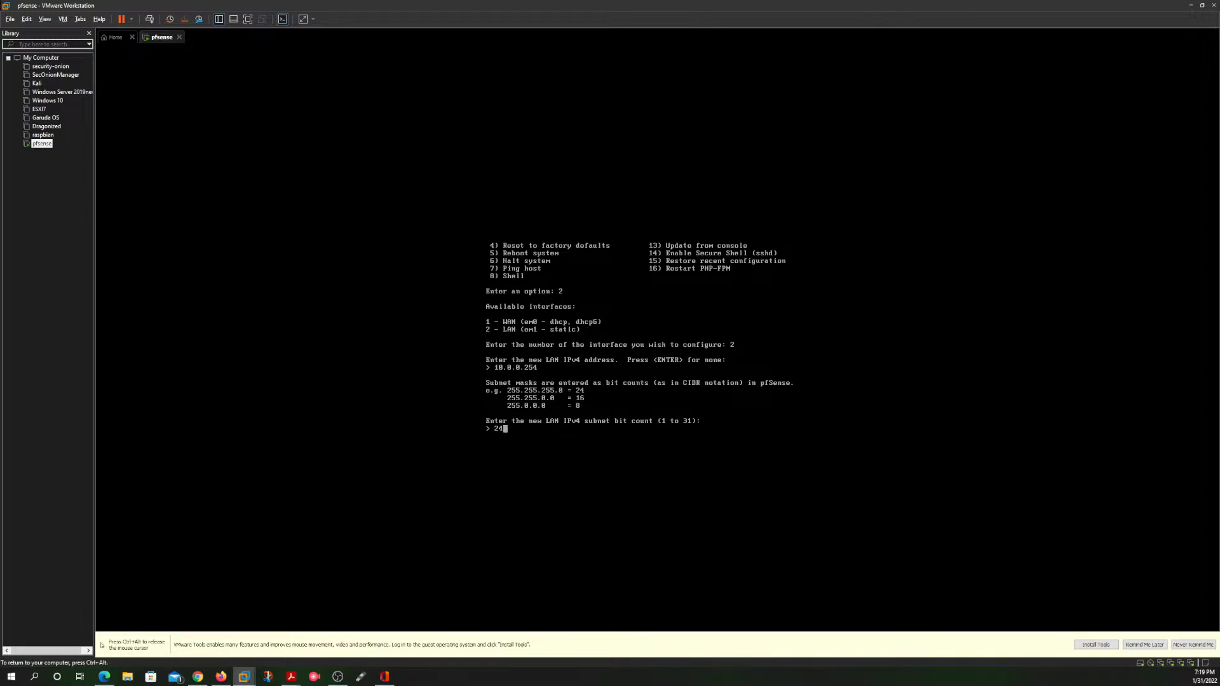
key(Return)
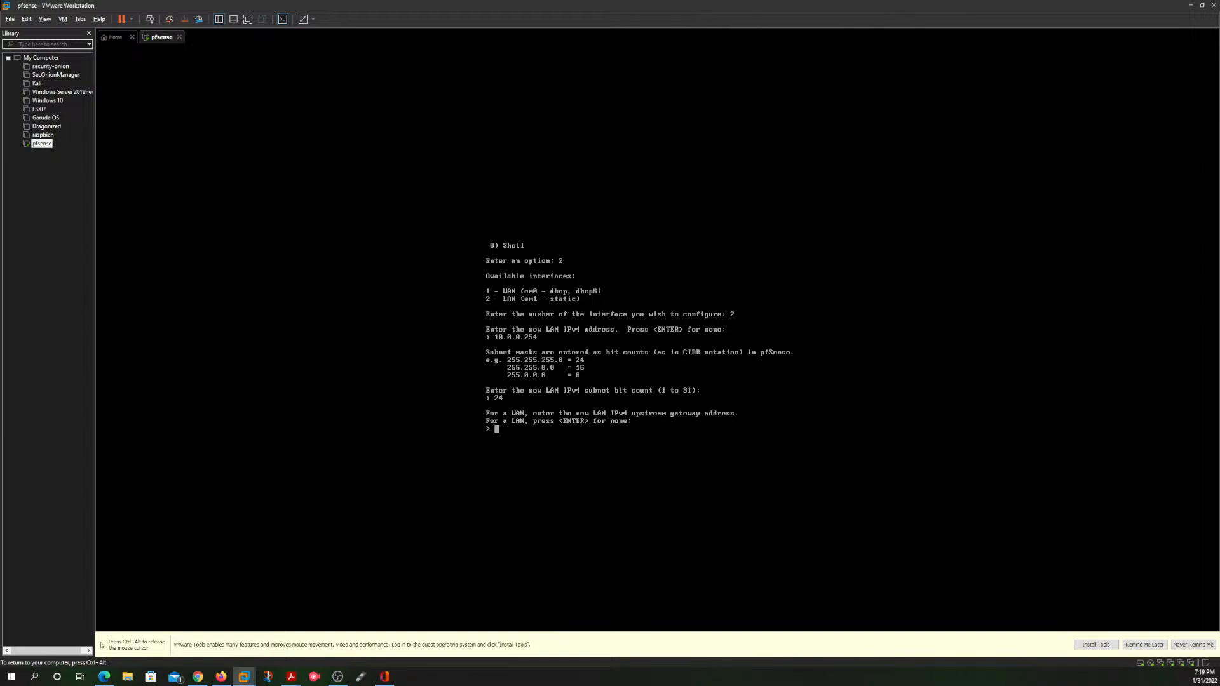
key(Return)
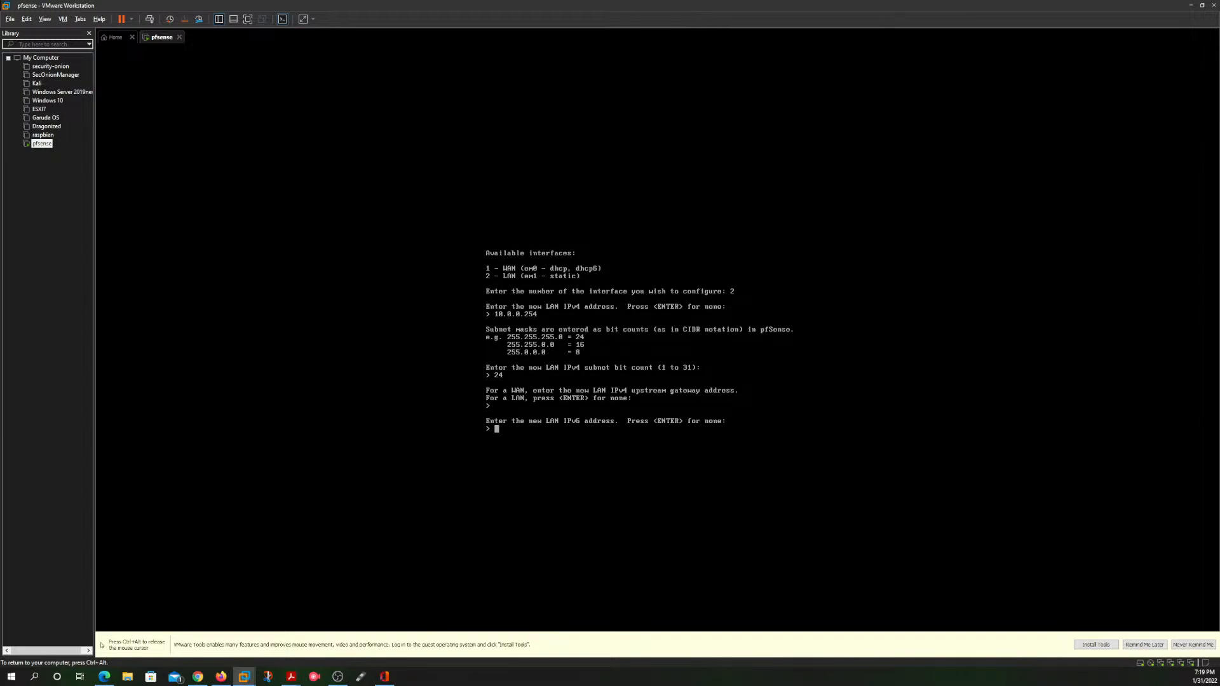
key(Return)
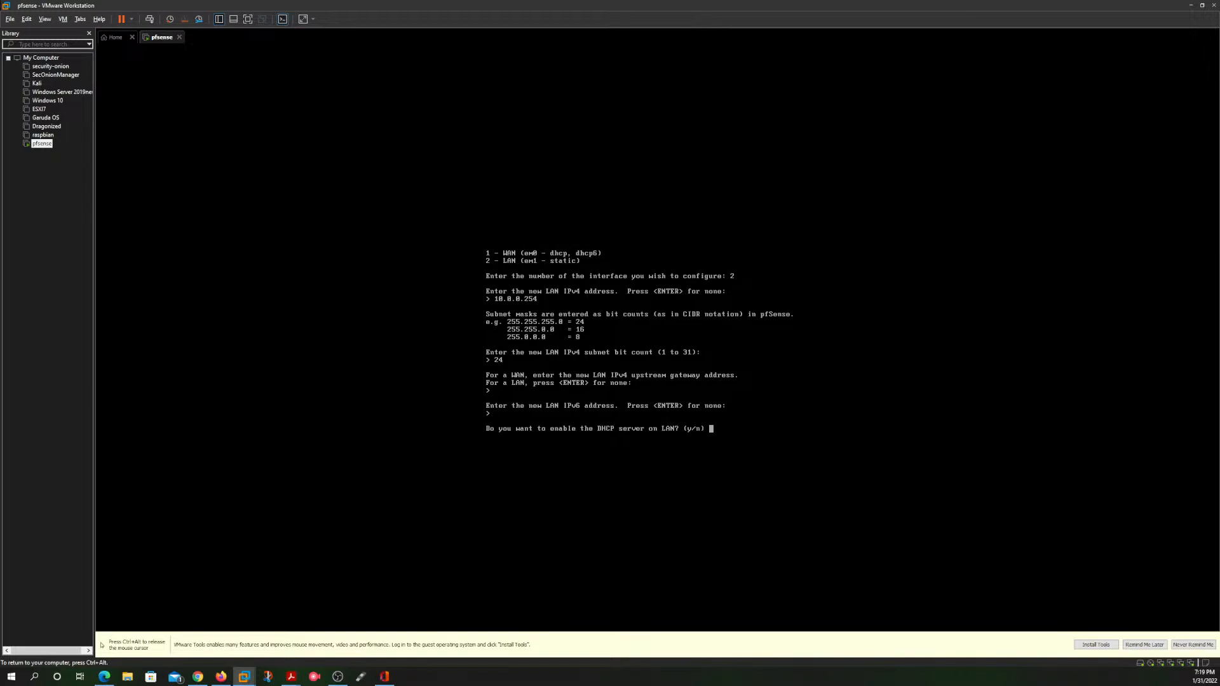
Step: Decline the DHCP server on LAN and the revert to HTTP for the webConfigurator, and return to the console menu
text(n)
key(Return)
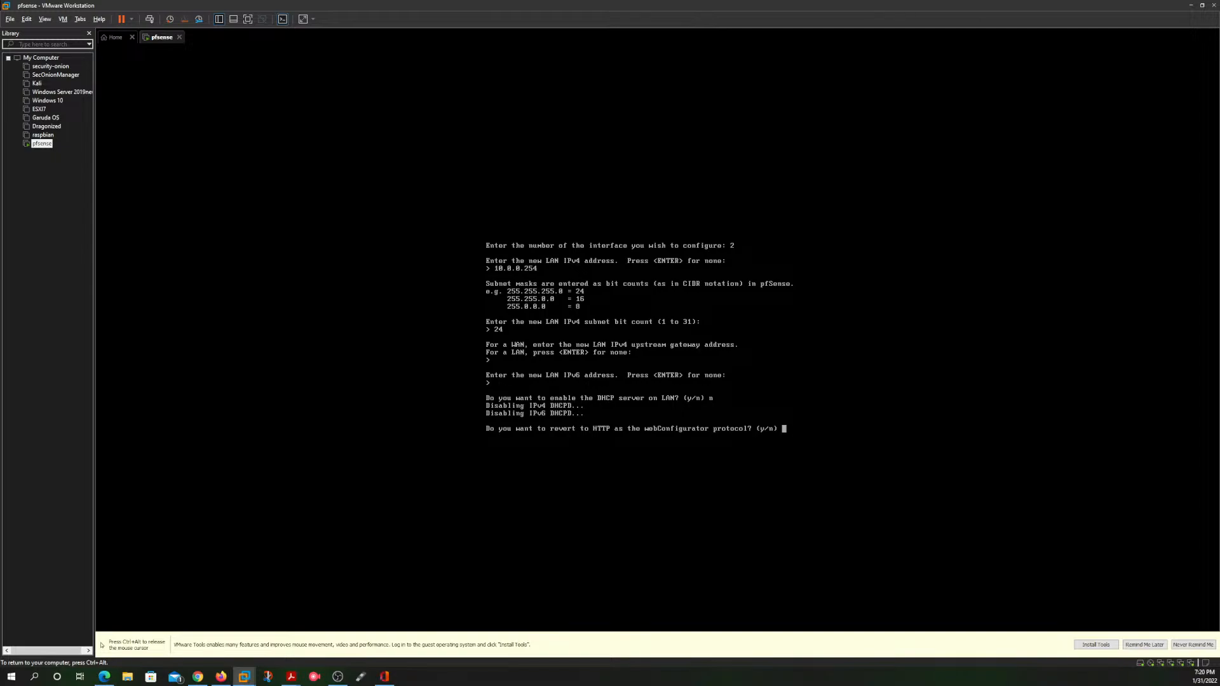
text(n)
key(Return)
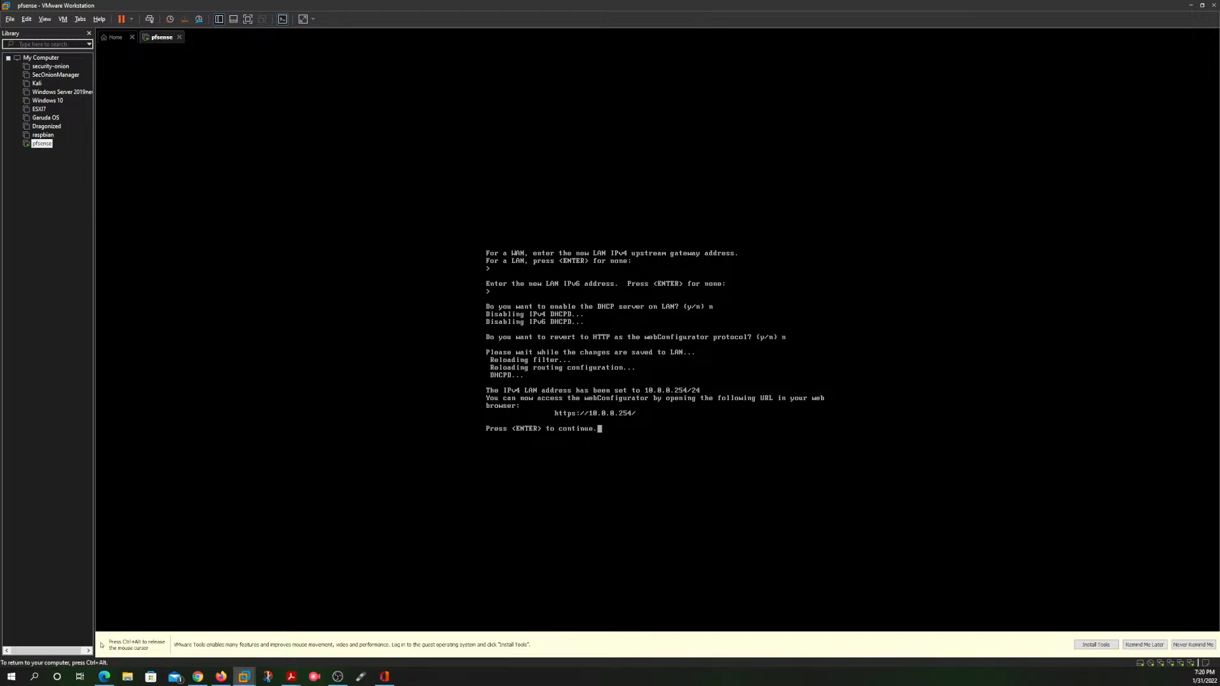
key(Return)
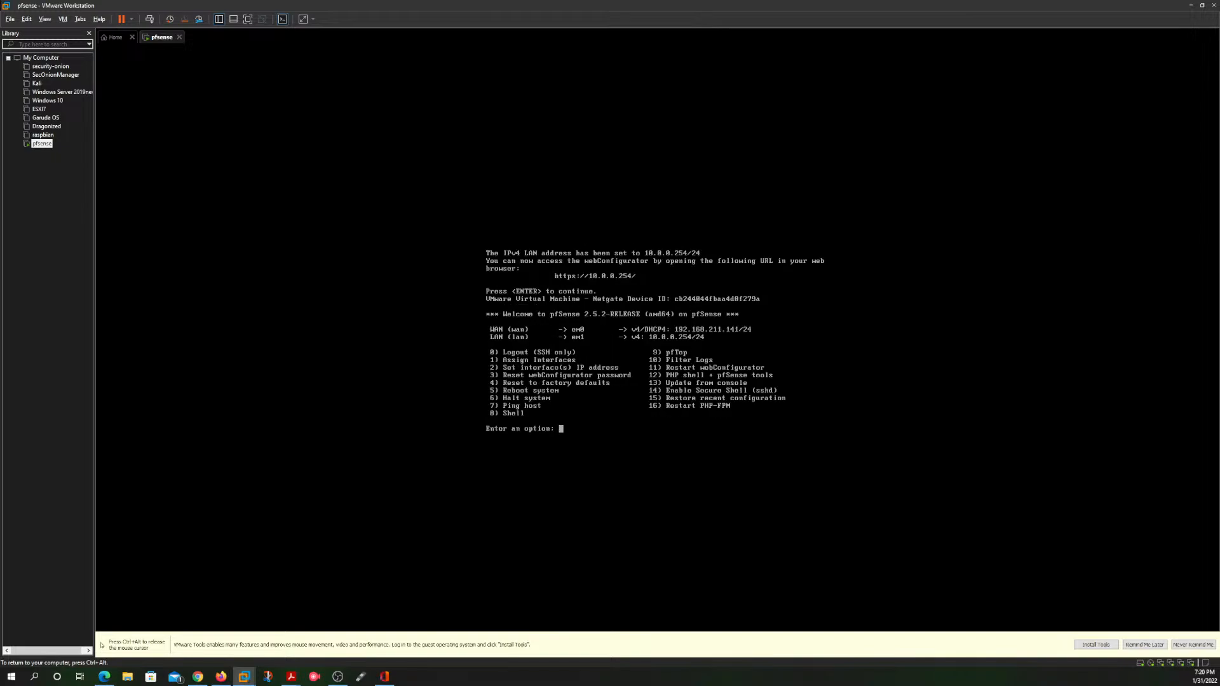
Step: Switch to Microsoft Edge, open 10.0.0.254 in a new tab and continue past the certificate warning
key(ctrl+alt)
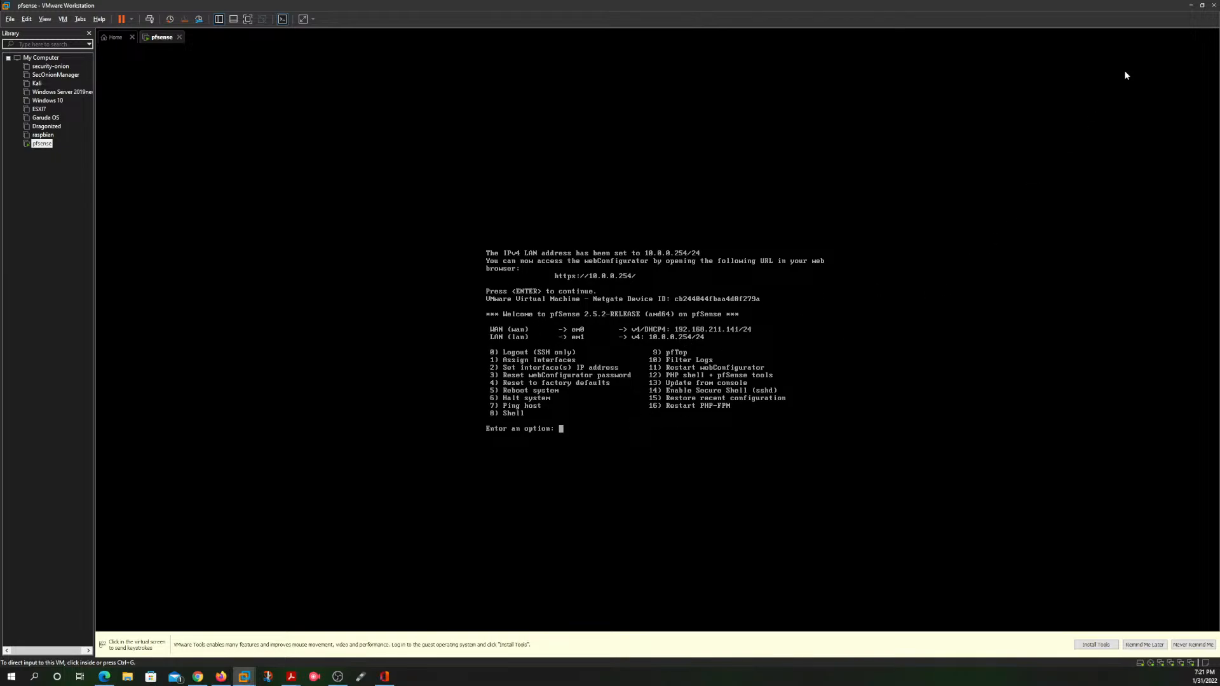
click(1191, 7)
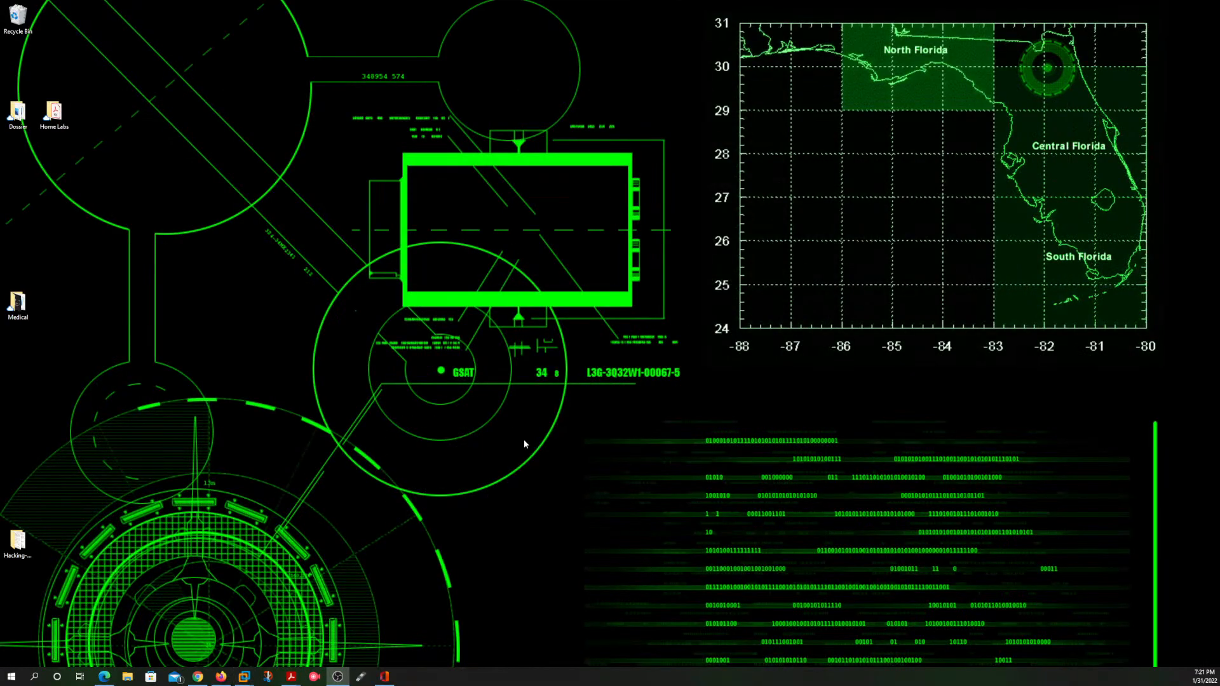
click(104, 676)
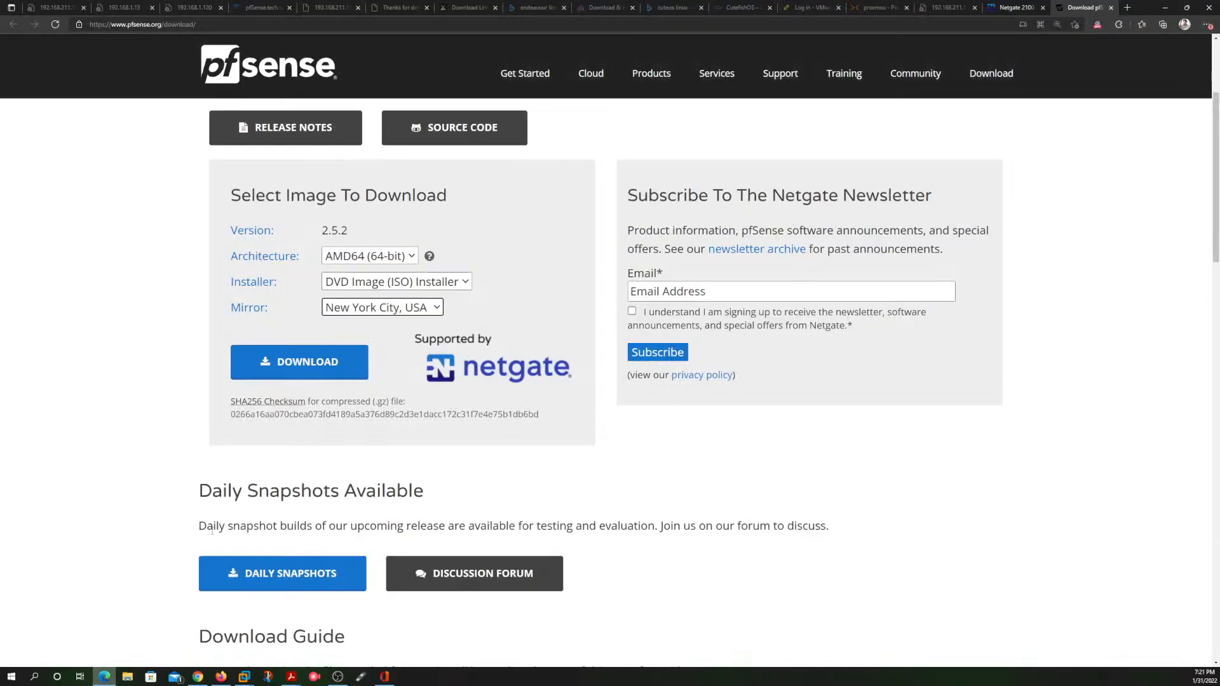
click(1132, 9)
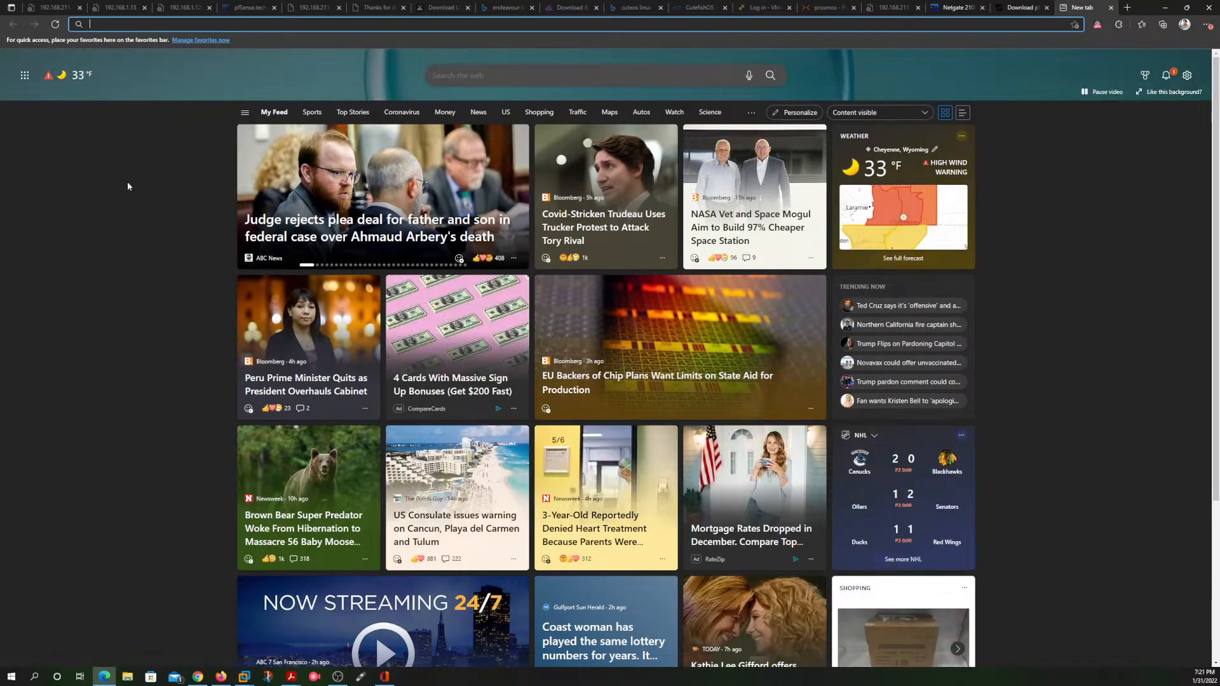
text(10.0)
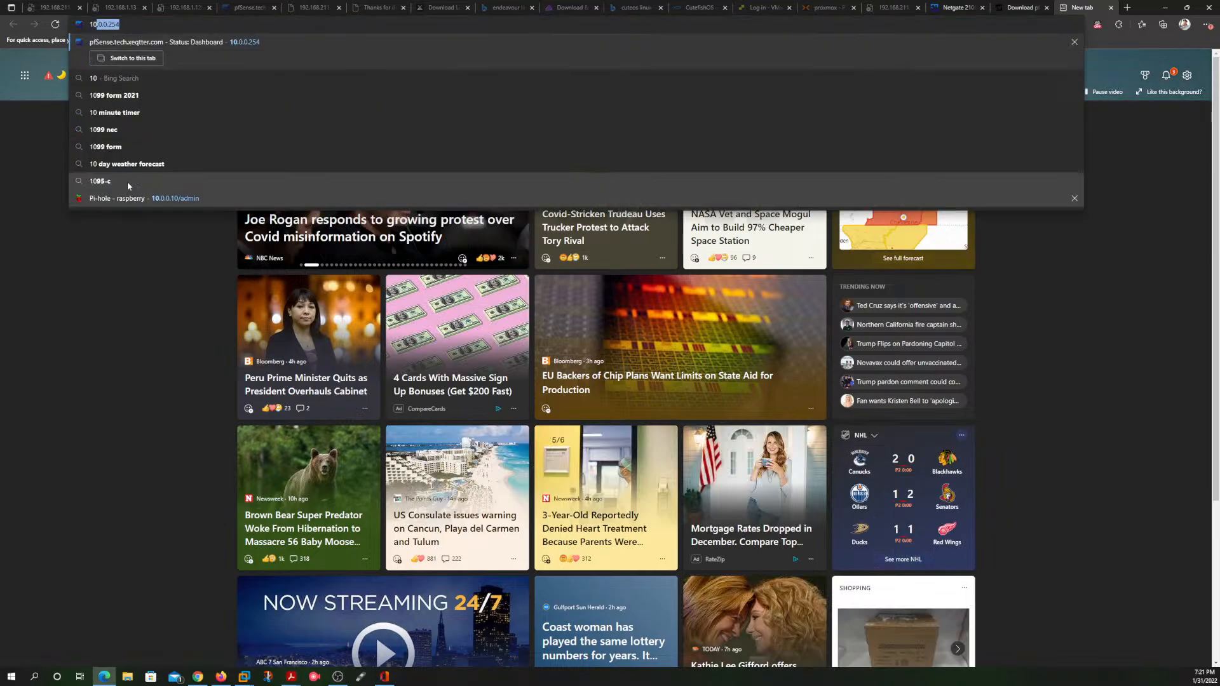
text(.0.)
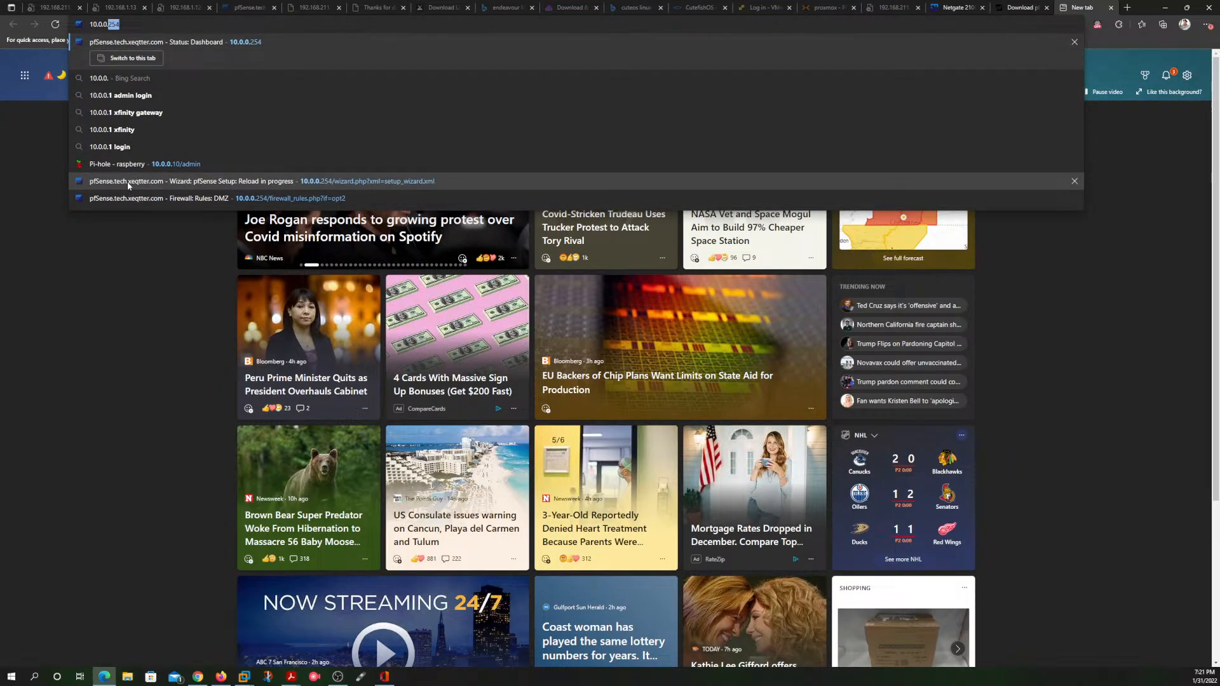
text(254)
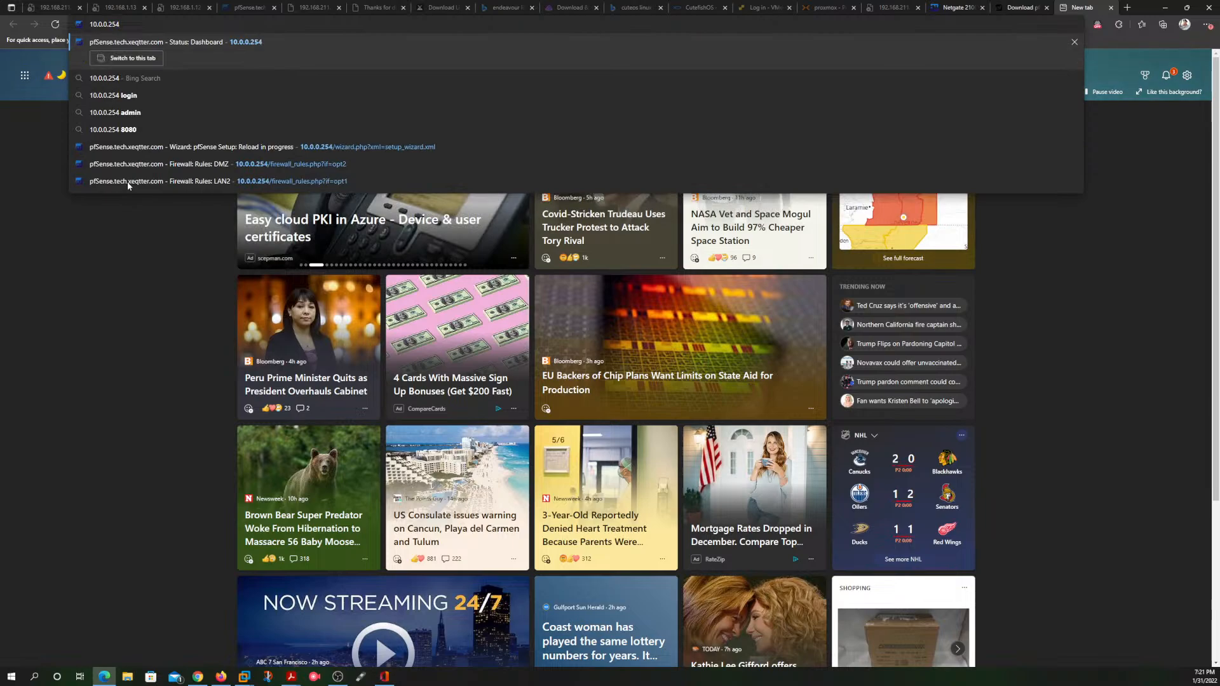
key(Return)
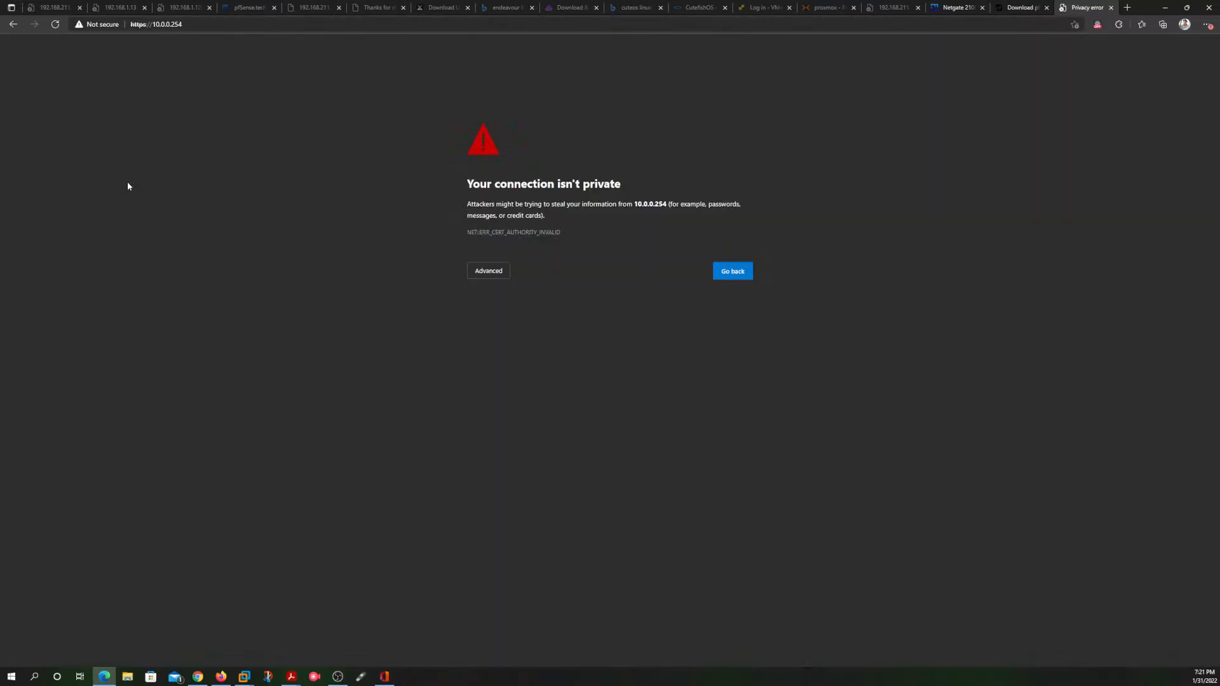
click(490, 272)
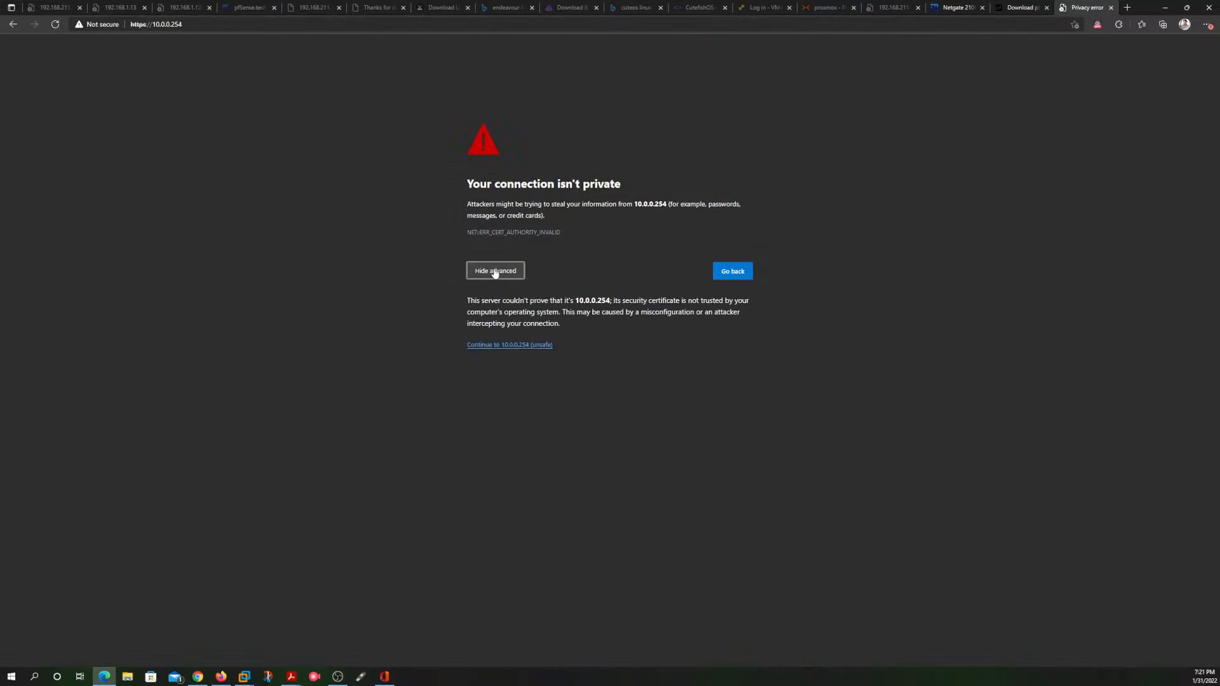
click(517, 347)
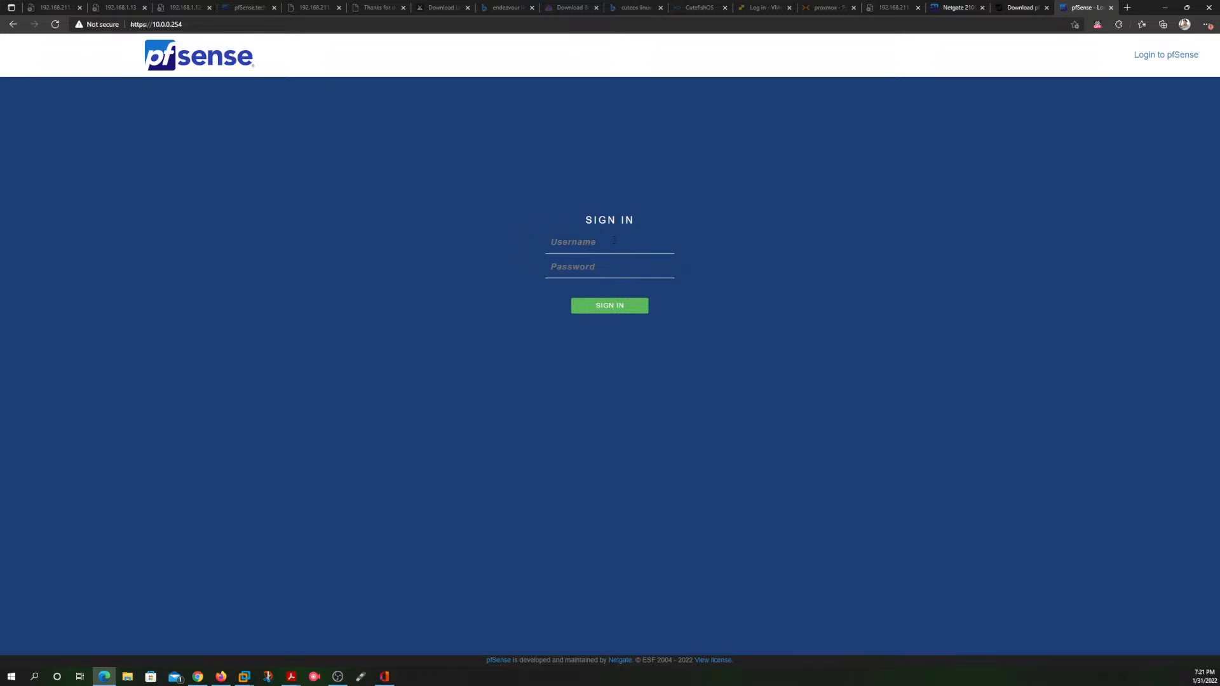
Step: Sign in to pfSense with the username admin and the default account password
text(ADMIN)
key(BackSpace)
key(BackSpace)
key(BackSpace)
key(BackSpace)
key(BackSpace)
text(admin)
click(592, 266)
text(pfsense)
key(Return)
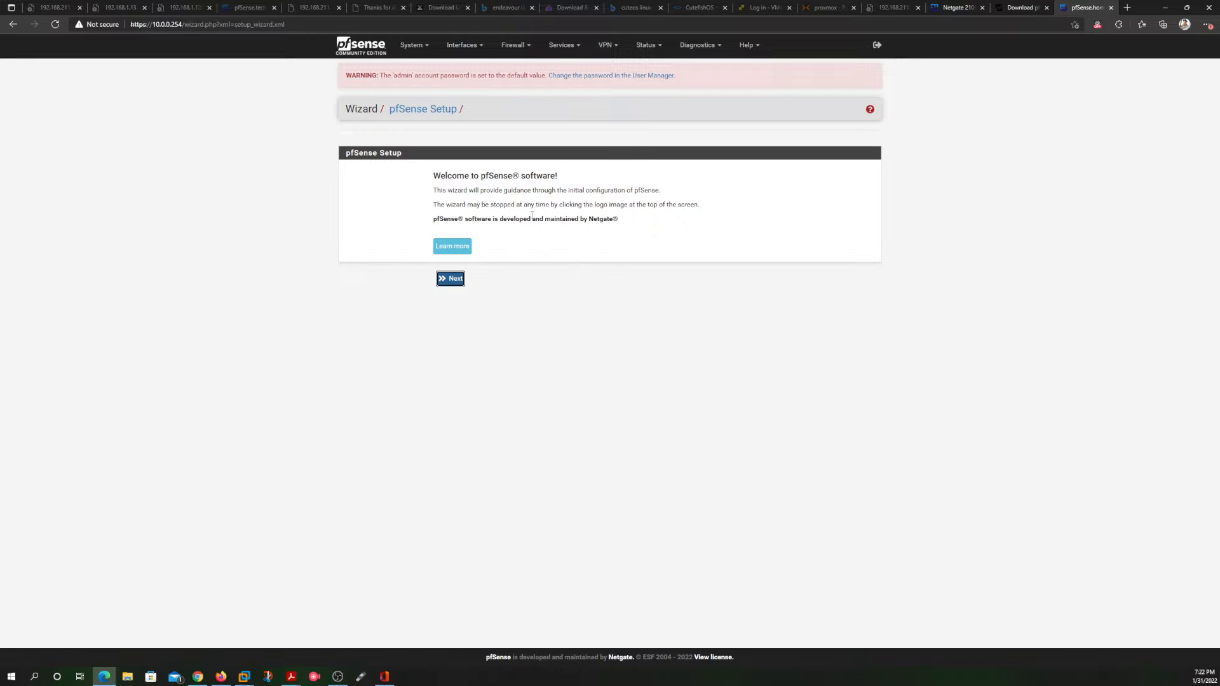
Step: Advance the pfSense setup wizard to General Information and set the domain to xeqtter.com
click(453, 280)
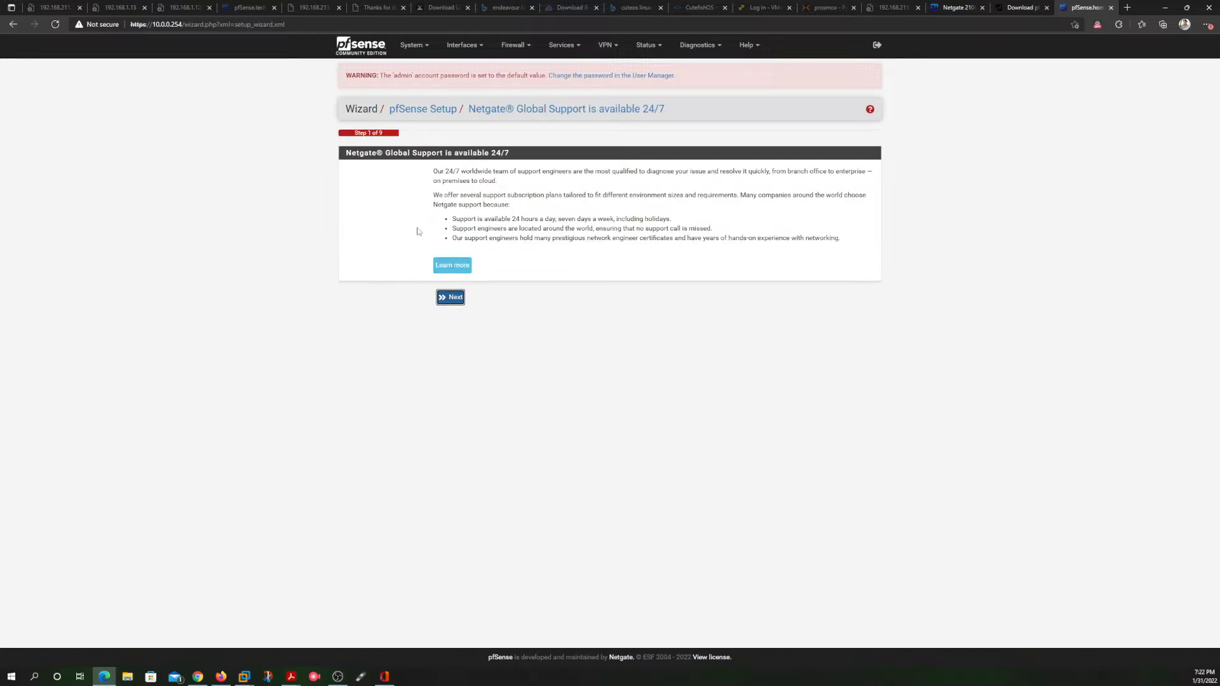
click(452, 298)
click(482, 190)
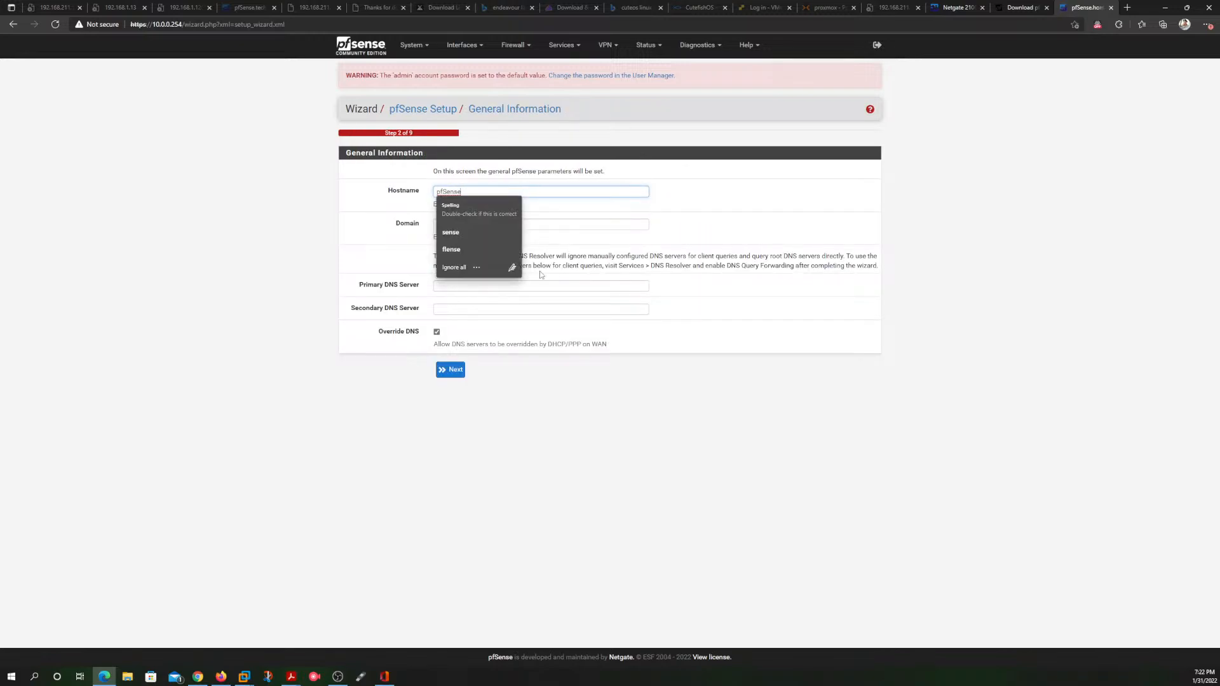
click(559, 224)
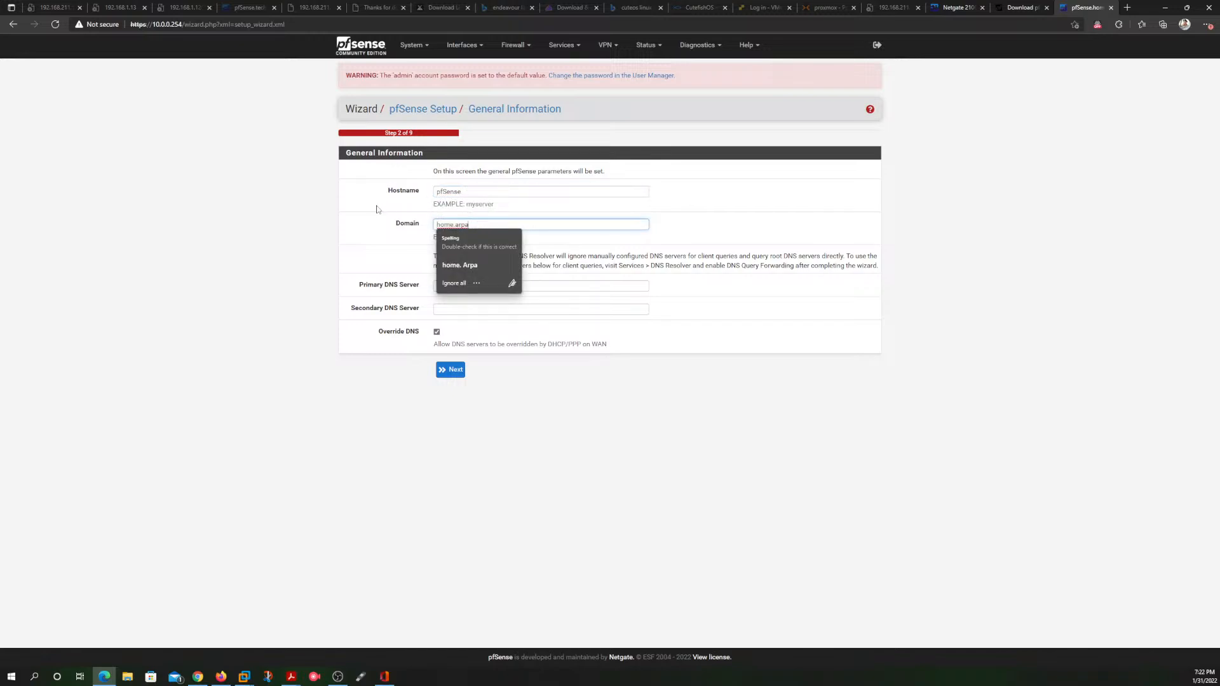
click(404, 241)
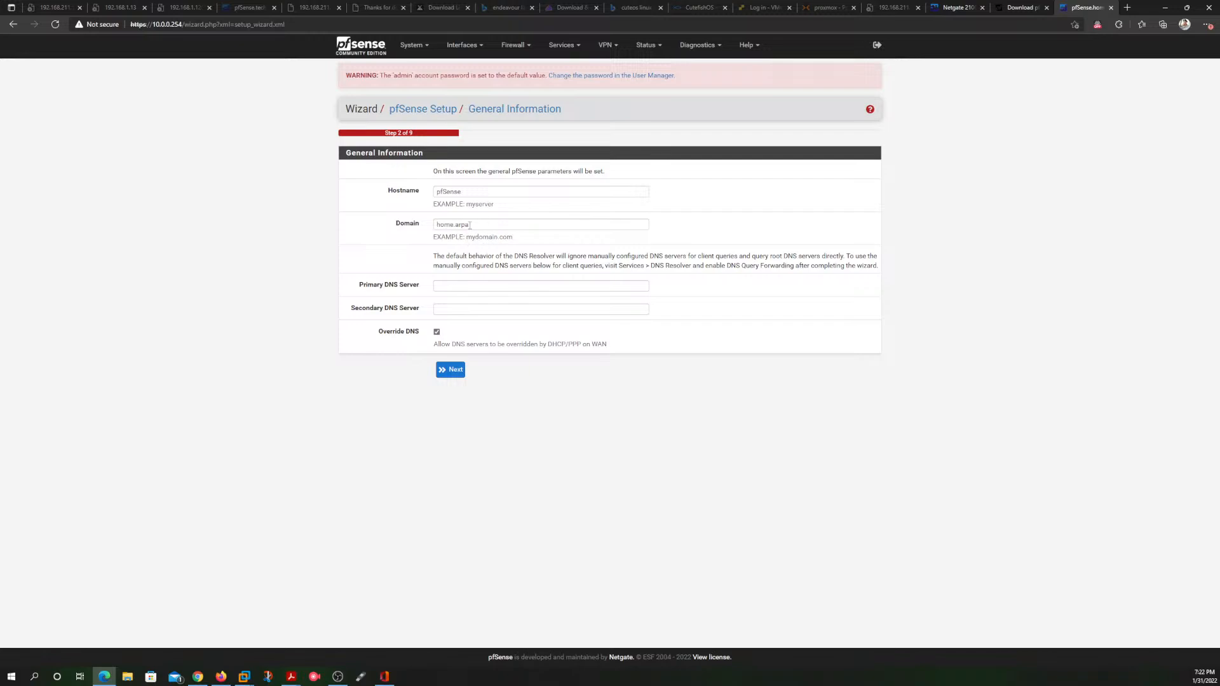
click(479, 226)
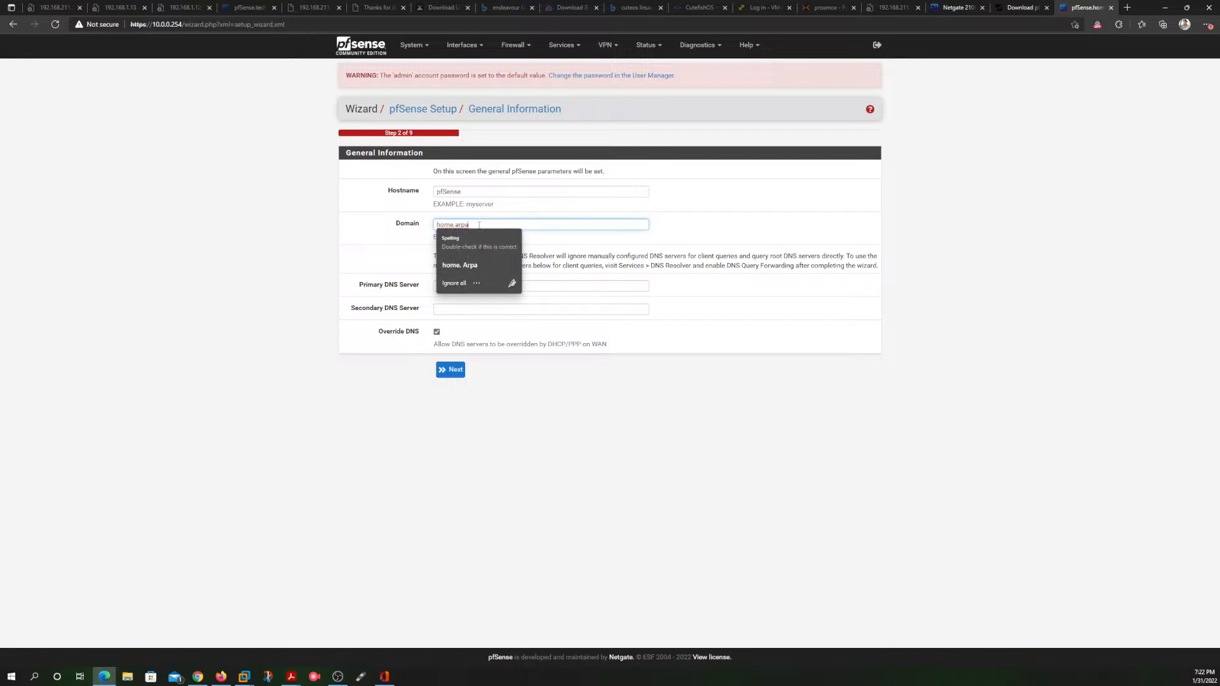
key(ctrl+a)
text(h)
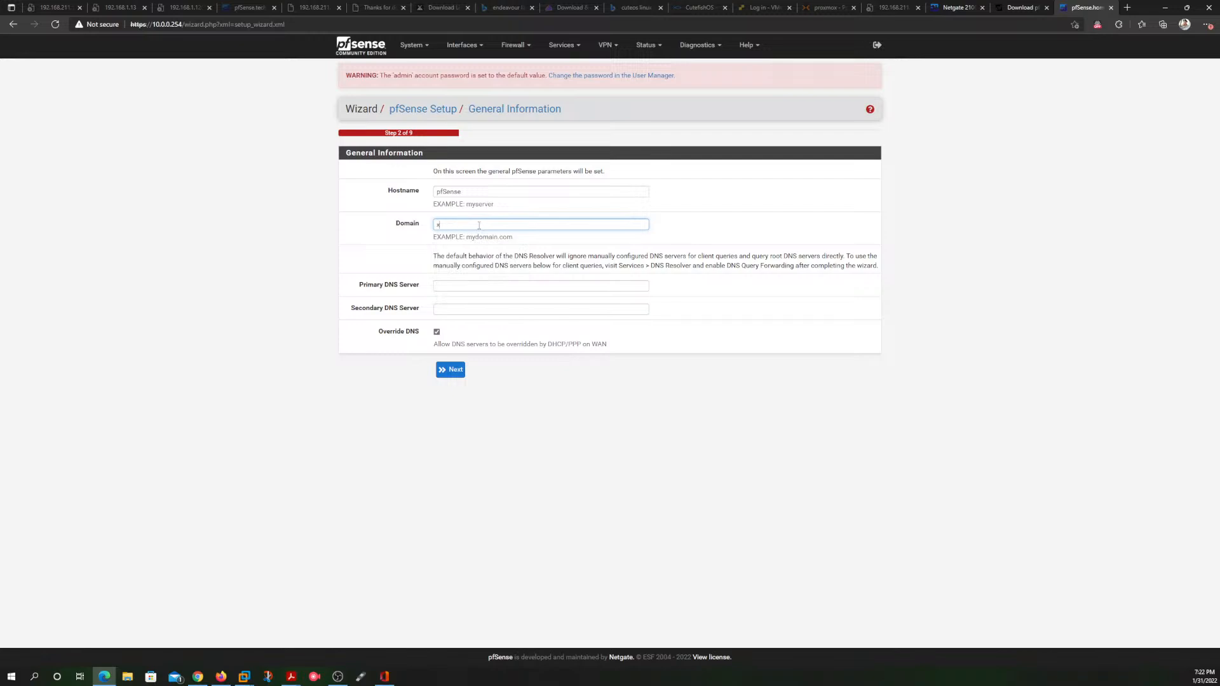
text(eqtter.com)
Step: Change the hostname to all-lowercase pfsense
click(446, 192)
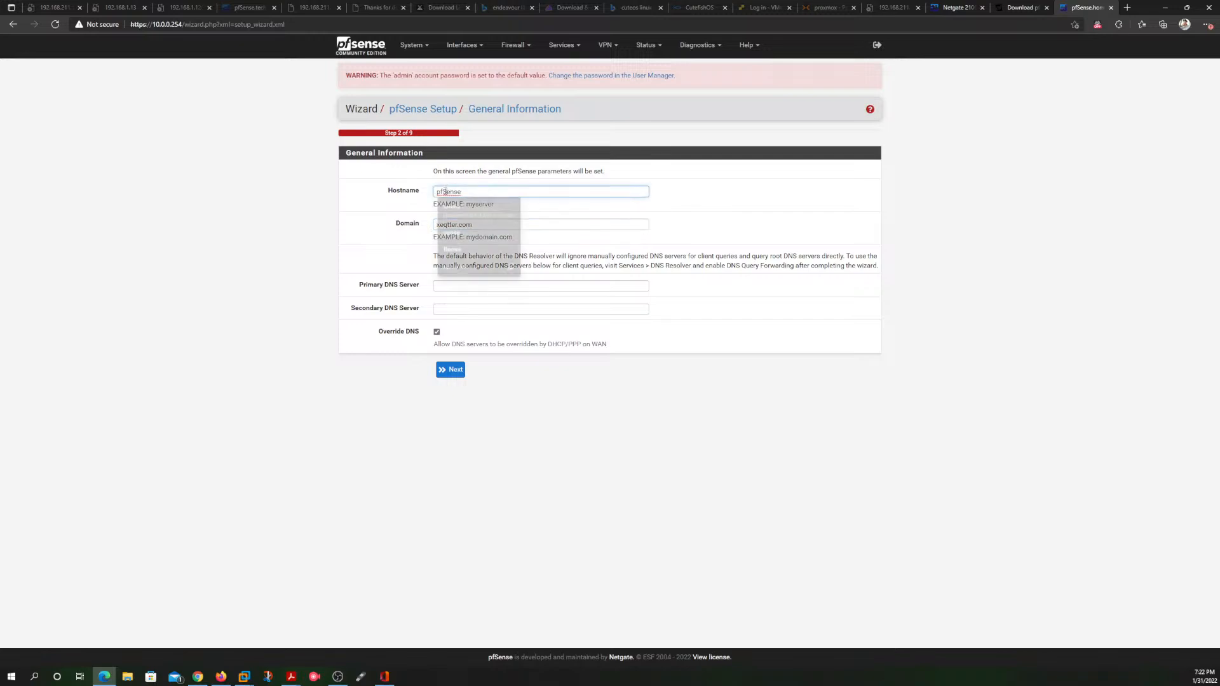
click(445, 191)
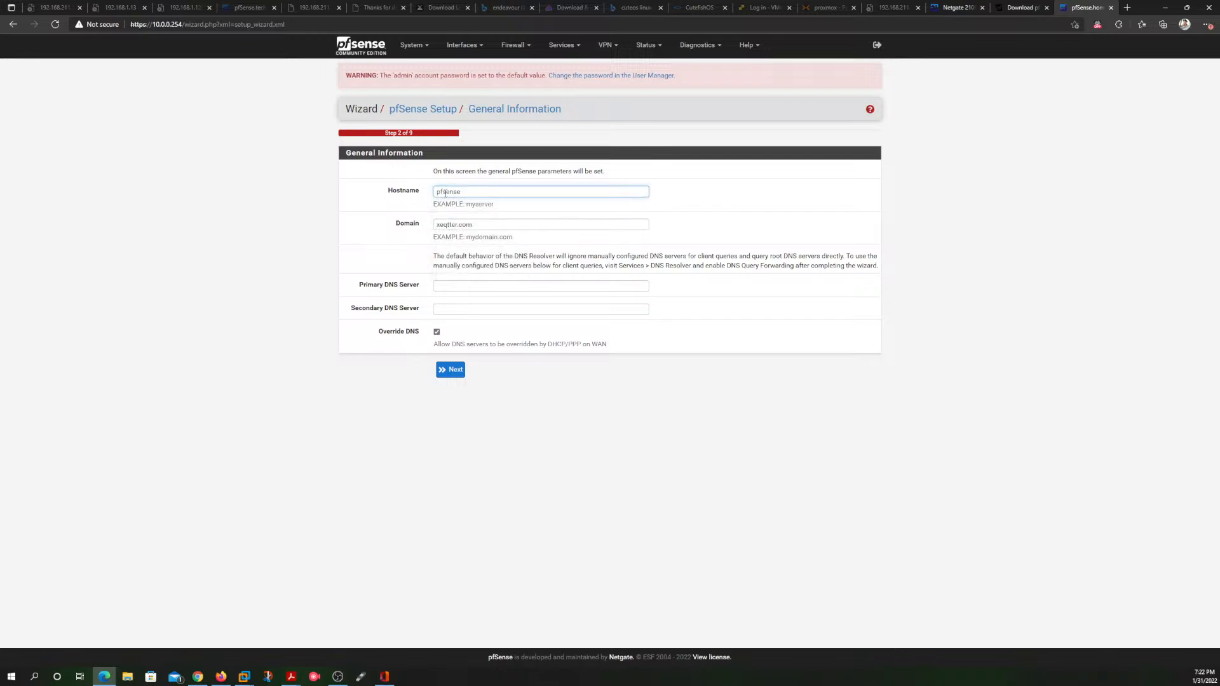
click(481, 192)
click(579, 210)
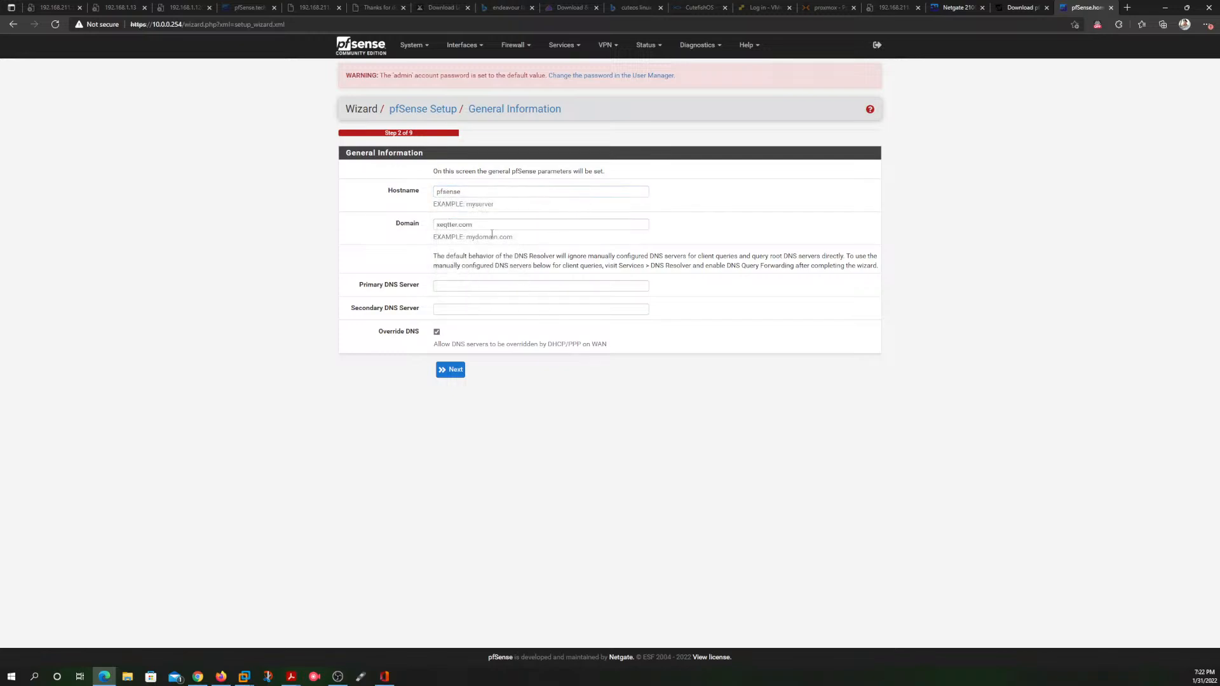
click(487, 226)
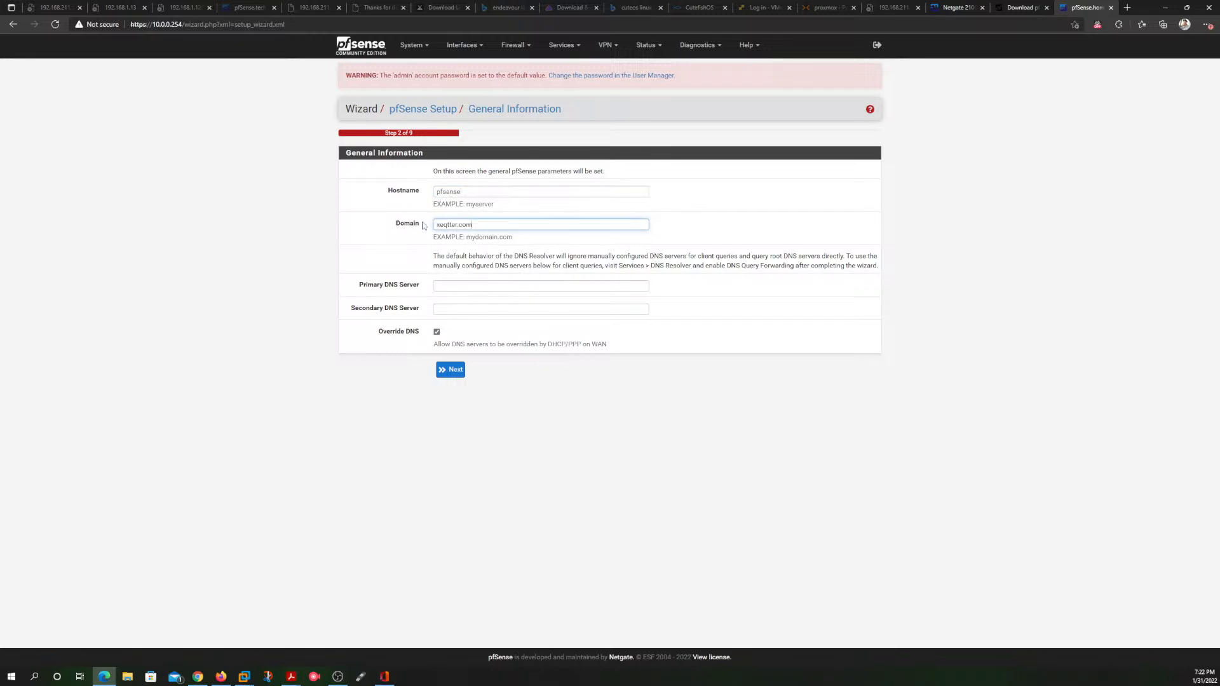
Step: Set the DNS servers to primary 8.8.8.8 and secondary 1.1.1.1, continue the wizard and decline saving the form data
click(452, 285)
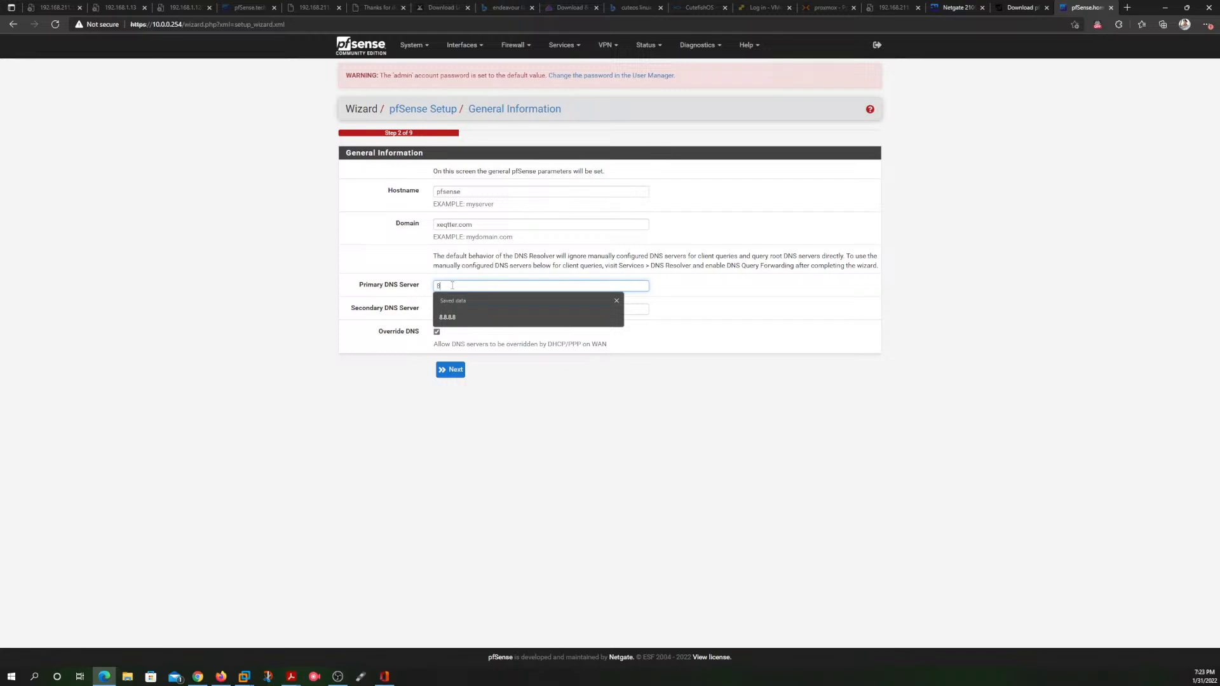
text(.8.8.8)
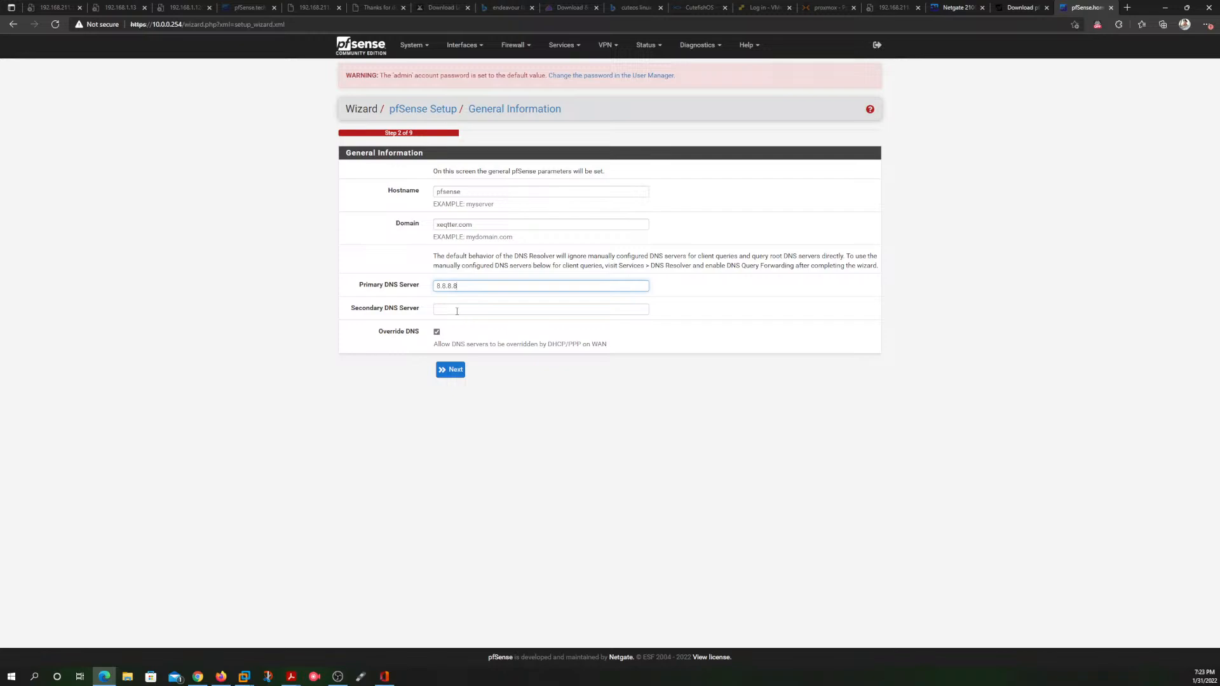
click(457, 310)
text(1)
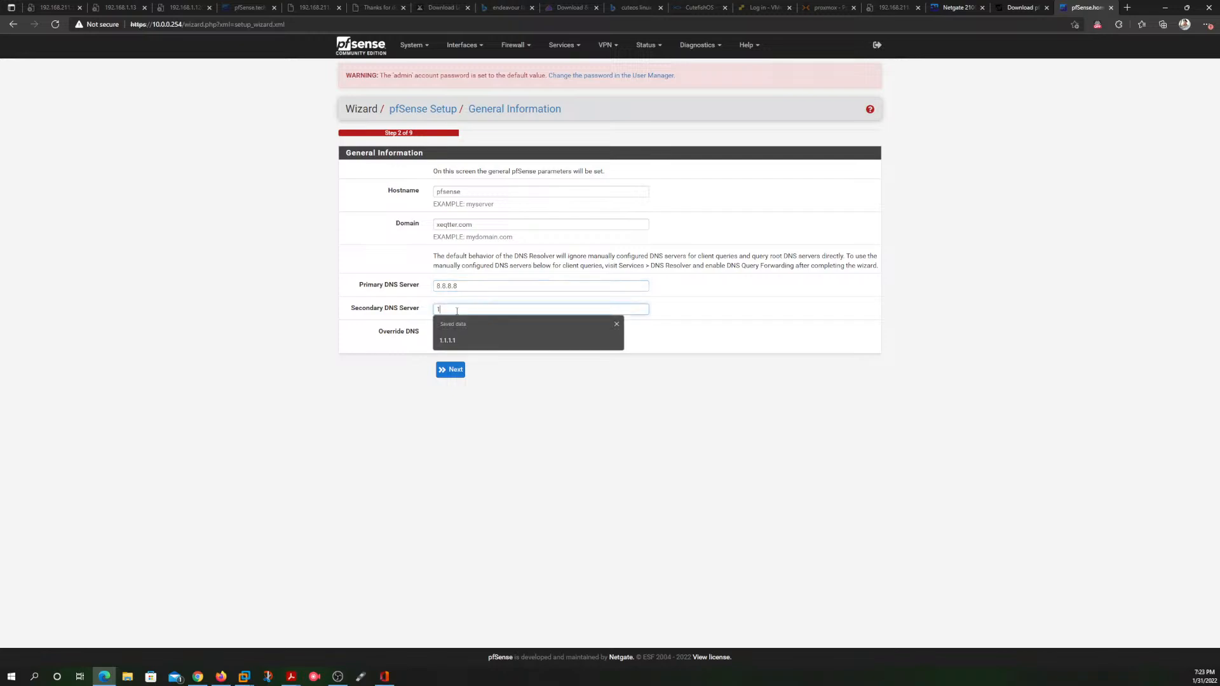
text(.1.1.1)
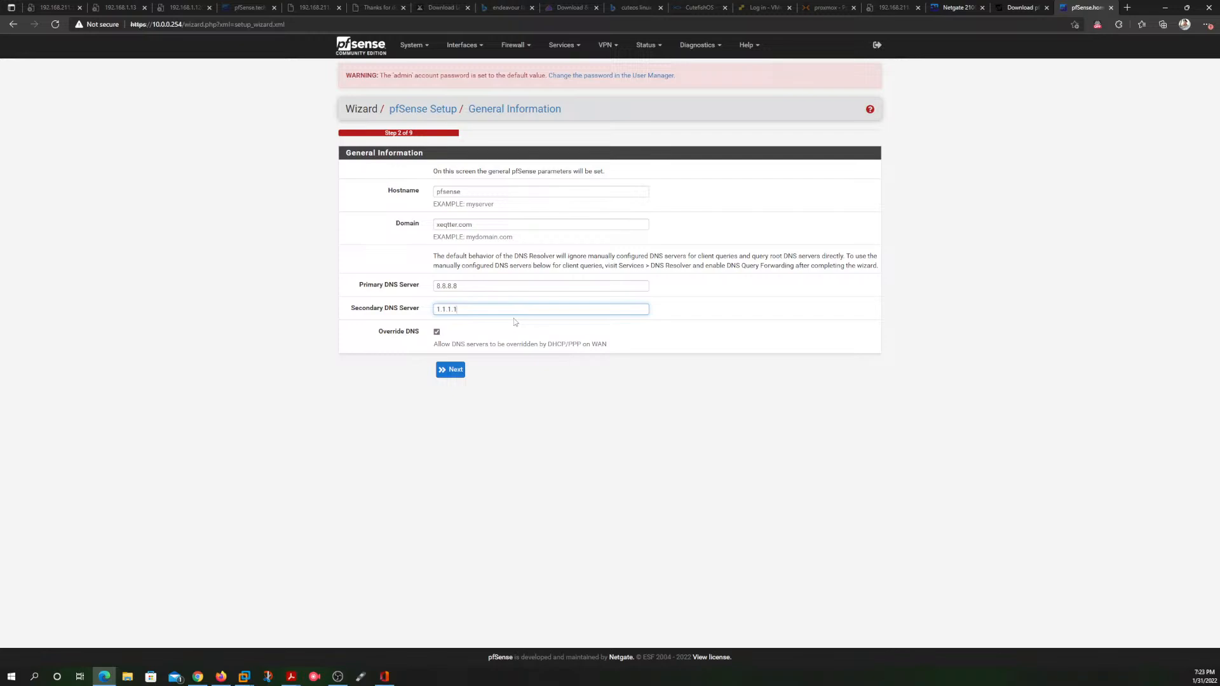
click(451, 371)
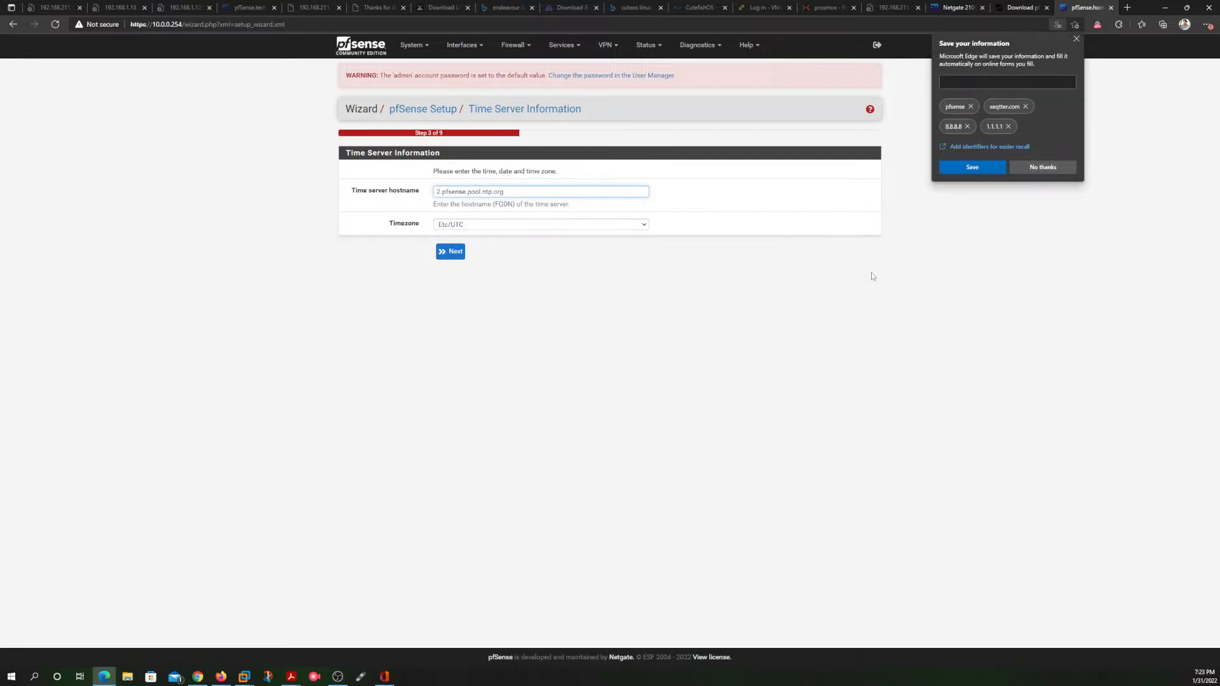
click(1058, 167)
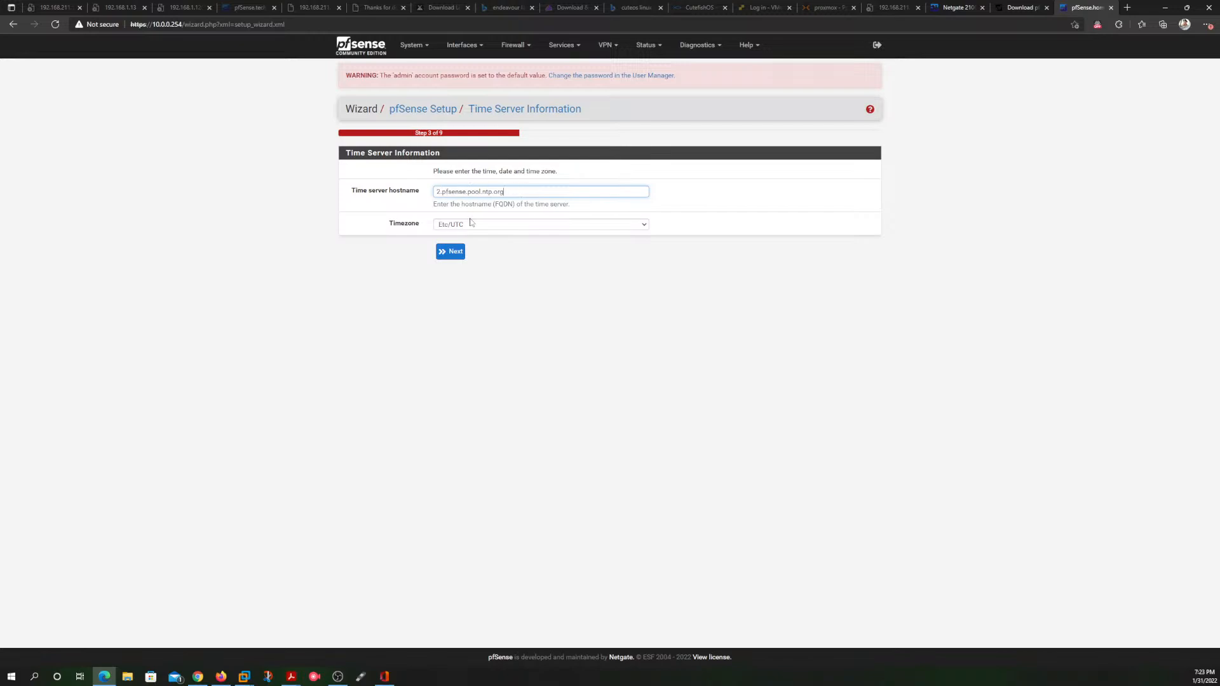
Step: Set the time server timezone to America/Denver and continue the wizard
click(538, 226)
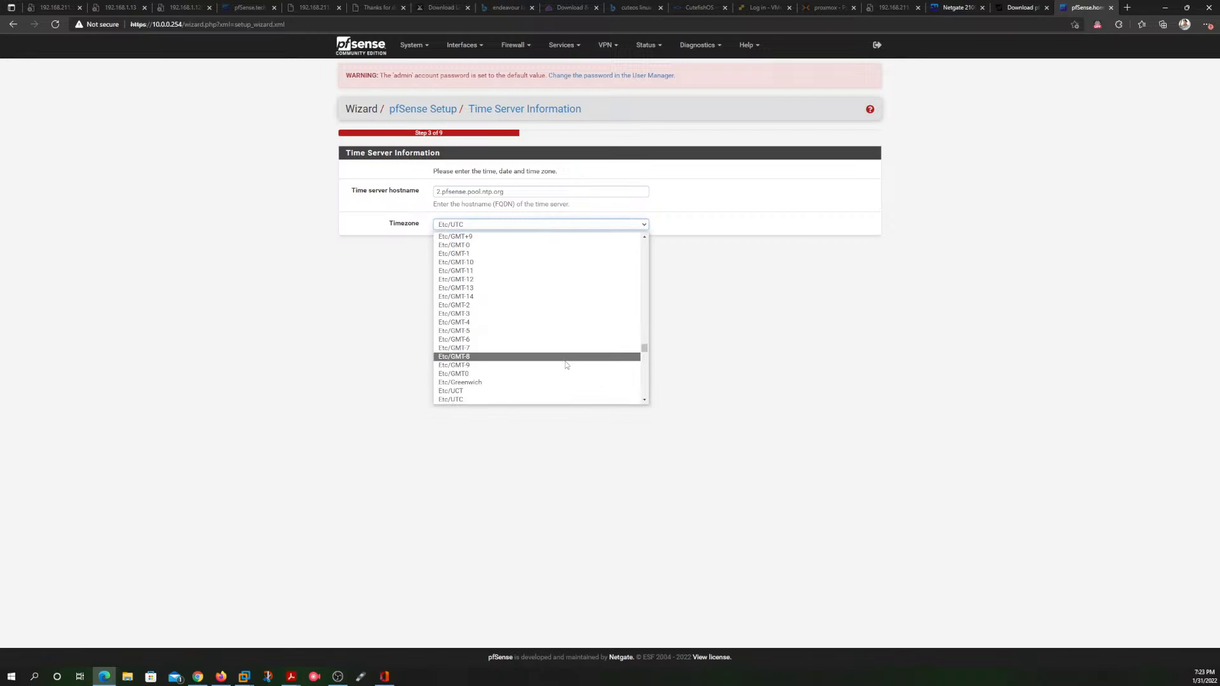
scroll(564, 364, down, 5)
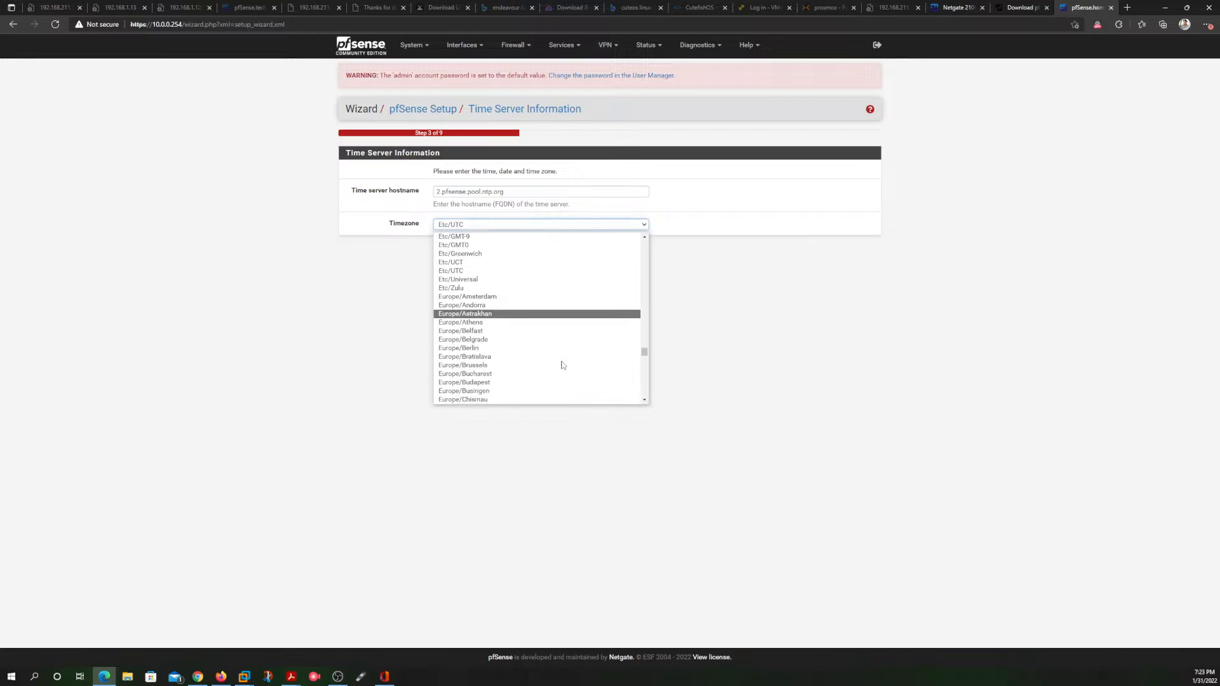
scroll(562, 365, up, 8)
scroll(561, 366, up, 15)
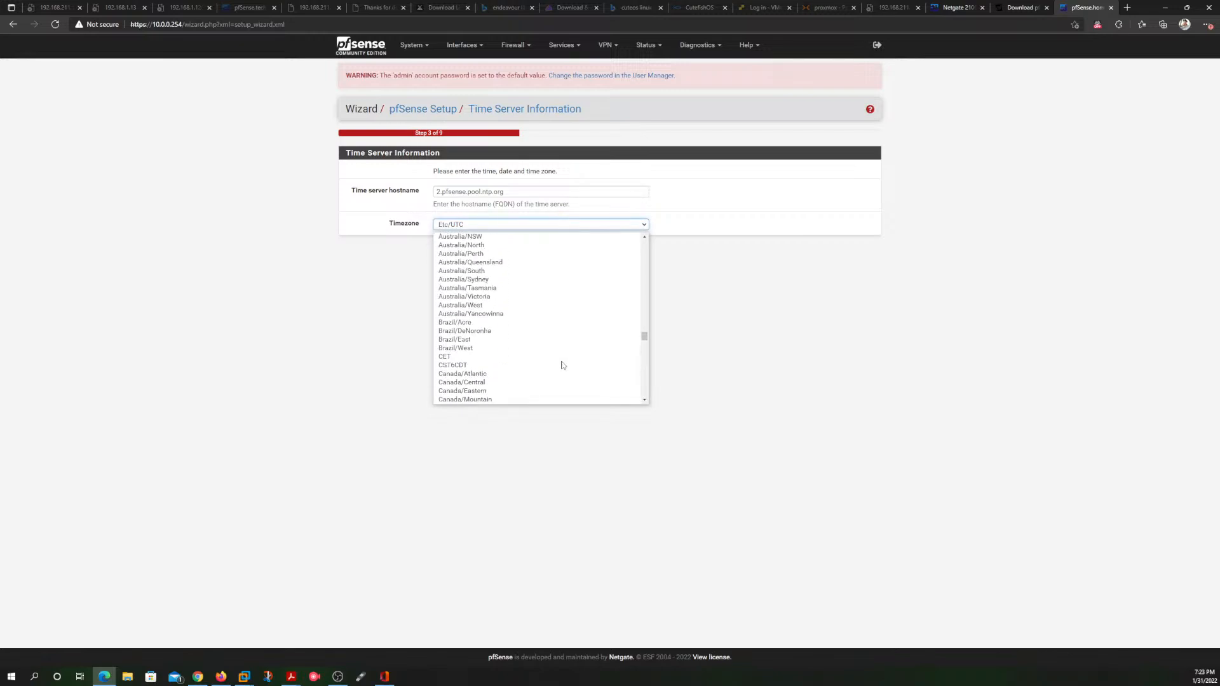
scroll(561, 365, up, 10)
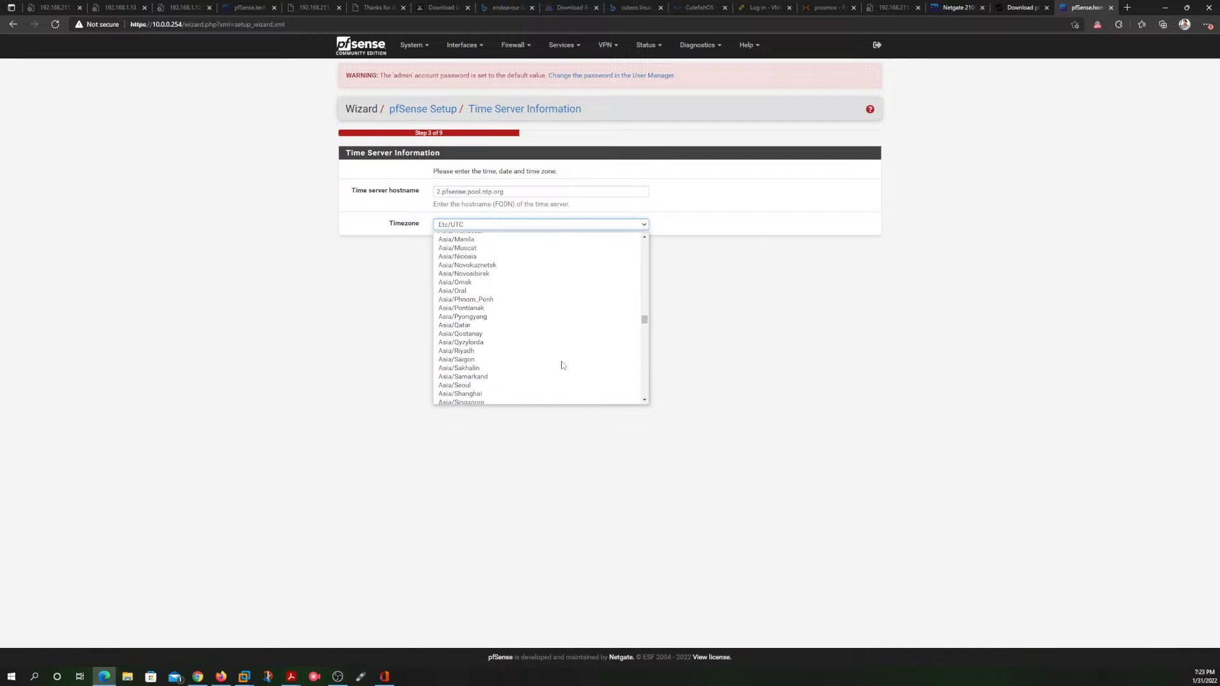
scroll(562, 365, up, 15)
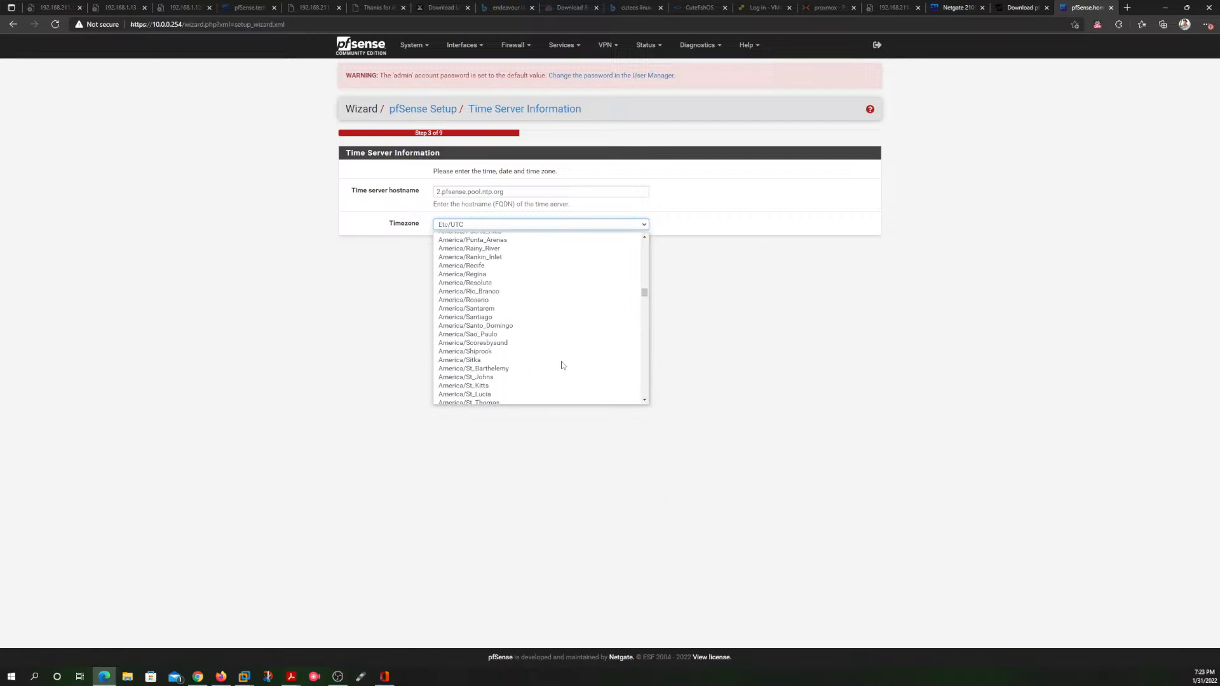
scroll(562, 365, down, 3)
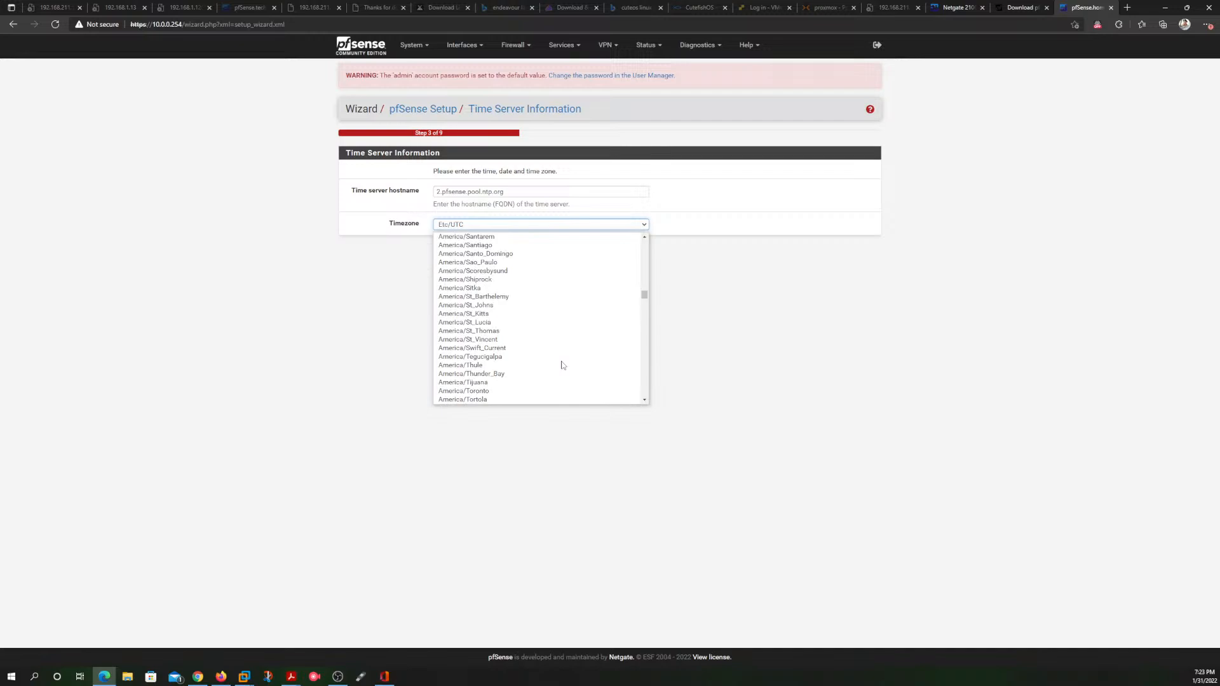
scroll(562, 366, up, 20)
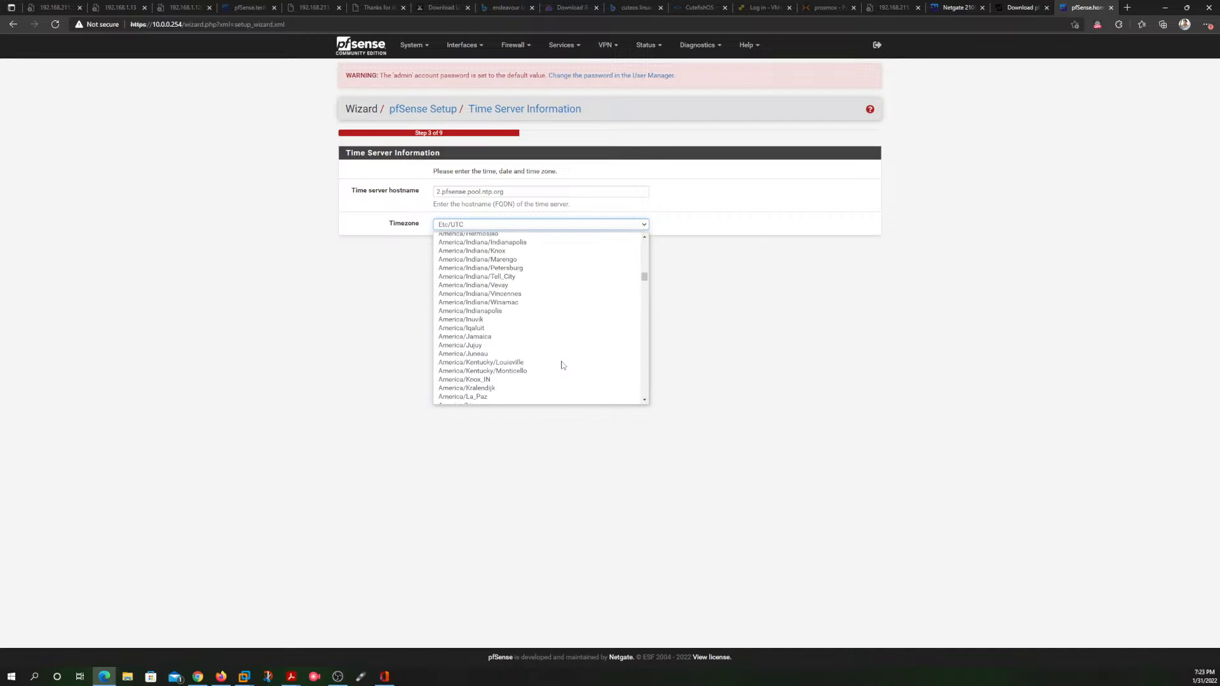
scroll(562, 365, up, 12)
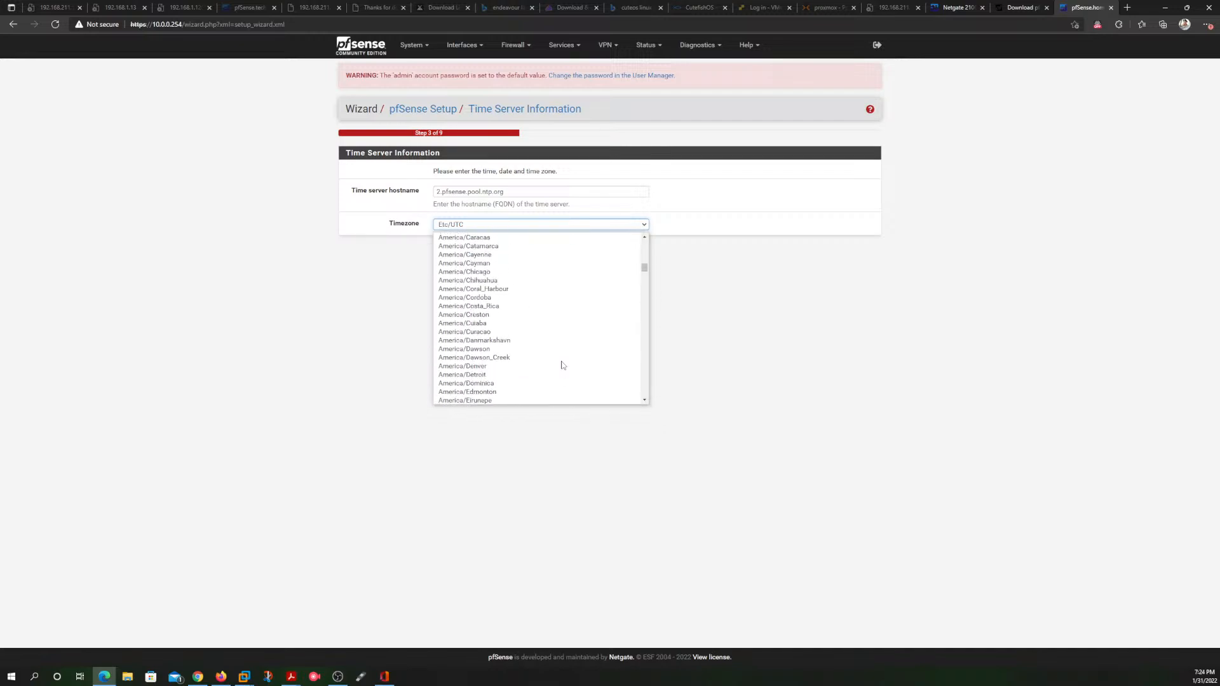
scroll(562, 365, down, 2)
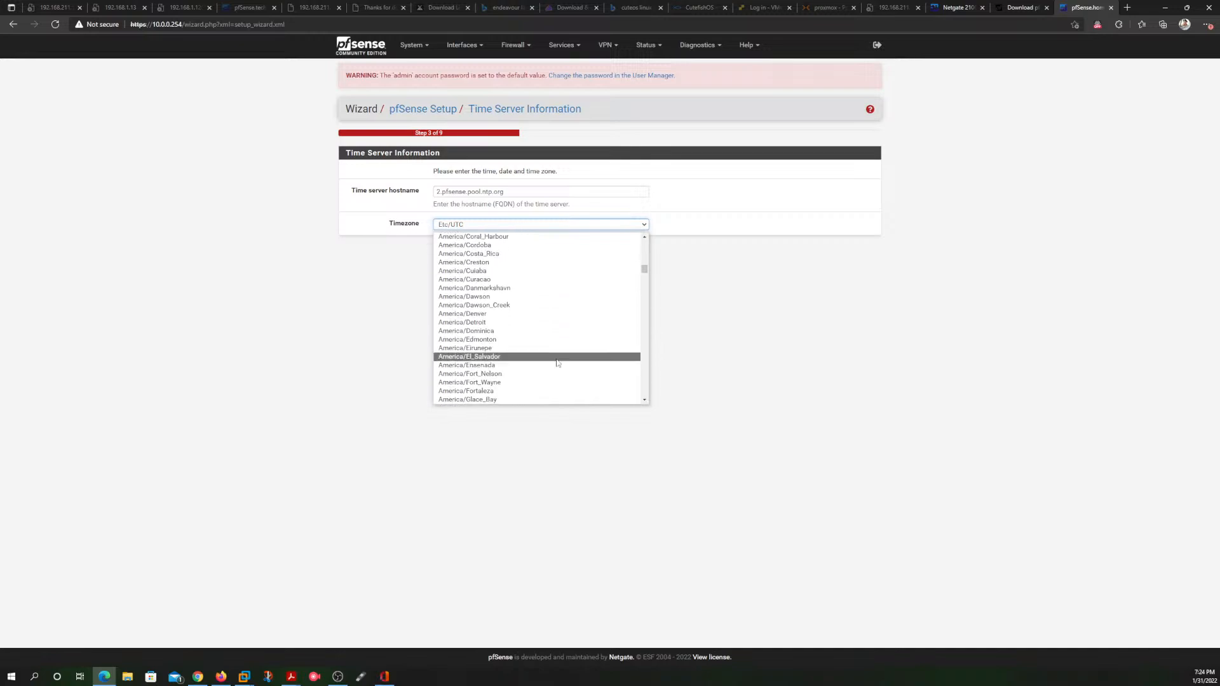
click(483, 314)
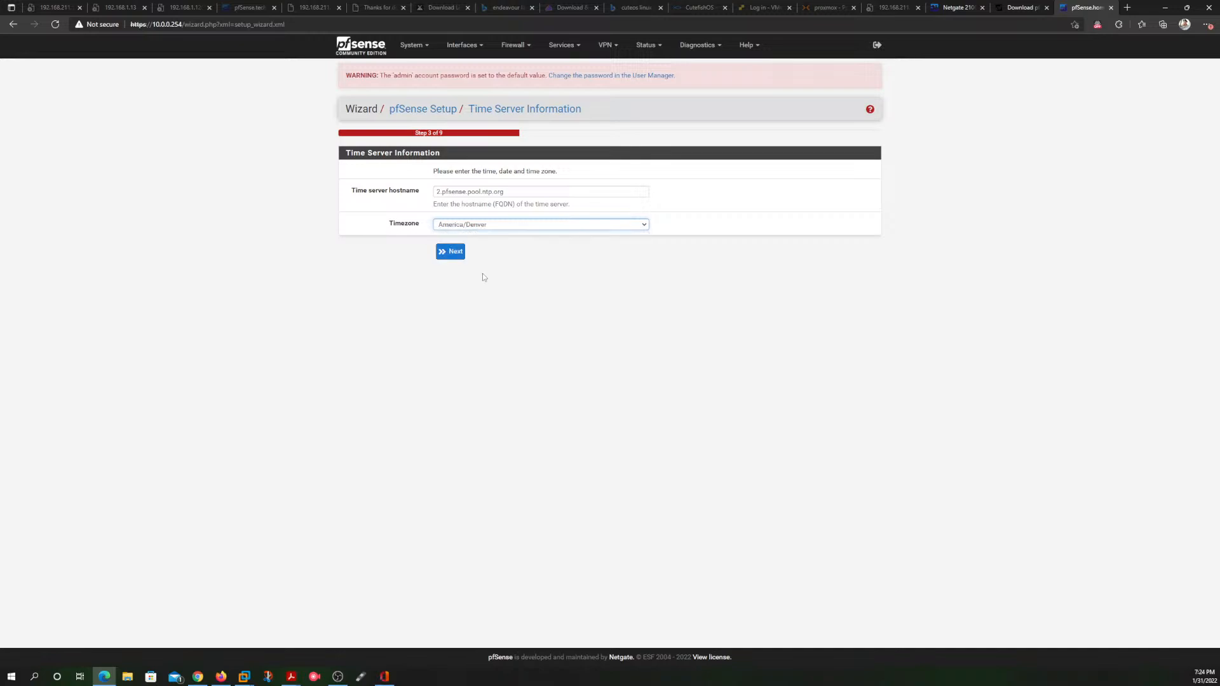
click(446, 253)
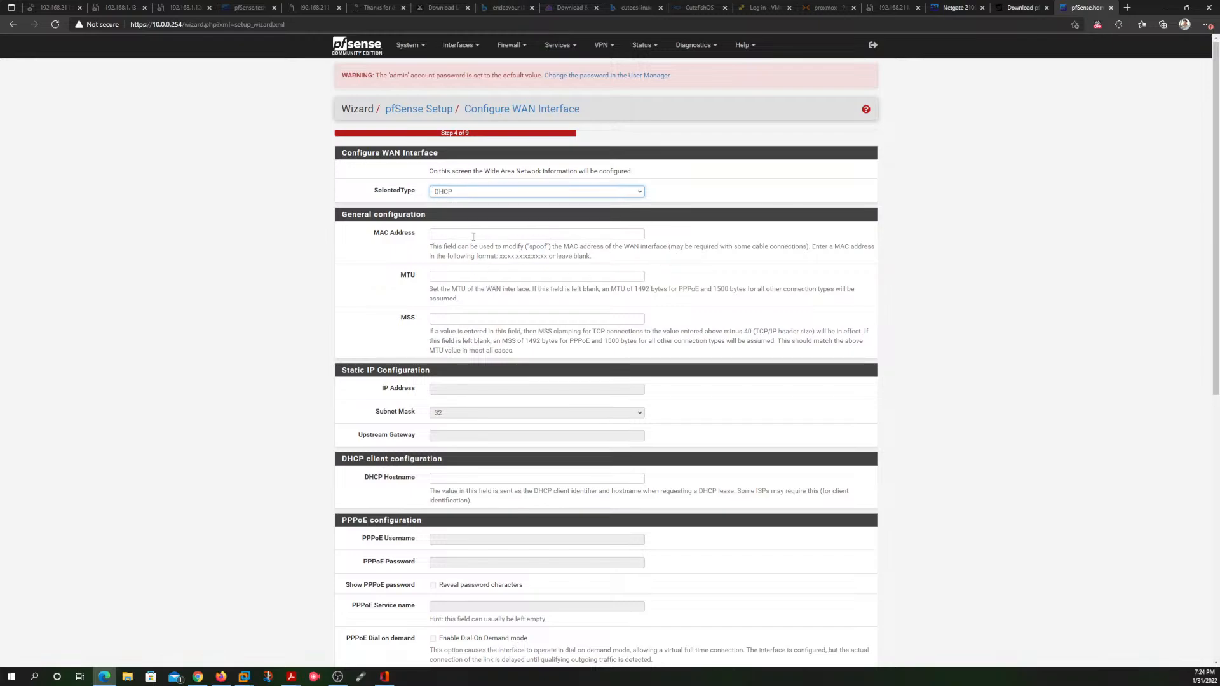
Step: Set the WAN interface's SelectedType to Static
click(493, 191)
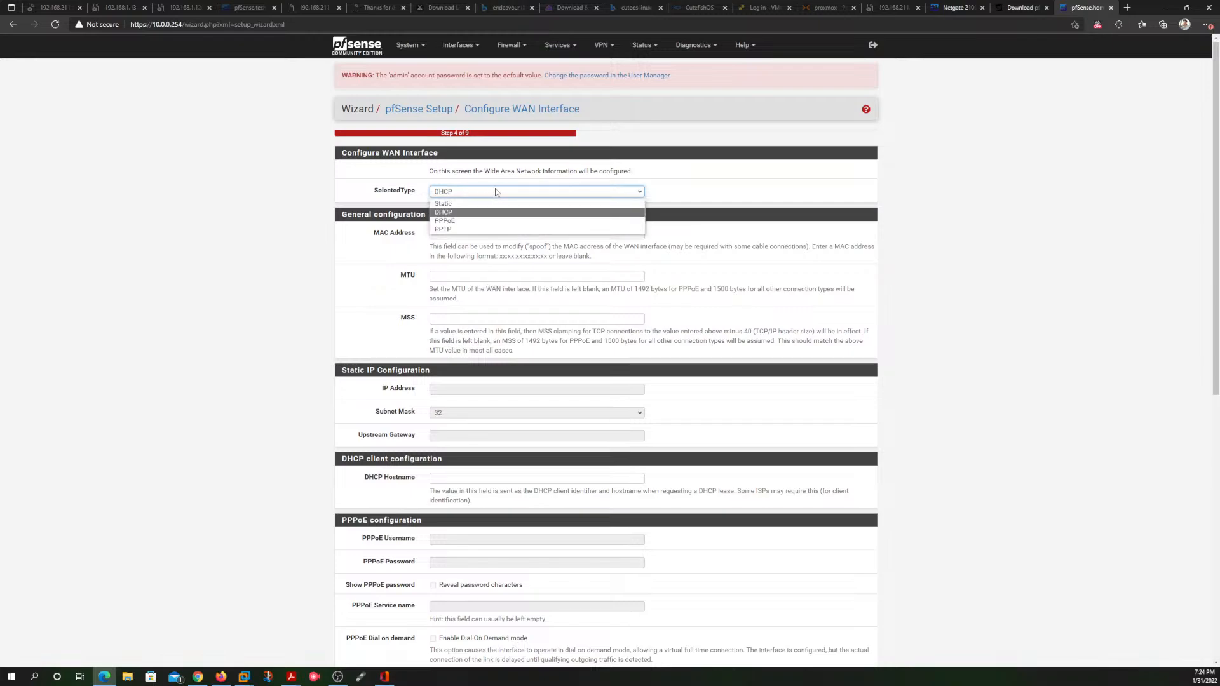
click(680, 191)
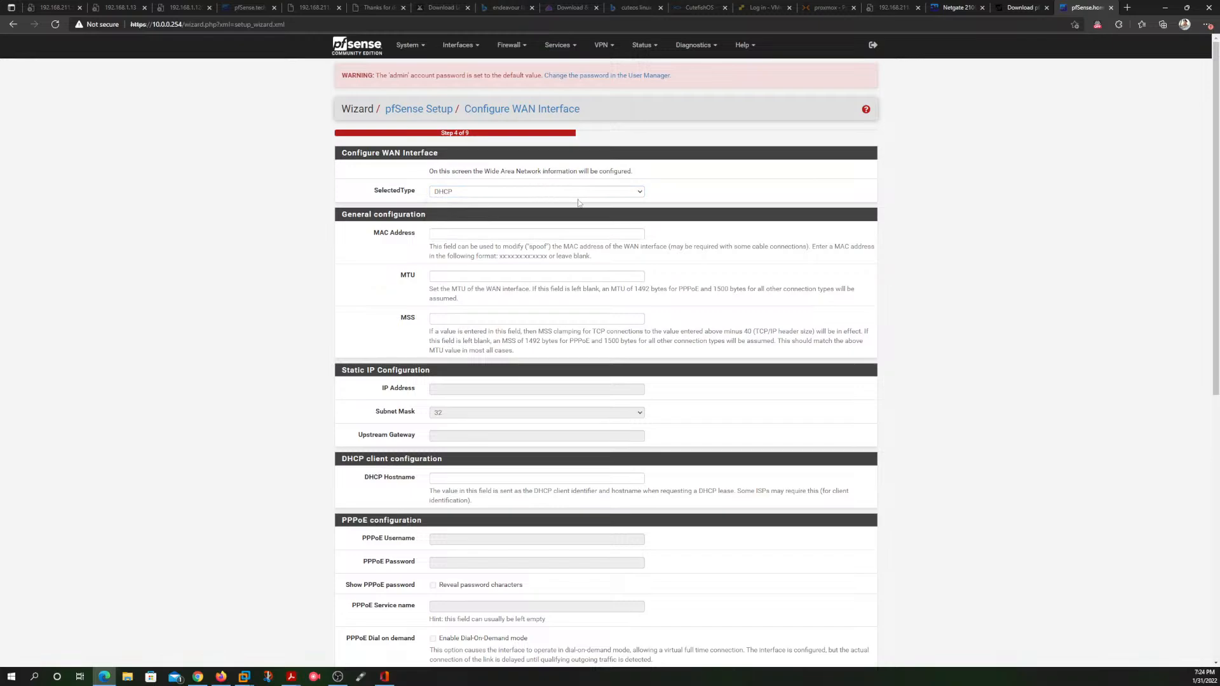
click(502, 190)
click(483, 202)
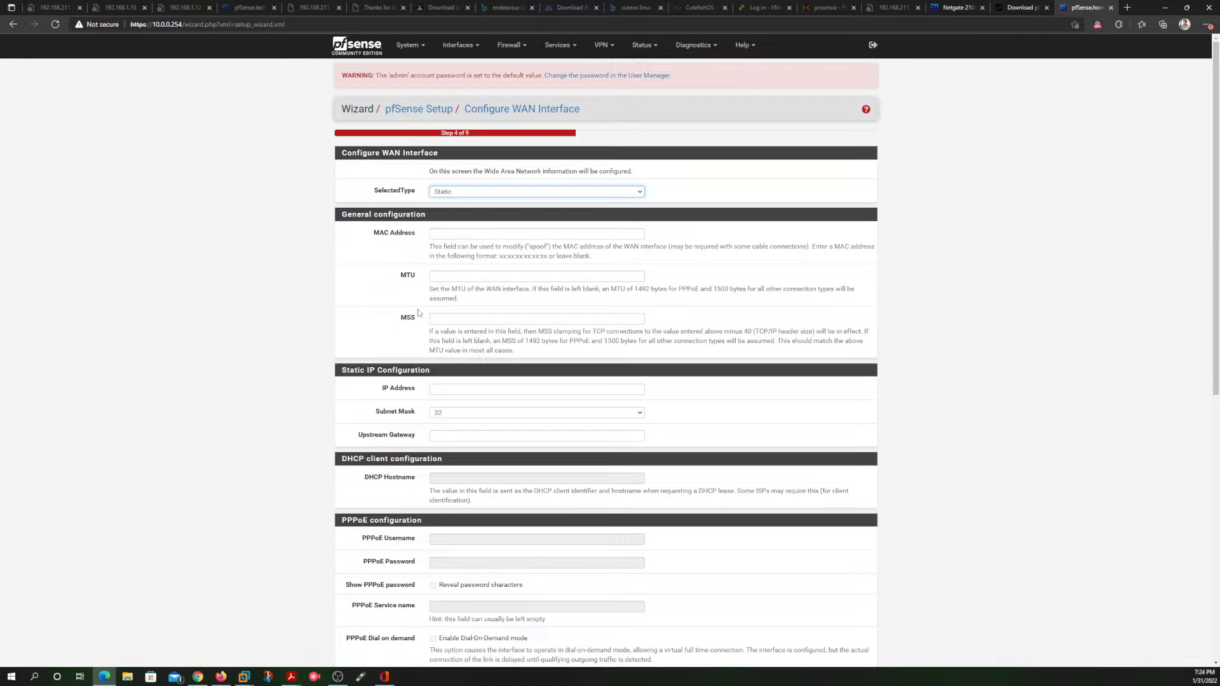
Step: Enter the WAN static IP address 192.168.1.240 with subnet mask 24
scroll(419, 315, down, 2)
scroll(418, 314, down, 1)
click(477, 197)
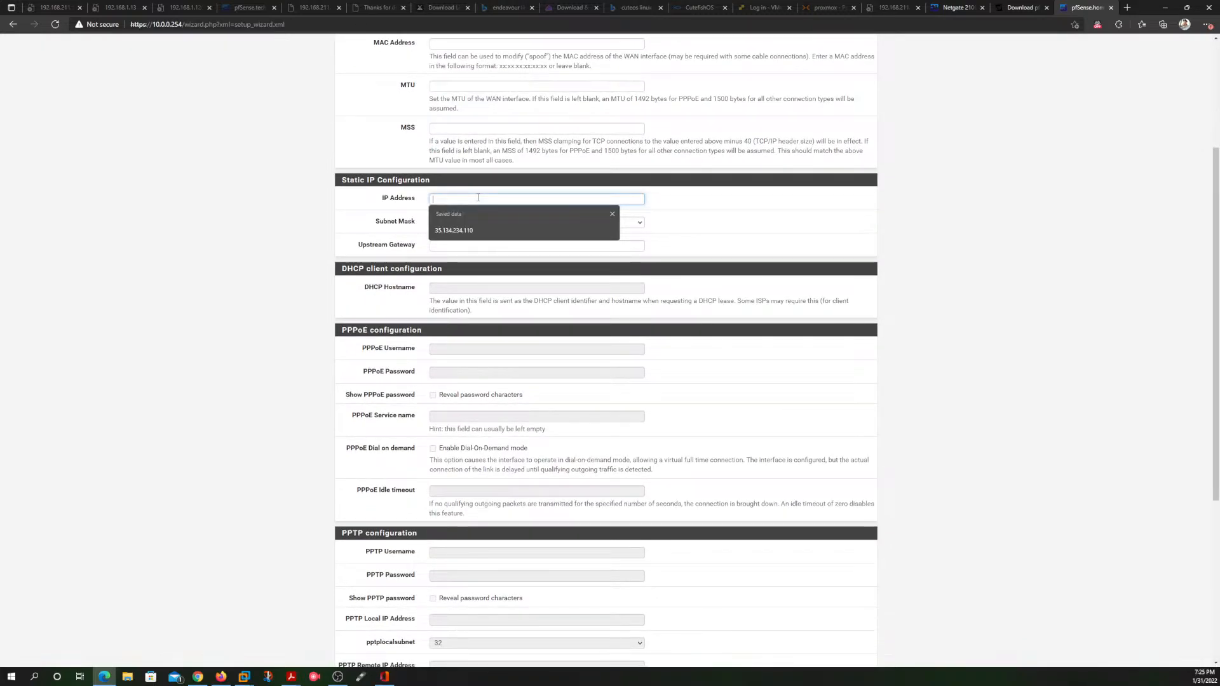
text(1)
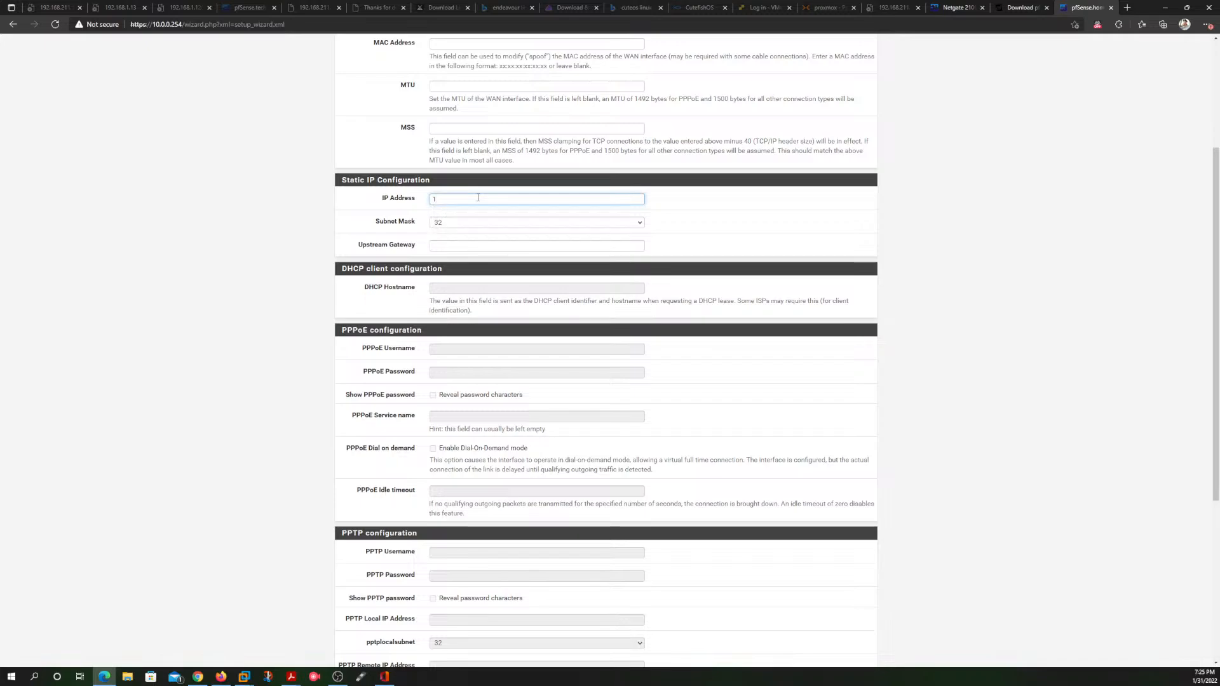
text(92.168.1.240)
click(465, 221)
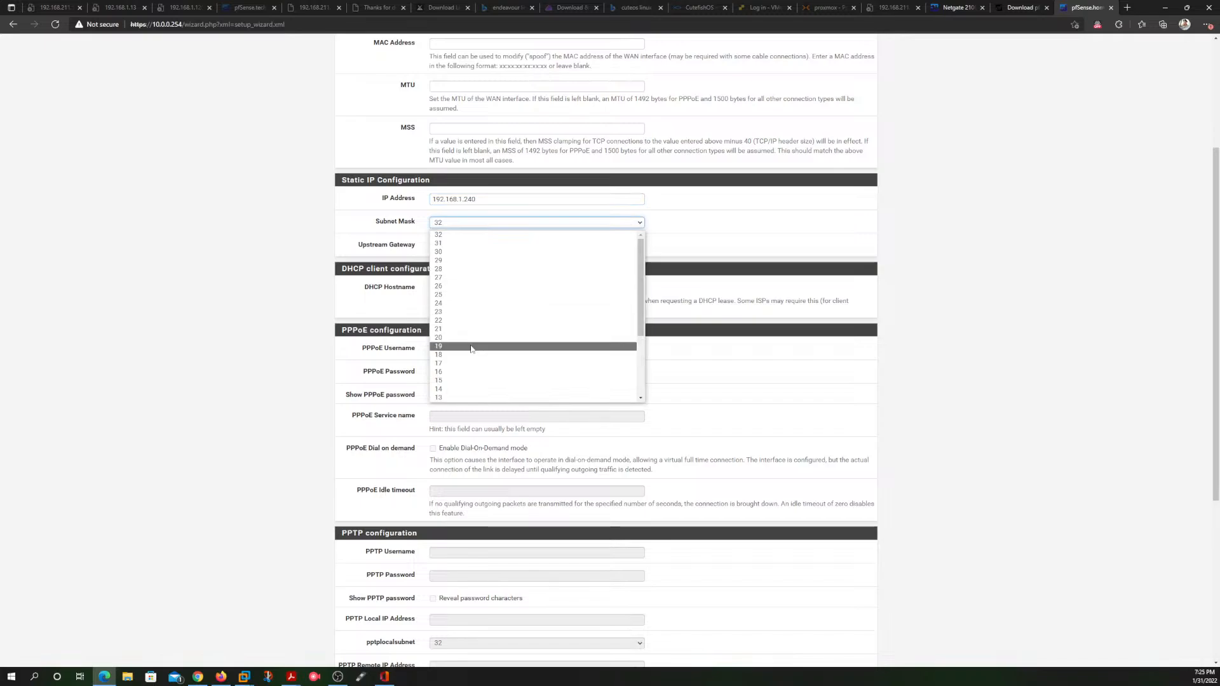
click(470, 303)
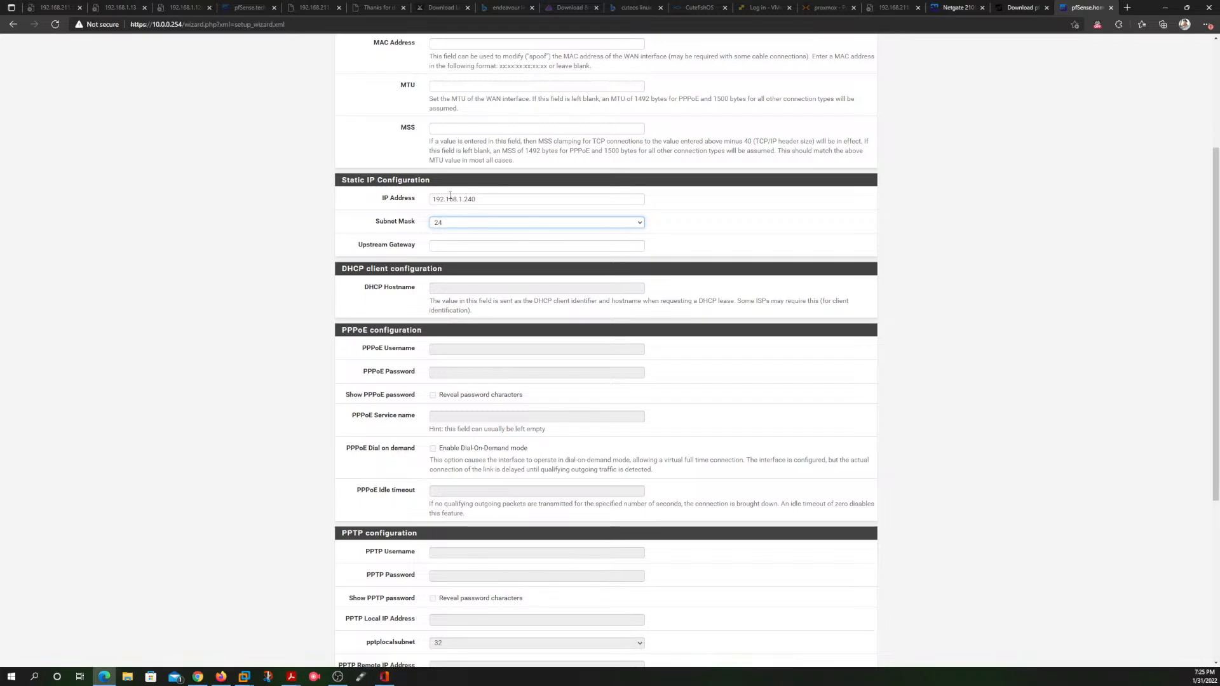
drag(482, 198, 421, 198)
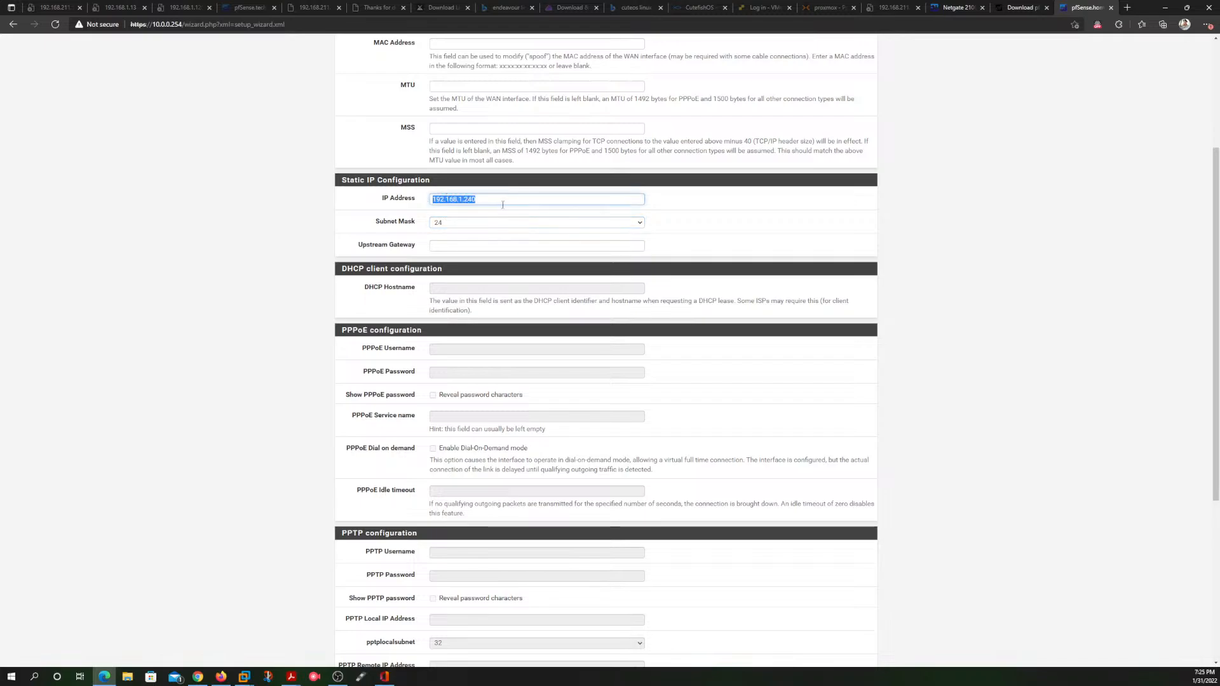
click(478, 214)
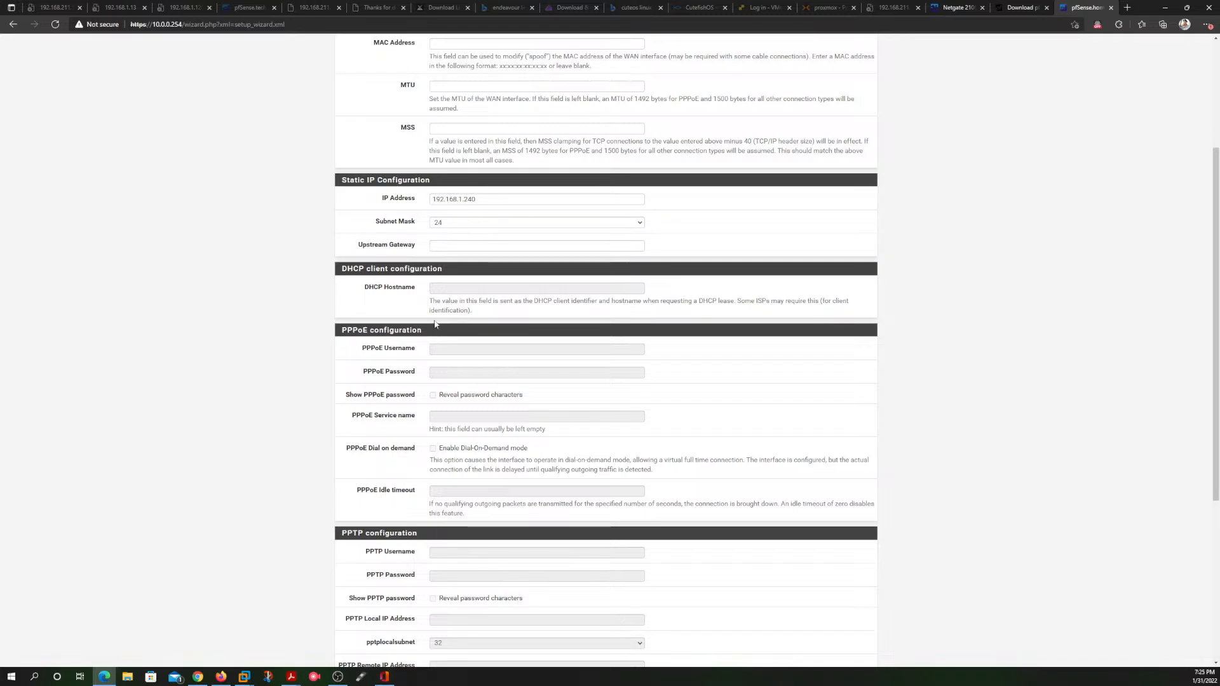
Step: Set the WAN upstream gateway to 192.168.1.1 and continue to the LAN interface configuration
click(466, 245)
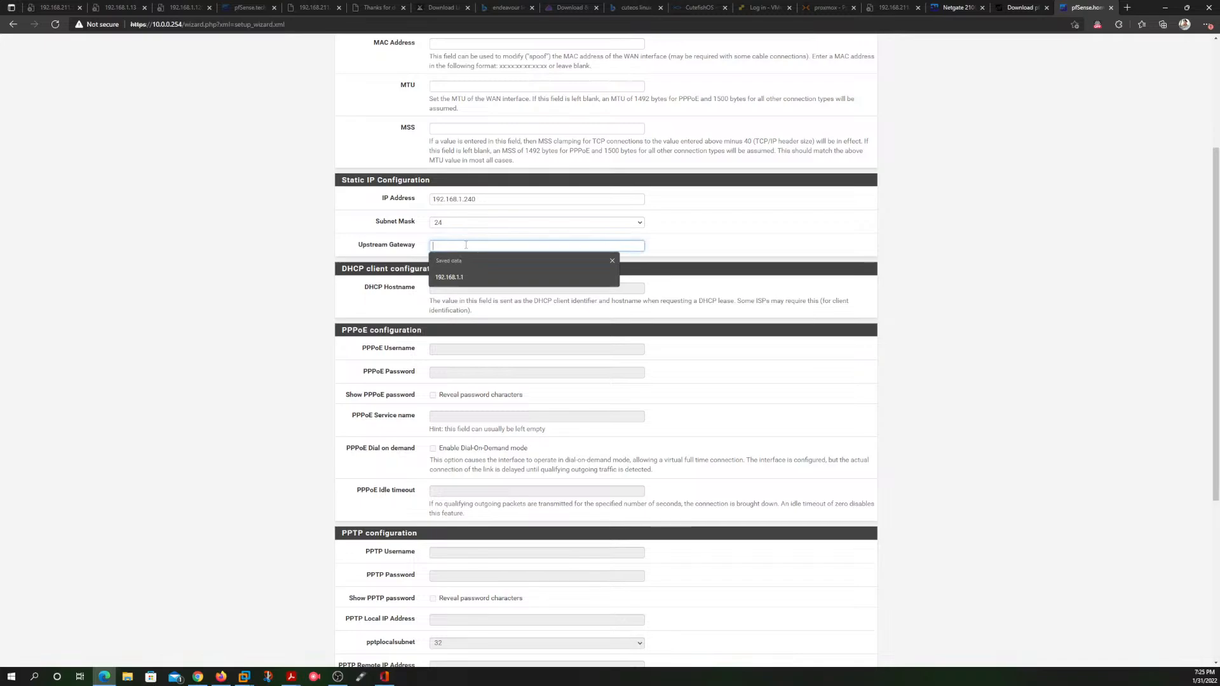
key(Down)
key(Return)
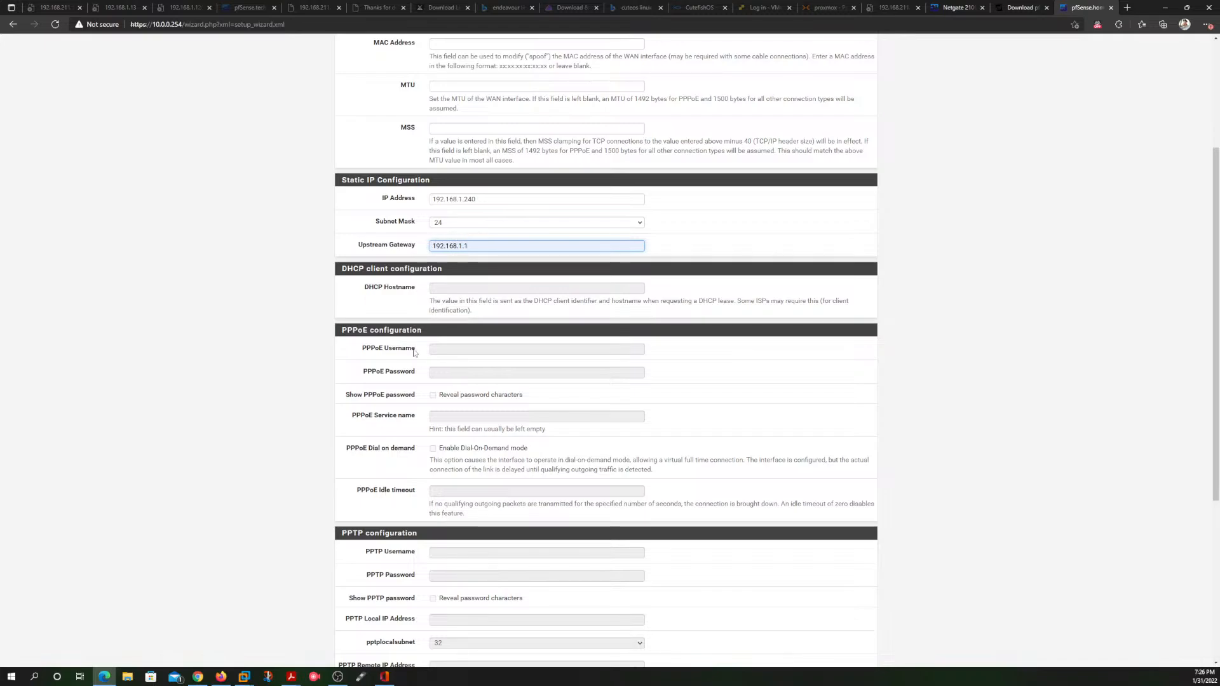
scroll(414, 353, down, 3)
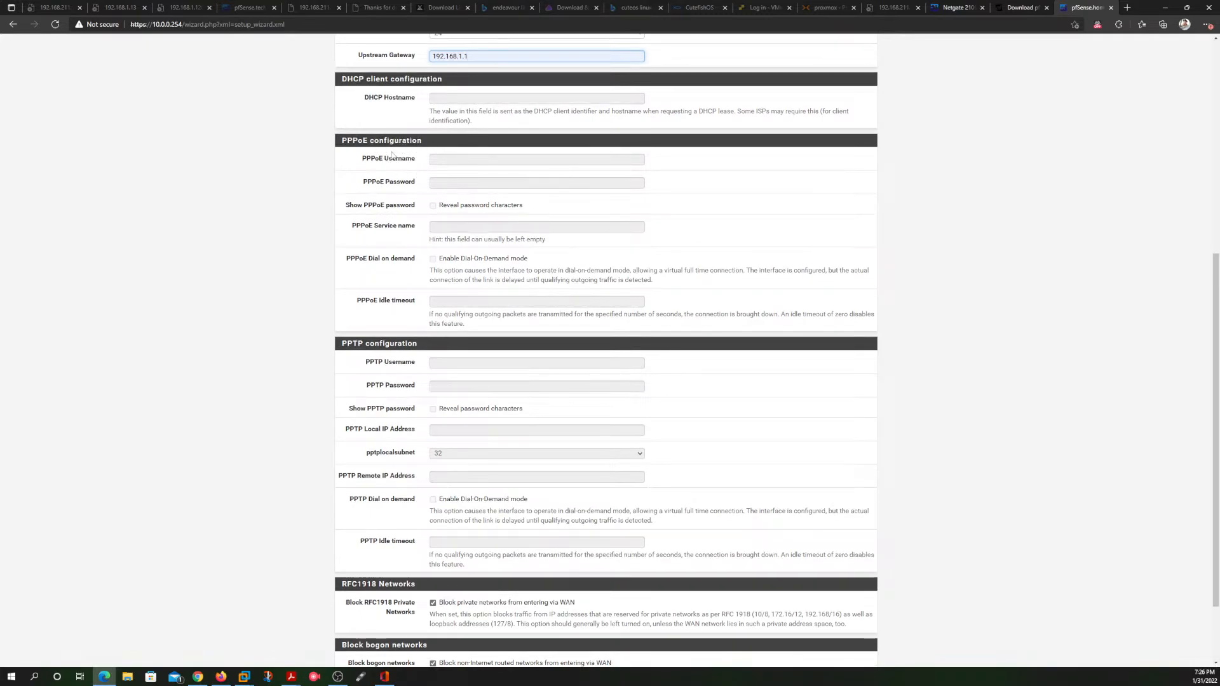
scroll(406, 280, down, 2)
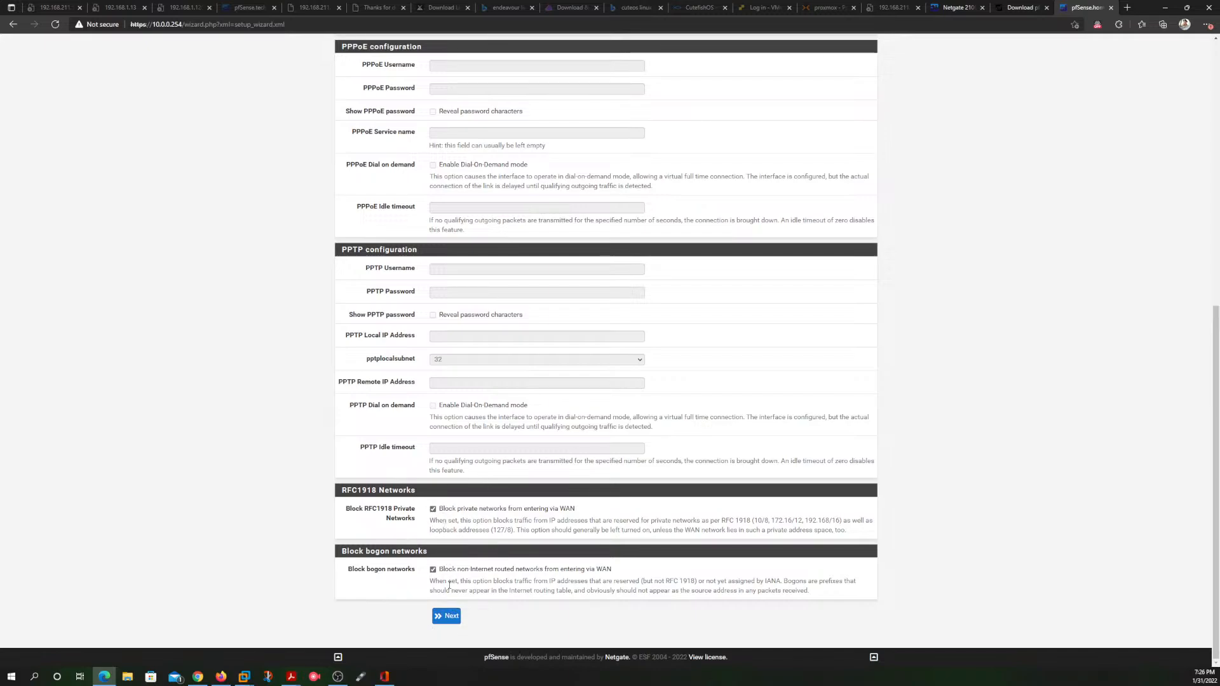
click(448, 616)
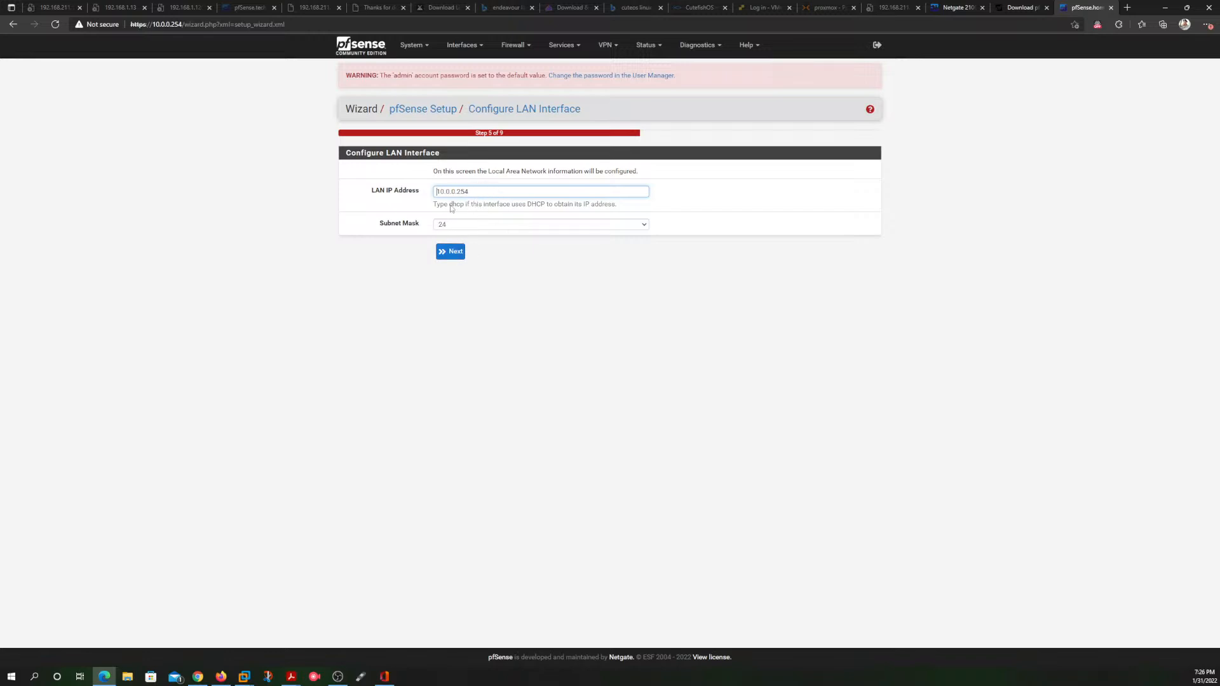
Step: Accept the existing LAN settings, enter the admin WebGUI password in both fields, and continue
click(456, 253)
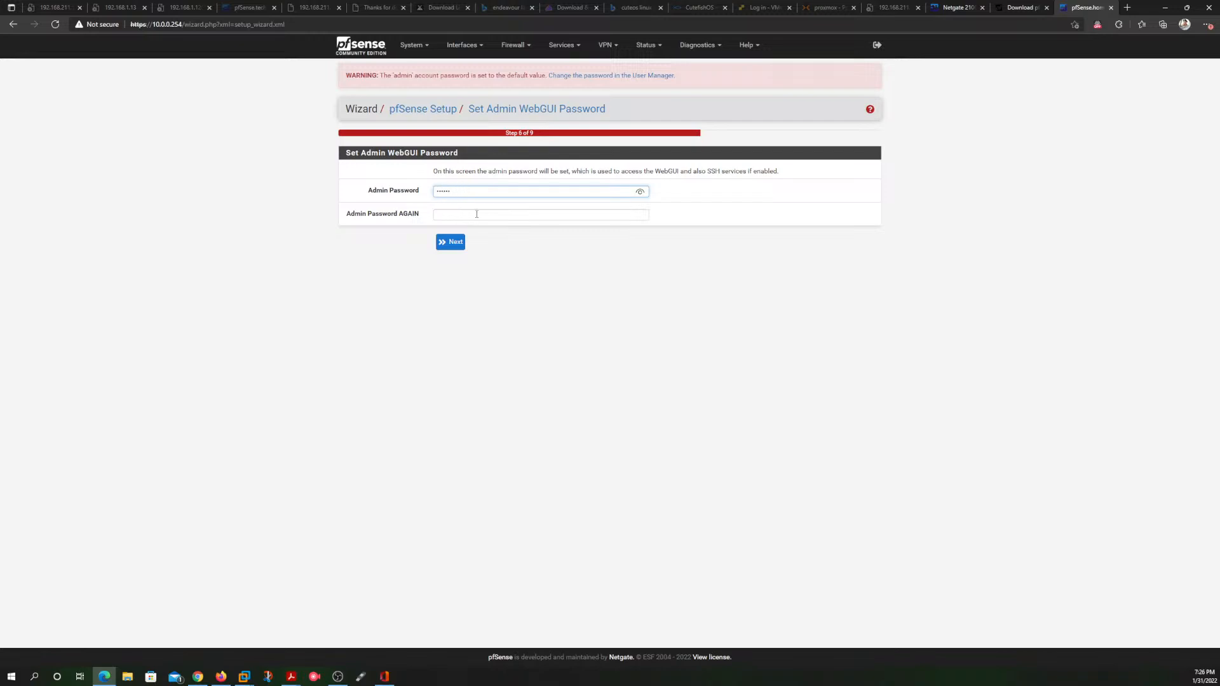
click(478, 214)
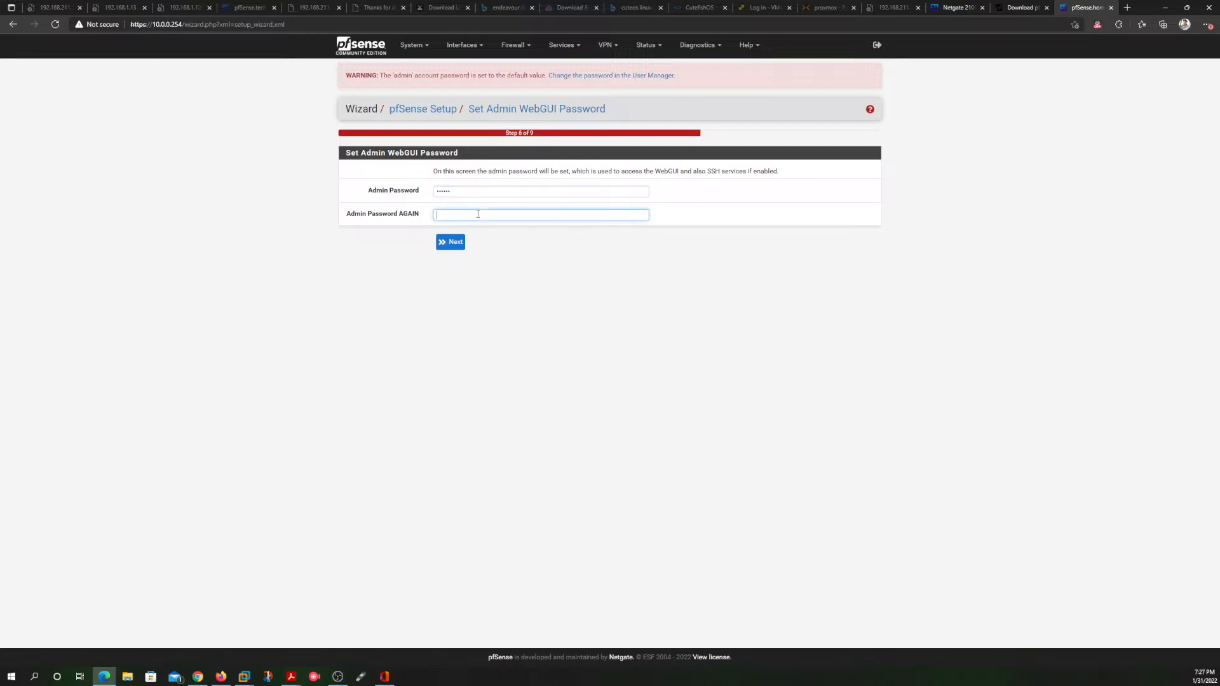
text(p)
click(451, 242)
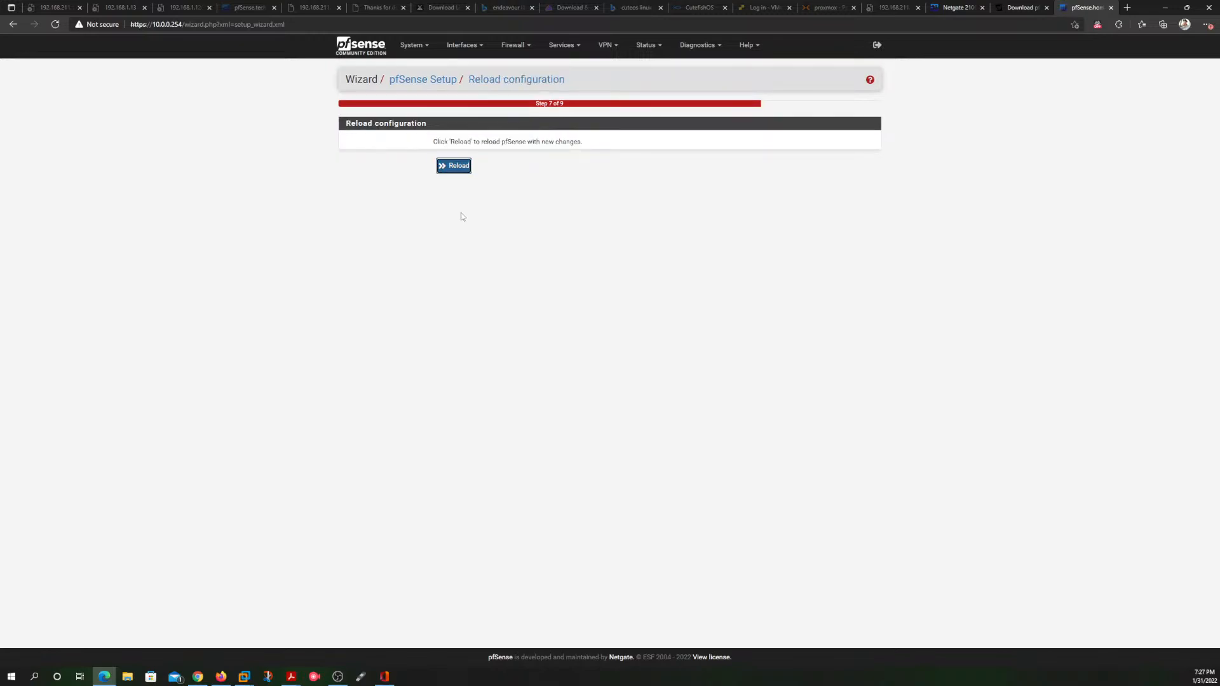
Step: Reload the configuration, finish the setup wizard, accept the copyright notice and dismiss the user survey message
click(463, 168)
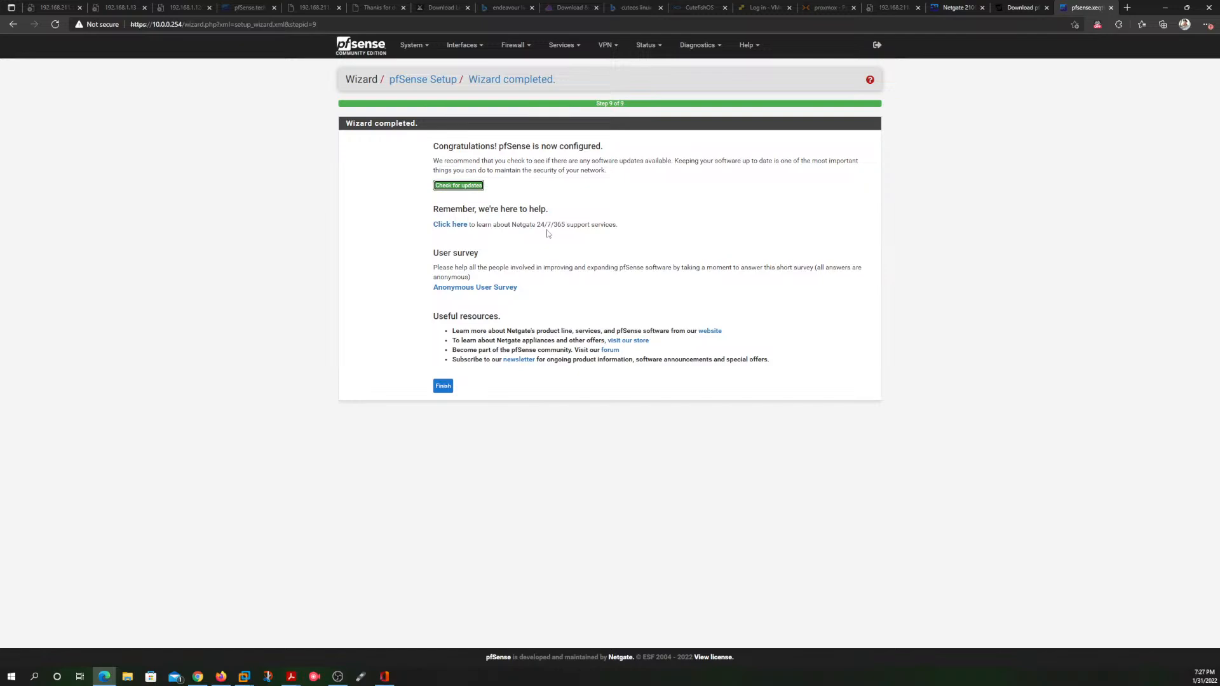
click(443, 387)
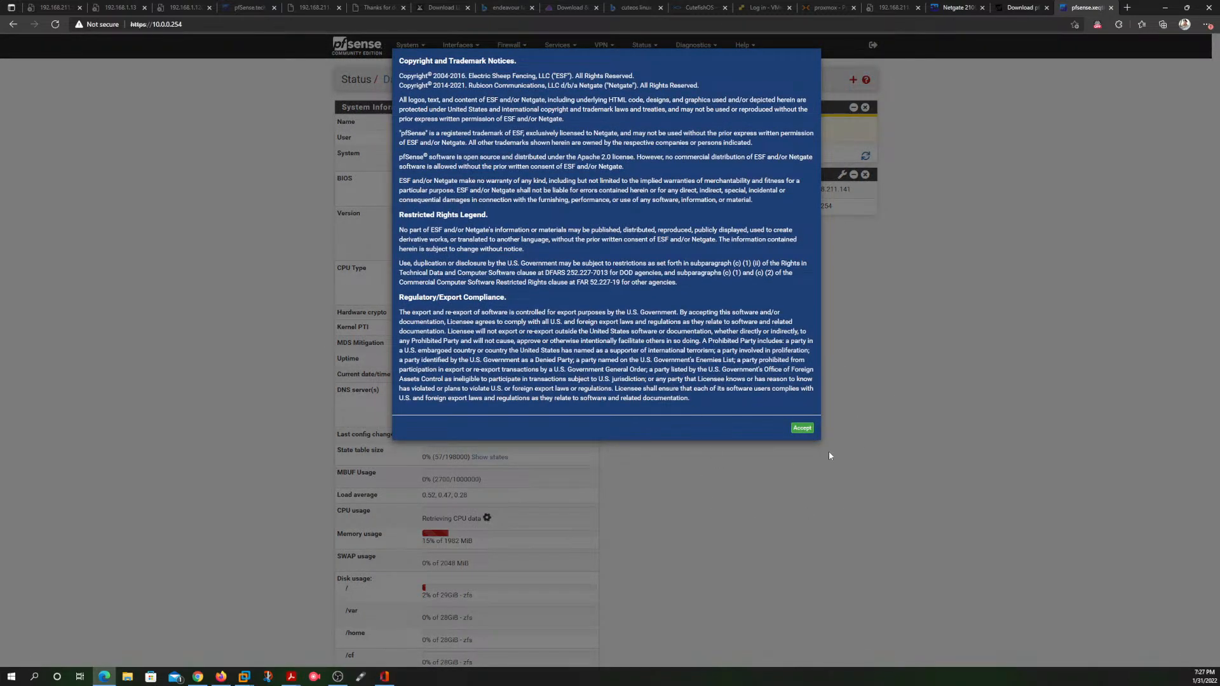
click(801, 428)
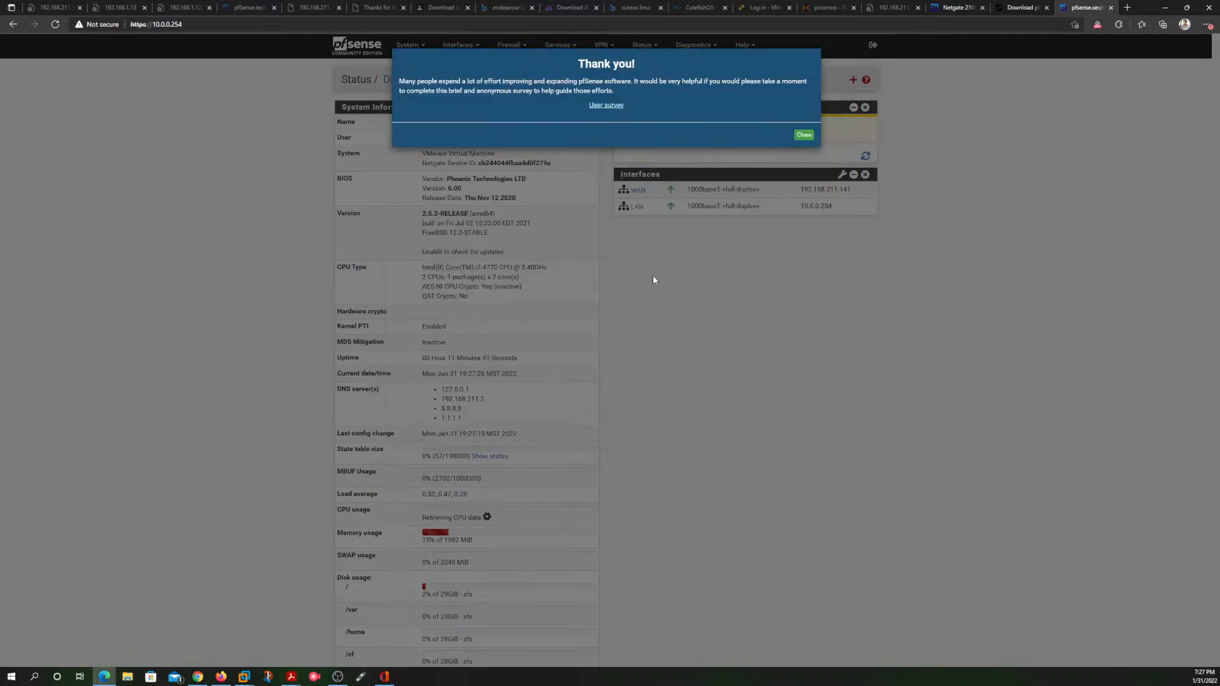
click(804, 135)
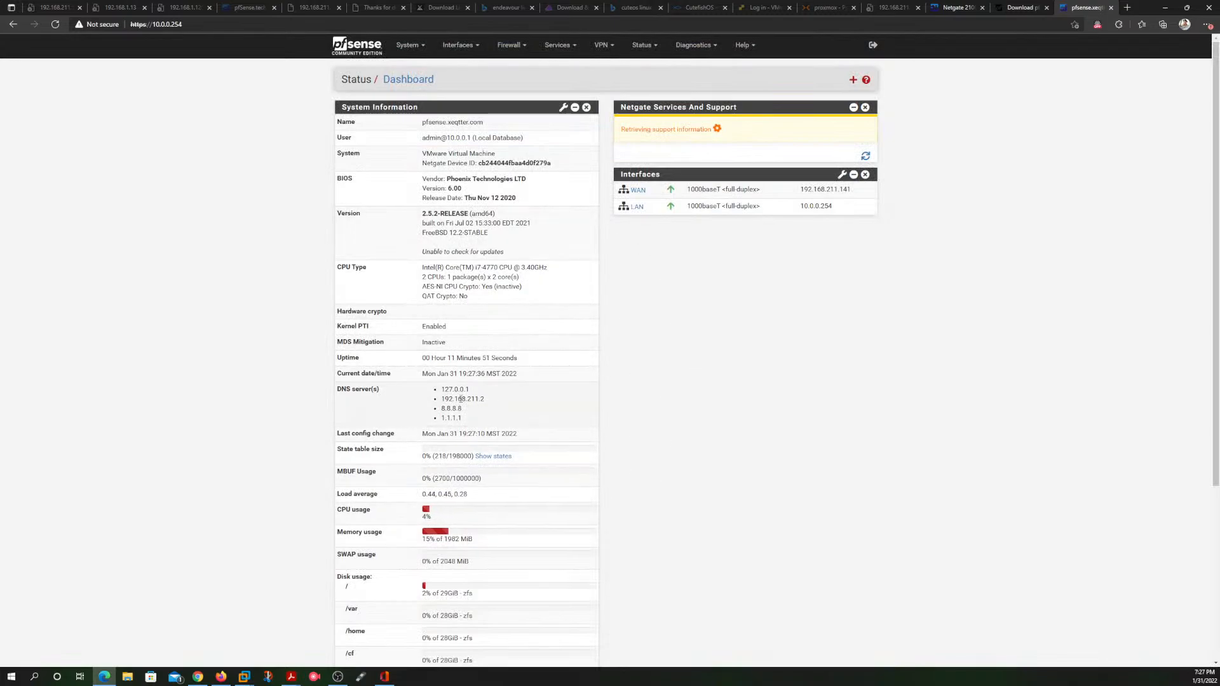
Step: Examine the DNS servers listed in the dashboard's System Information and look over the rest of the dashboard
drag(474, 390, 440, 390)
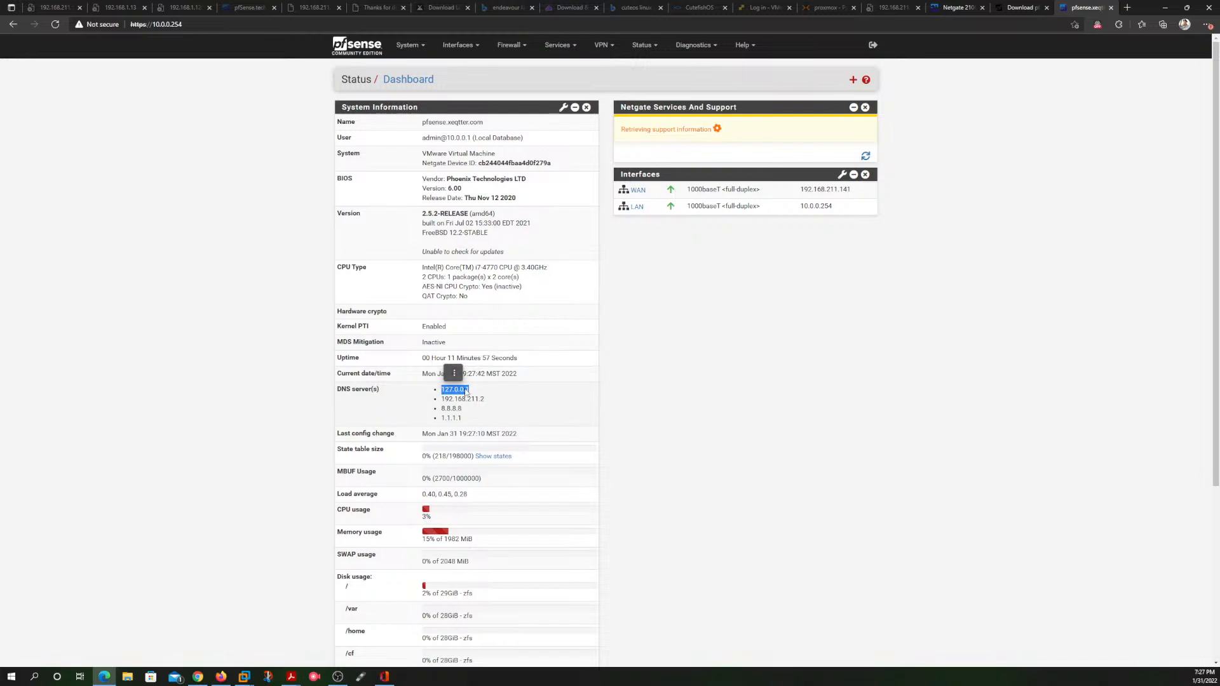
click(470, 394)
drag(486, 400, 441, 400)
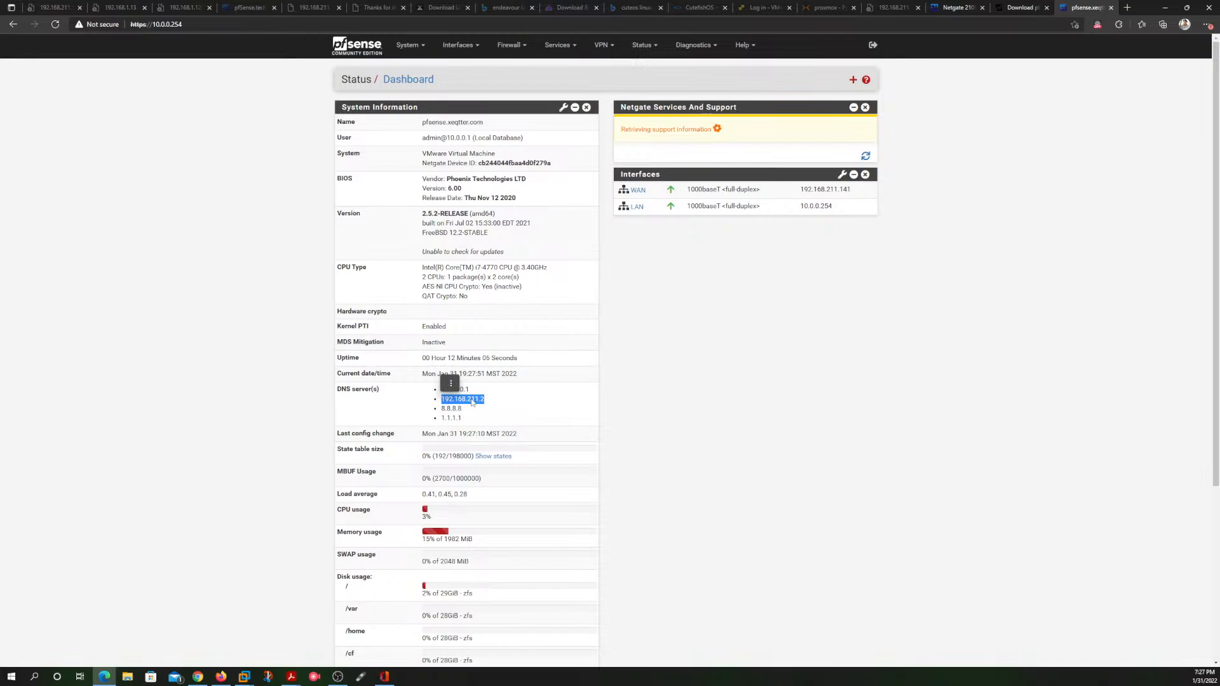
click(464, 401)
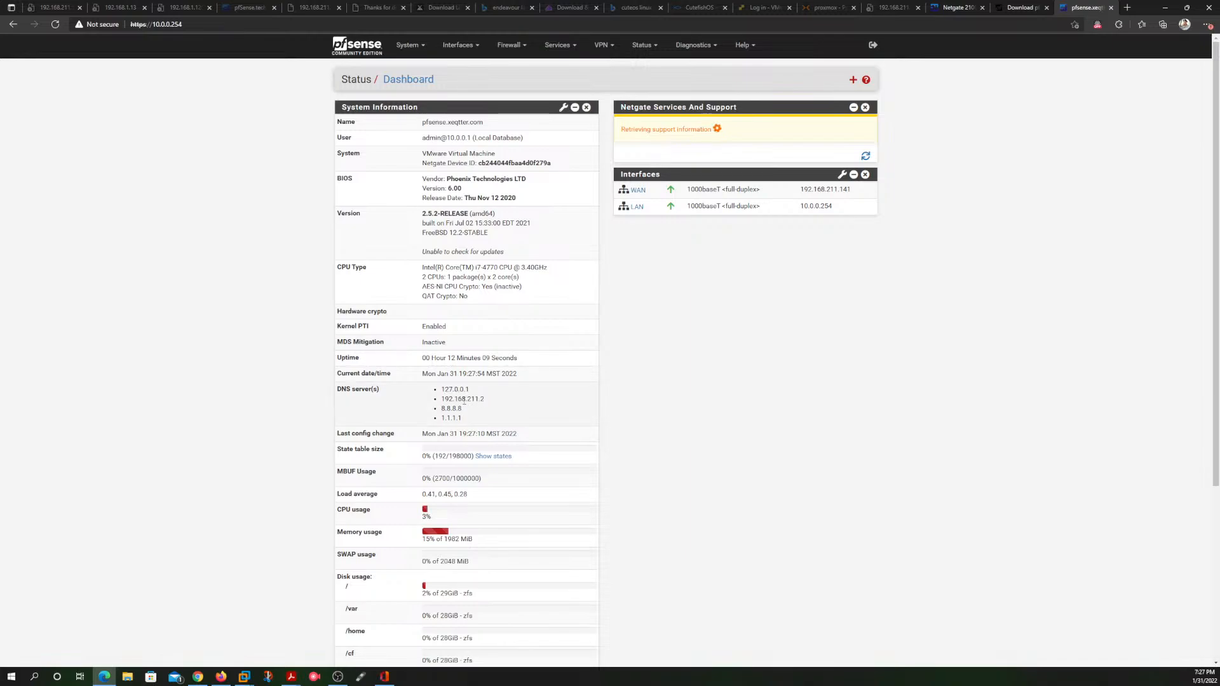
drag(481, 399, 439, 399)
click(480, 413)
drag(462, 418, 440, 406)
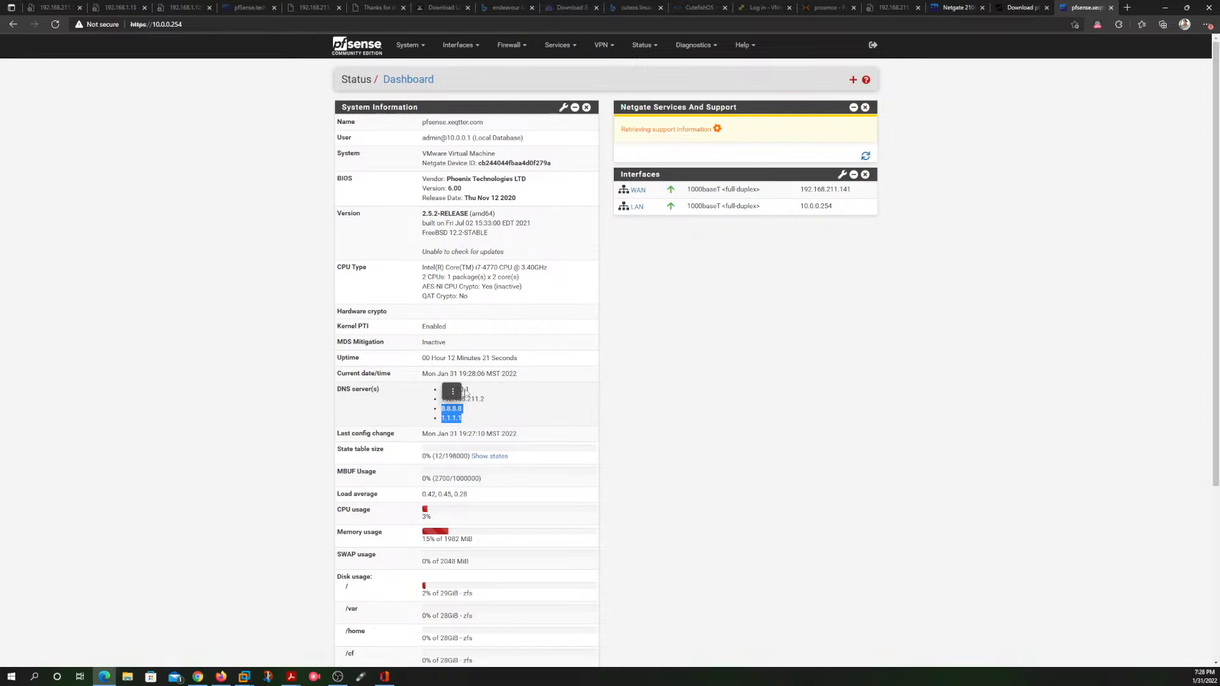
click(452, 391)
click(552, 412)
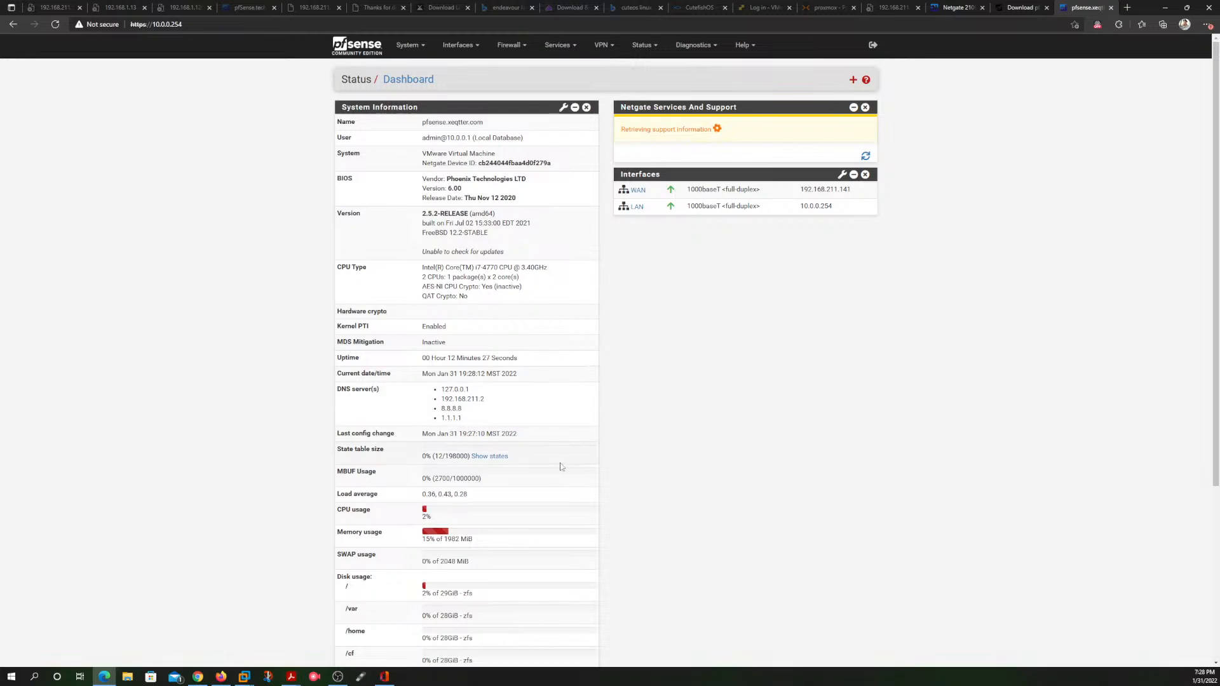
scroll(560, 467, down, 4)
scroll(559, 467, up, 4)
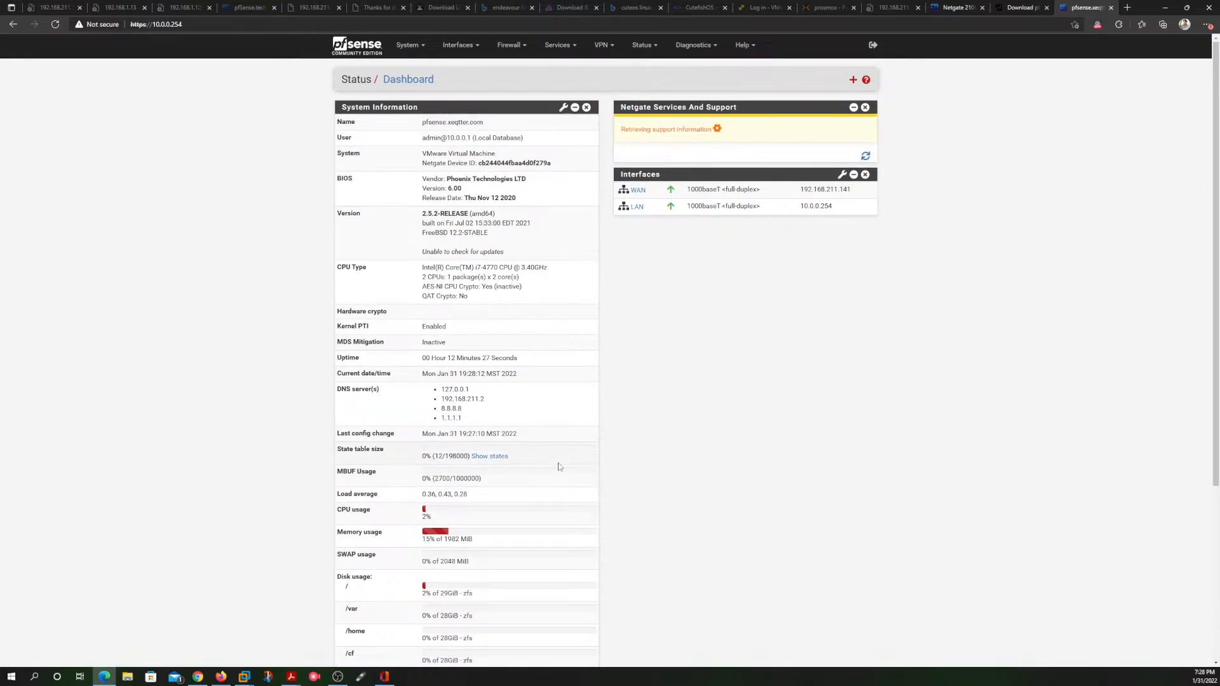
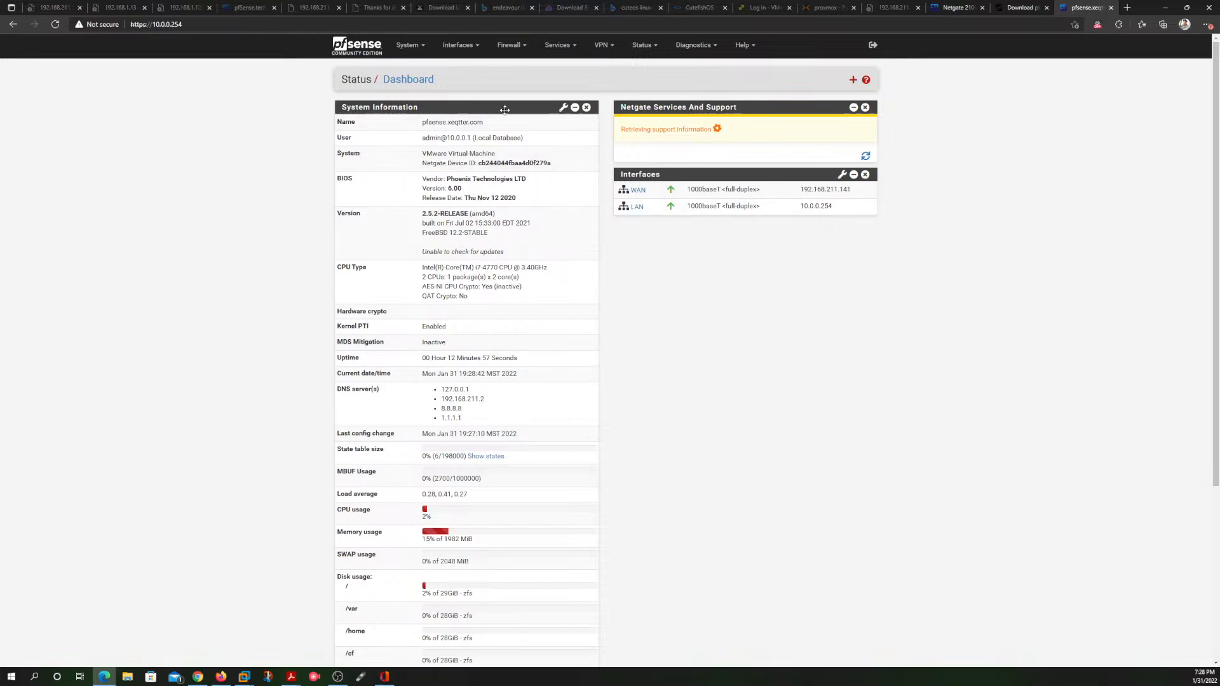
Step: Add the two available network ports, em2 and em3, as new interfaces in the interface assignments
click(470, 46)
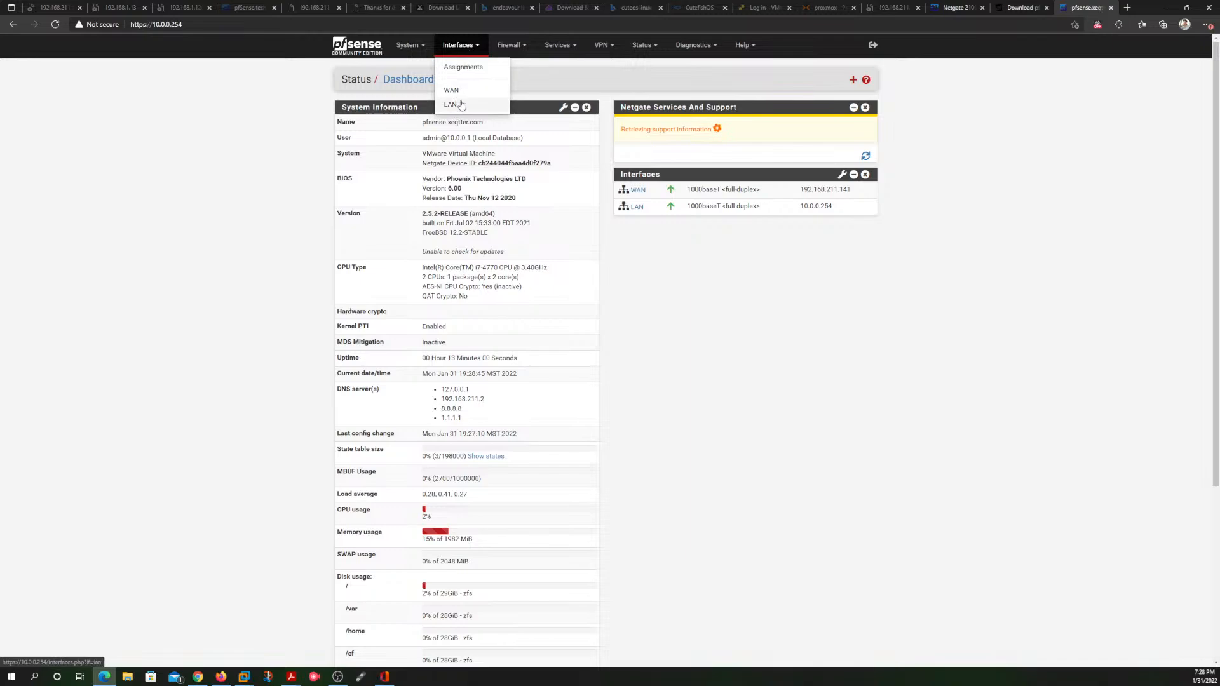
click(463, 68)
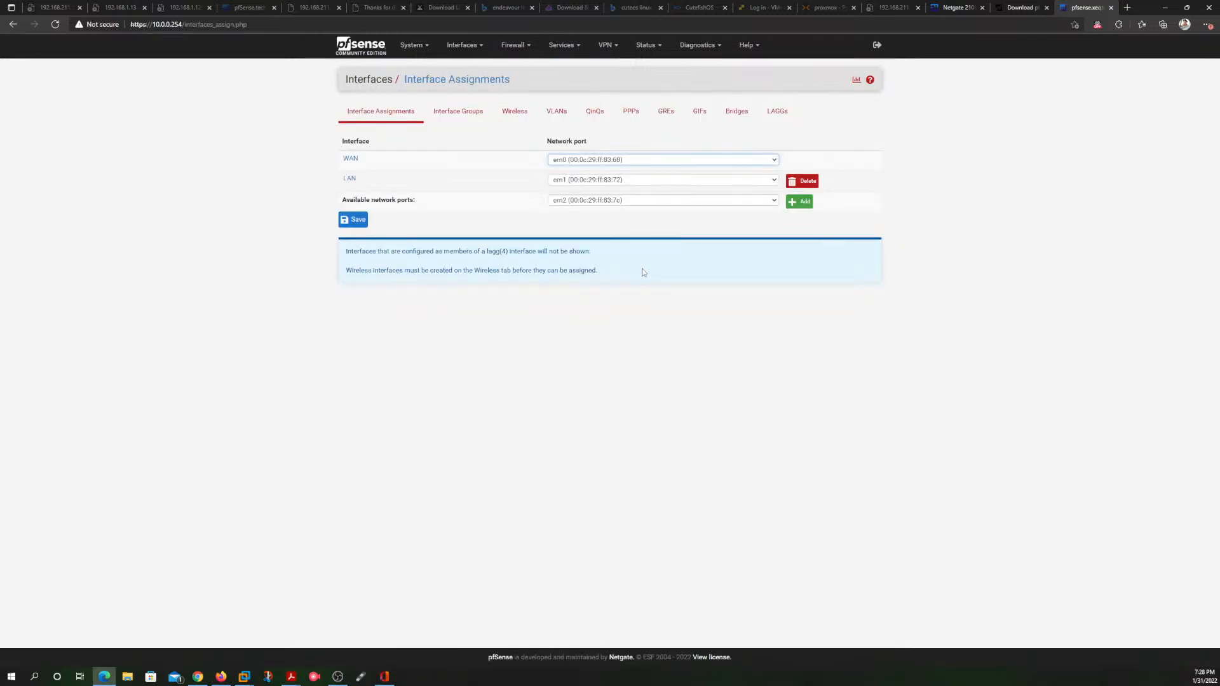
click(800, 202)
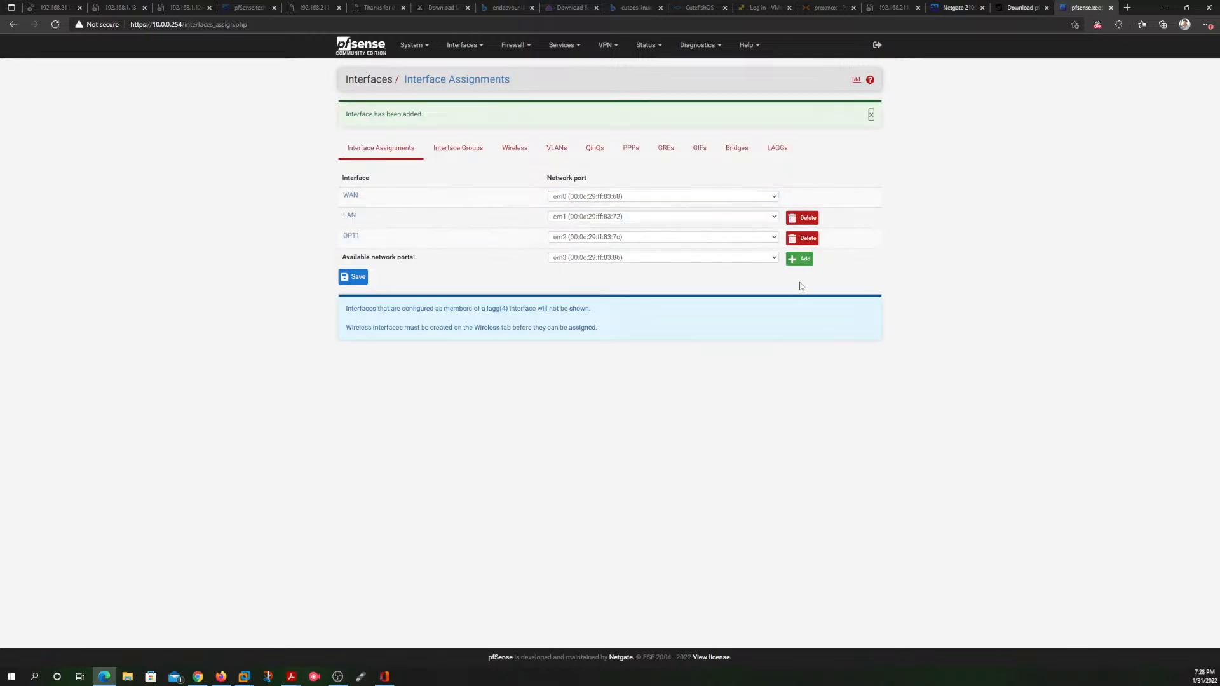
click(800, 259)
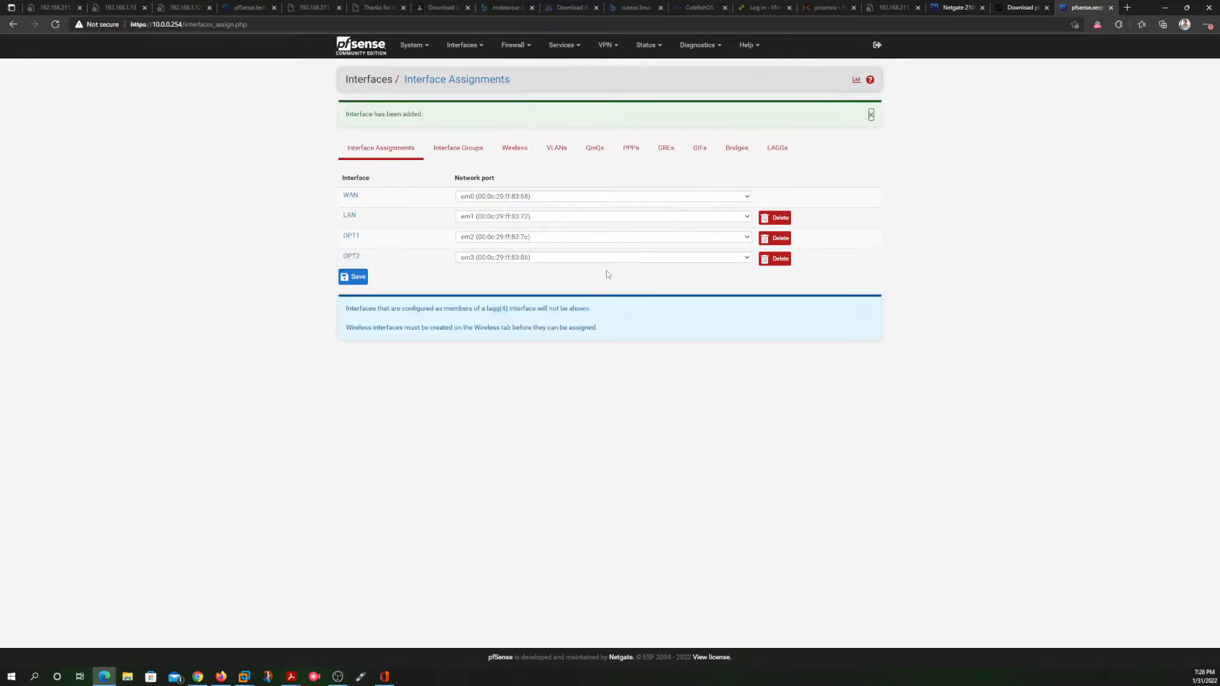
Step: Open the OPT1 interface's configuration, enable the interface and change its description to LAN 2
click(351, 236)
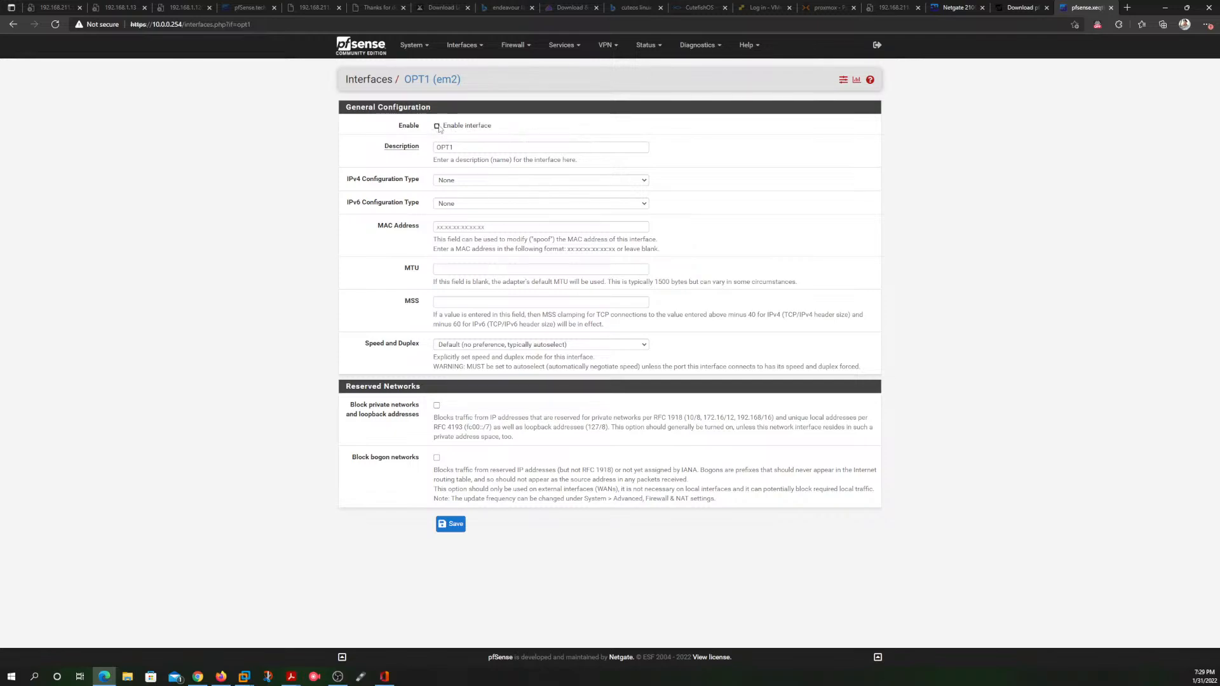
click(479, 146)
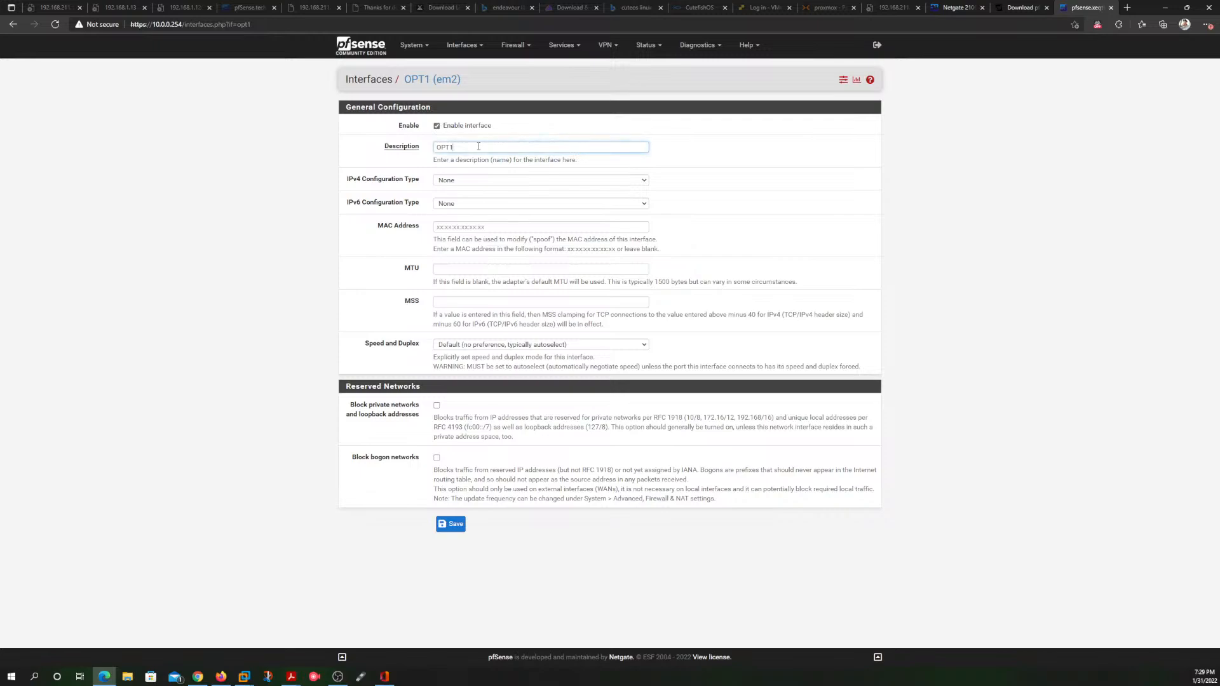
key(BackSpace)
key(BackSpace)
key(BackSpace)
text(LA)
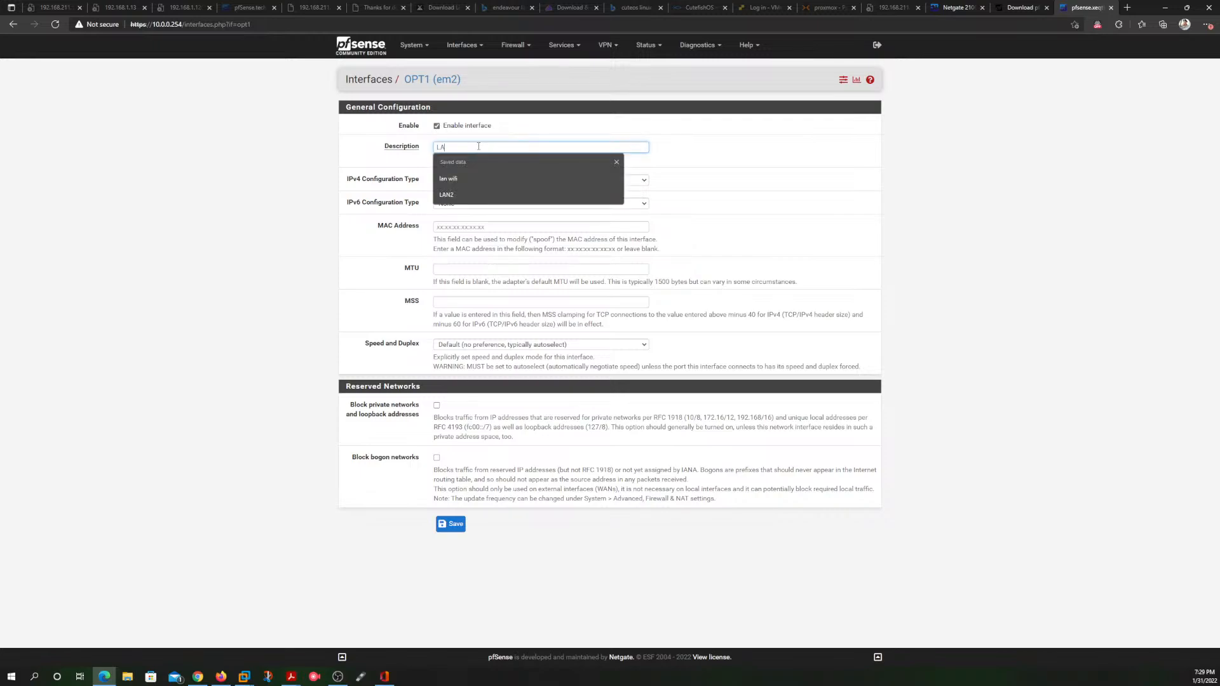
text(N 2)
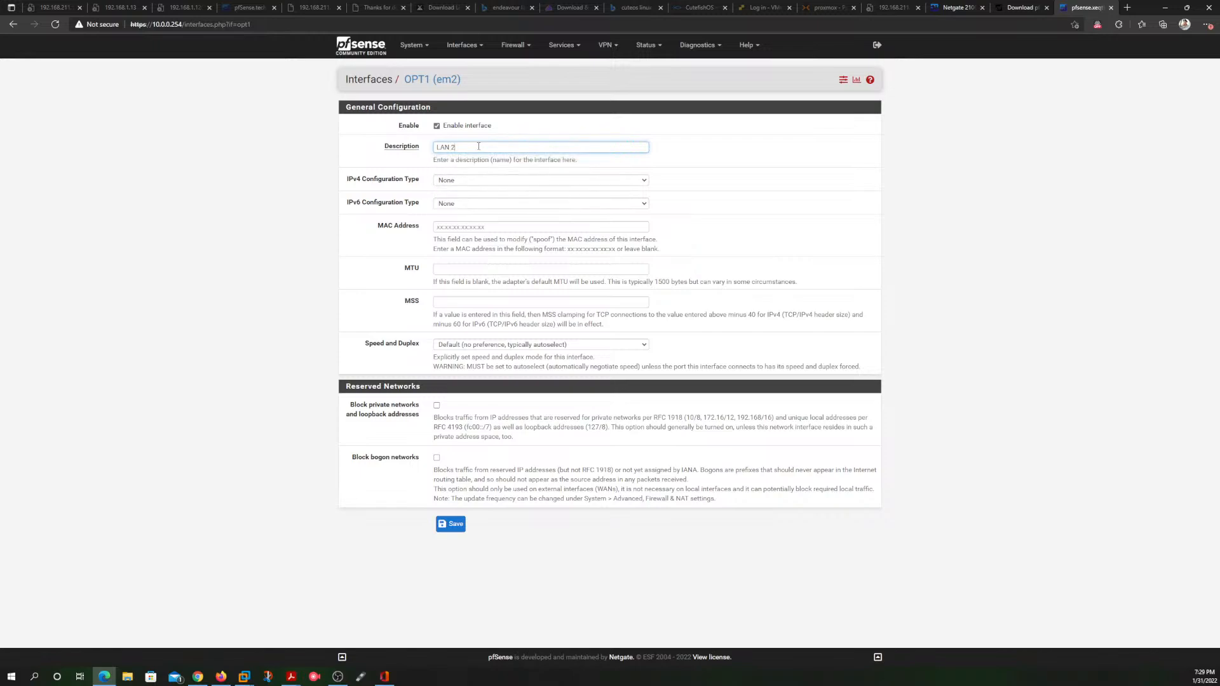
key(BackSpace)
key(BackSpace)
text(2)
key(BackSpace)
text(2)
Step: Give the em2 interface a static IPv4 configuration with the address 192.168.3.254 and a /24 prefix
click(462, 181)
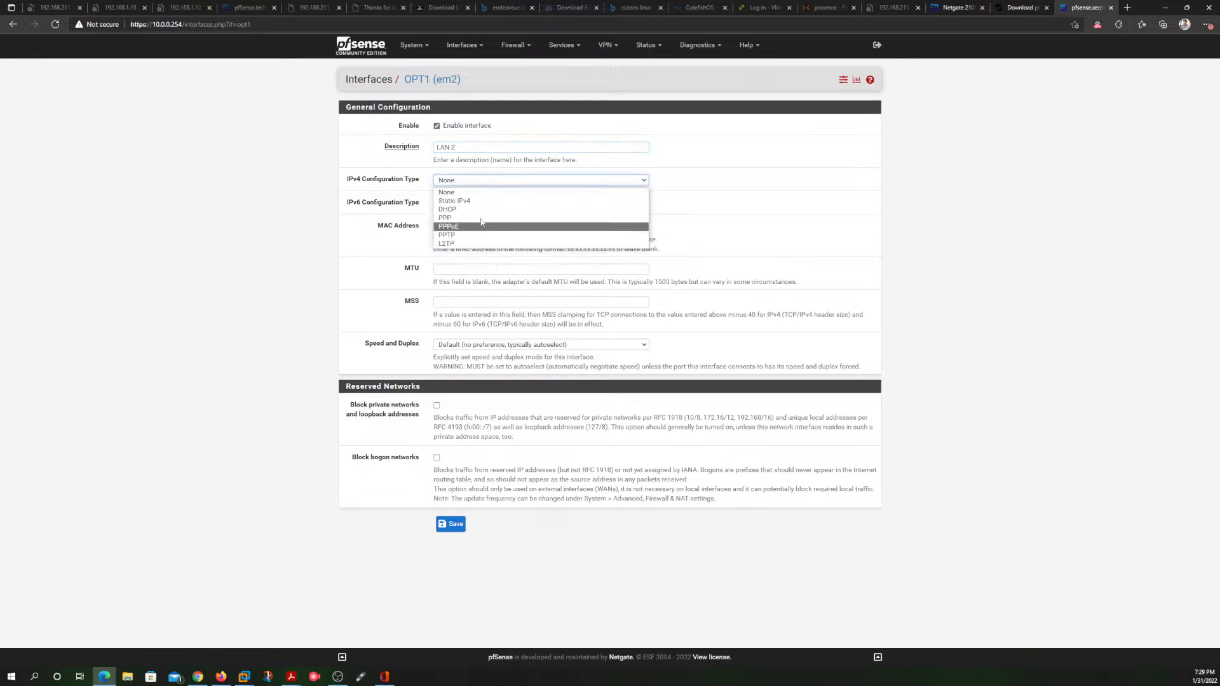
click(481, 201)
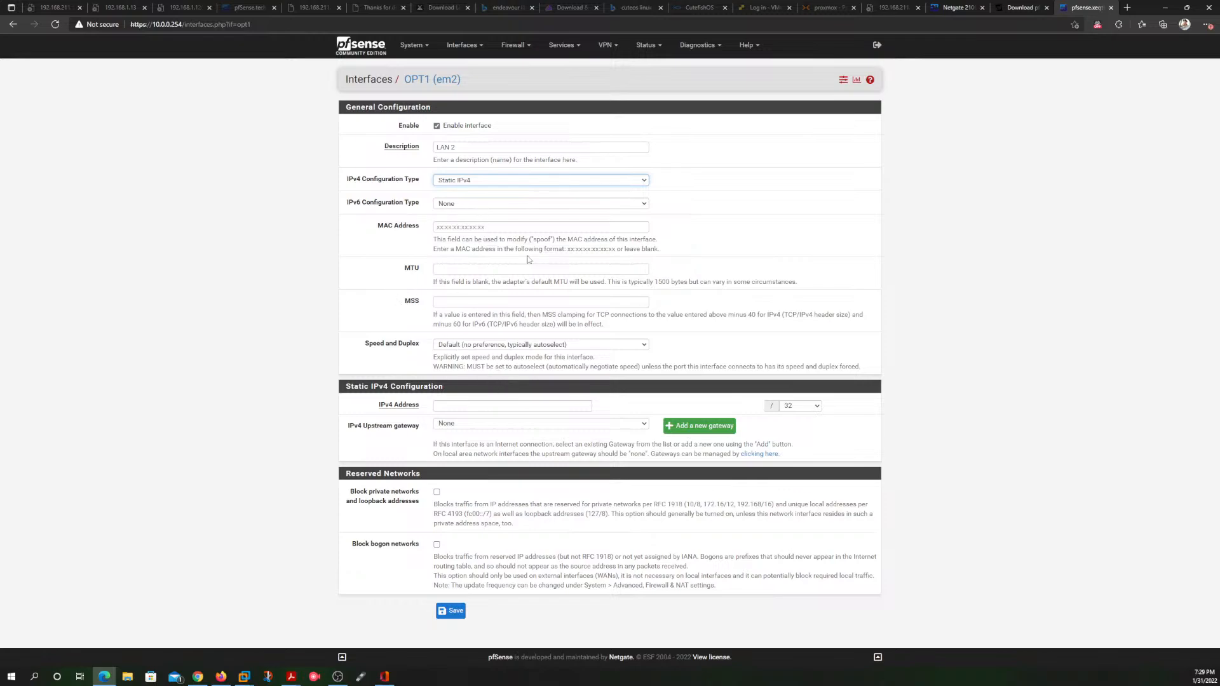
click(498, 406)
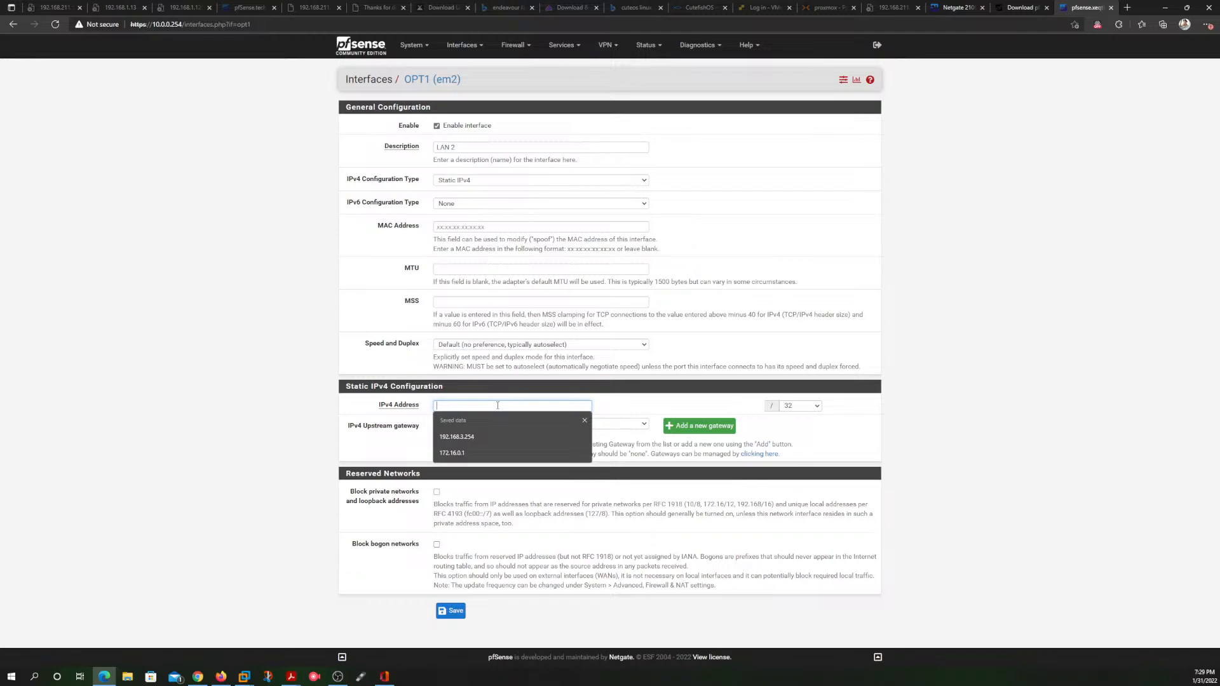
click(468, 436)
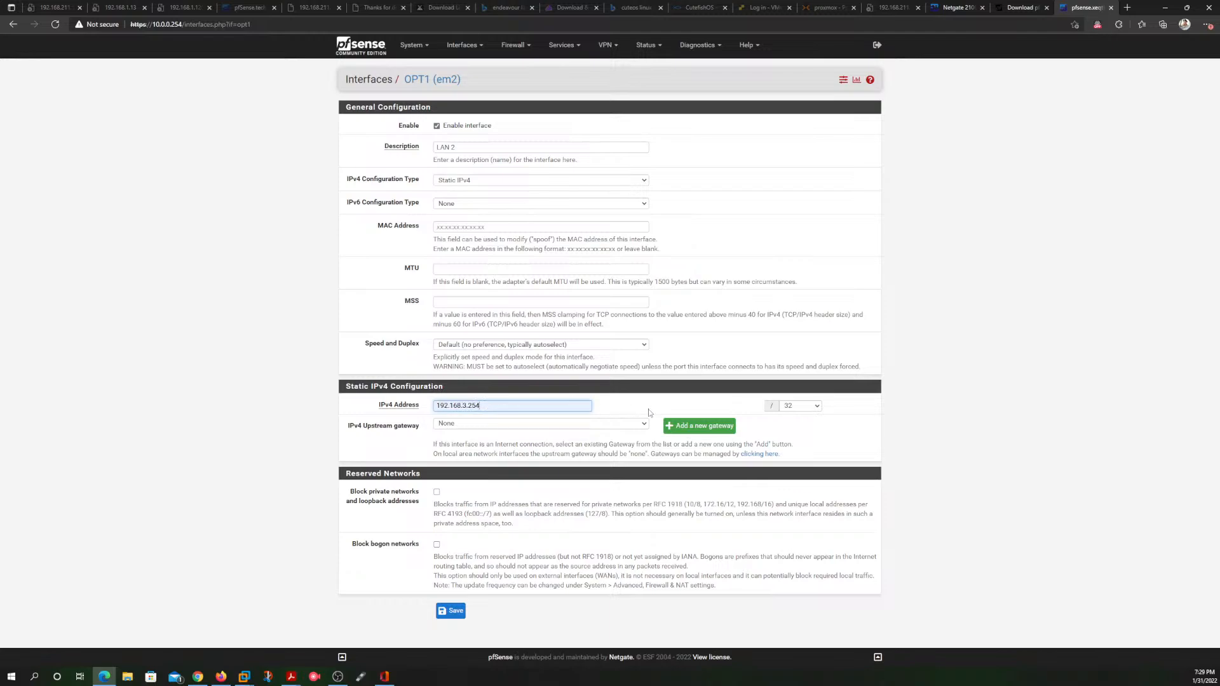
click(819, 407)
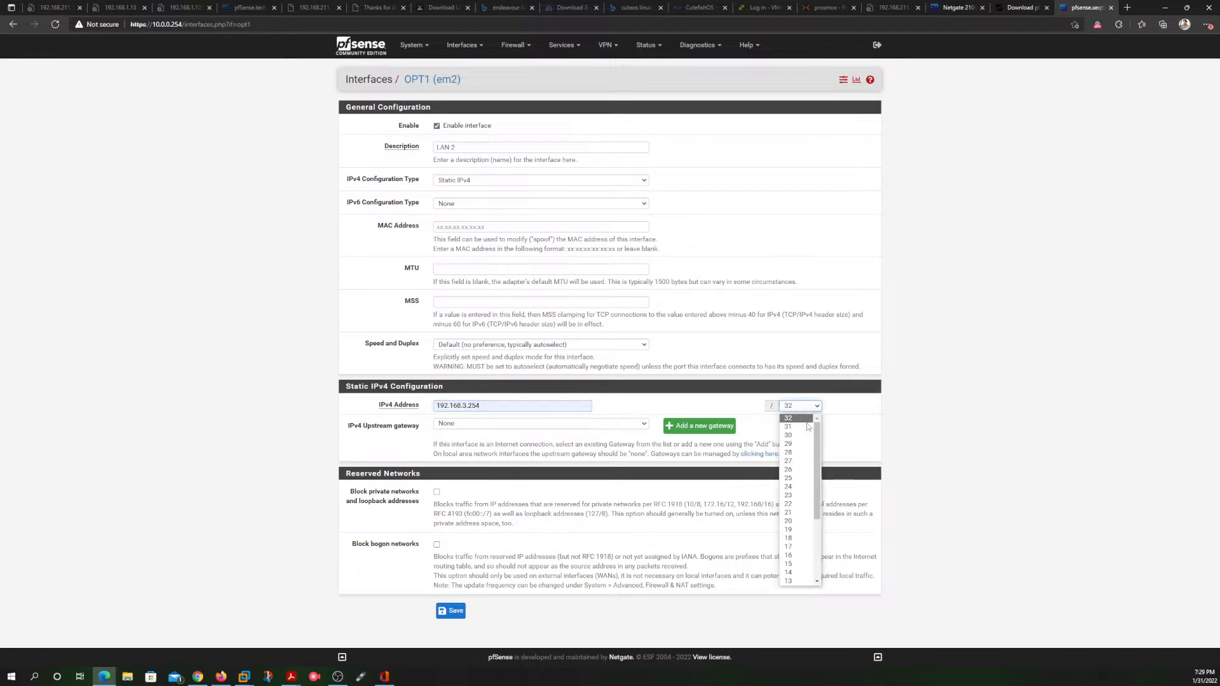
click(795, 488)
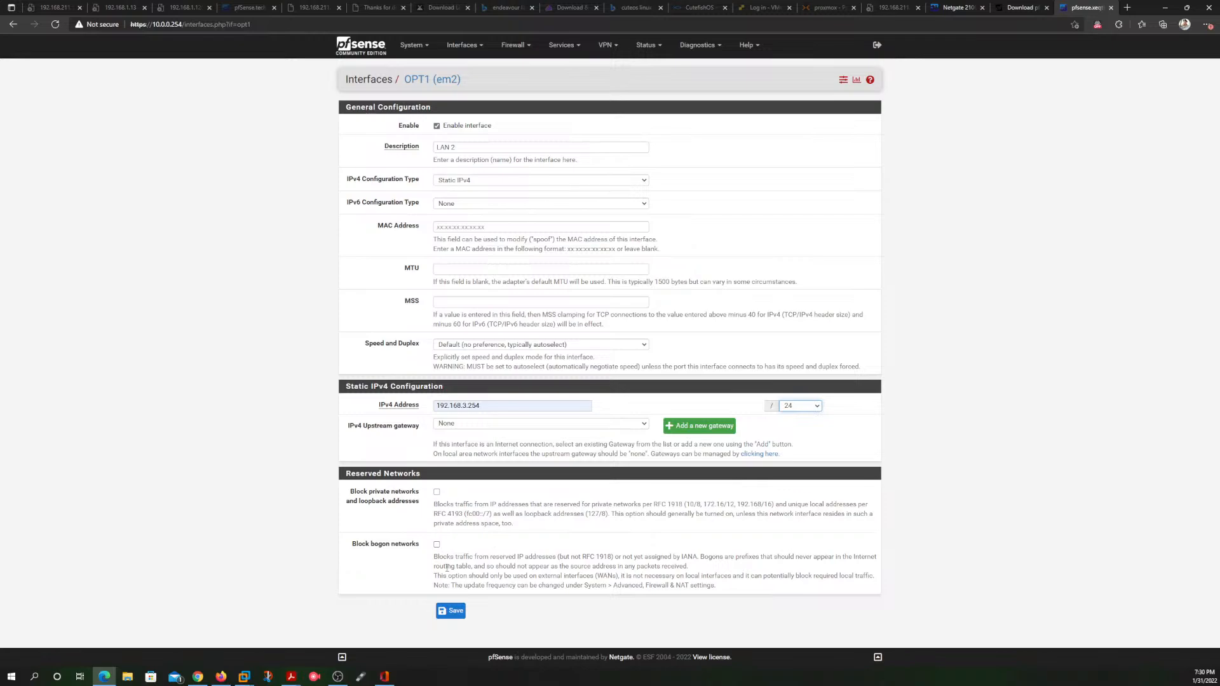
Step: Save the em2 interface configuration, apply the changes and check the settings
click(450, 611)
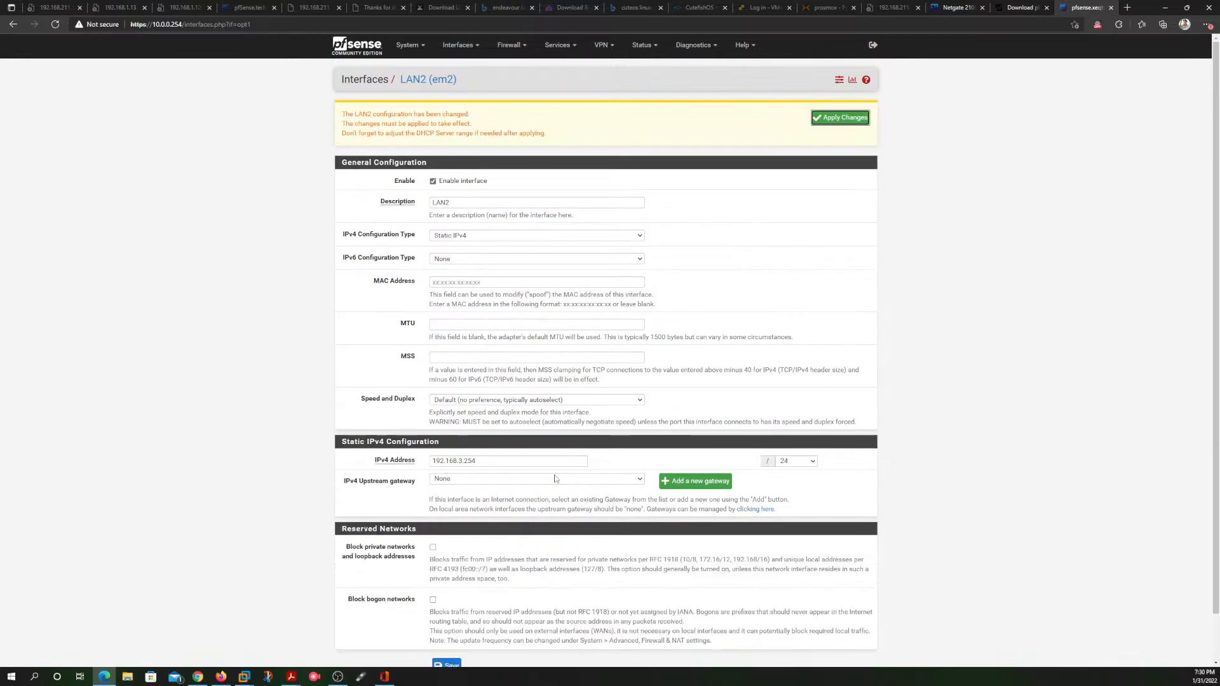
scroll(558, 471, down, 1)
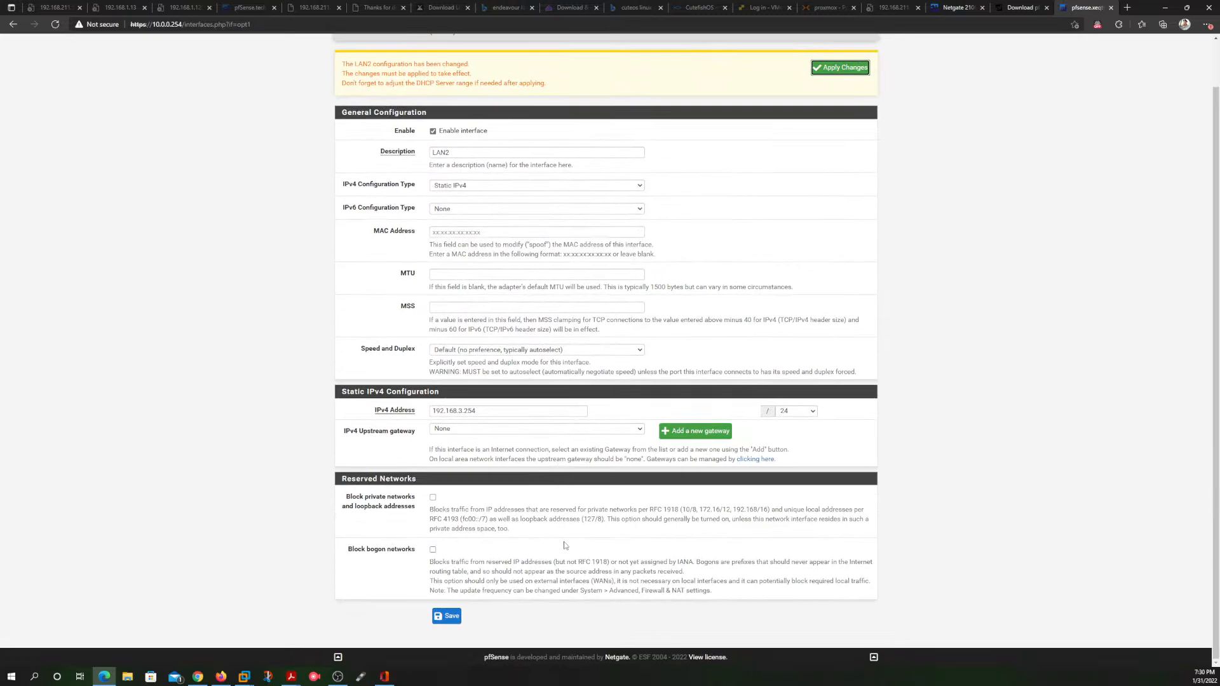
scroll(566, 547, up, 1)
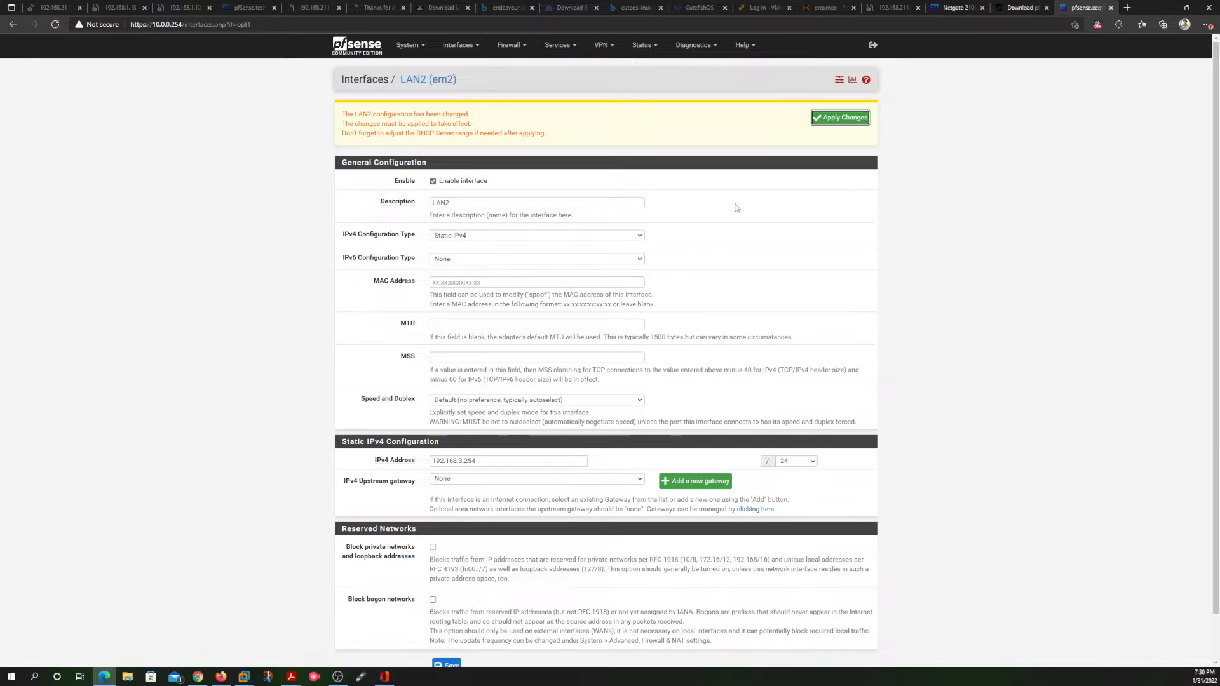
click(846, 121)
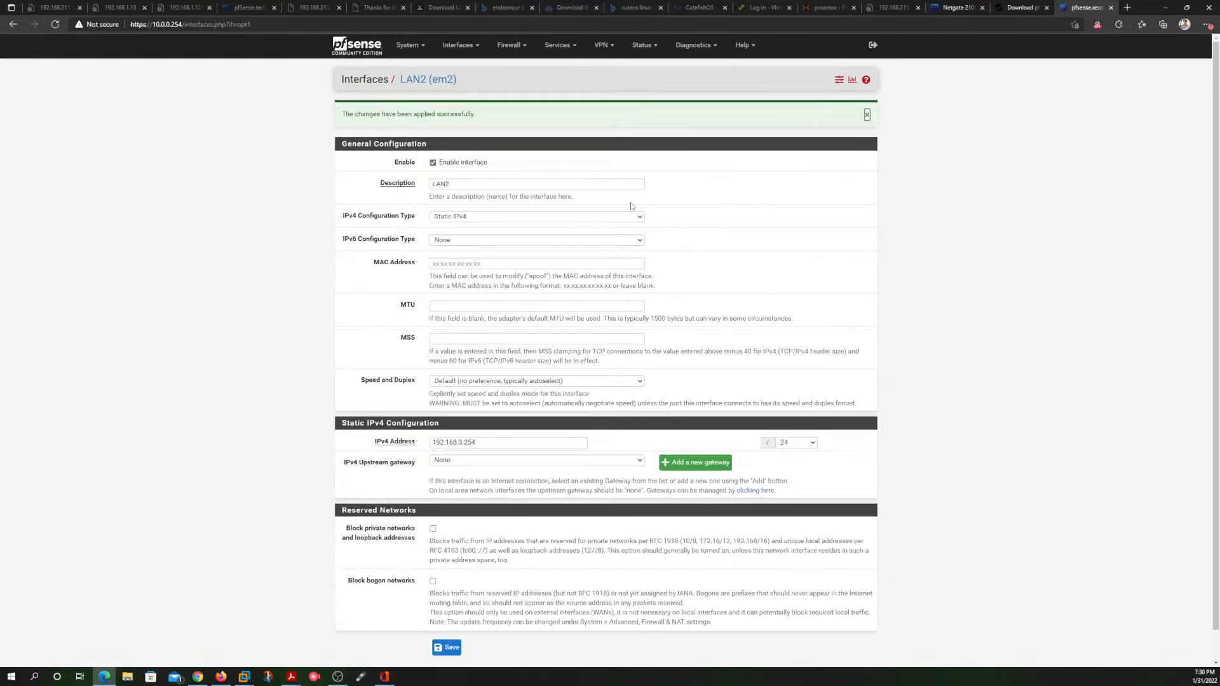
scroll(694, 283, down, 1)
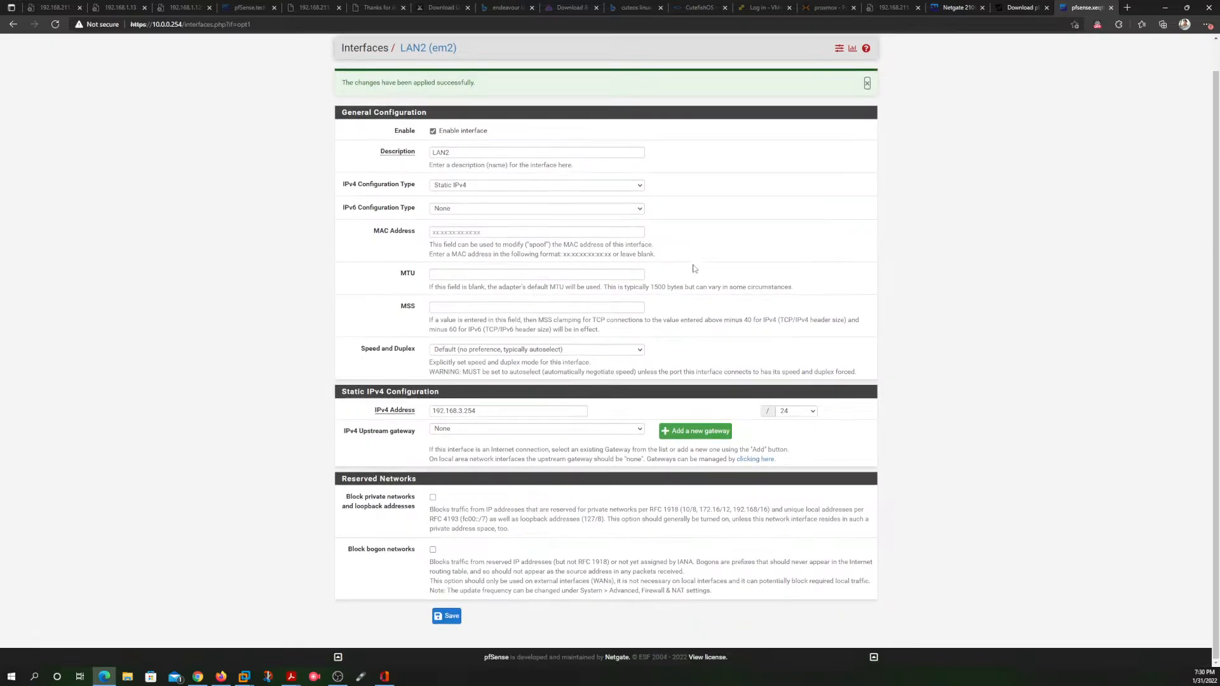
scroll(664, 286, up, 1)
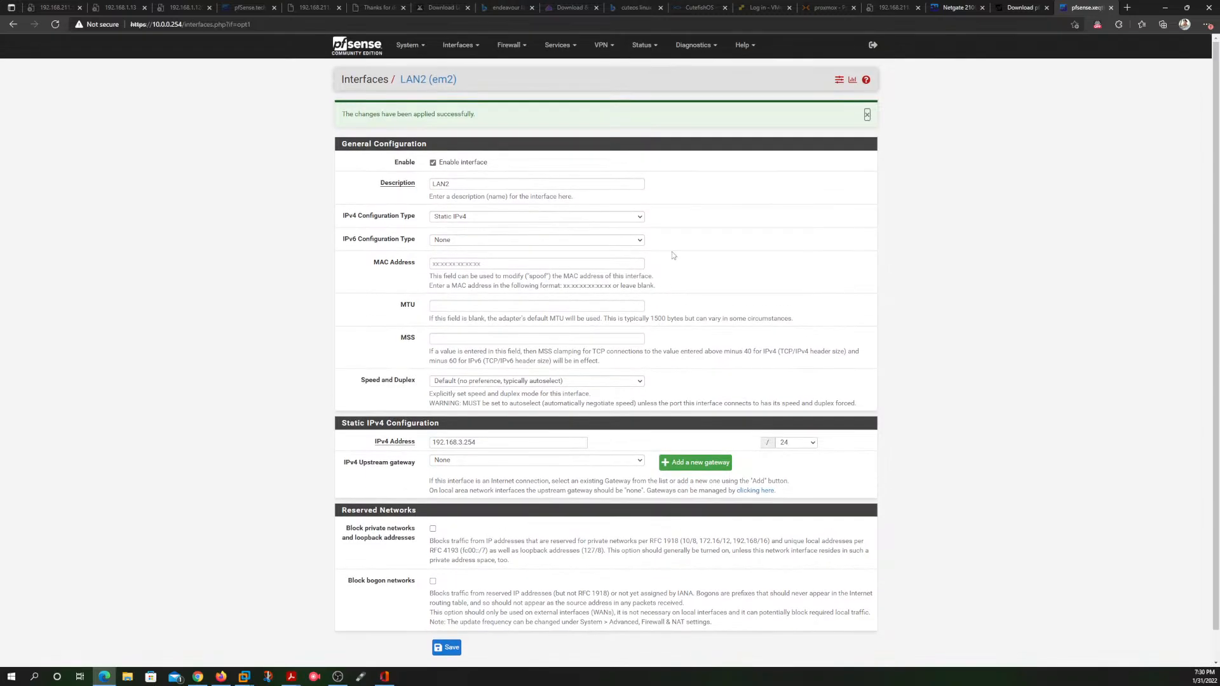
Step: Open the OPT2 interface's configuration, enable the interface and change its description to DMZ
click(464, 48)
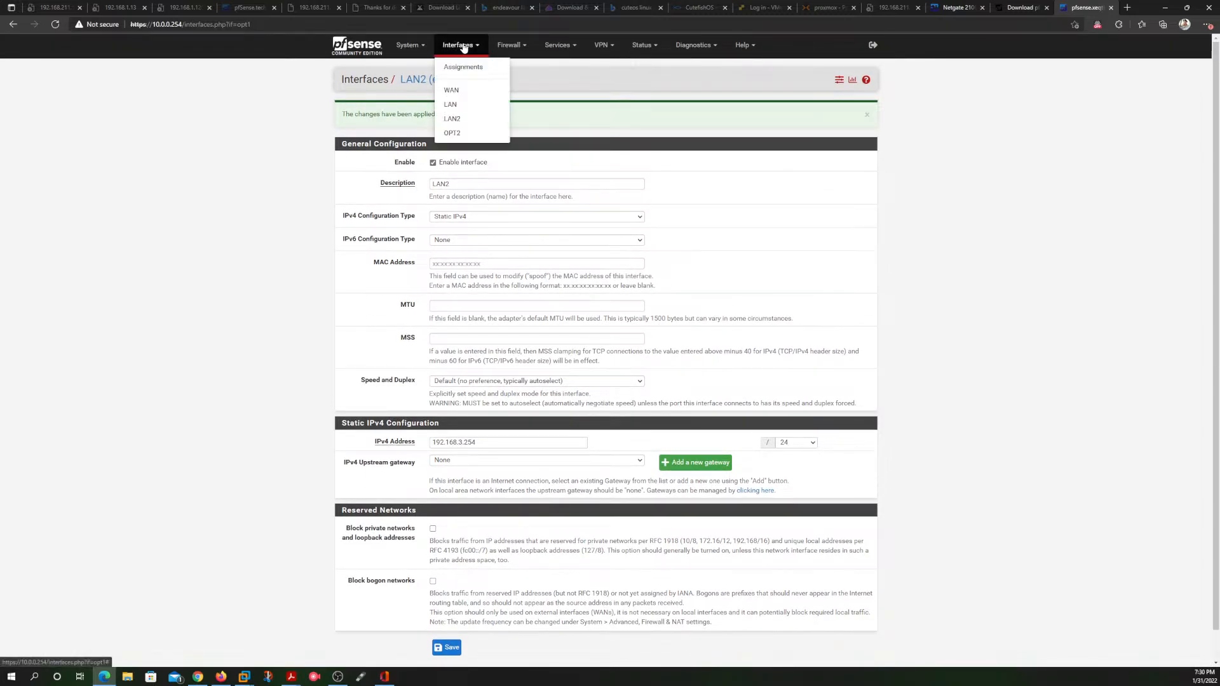
click(452, 133)
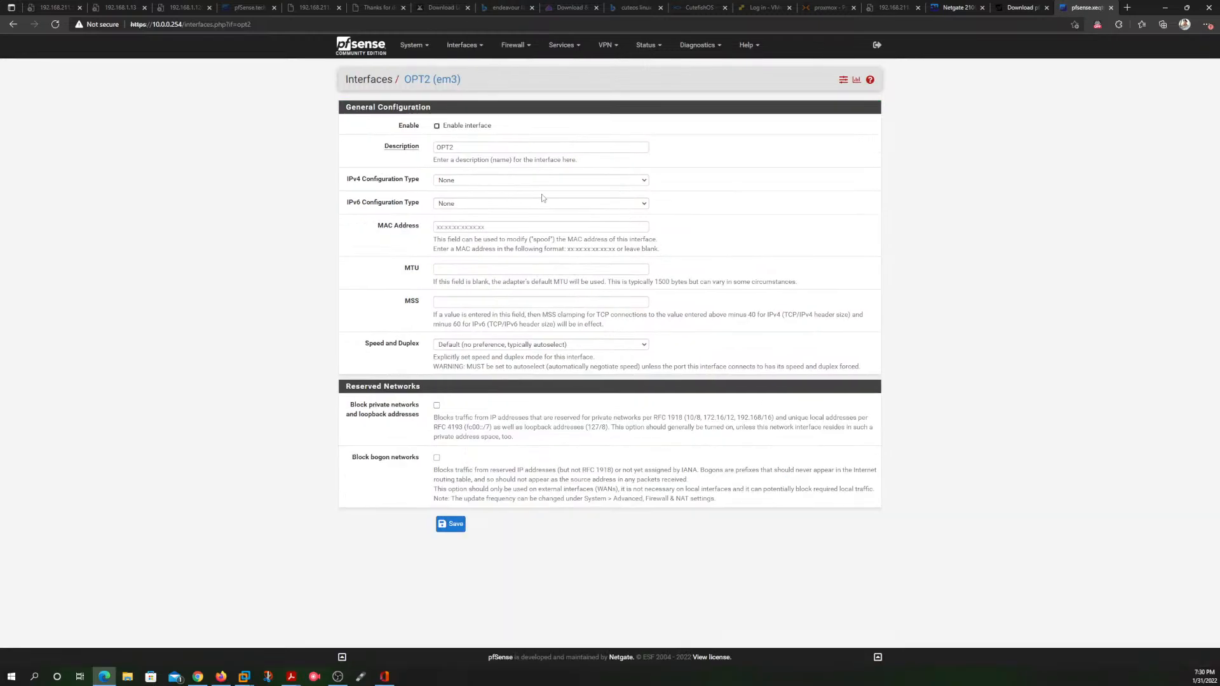
click(458, 126)
click(489, 149)
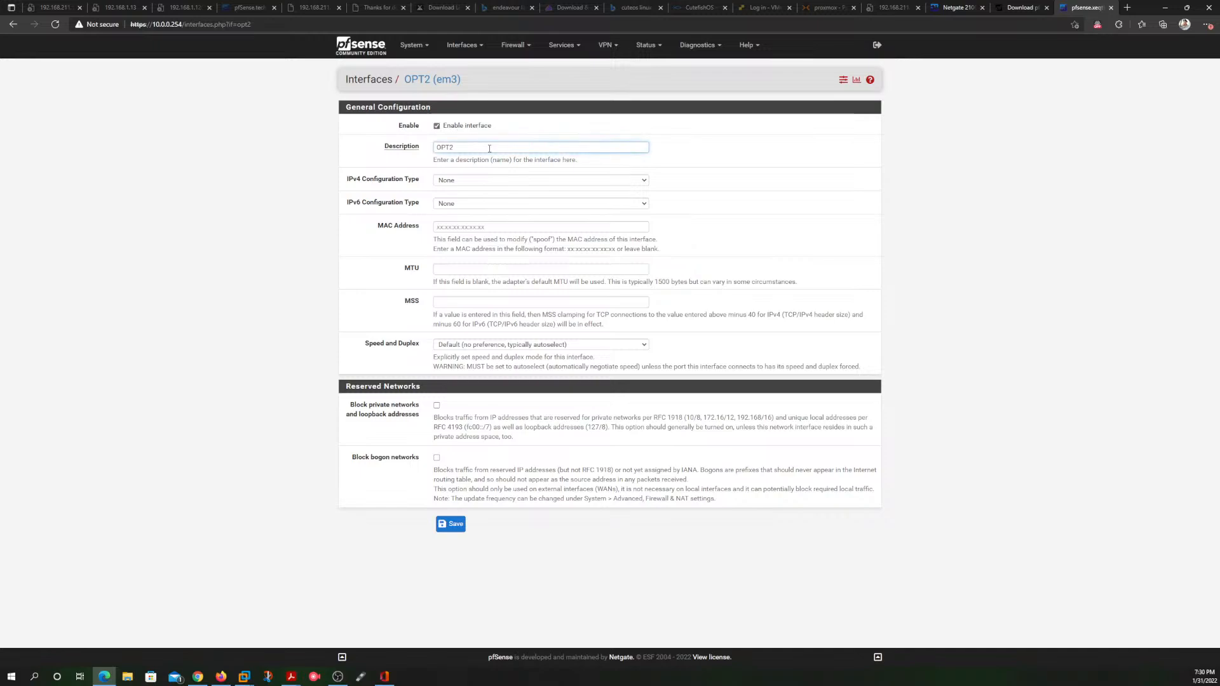
key(BackSpace)
key(BackSpace)
key(BackSpace)
key(BackSpace)
text(DMZ)
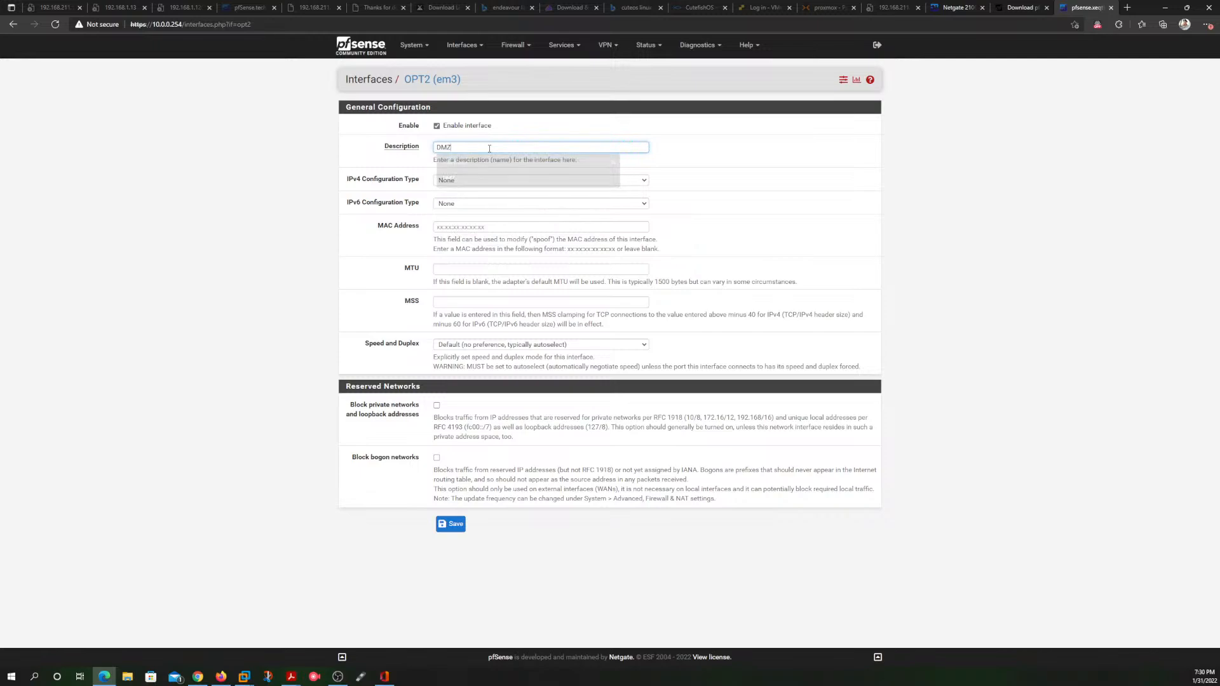
Step: Give the DMZ interface a static IPv4 configuration with the address 172.16.0.1 and a /16 prefix
click(503, 181)
click(502, 201)
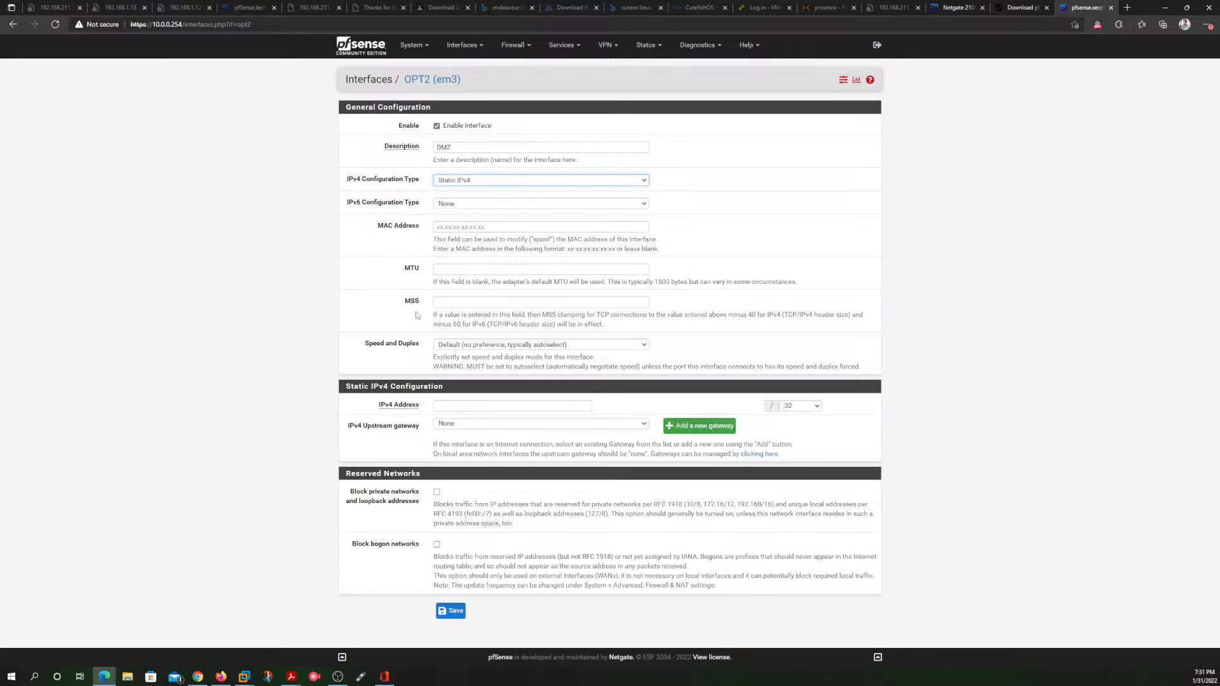
click(472, 406)
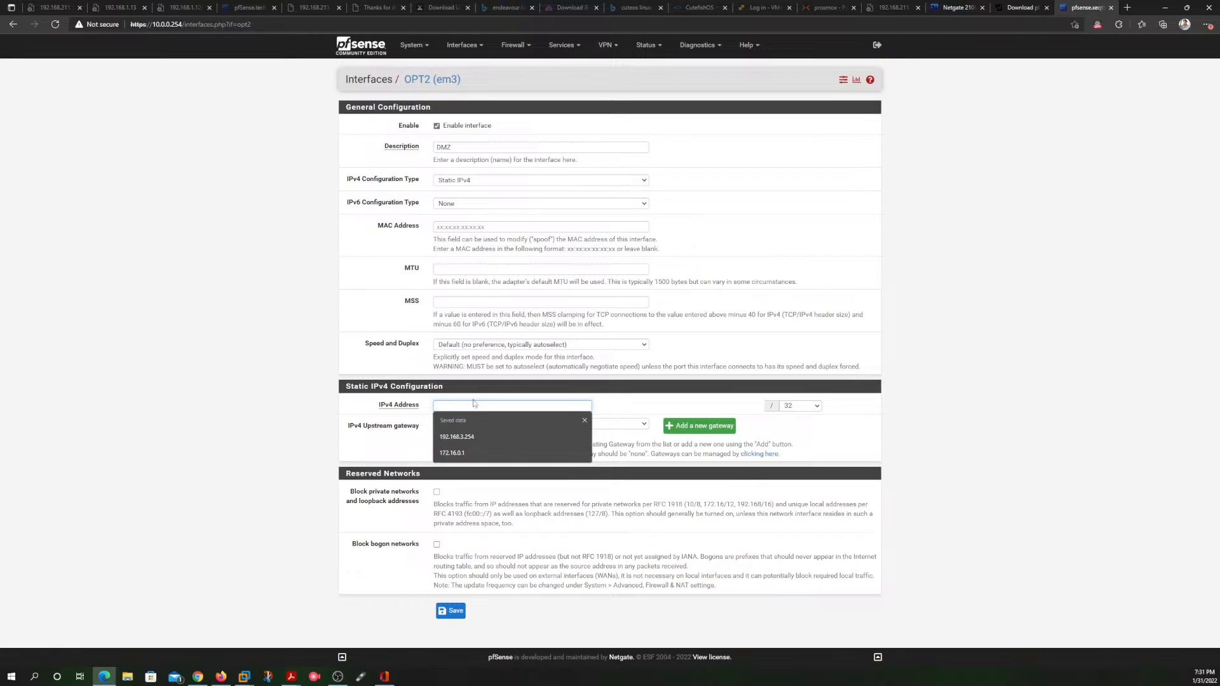
click(459, 453)
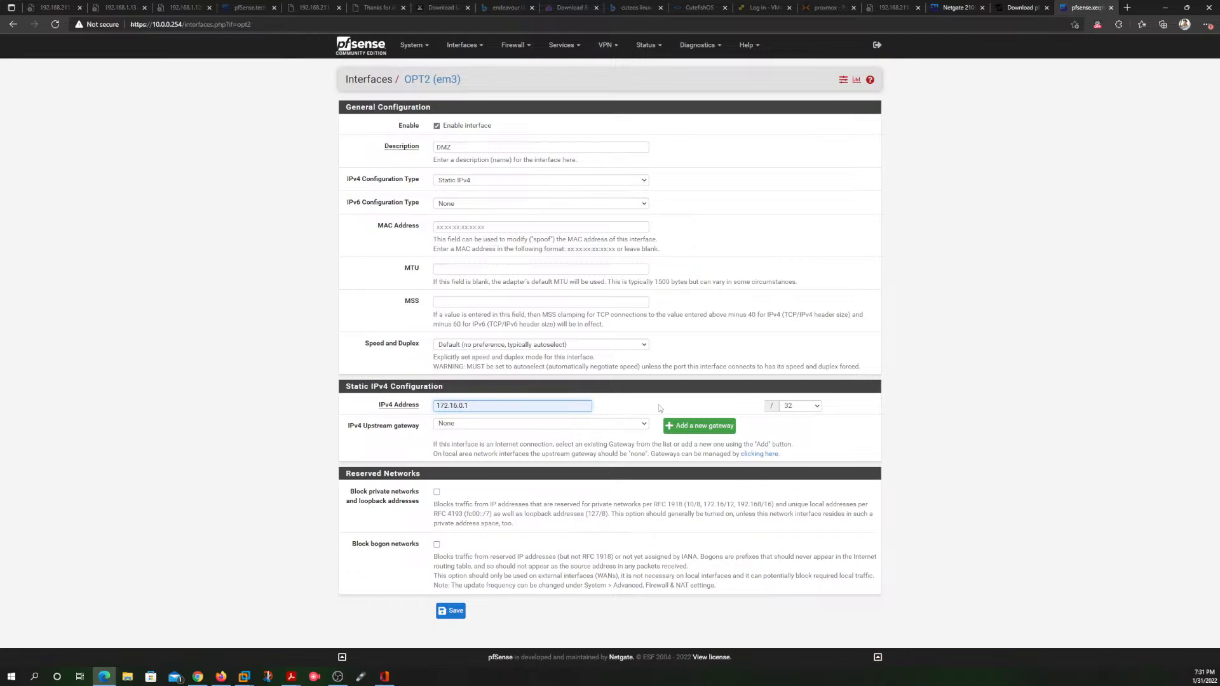
click(816, 408)
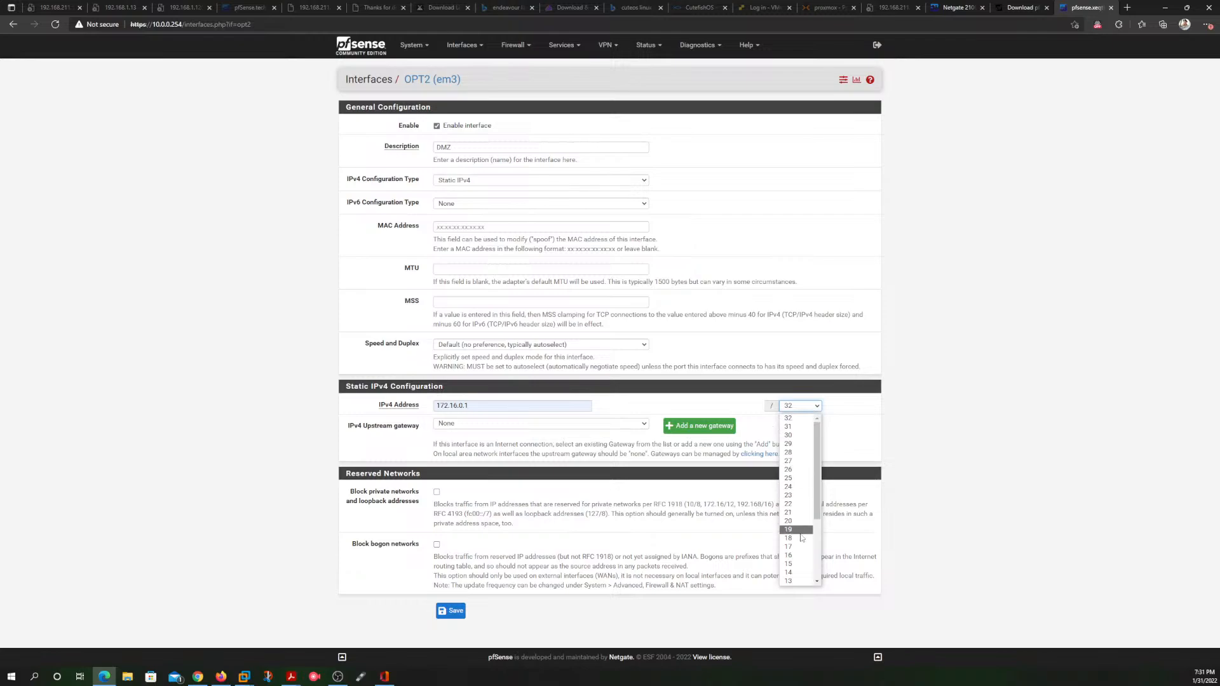
click(799, 555)
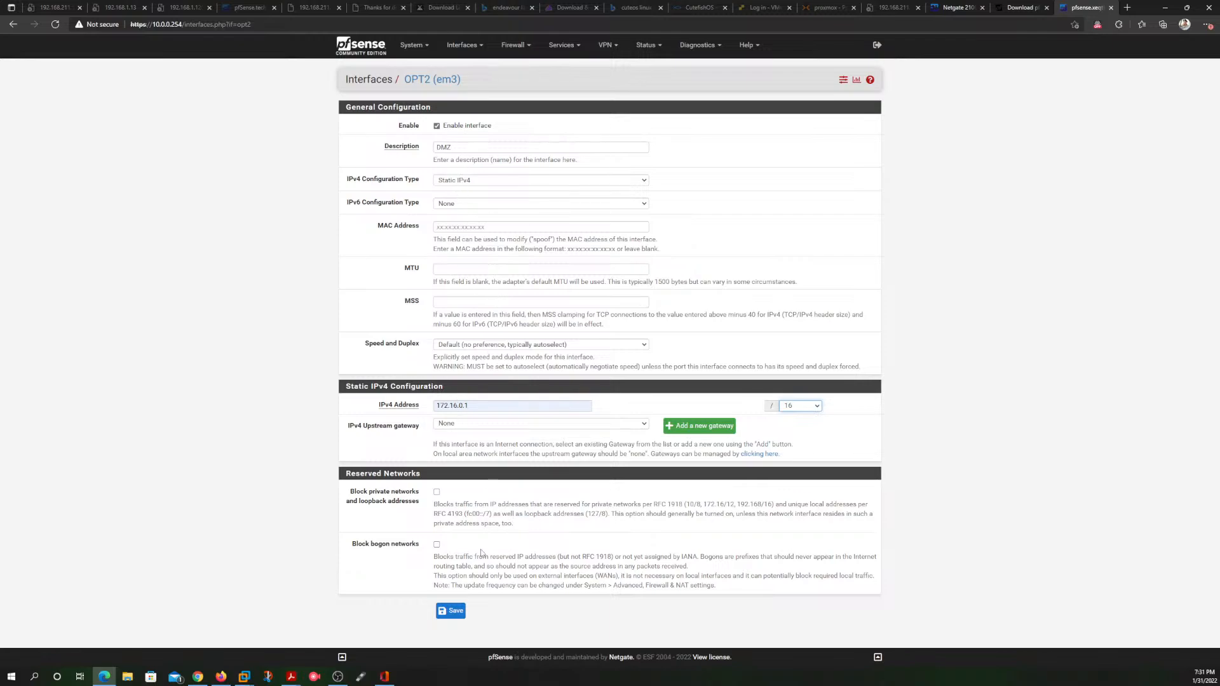
Step: Save the DMZ interface configuration, apply the changes and check the settings
click(451, 611)
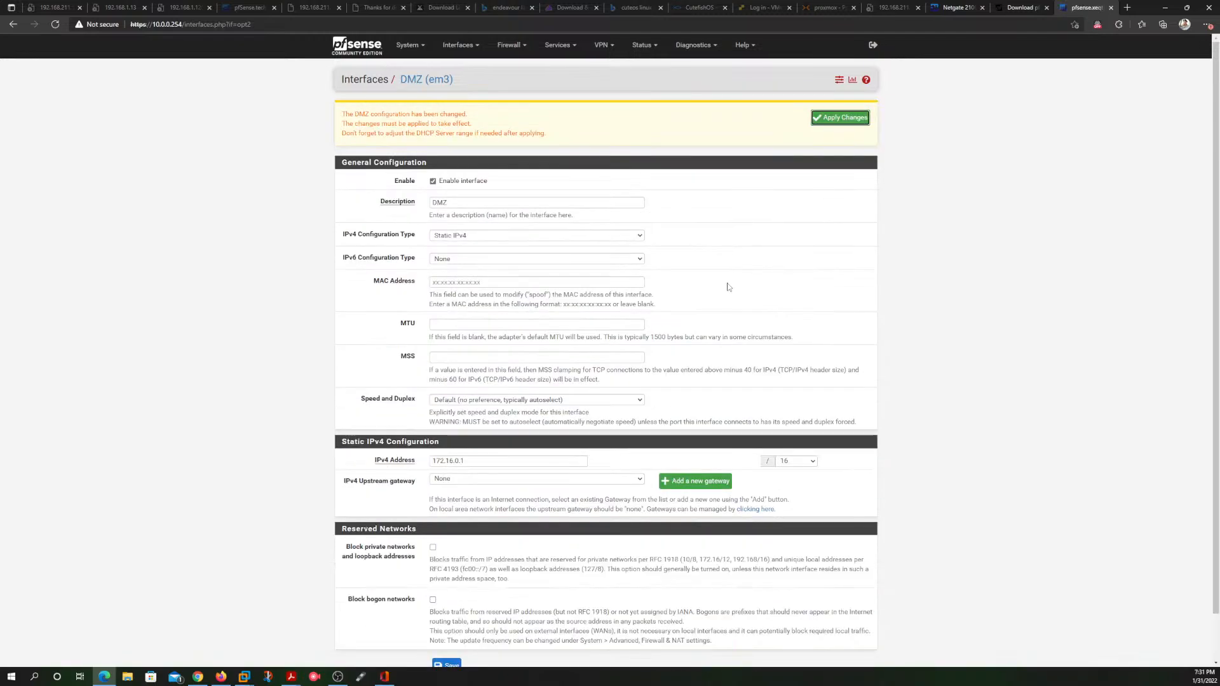
click(844, 118)
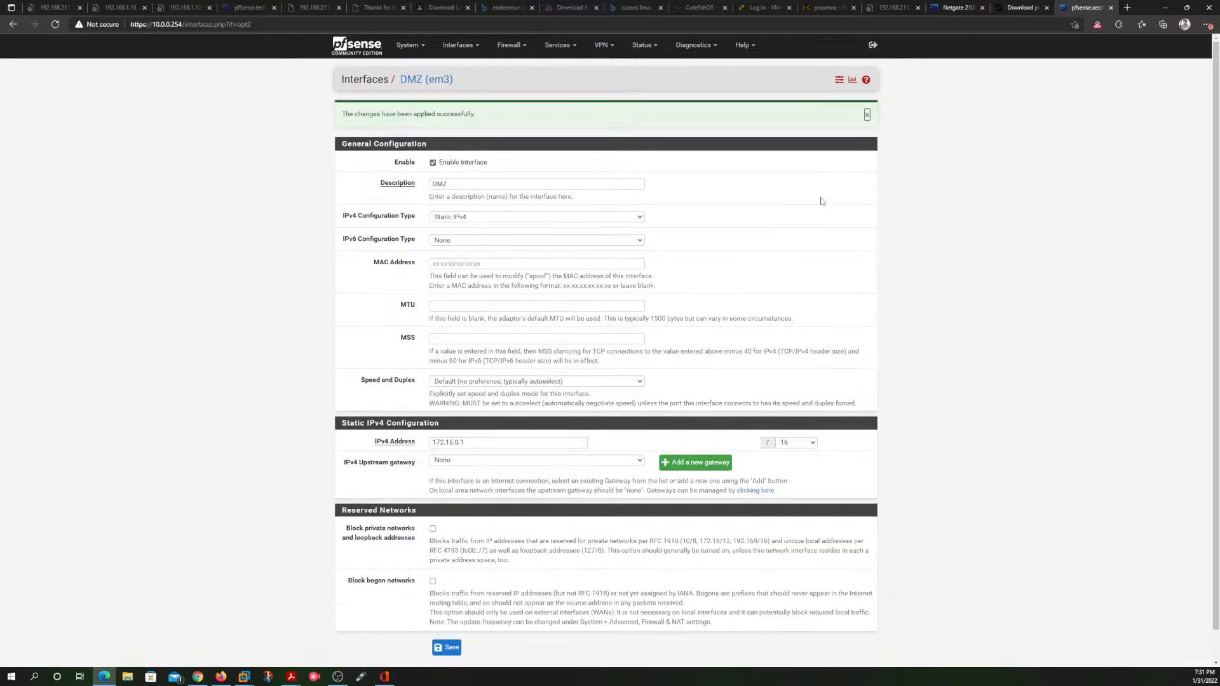
scroll(745, 265, down, 1)
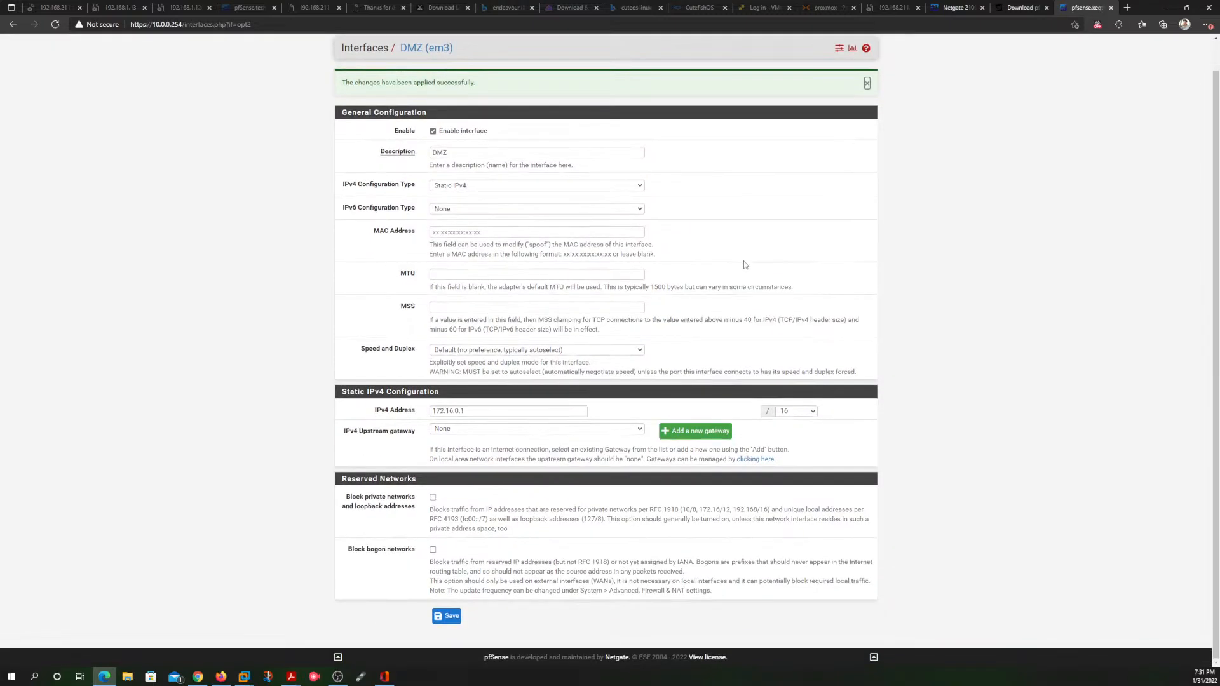
scroll(708, 273, up, 1)
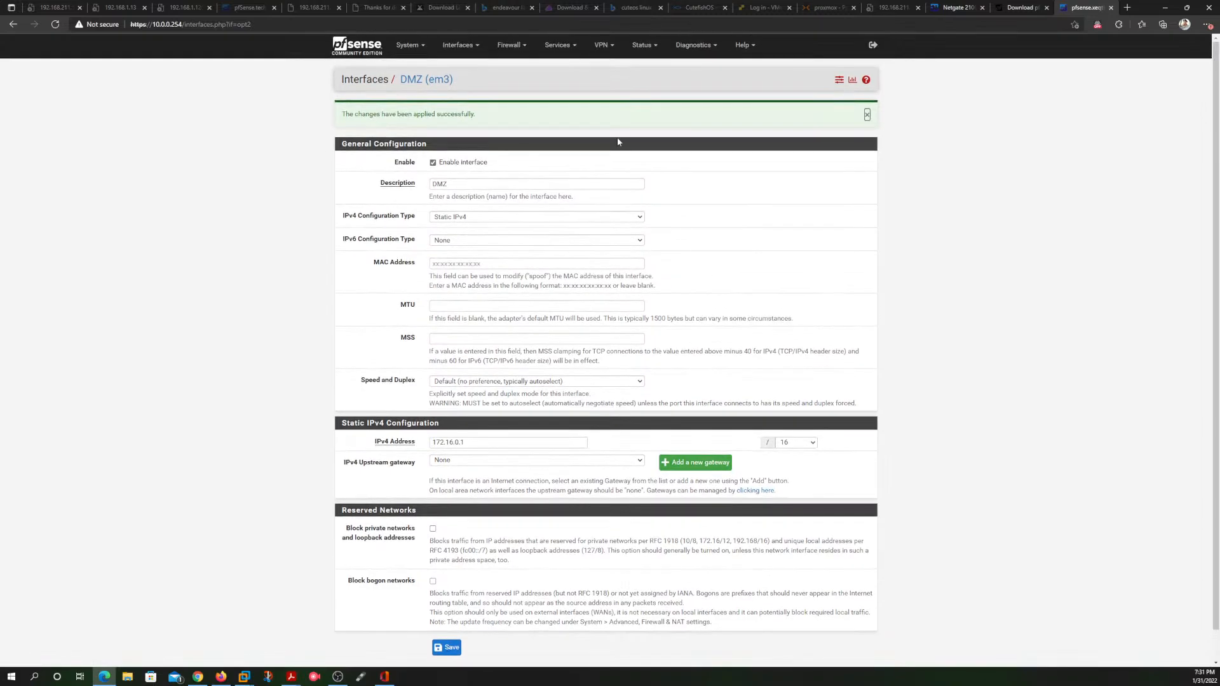
Step: Return to the dashboard to review the interfaces, and open the LAN interface's configuration
click(363, 48)
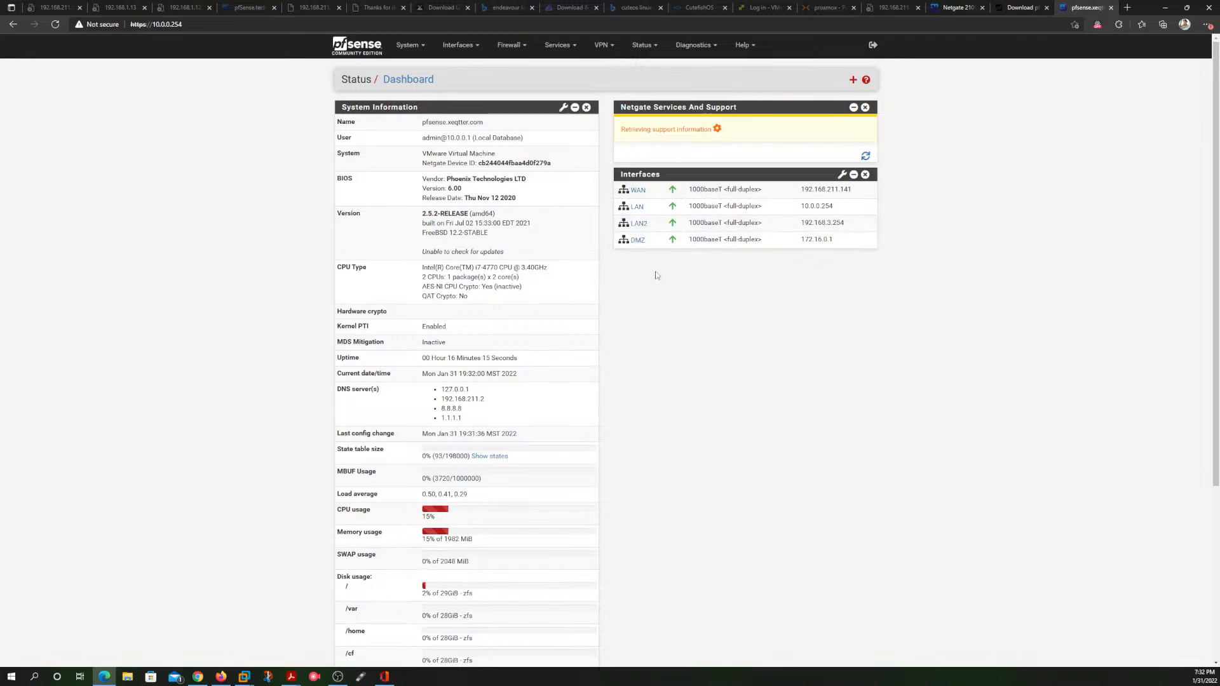
click(637, 208)
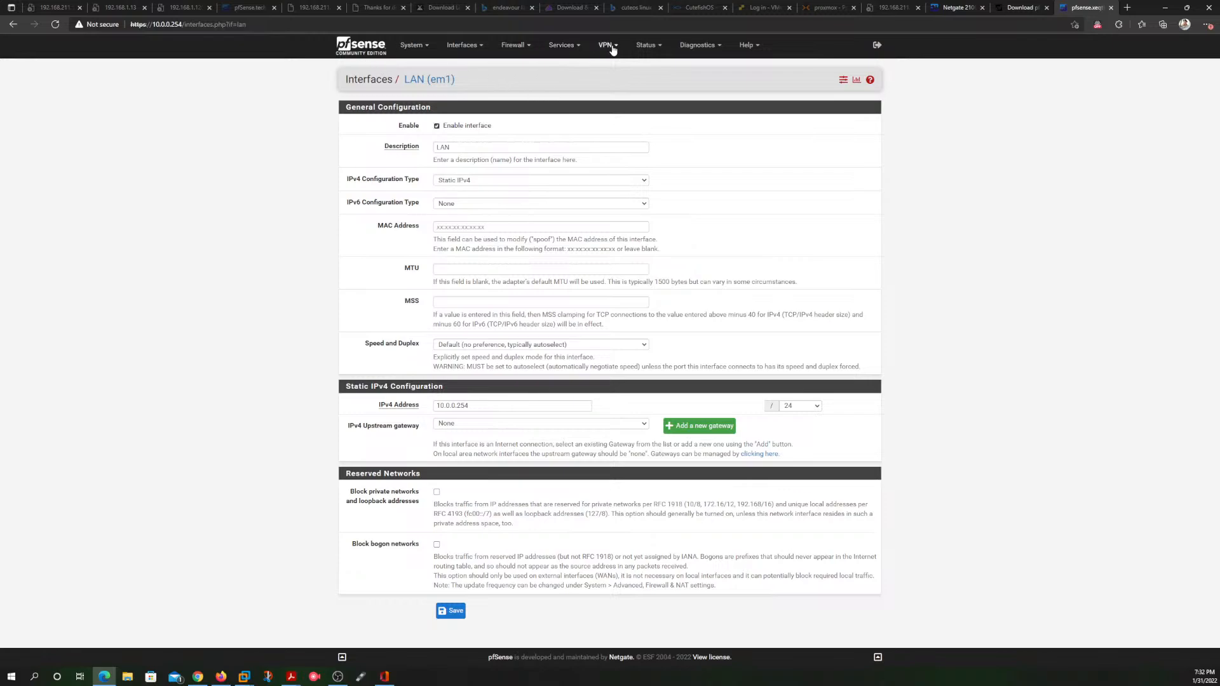
Step: Return to the dashboard, add the Traffic Graphs widget and review the graphs for each interface
click(365, 50)
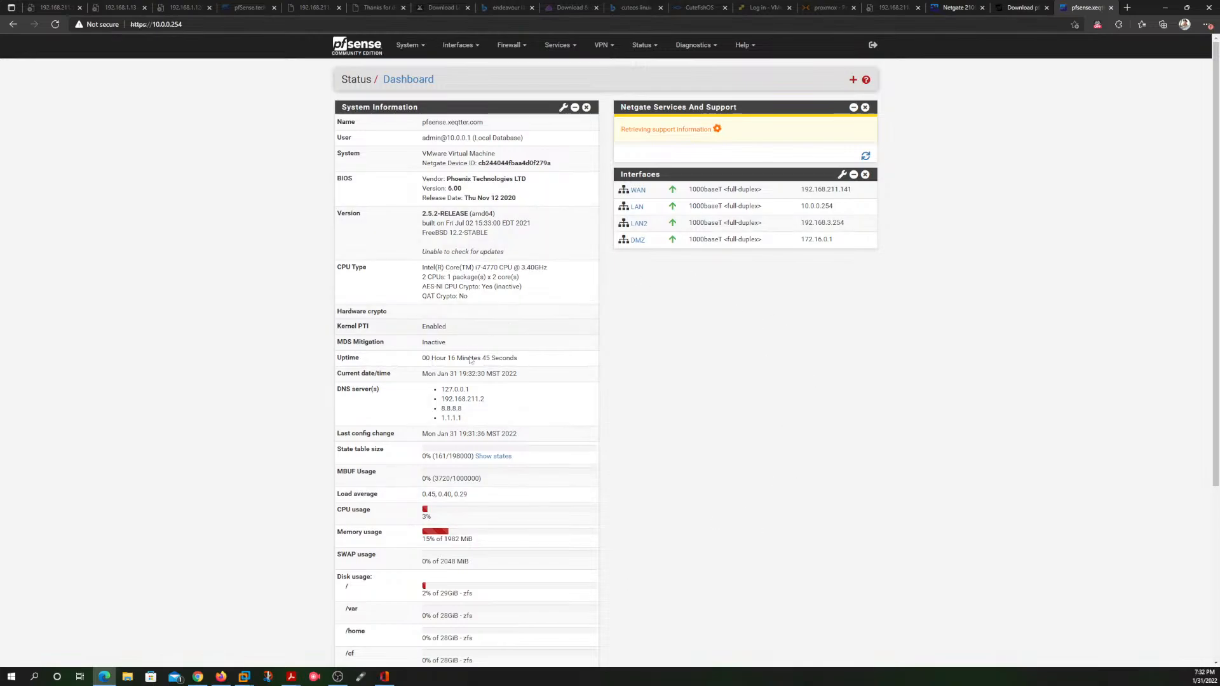
click(853, 80)
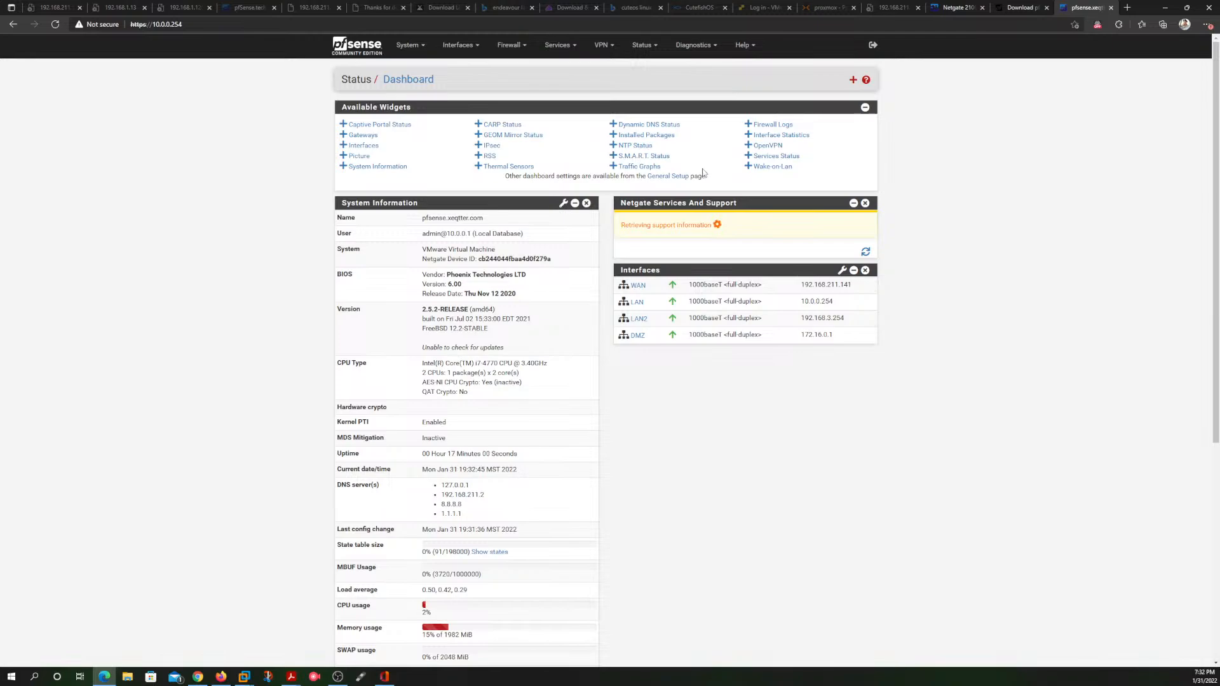
click(629, 167)
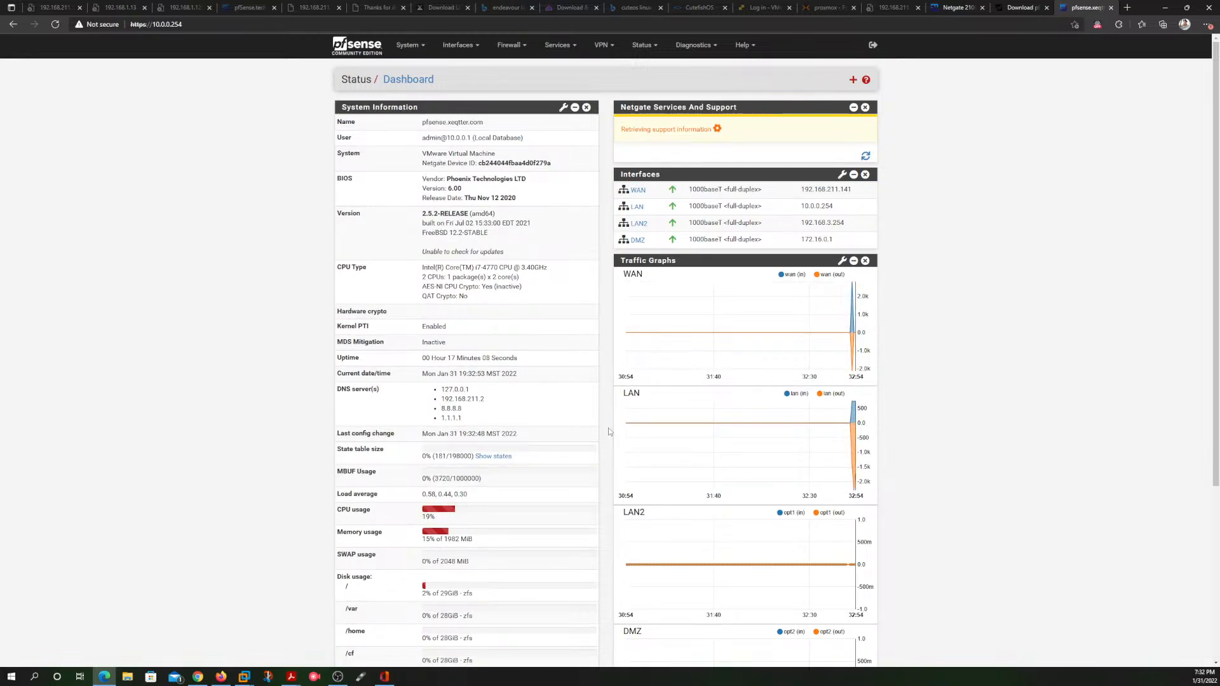
scroll(608, 431, down, 3)
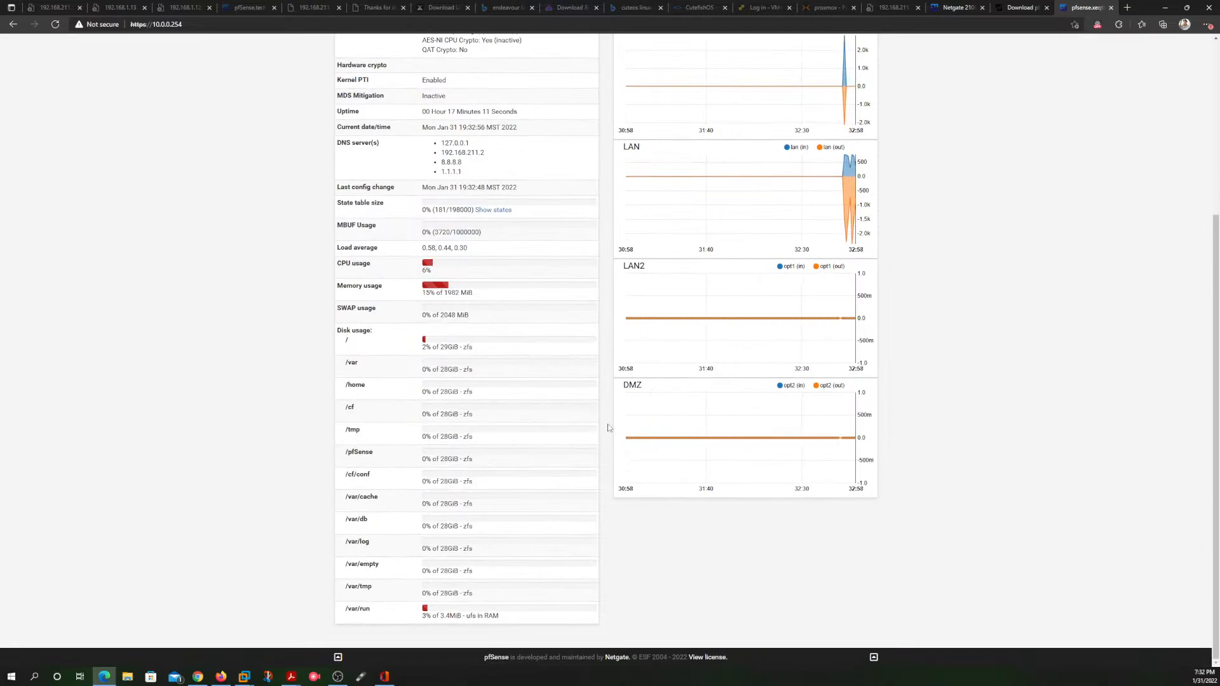
scroll(609, 428, up, 1)
scroll(609, 427, up, 3)
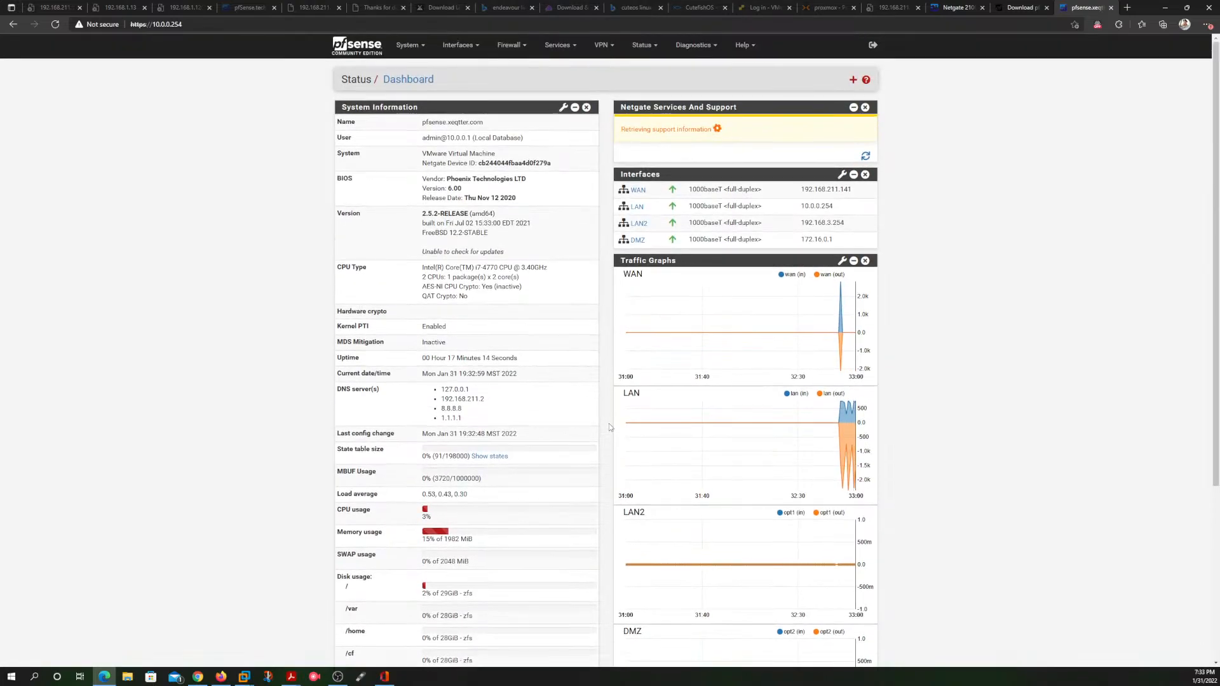
scroll(608, 427, down, 4)
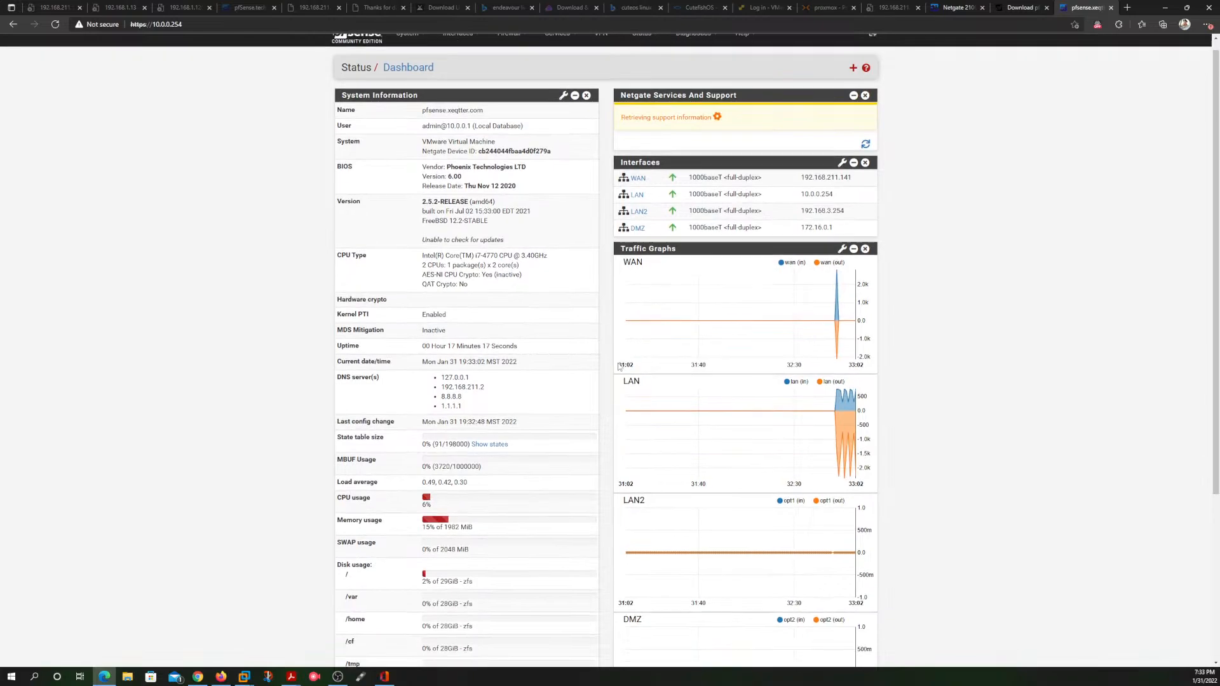
scroll(615, 366, up, 4)
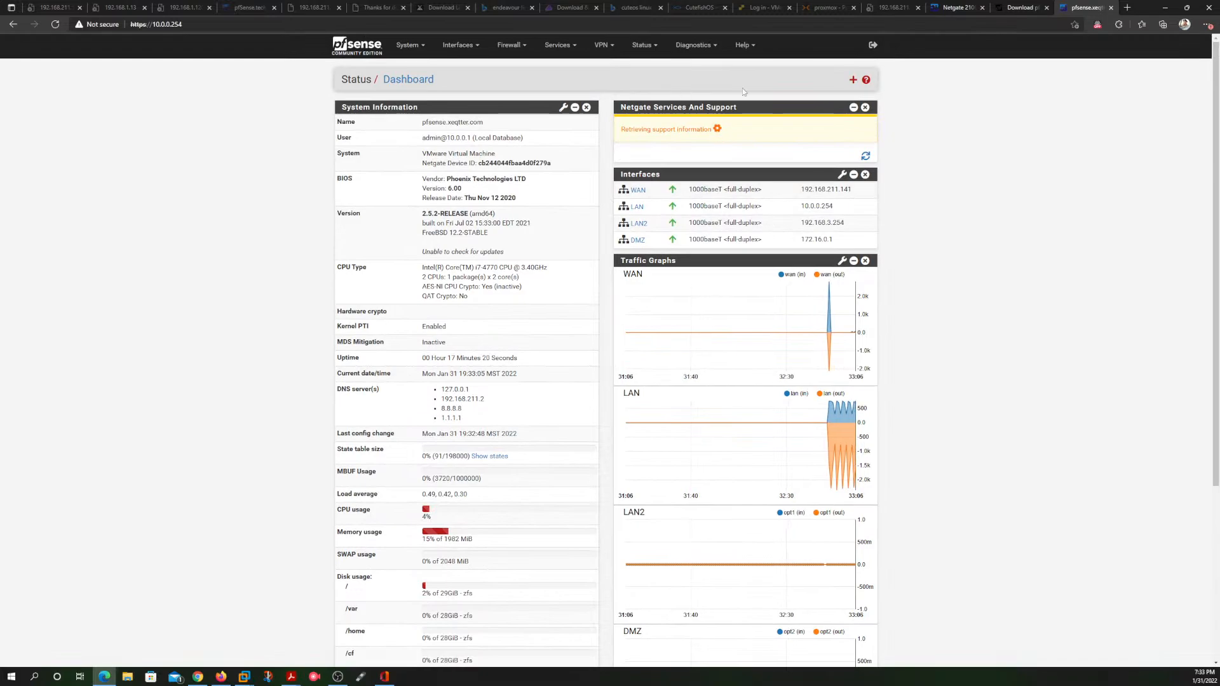
Step: Add the Interface Statistics widget to the dashboard and review its packet and error counters
click(852, 79)
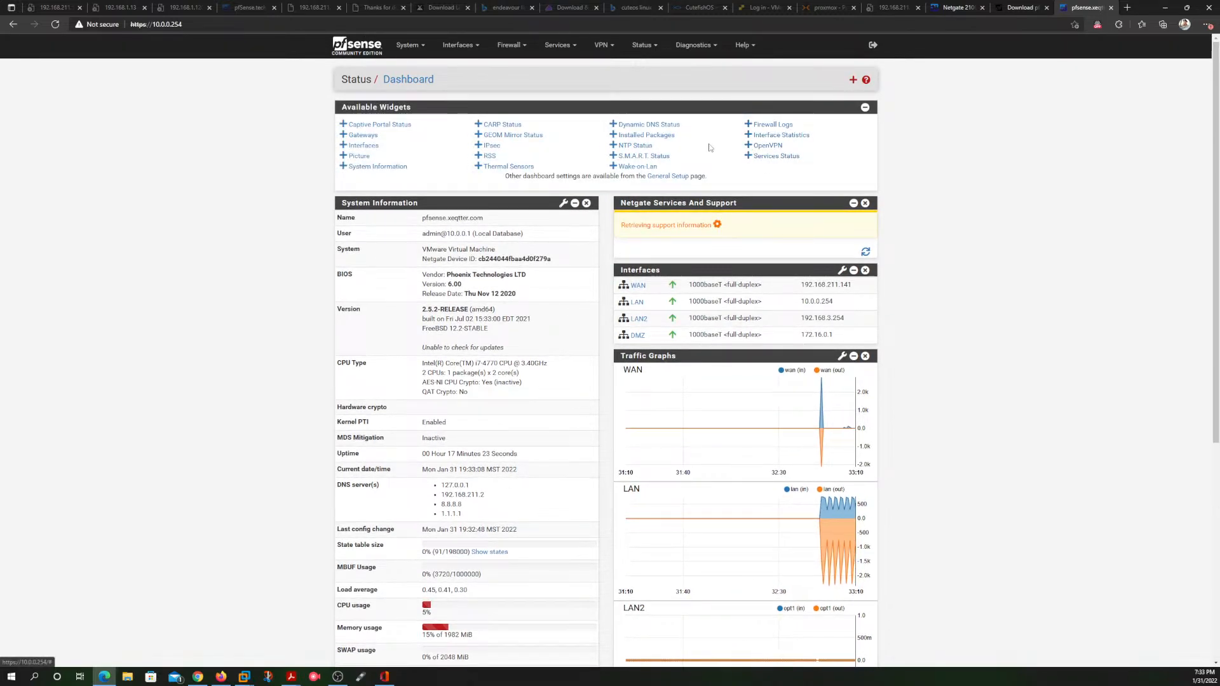
click(784, 138)
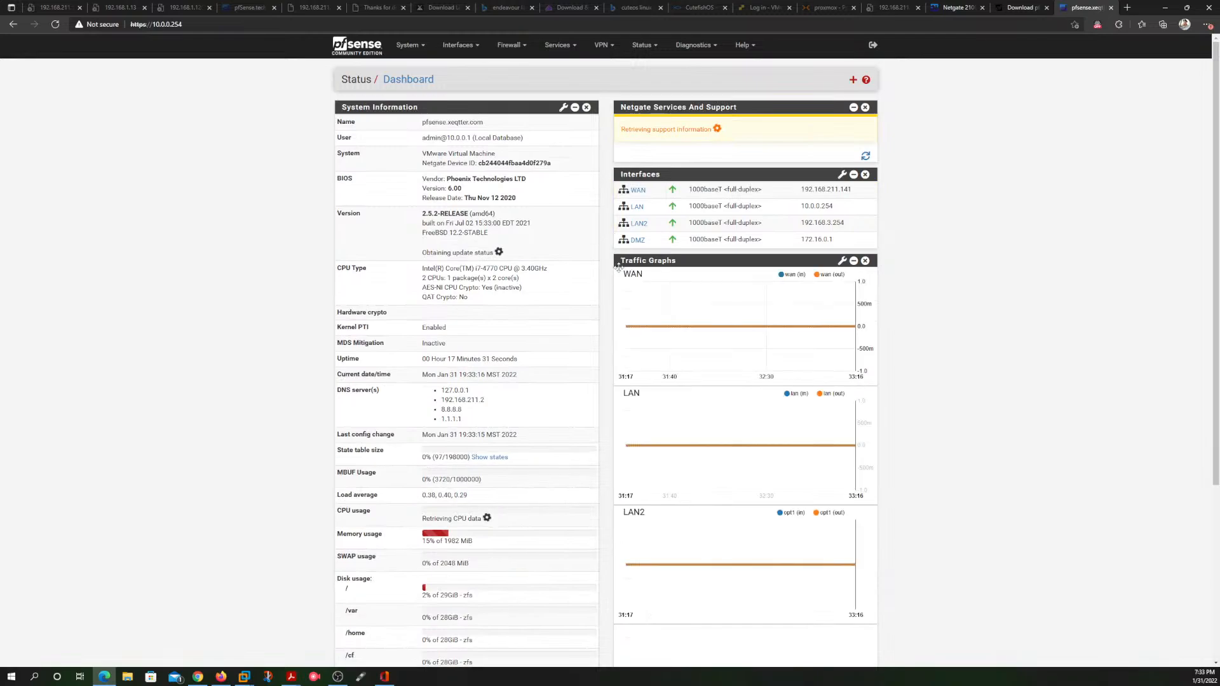
scroll(607, 302, down, 4)
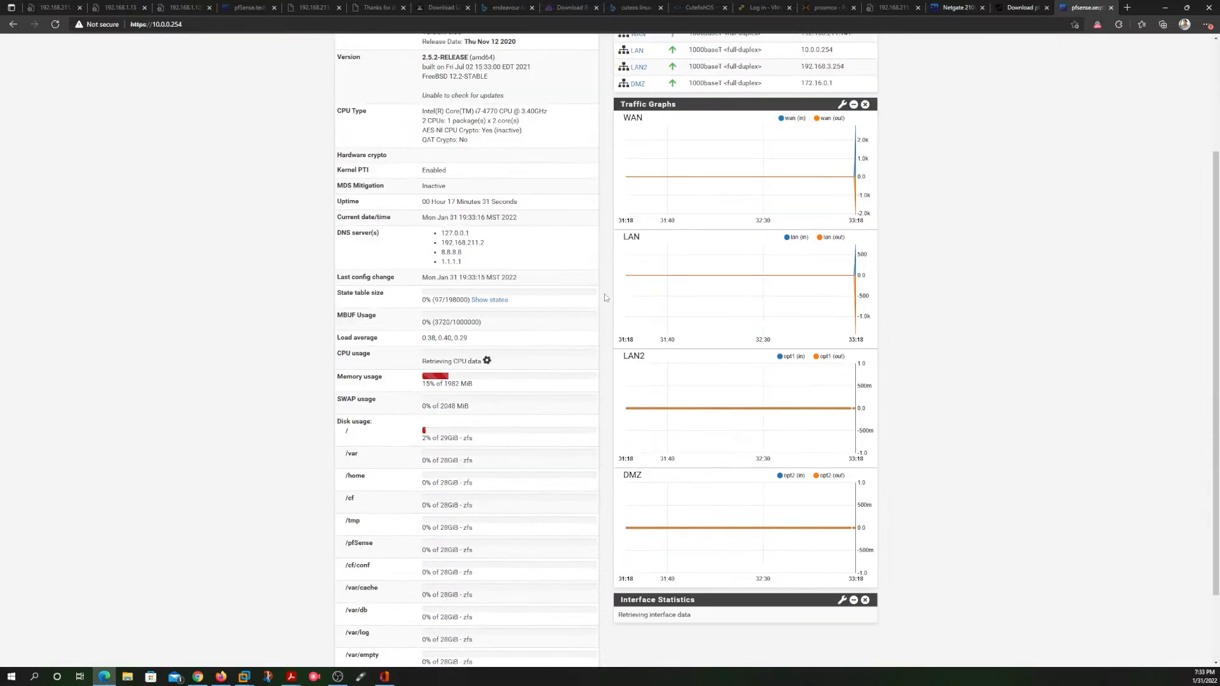
scroll(603, 297, up, 3)
scroll(604, 298, down, 3)
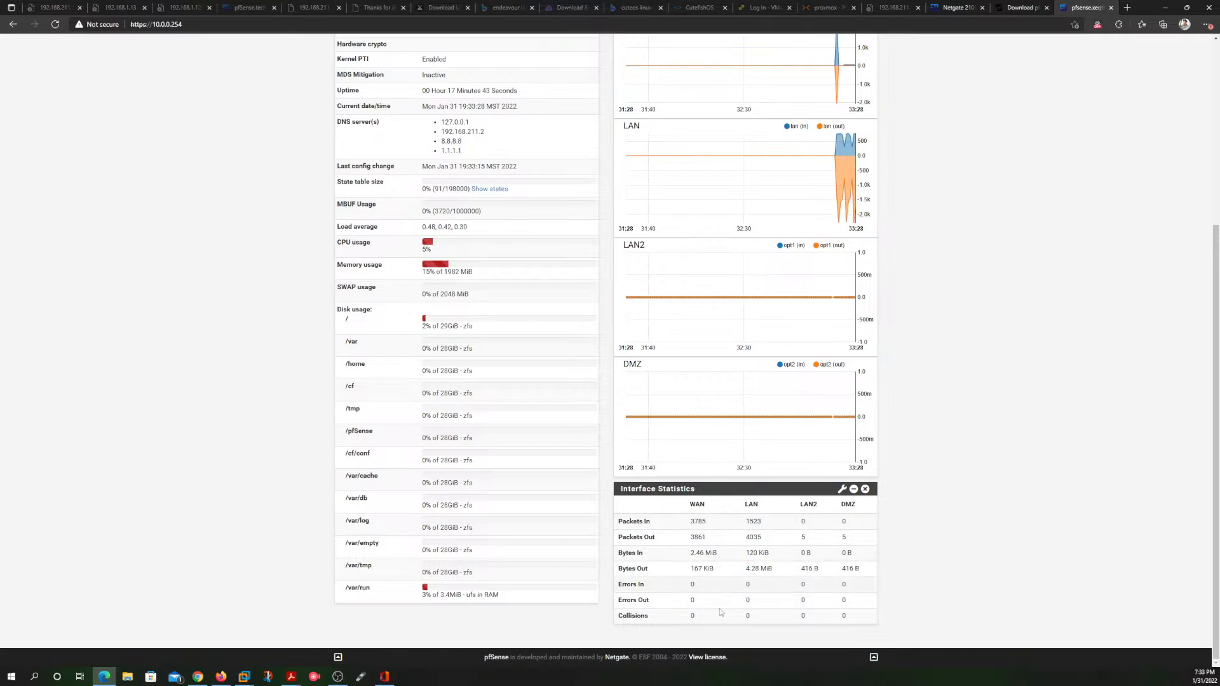
scroll(609, 491, up, 4)
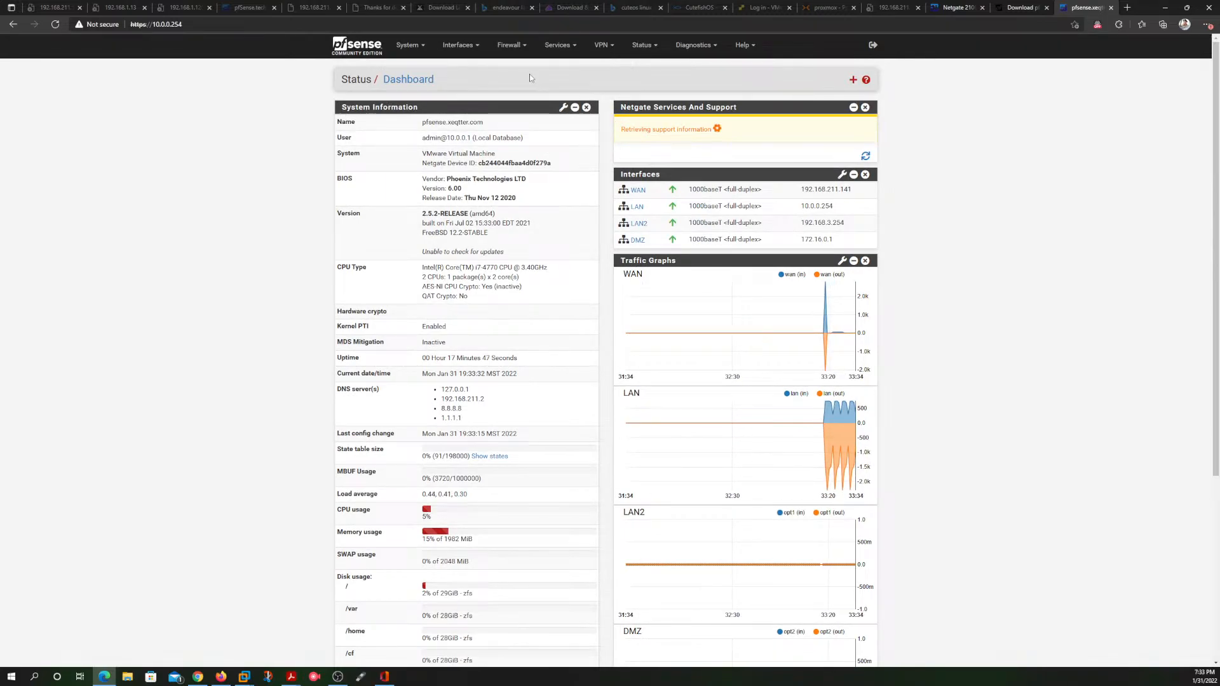
double_click(489, 123)
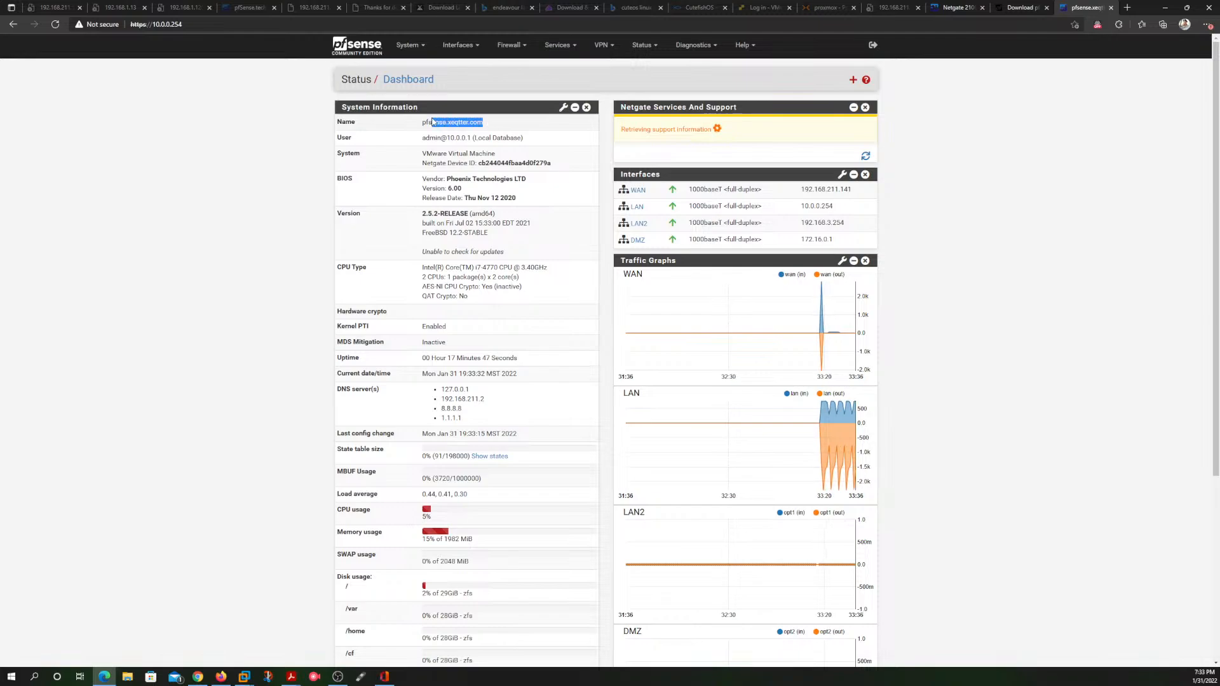
click(494, 60)
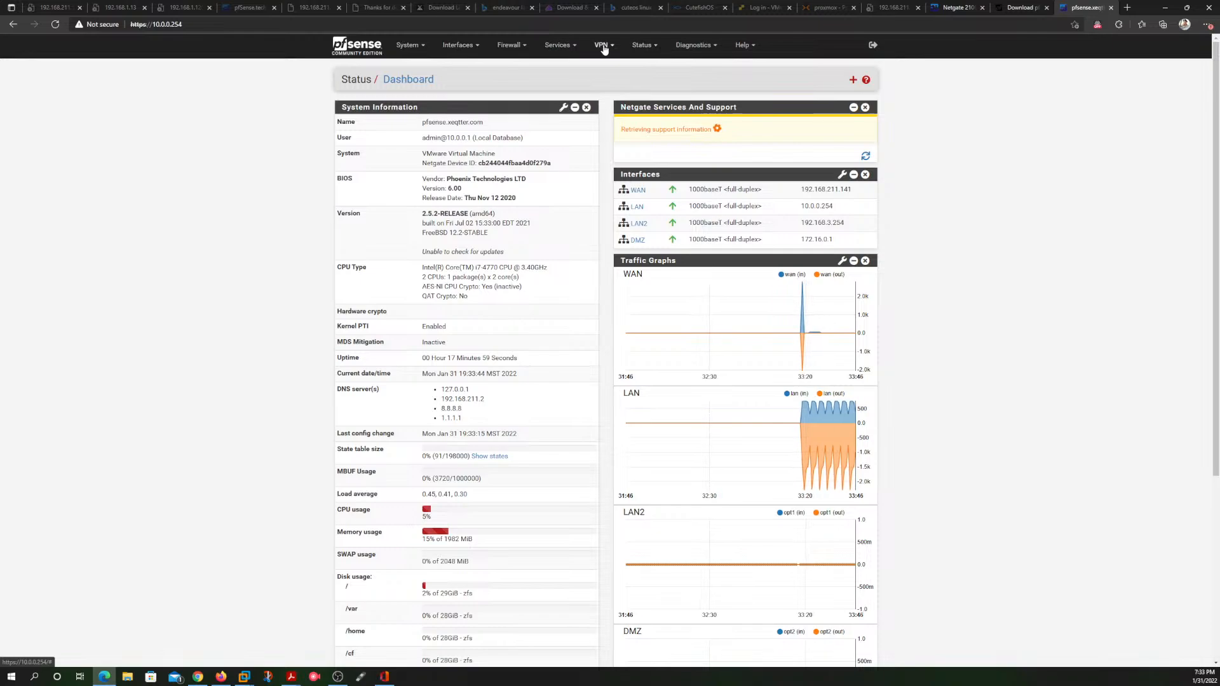
Step: Run a diagnostic ping to google.com over IPv4 with WAN as the source address
click(693, 45)
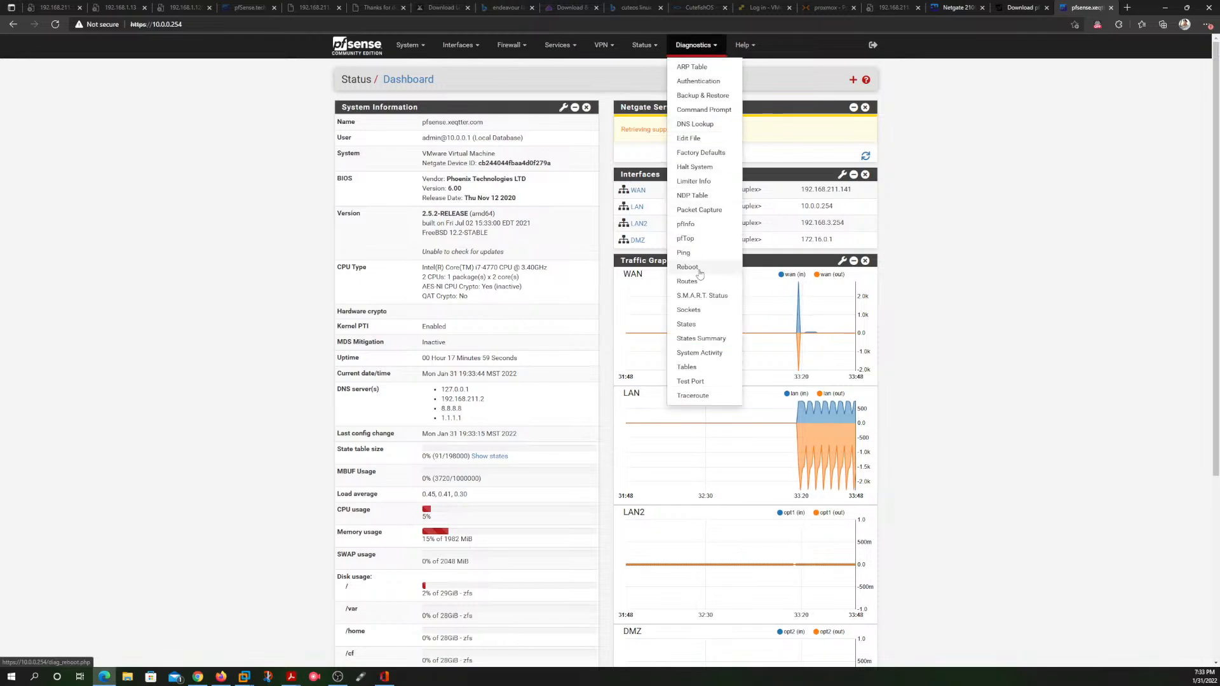
click(683, 252)
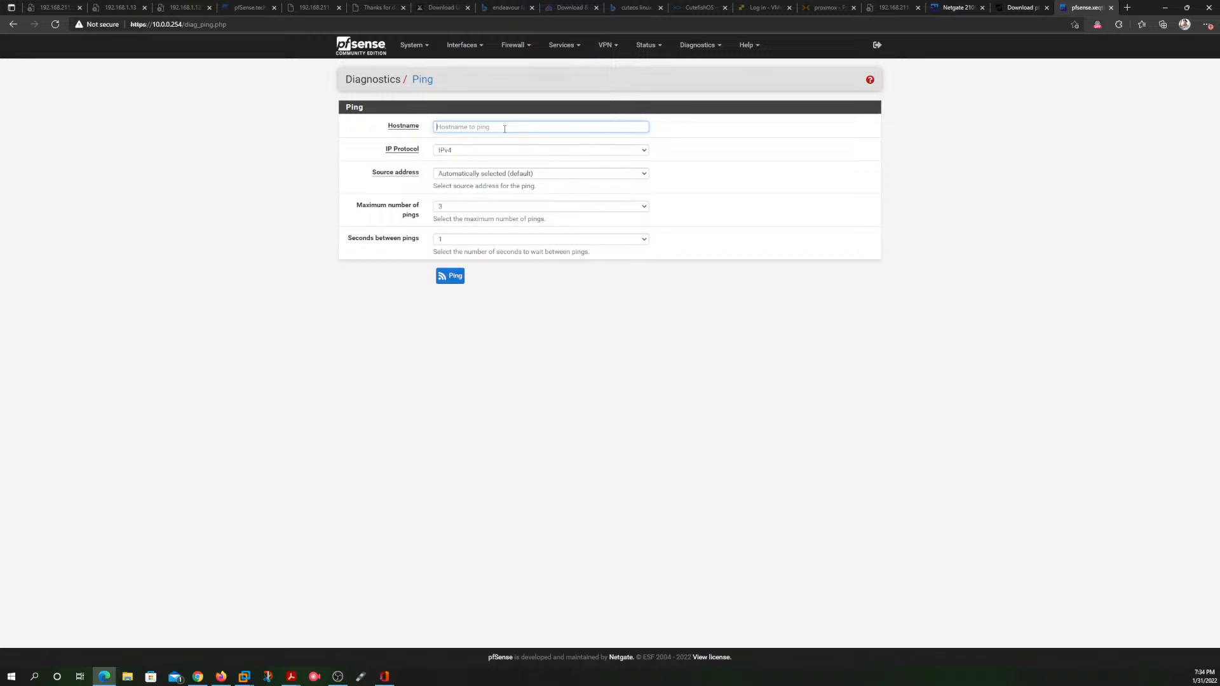
text(GOO)
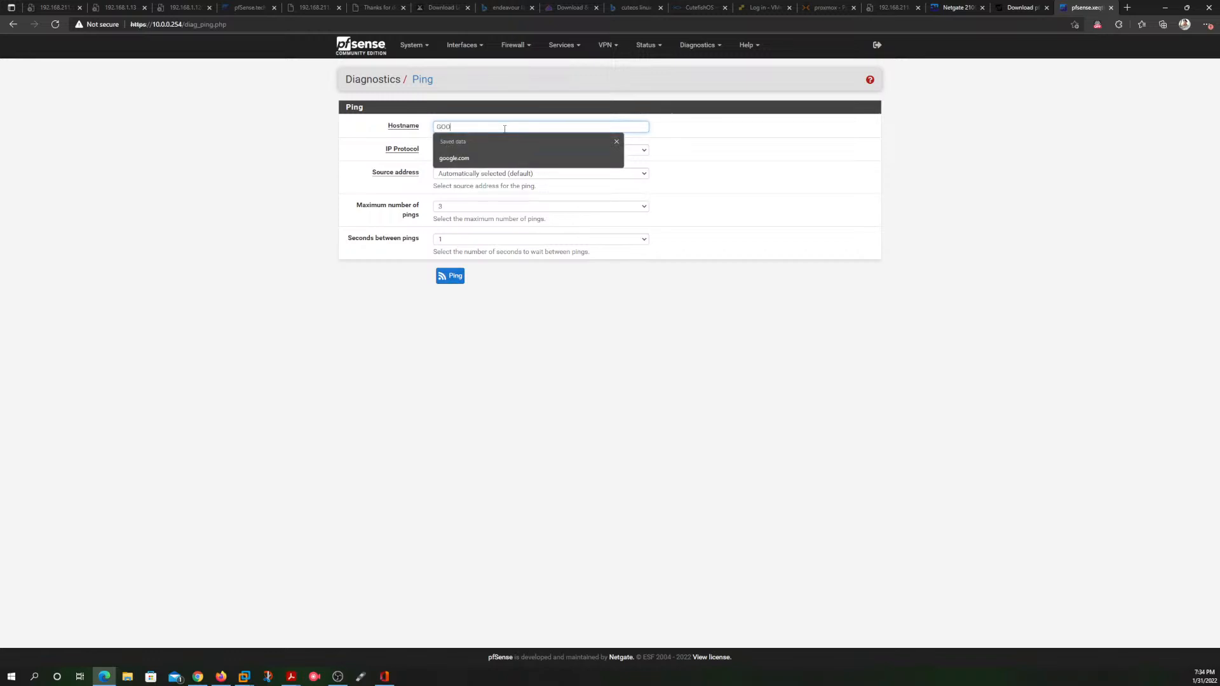
click(478, 158)
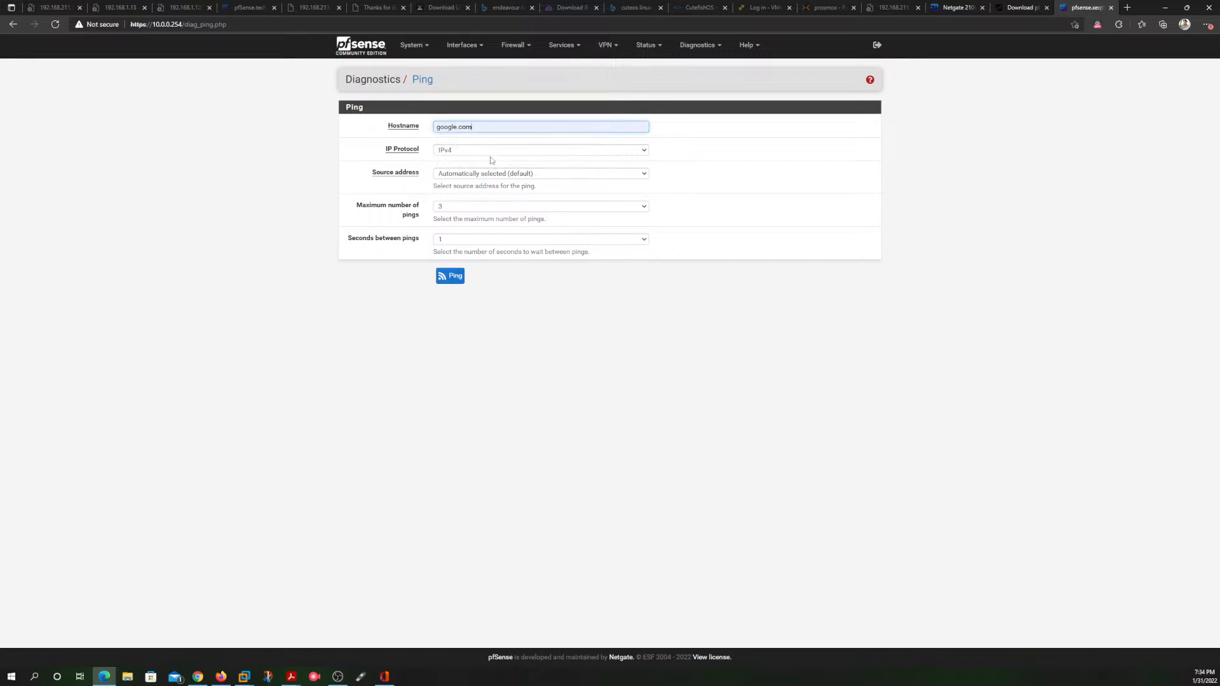
click(491, 153)
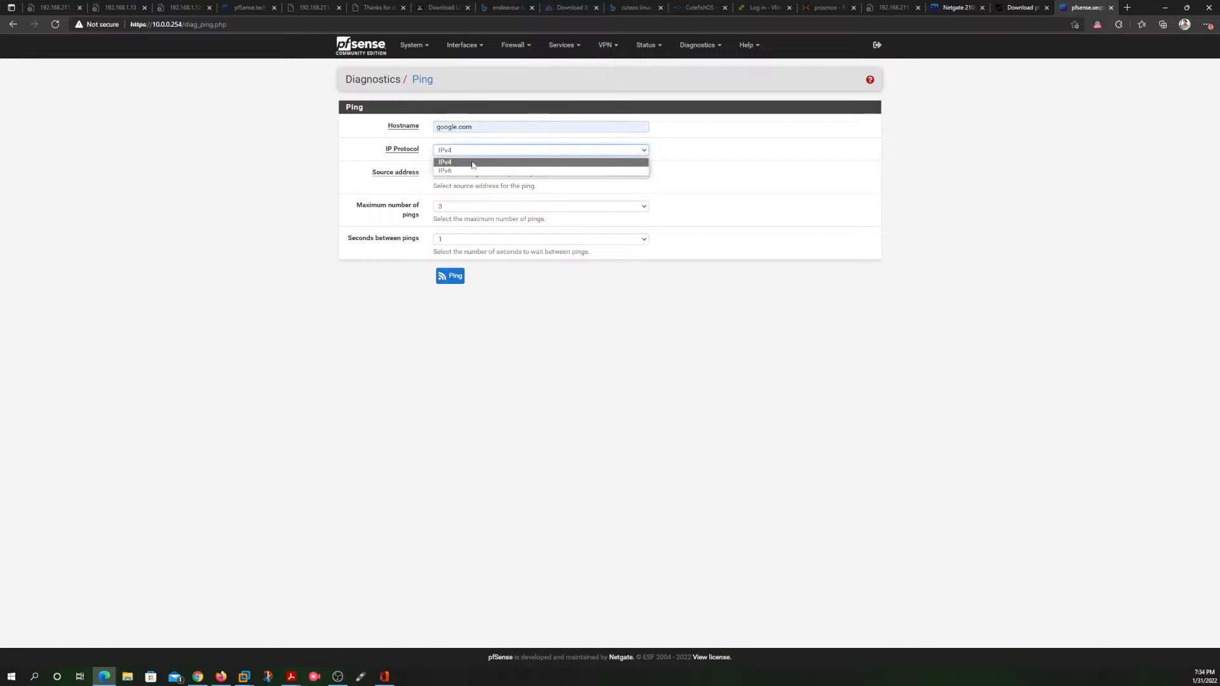
click(472, 165)
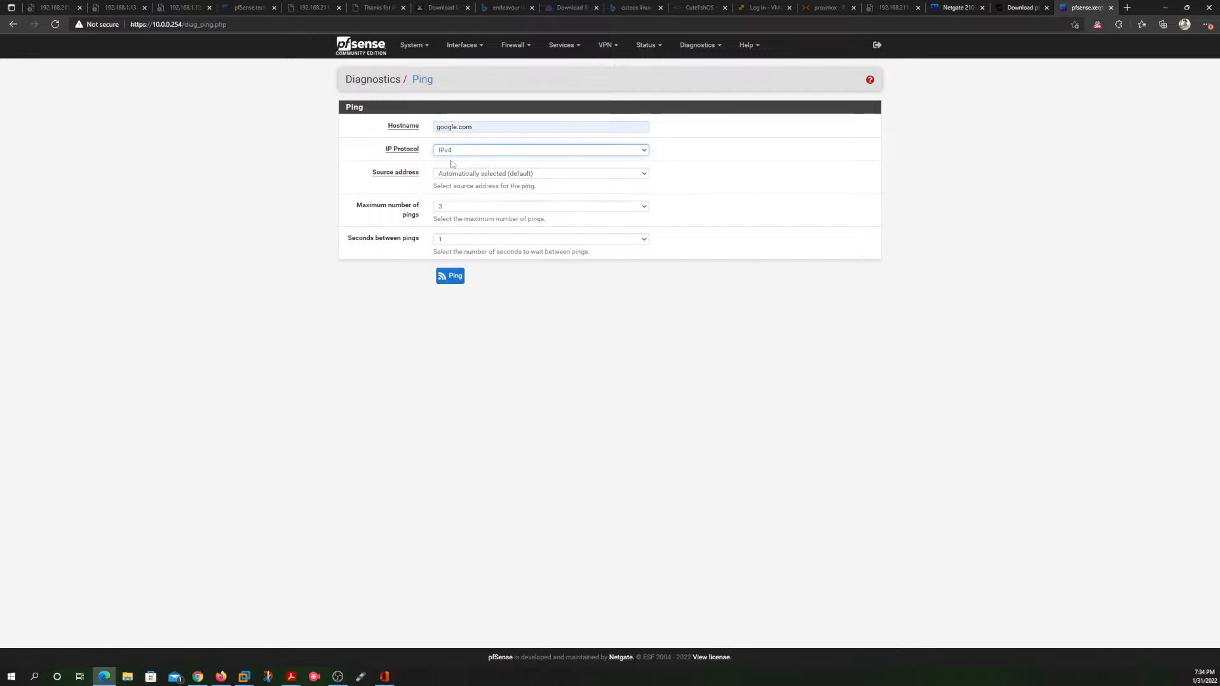
click(544, 175)
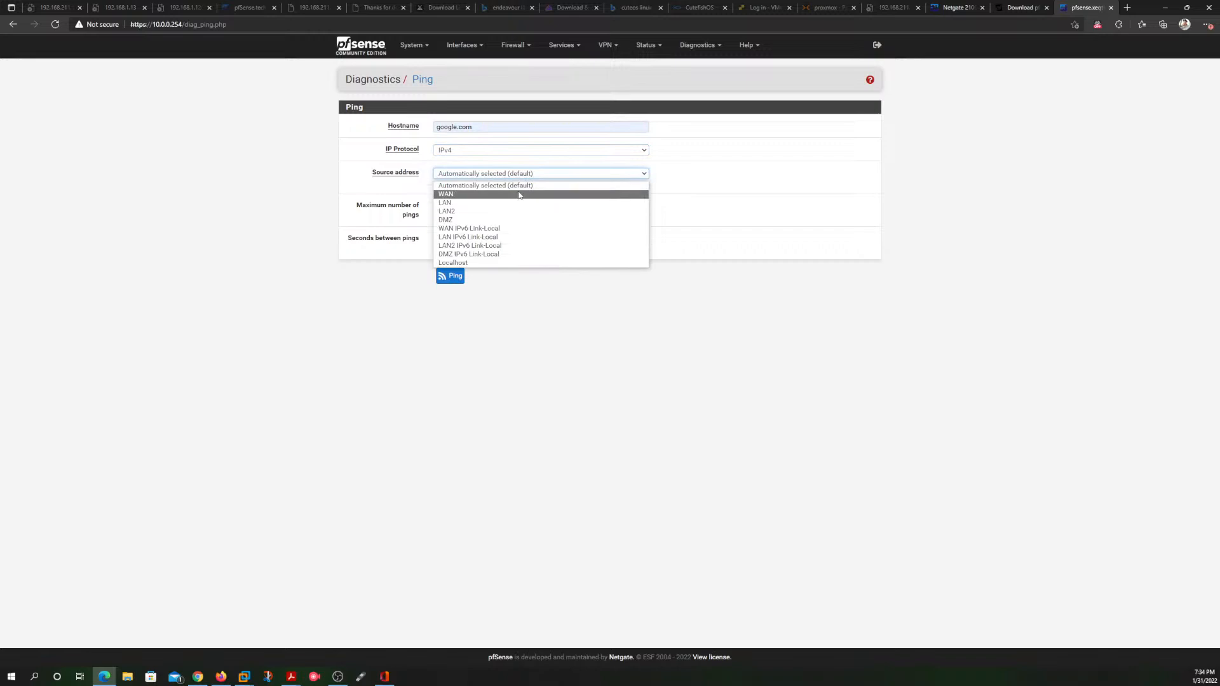
click(519, 194)
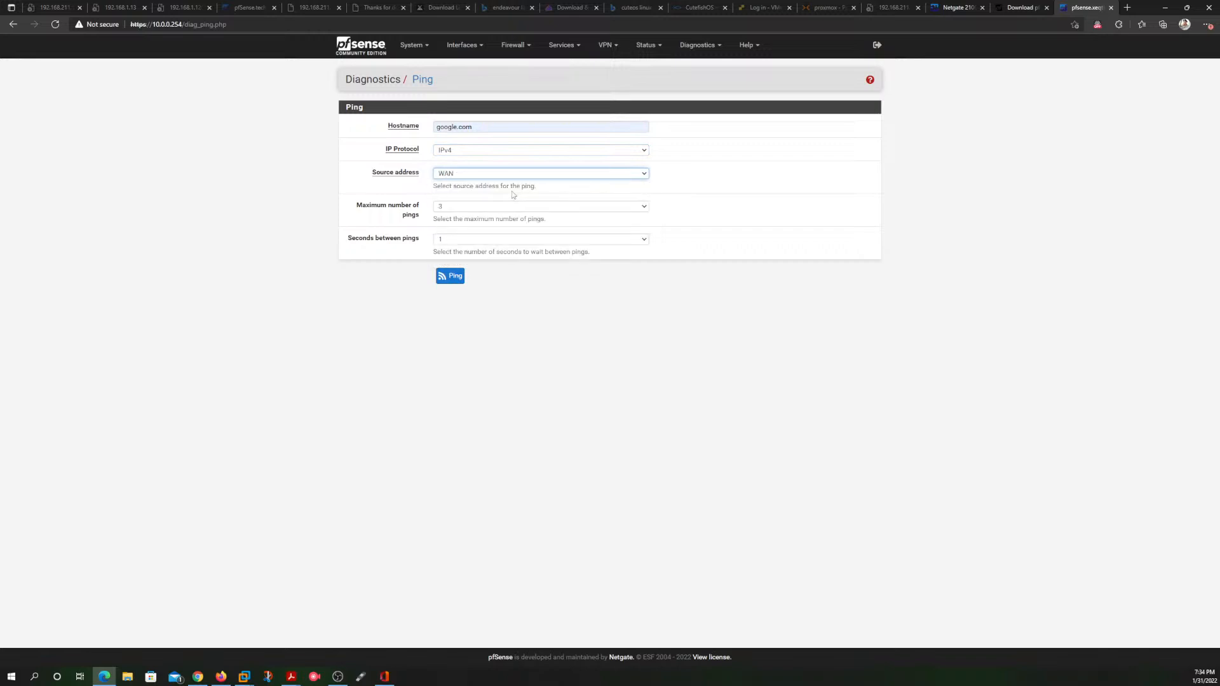
click(452, 273)
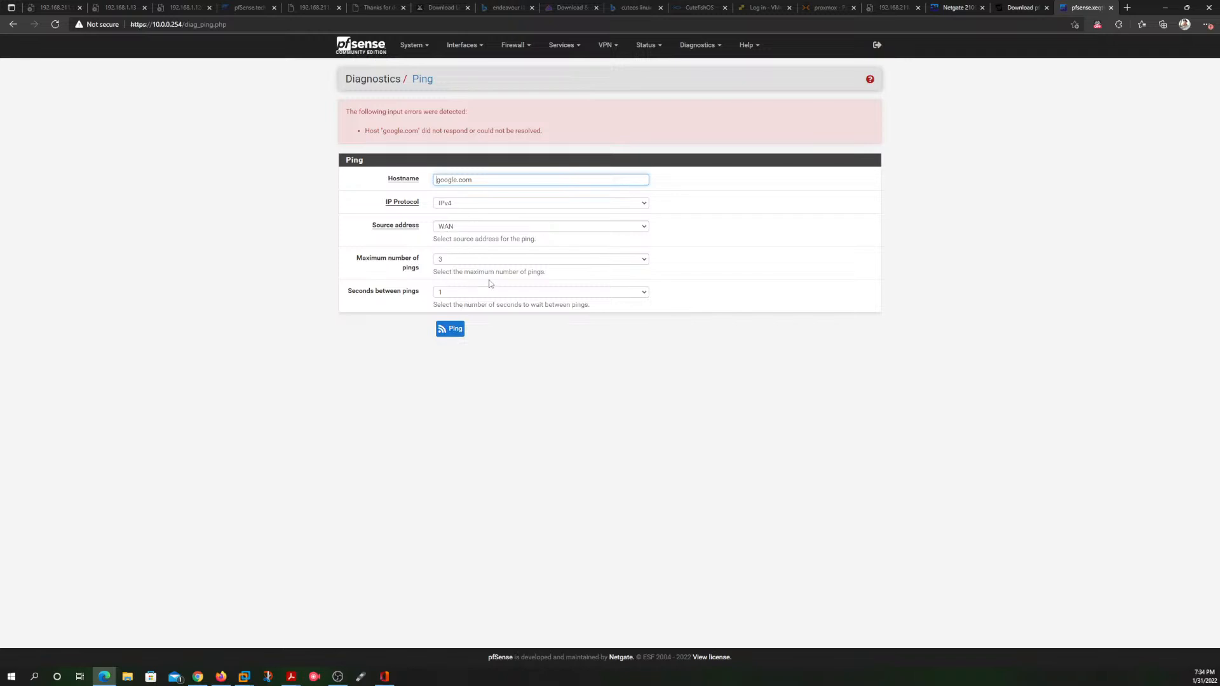
Step: Repeat the ping to google.com with LAN as the source address and check the results
click(623, 229)
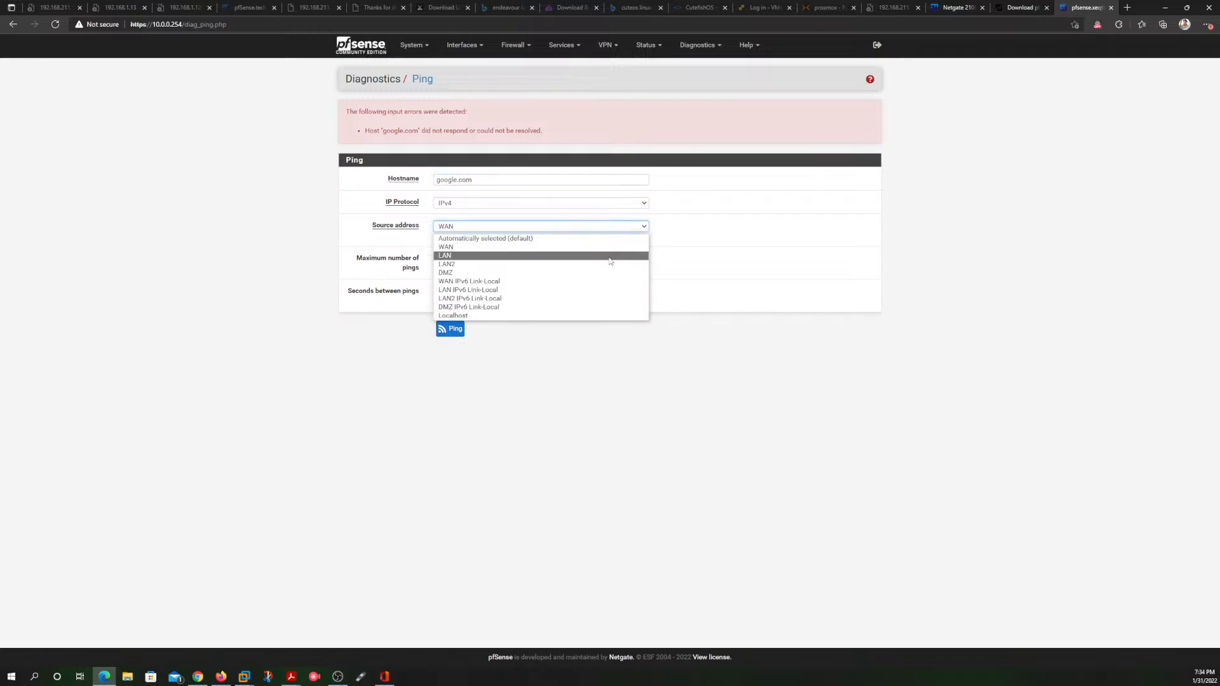
click(609, 255)
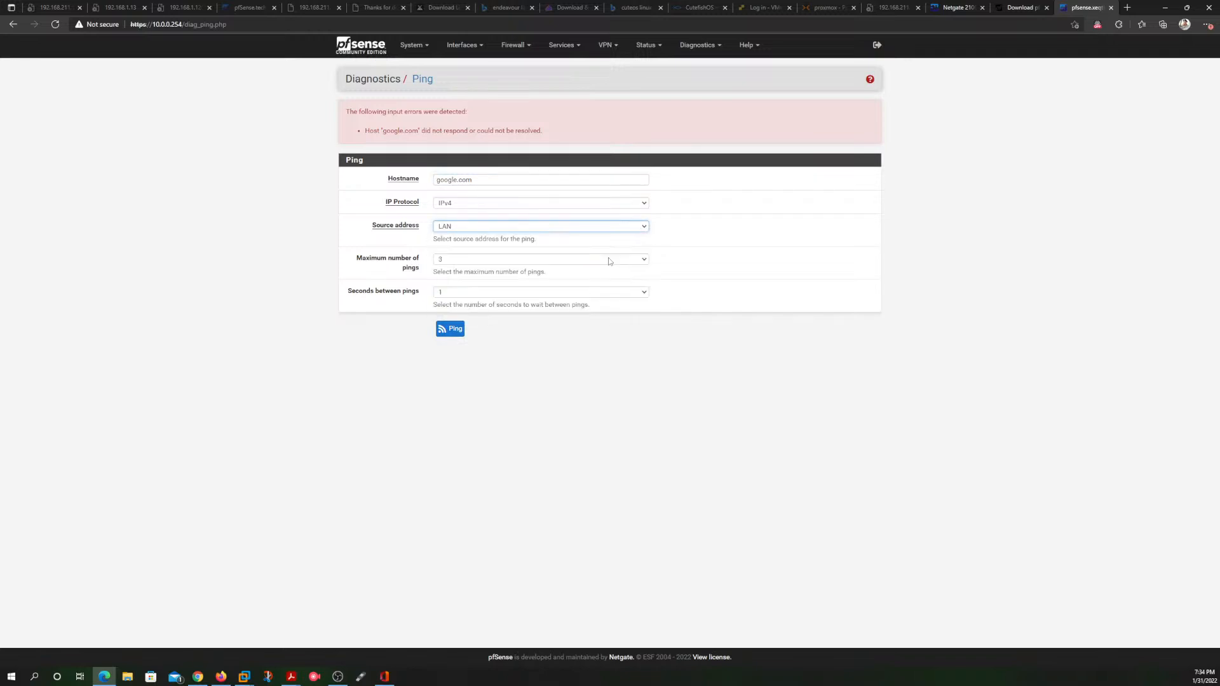
click(449, 330)
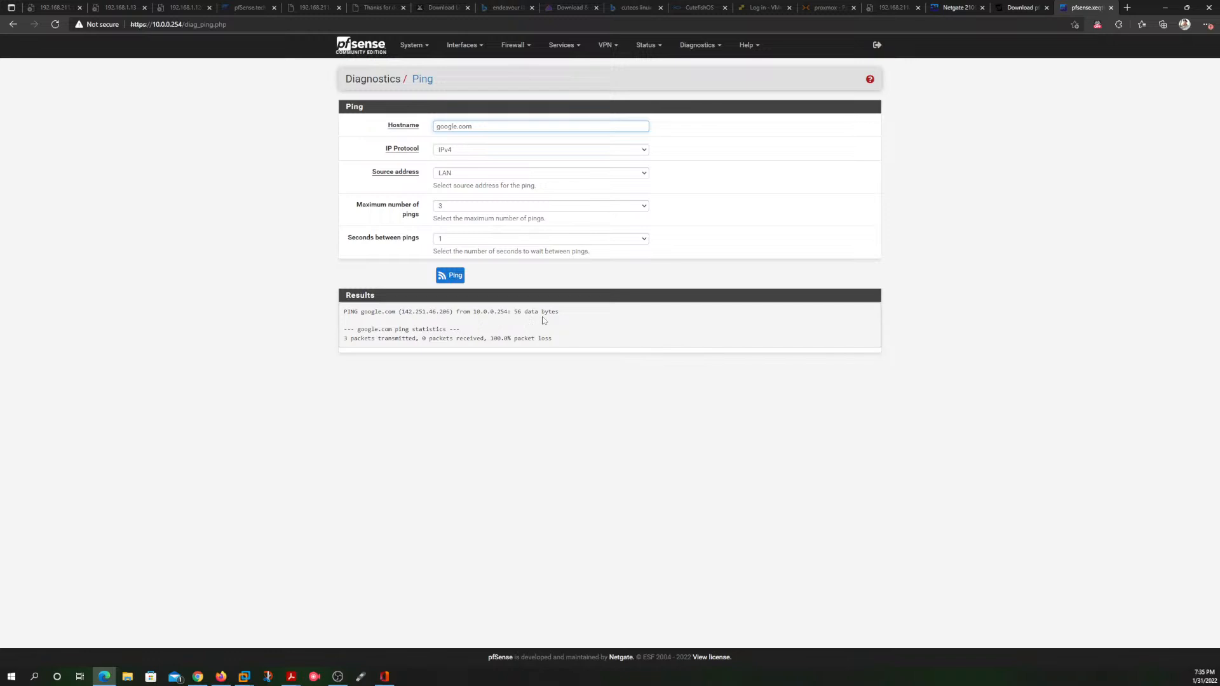
click(644, 176)
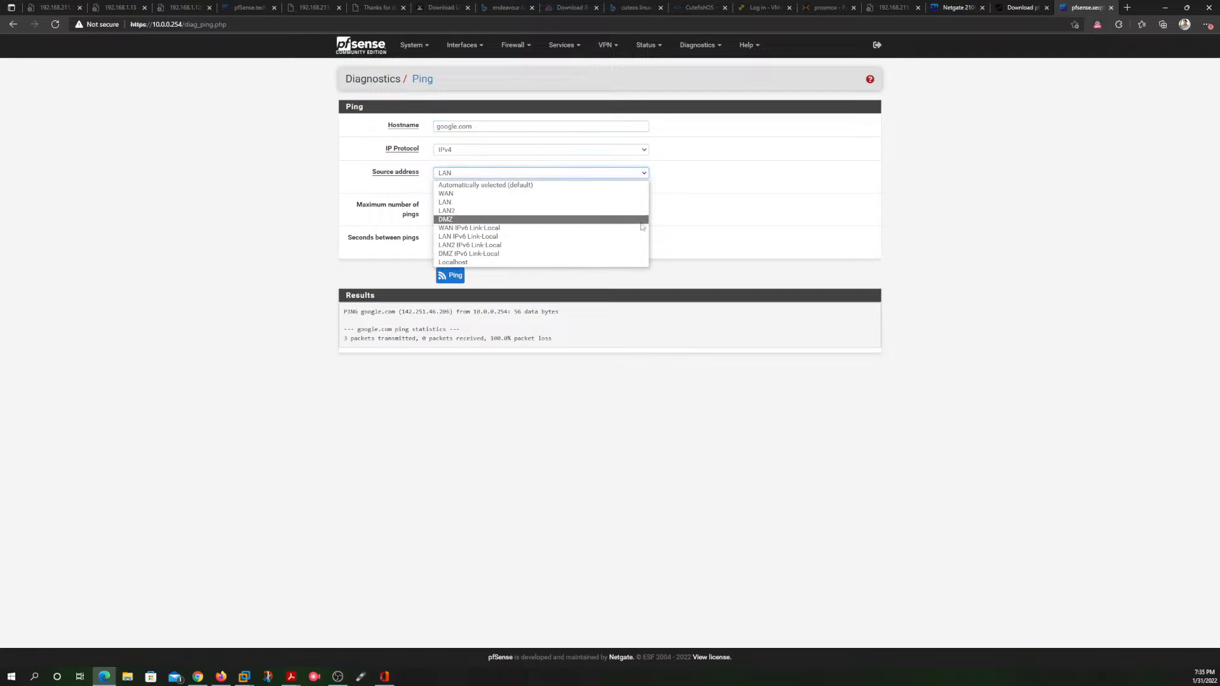
Step: Open the WAN interface's configuration from the dashboard, set its IPv6 configuration type to None, and save and apply the change
click(362, 48)
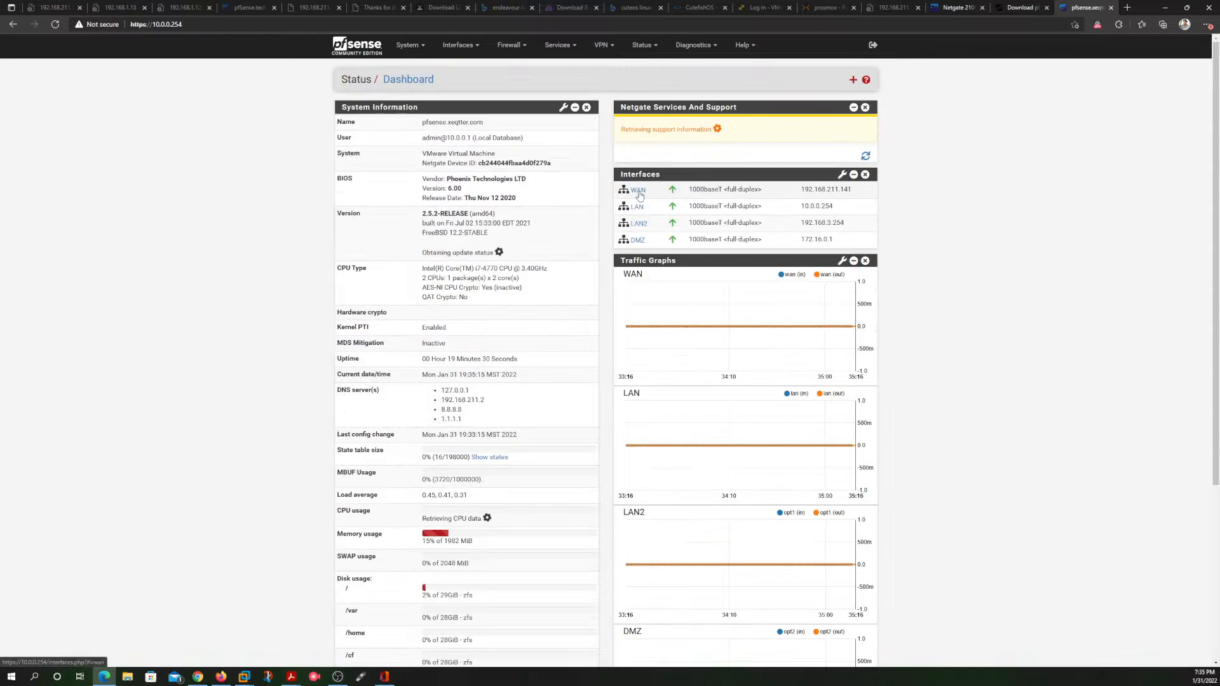
click(638, 190)
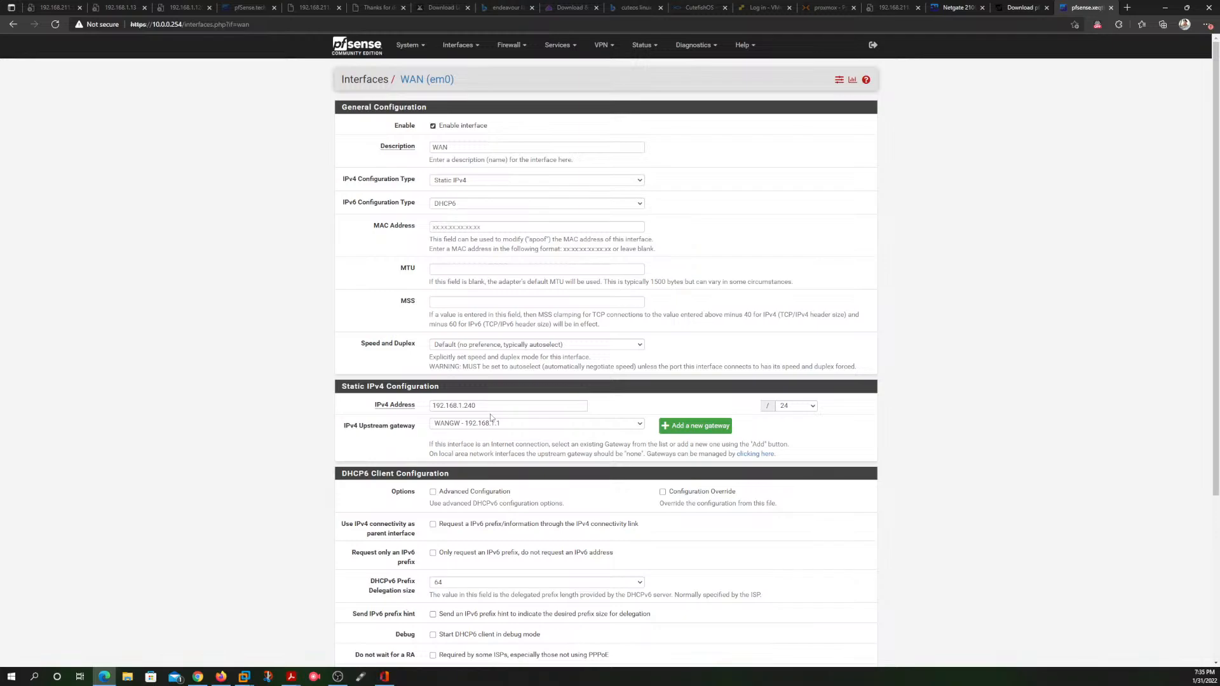
click(491, 206)
click(477, 216)
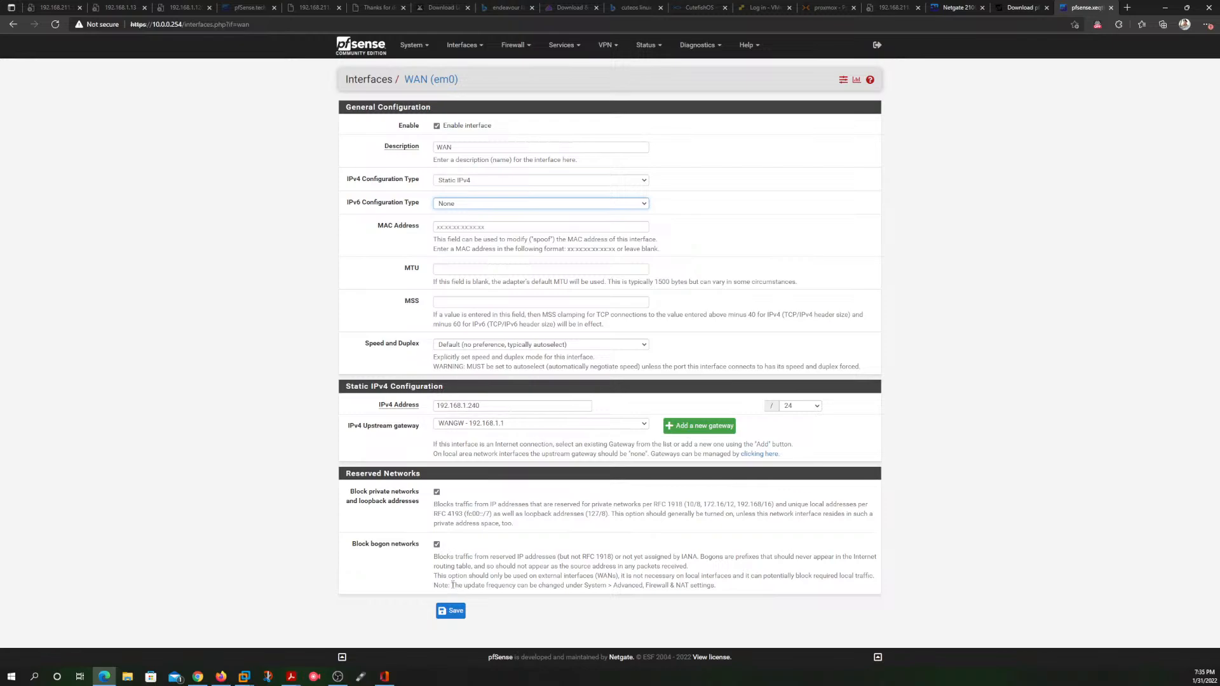
click(451, 610)
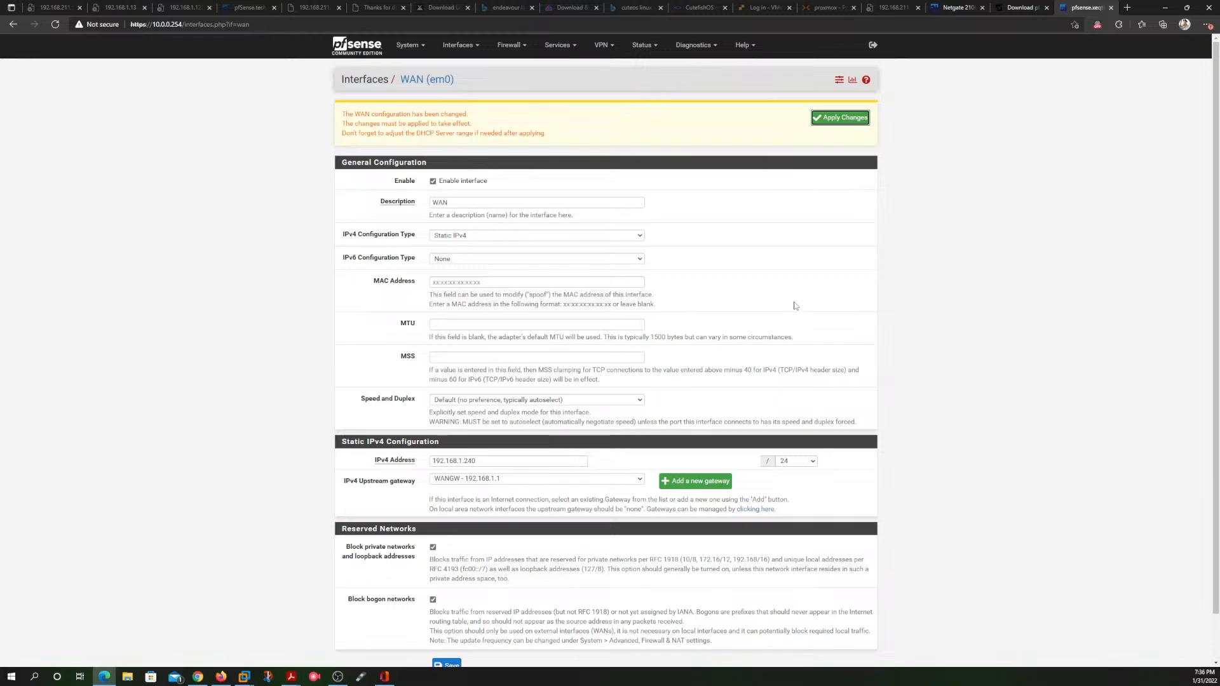
click(848, 120)
Step: Switch to the pfSense console in VMware Workstation, refresh its menu to check the interface addresses, and return to the browser
mouse_move(239, 679)
click(292, 612)
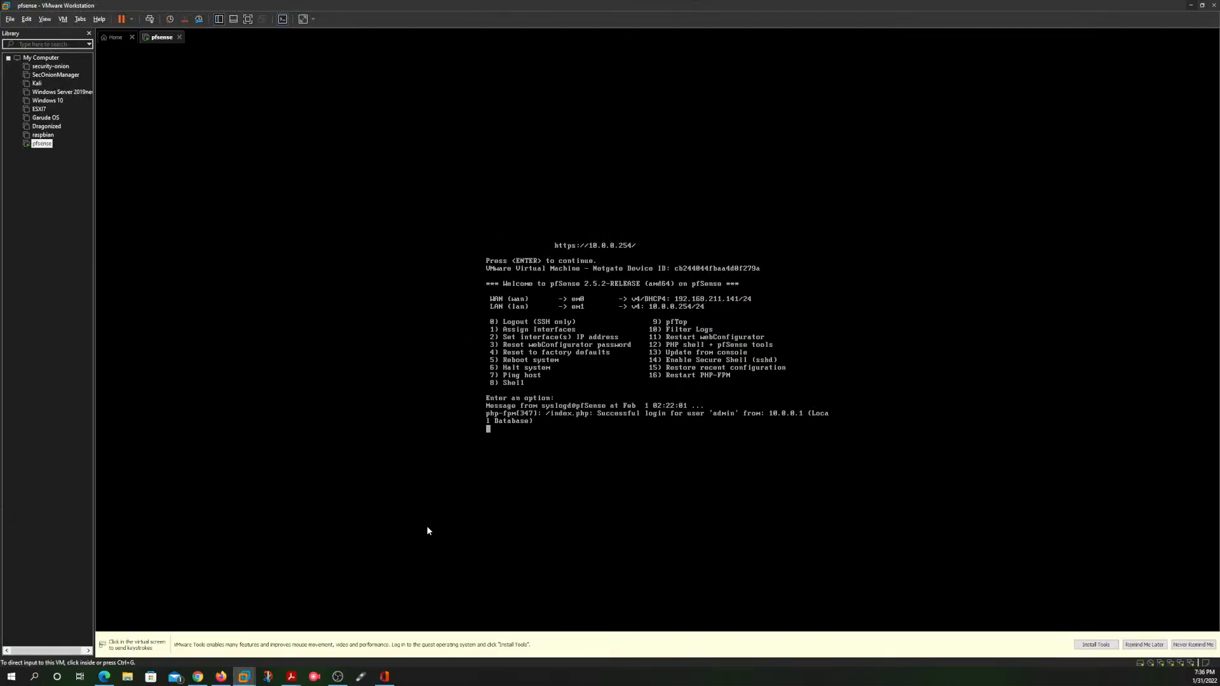
click(735, 337)
key(Return)
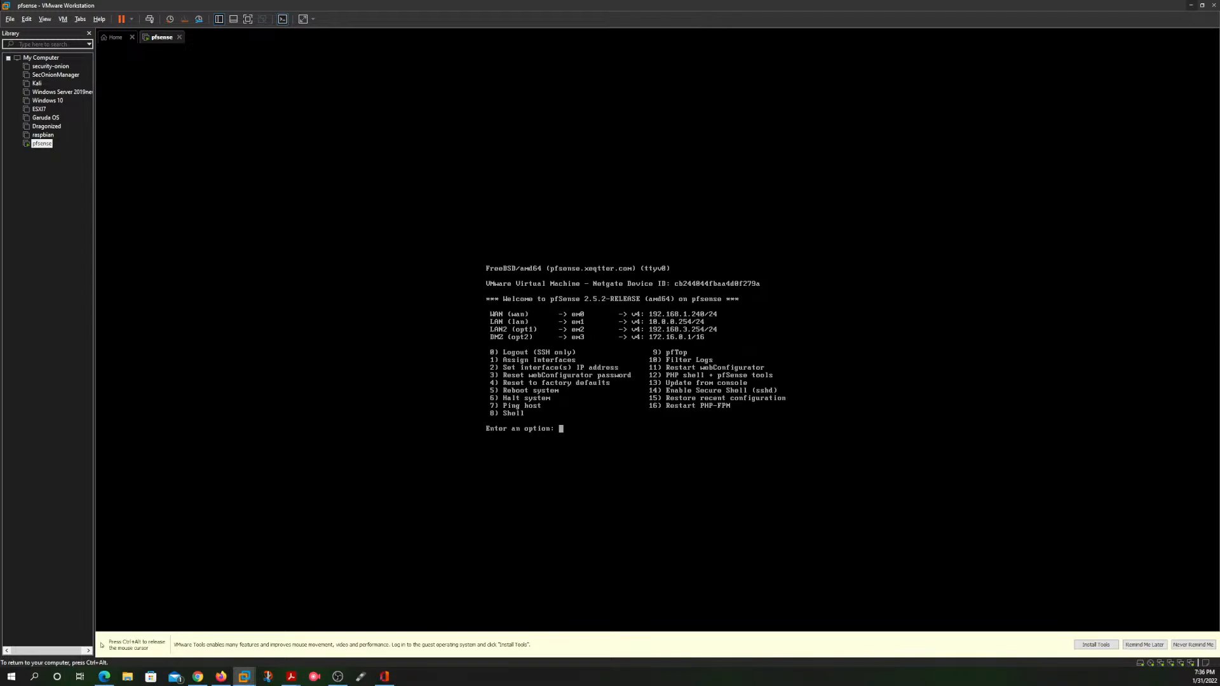
key(ctrl+alt)
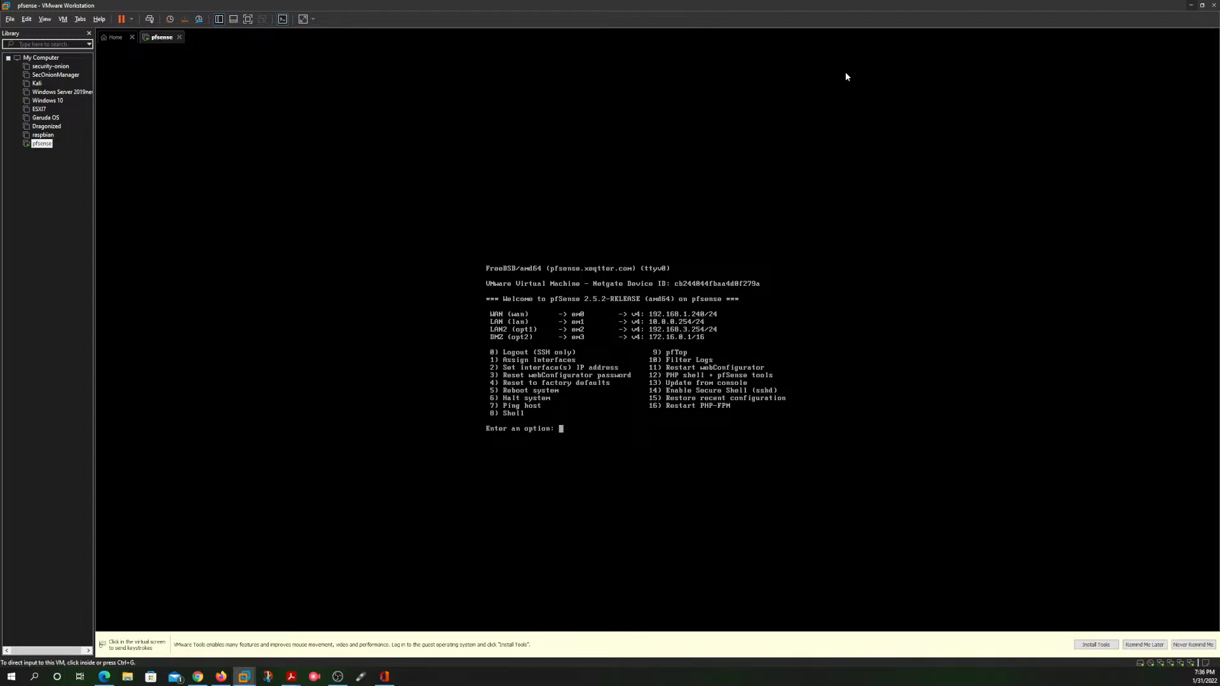
click(1193, 6)
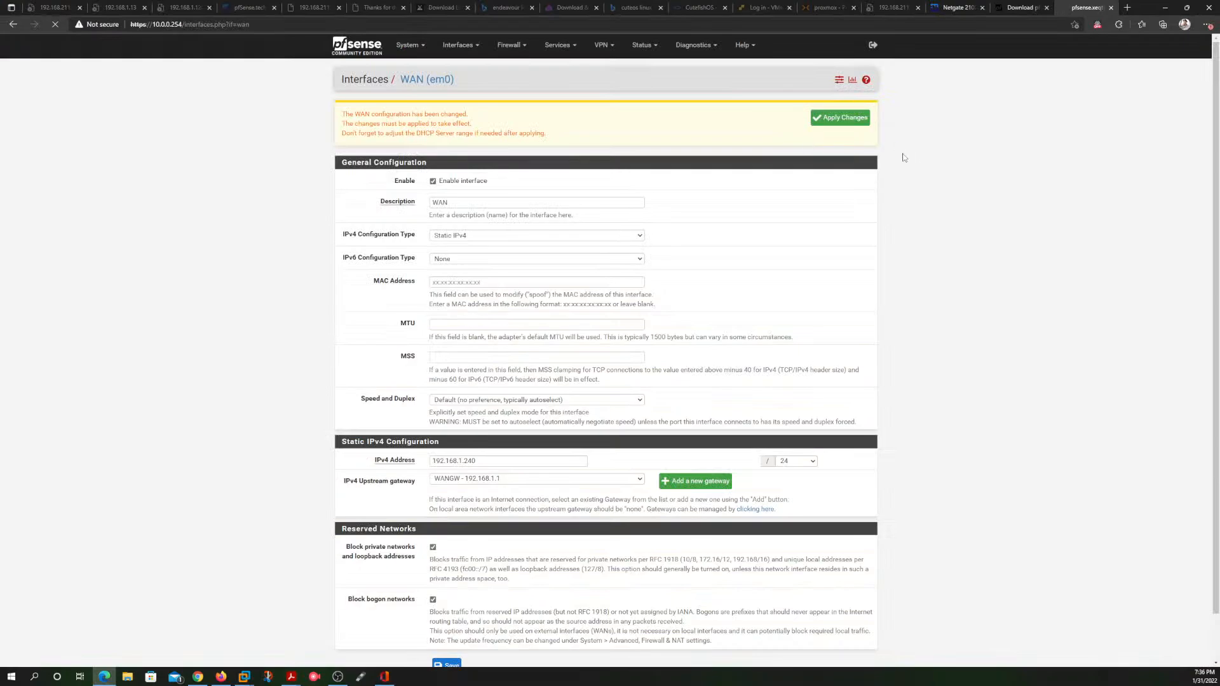
Step: Apply the pending WAN interface changes again and return to the pfSense dashboard
click(840, 118)
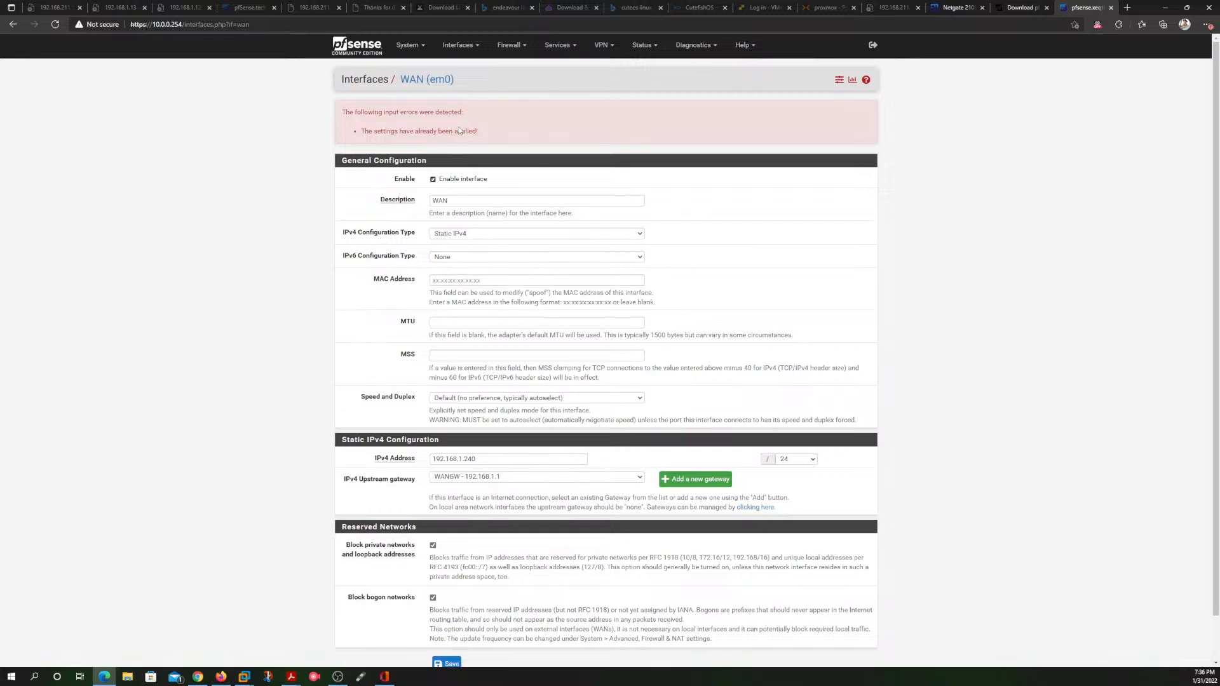
drag(467, 131, 395, 131)
click(359, 51)
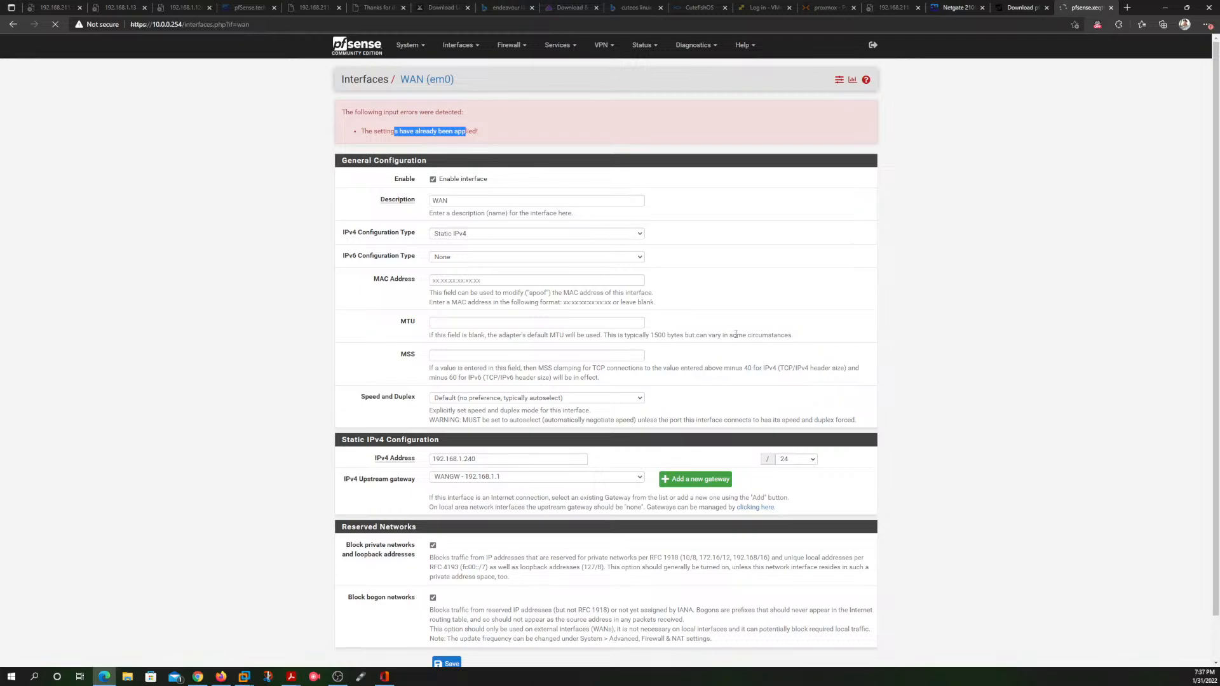
scroll(810, 348, down, 1)
scroll(811, 349, up, 1)
scroll(843, 254, down, 1)
scroll(842, 253, up, 1)
Step: Switch to the pfsense virtual machine in VMware Workstation and open the Virtual Network Editor in the middle of the screen
mouse_move(243, 680)
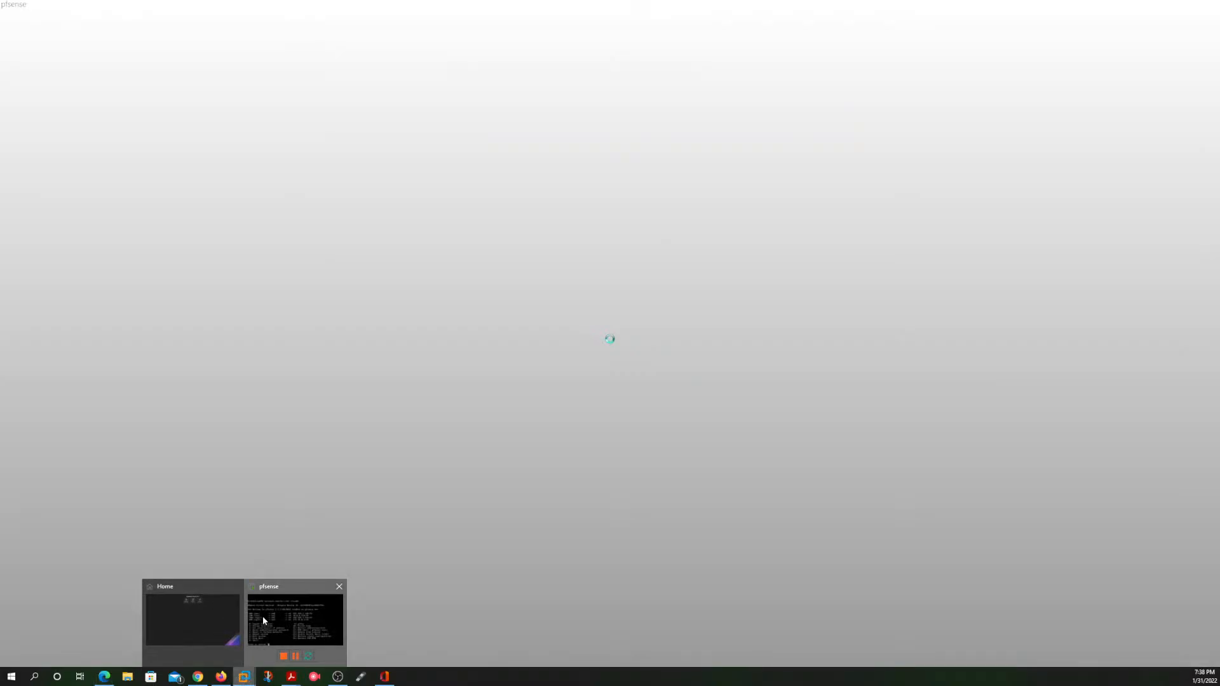
click(262, 616)
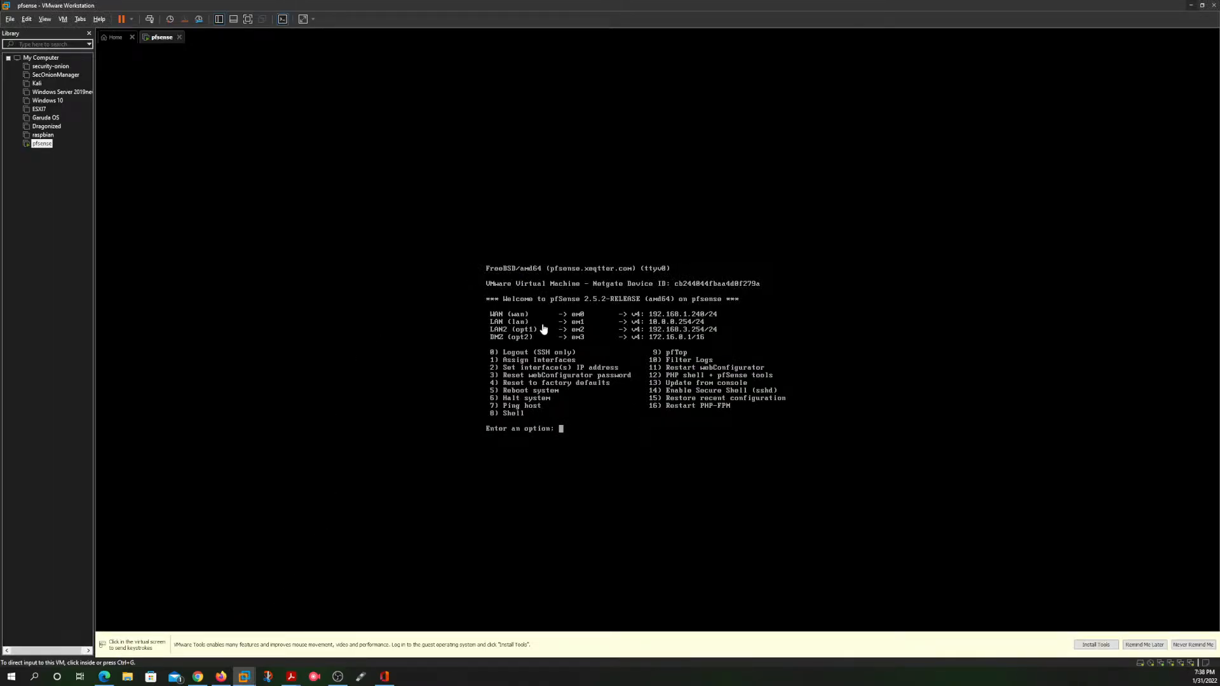
click(27, 19)
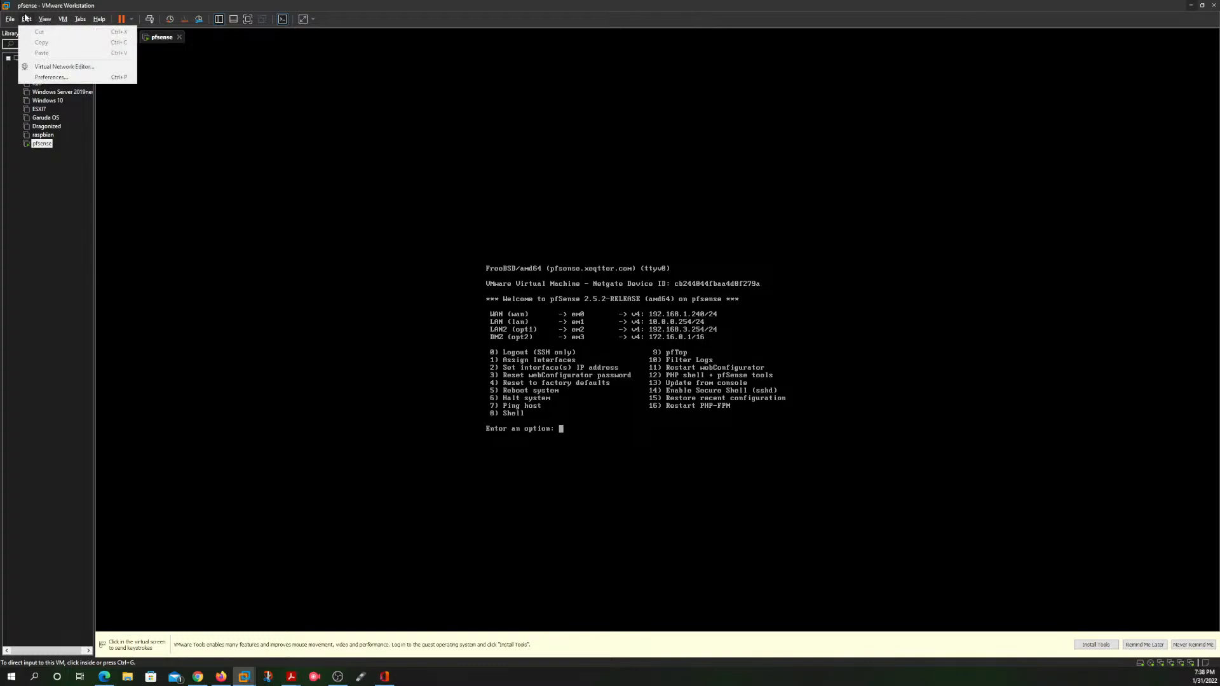
click(63, 66)
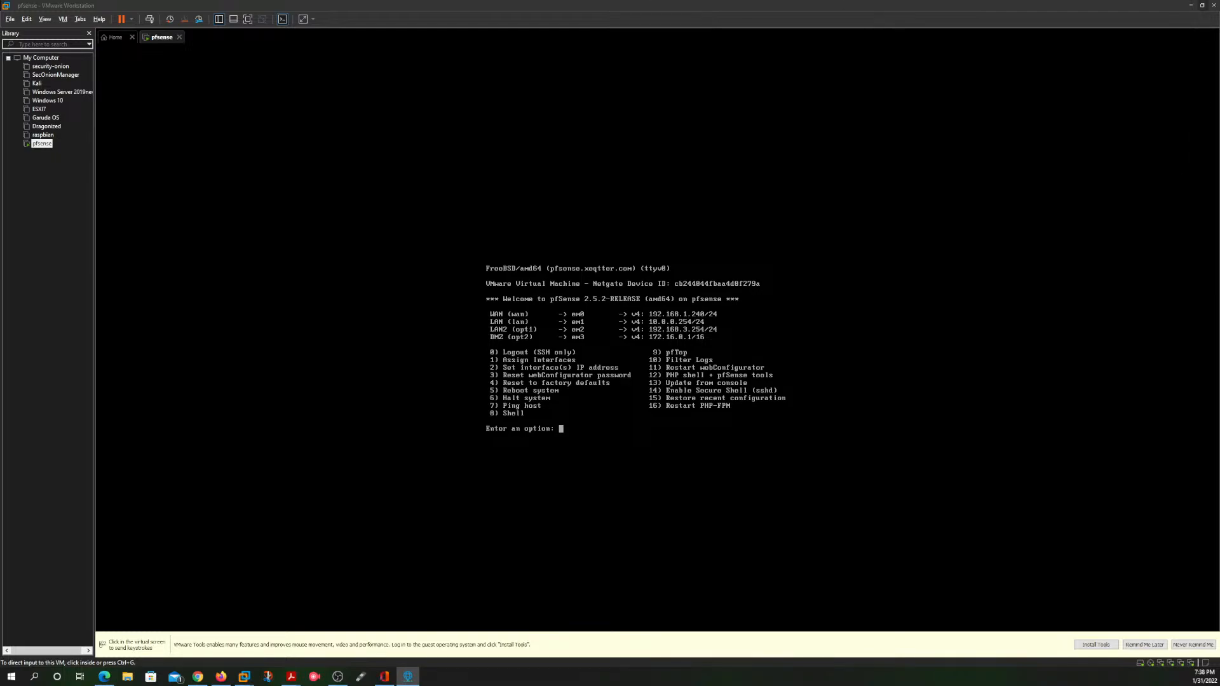
drag(1219, 130, 1205, 90)
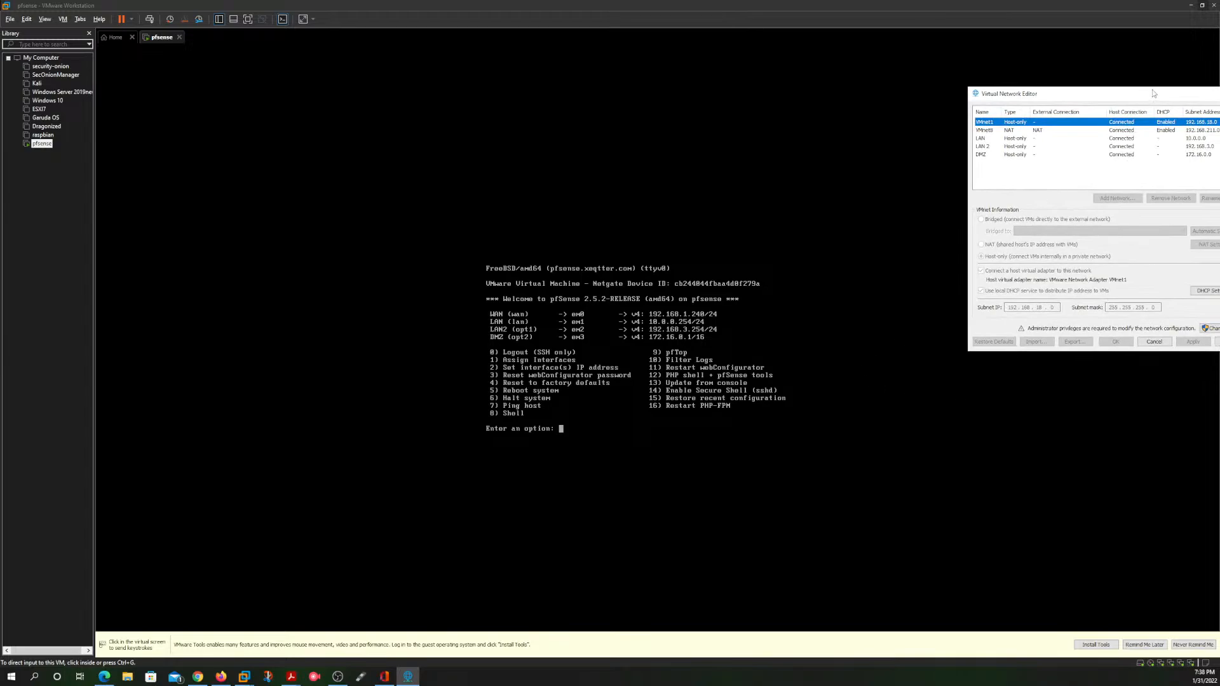
drag(1153, 92, 647, 173)
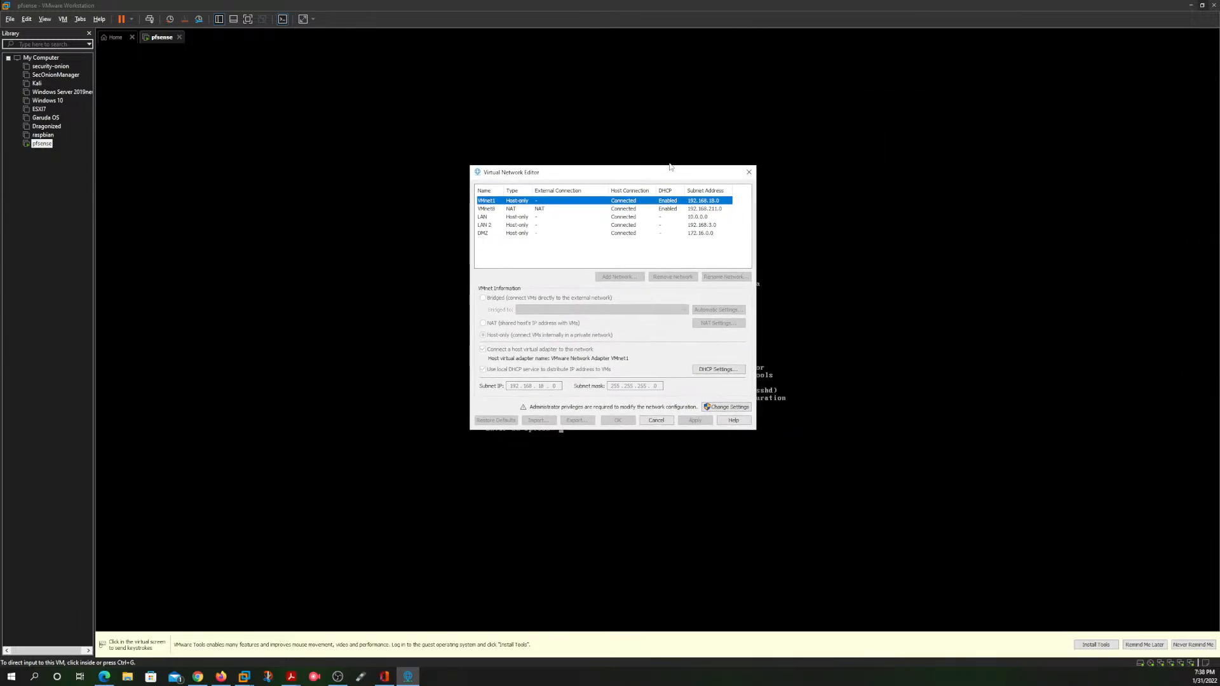
Step: Review the read-only settings of the LAN, LAN 2, DMZ and VMnet1 virtual networks
click(524, 218)
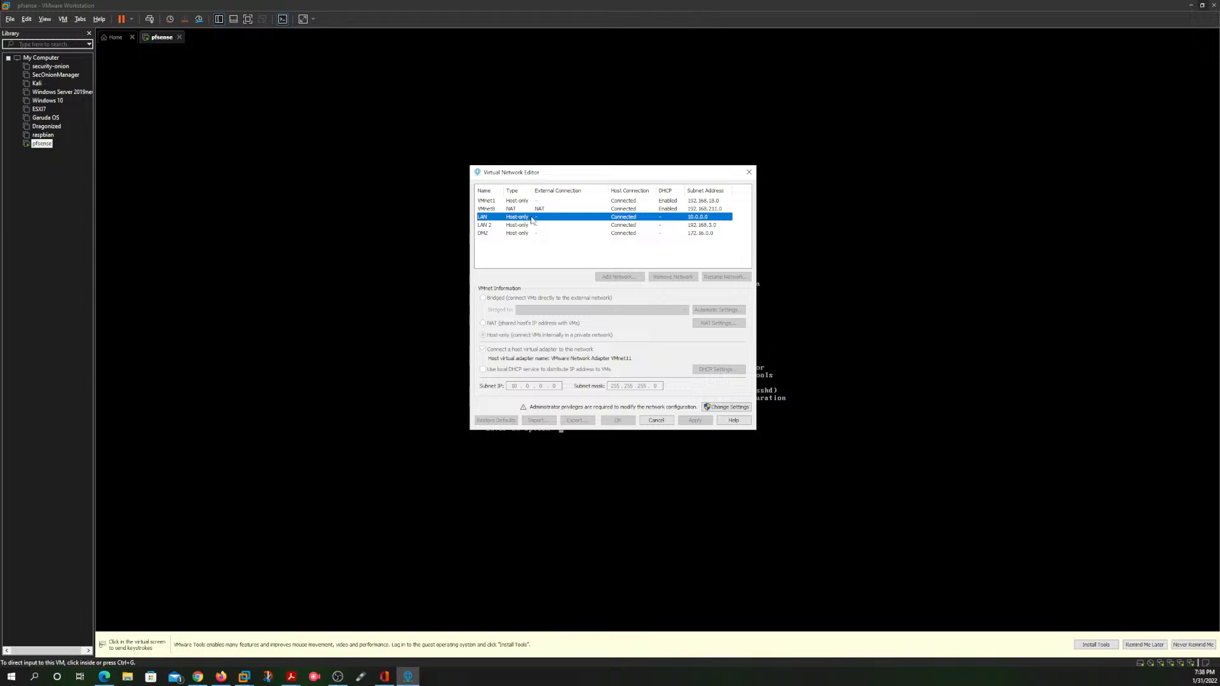
click(534, 226)
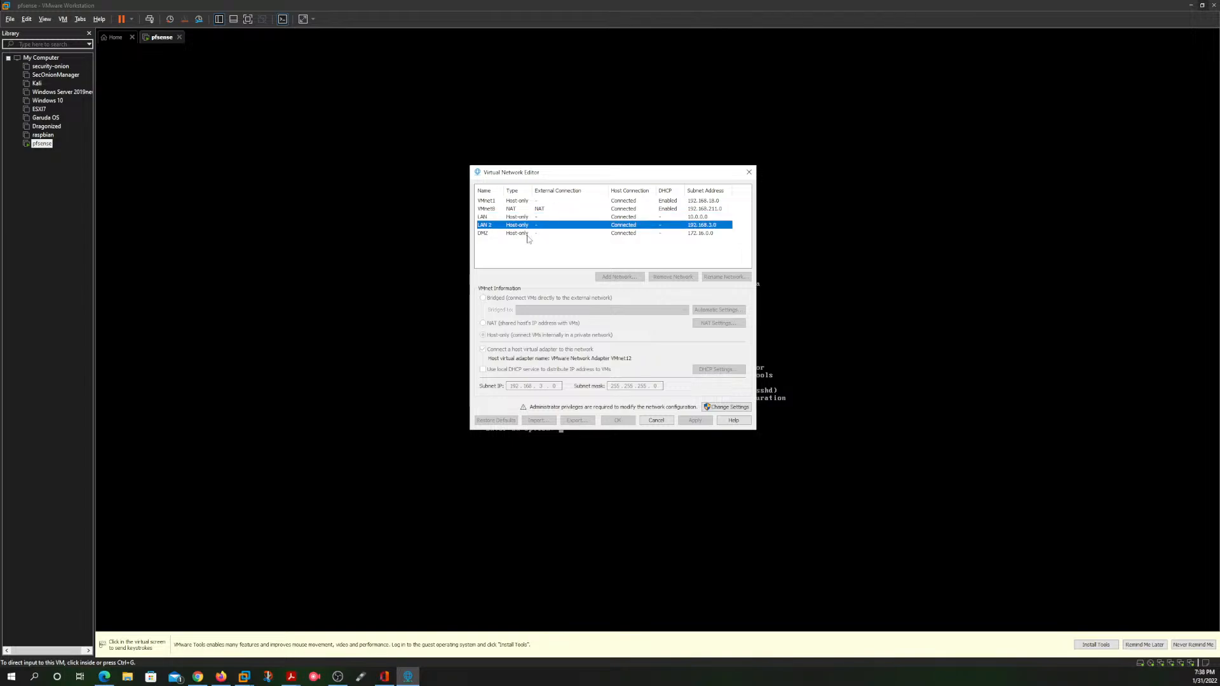
click(529, 233)
click(528, 201)
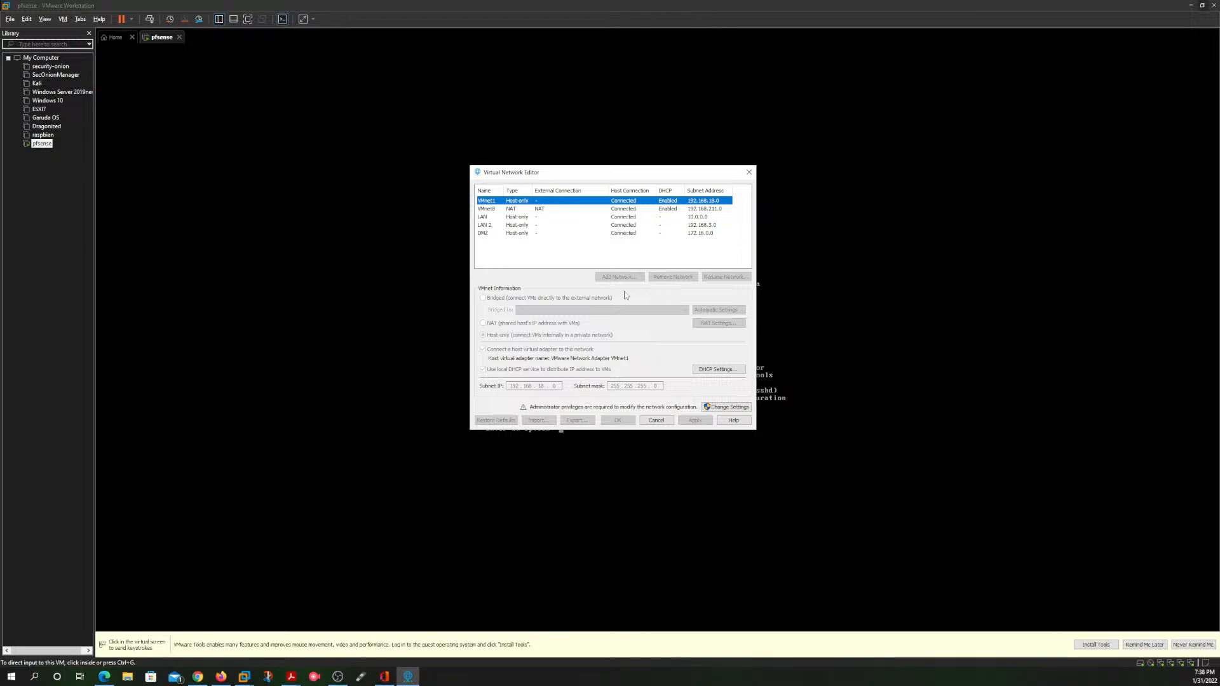
Step: Unlock the virtual network settings with administrator rights and bridge VMnet0 to the Intel(R) Ethernet Connection I217-LM adapter
click(728, 407)
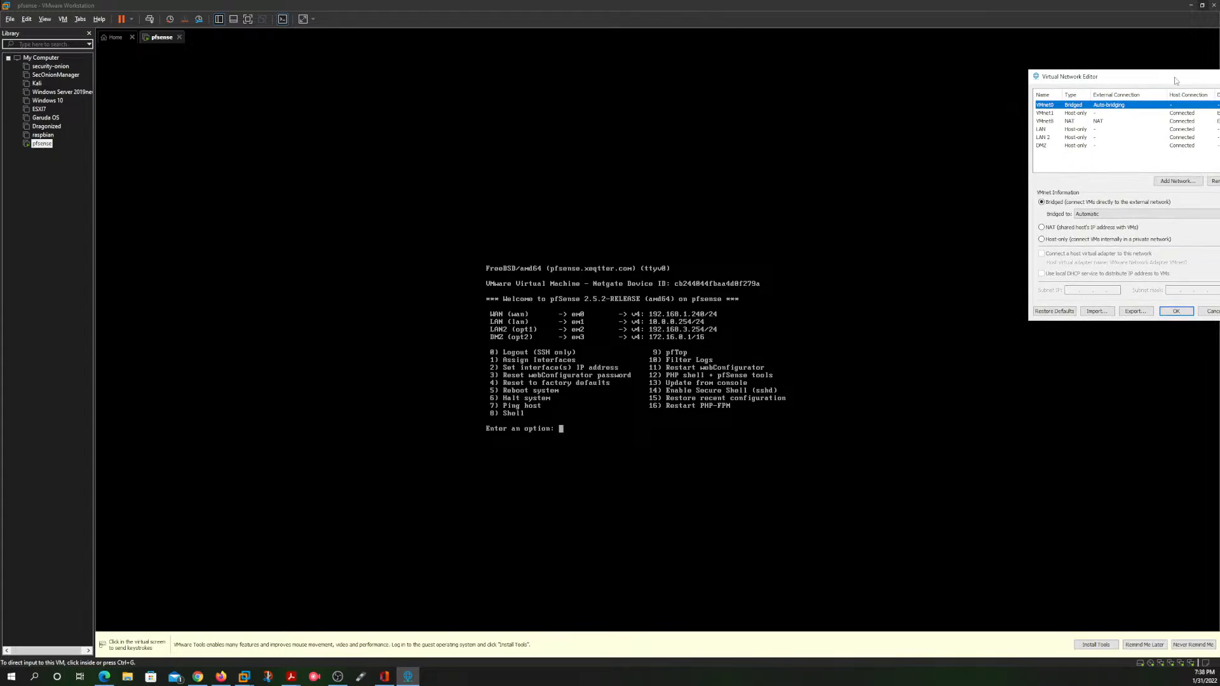
drag(1176, 80, 565, 186)
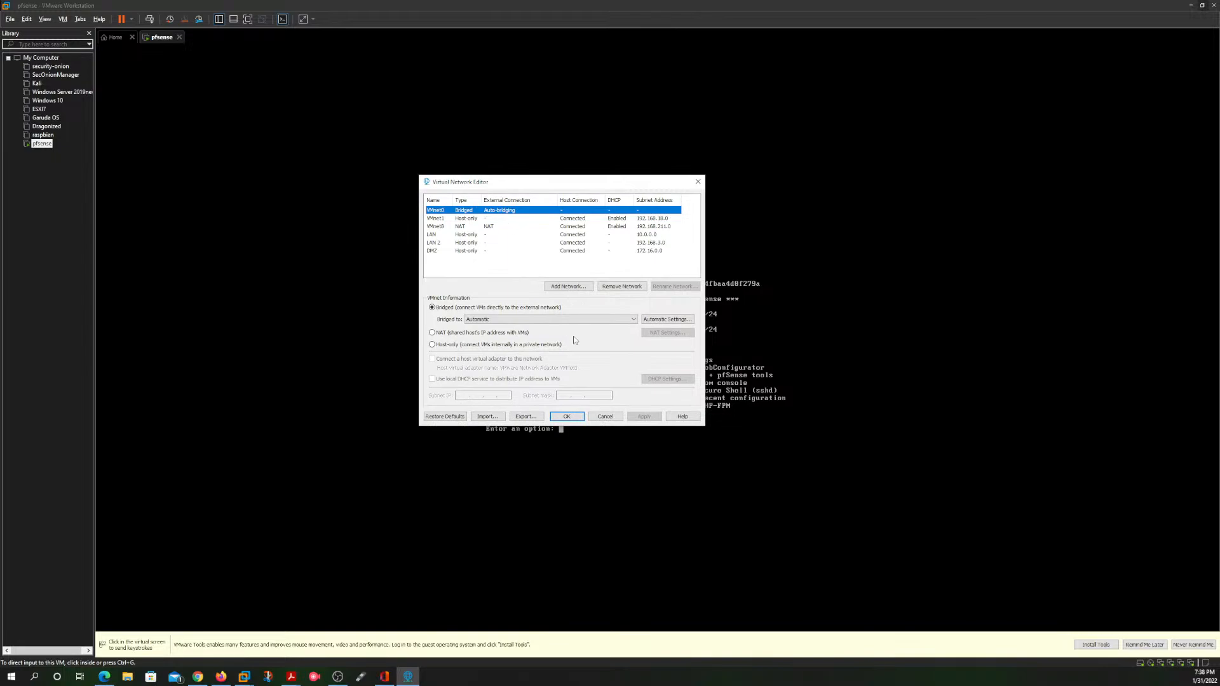
click(541, 320)
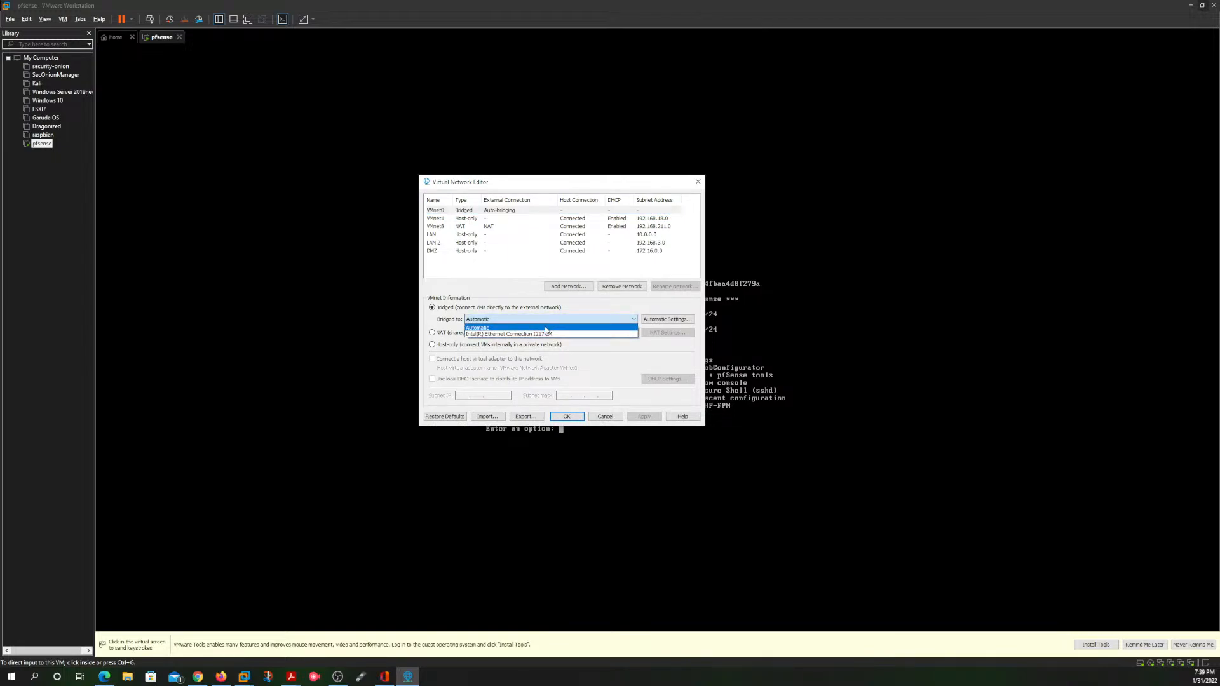
click(551, 334)
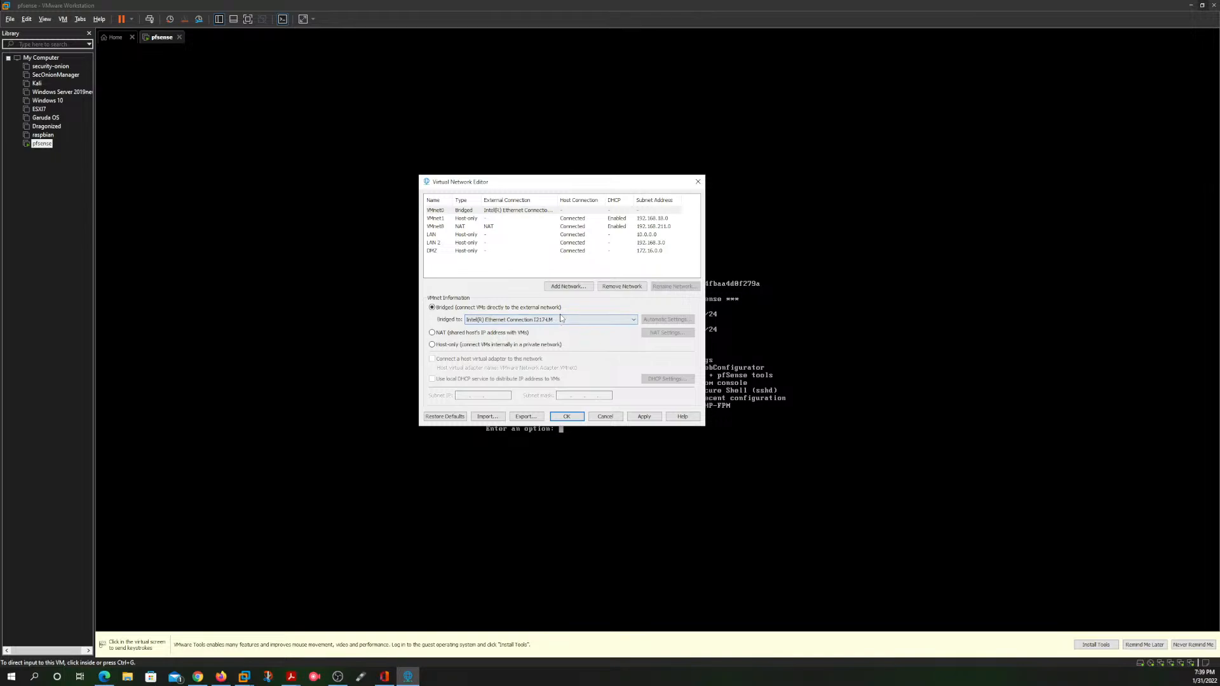
click(557, 322)
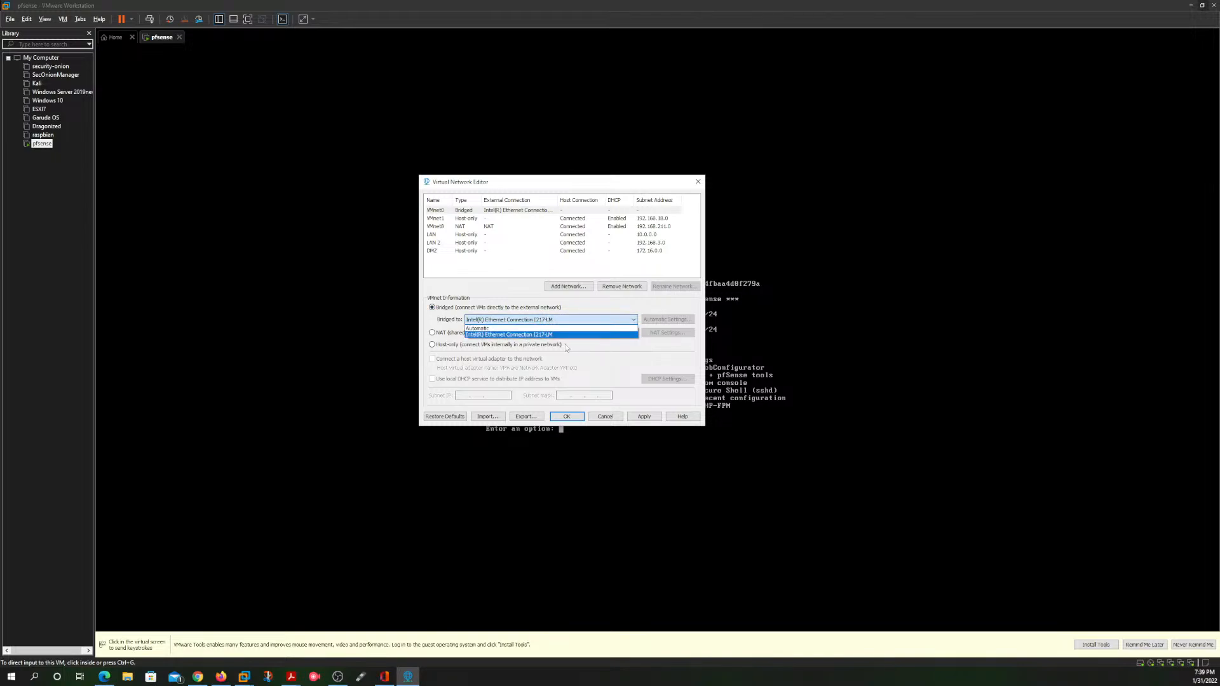
click(597, 356)
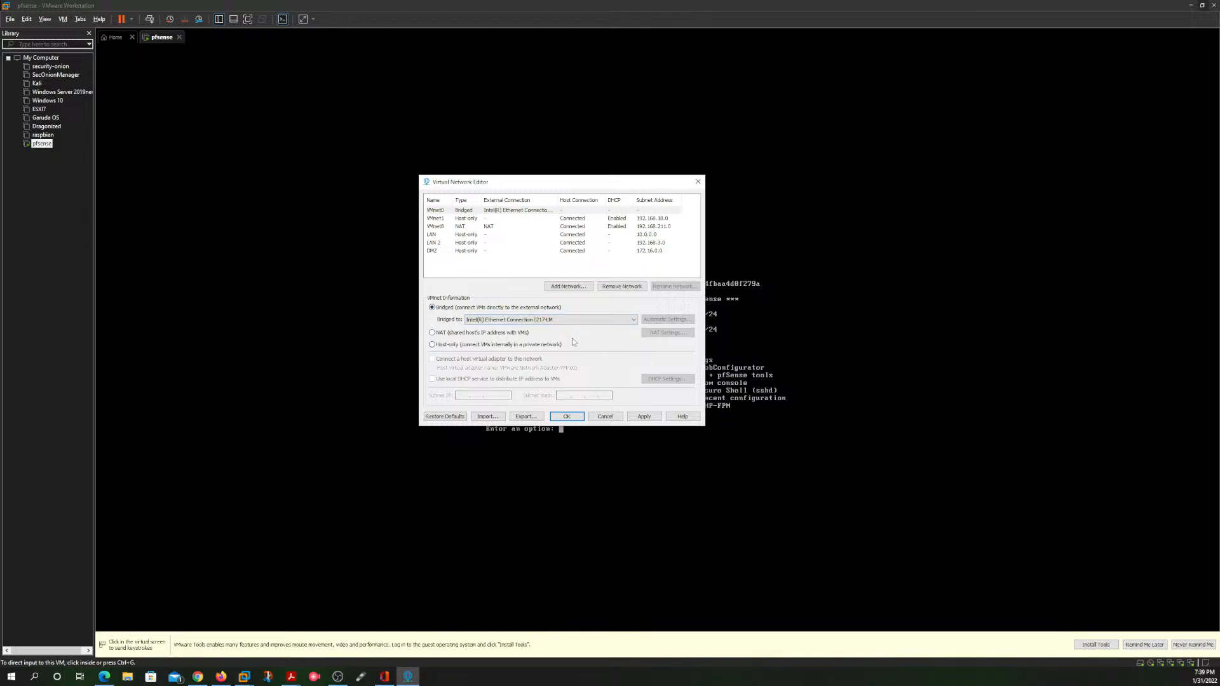
Step: Check the VMnet1, VMnet8, LAN, LAN 2 and DMZ network settings and save the virtual network configuration
click(512, 218)
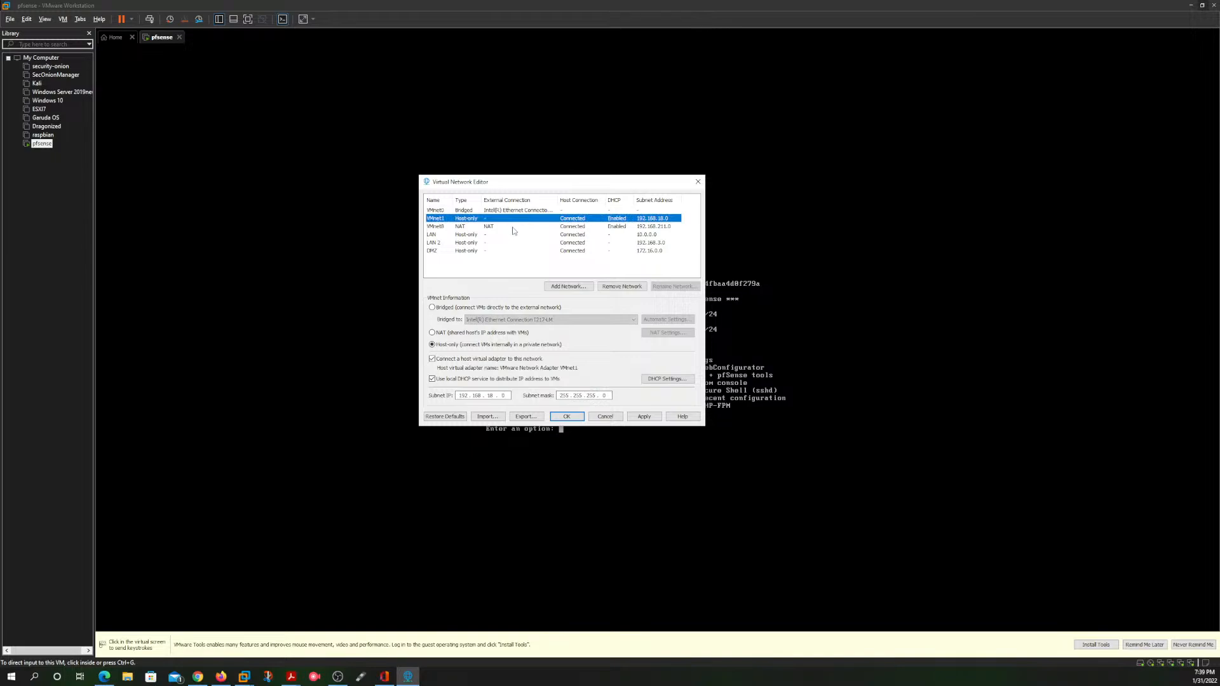
click(513, 227)
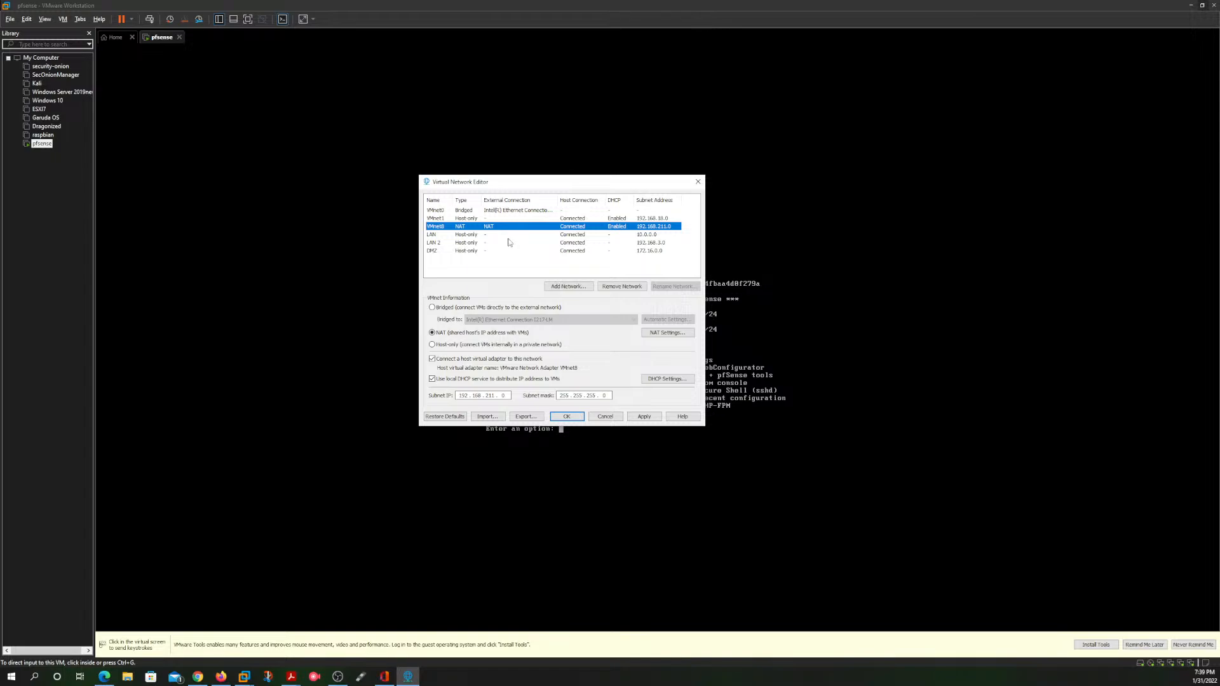
click(509, 237)
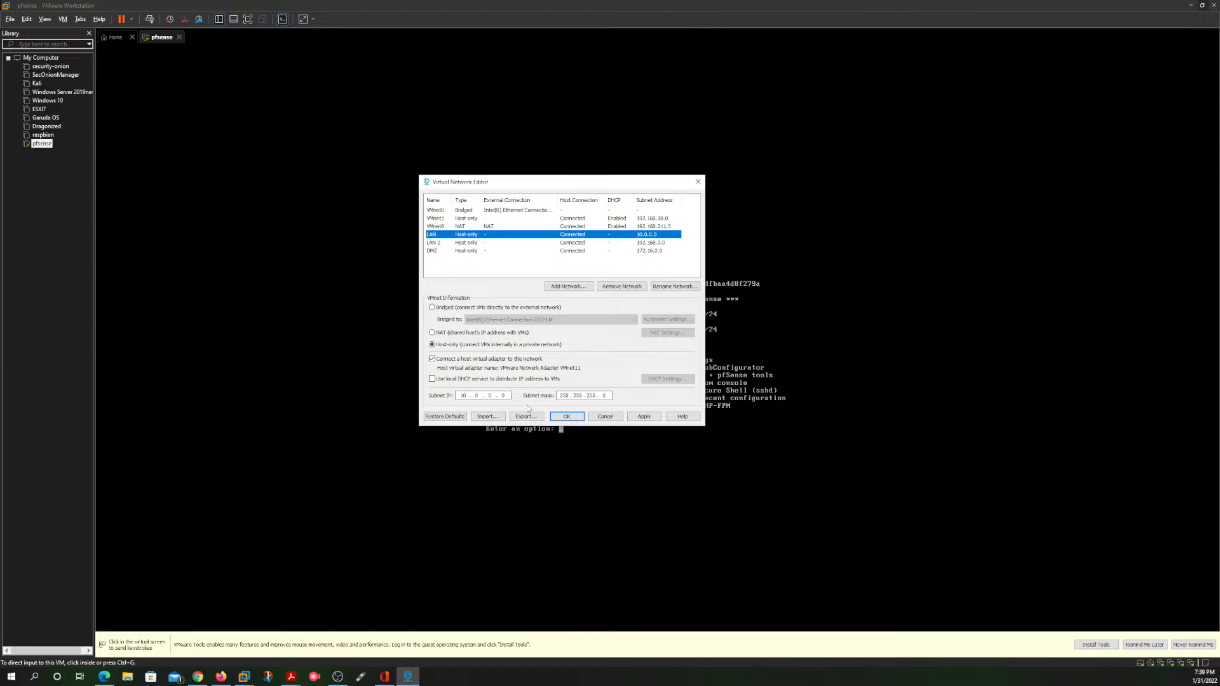
click(508, 244)
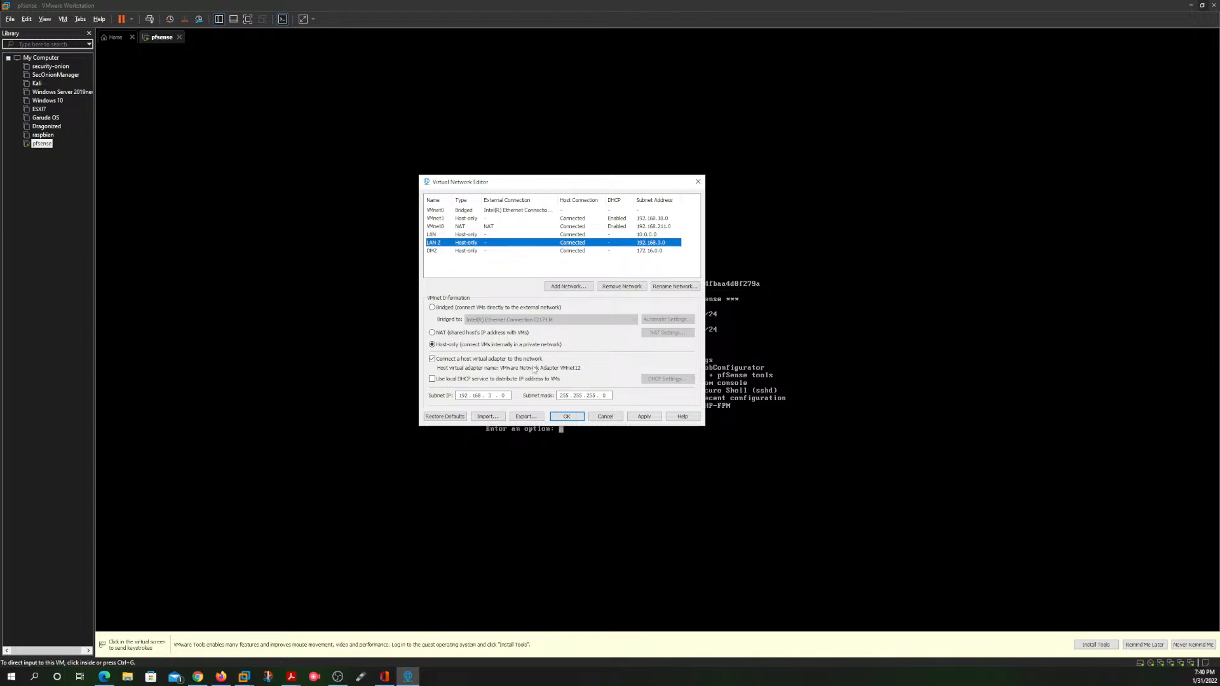
click(500, 251)
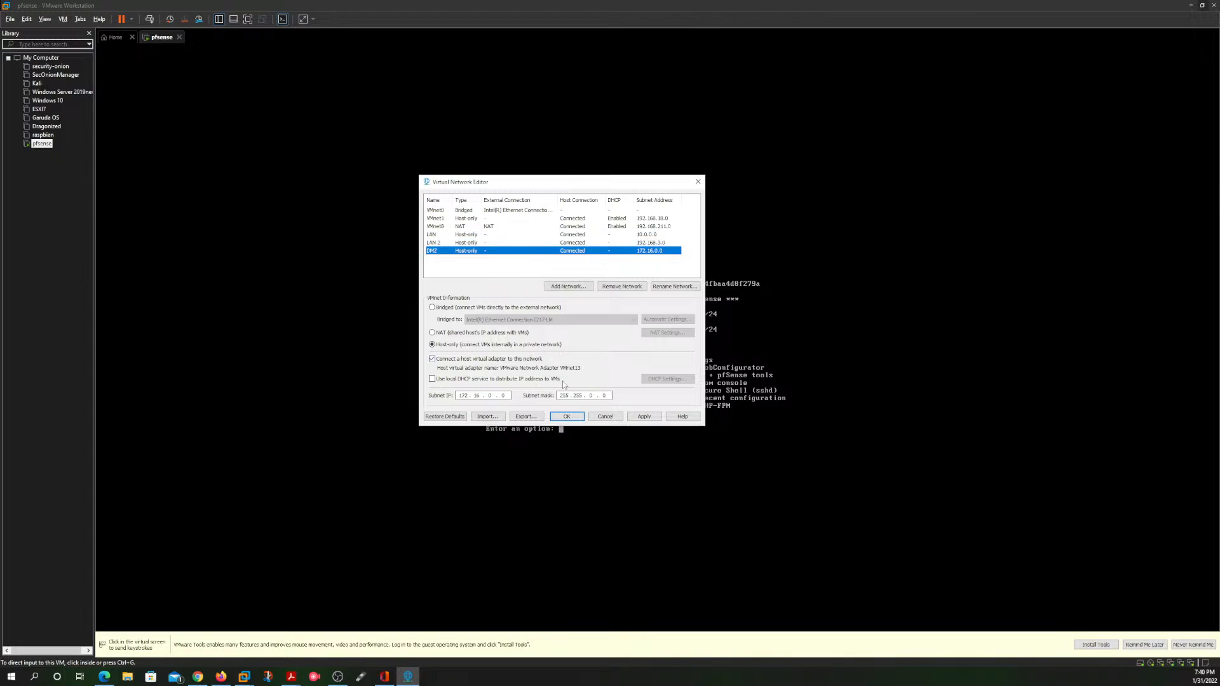
click(578, 419)
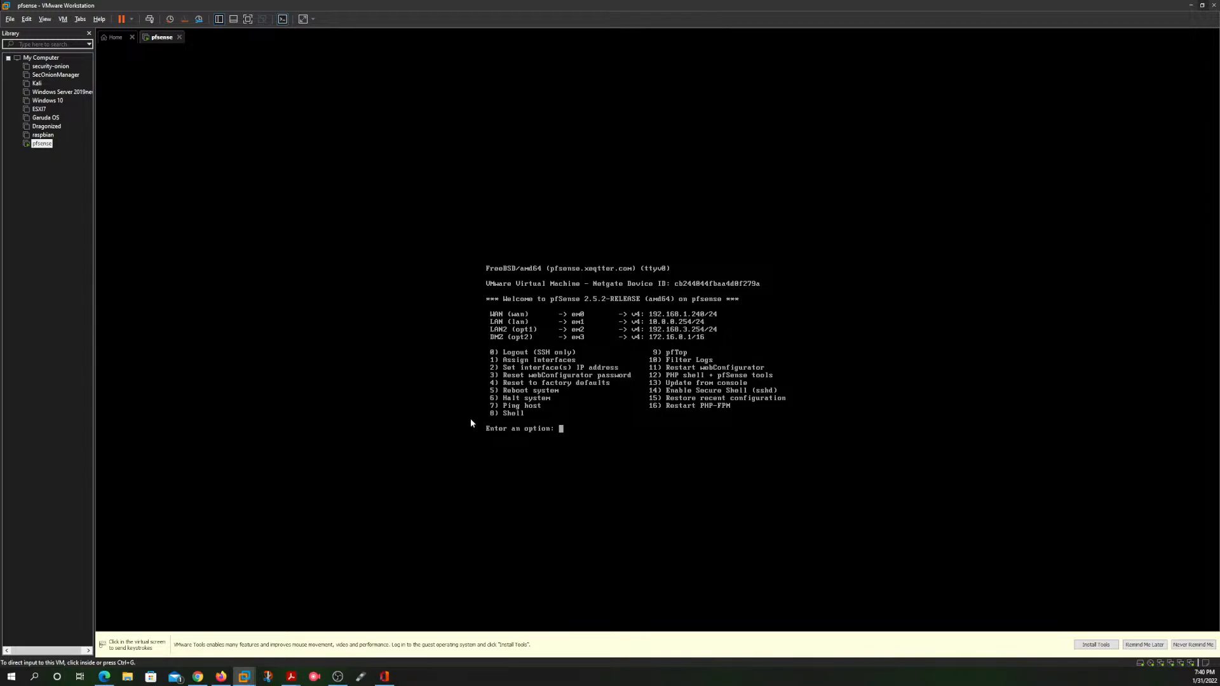
Step: Return to the pfSense dashboard in the browser and review the interface addresses, system information, traffic graphs and interface statistics
click(1193, 6)
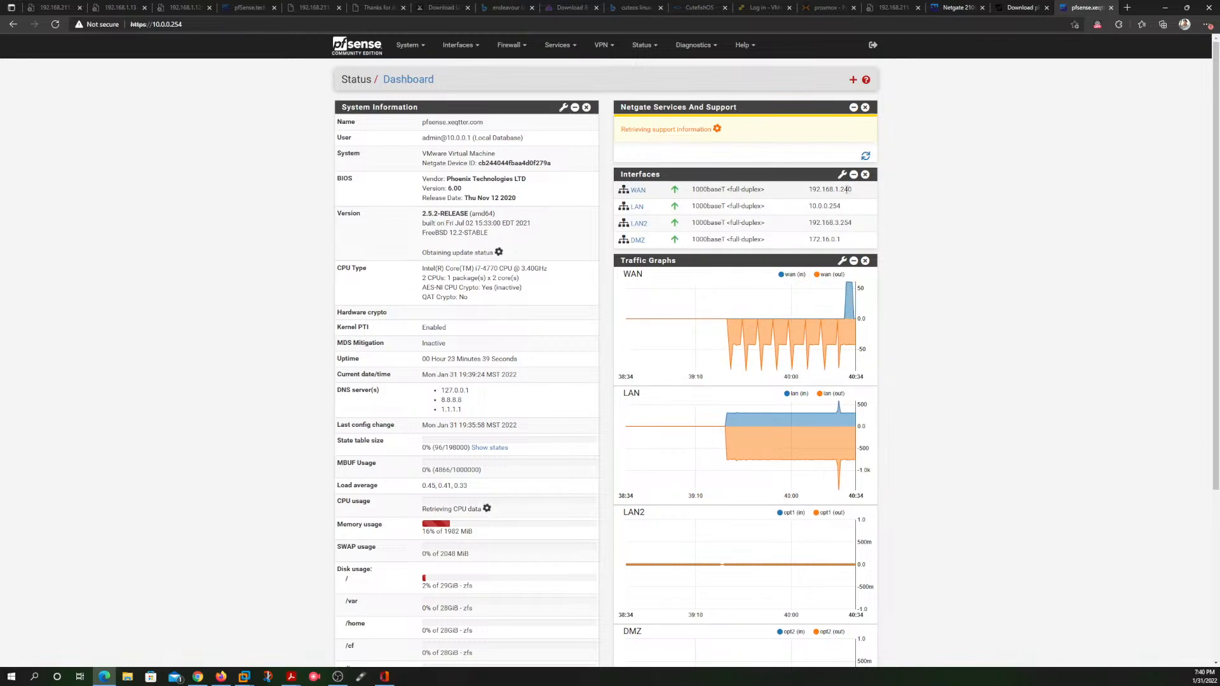
drag(852, 189, 809, 190)
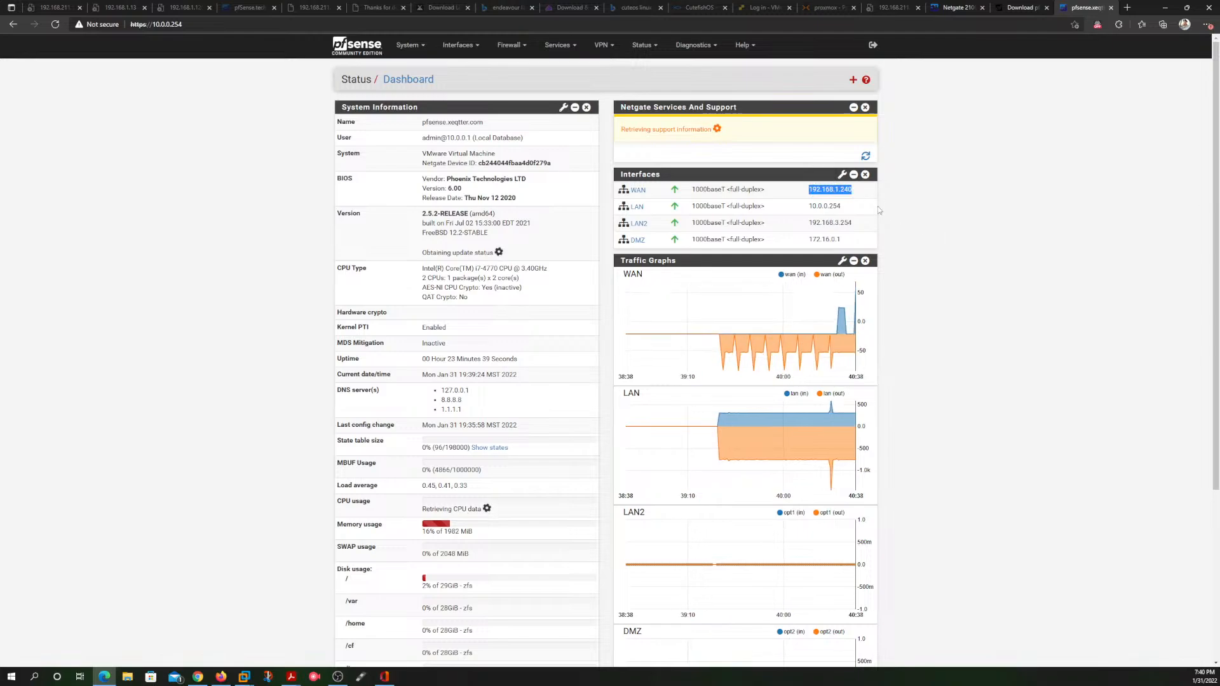
click(832, 219)
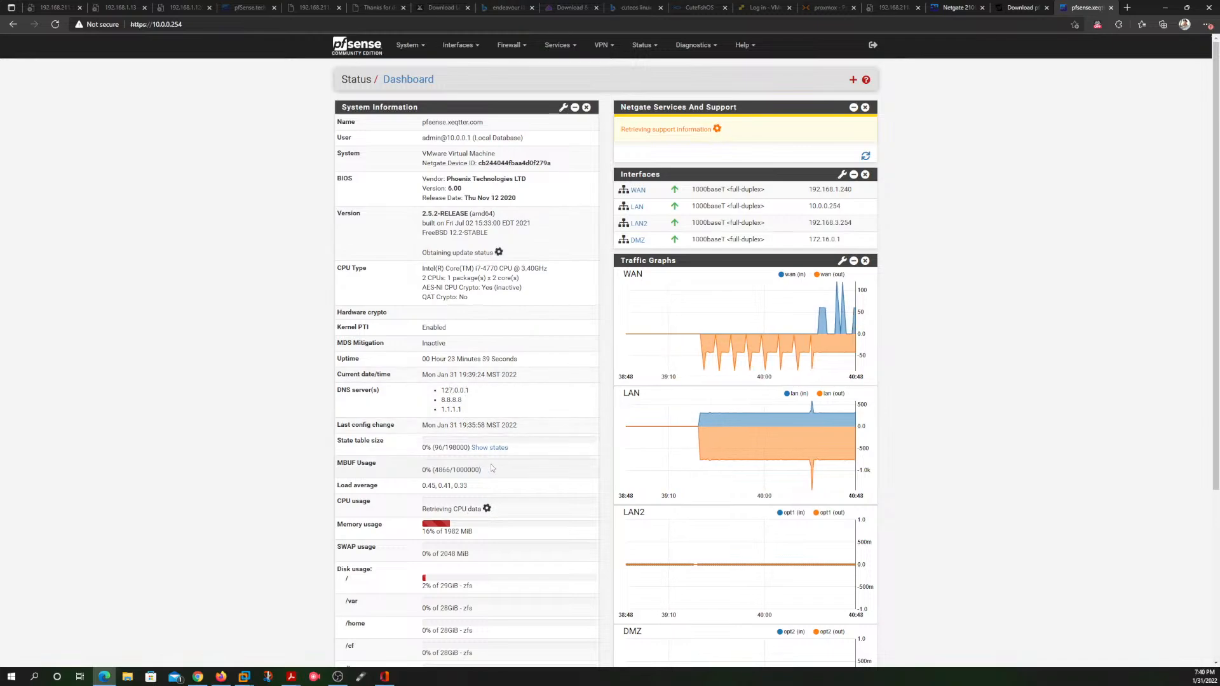
scroll(559, 462, down, 4)
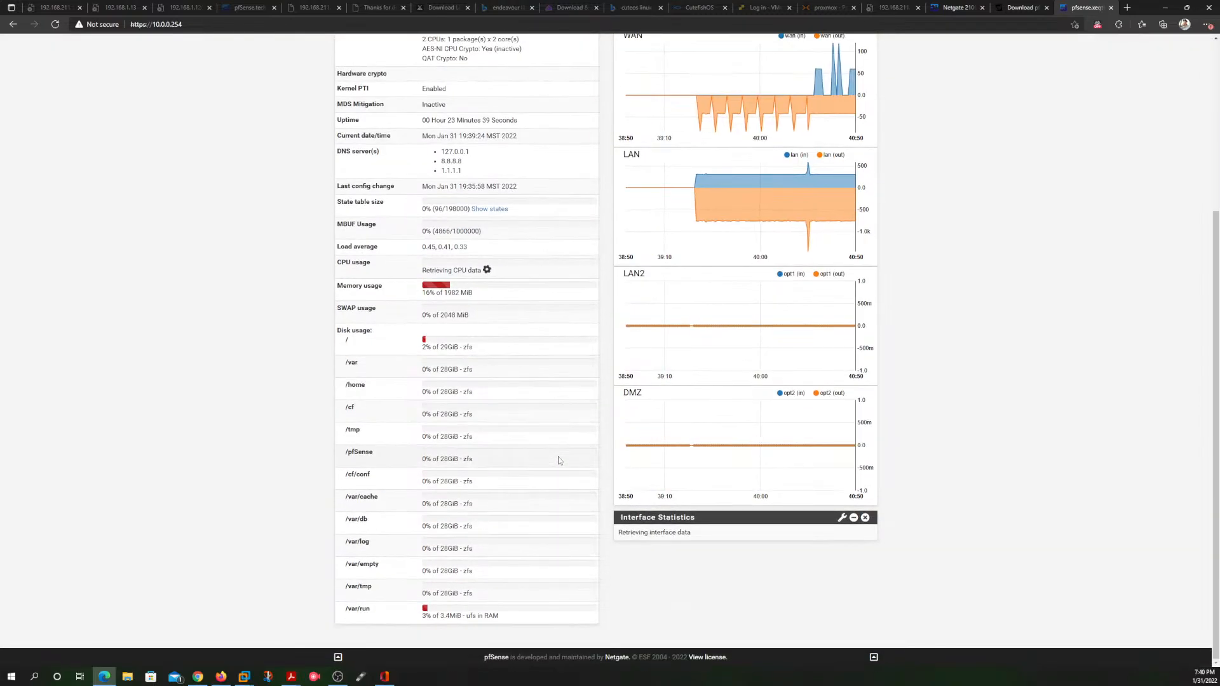
scroll(559, 461, up, 4)
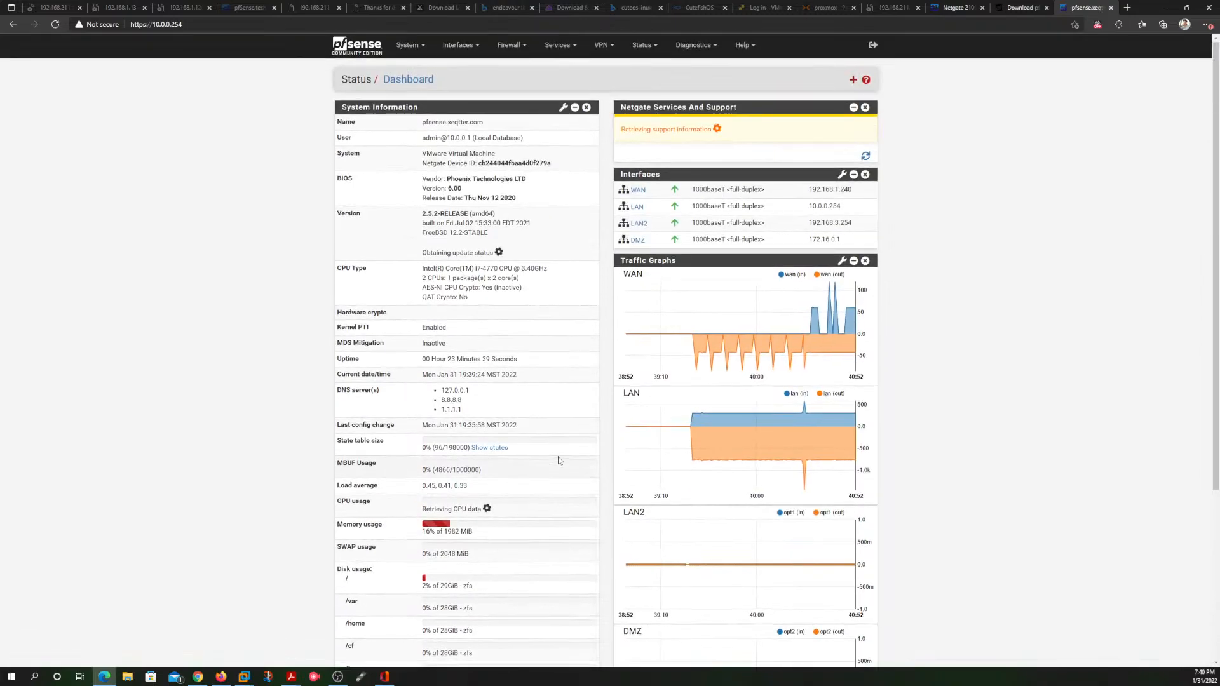
scroll(558, 461, down, 4)
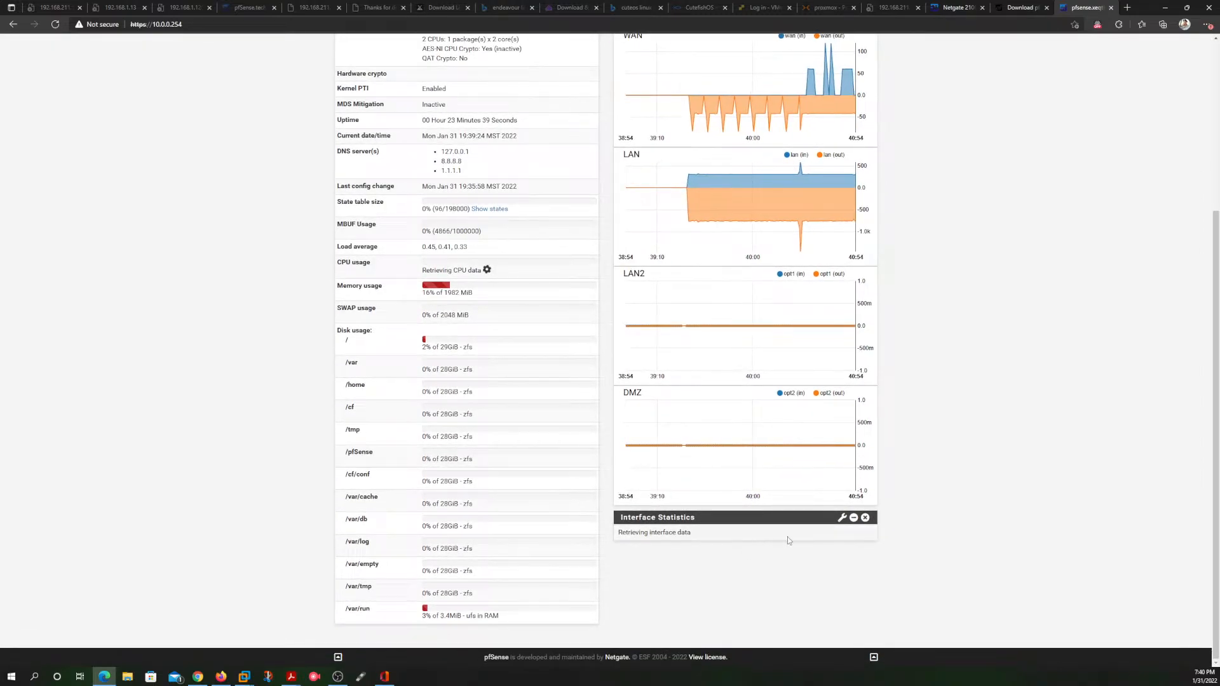
scroll(695, 470, up, 4)
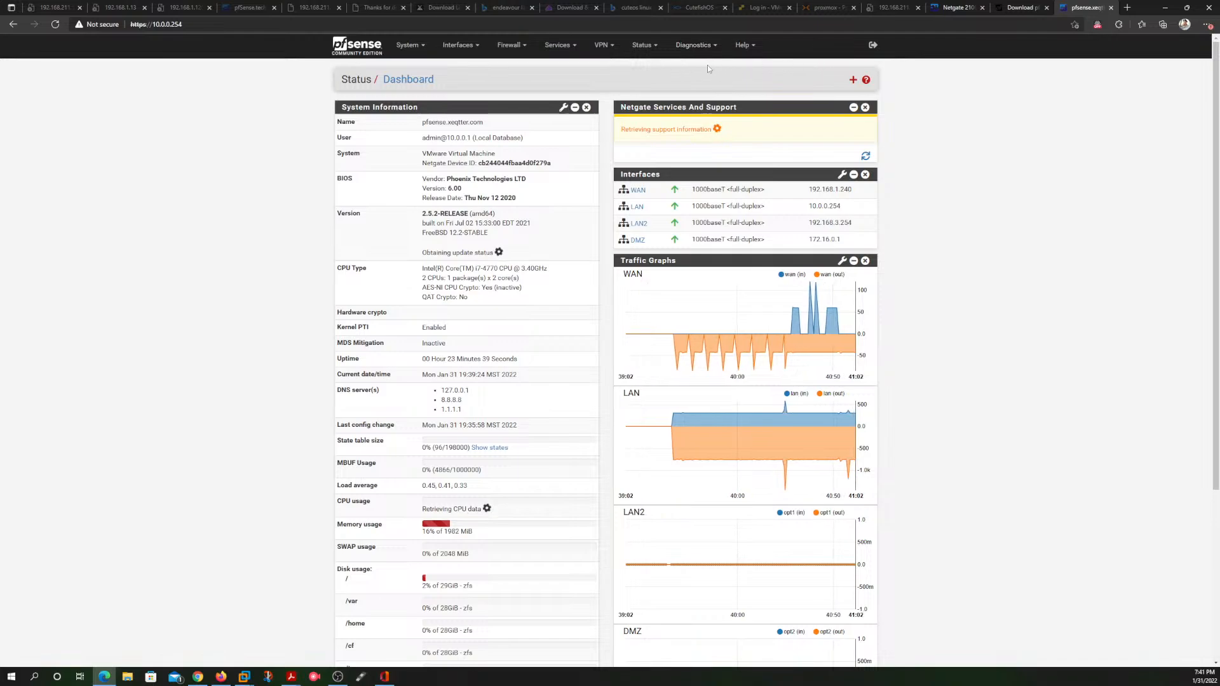
Step: Open the LAN interface's configuration from the dashboard and inspect its Speed and Duplex and IPv4 Upstream gateway options
click(637, 207)
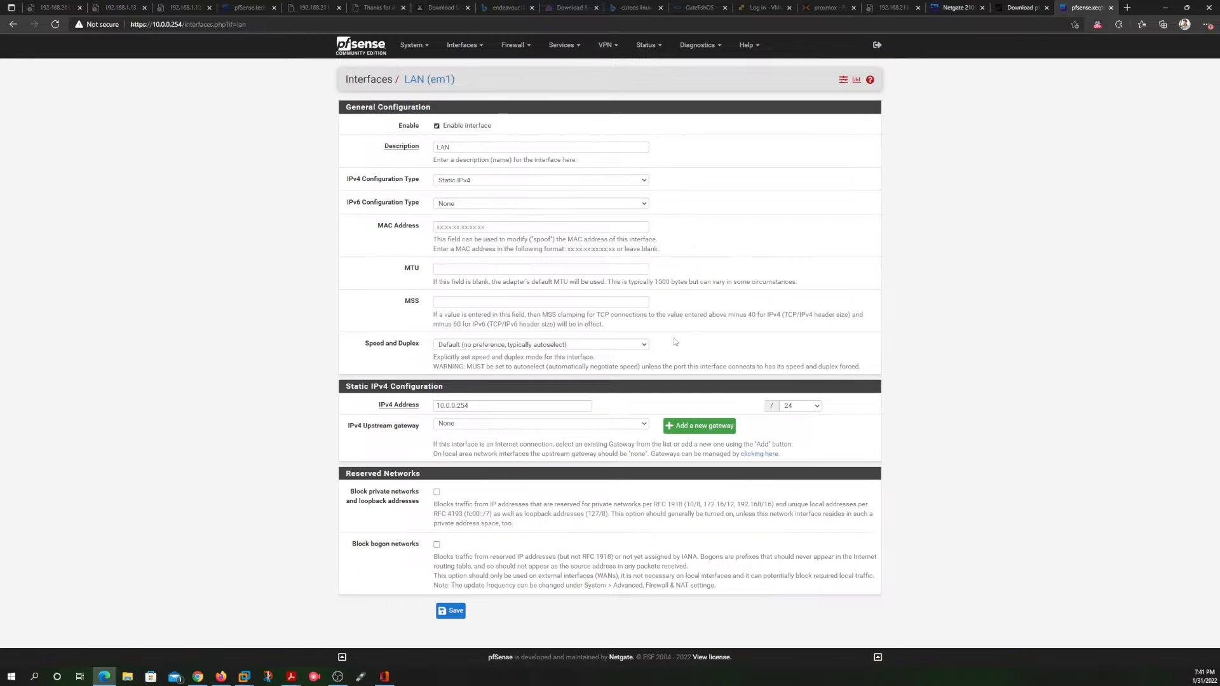
click(641, 345)
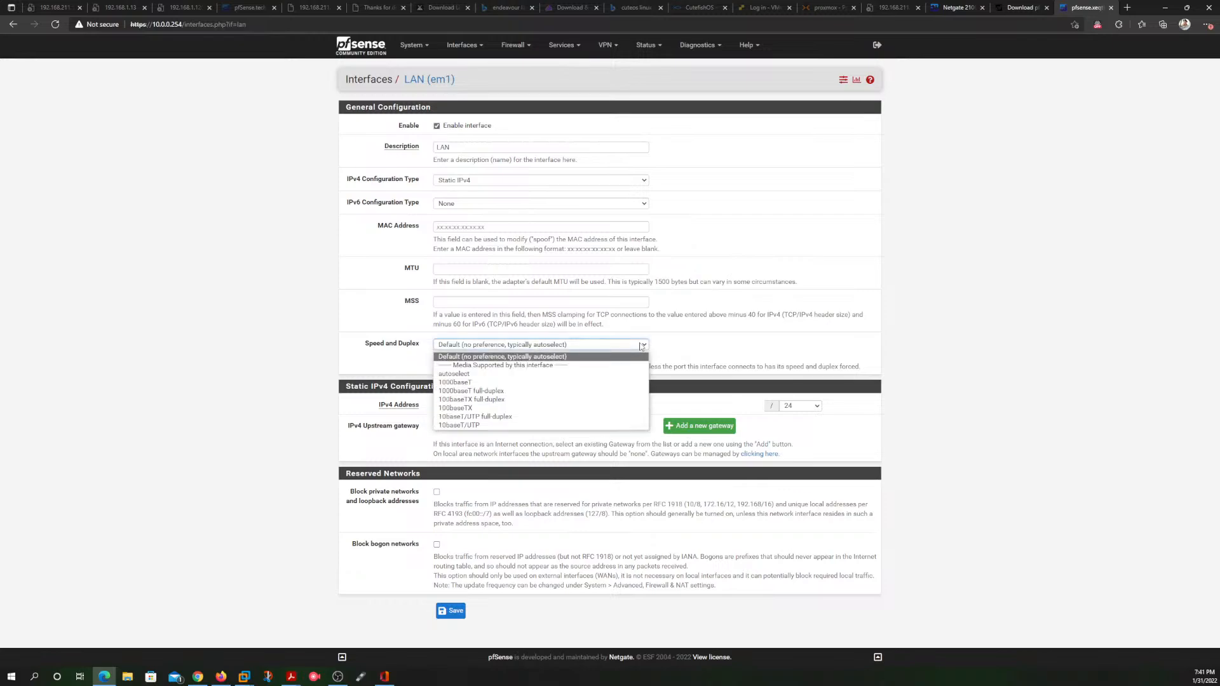
click(729, 327)
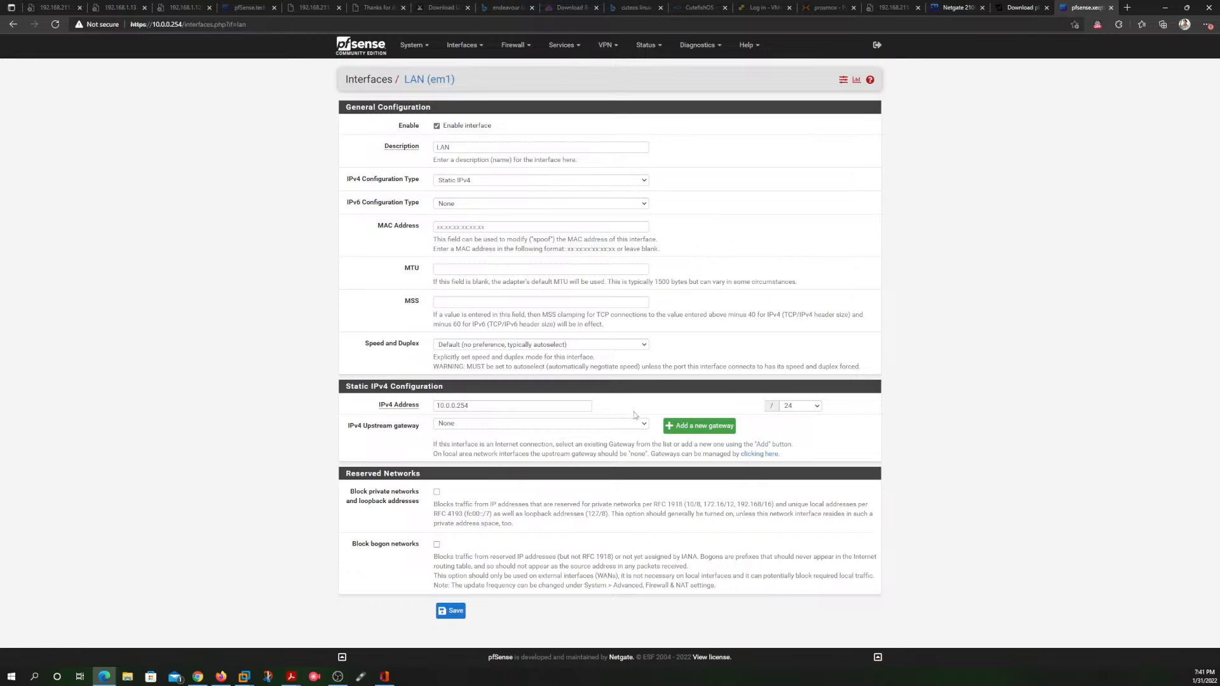
click(644, 427)
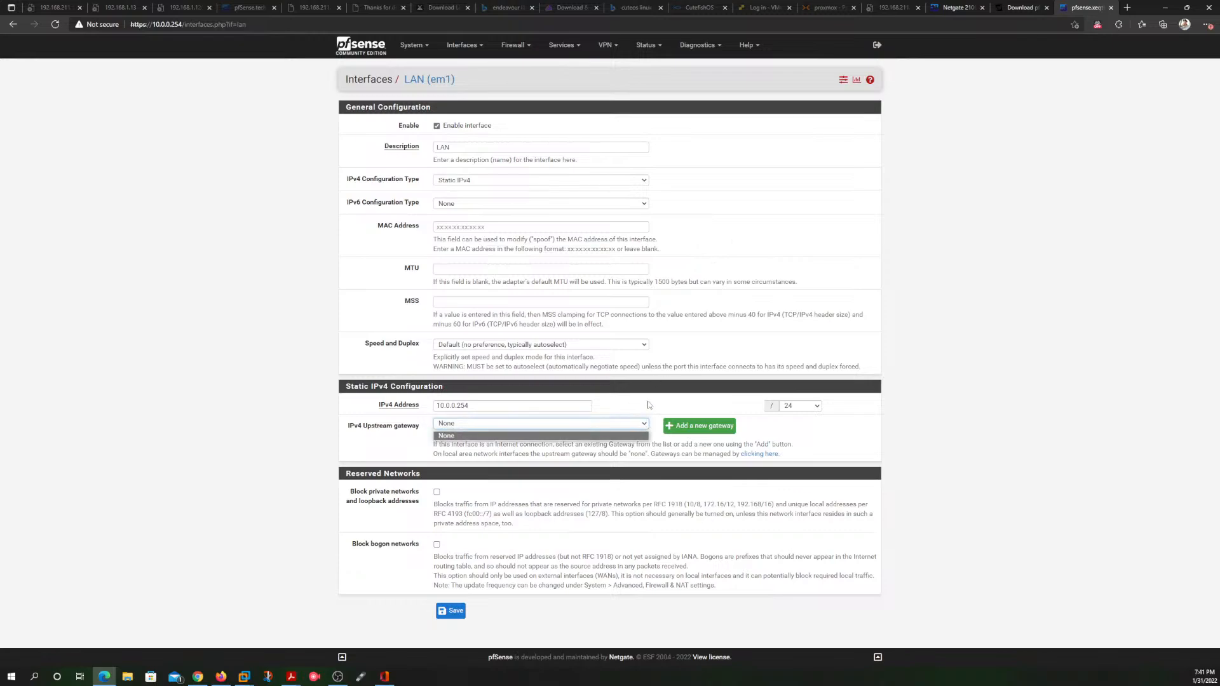
click(648, 398)
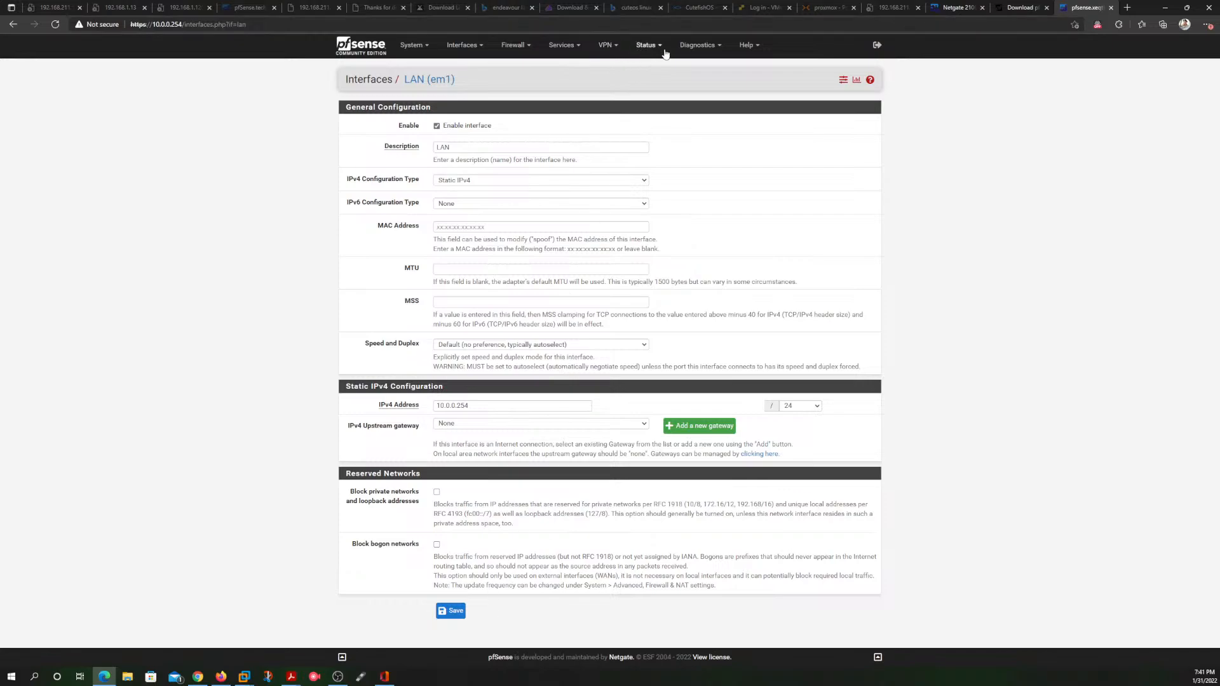
Step: Run a ping diagnostic to google.com over IPv4 with WAN as the source address
click(697, 46)
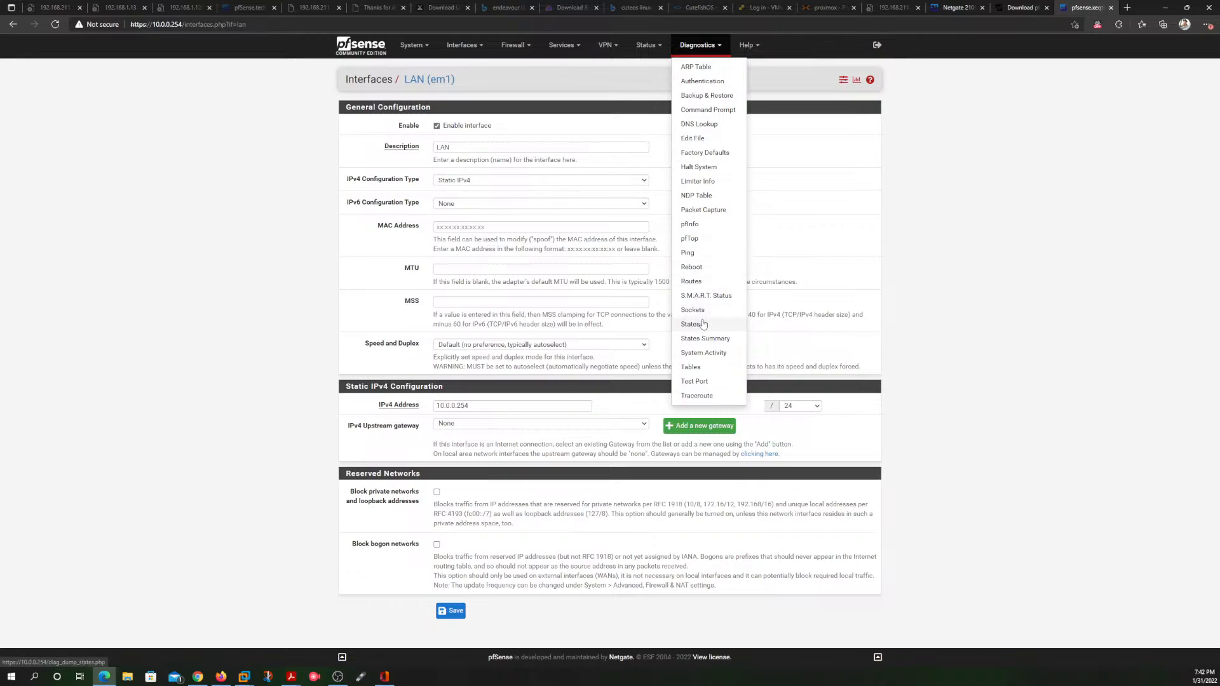
click(690, 253)
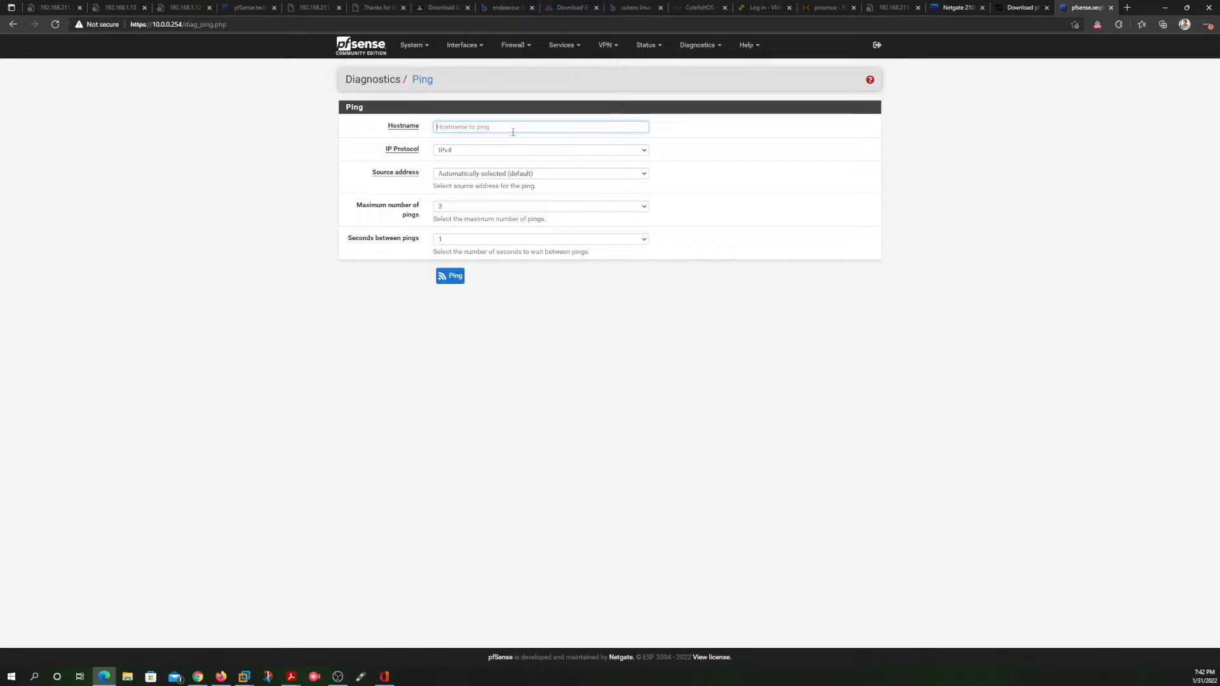
text(go)
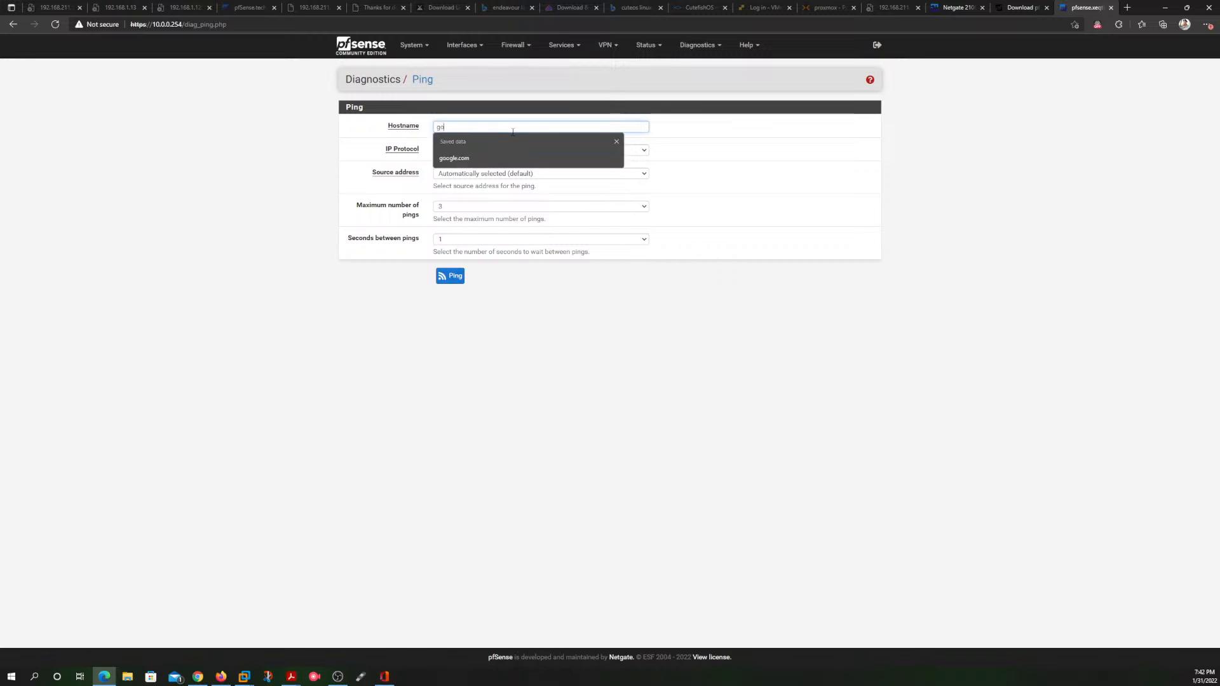
text(ogle.com)
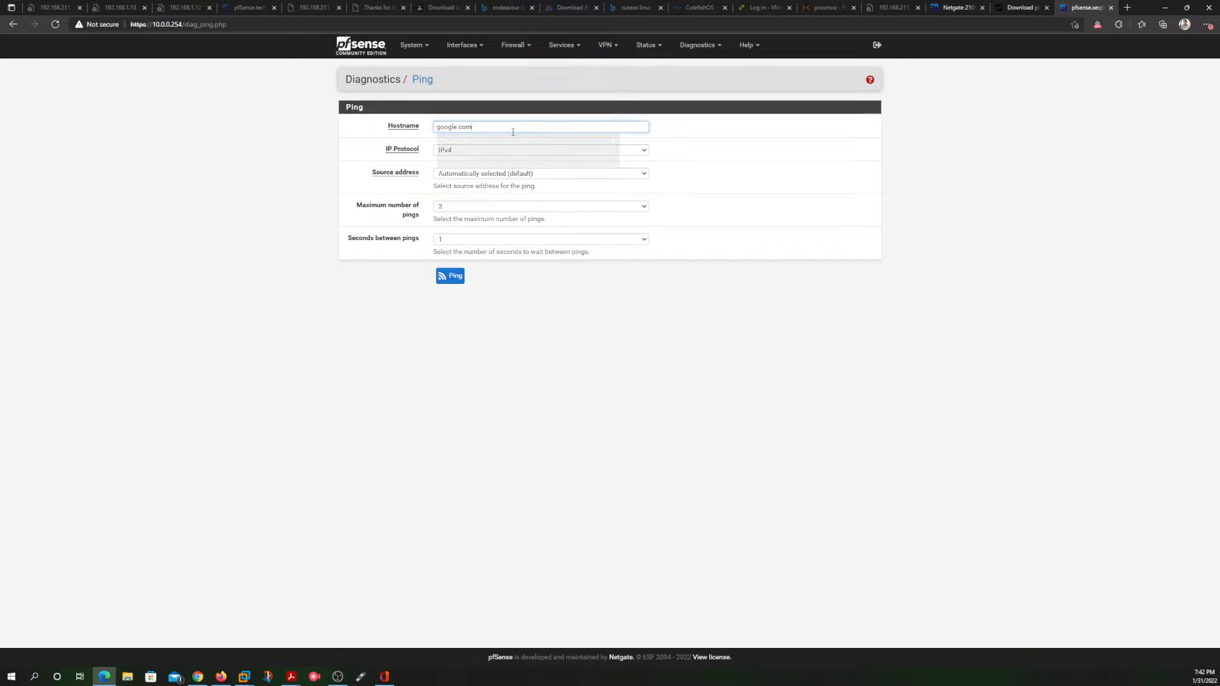
click(506, 175)
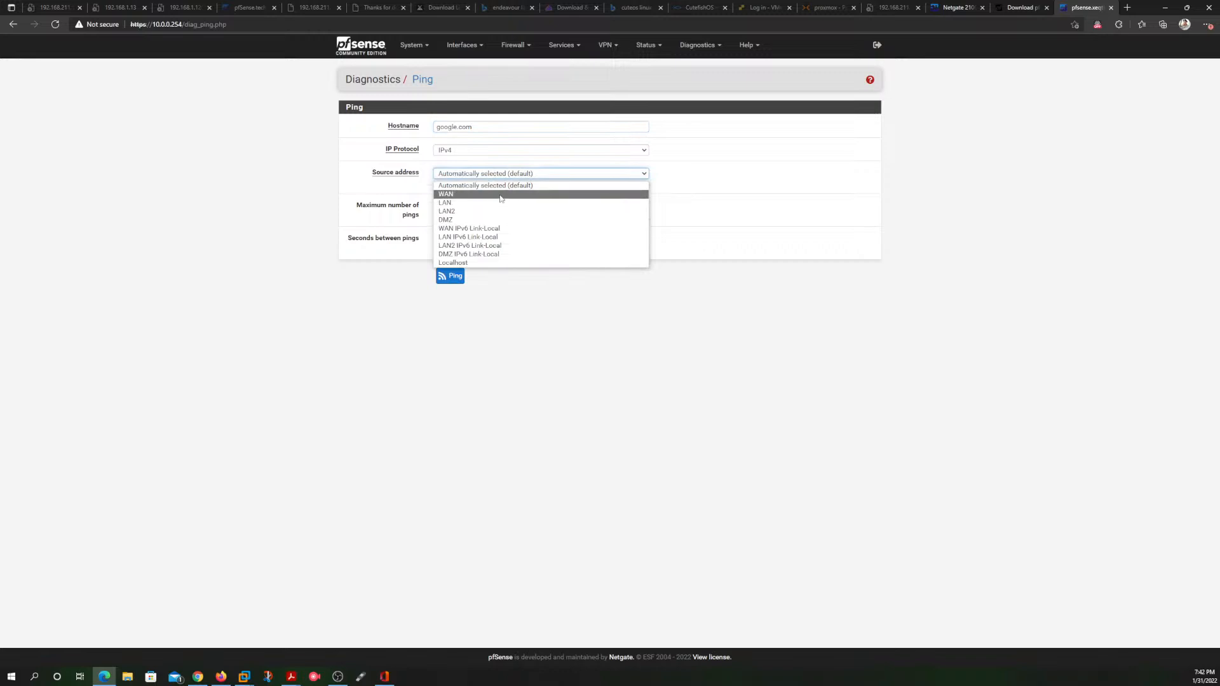
click(477, 194)
click(447, 277)
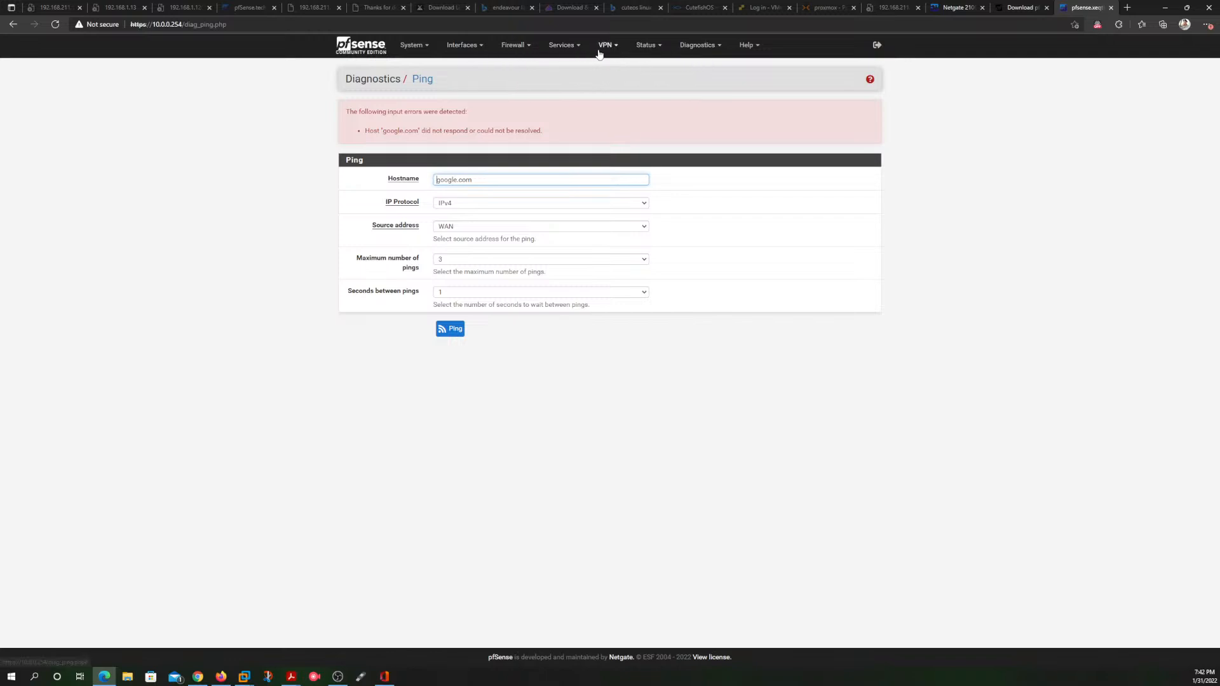
Step: Check the DHCP leases status, including all configured leases
click(656, 47)
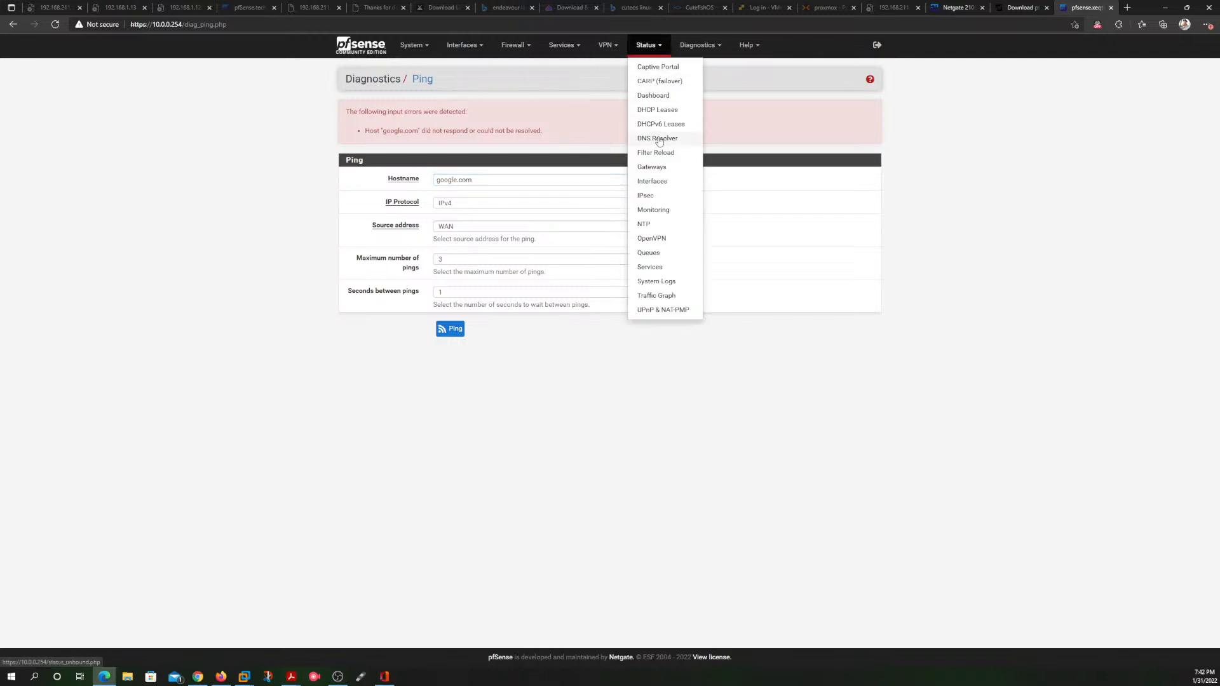
click(663, 112)
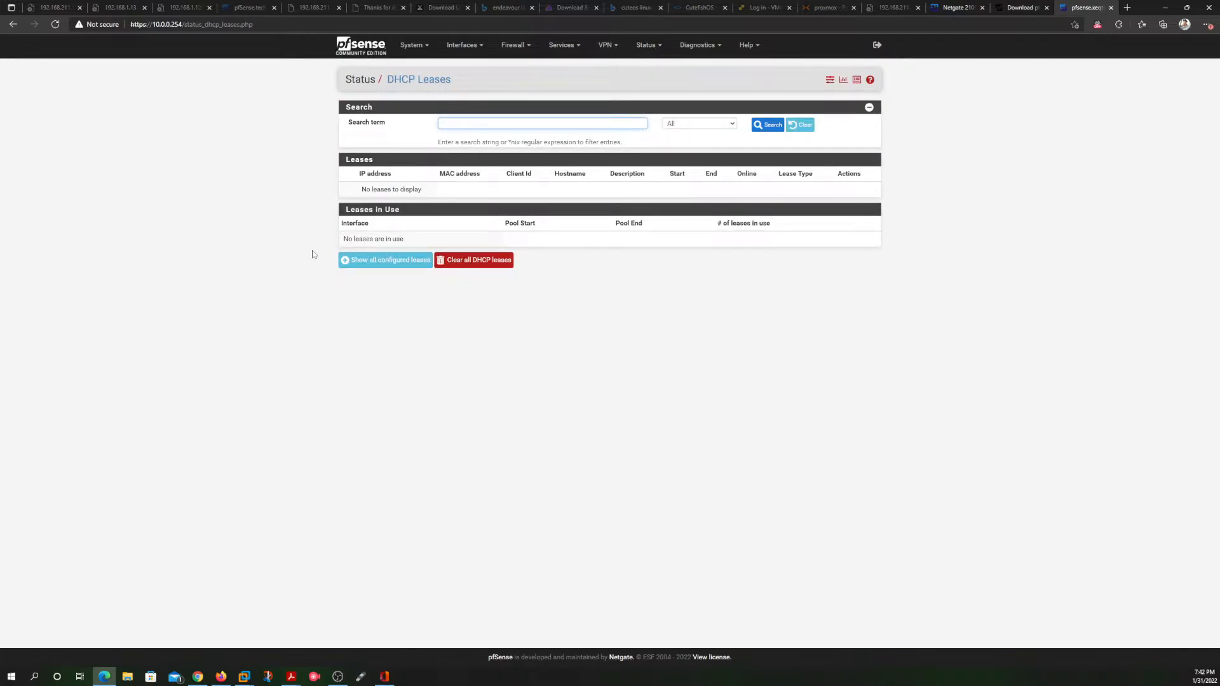
click(363, 261)
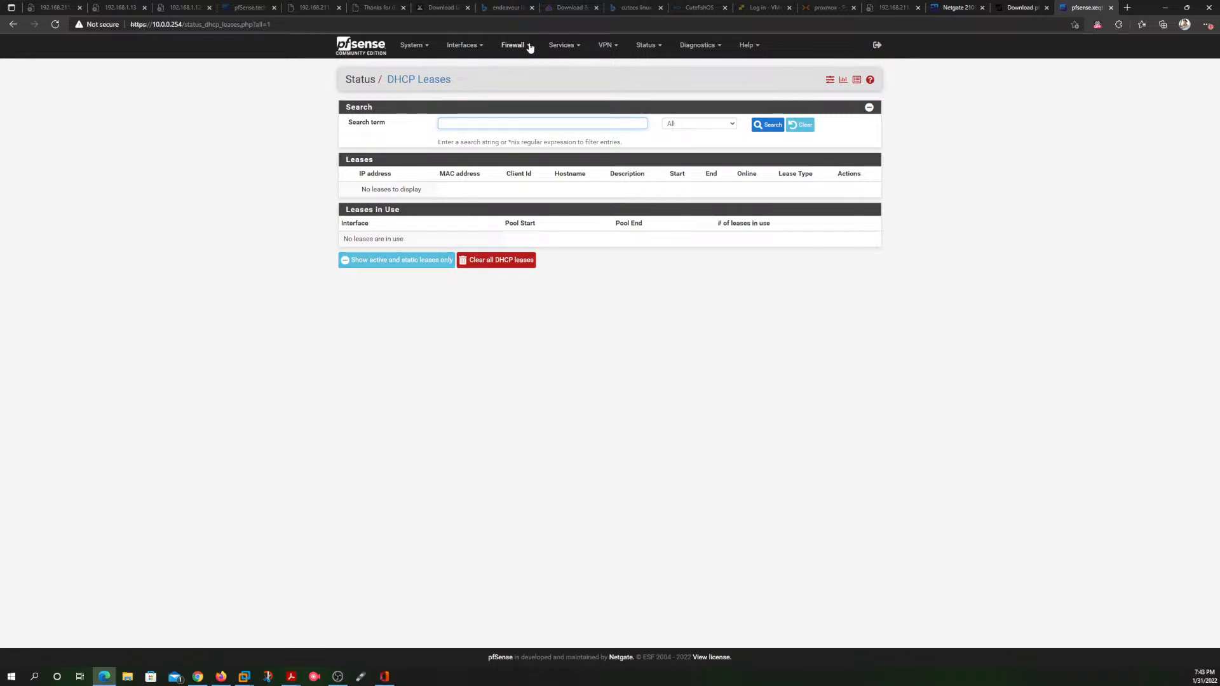
Step: Review the WAN interface's configuration and IPv4 upstream gateway options, and reopen the LAN interface's configuration
click(470, 45)
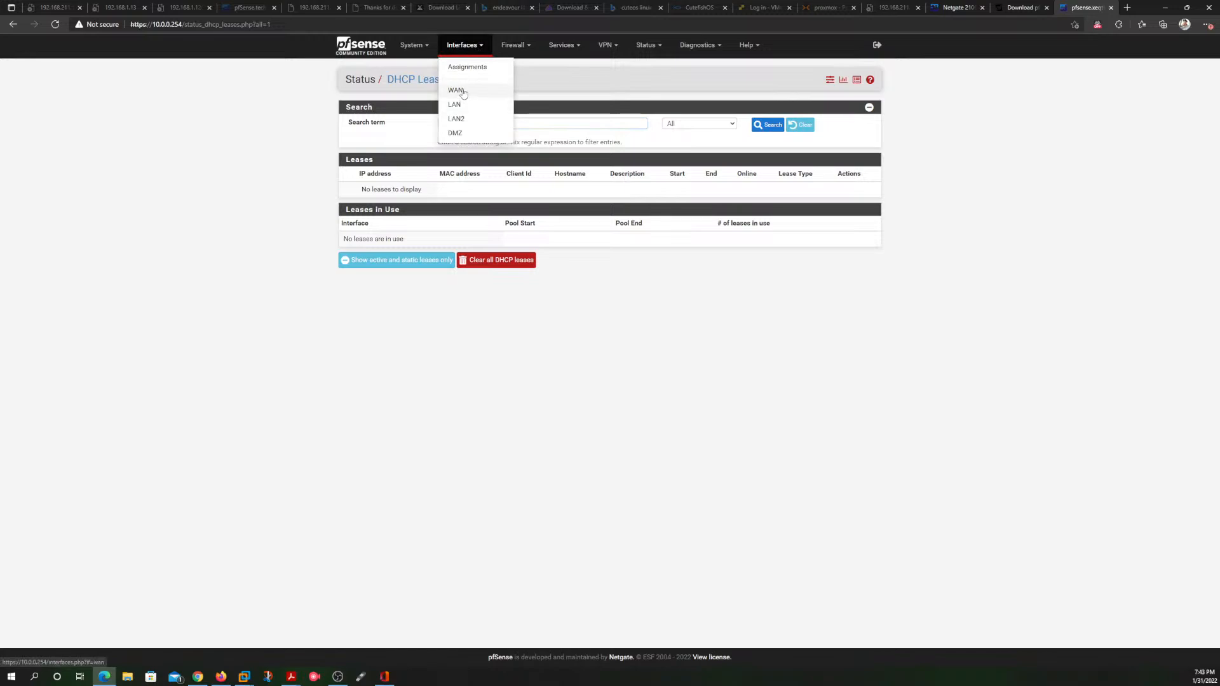
click(454, 89)
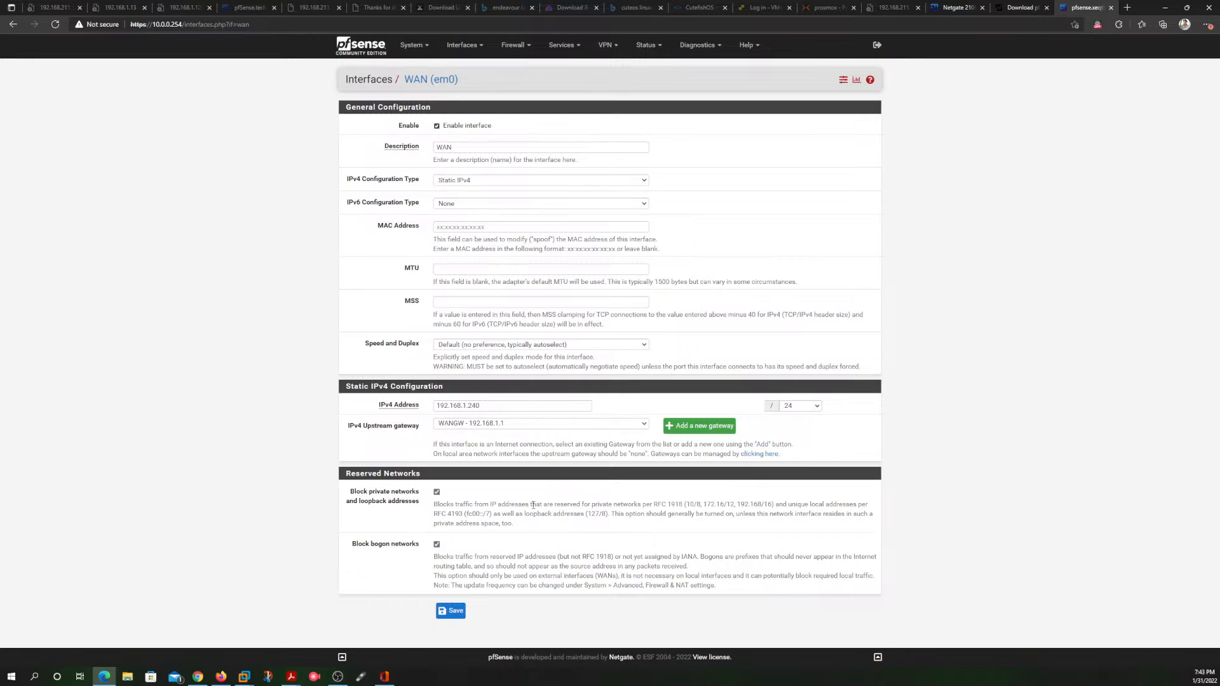
click(625, 423)
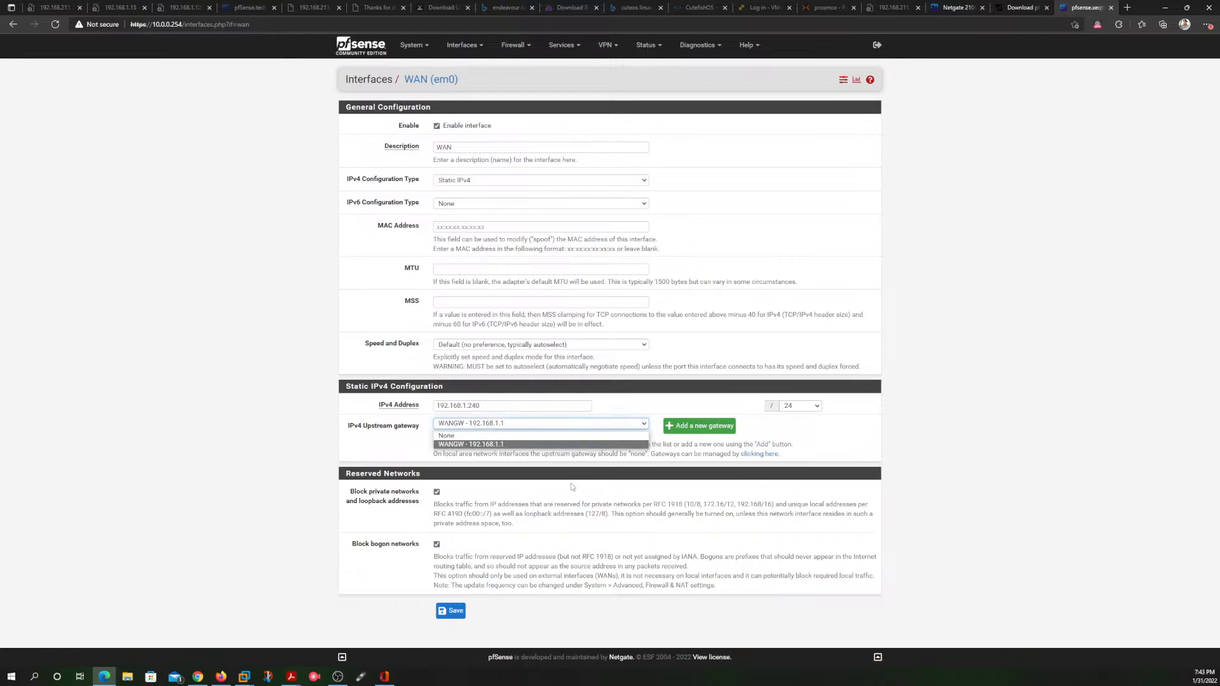
click(514, 465)
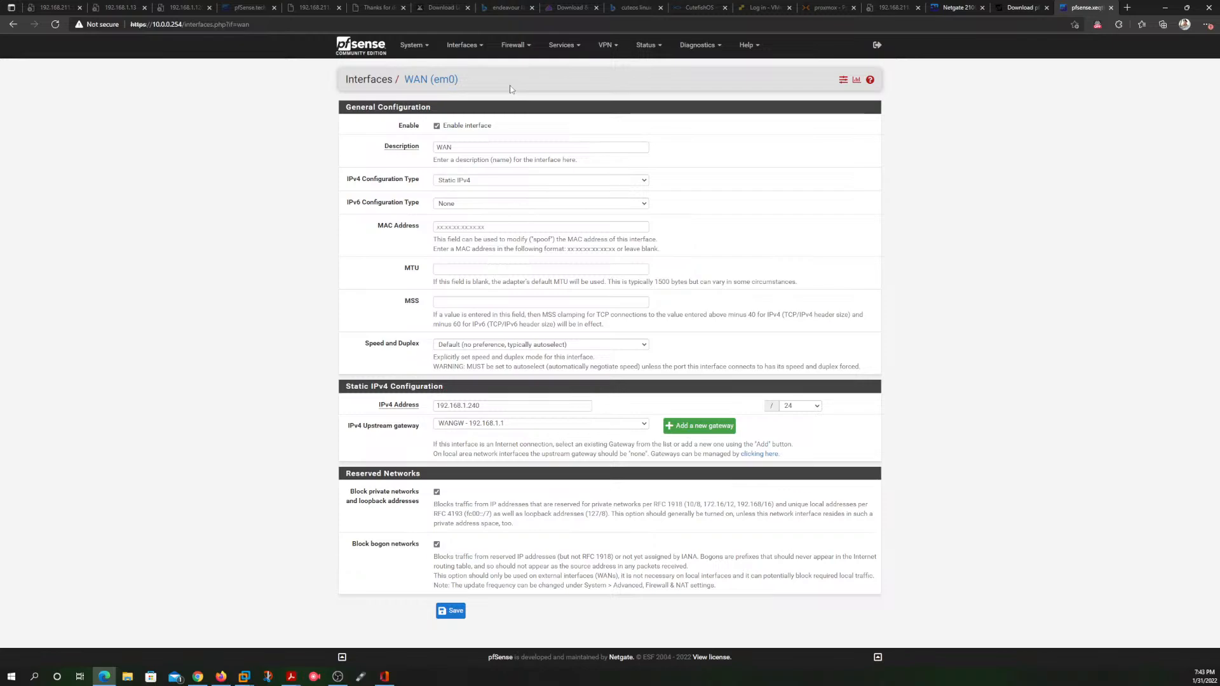
click(464, 45)
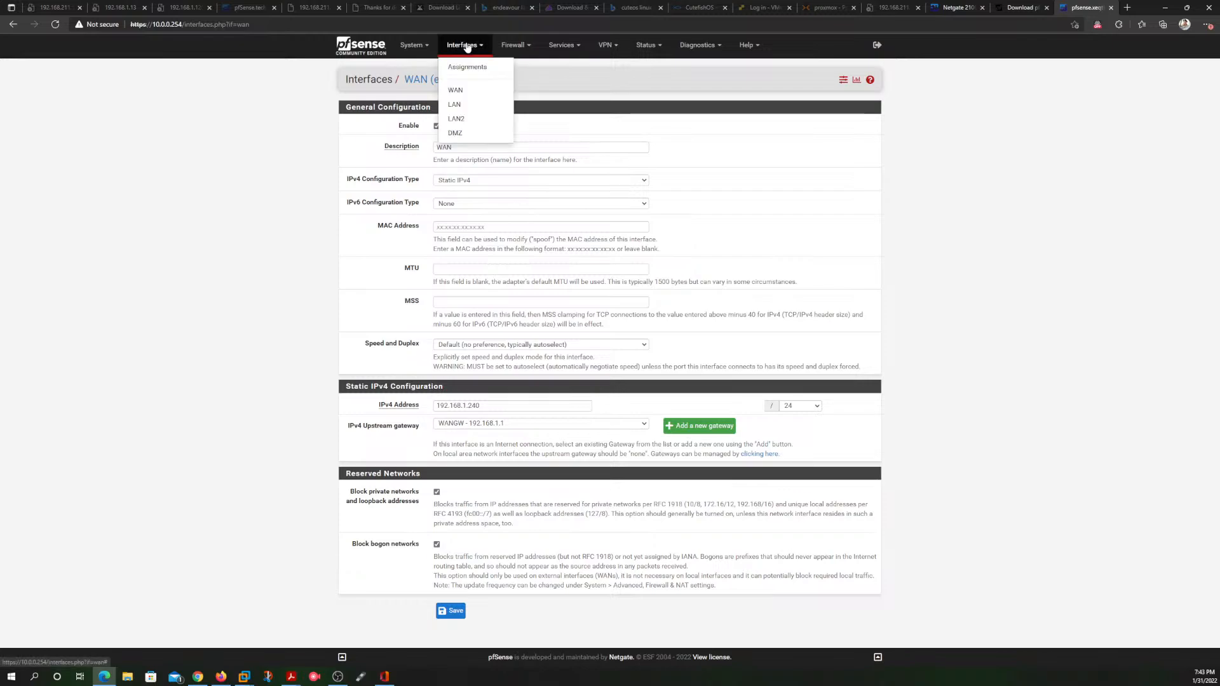
click(460, 105)
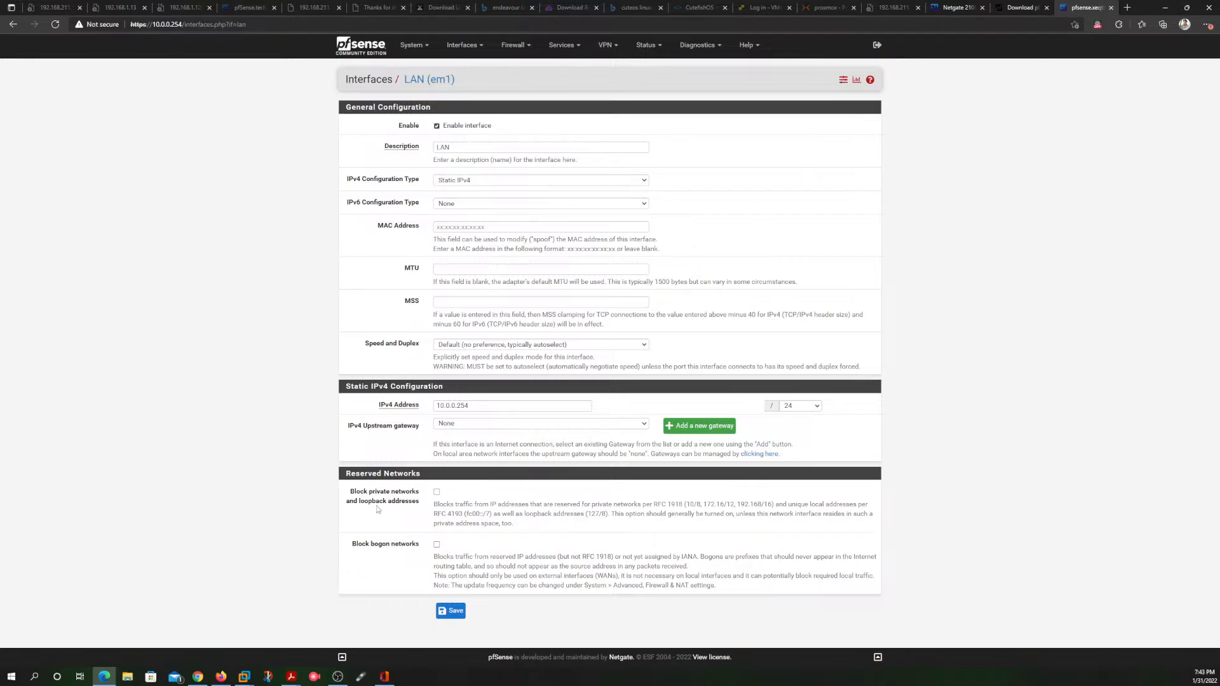
Step: Switch to the pfSense console in VMware Workstation and set the LAN interface's IPv4 address to 10.0.0.254
mouse_move(244, 676)
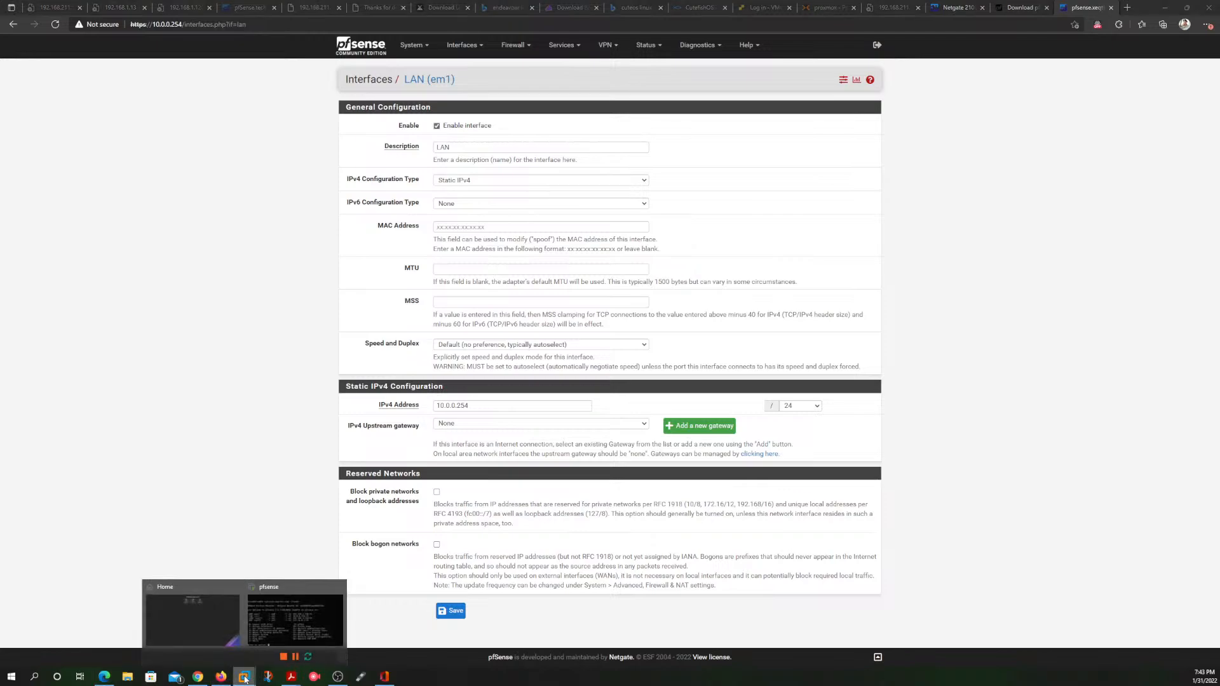
click(294, 610)
click(472, 374)
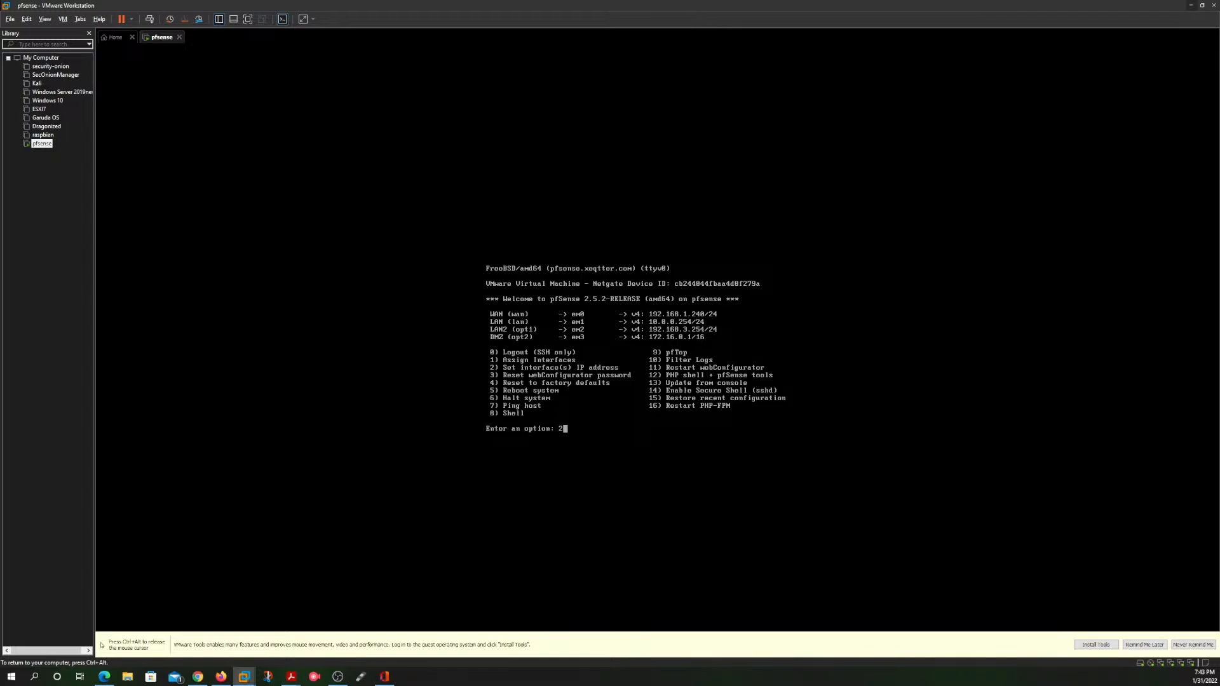
key(Return)
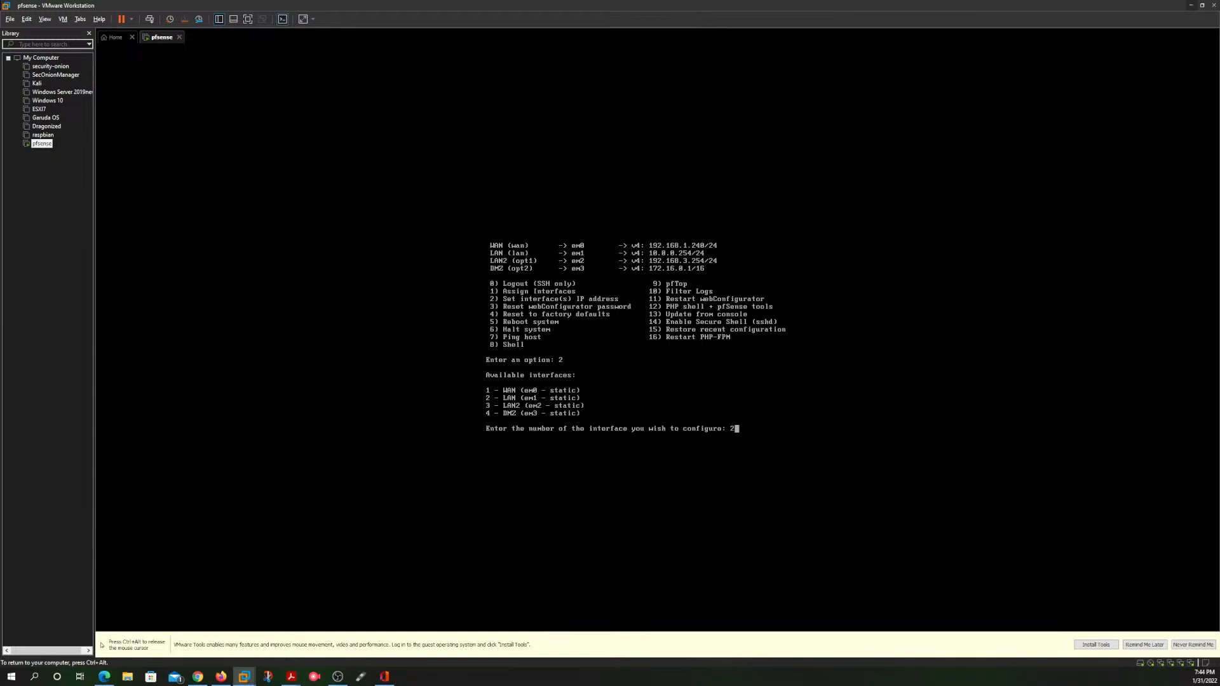
key(Return)
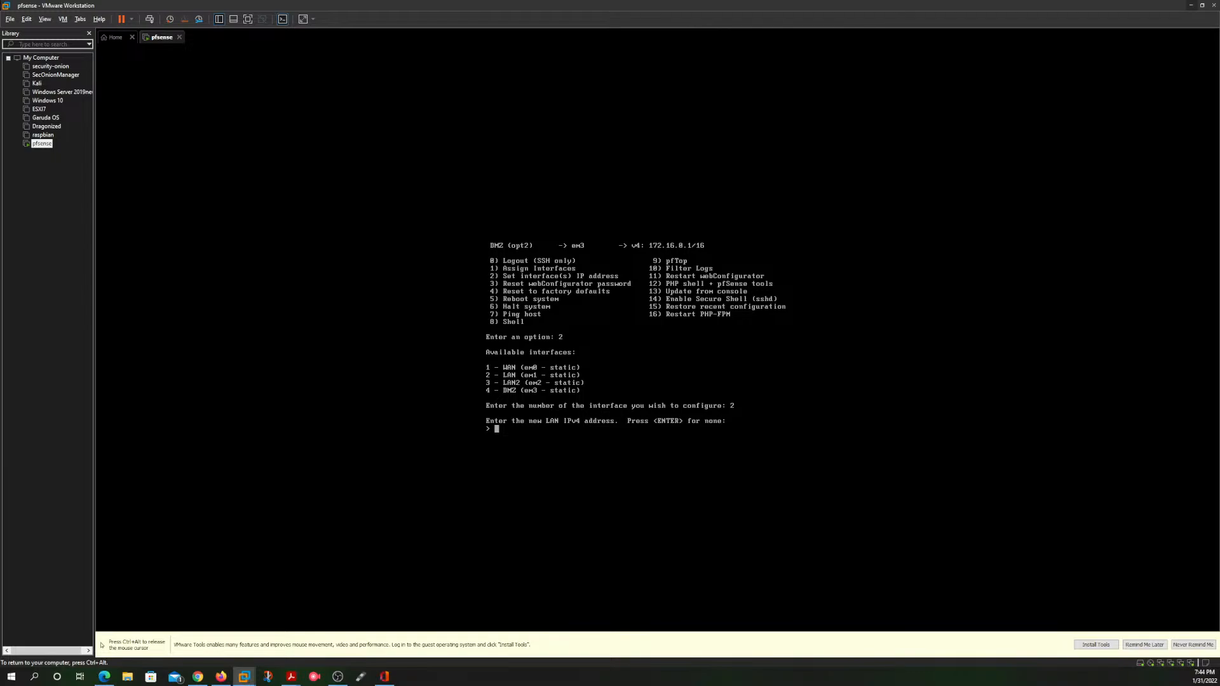
text(10.)
text(.0.254)
key(Return)
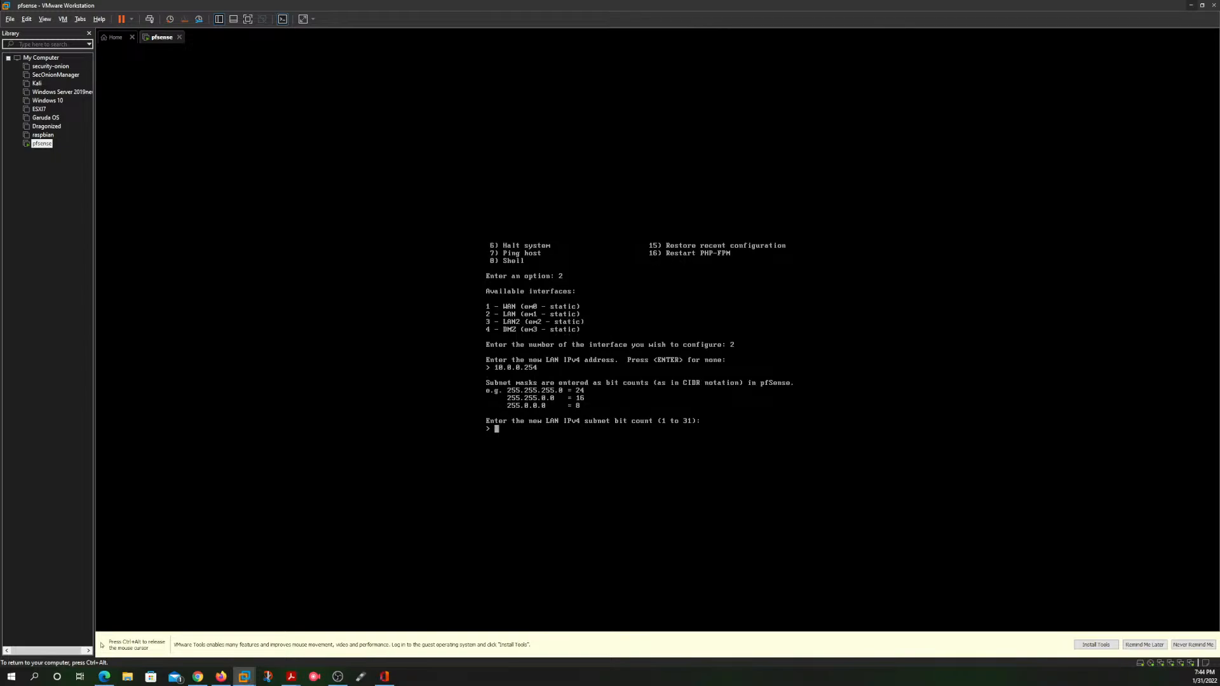
Step: Give the LAN a 24-bit IPv4 subnet, with no upstream gateway and no IPv6 address
text(24)
key(Return)
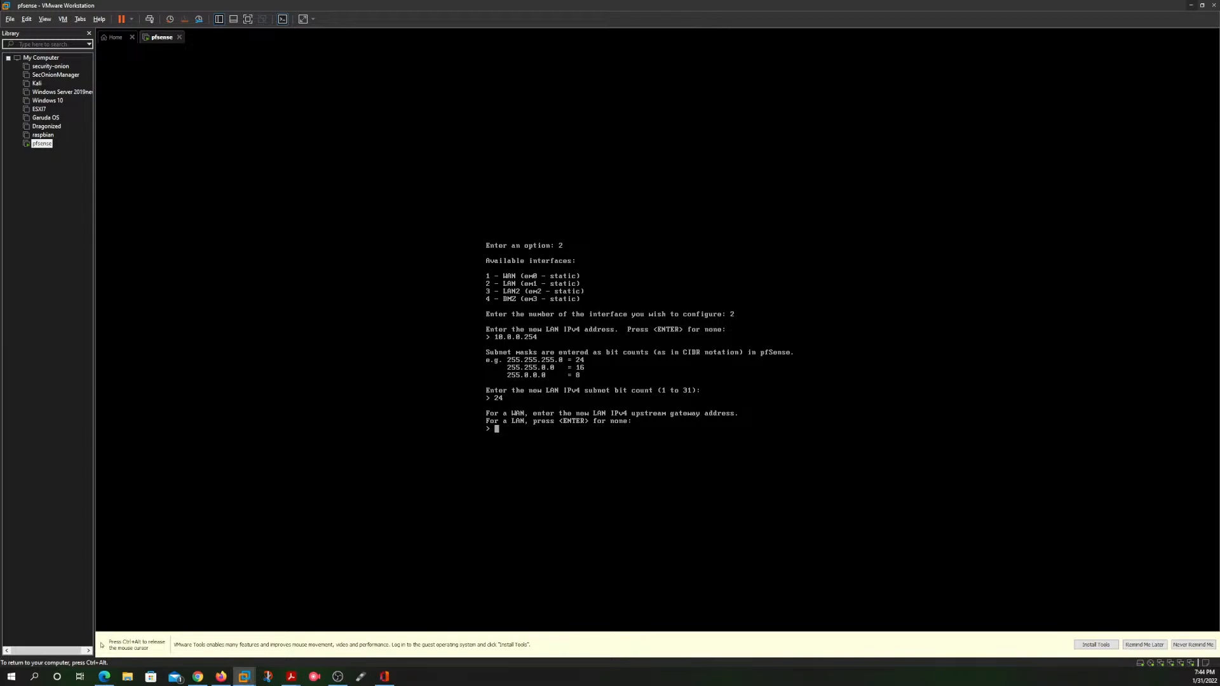
key(Return)
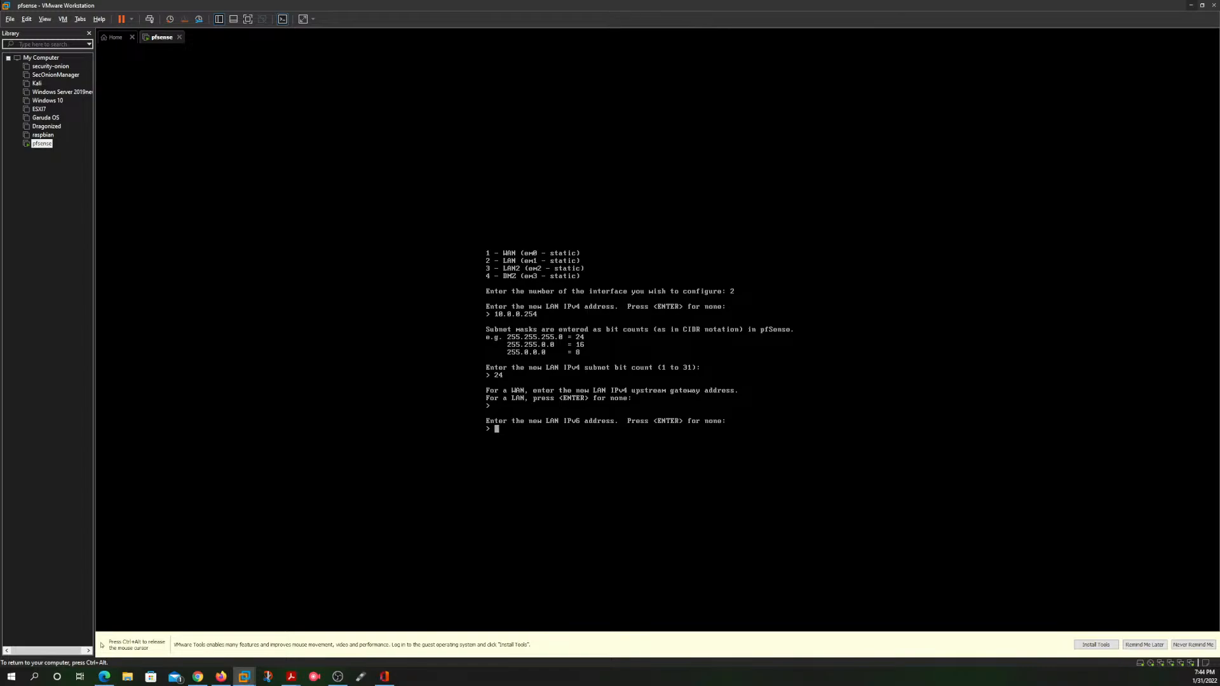
key(Return)
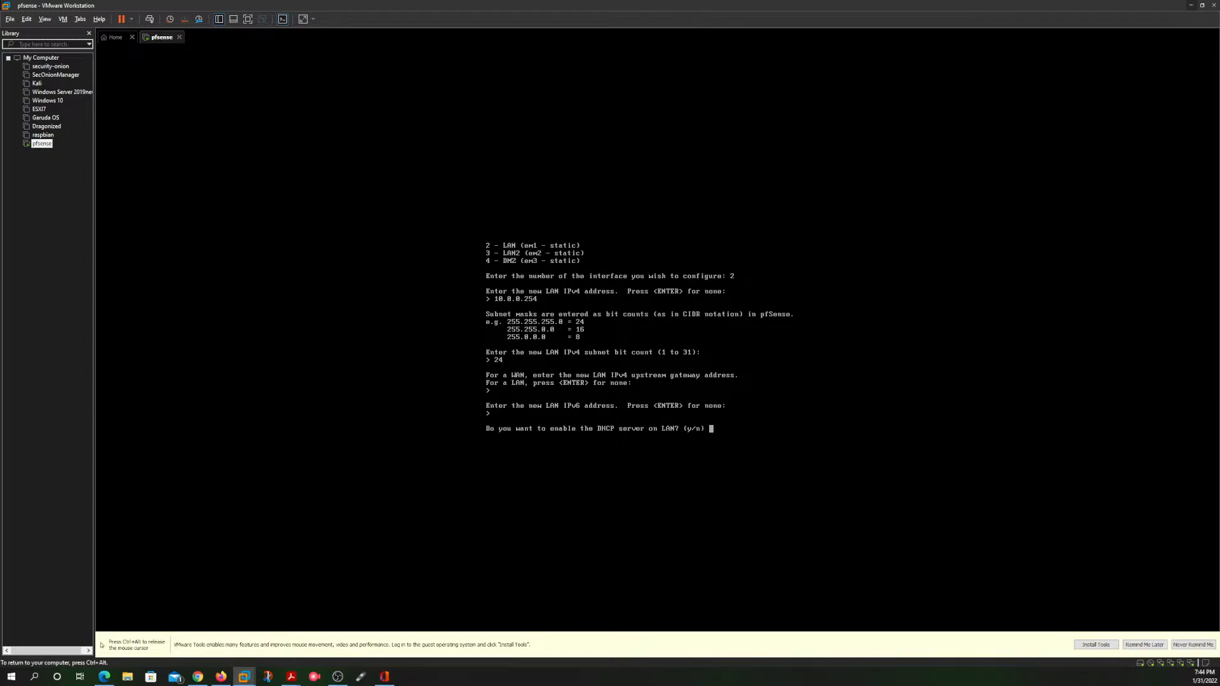
Step: Enable the DHCP server on LAN and set the client range's start address to 10.0.0.10
text(y)
key(Return)
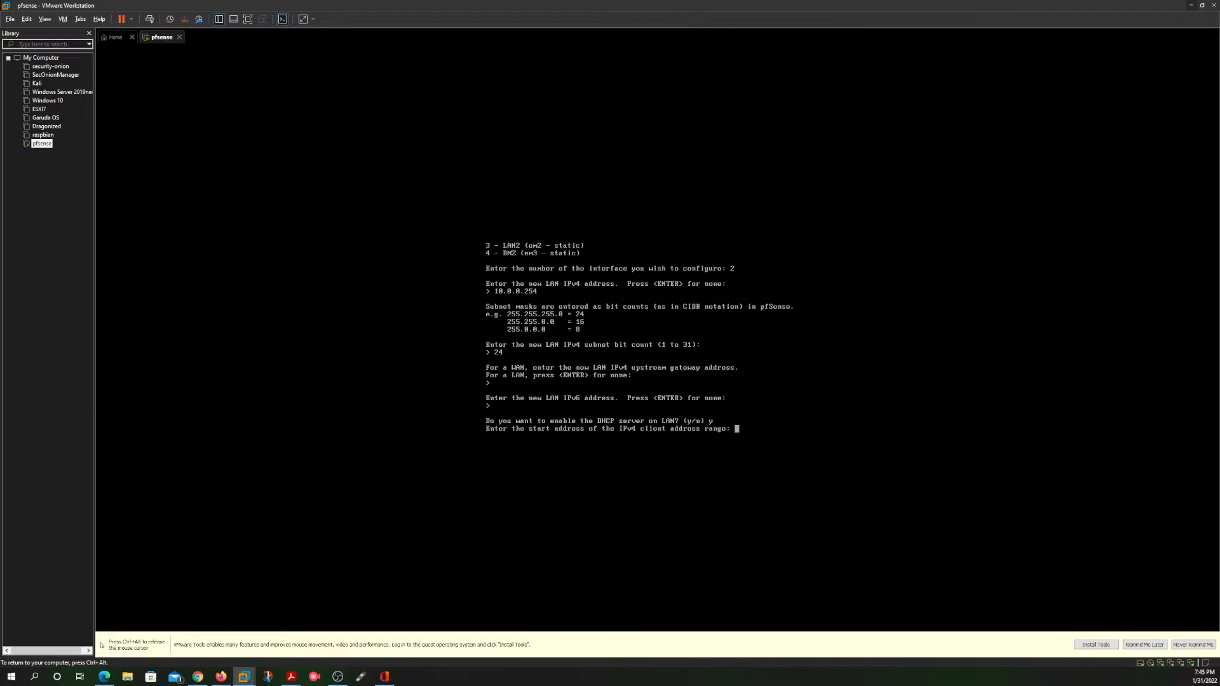
text(10.0.0)
text(;1.)
key(BackSpace)
key(BackSpace)
key(BackSpace)
text(.10)
text(-10.0.0.)
text(24)
key(BackSpace)
key(BackSpace)
key(BackSpace)
key(BackSpace)
key(BackSpace)
key(BackSpace)
key(Return)
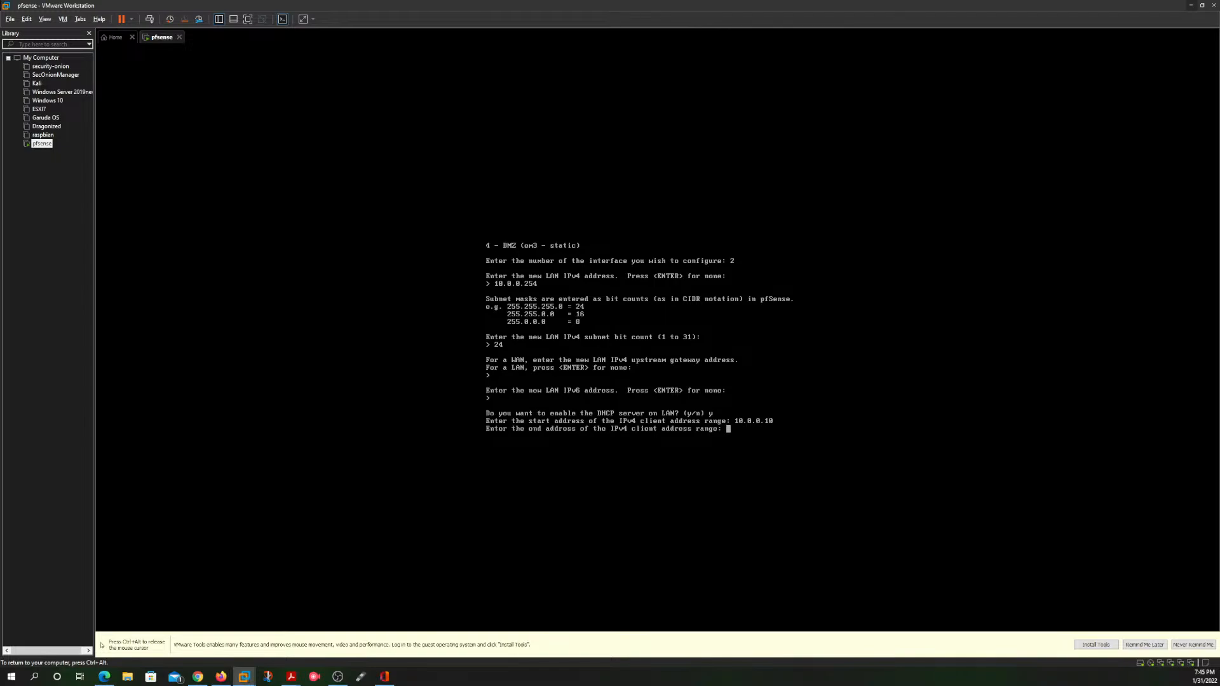
Step: Set the DHCP range's end address to 10.0.0.240, decline reverting the webConfigurator to HTTP, and return to the console menu
text(10.0.0.240)
key(Return)
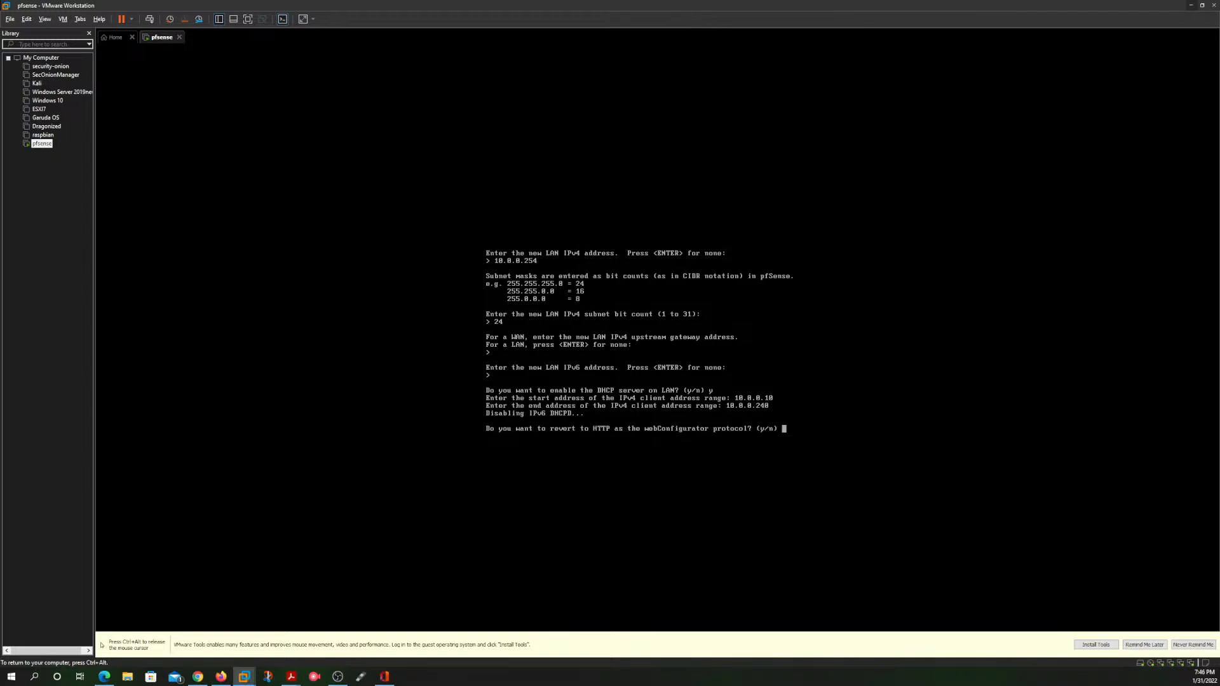
key(Return)
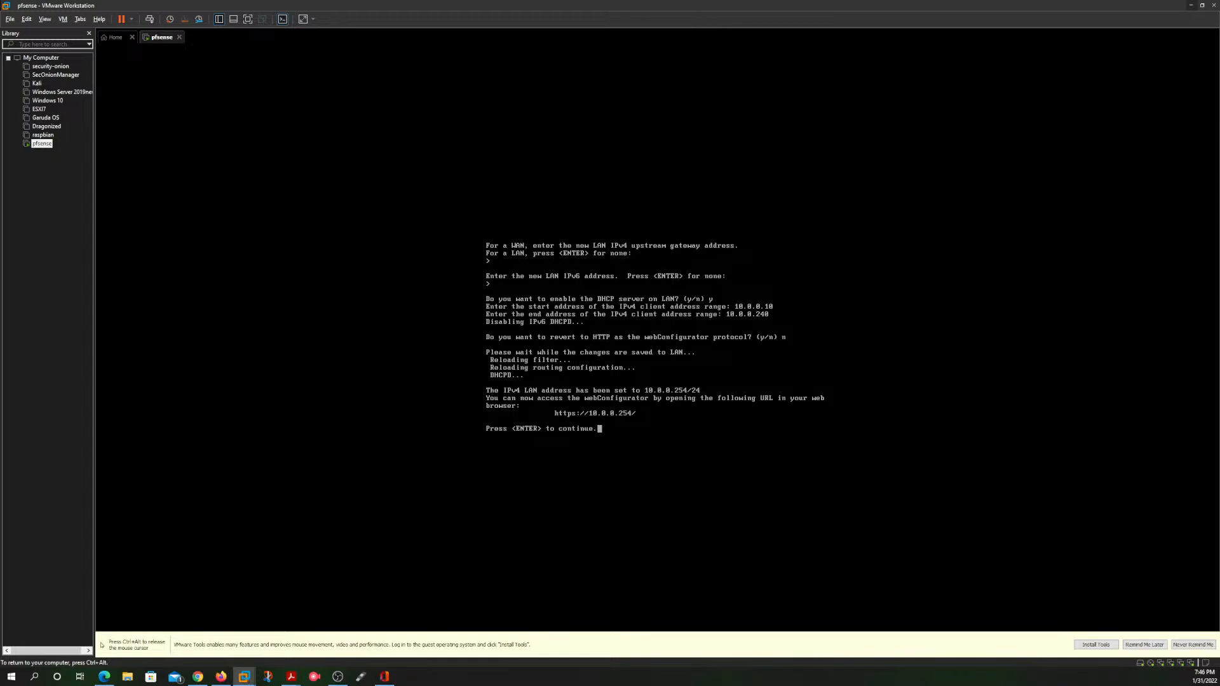
key(Return)
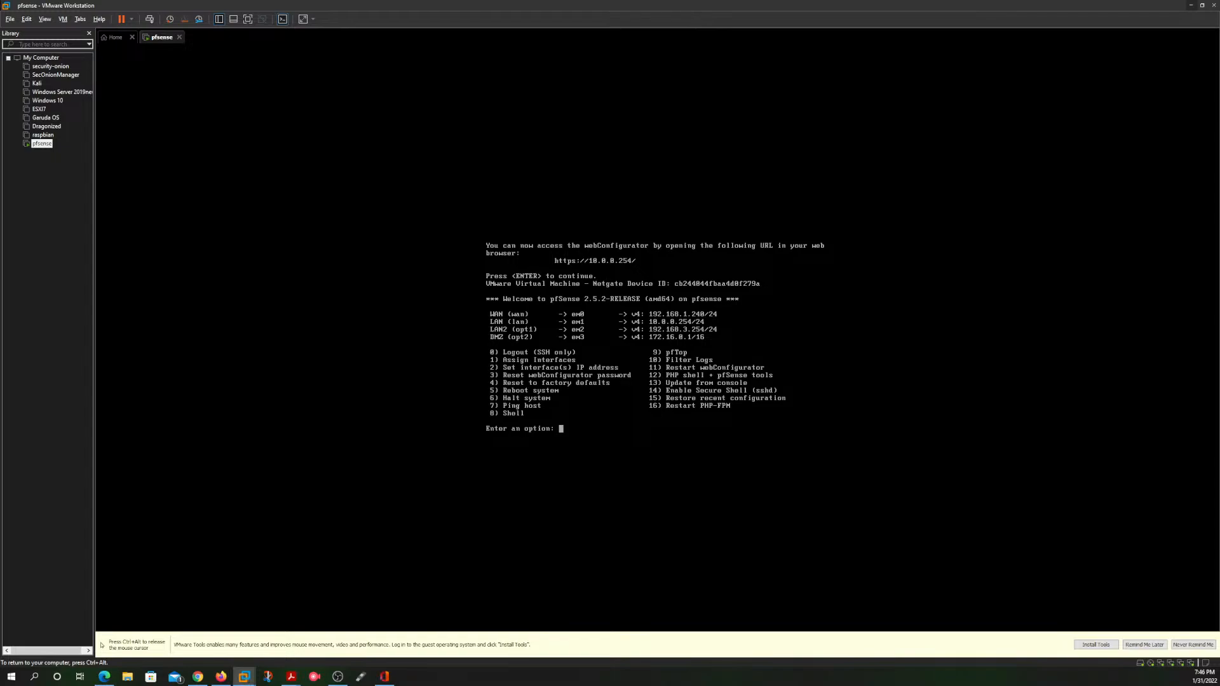
Step: Return to the pfSense page in the browser, reload it and request the dashboard
key(ctrl+alt)
click(1191, 5)
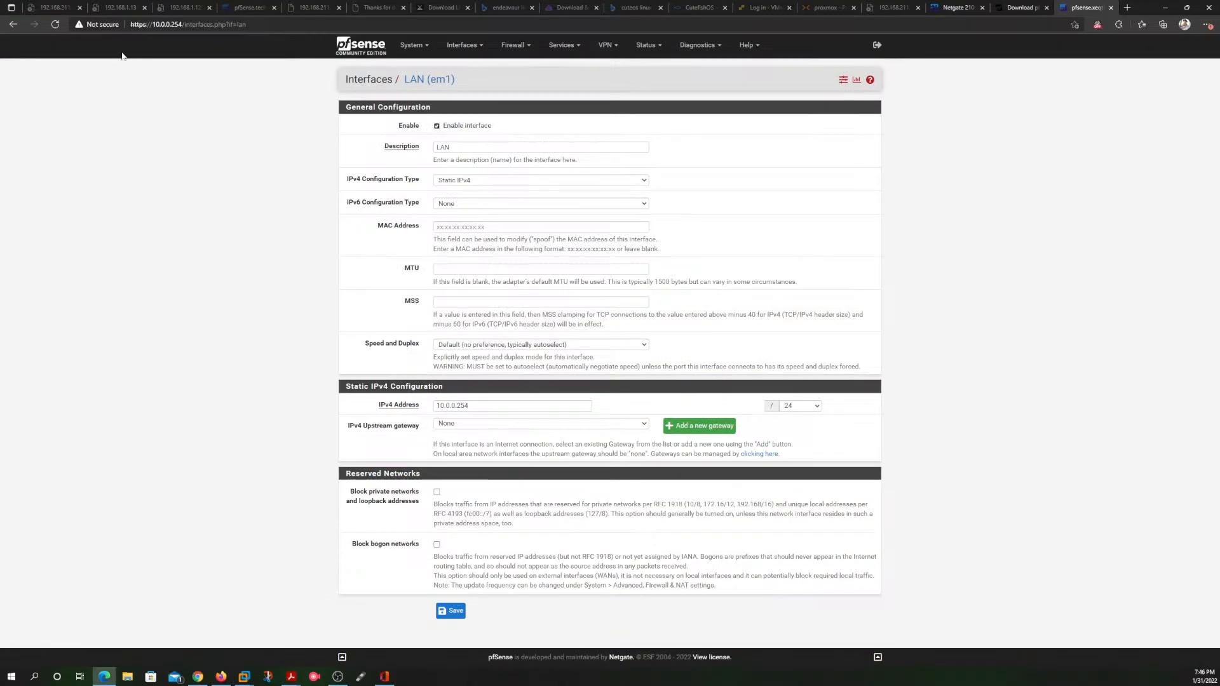
click(55, 24)
click(357, 49)
Step: Try to load the pfSense web interface at 10.0.0.254 in a new browser tab and check both pfSense tabs
click(1128, 8)
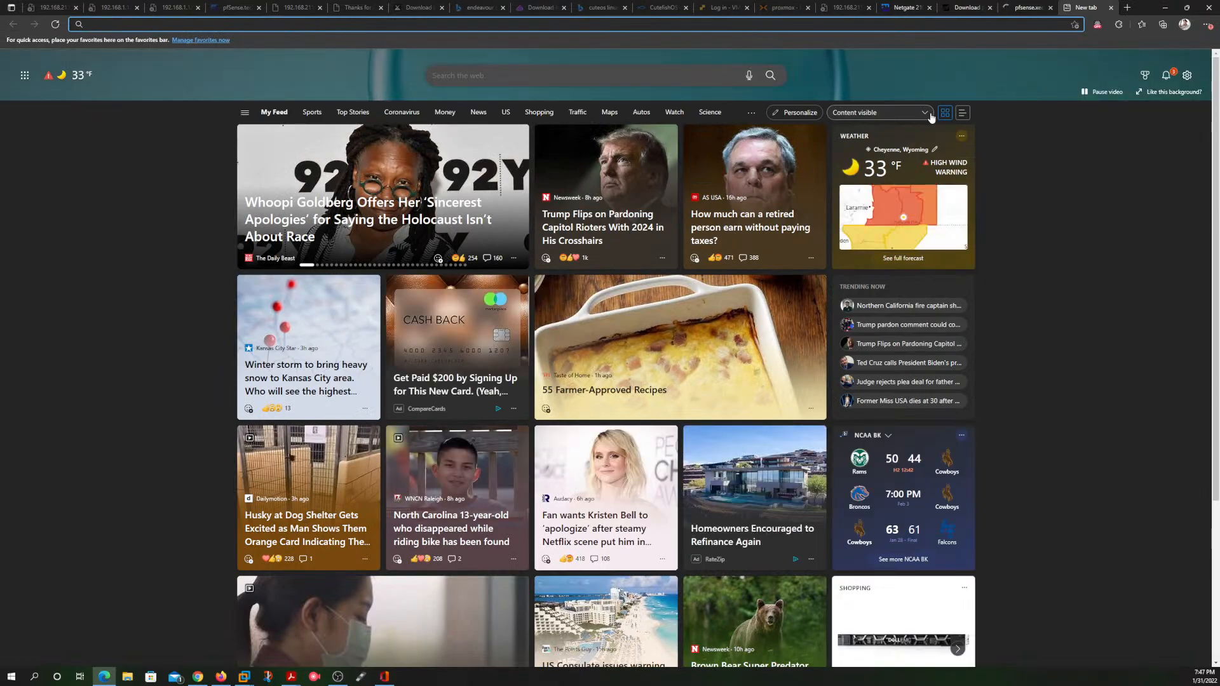
text(10.0.0.)
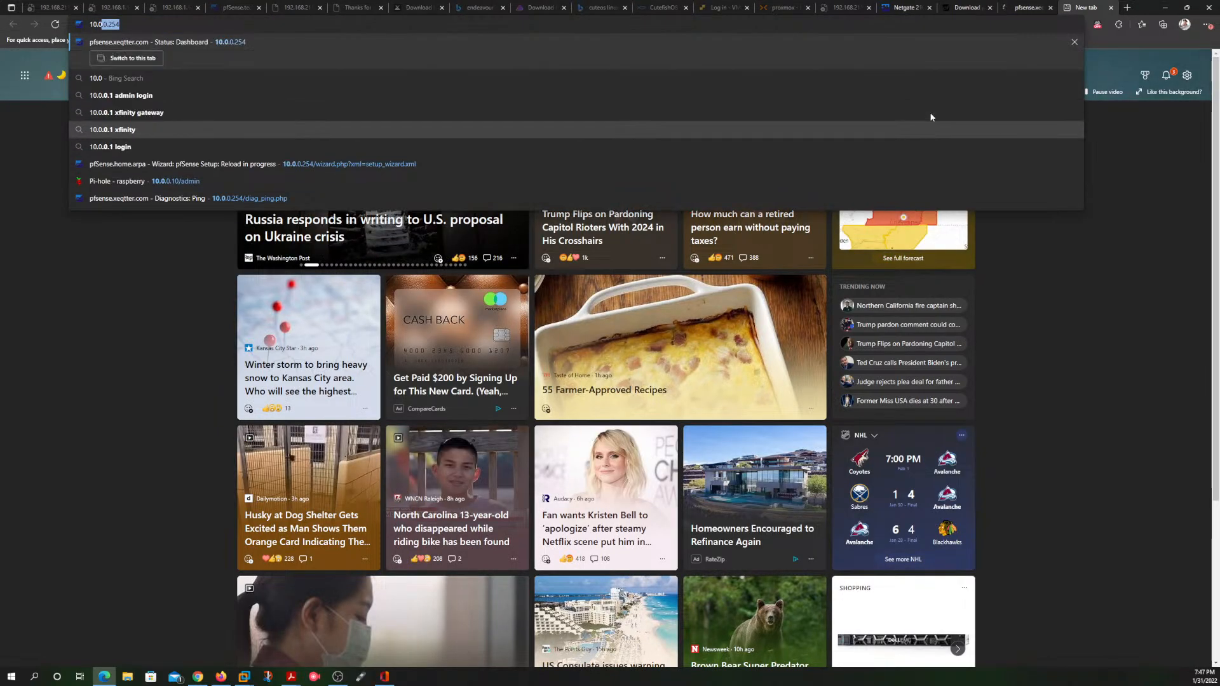
text(254)
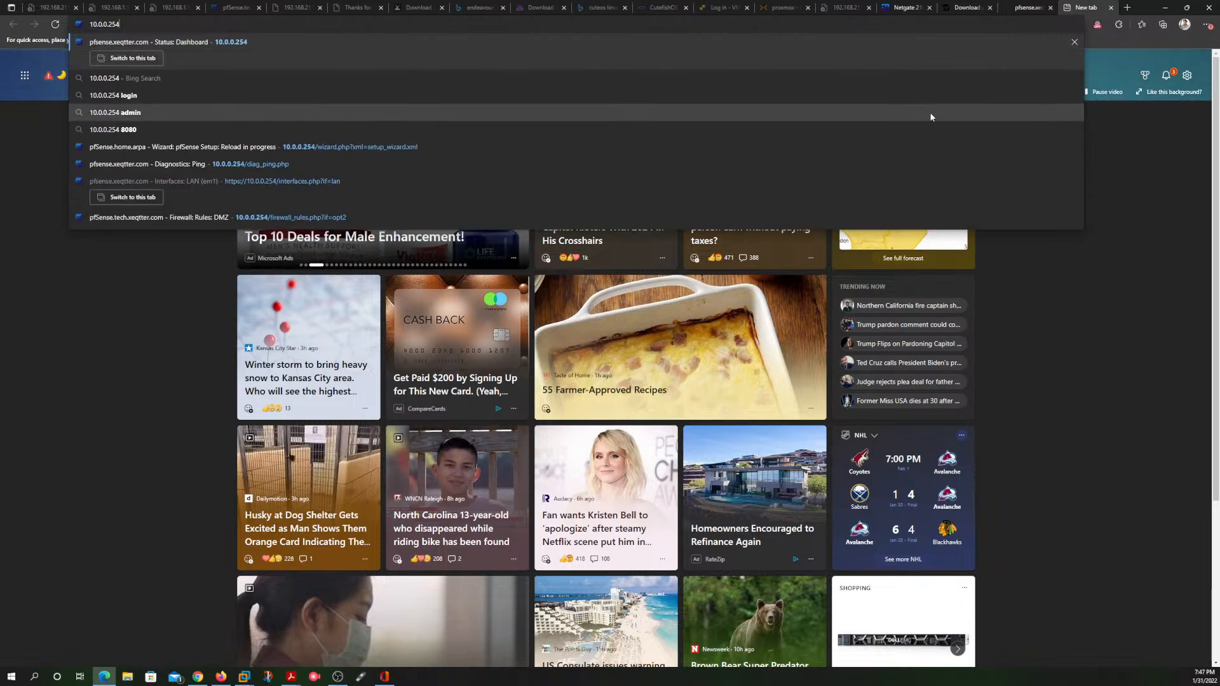
key(Return)
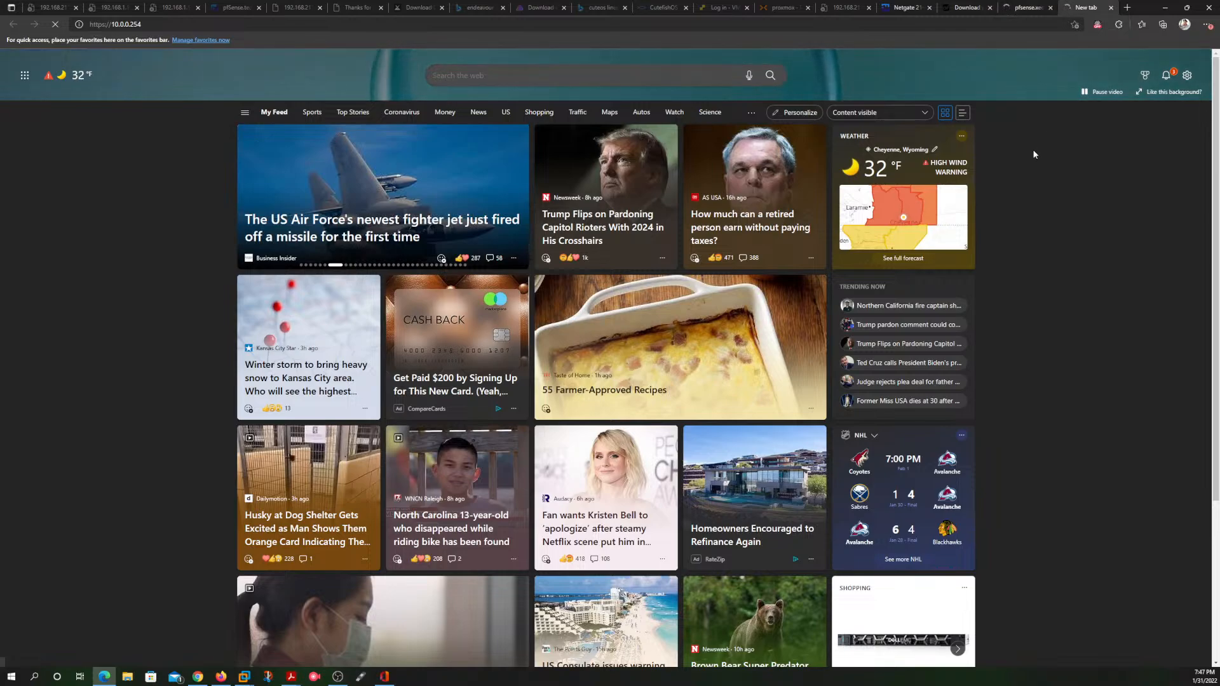
click(1027, 8)
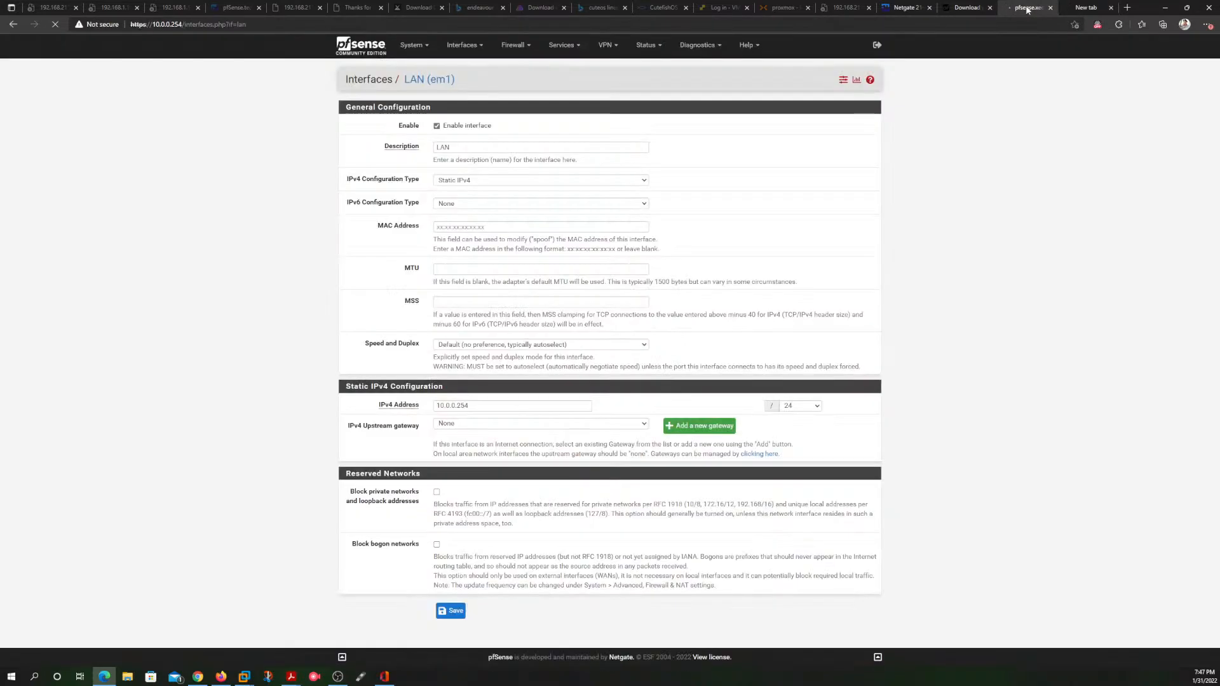
click(1082, 9)
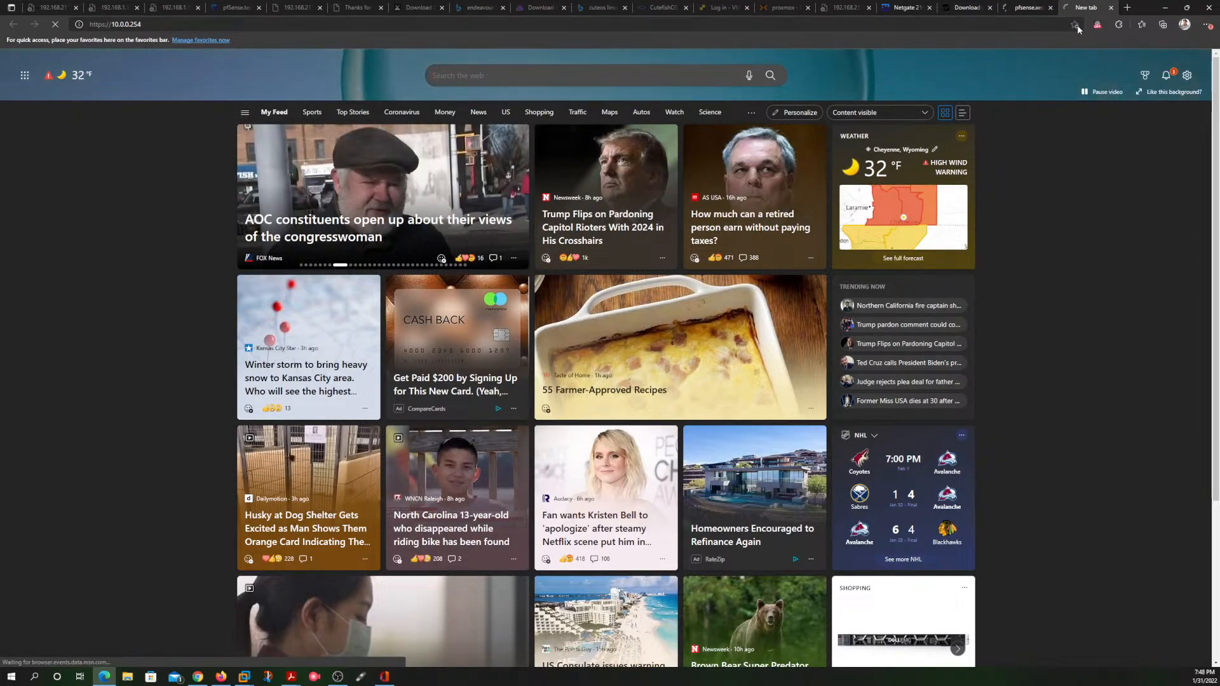
Step: Switch to the pfSense virtual machine in VMware Workstation and check the interface addresses in its console
click(1164, 8)
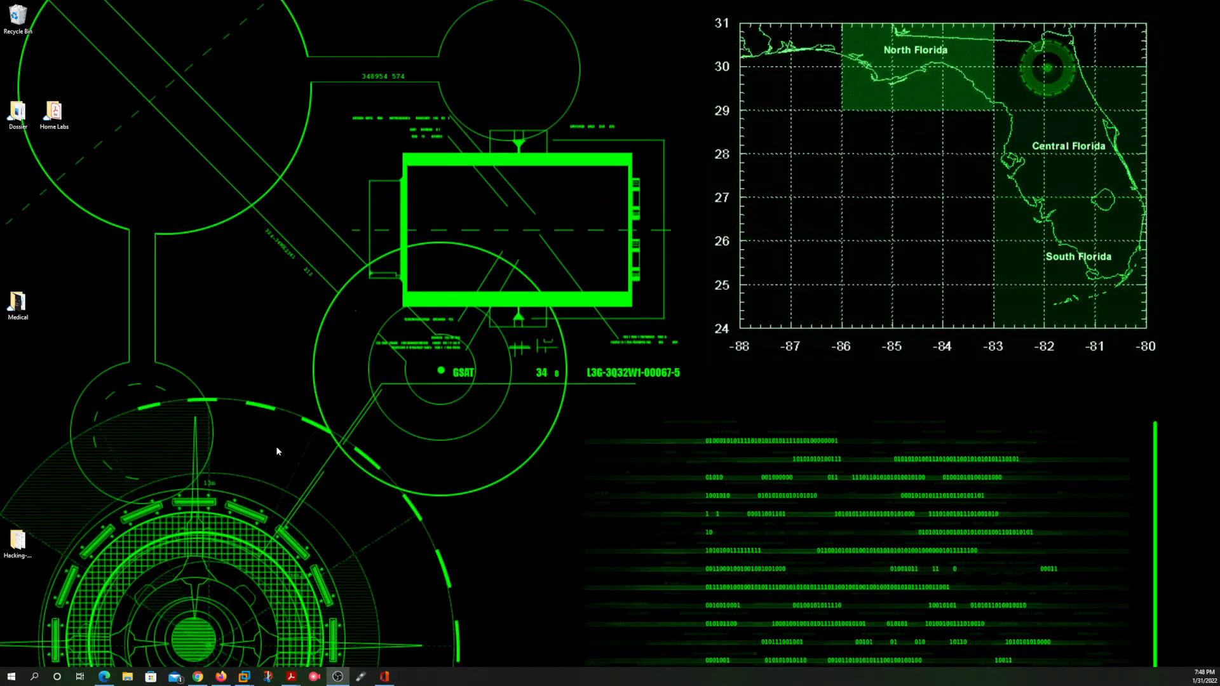
mouse_move(248, 672)
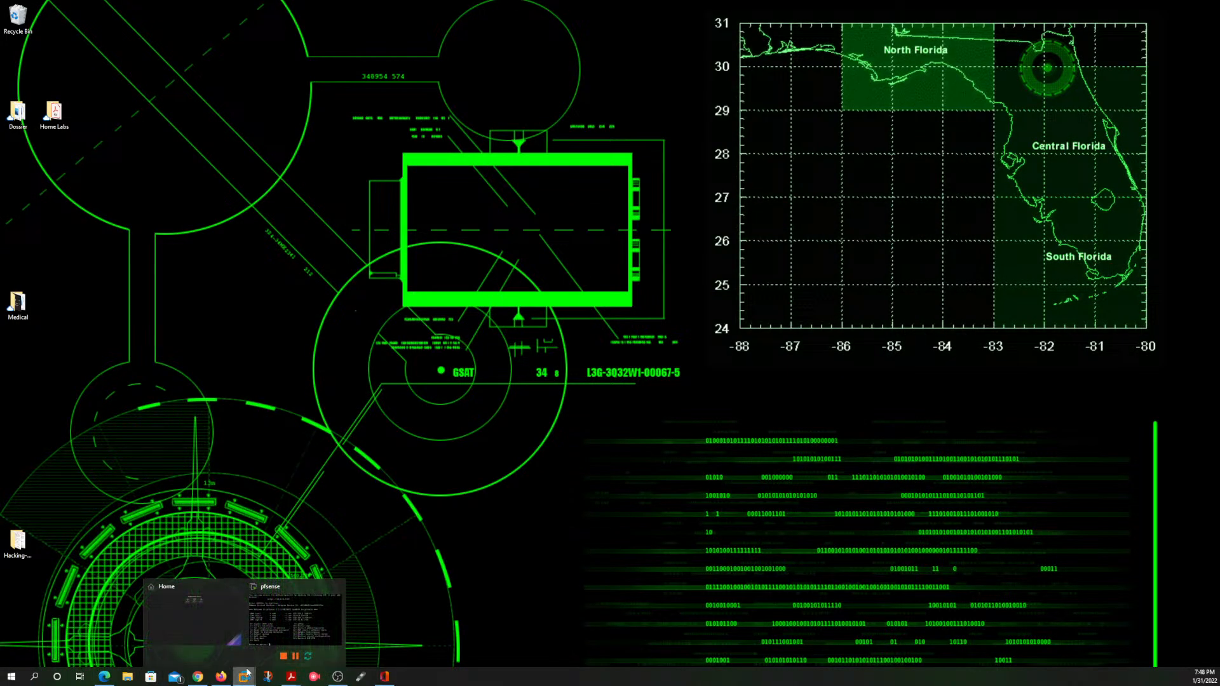
click(293, 601)
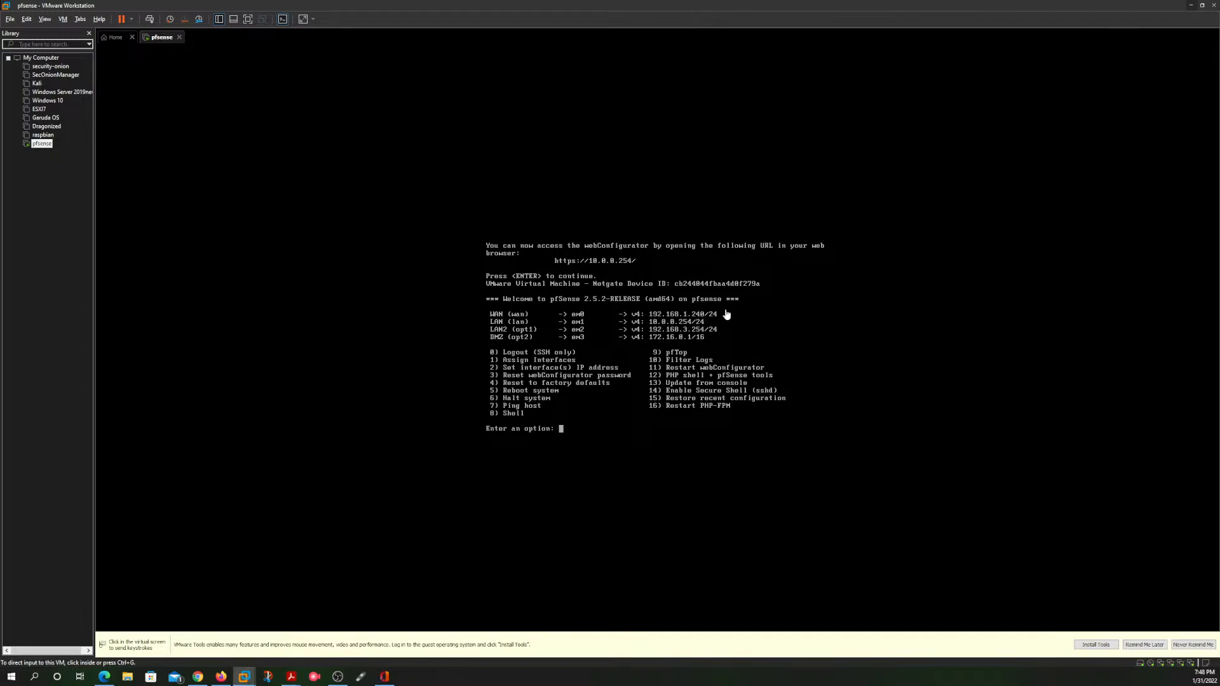
click(1192, 6)
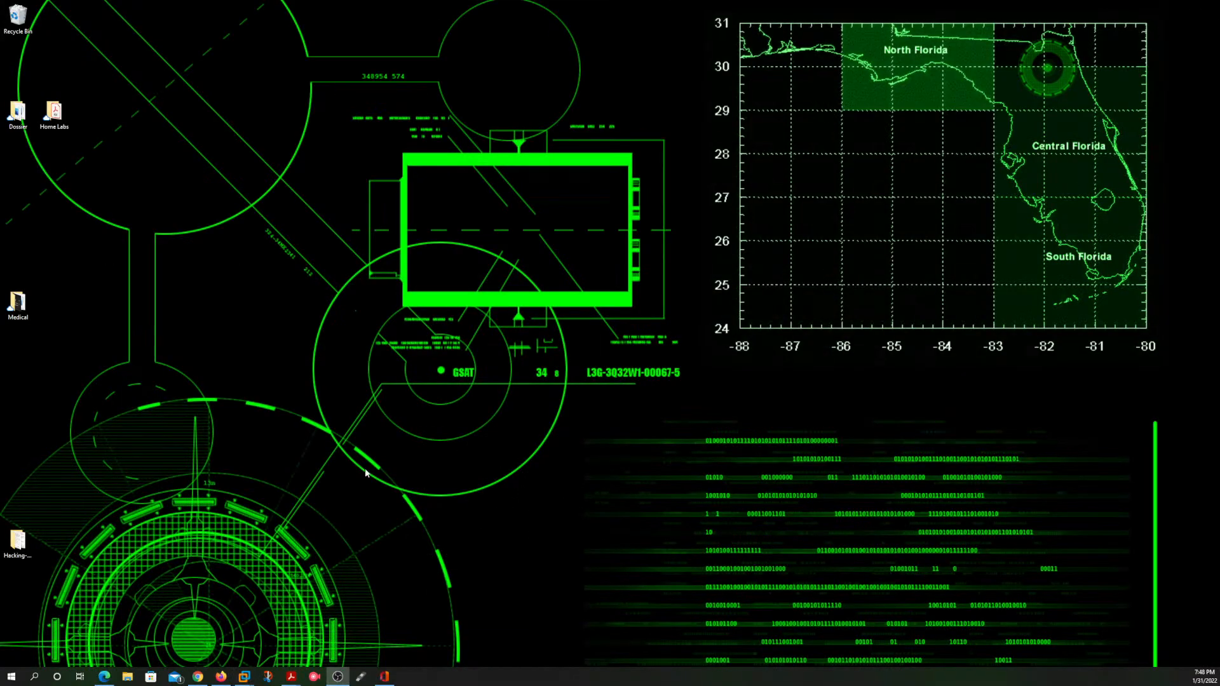
Step: Switch back to the browser's pfSense dashboard, check the pfSense download page, and close the new tab that is still loading
click(104, 676)
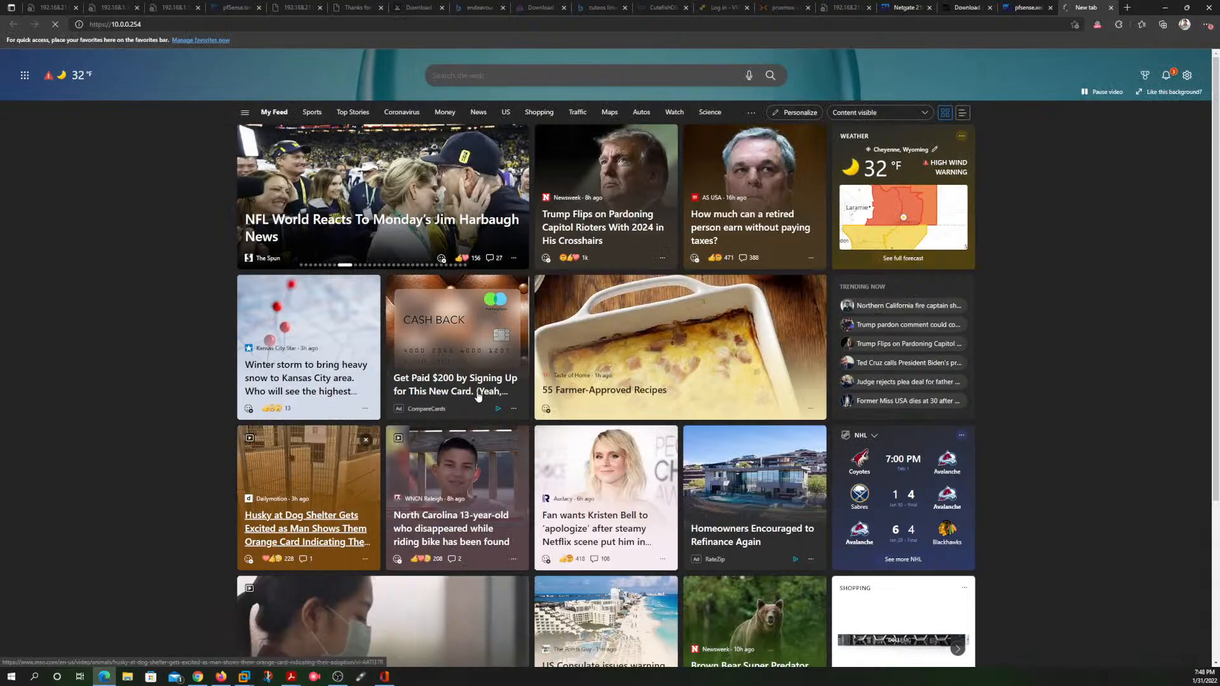
click(1024, 8)
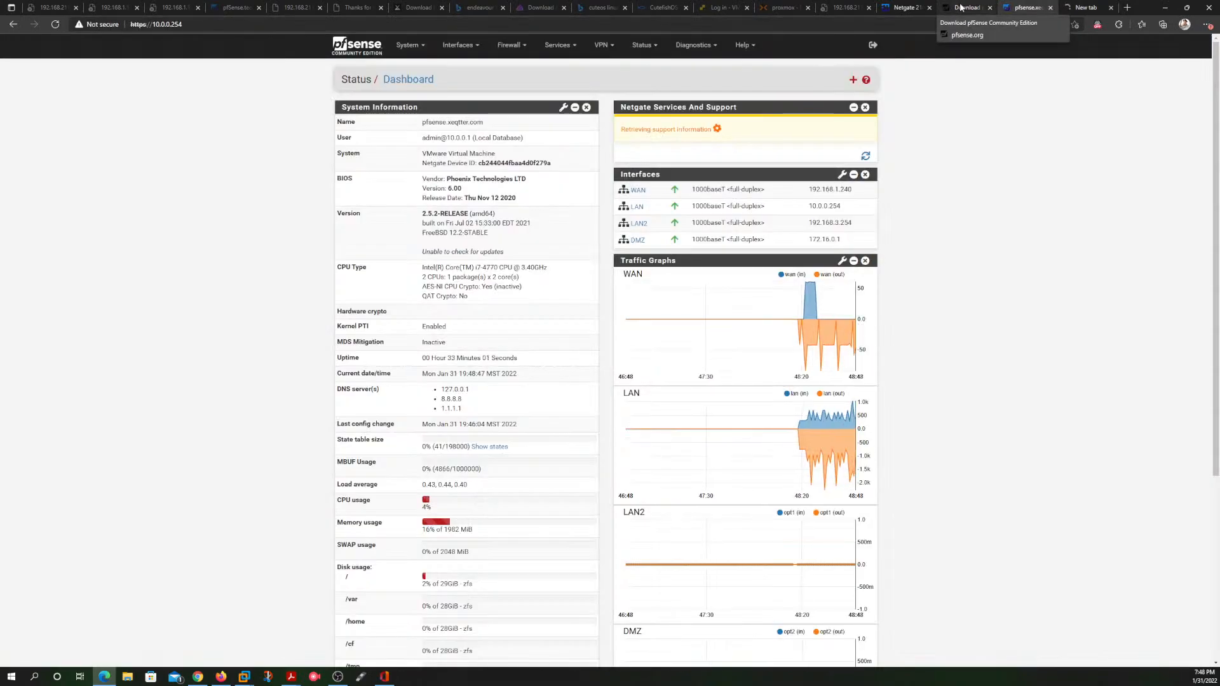
click(961, 9)
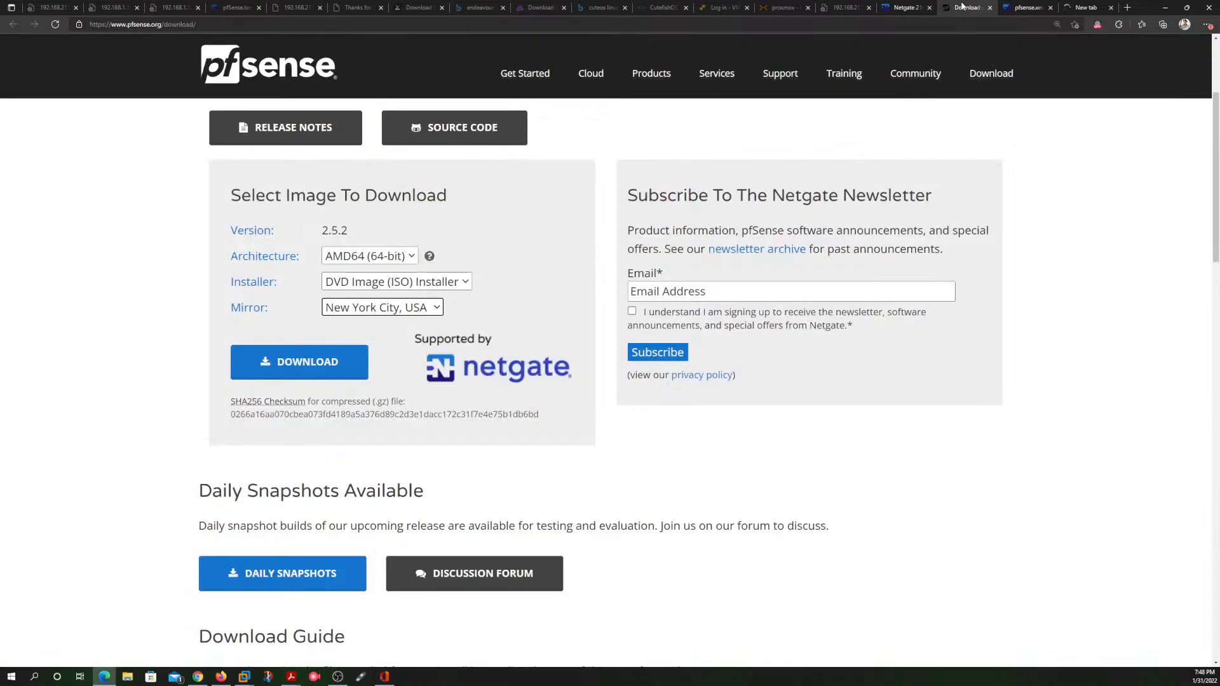
click(1029, 8)
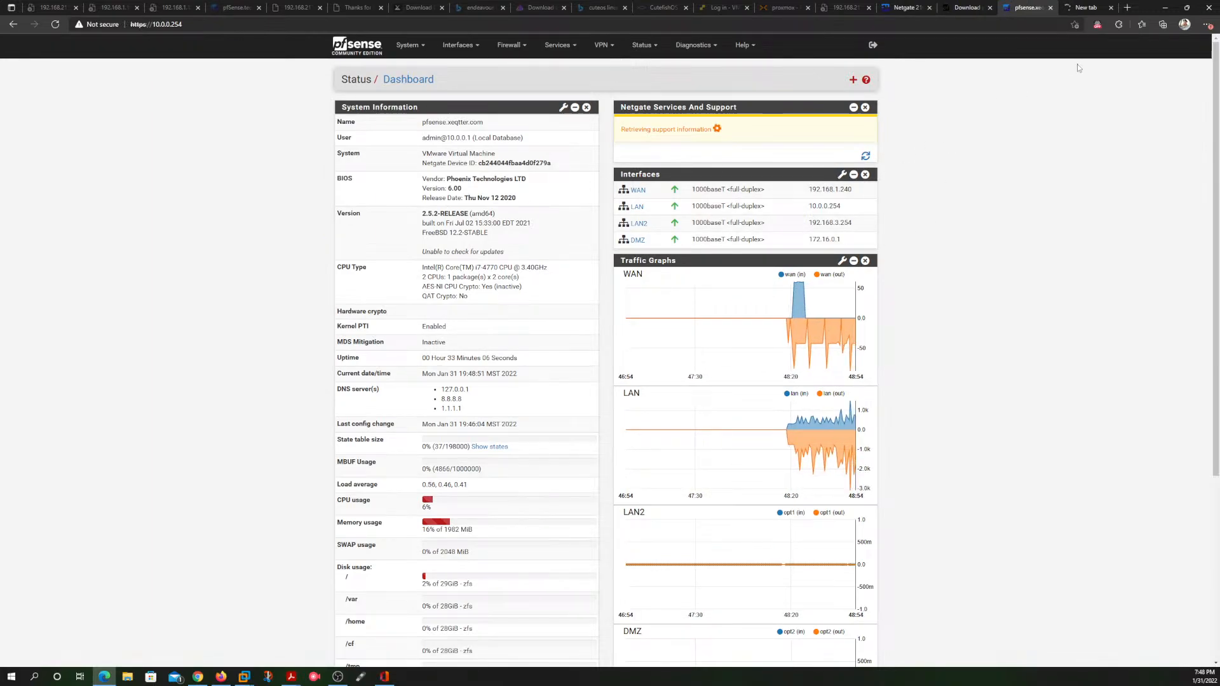
click(1112, 9)
Step: Review the dashboard's traffic graphs and interface list, and open the WAN interface's settings
scroll(910, 228, down, 5)
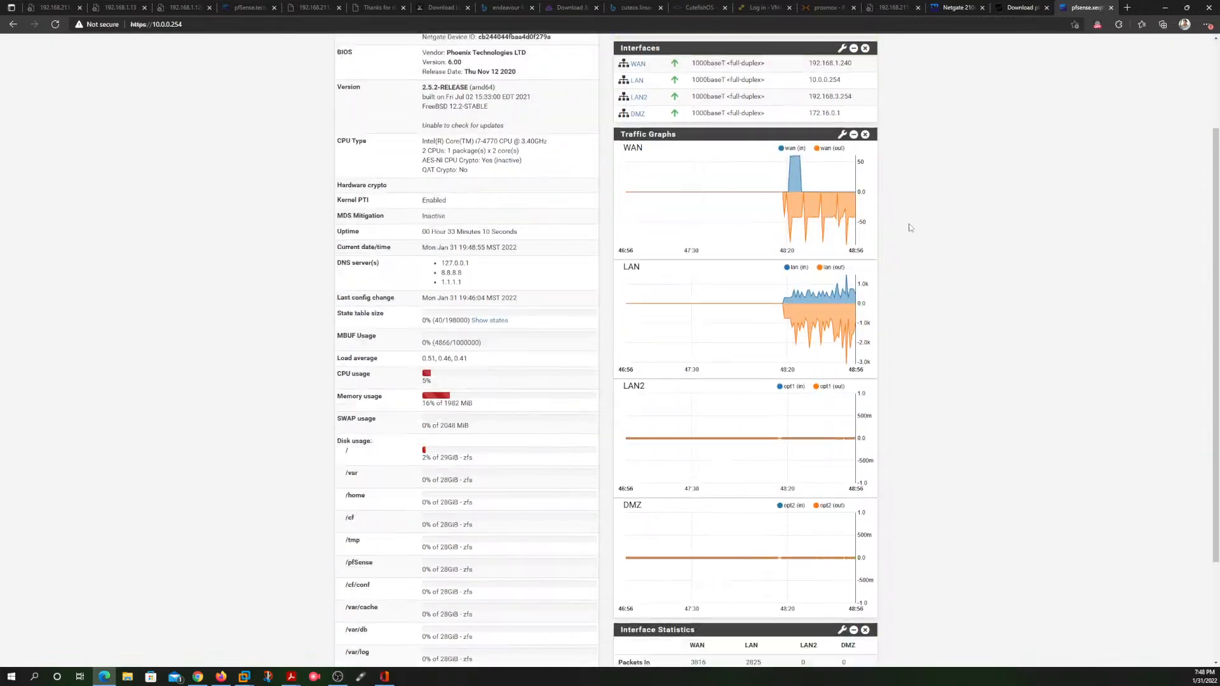
scroll(910, 228, up, 5)
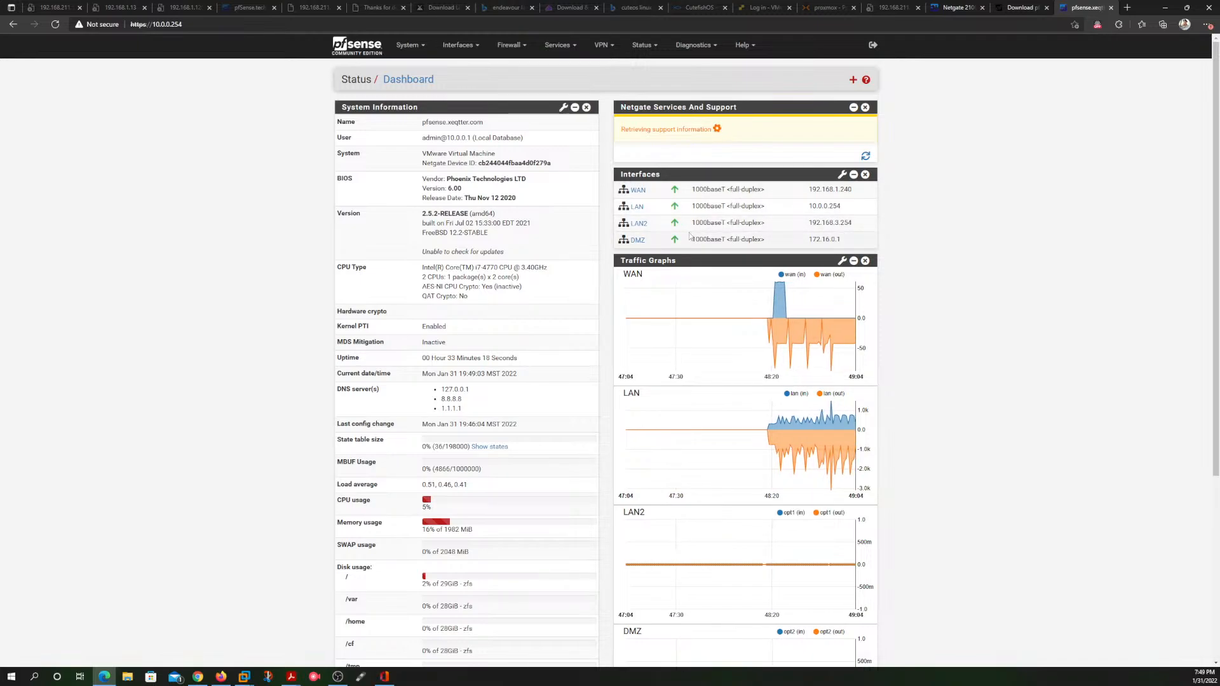
click(638, 190)
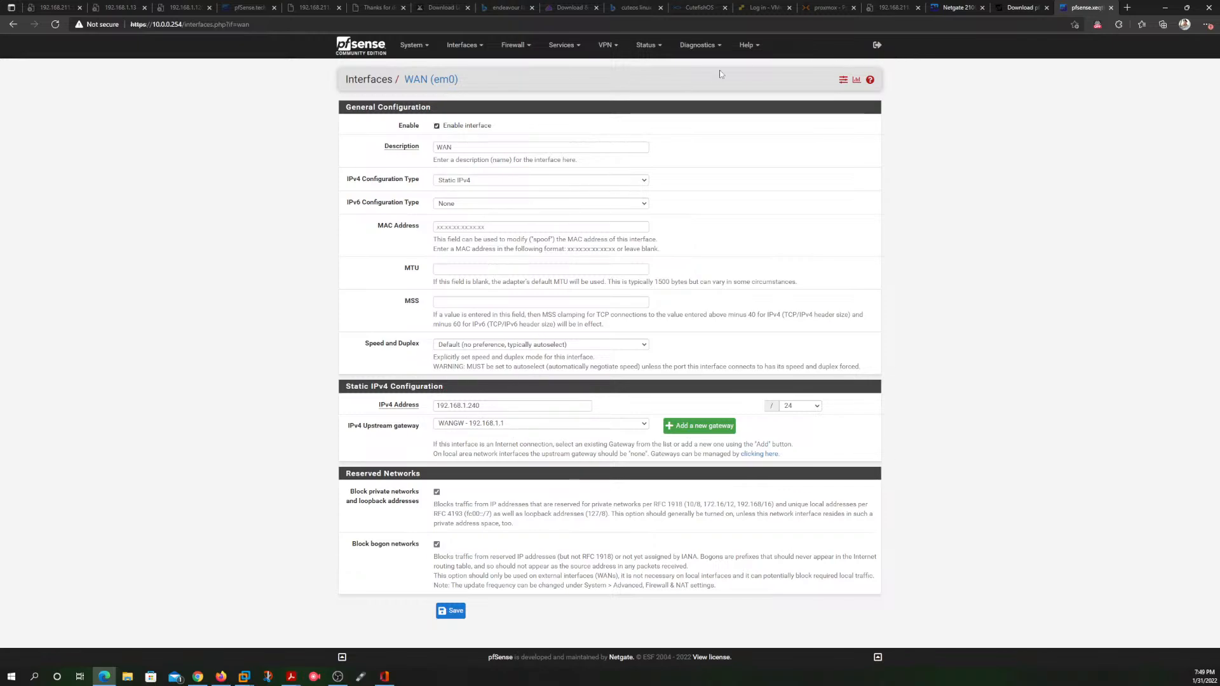
Step: Run a ping diagnostic to google.com over IPv4 with WAN as the source address
click(698, 44)
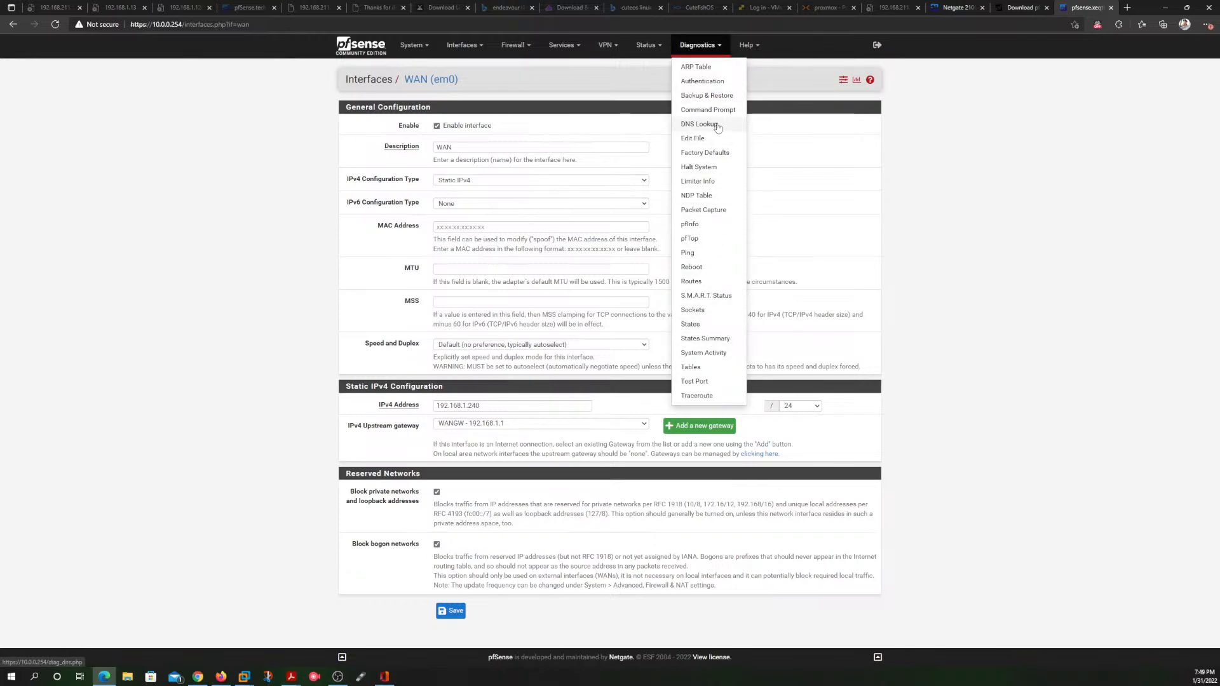
click(688, 253)
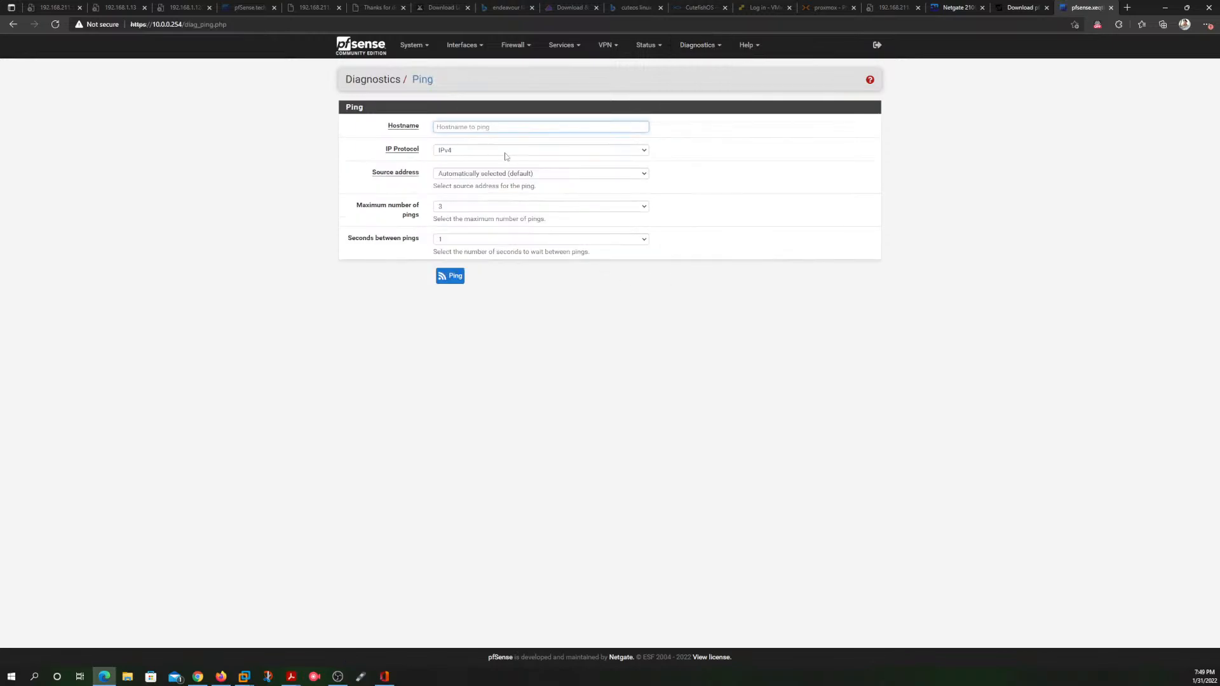
text(google.com)
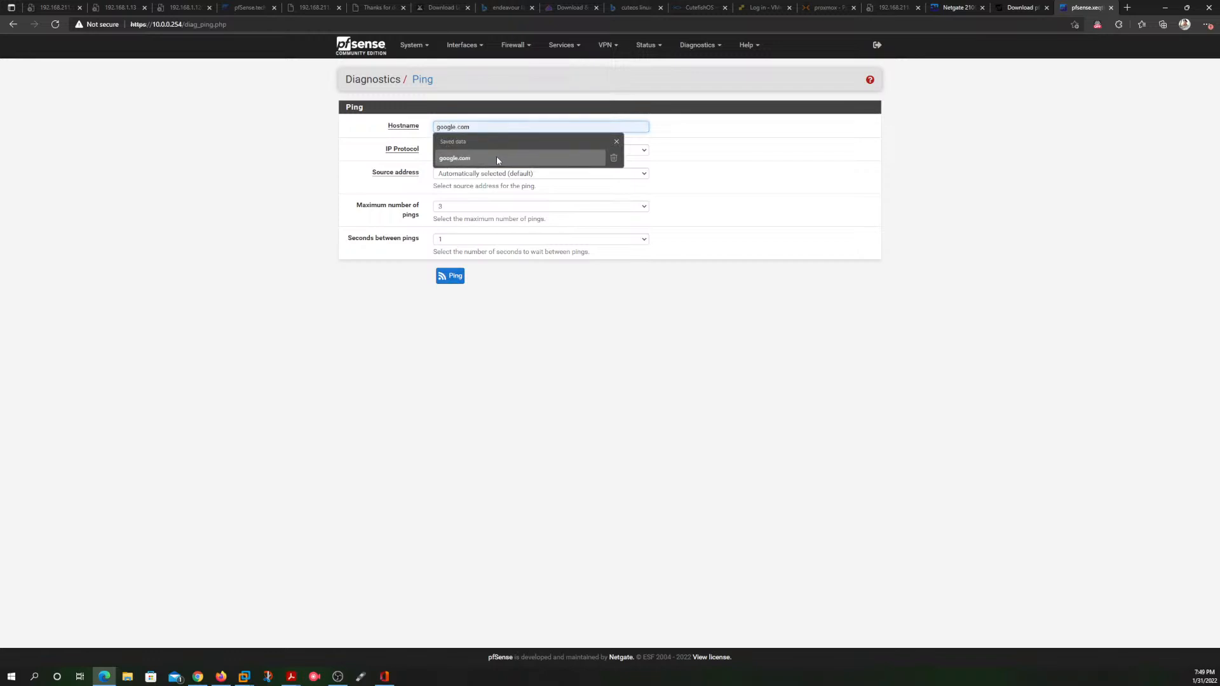
click(497, 159)
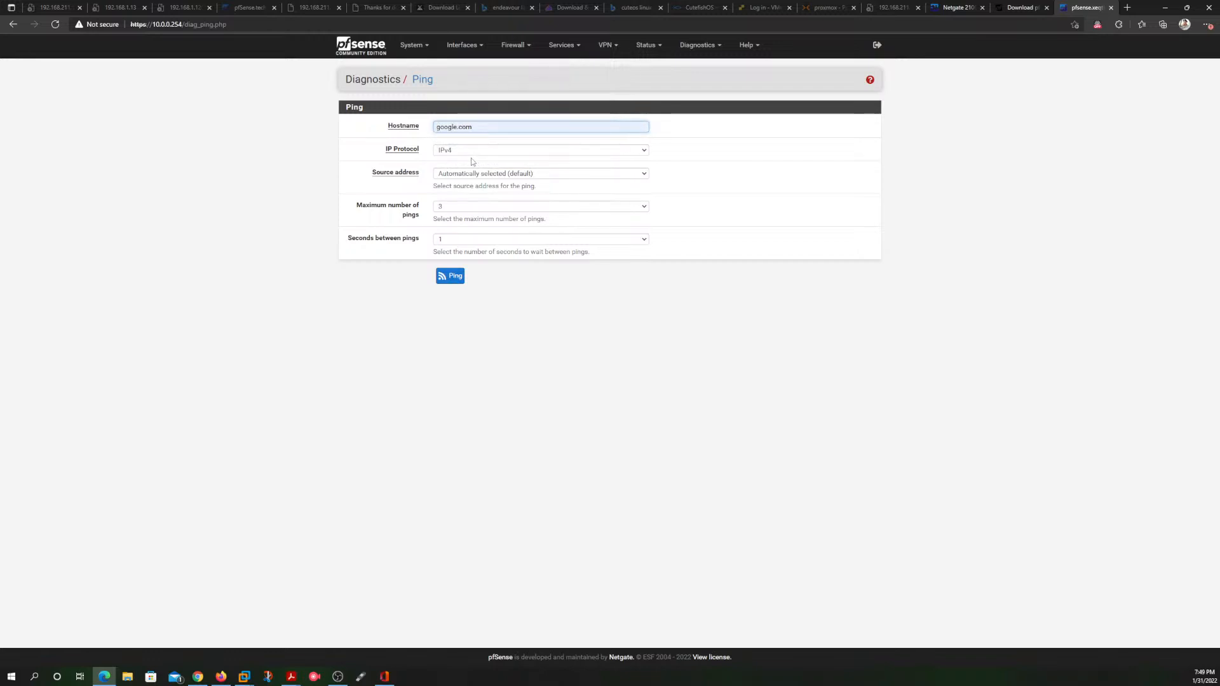
click(498, 175)
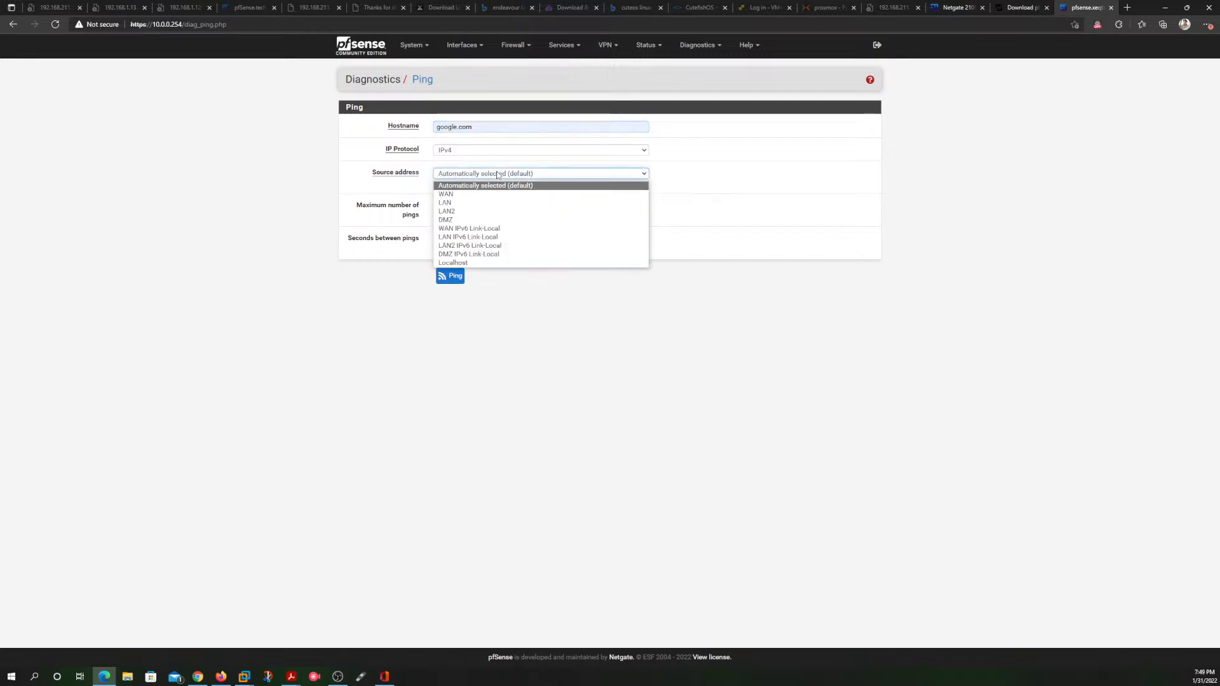
click(486, 194)
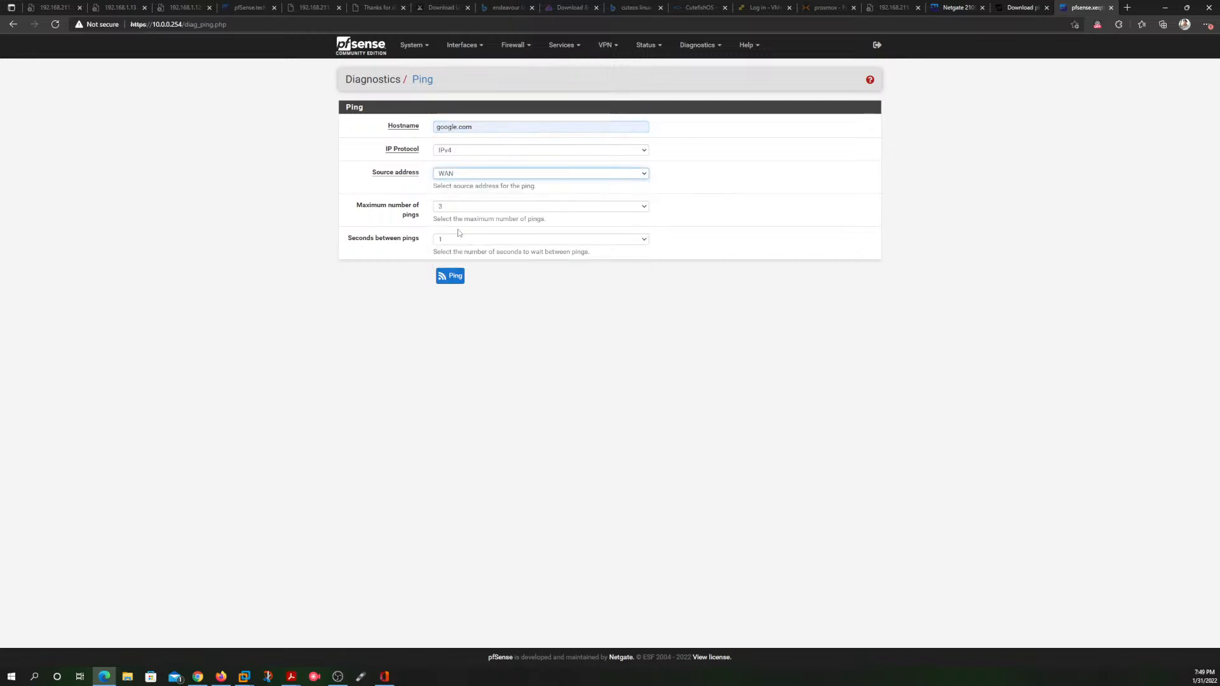
click(450, 276)
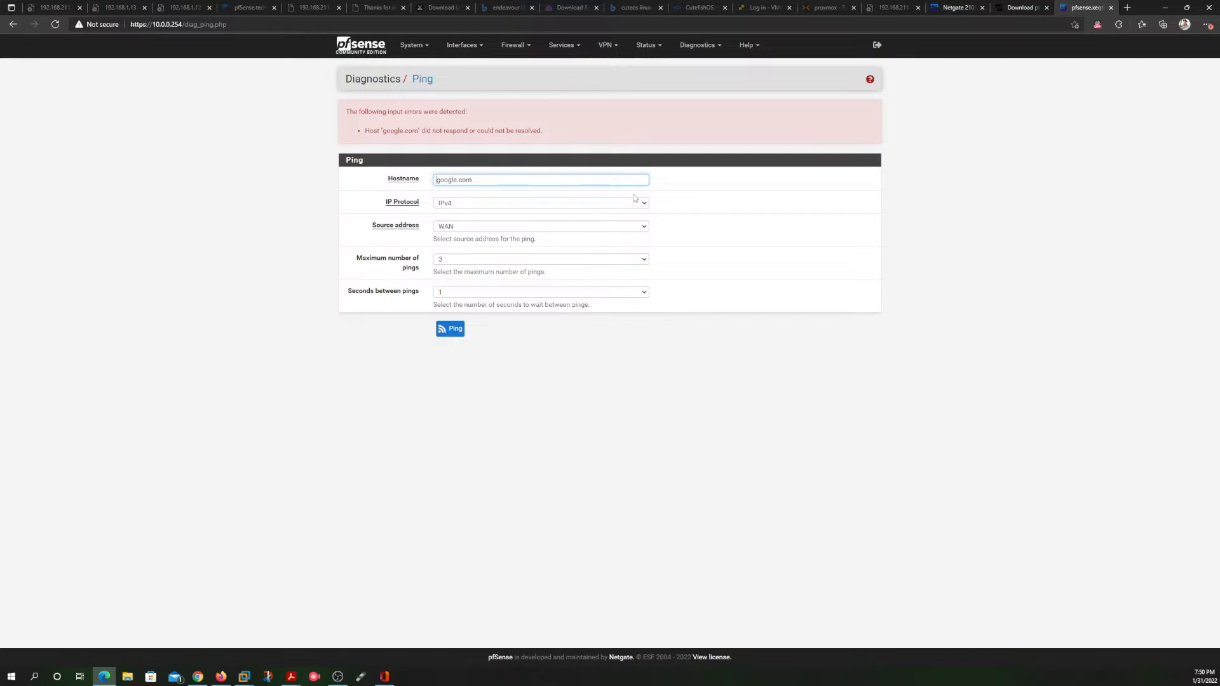
Step: Repeat the google.com ping with LAN as the source address
click(642, 228)
click(601, 256)
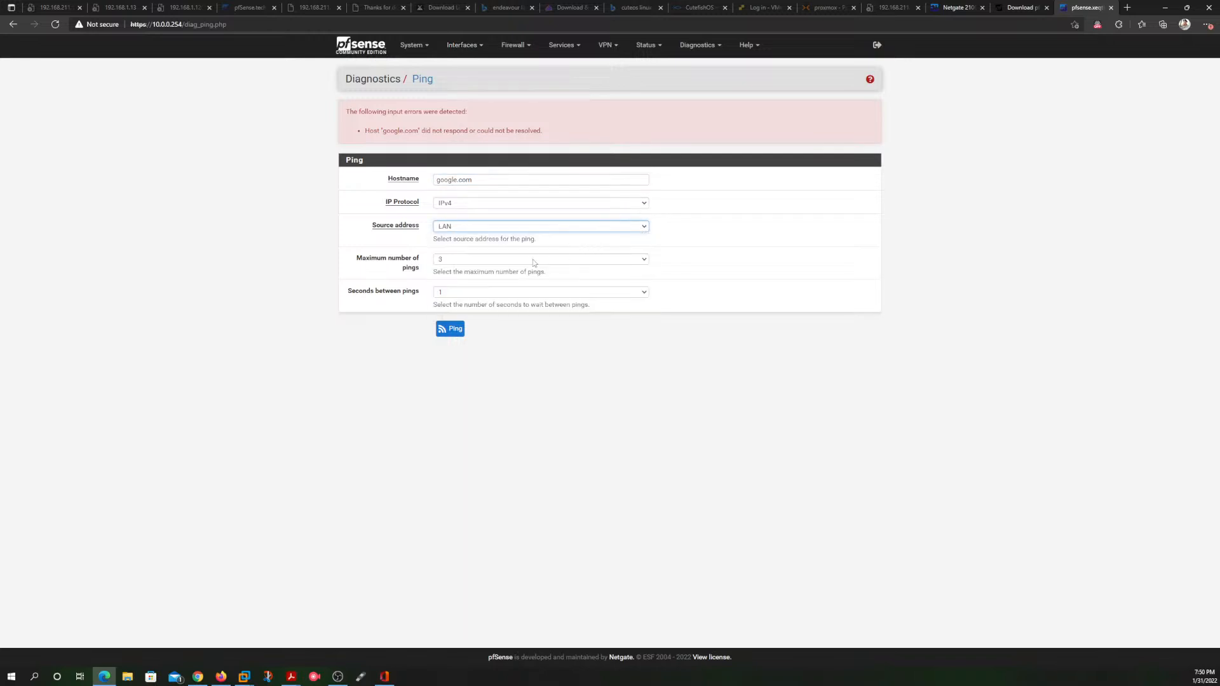
click(461, 333)
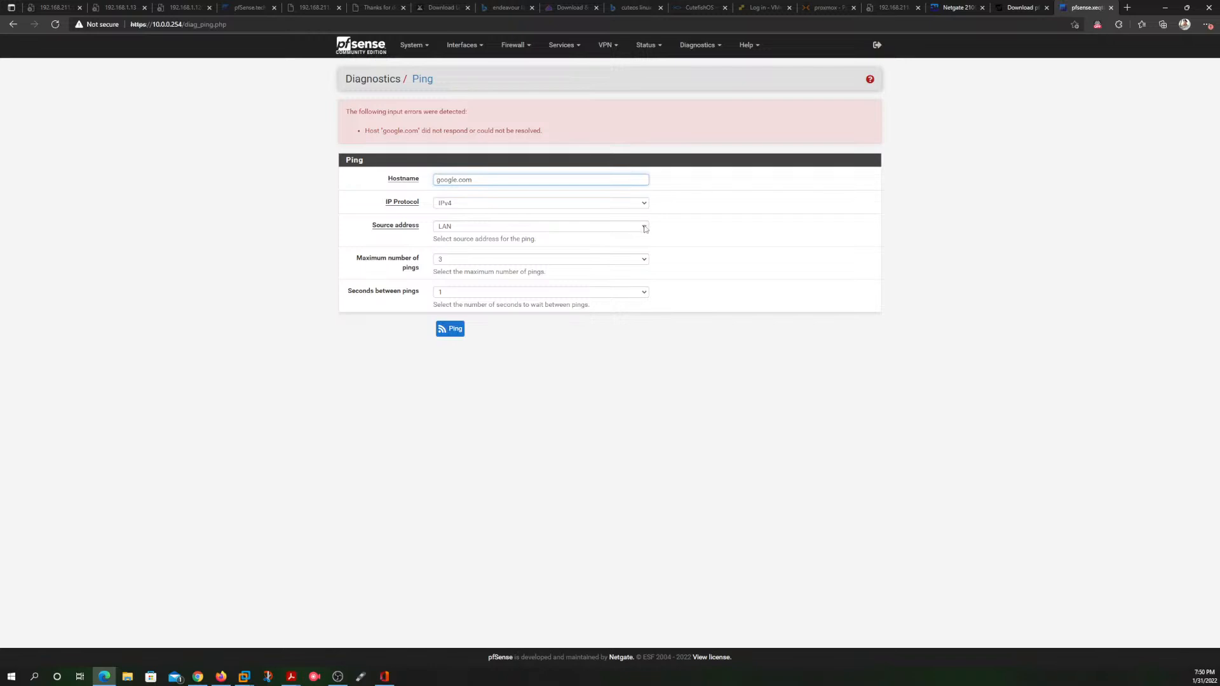
Step: Open the WAN interface's configuration page
click(478, 47)
click(455, 89)
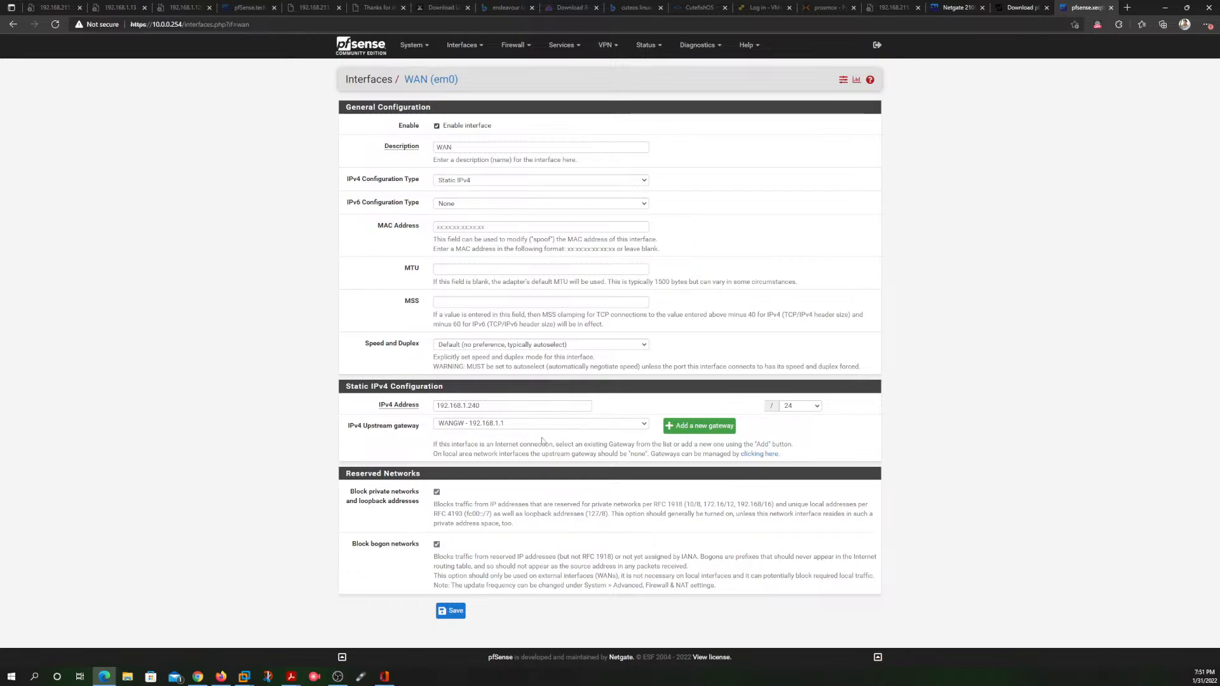
click(588, 424)
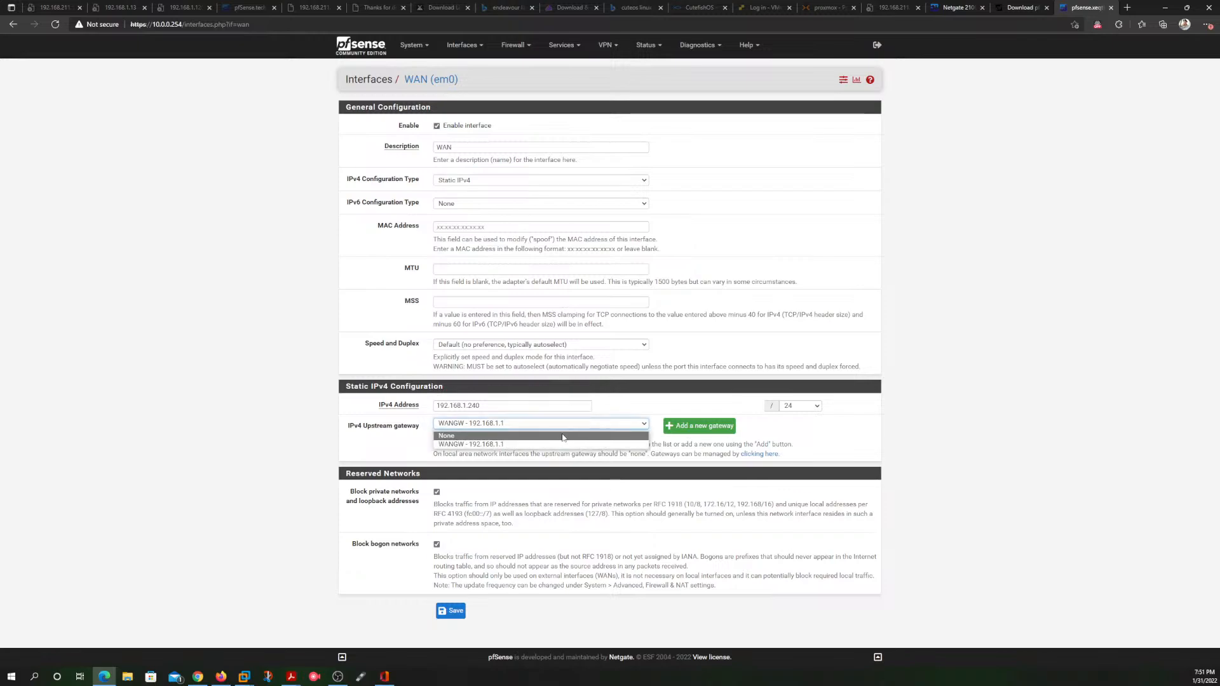
click(562, 436)
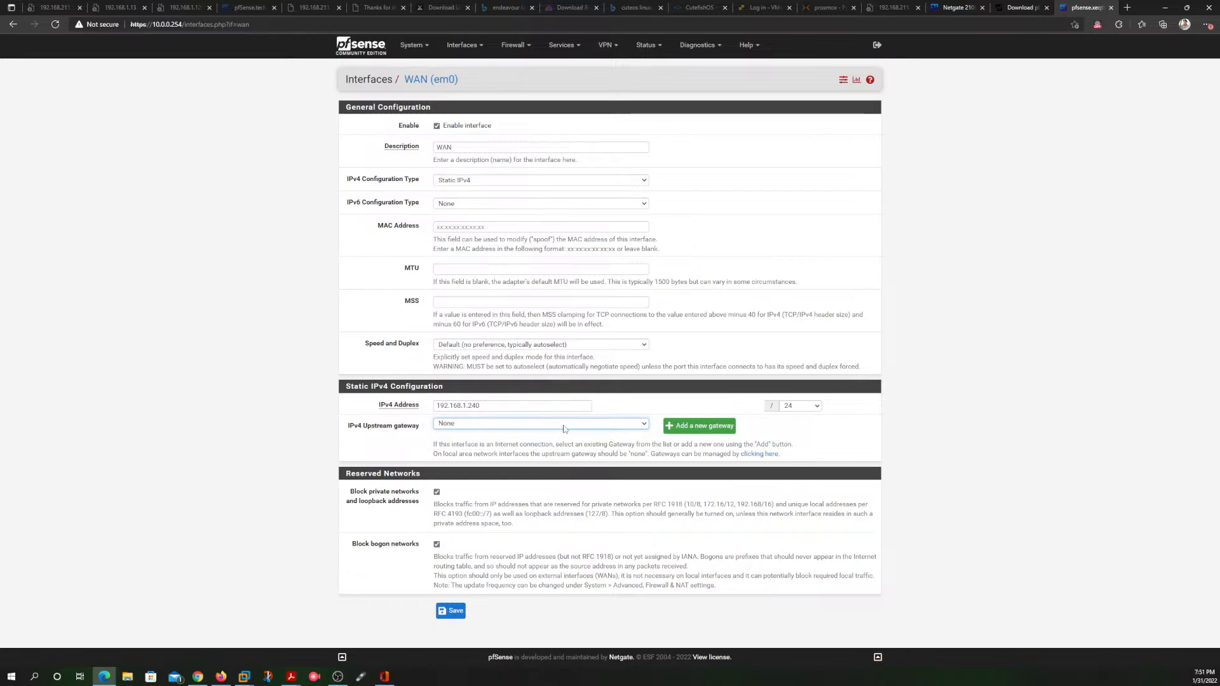
click(563, 426)
click(554, 444)
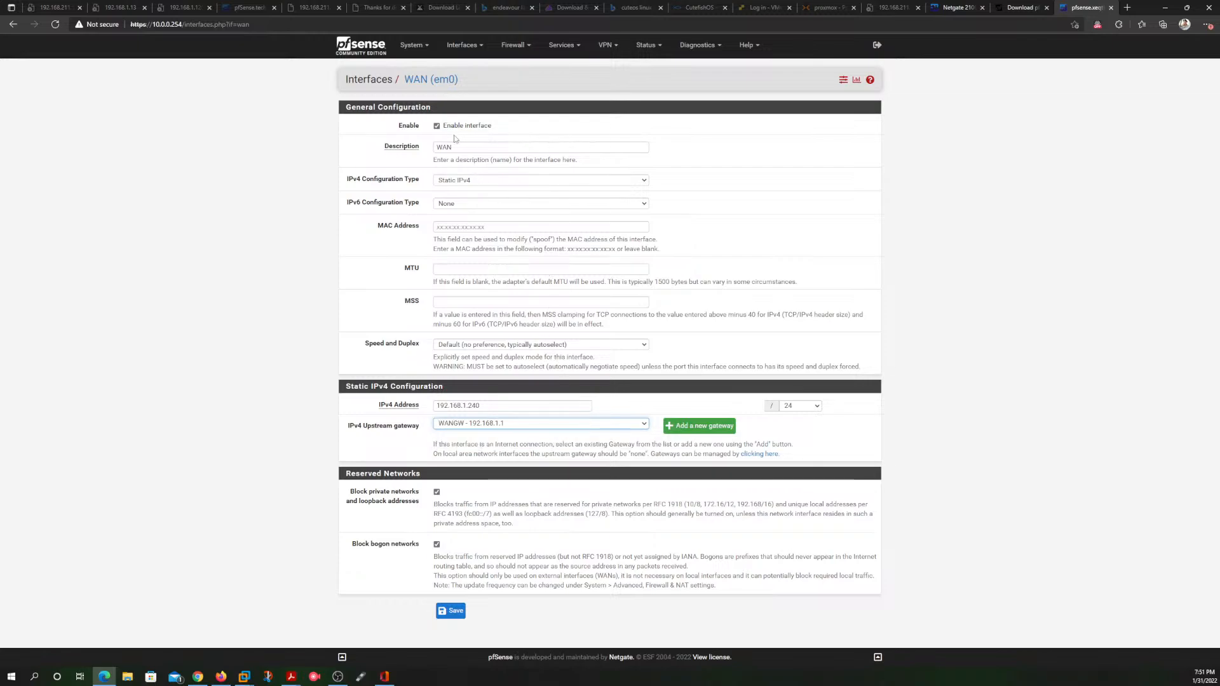
Step: Set the WAN interface's IPv4 configuration type to DHCP, save the settings and apply the changes
click(481, 180)
click(481, 210)
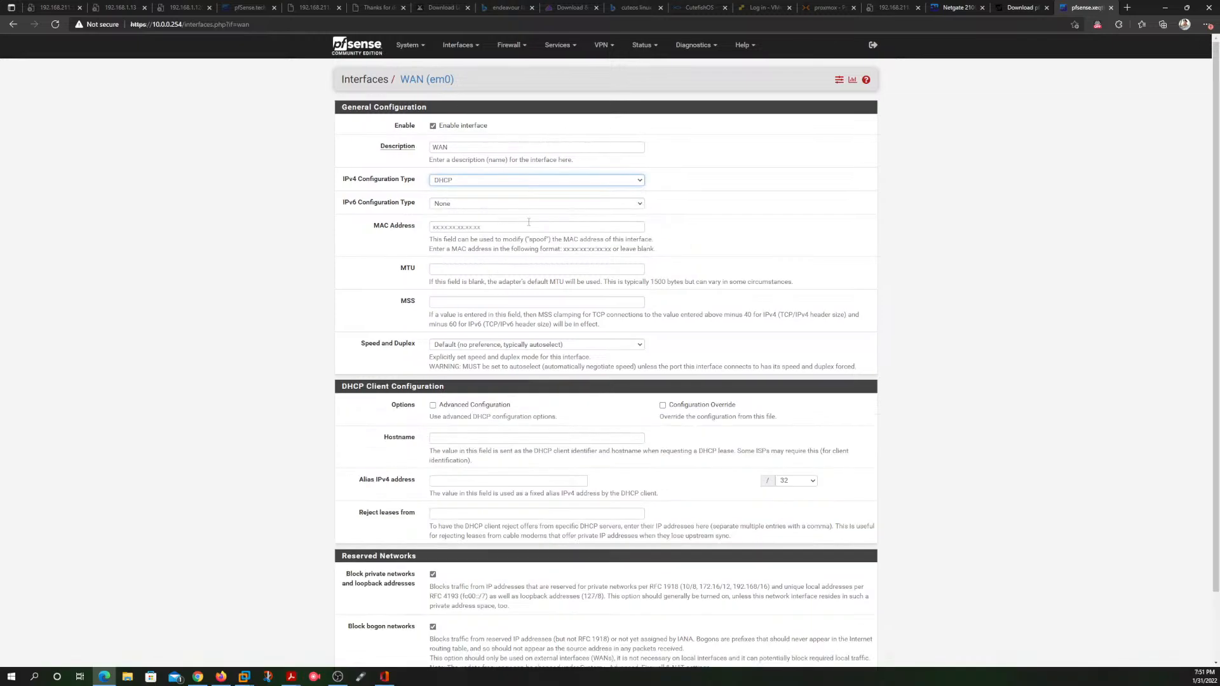
scroll(641, 343, down, 1)
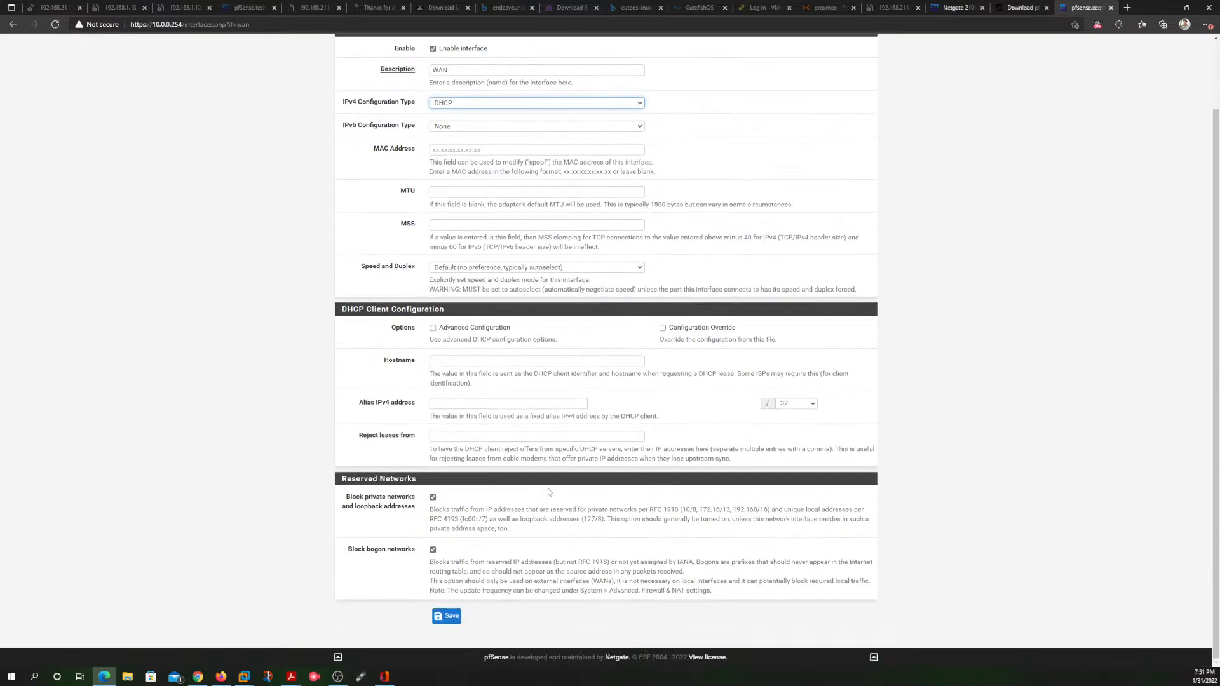
click(450, 616)
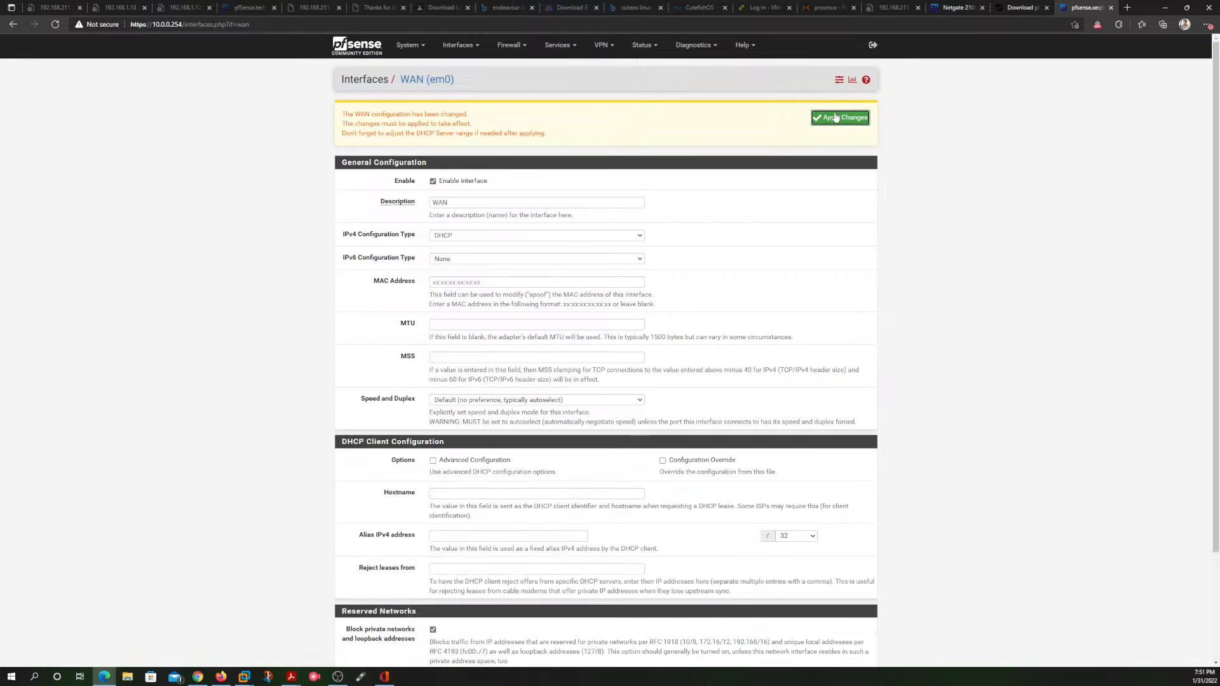
click(814, 116)
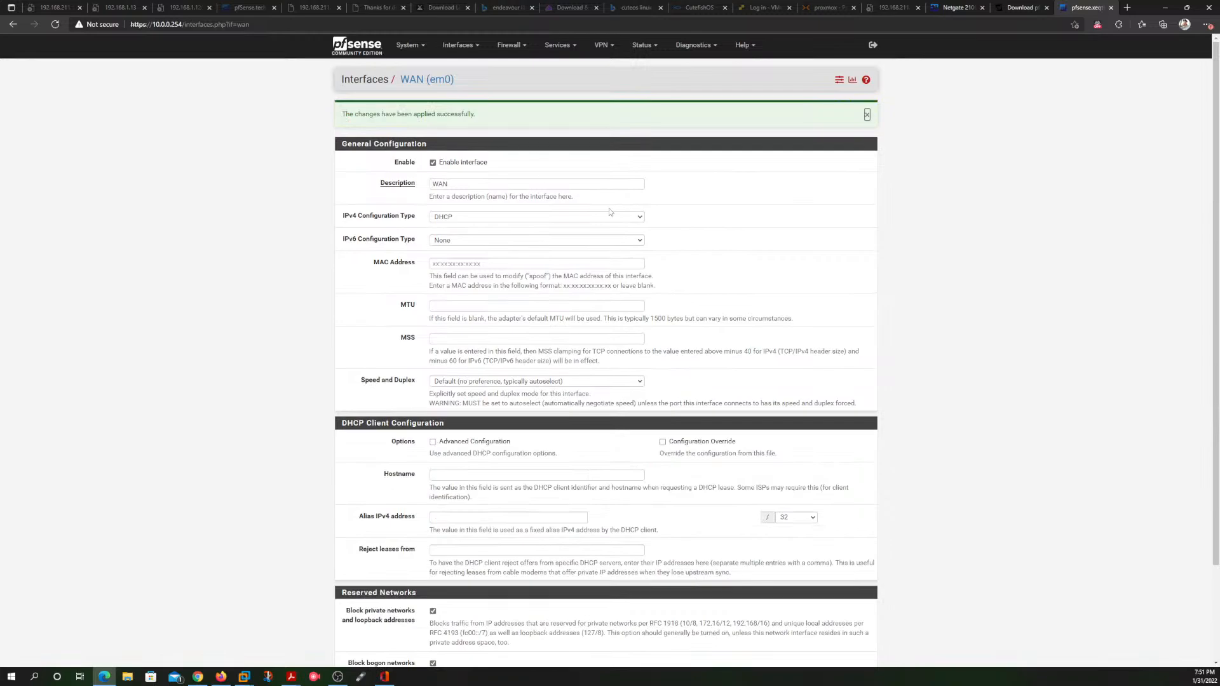
scroll(646, 353, down, 3)
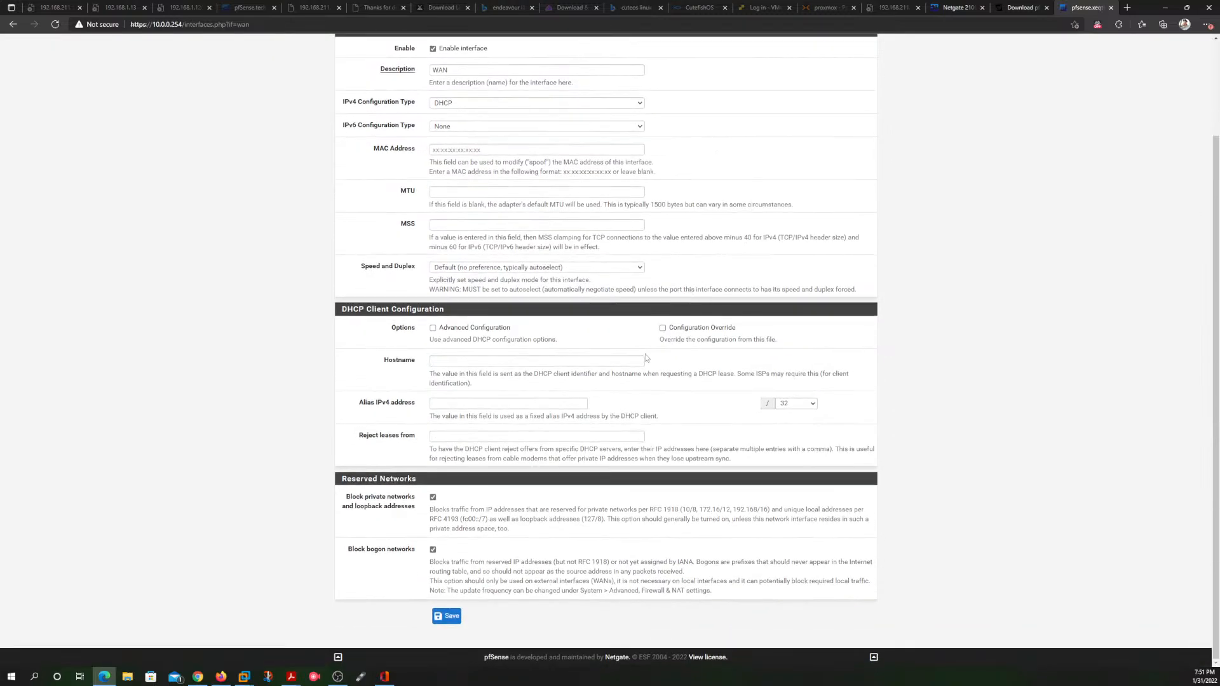
click(446, 616)
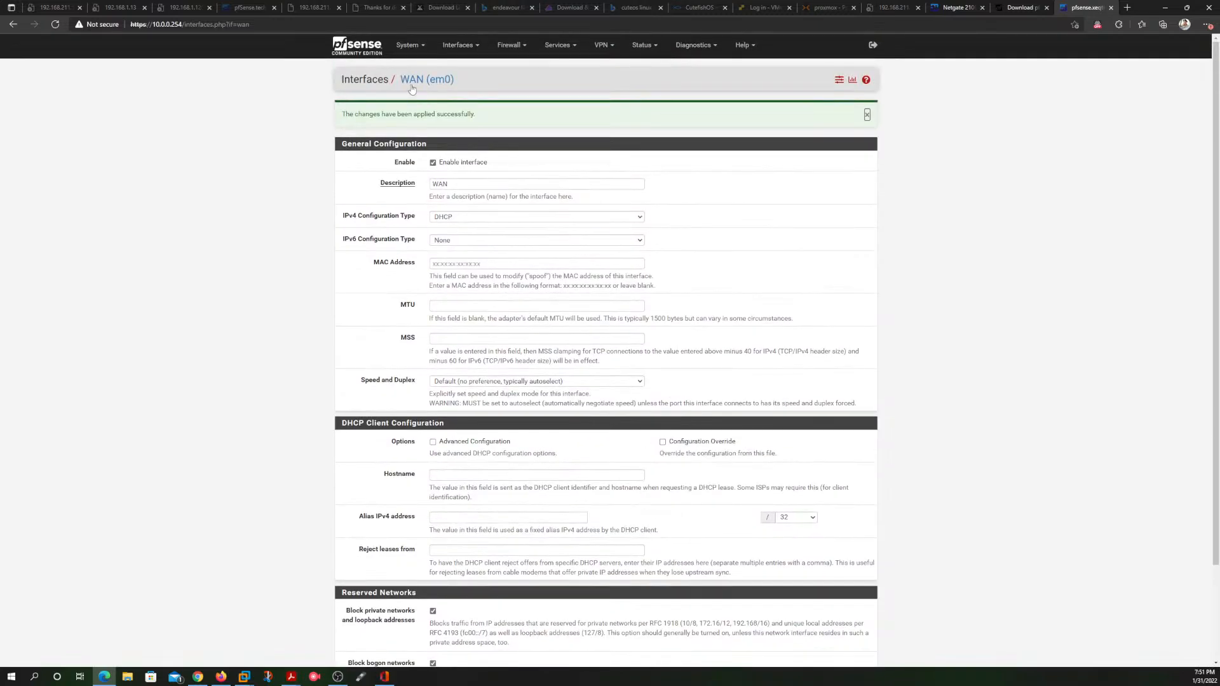
Step: Return to the pfSense dashboard, accept the copyright and trademark notices, and dismiss the user survey message
click(356, 49)
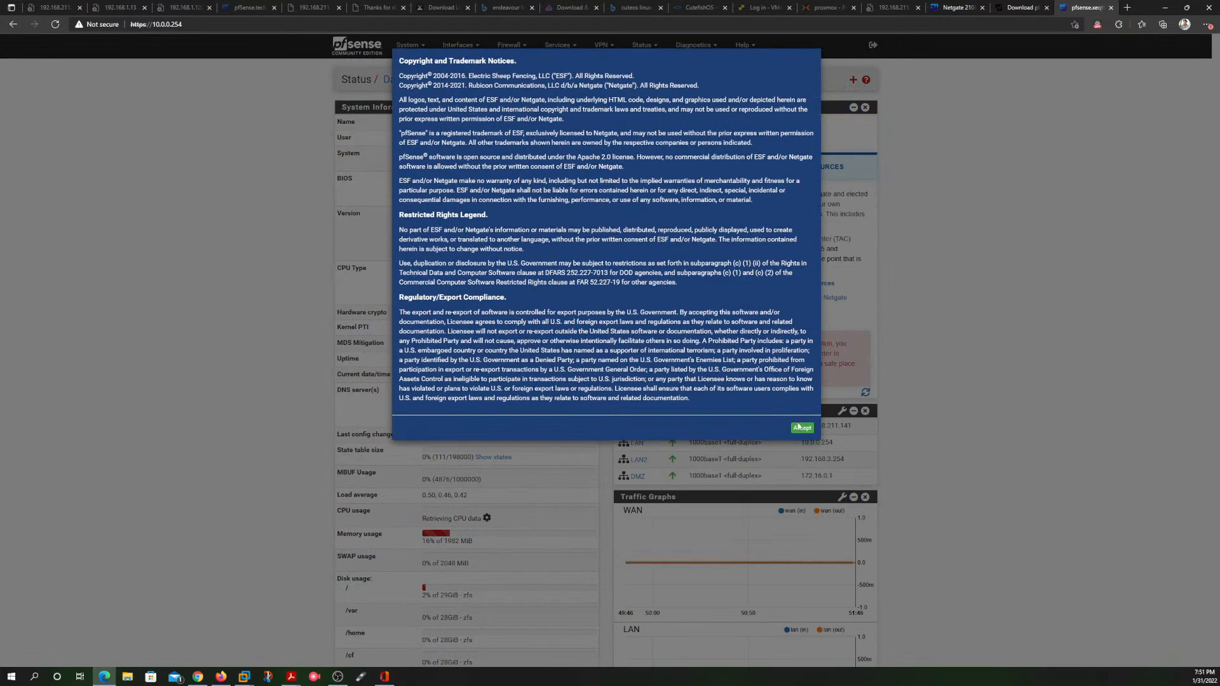
click(798, 427)
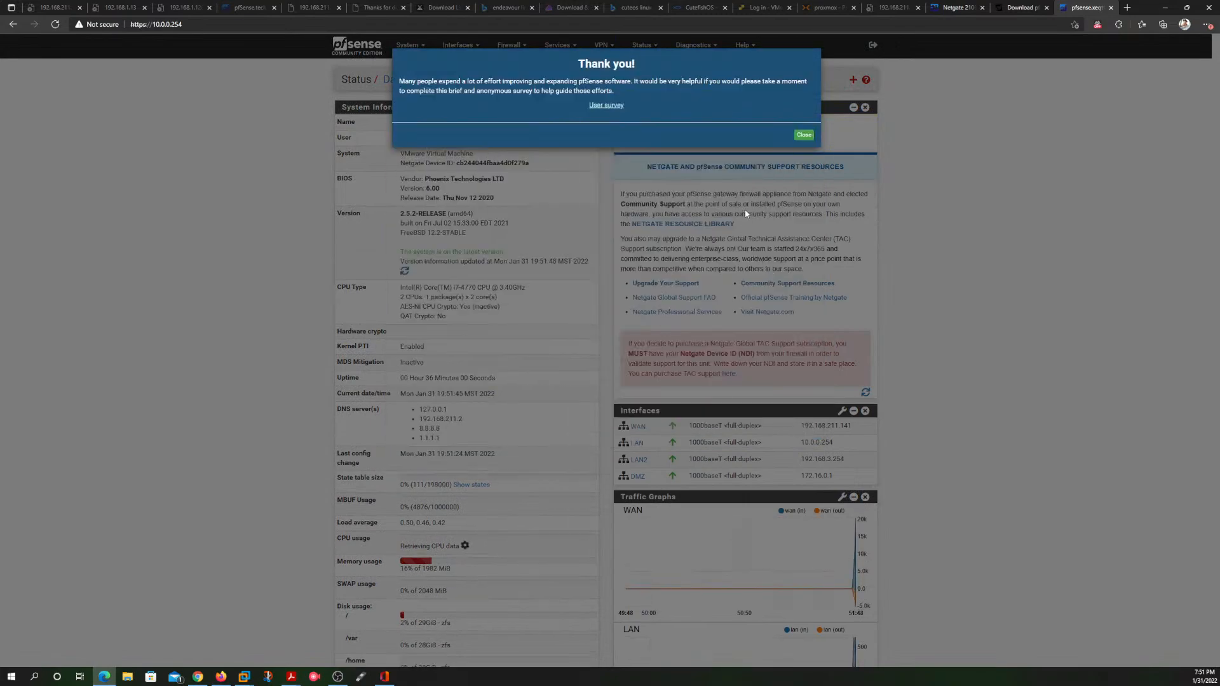
click(804, 135)
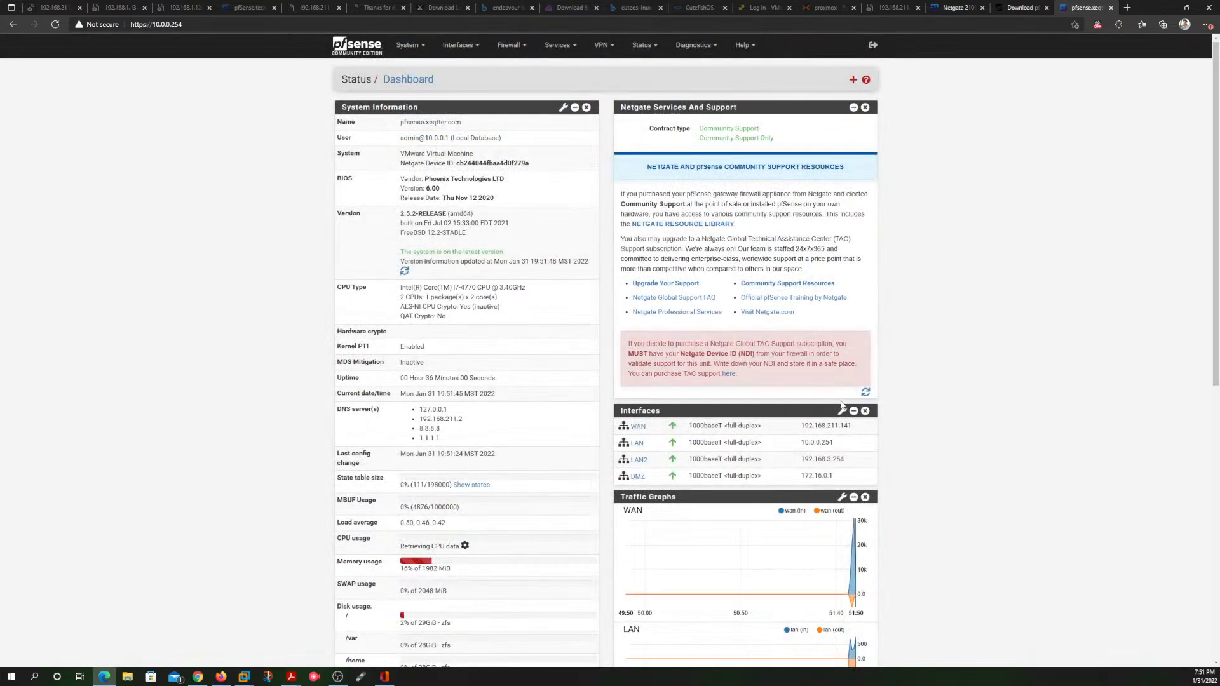
Step: Examine the WAN interface's address and the system information on the dashboard
drag(852, 427, 801, 426)
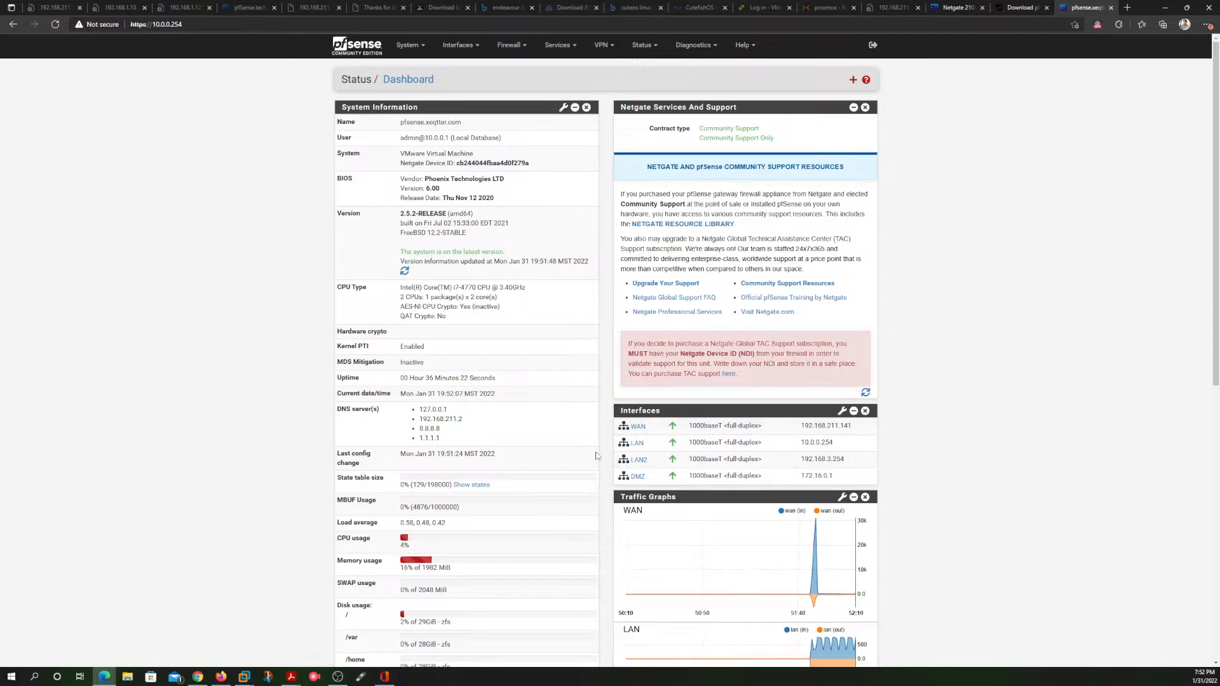
scroll(612, 412, down, 3)
scroll(612, 412, up, 2)
scroll(612, 412, up, 2)
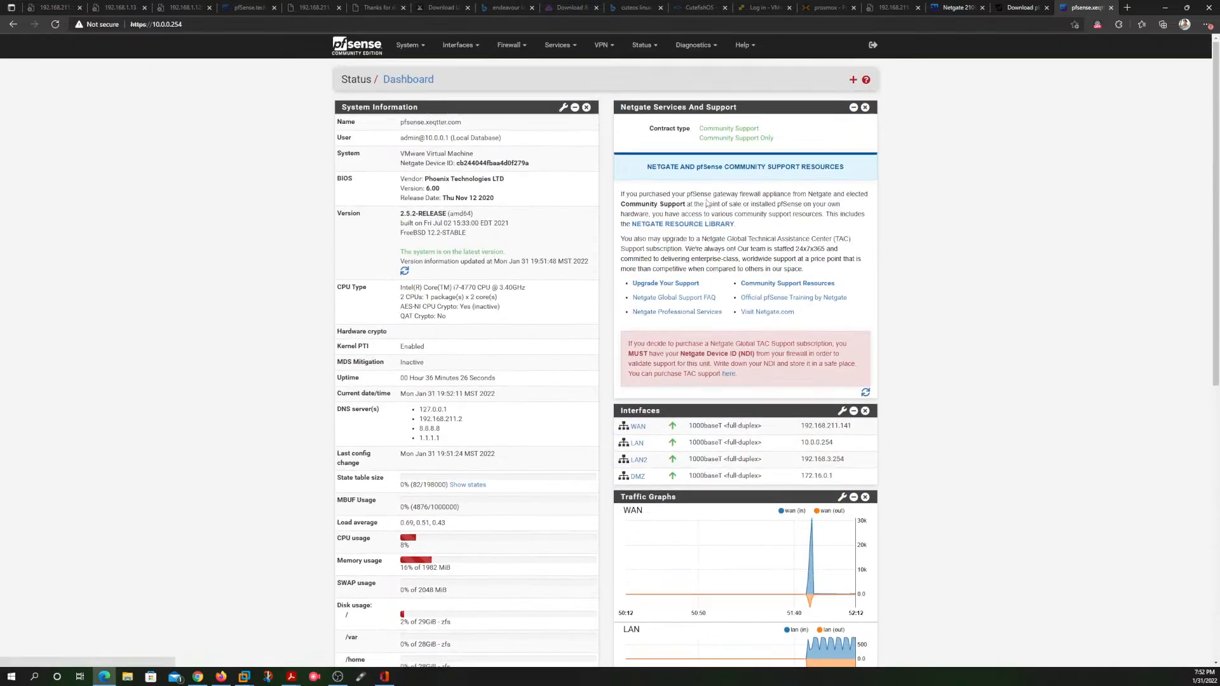
Step: Open the Ping diagnostic, ping google.com with WAN as the source address, and review the replies
click(697, 43)
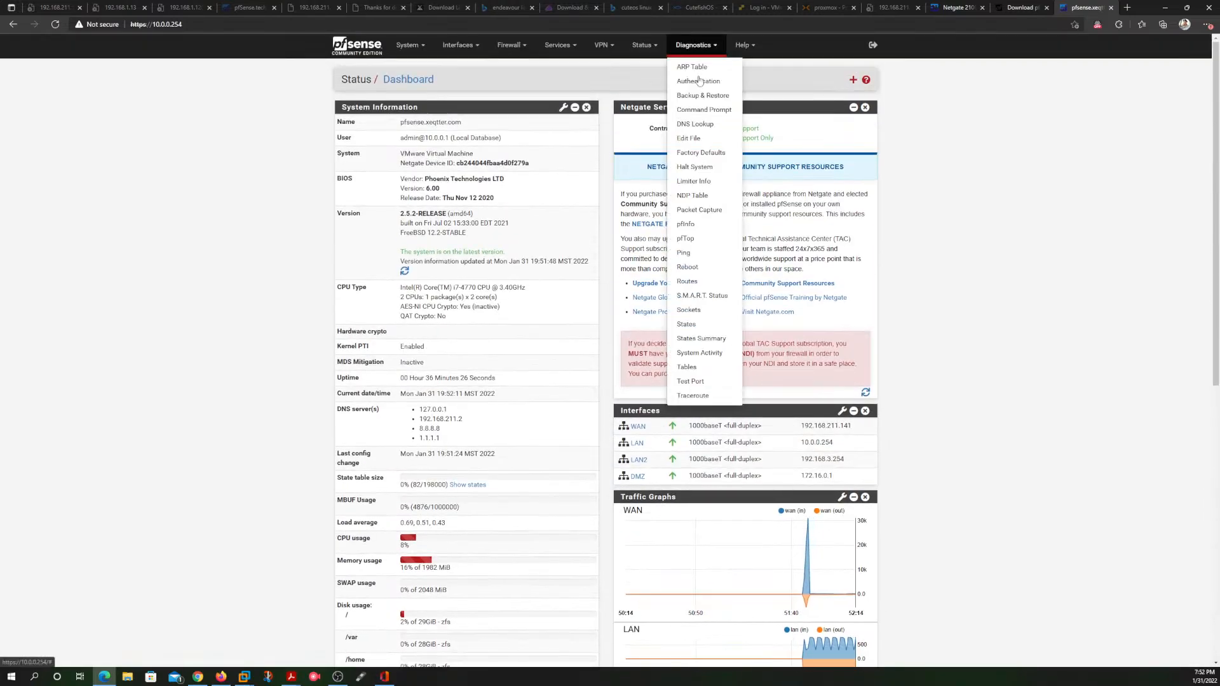
click(685, 253)
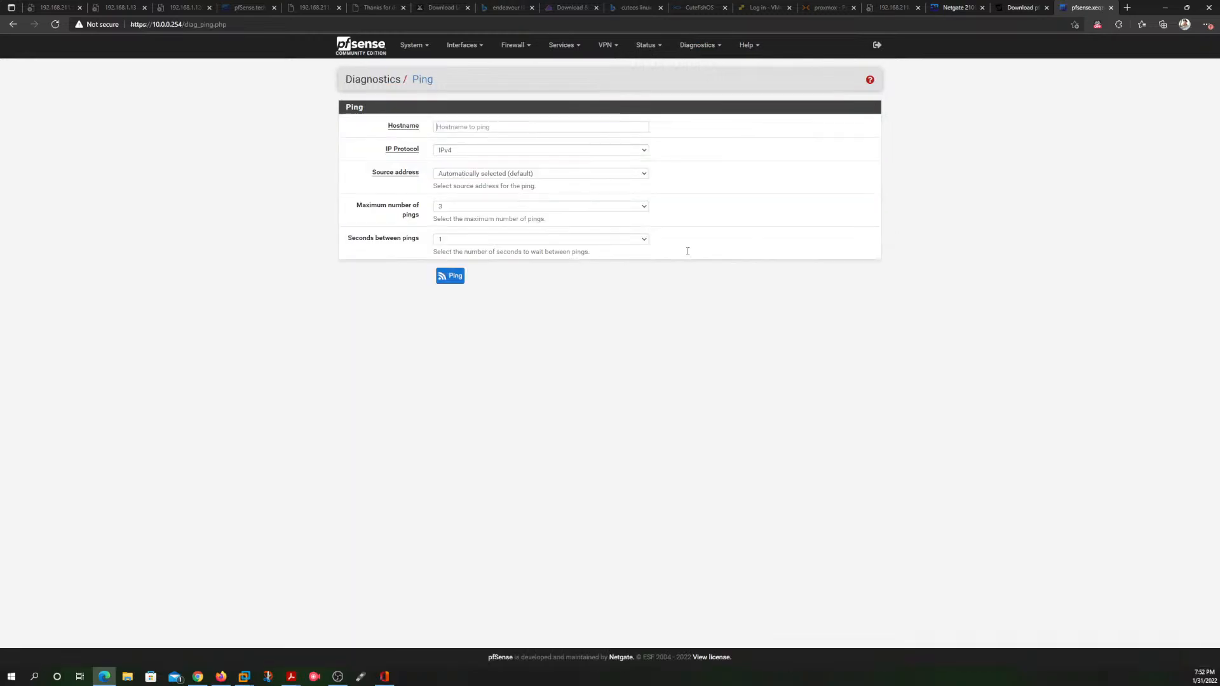
text(google.com)
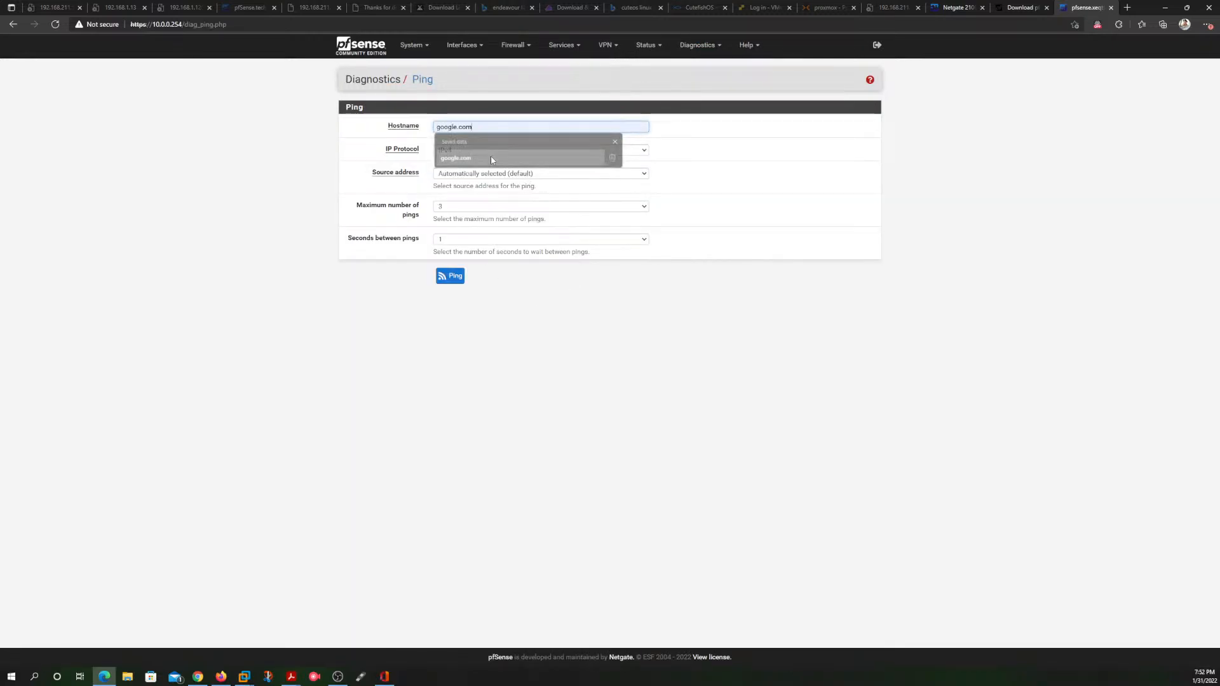
click(491, 155)
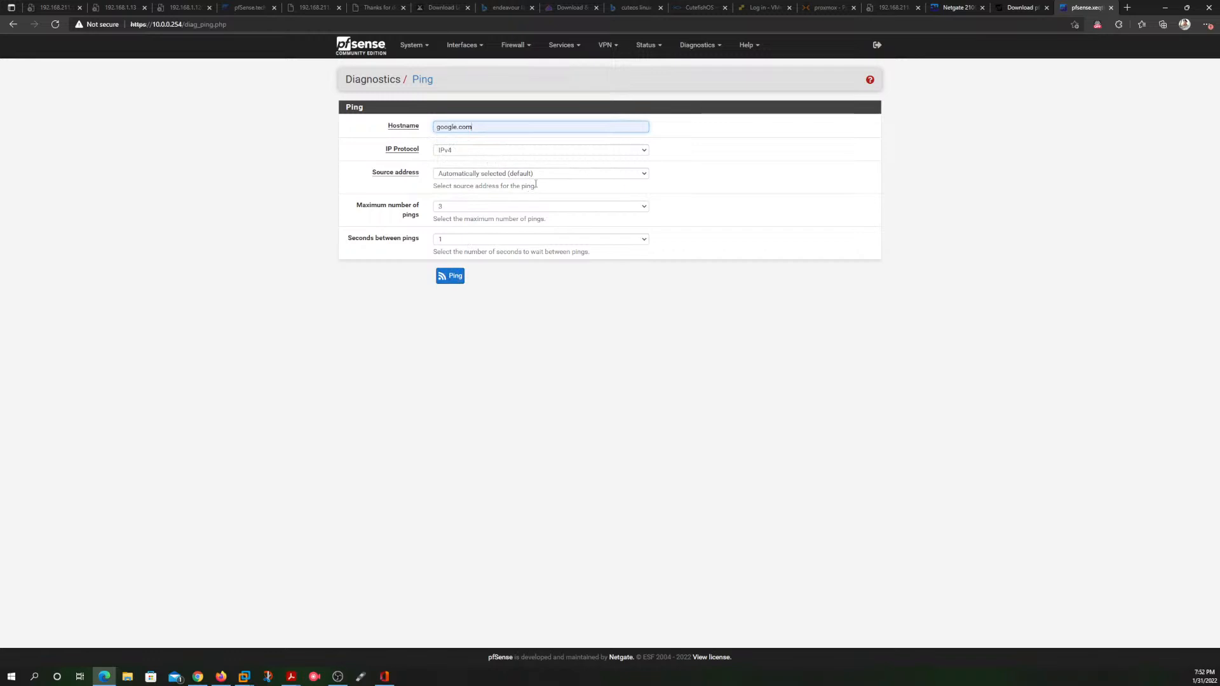
click(527, 174)
click(534, 194)
click(454, 275)
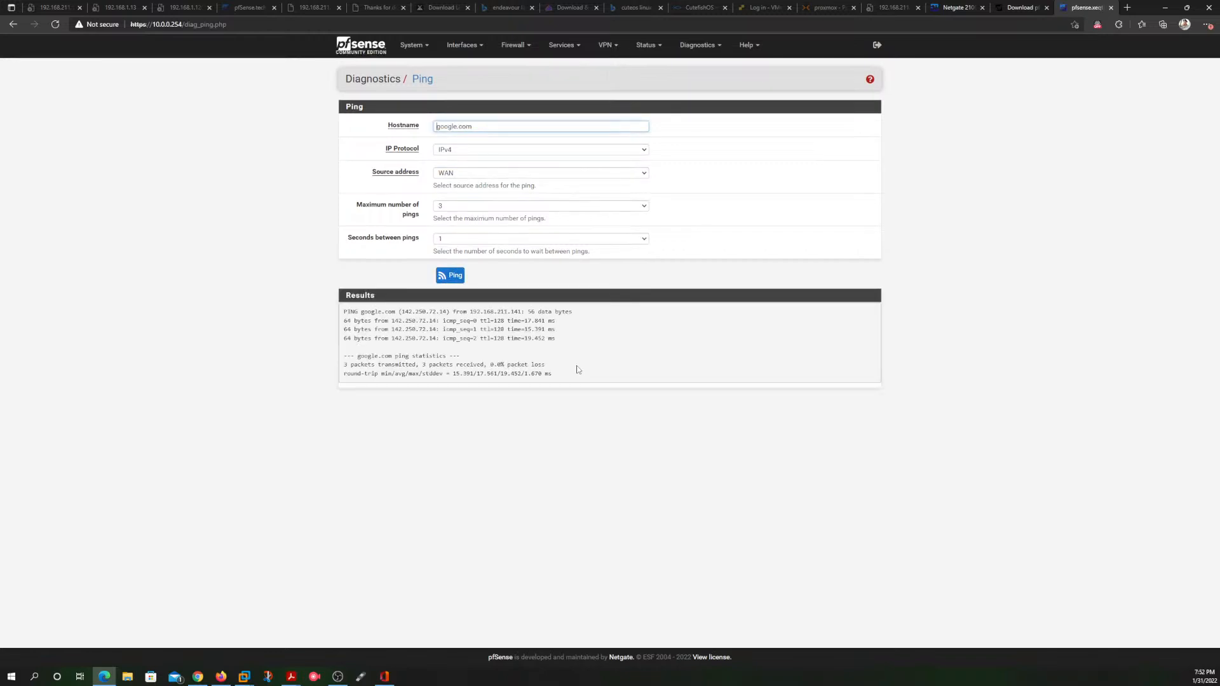
drag(560, 338, 343, 311)
click(595, 341)
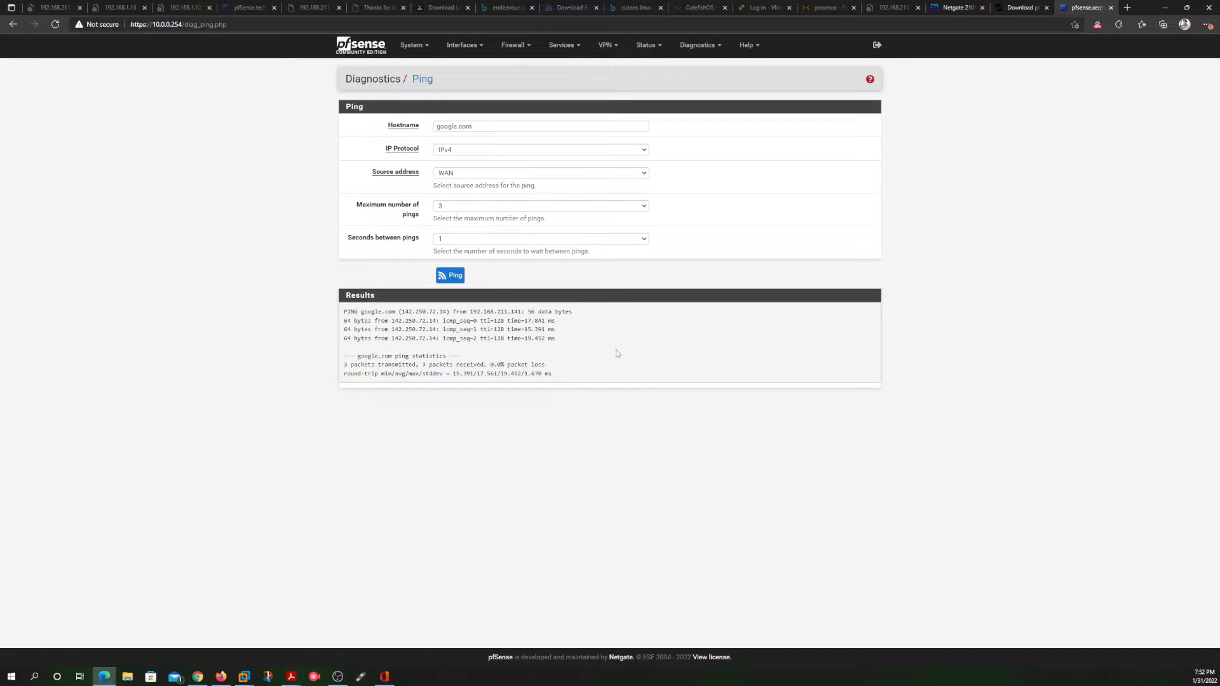
Step: Ping google.com with LAN as the source address and review the packet loss in the results
click(643, 174)
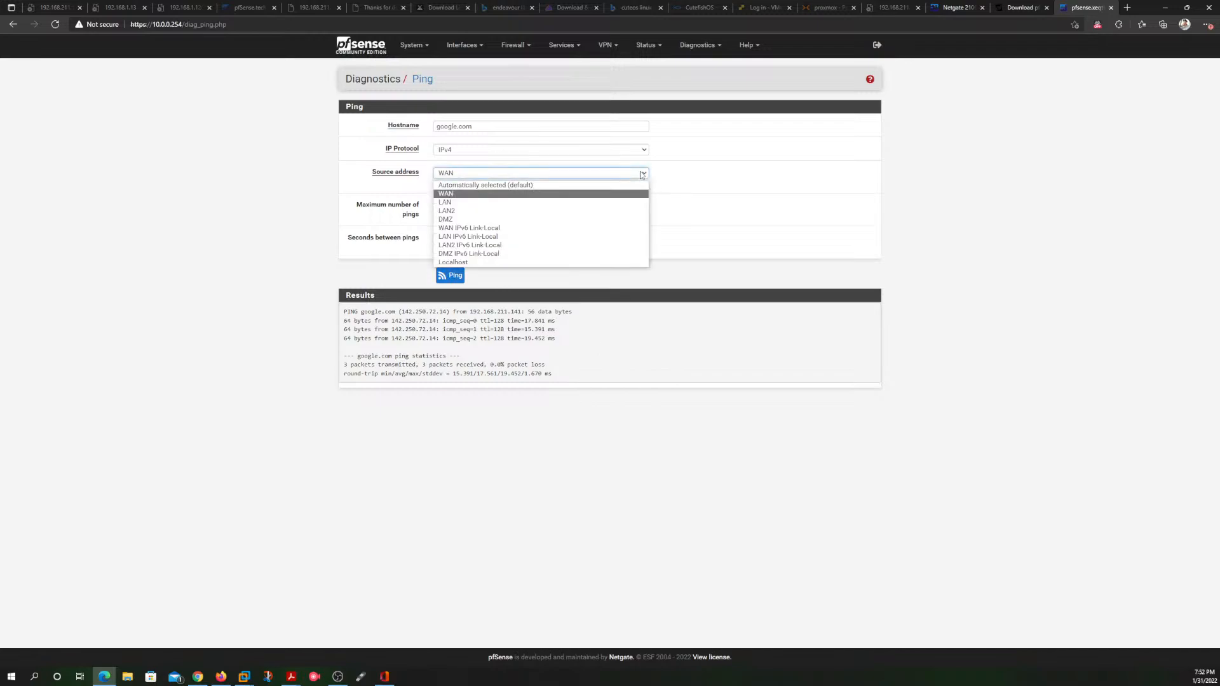
click(635, 202)
click(450, 275)
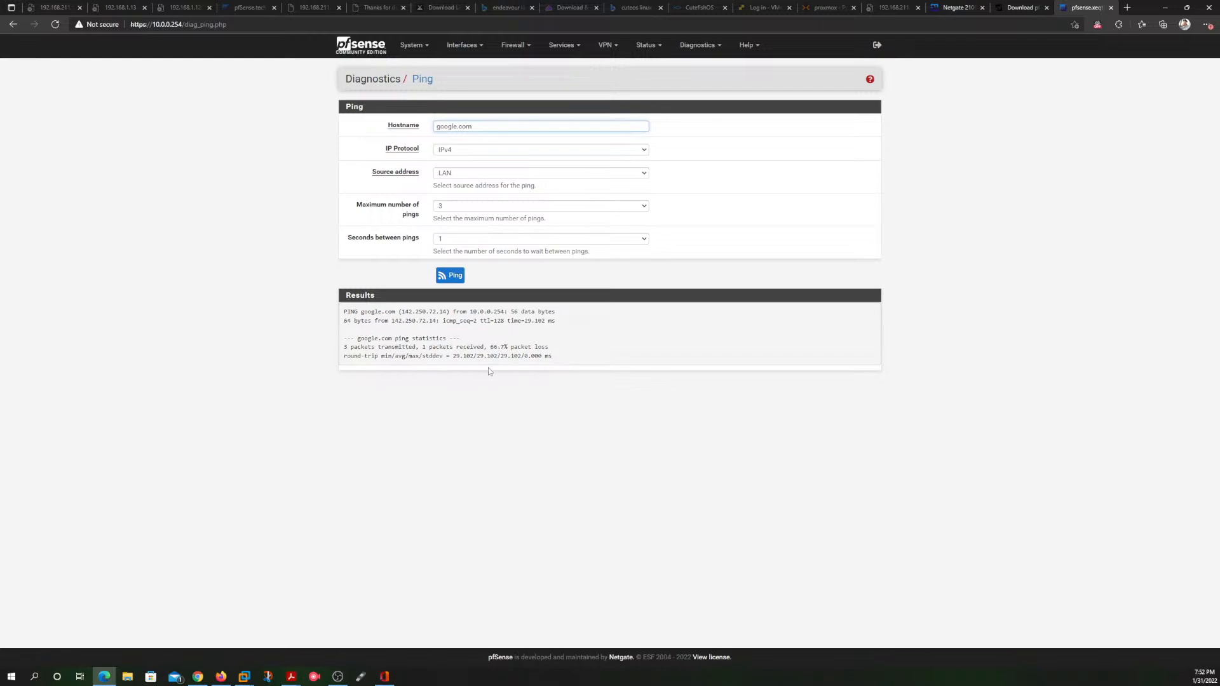
drag(559, 350, 511, 347)
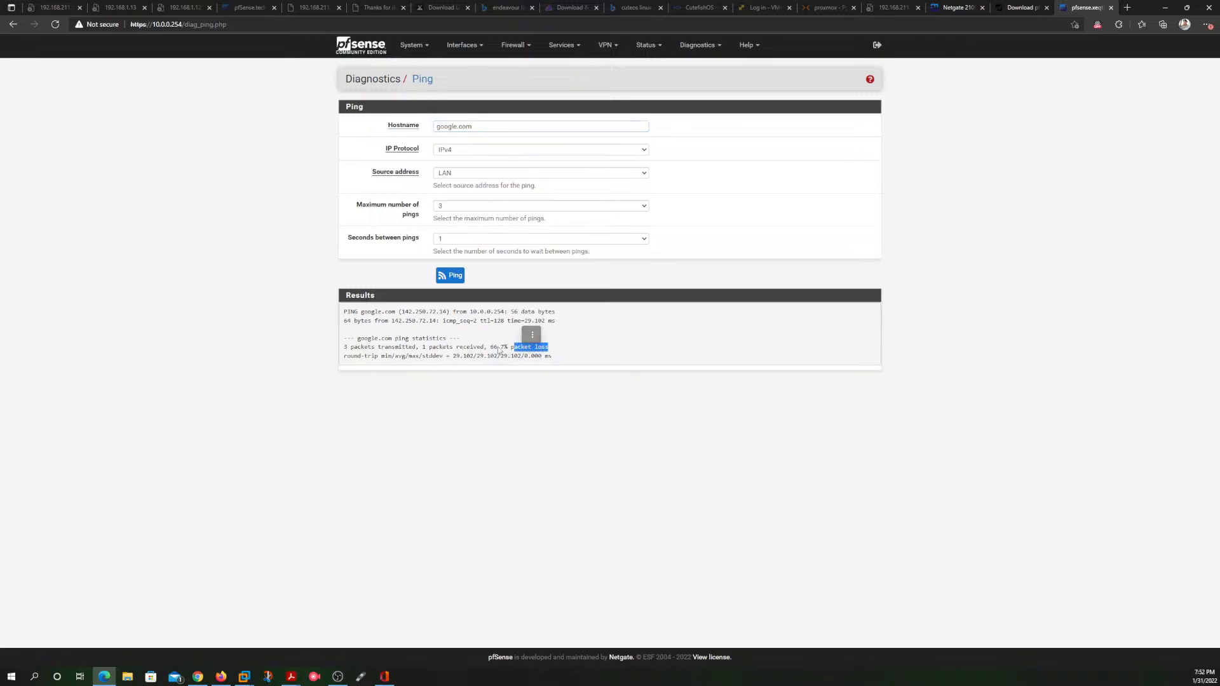
click(480, 341)
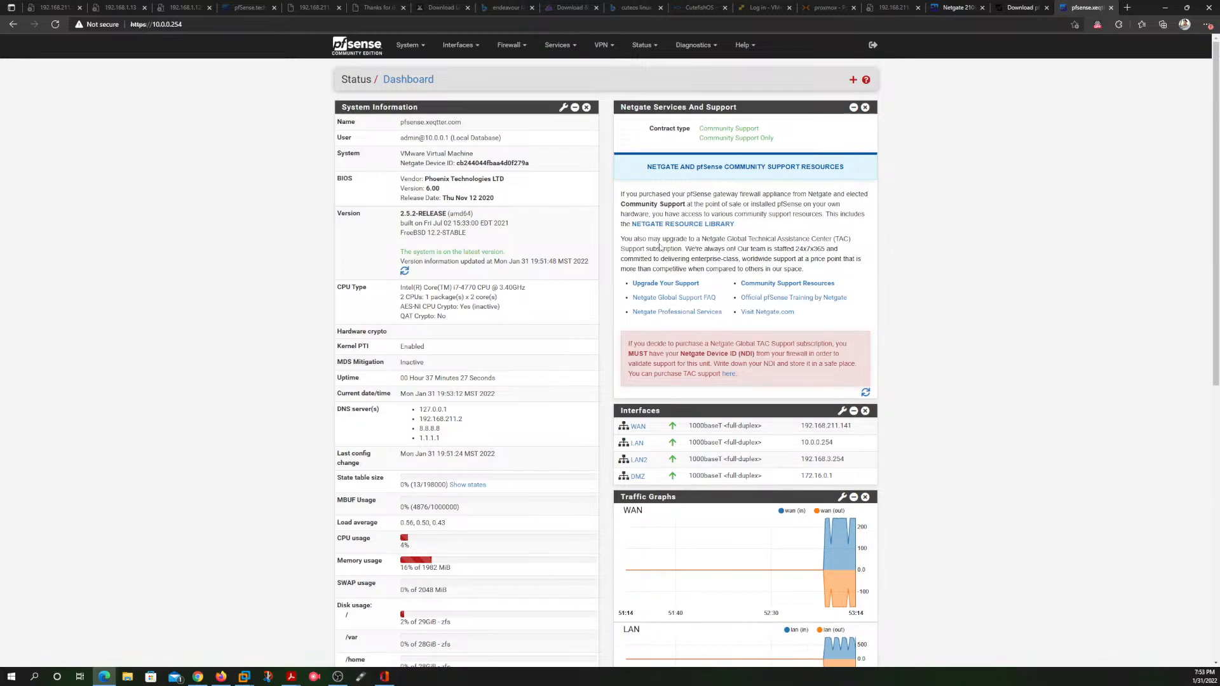
Step: Open the firewall rules and review the rule lists for WAN, LAN and LAN2
click(509, 44)
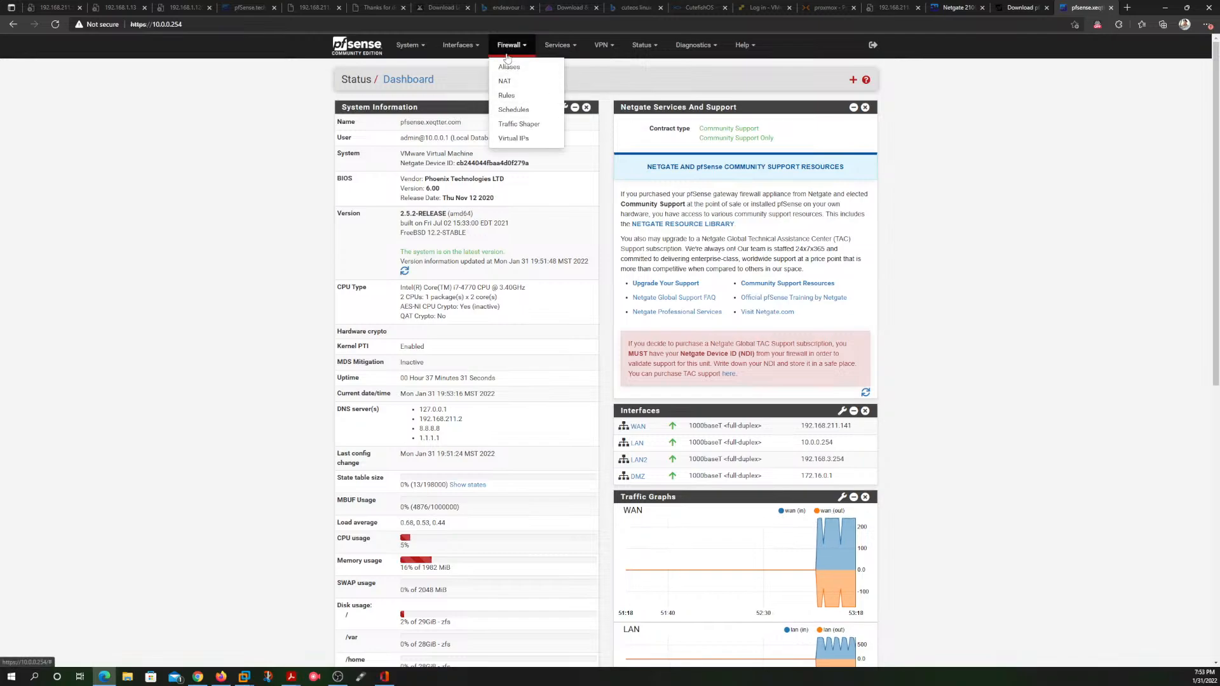
click(507, 95)
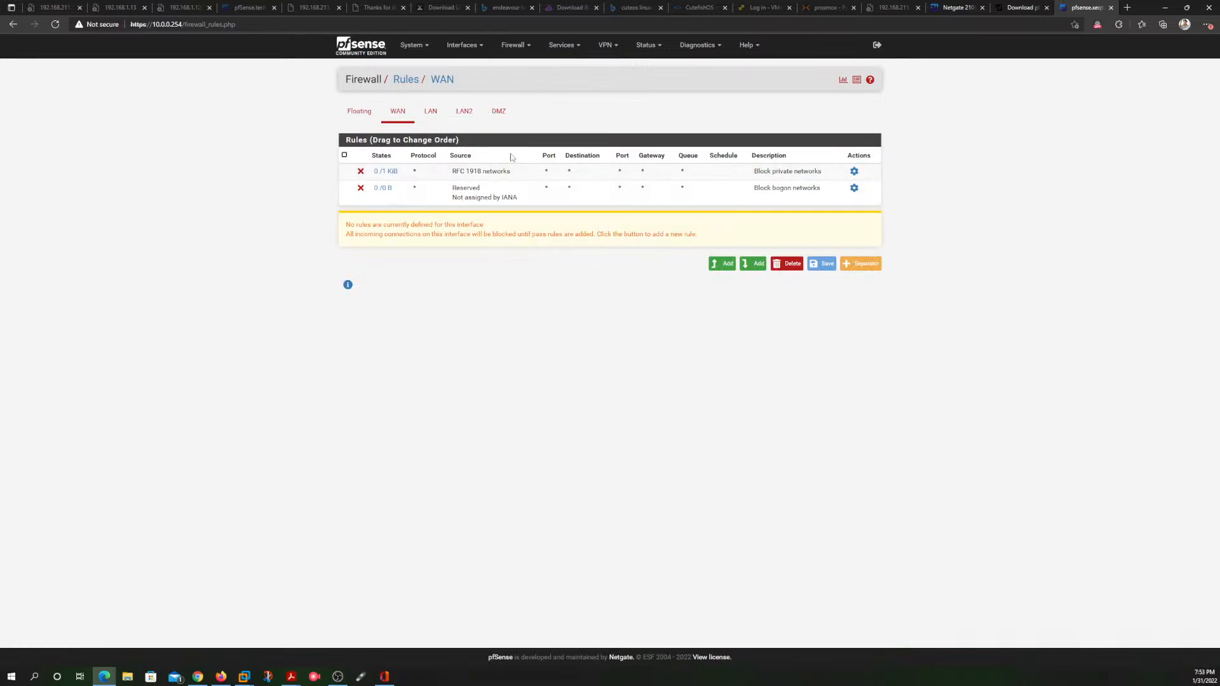
mouse_move(386, 171)
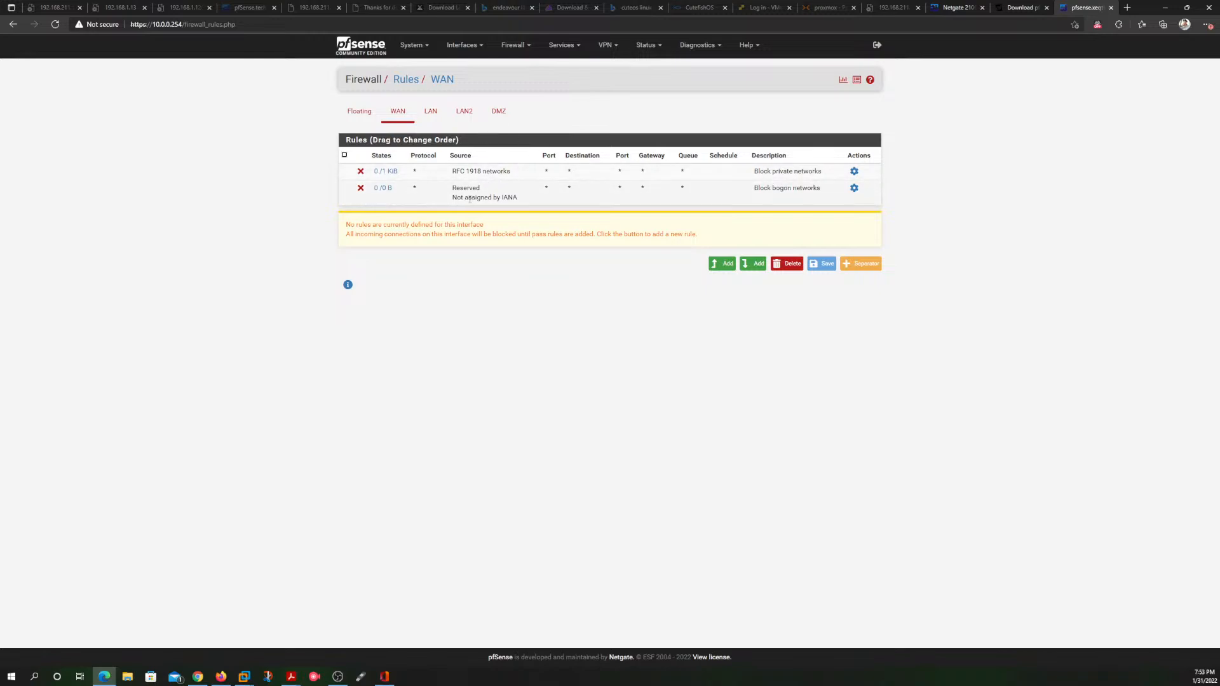
click(430, 113)
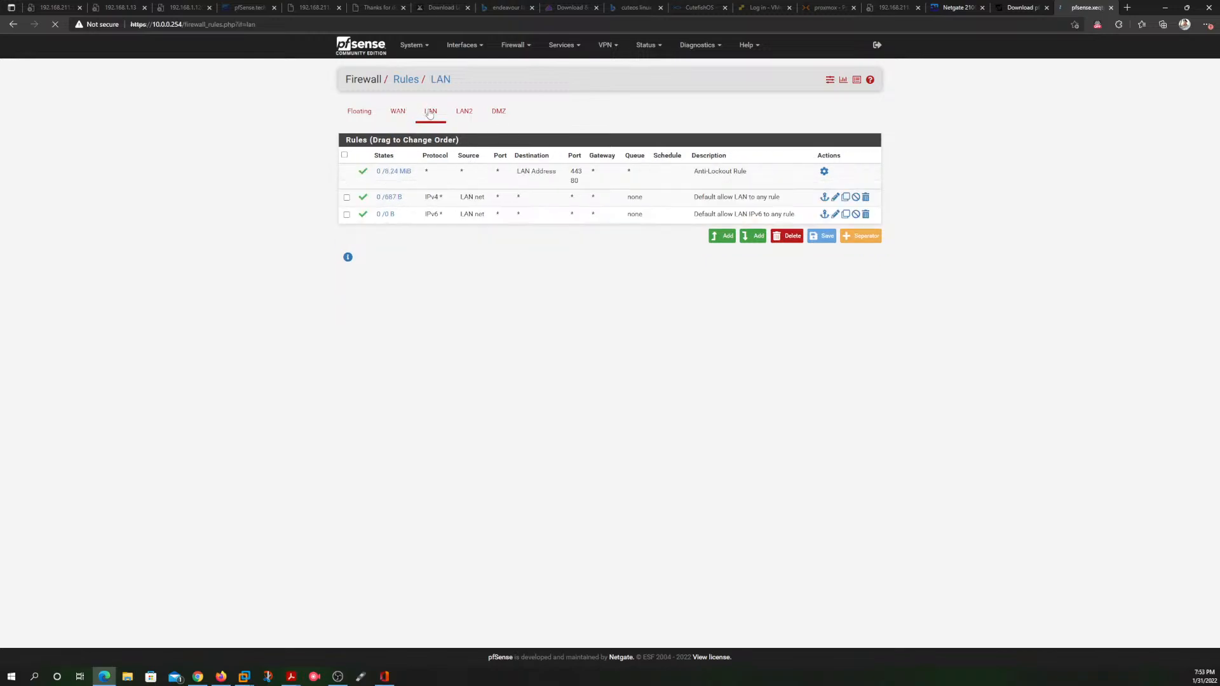
click(466, 112)
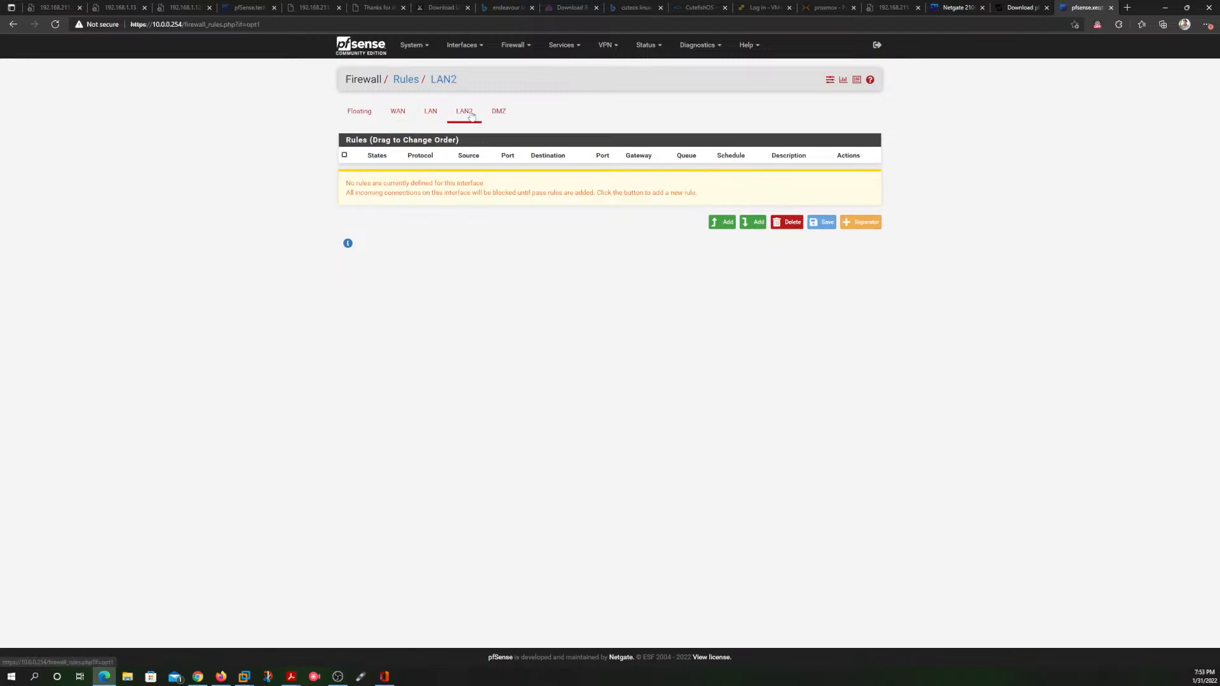
Step: Compare the LAN firewall rules with the rule lists of the LAN2 and DMZ interfaces
click(437, 114)
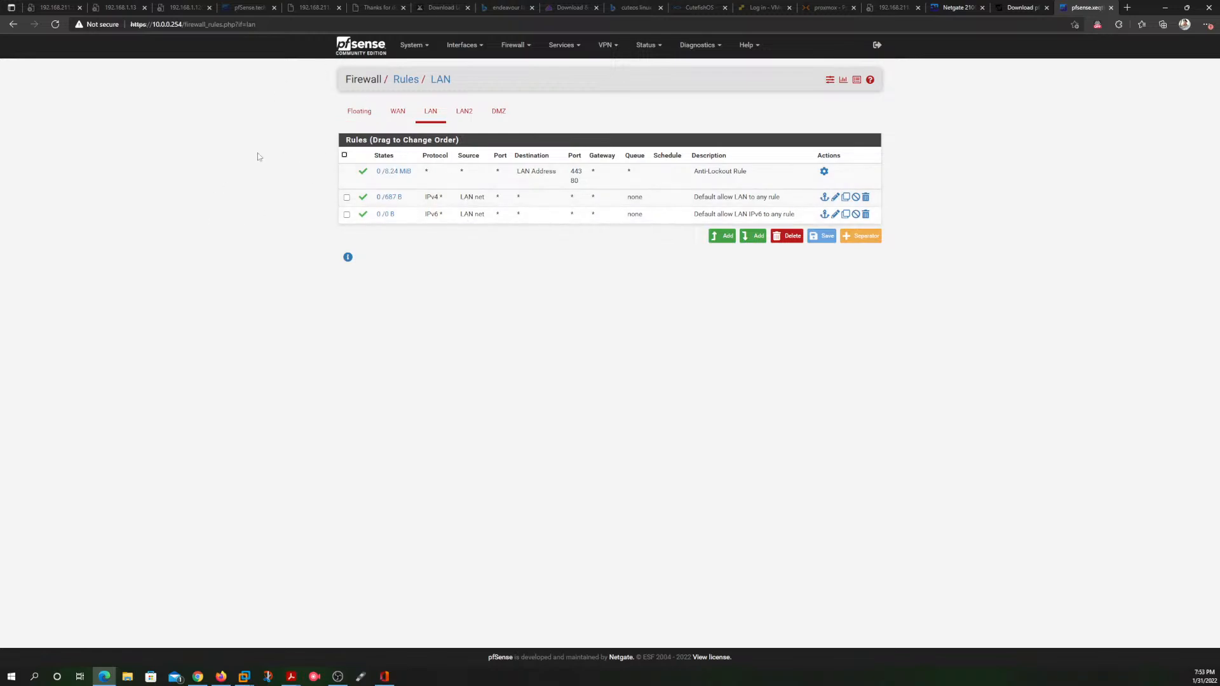
click(464, 113)
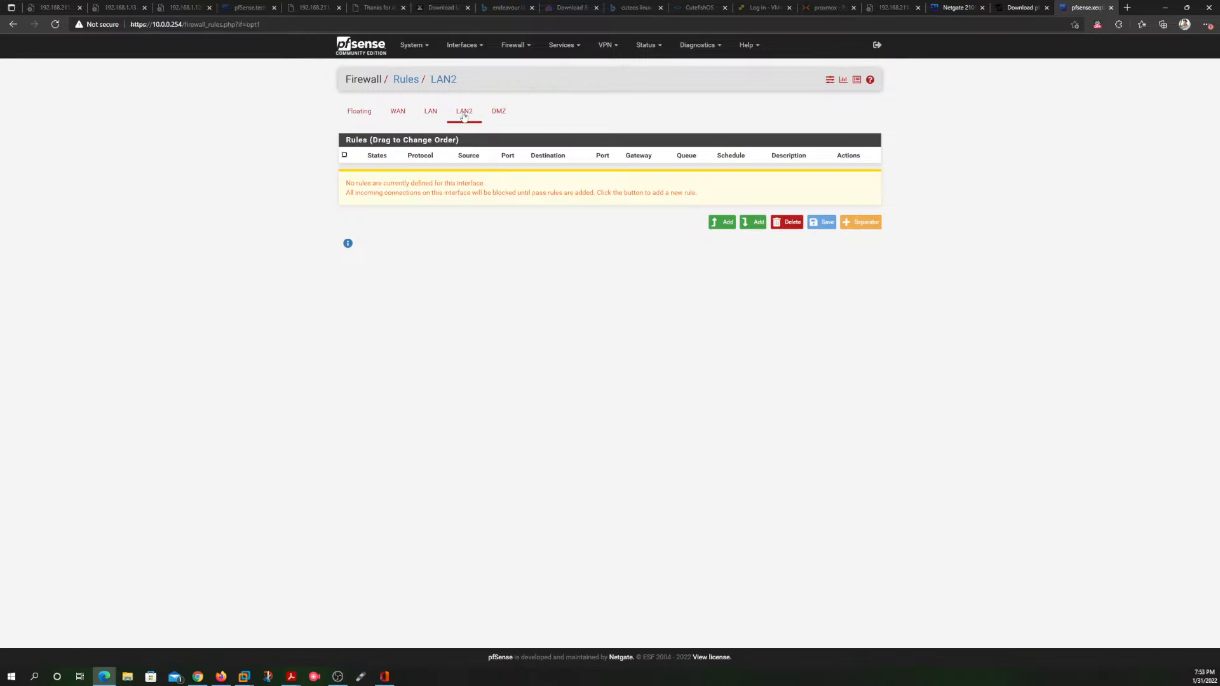
click(498, 111)
click(465, 114)
click(499, 111)
click(462, 113)
click(499, 113)
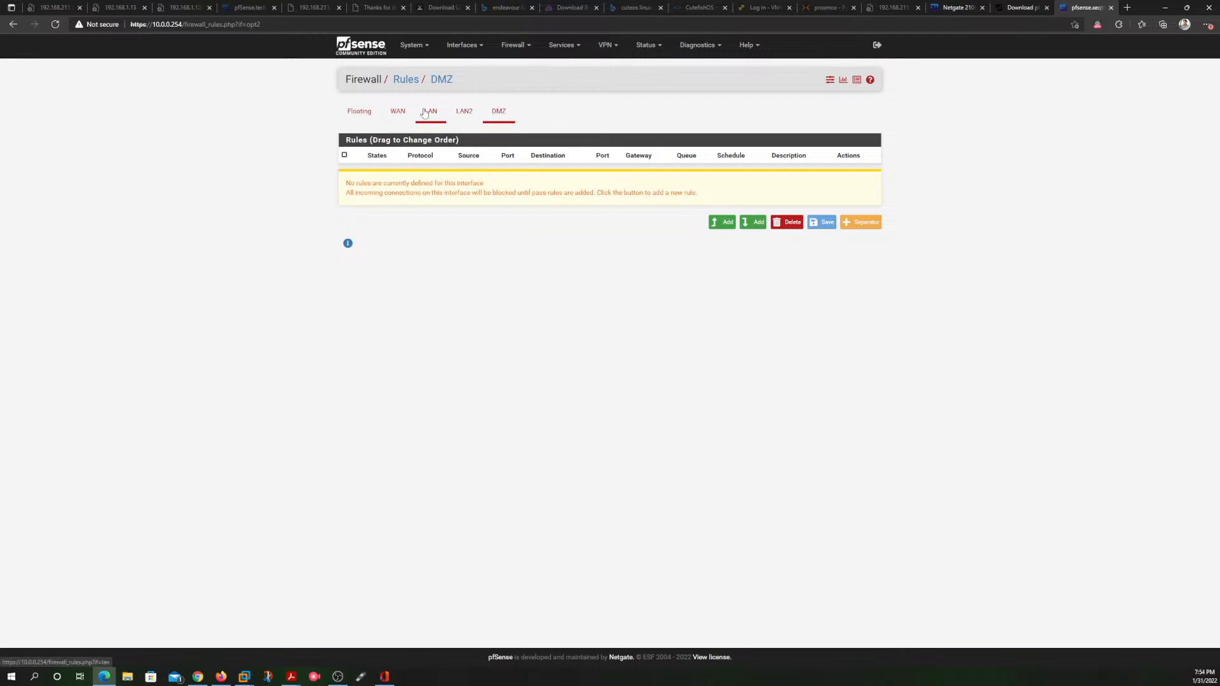
click(464, 114)
click(433, 117)
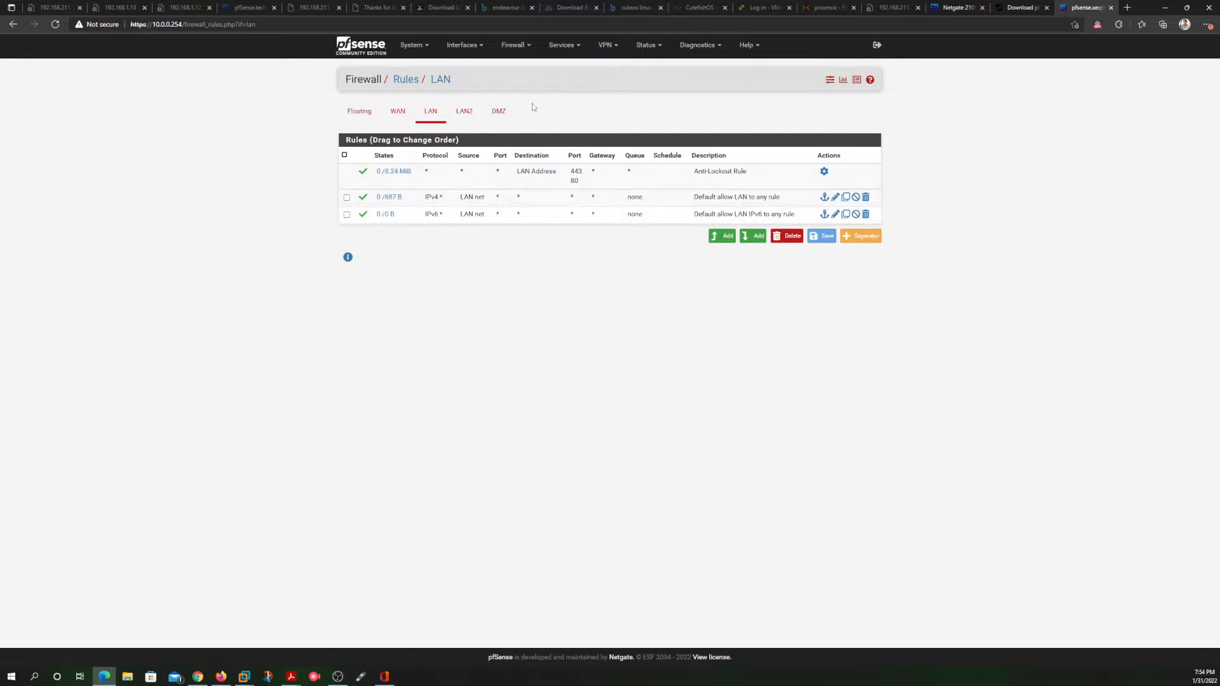
click(499, 114)
click(465, 114)
click(498, 114)
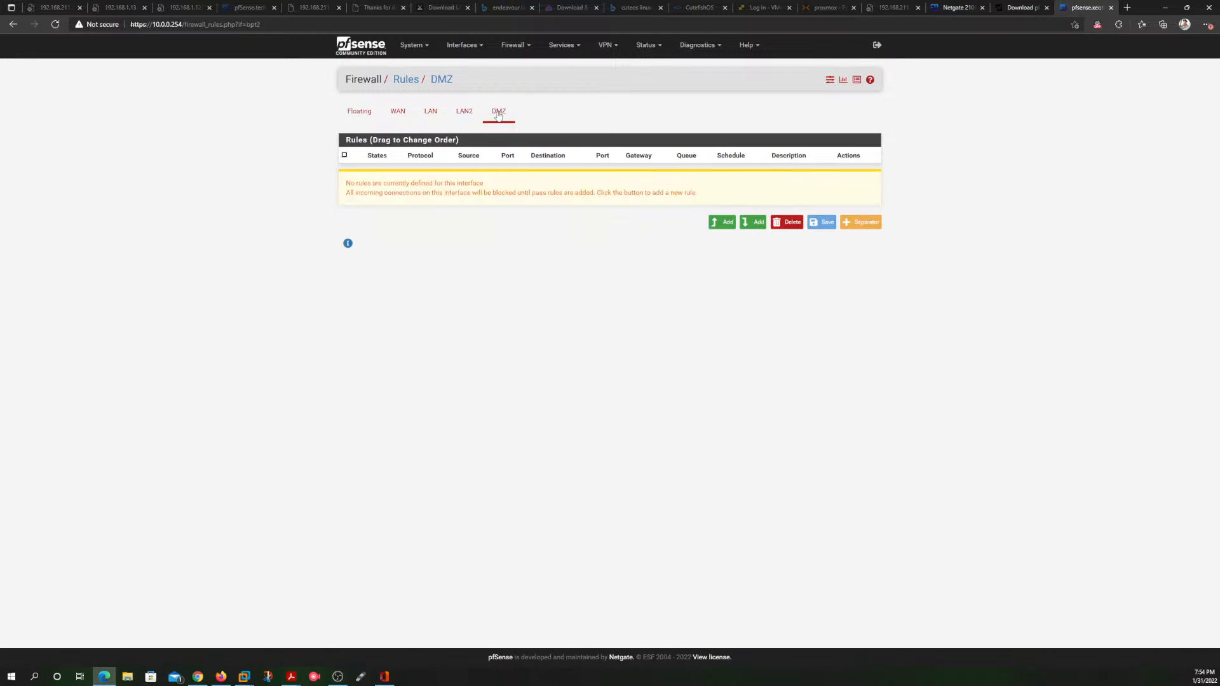
Step: Return to the dashboard, refresh the pfSense console menu in VMware Workstation to check the interface addresses, and switch back to the browser
click(361, 45)
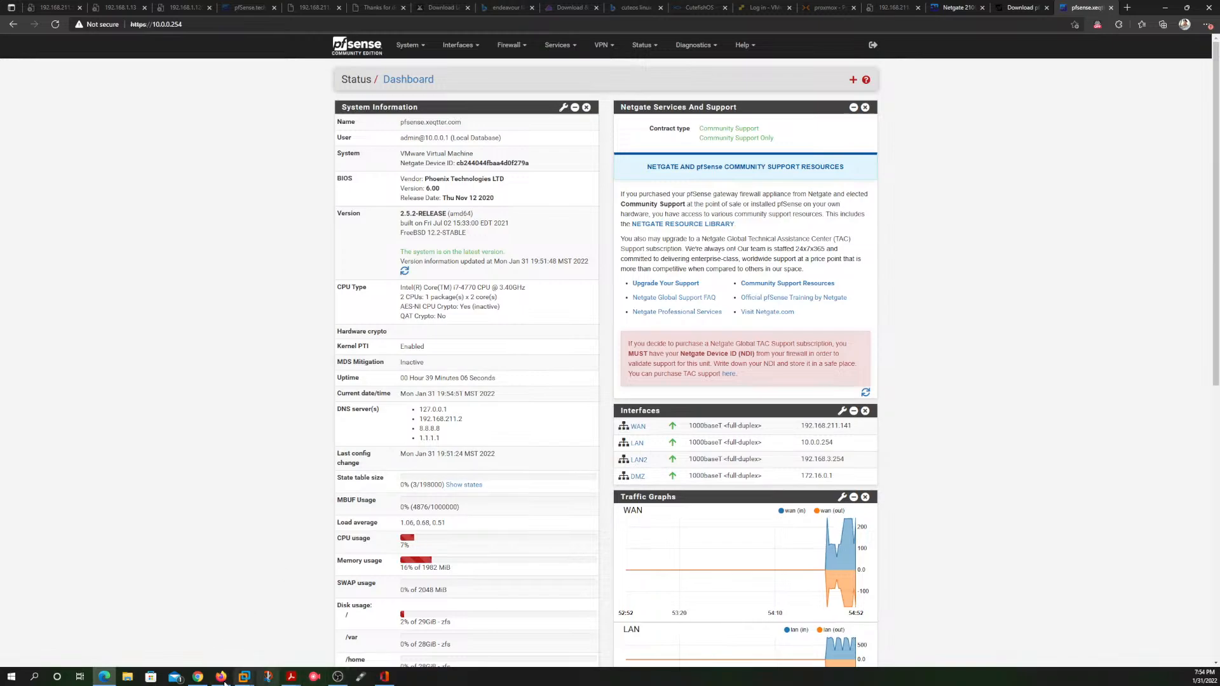
mouse_move(243, 678)
click(293, 604)
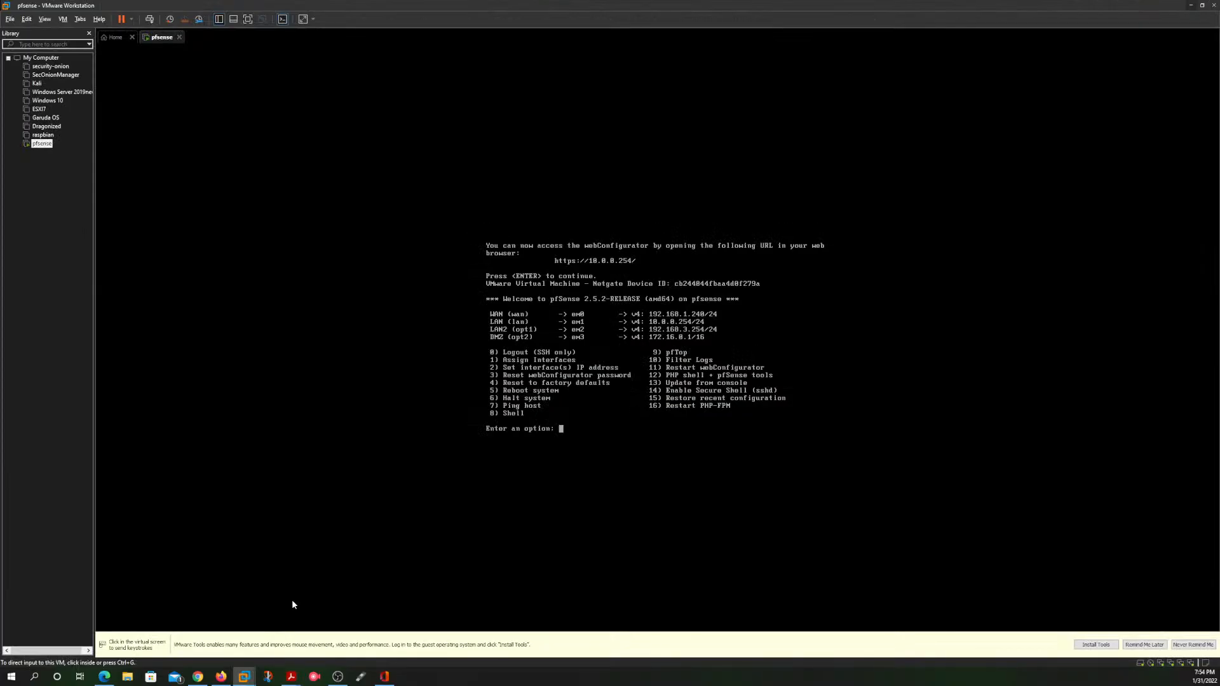
click(652, 441)
key(Return)
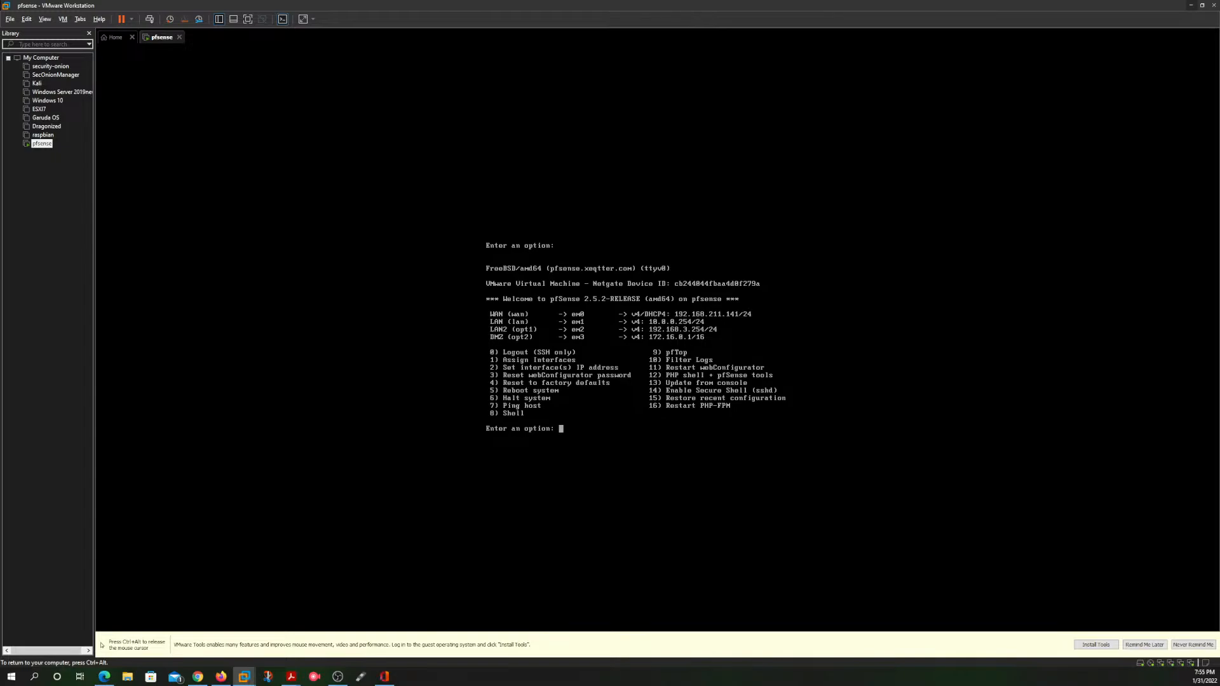
key(ctrl+alt)
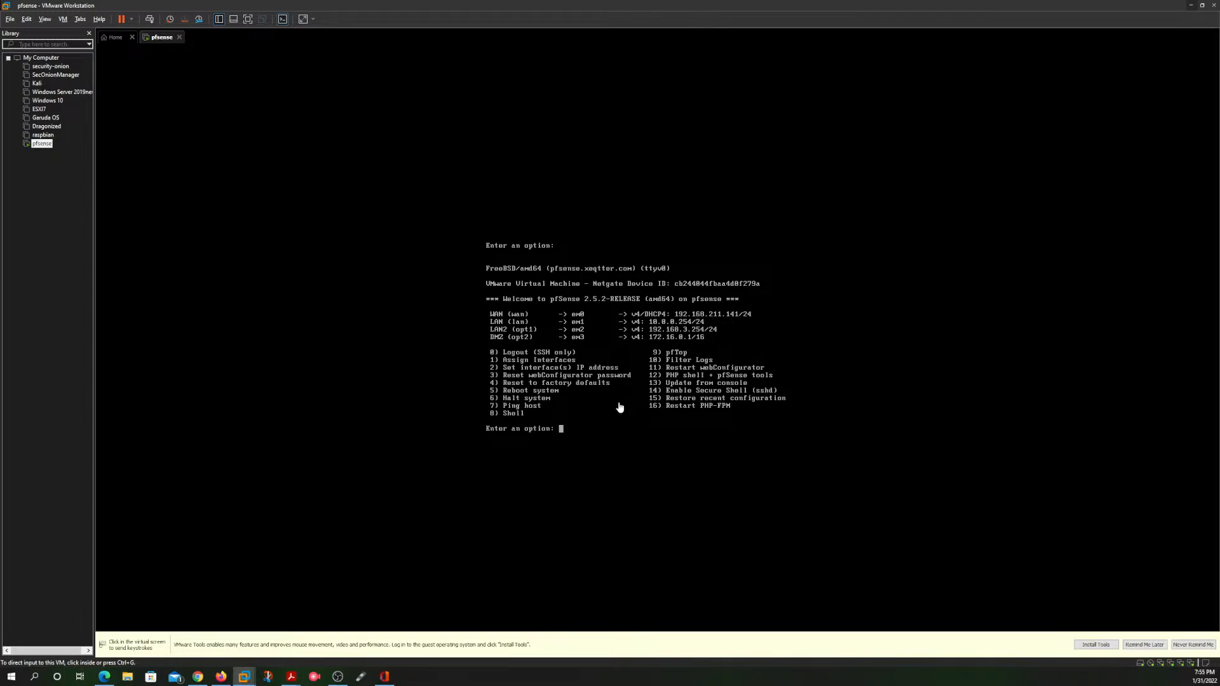
click(1191, 5)
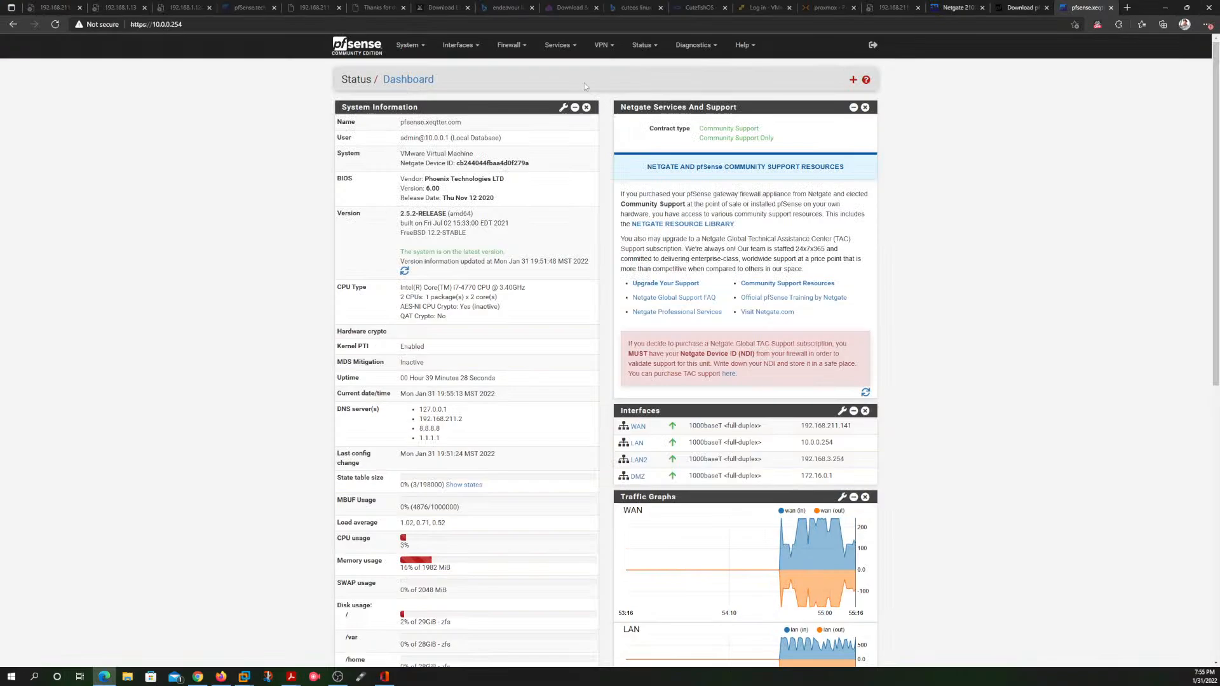
Step: Reopen the Ping diagnostic, ping google.com with LAN2 as the source address, and review the replies
click(680, 43)
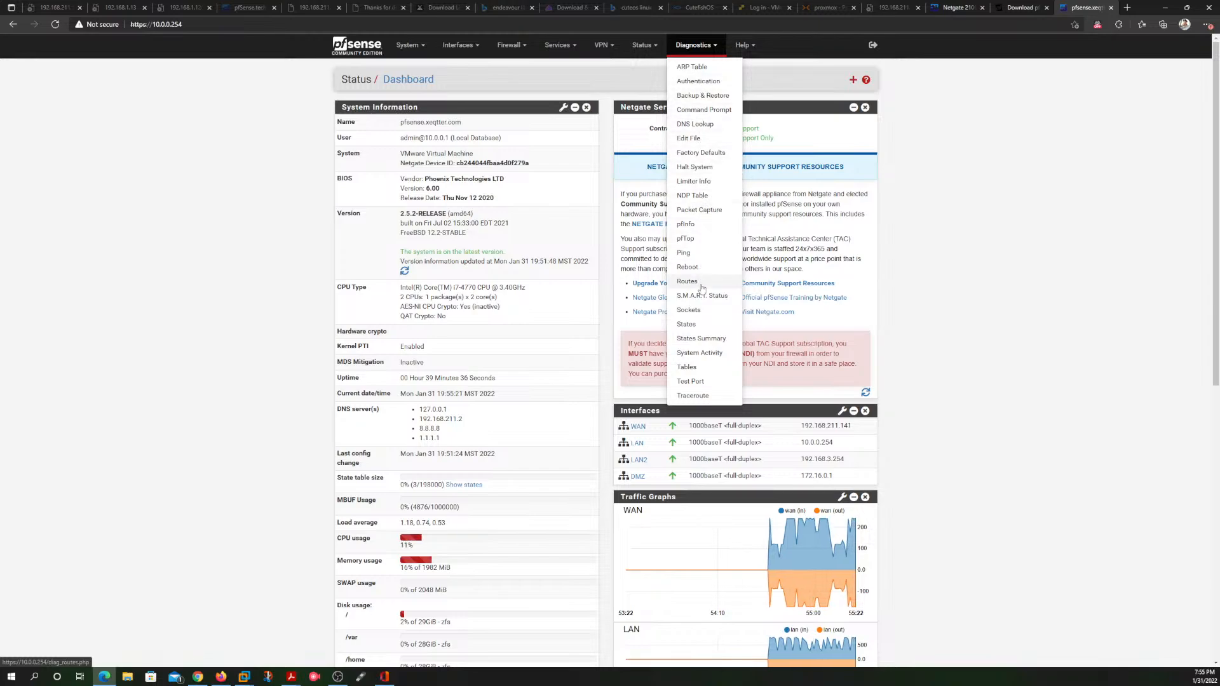
click(684, 253)
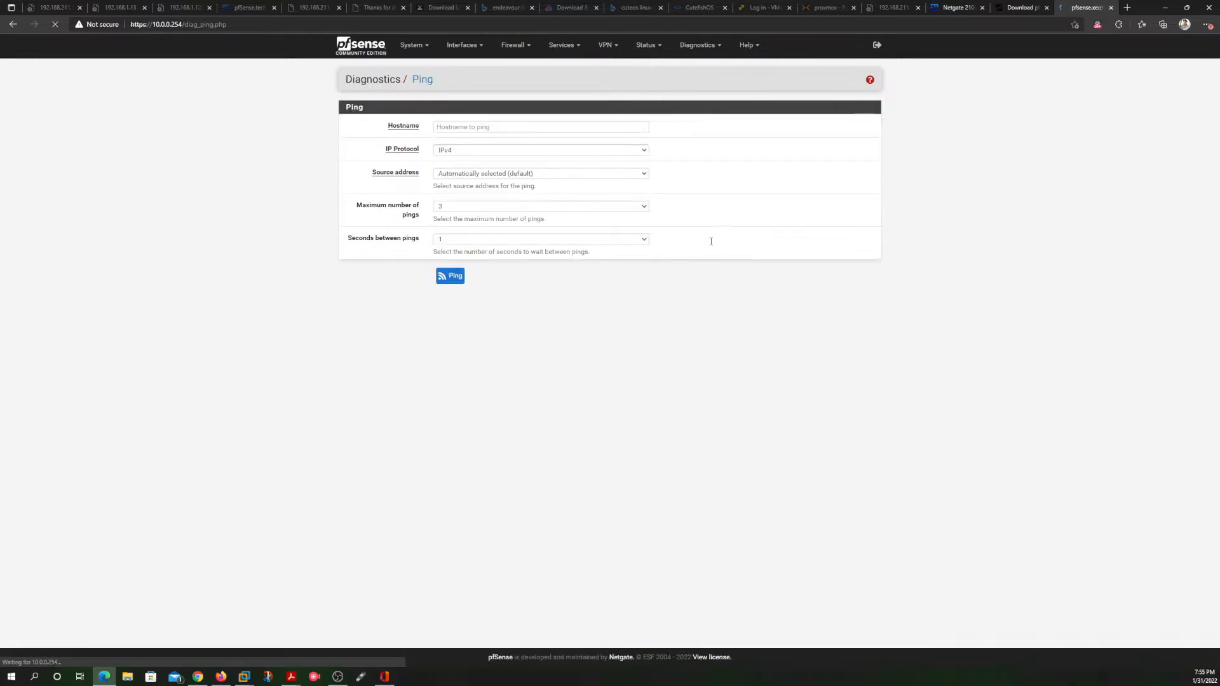
click(527, 129)
click(492, 157)
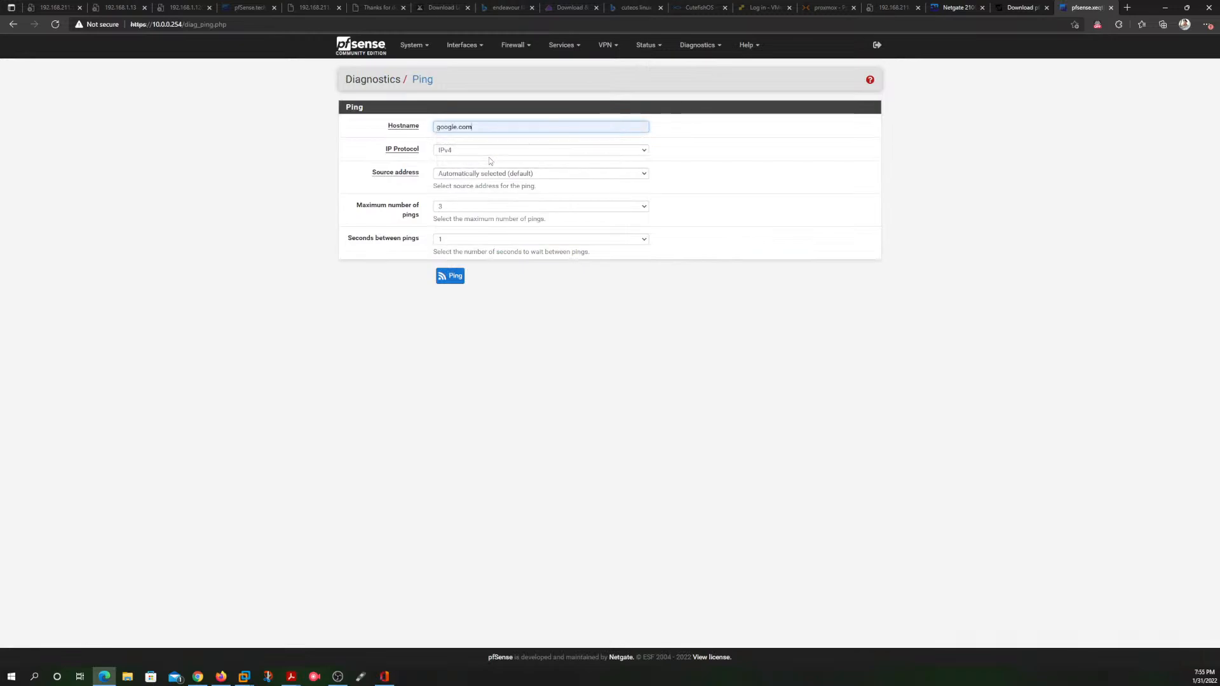
click(573, 173)
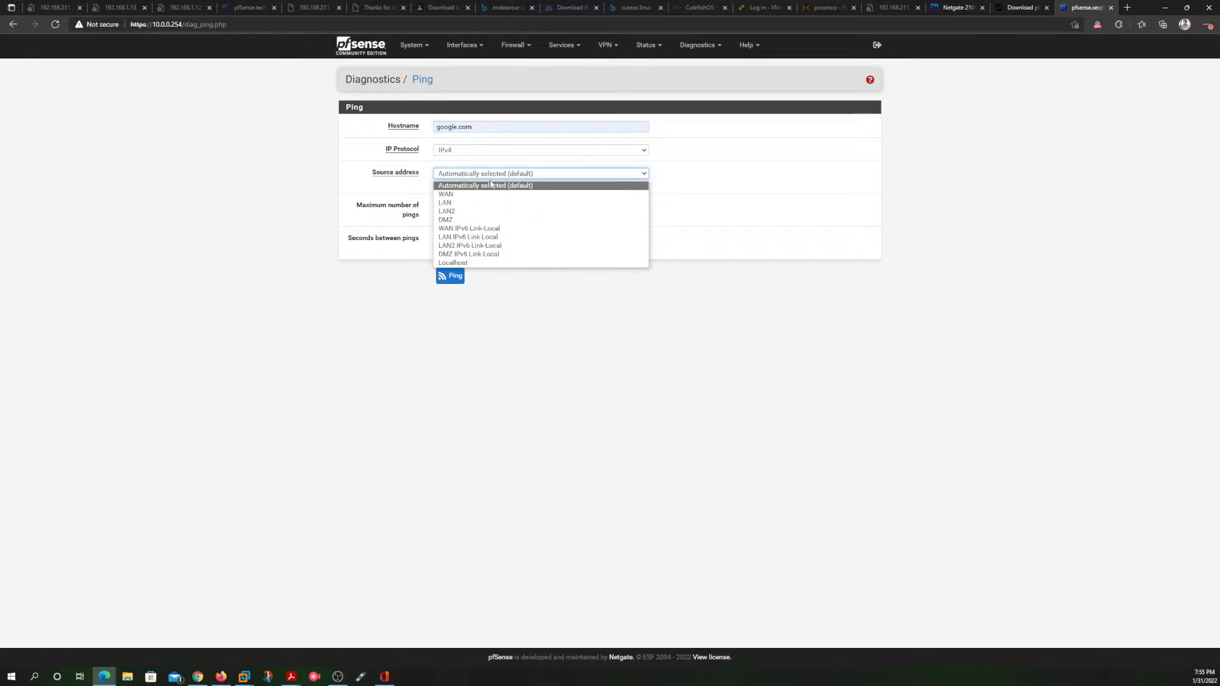
click(491, 213)
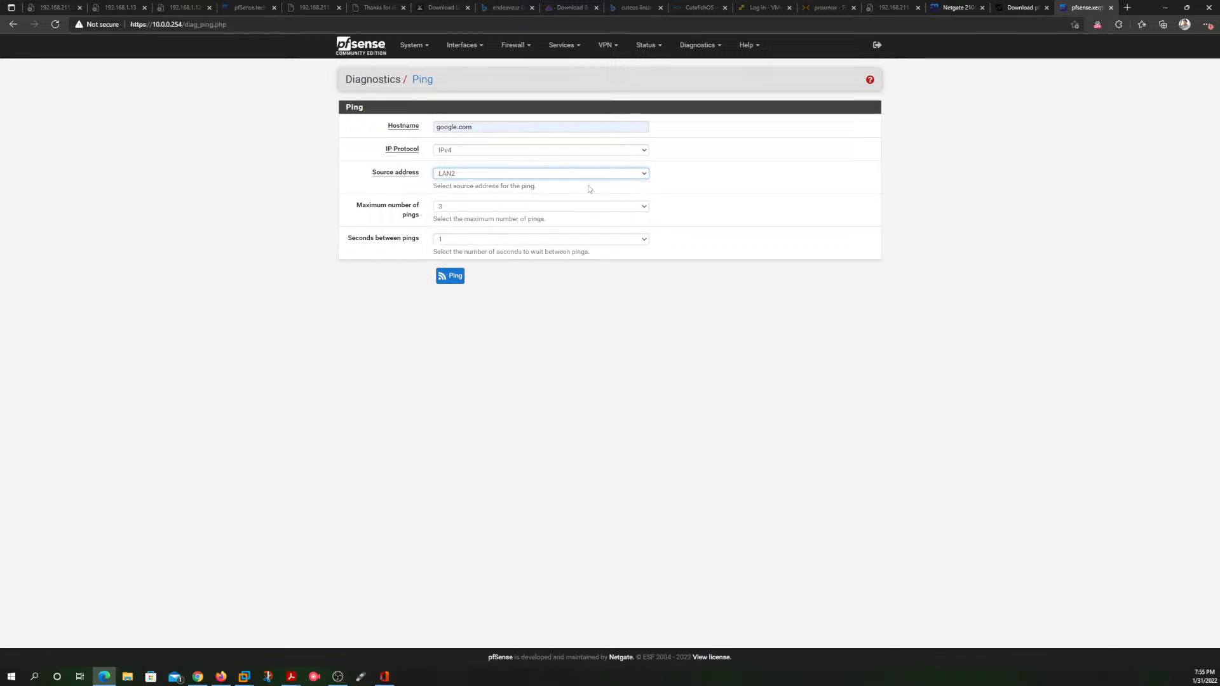
click(449, 277)
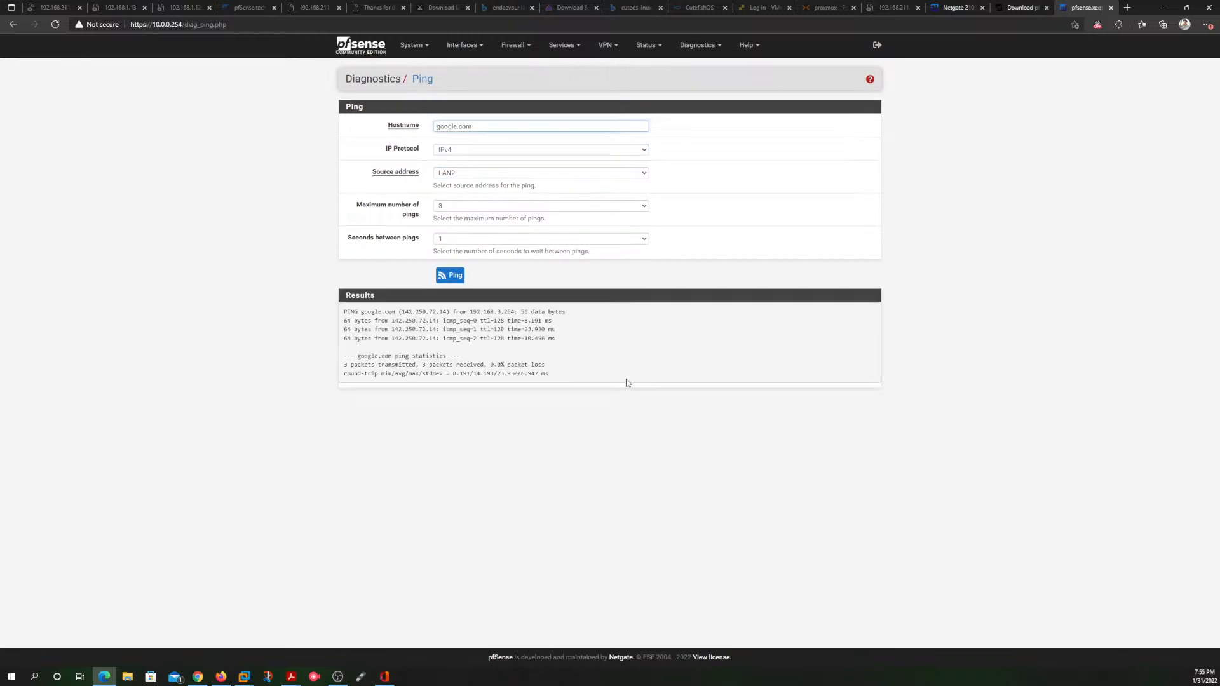
drag(557, 341, 376, 321)
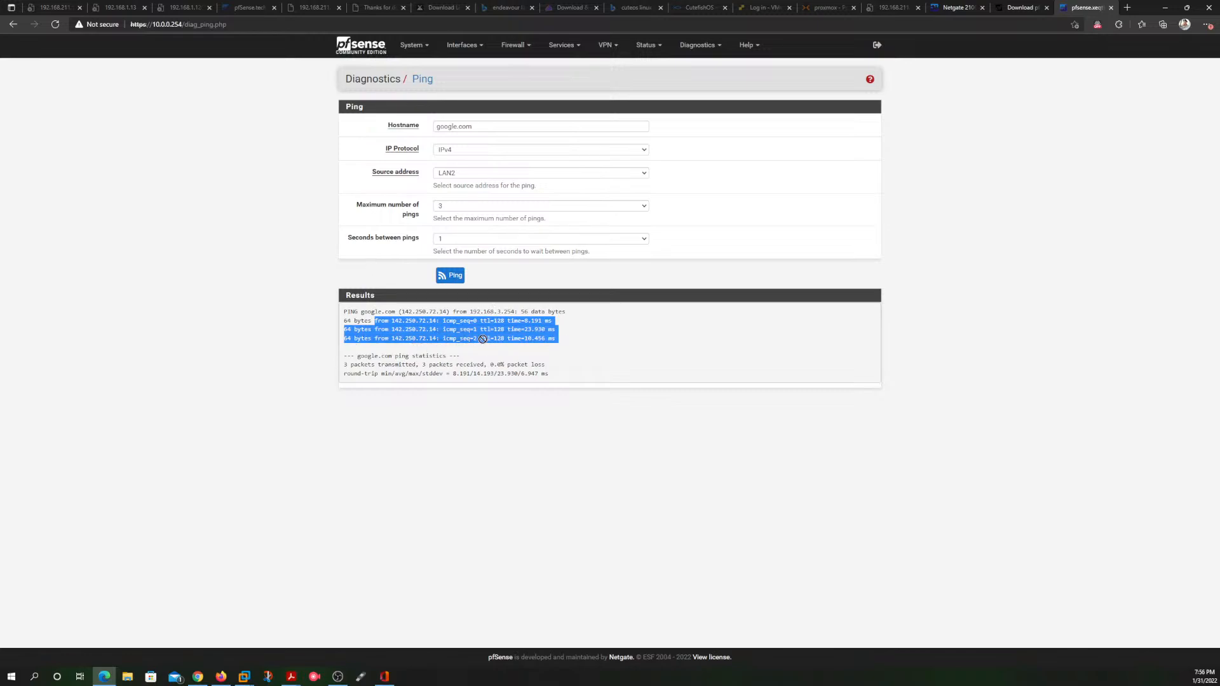
click(572, 341)
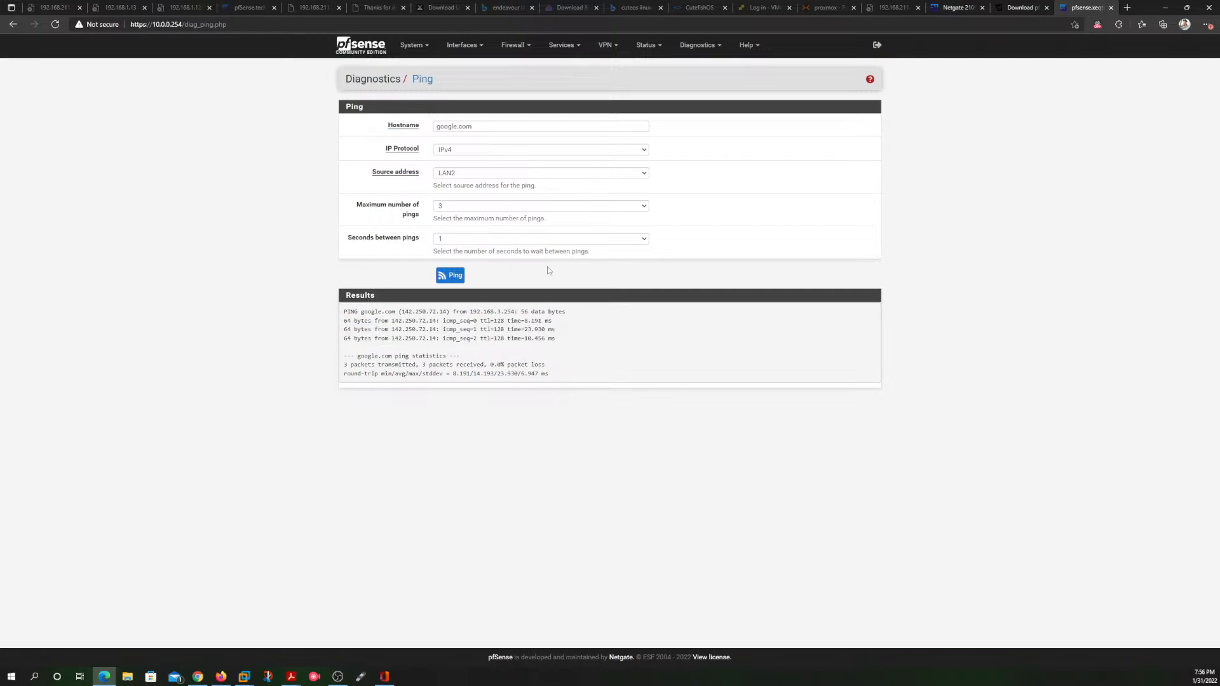
Step: Ping google.com with DMZ as the source address
click(510, 173)
click(493, 219)
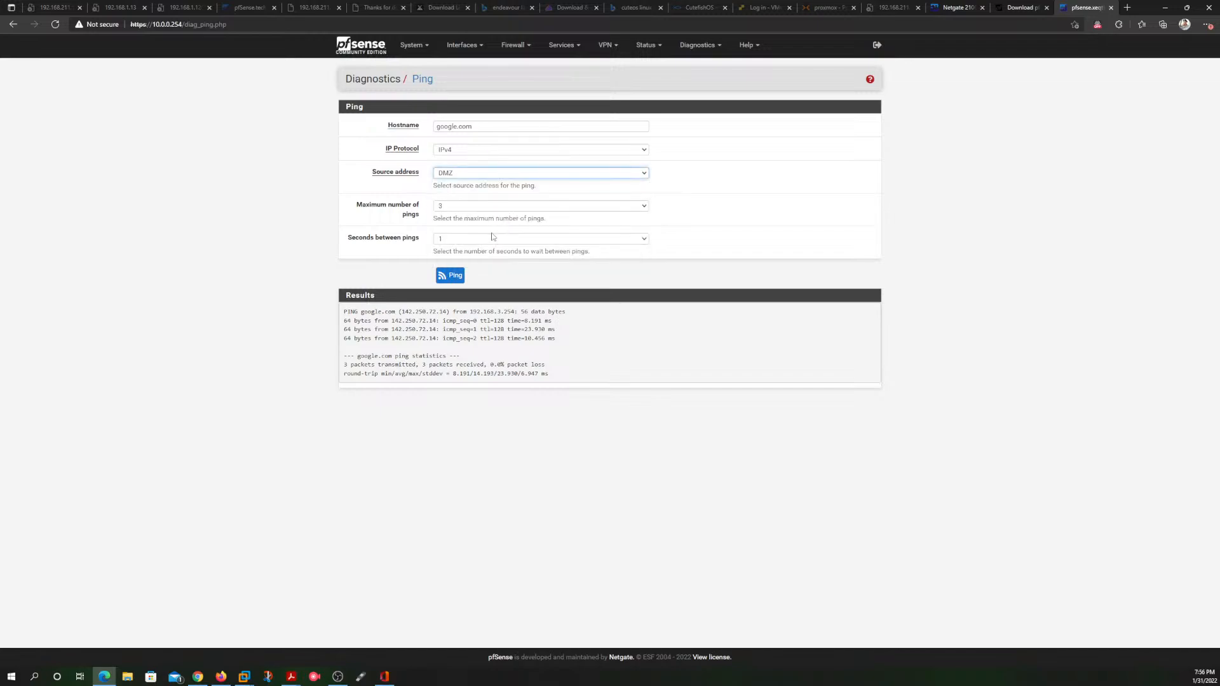
click(451, 280)
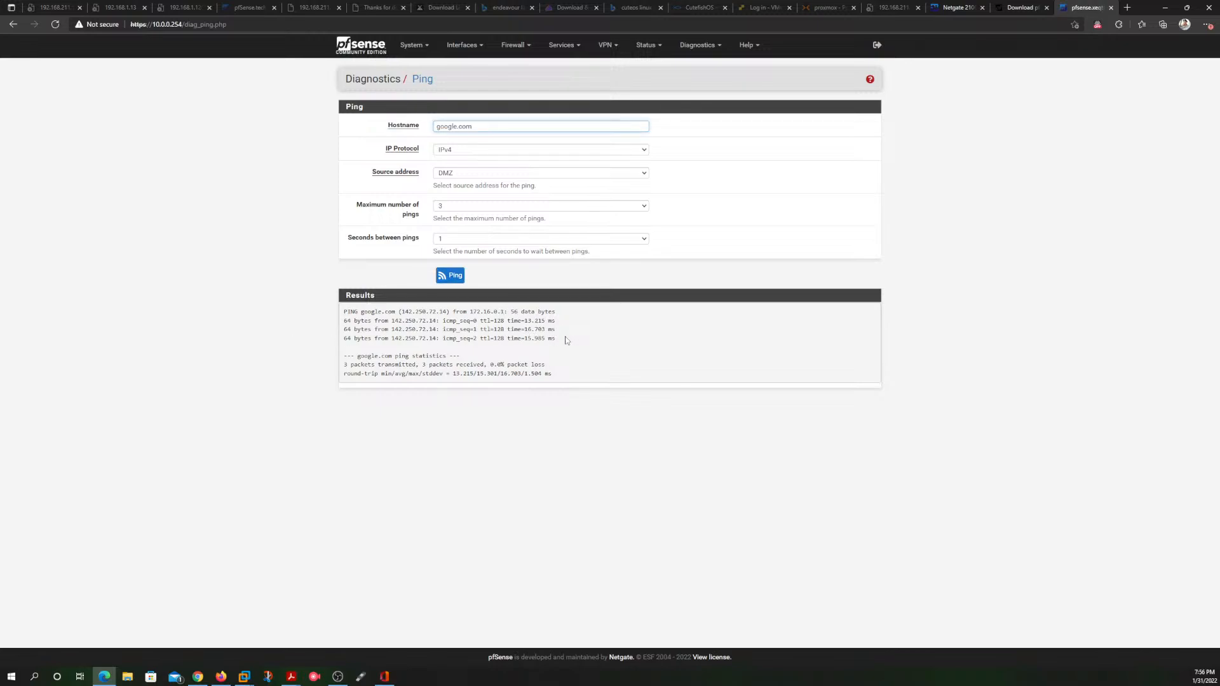
Step: Review the reply lines and packet statistics of the google.com ping sent from DMZ
drag(570, 345, 344, 329)
click(629, 339)
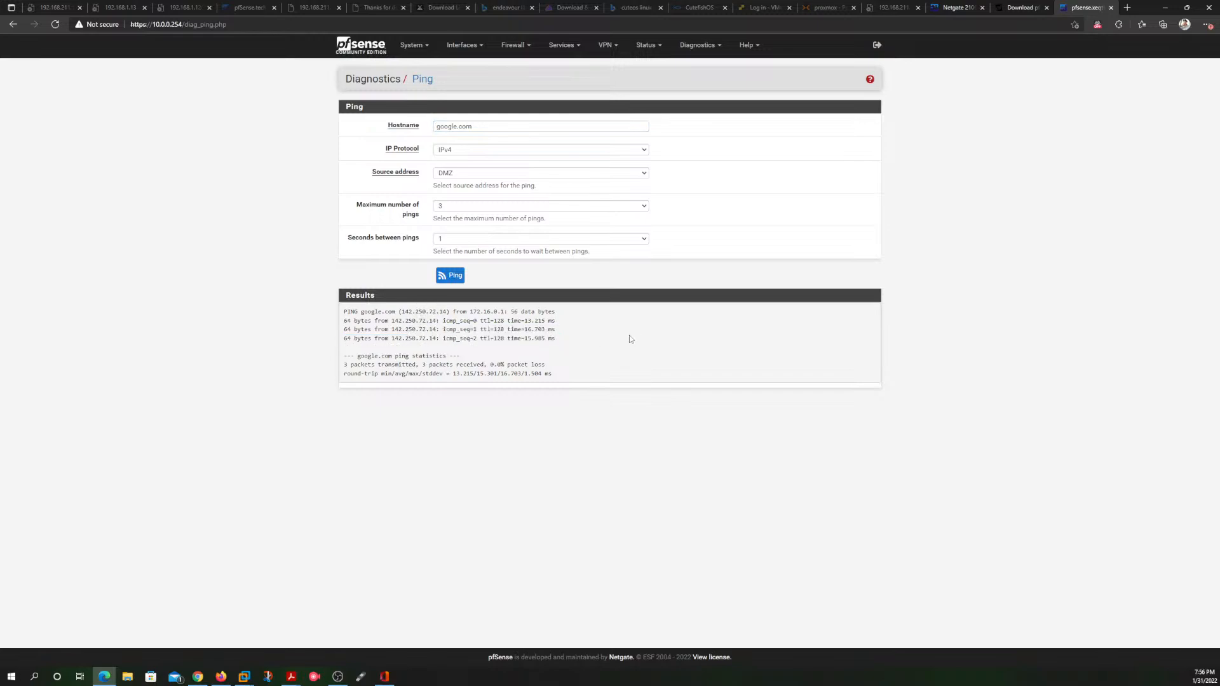
drag(569, 341, 460, 357)
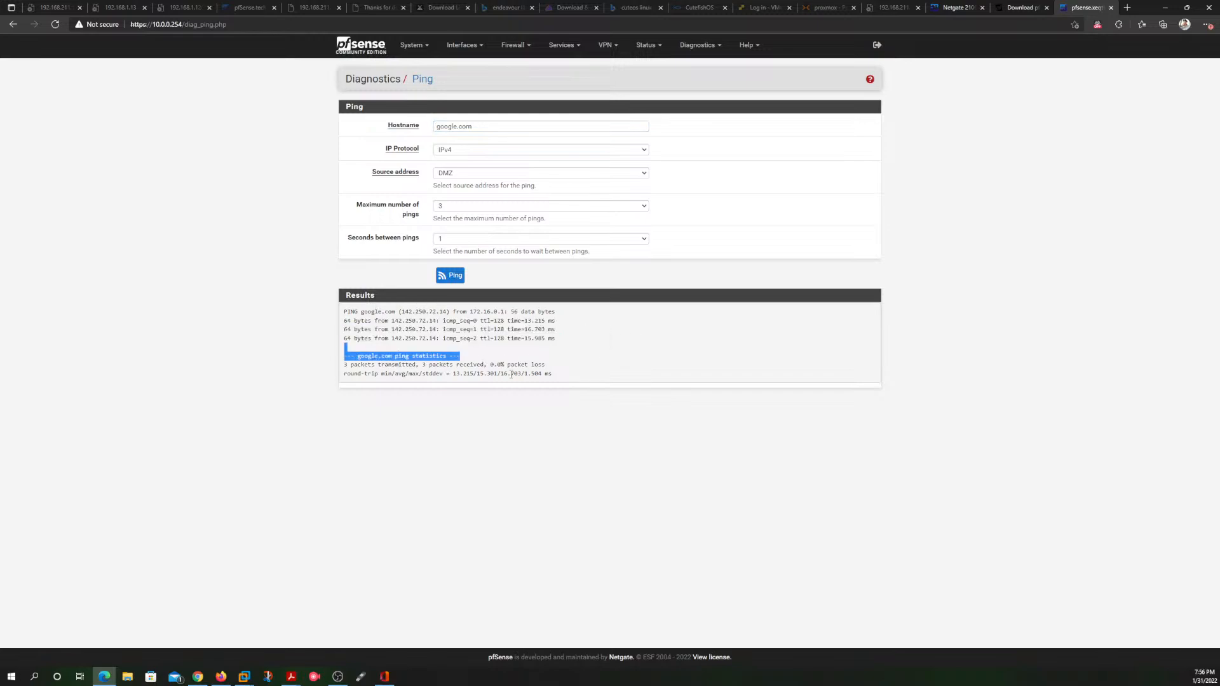
click(584, 371)
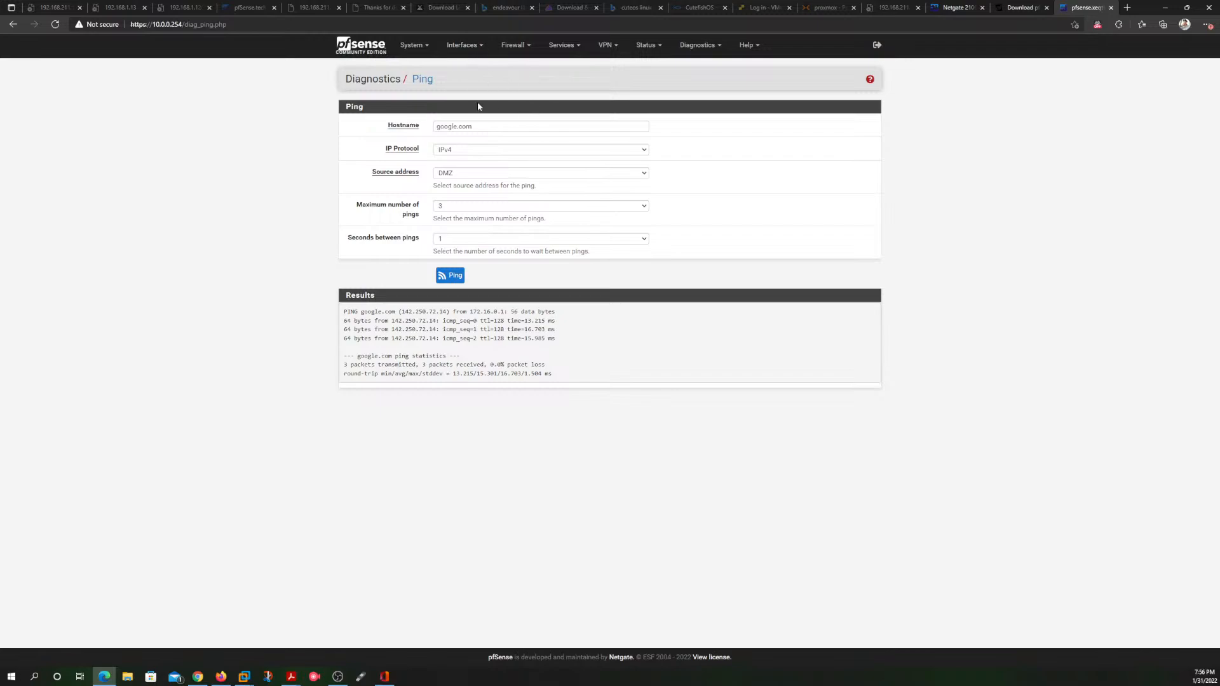
Step: Return to the dashboard, check the pfSense console's interface addresses in VMware Workstation, and switch back to the browser
click(360, 46)
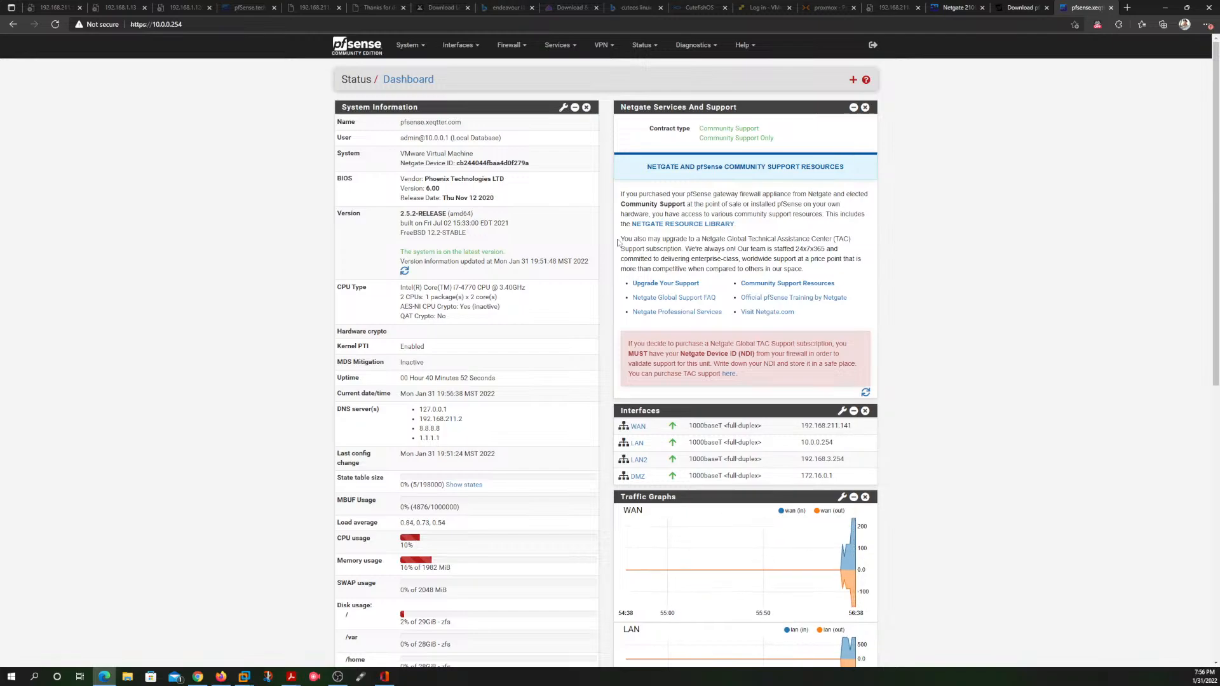
mouse_move(244, 677)
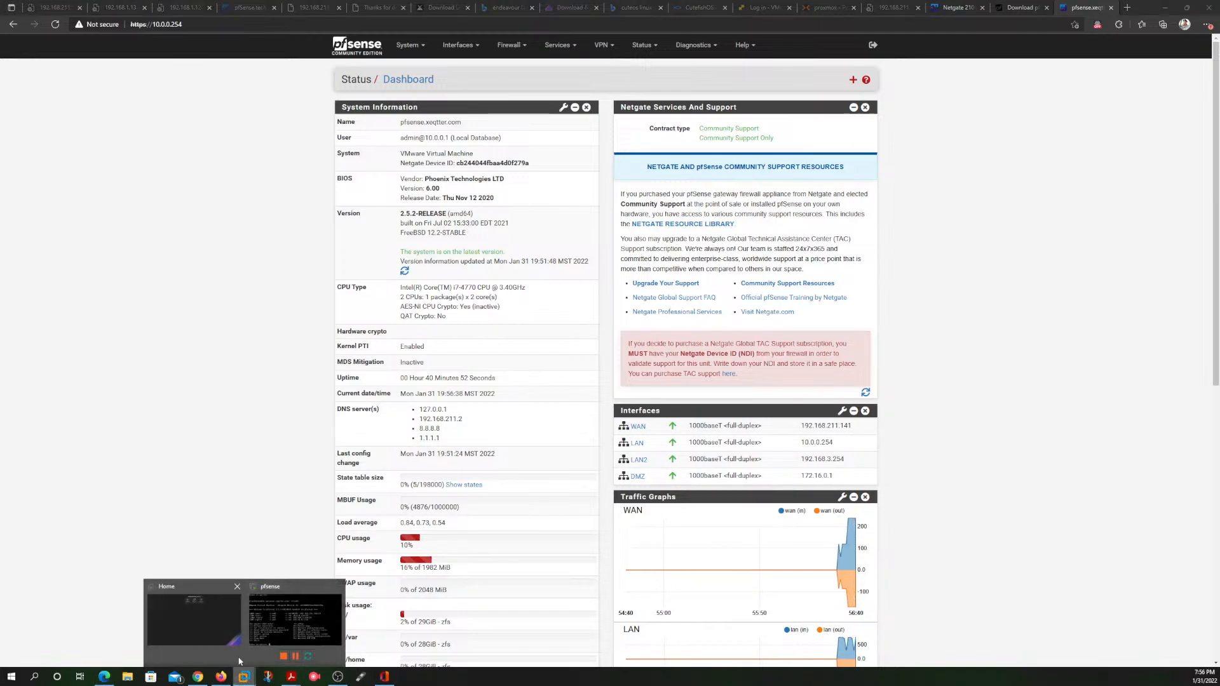
click(275, 629)
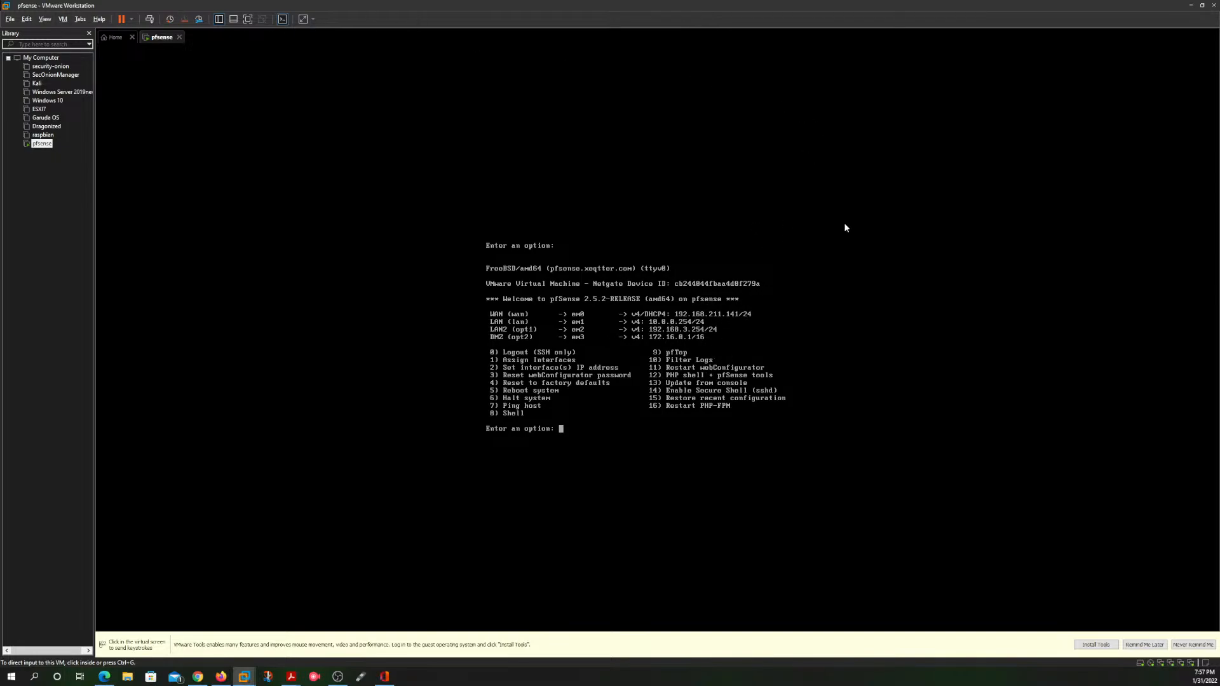
click(1192, 7)
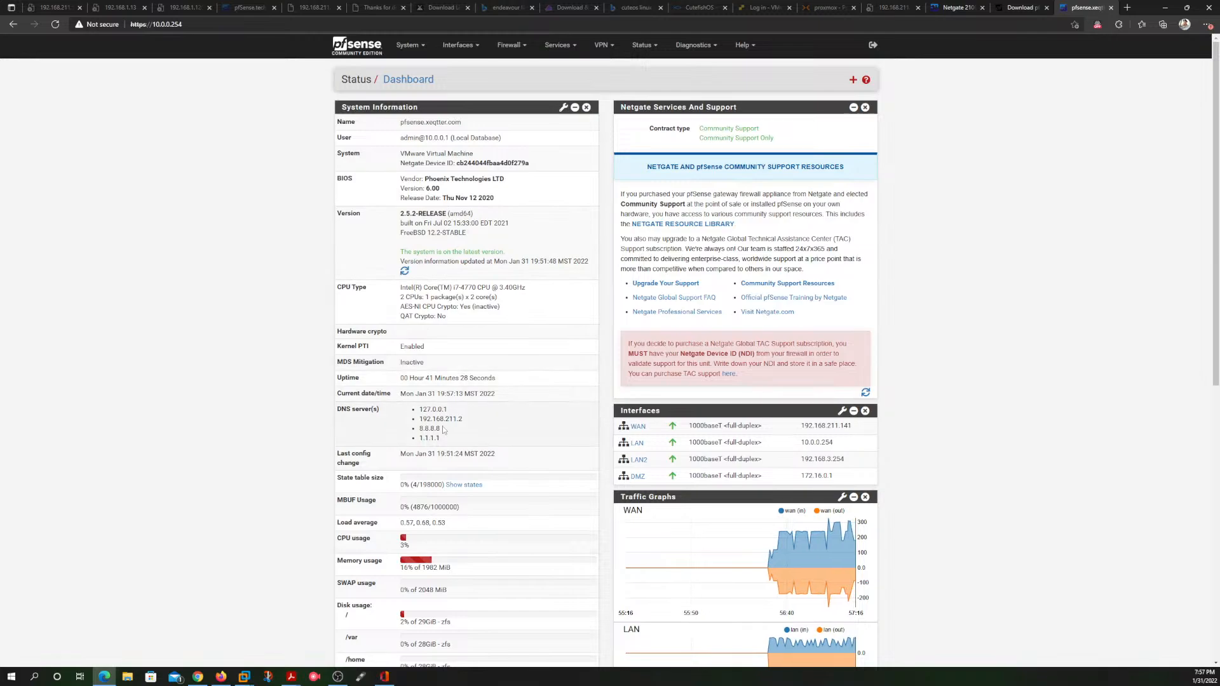
Step: Review the dashboard's DNS servers, per-interface traffic graphs and interface statistics, and look over the available diagnostics
mouse_move(418, 414)
mouse_down()
mouse_move(456, 438)
mouse_move(412, 428)
mouse_up()
scroll(460, 424, down, 4)
scroll(461, 424, down, 4)
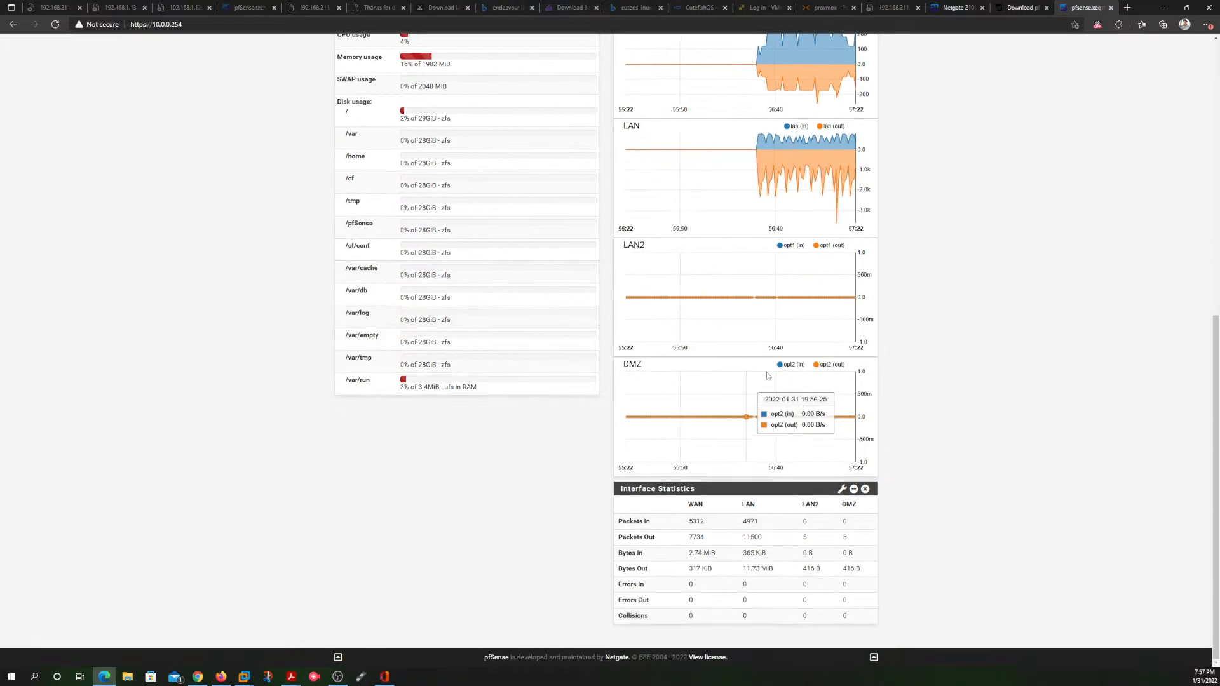
scroll(746, 356, up, 8)
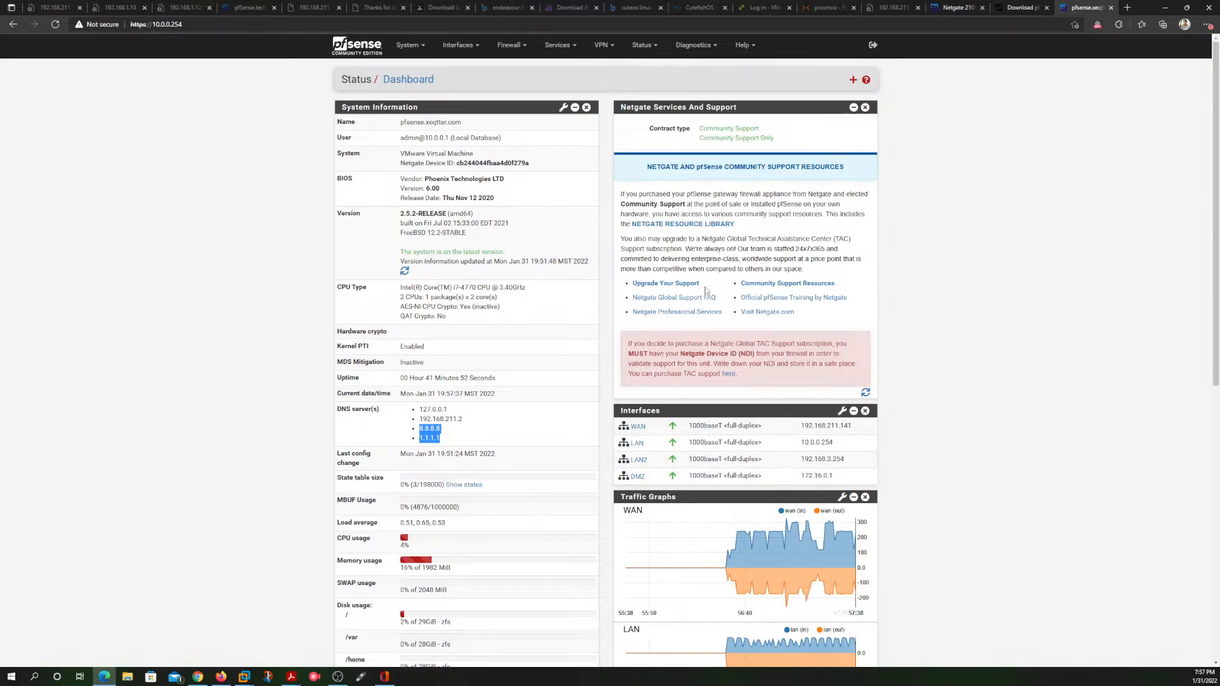
click(707, 47)
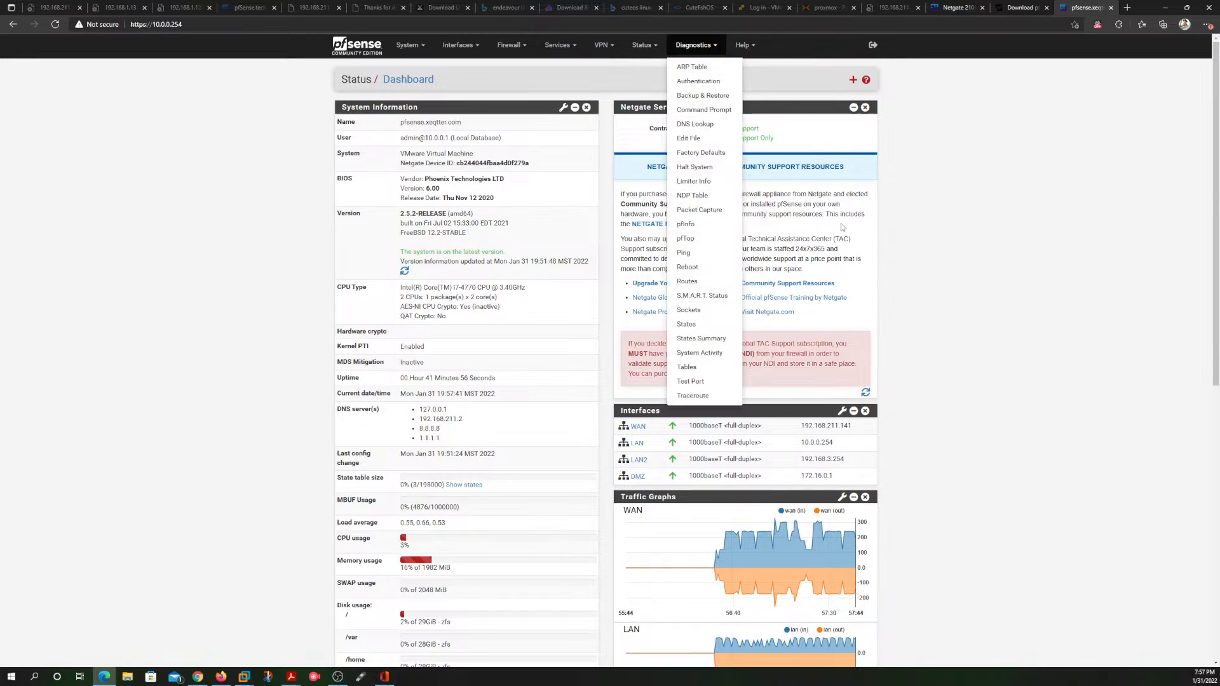
click(812, 221)
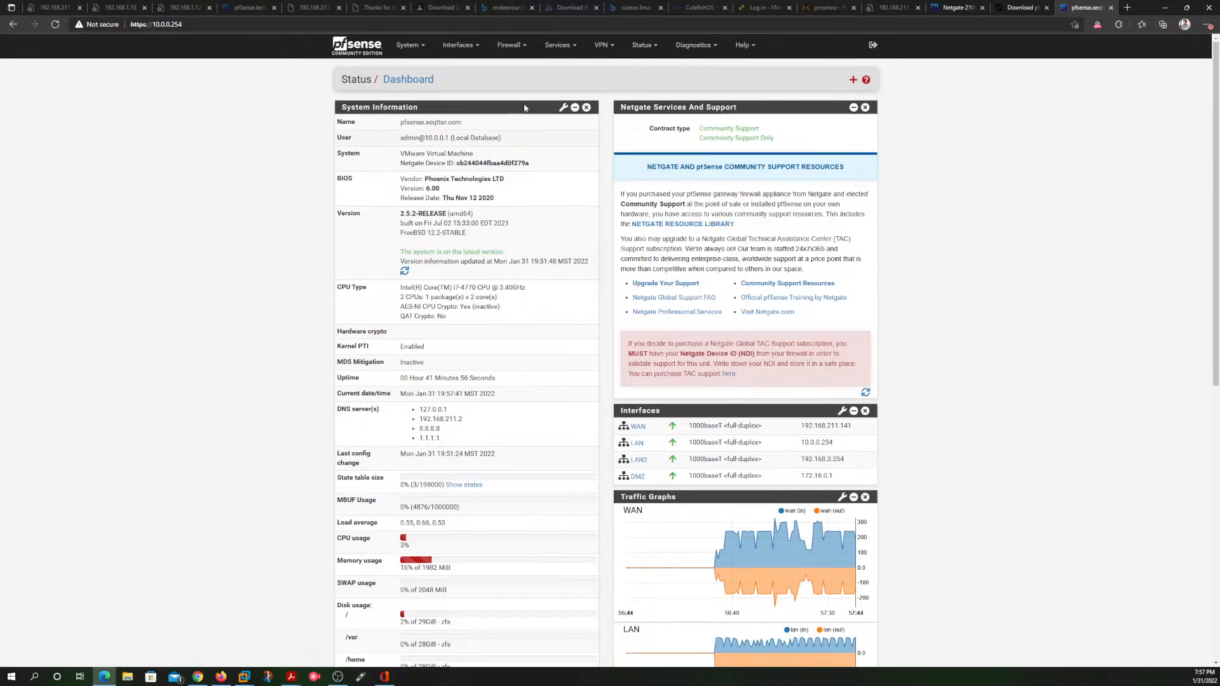
Step: View the WAN firewall rules once more, and minimize the browser after returning to the dashboard
click(520, 47)
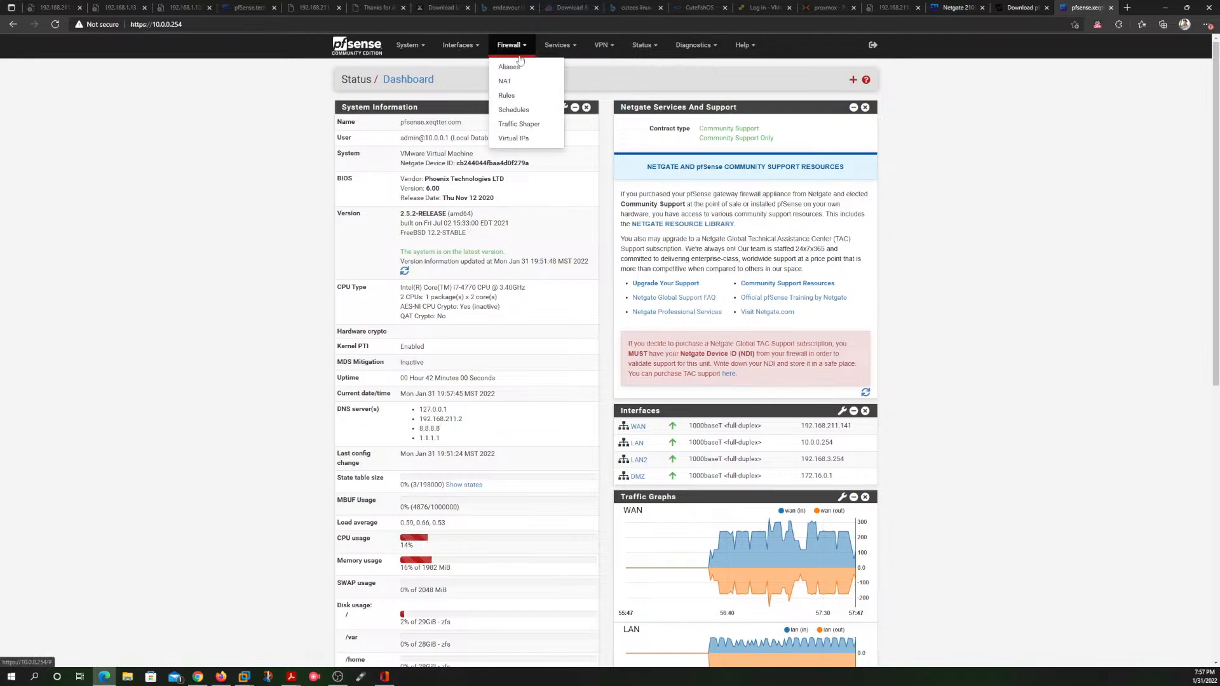
click(508, 96)
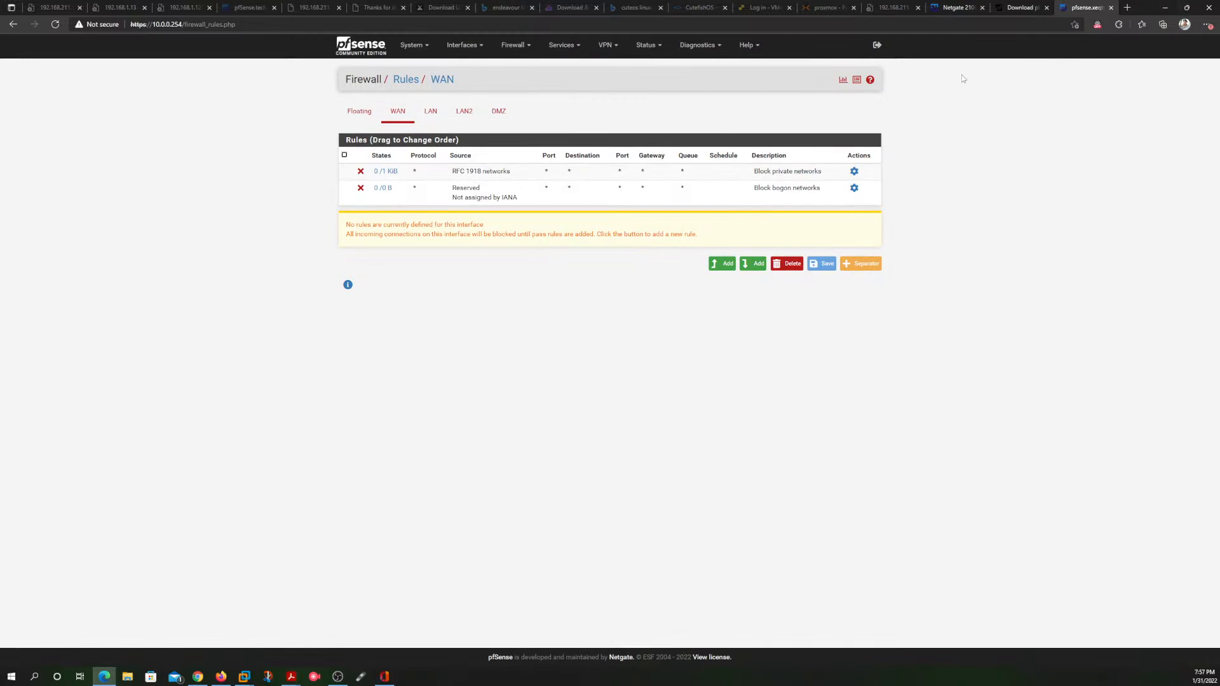
click(353, 45)
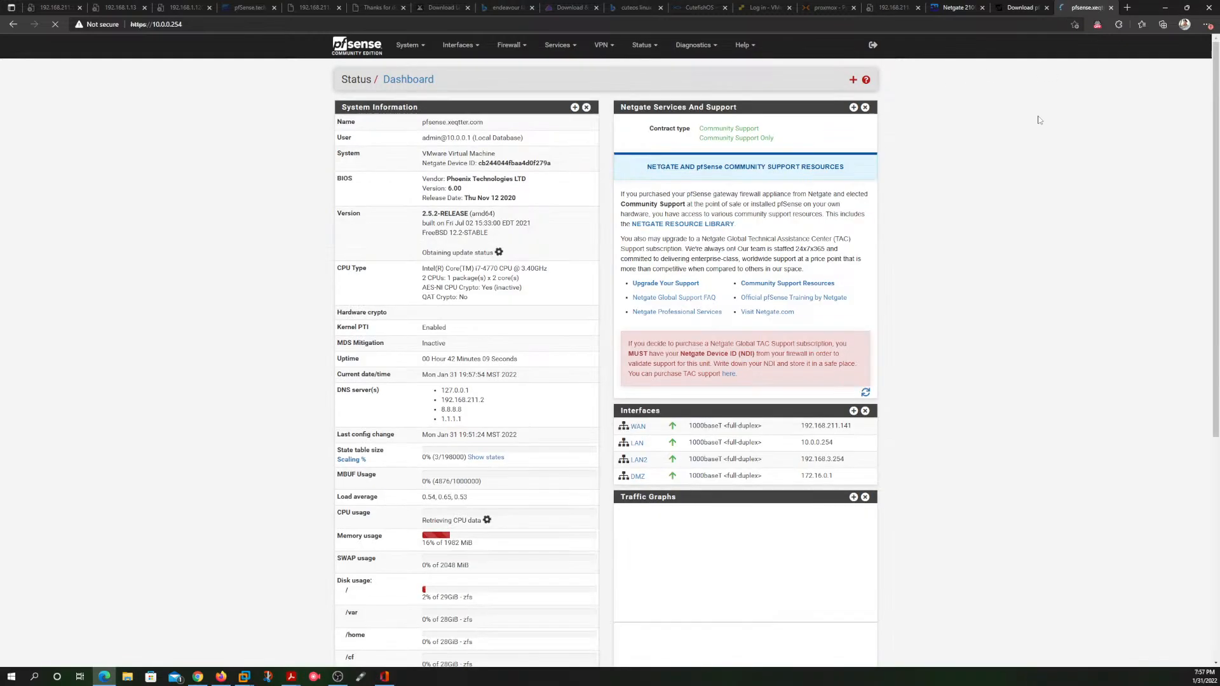
click(1166, 9)
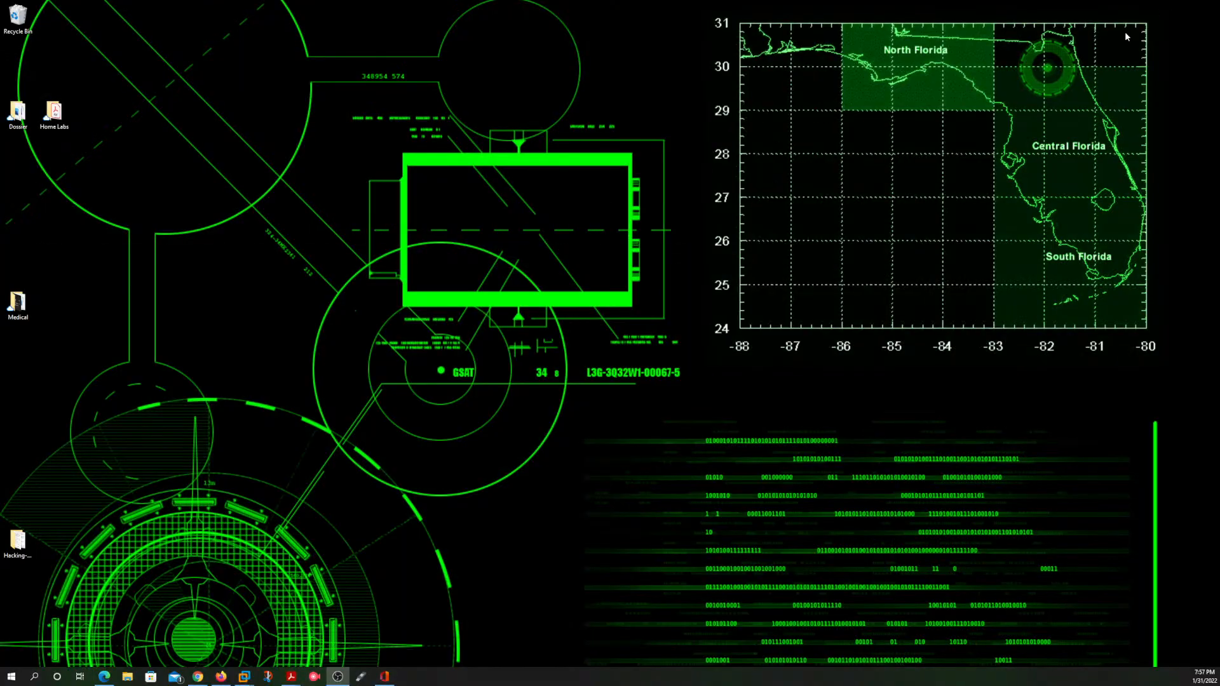